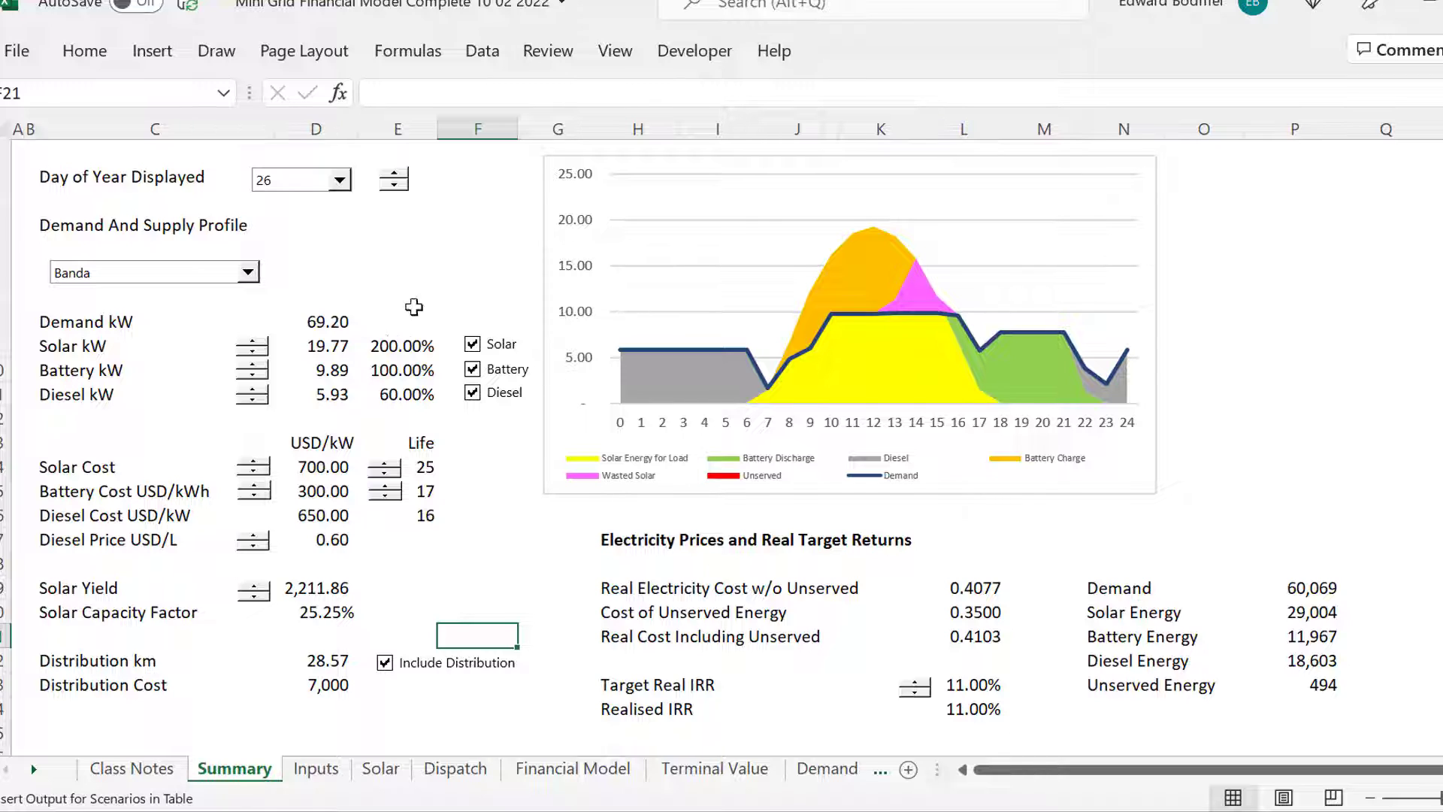
Switch the demand and supply profile from Banda to Bangladesh Summer, followed by Bangladesh Winter.
{"action": "left_click", "coordinate": [234, 273]}
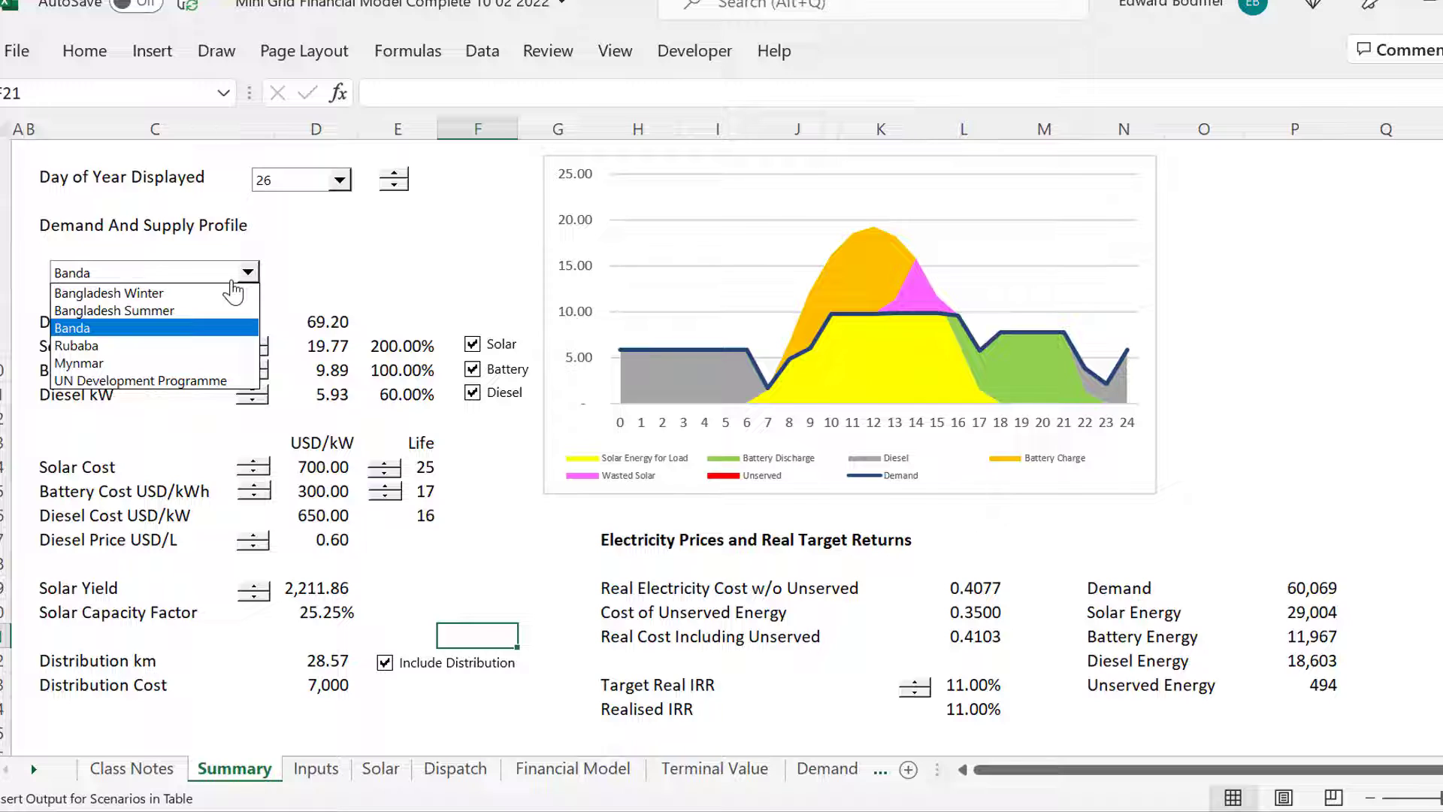
{"action": "key", "text": "Up"}
{"action": "key", "text": "Return"}
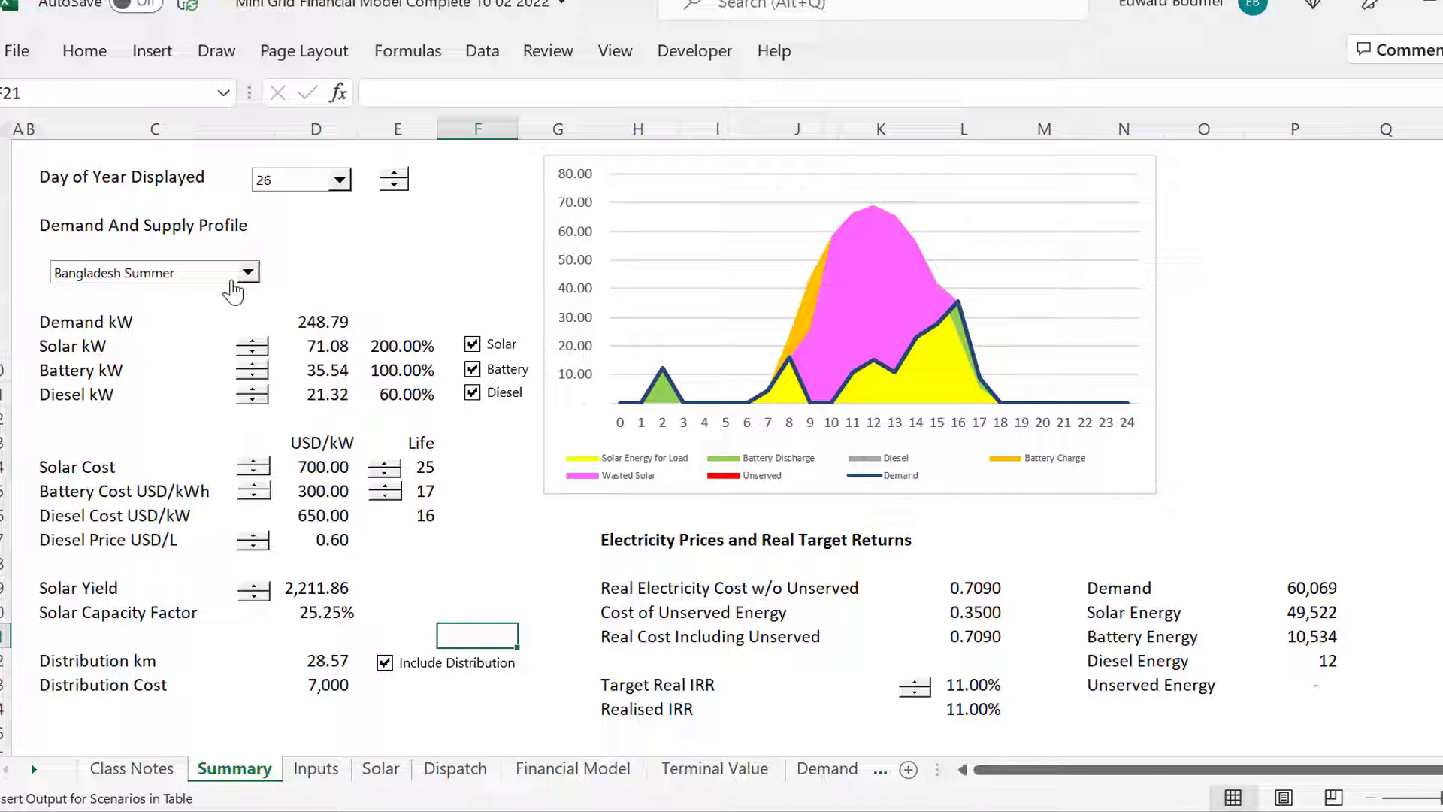
{"action": "left_click", "coordinate": [231, 281]}
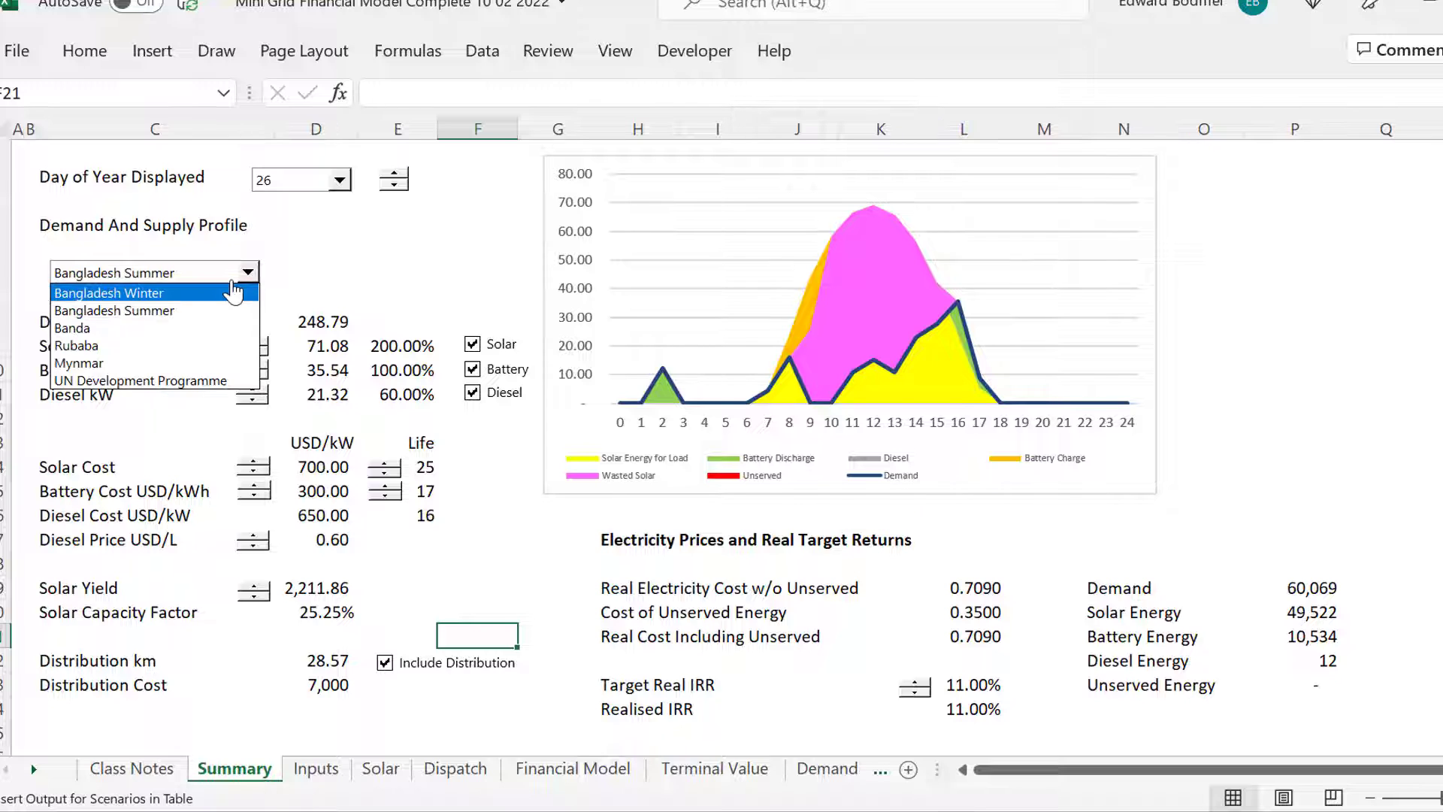
{"action": "left_click", "coordinate": [233, 291]}
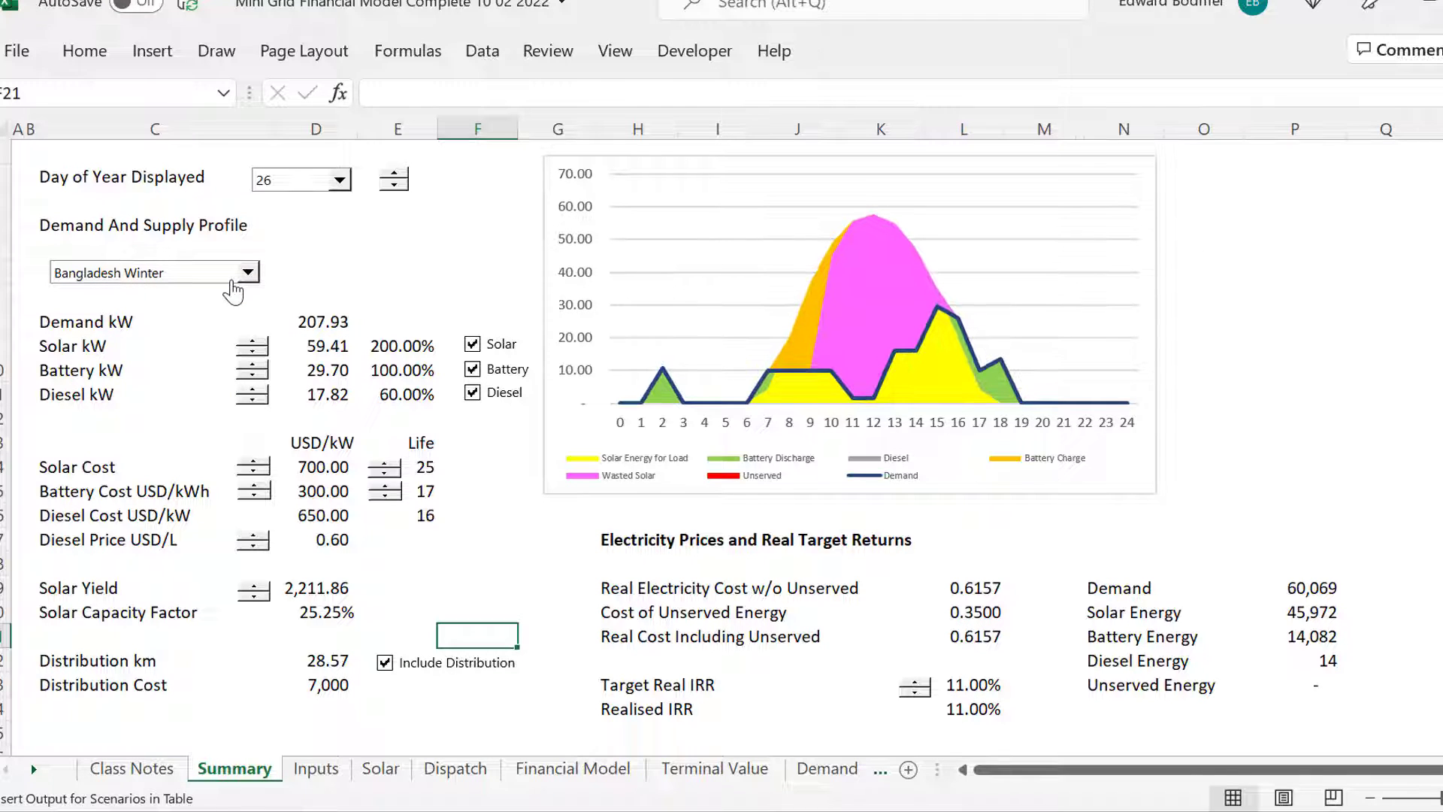
Set the demand and supply profile to Mynmar.
{"action": "left_click", "coordinate": [242, 273]}
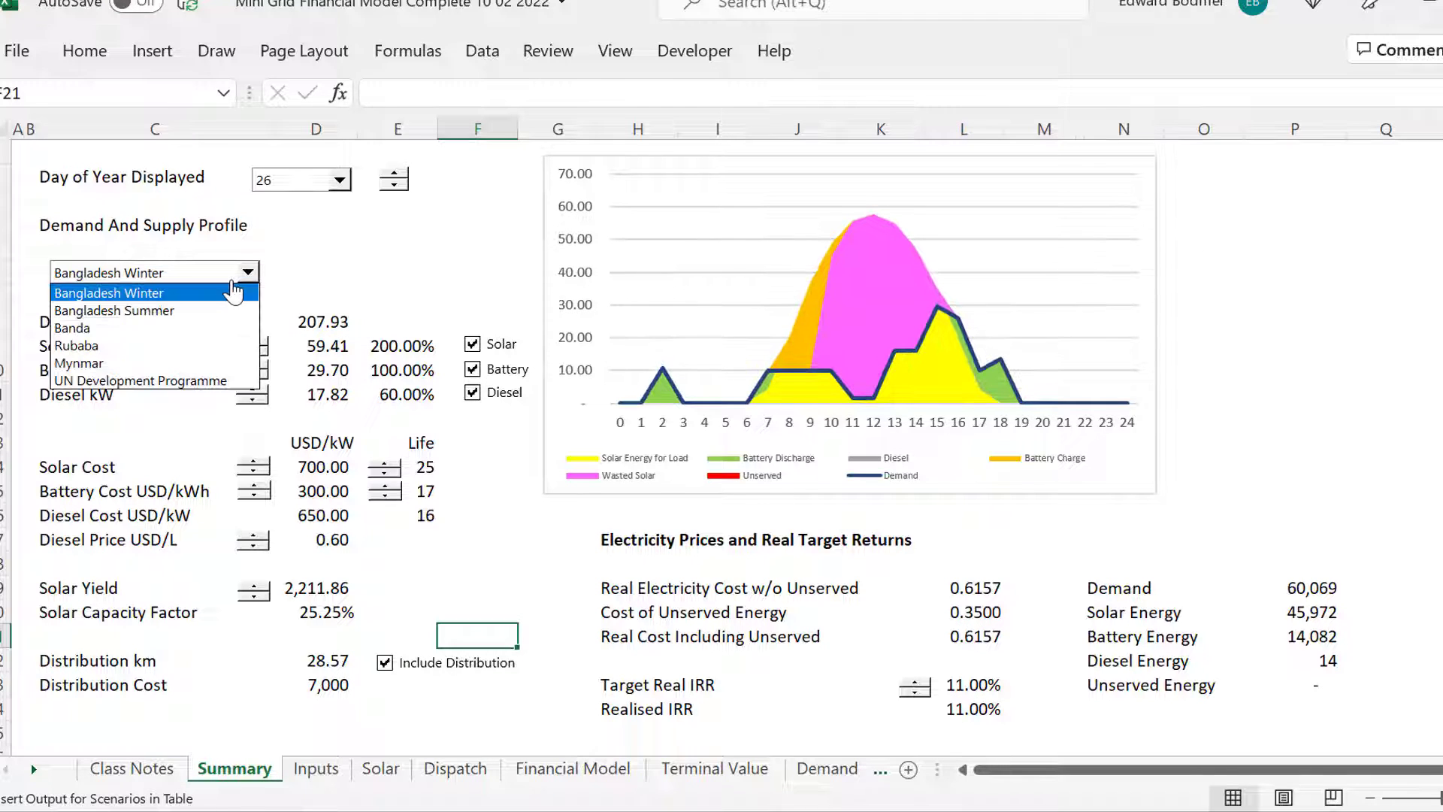
{"action": "left_click", "coordinate": [142, 358]}
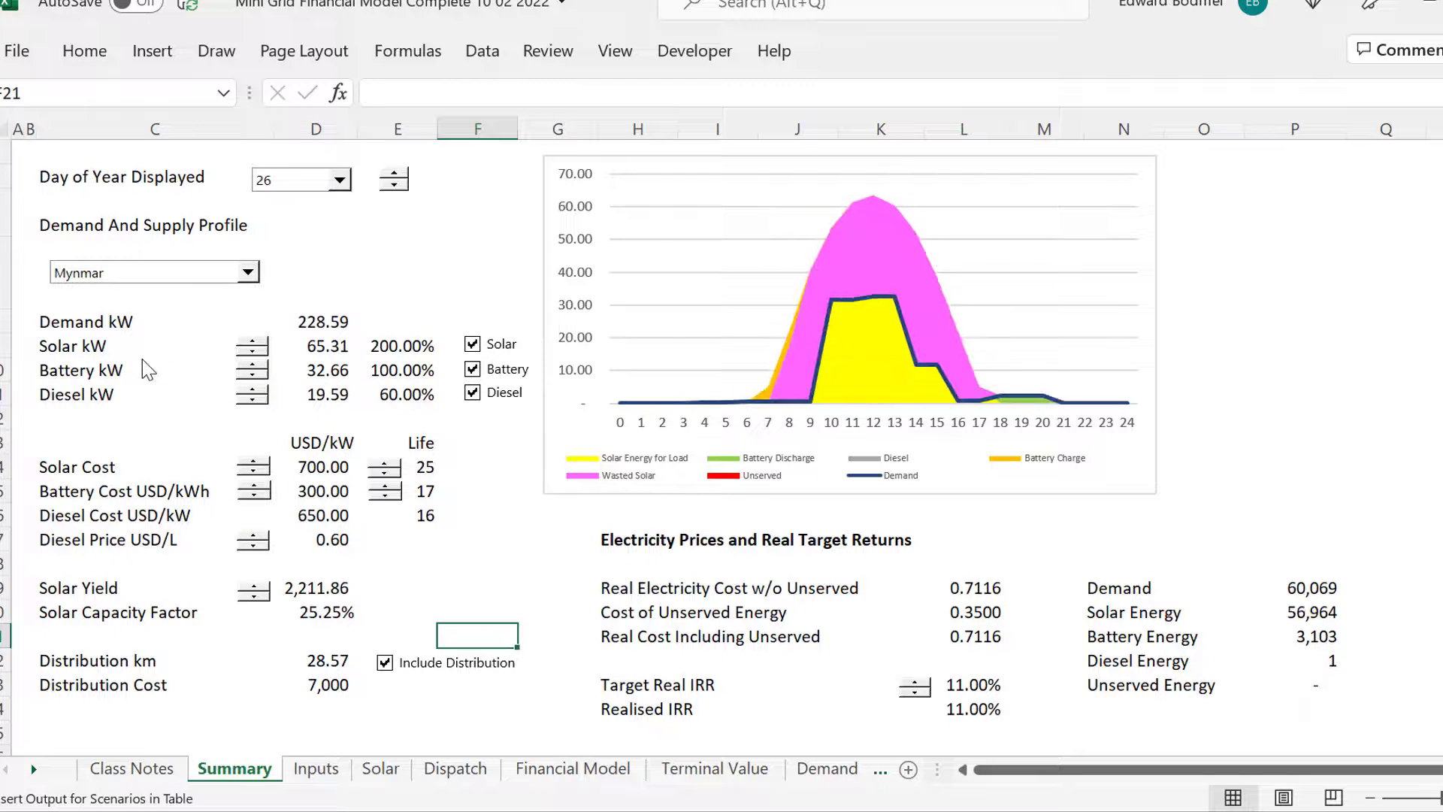
{"action": "left_click", "coordinate": [450, 286]}
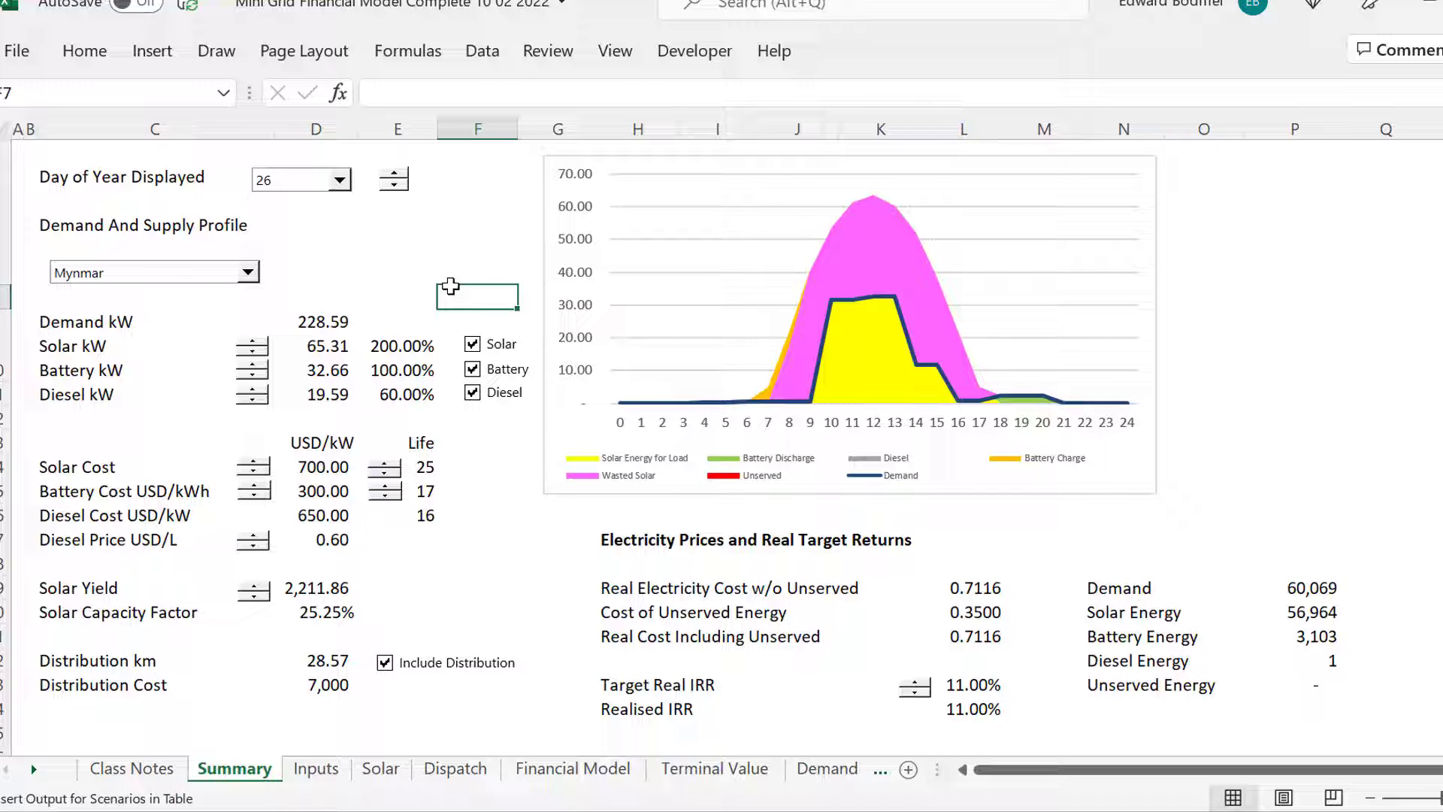
Change the demand and supply profile back to Bangladesh Winter.
{"action": "left_click", "coordinate": [210, 277]}
{"action": "key", "text": "Up"}
{"action": "key", "text": "Up"}
{"action": "key", "text": "Up"}
{"action": "key", "text": "Up"}
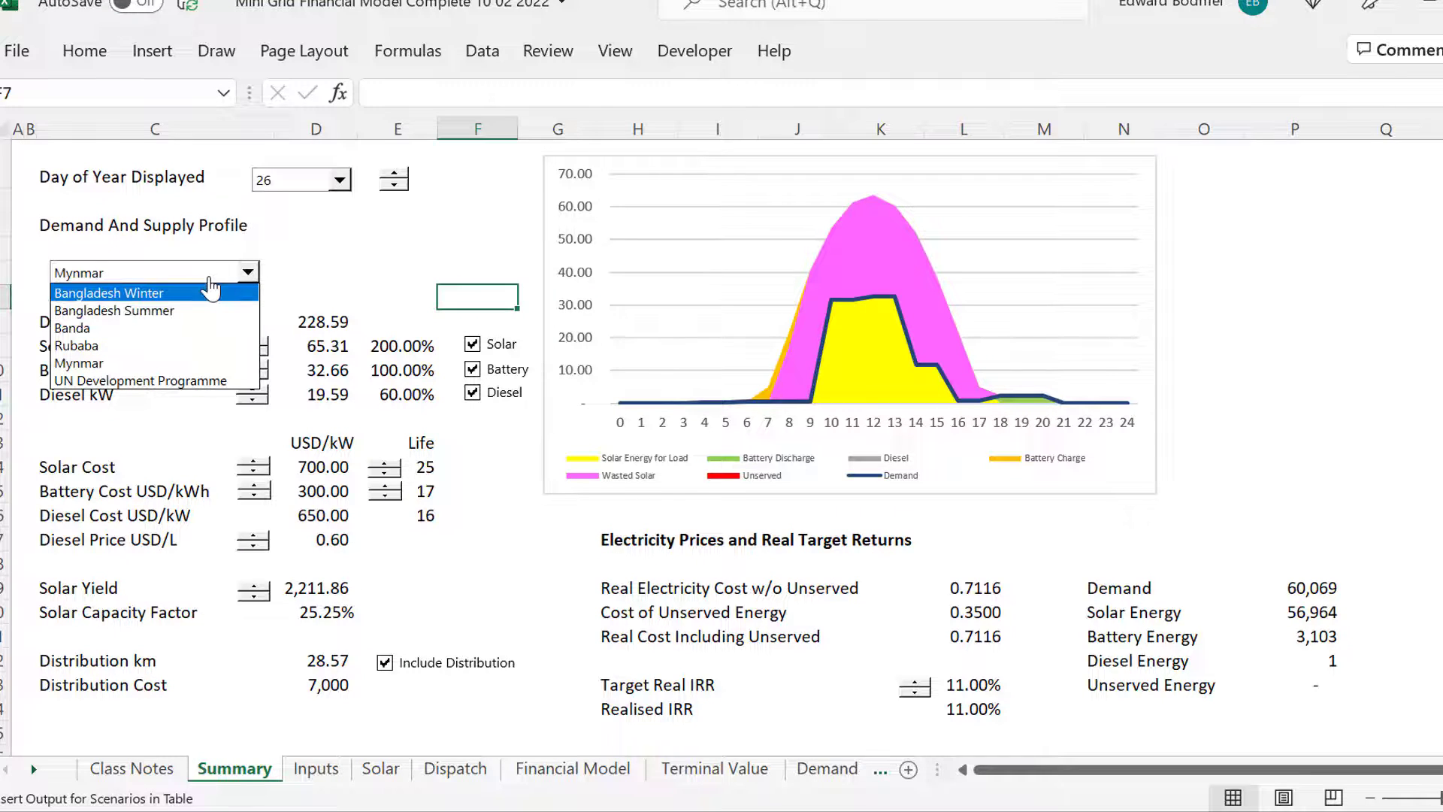
{"action": "key", "text": "Down"}
{"action": "key", "text": "Up"}
{"action": "key", "text": "Return"}
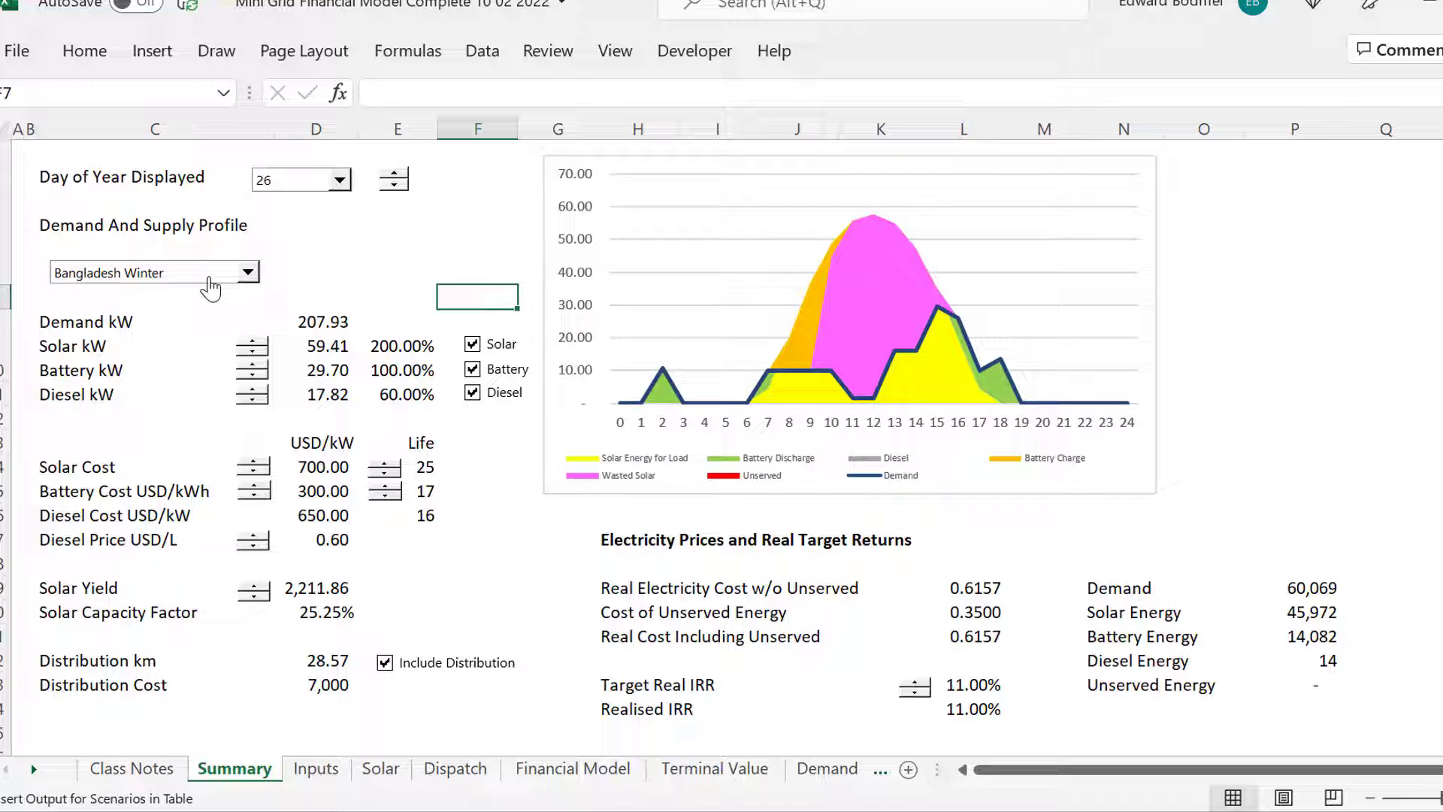
Set the demand and supply profile to UN Development Programme and select the real electricity cost without unserved energy.
{"action": "left_click", "coordinate": [208, 280]}
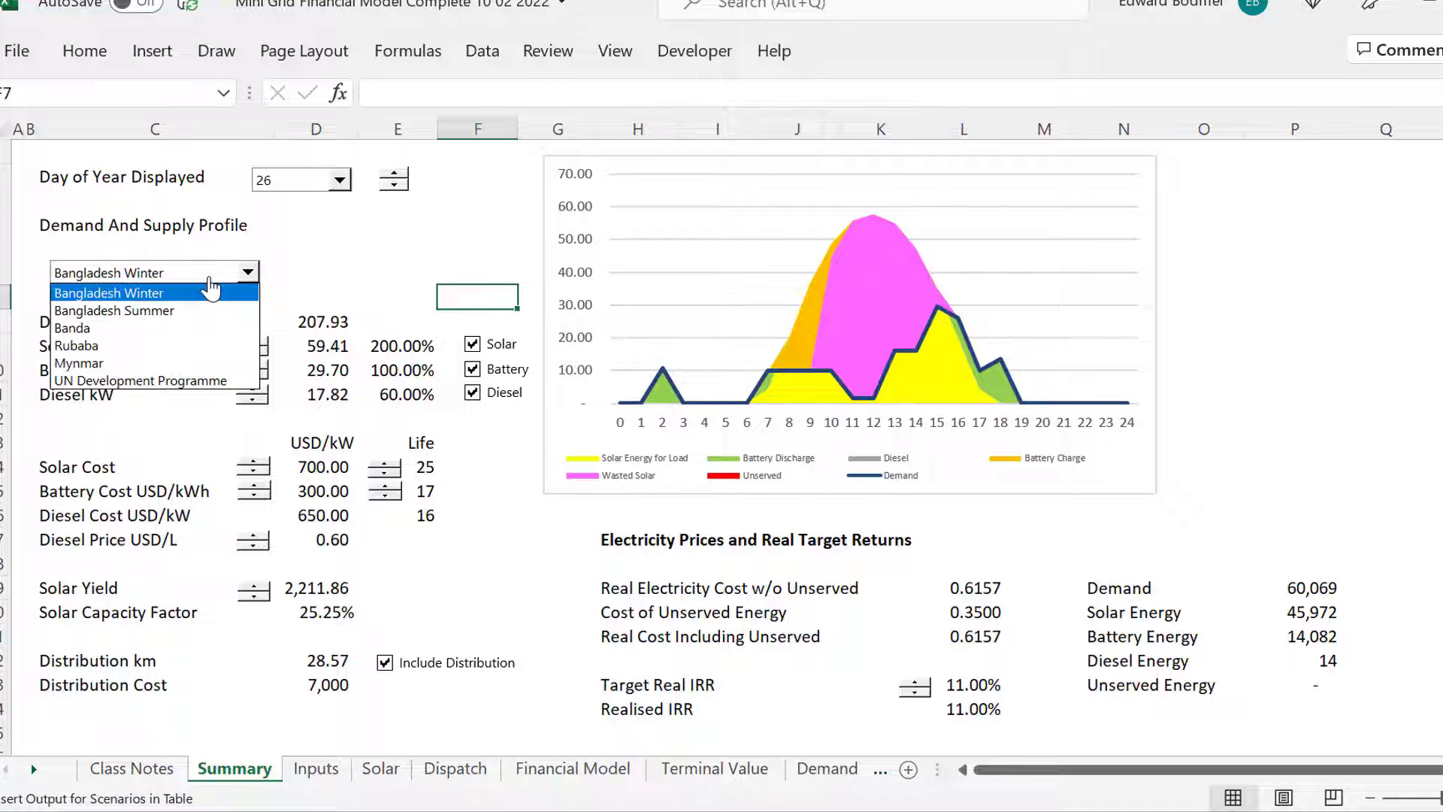
{"action": "key", "text": "Down"}
{"action": "key", "text": "Down"}
{"action": "key", "text": "Down"}
{"action": "key", "text": "Down"}
{"action": "key", "text": "Down"}
{"action": "key", "text": "Return"}
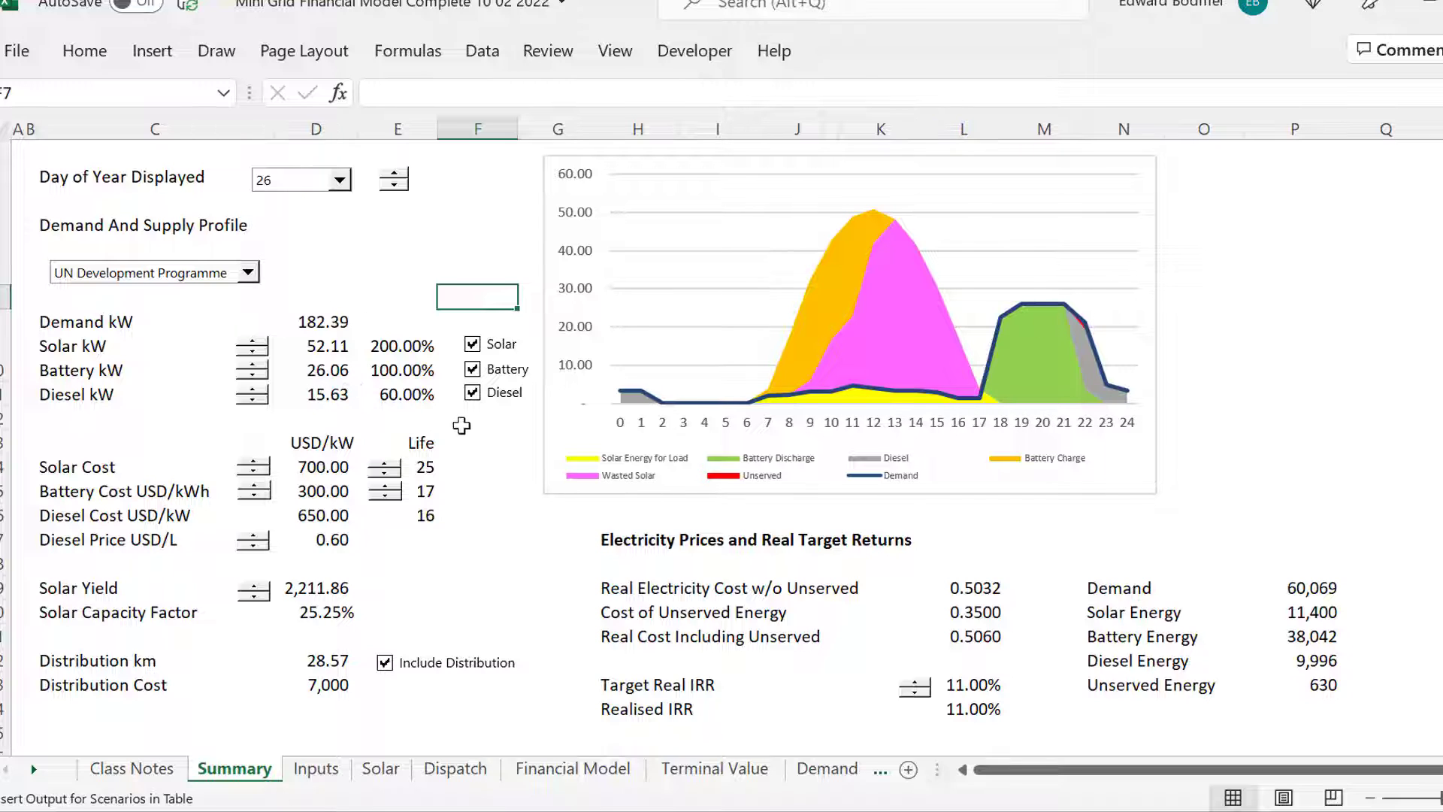
{"action": "left_click", "coordinate": [984, 591]}
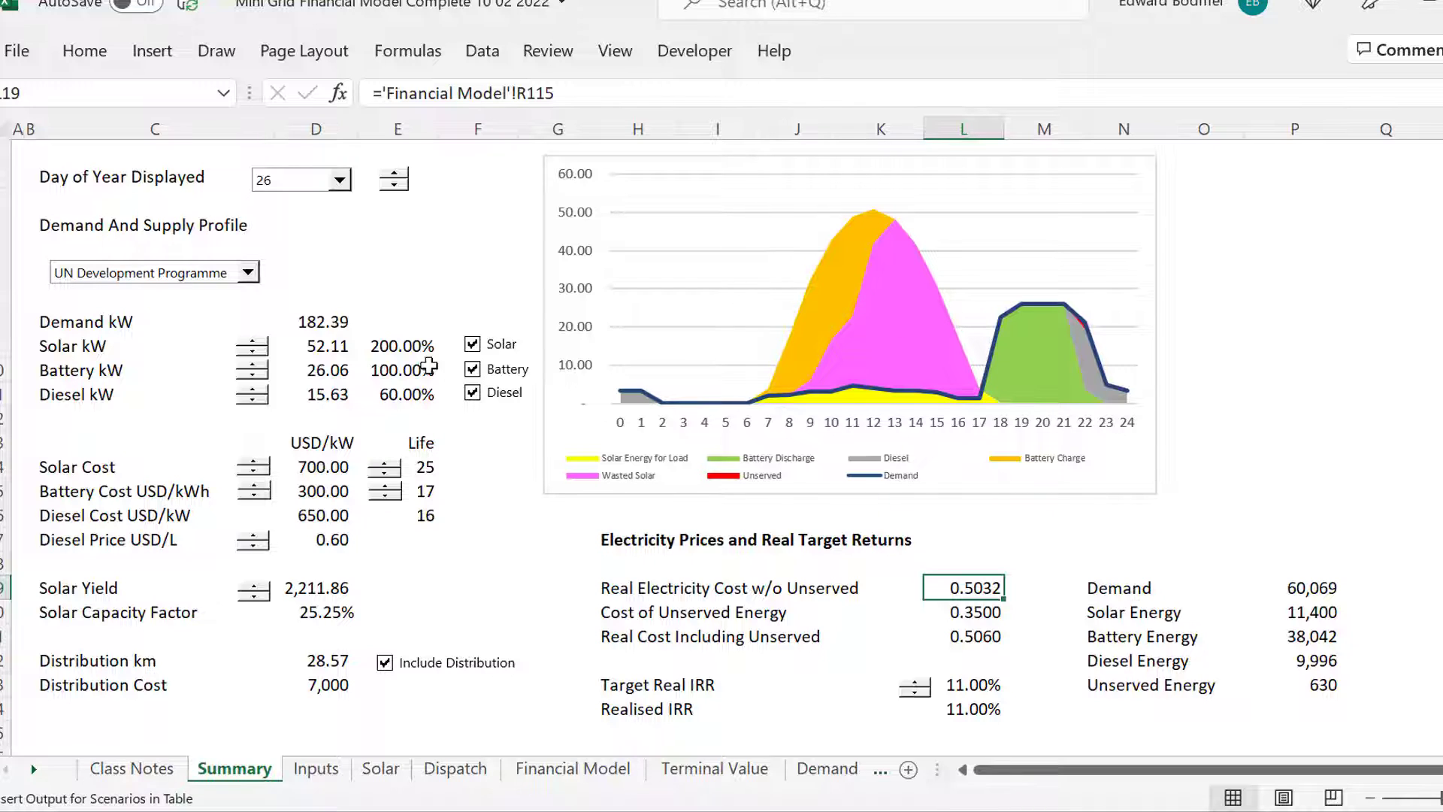
Lower the solar share to 170% and switch off both solar and battery in the supply mix.
{"action": "left_click", "coordinate": [253, 352]}
{"action": "left_click", "coordinate": [253, 352]}
{"action": "left_click", "coordinate": [253, 352]}
{"action": "left_click", "coordinate": [472, 344]}
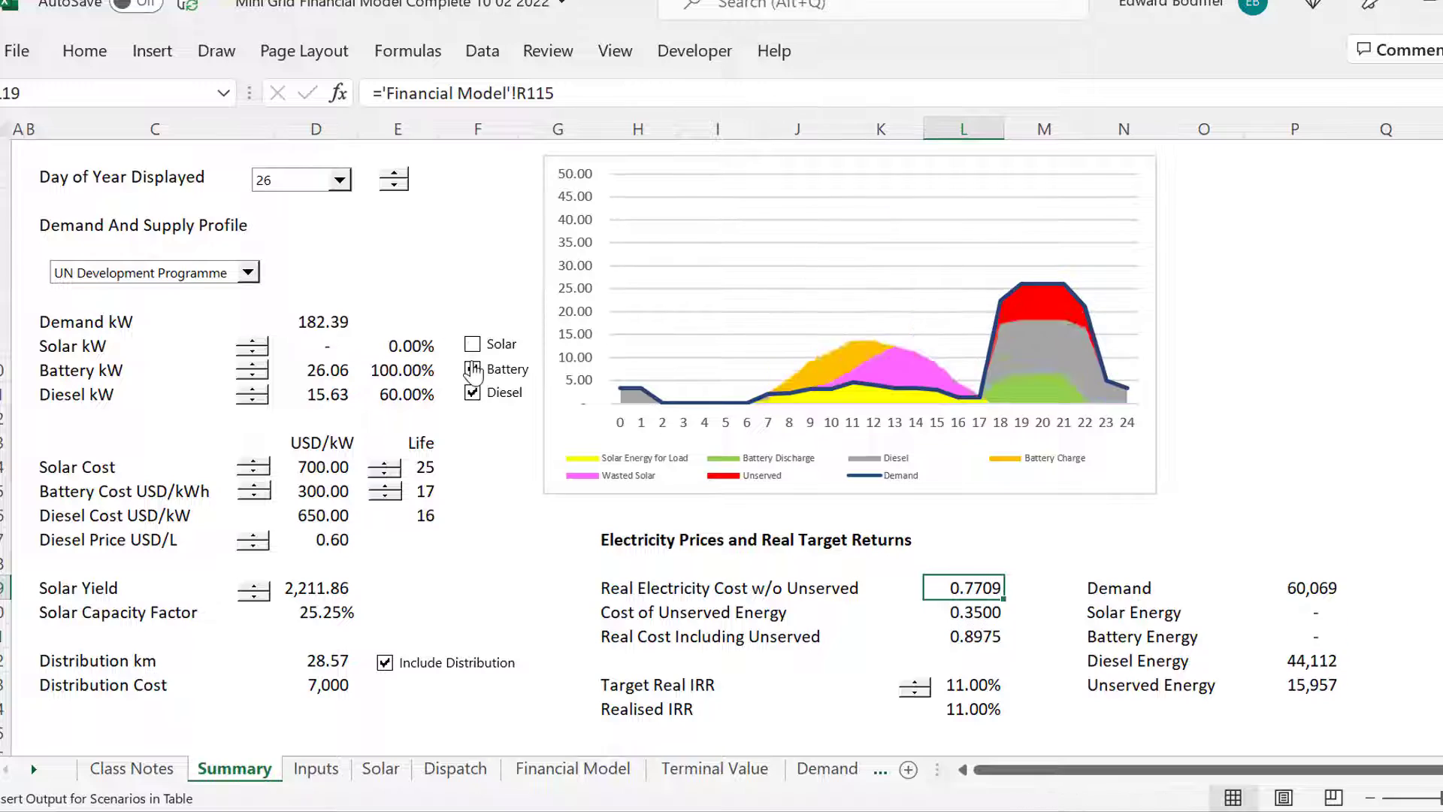
{"action": "left_click", "coordinate": [473, 370]}
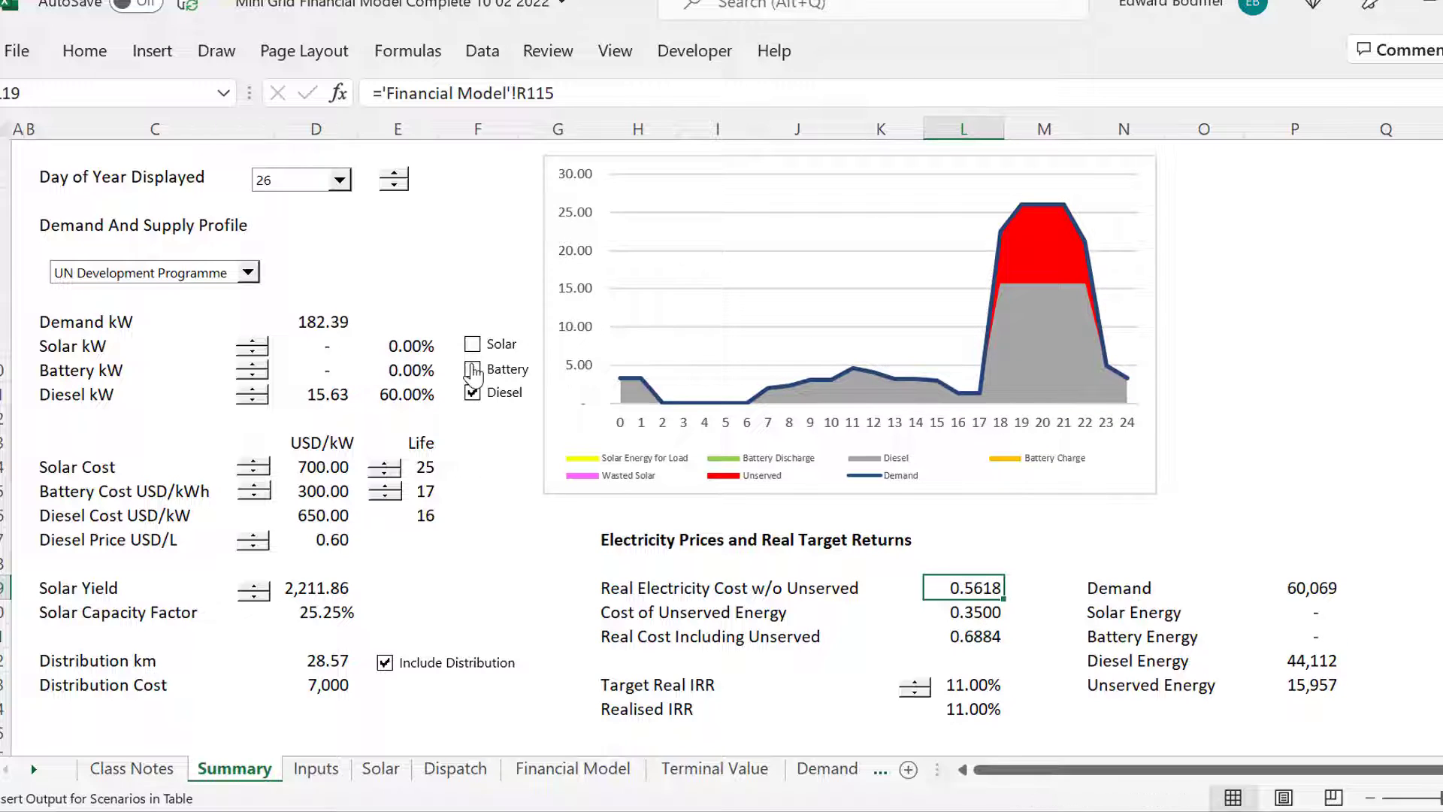
Raise the diesel share to 120% and lower the target real IRR to 10%.
{"action": "left_click", "coordinate": [254, 390]}
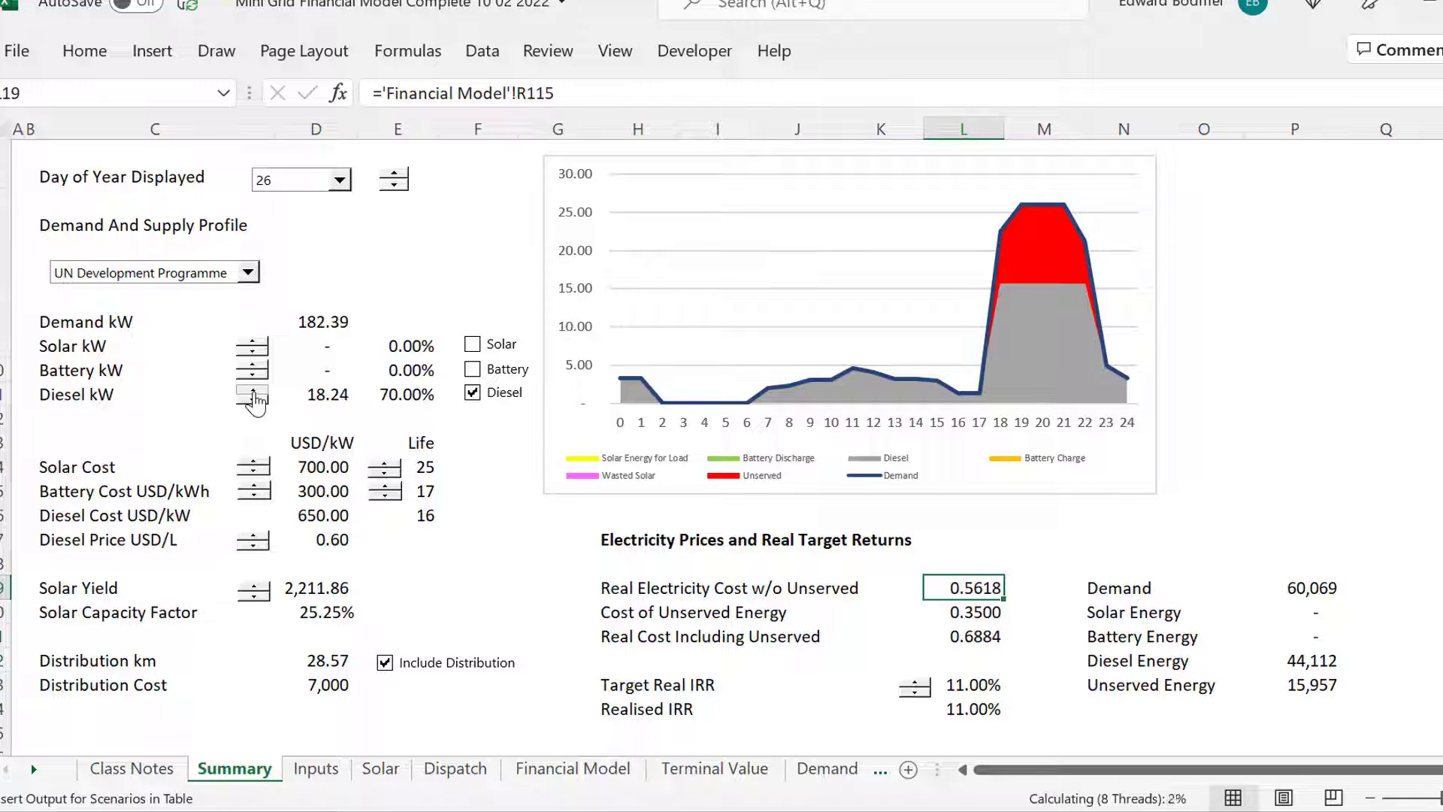
{"action": "left_click", "coordinate": [254, 391]}
{"action": "left_click", "coordinate": [254, 391]}
{"action": "left_click", "coordinate": [253, 391]}
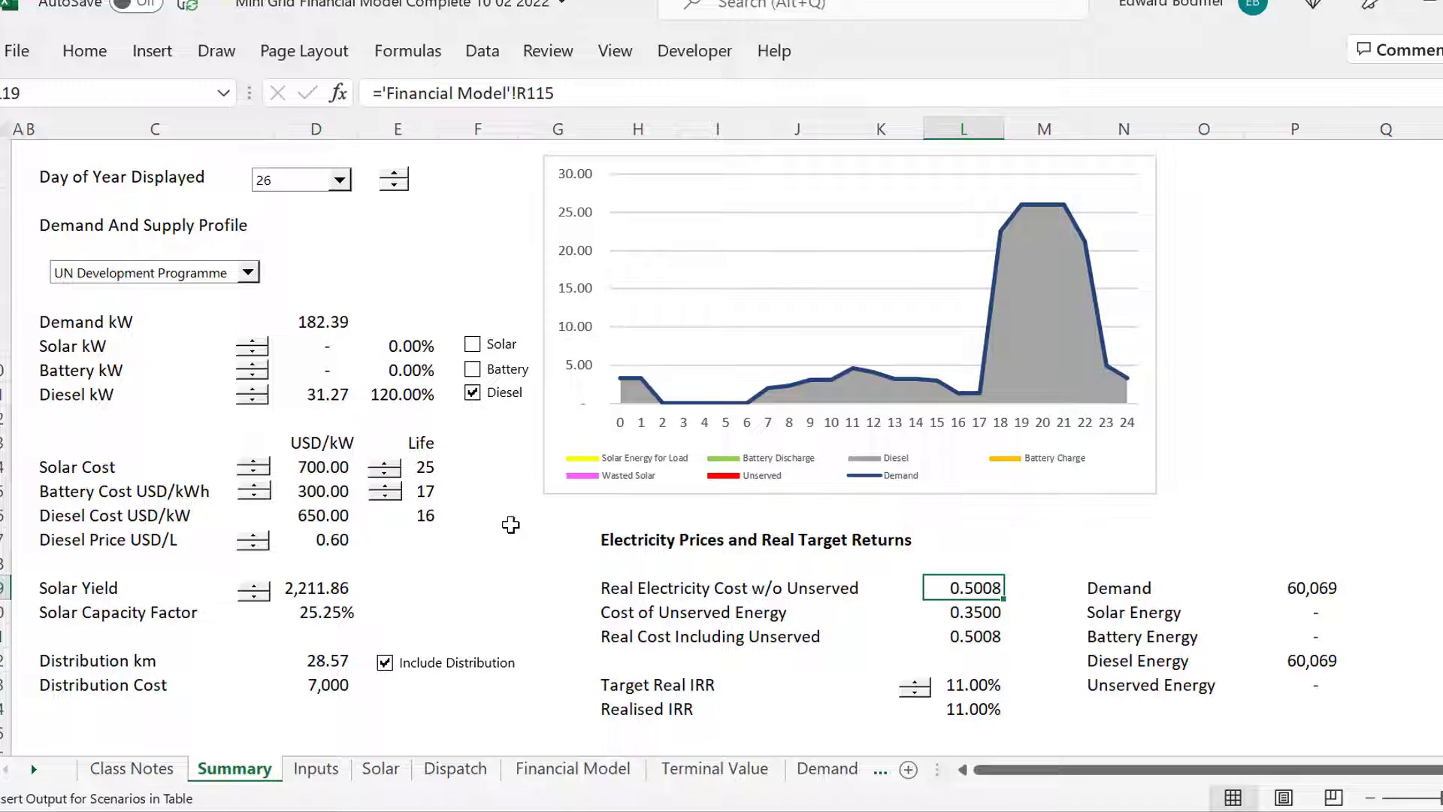
{"action": "left_click", "coordinate": [514, 490]}
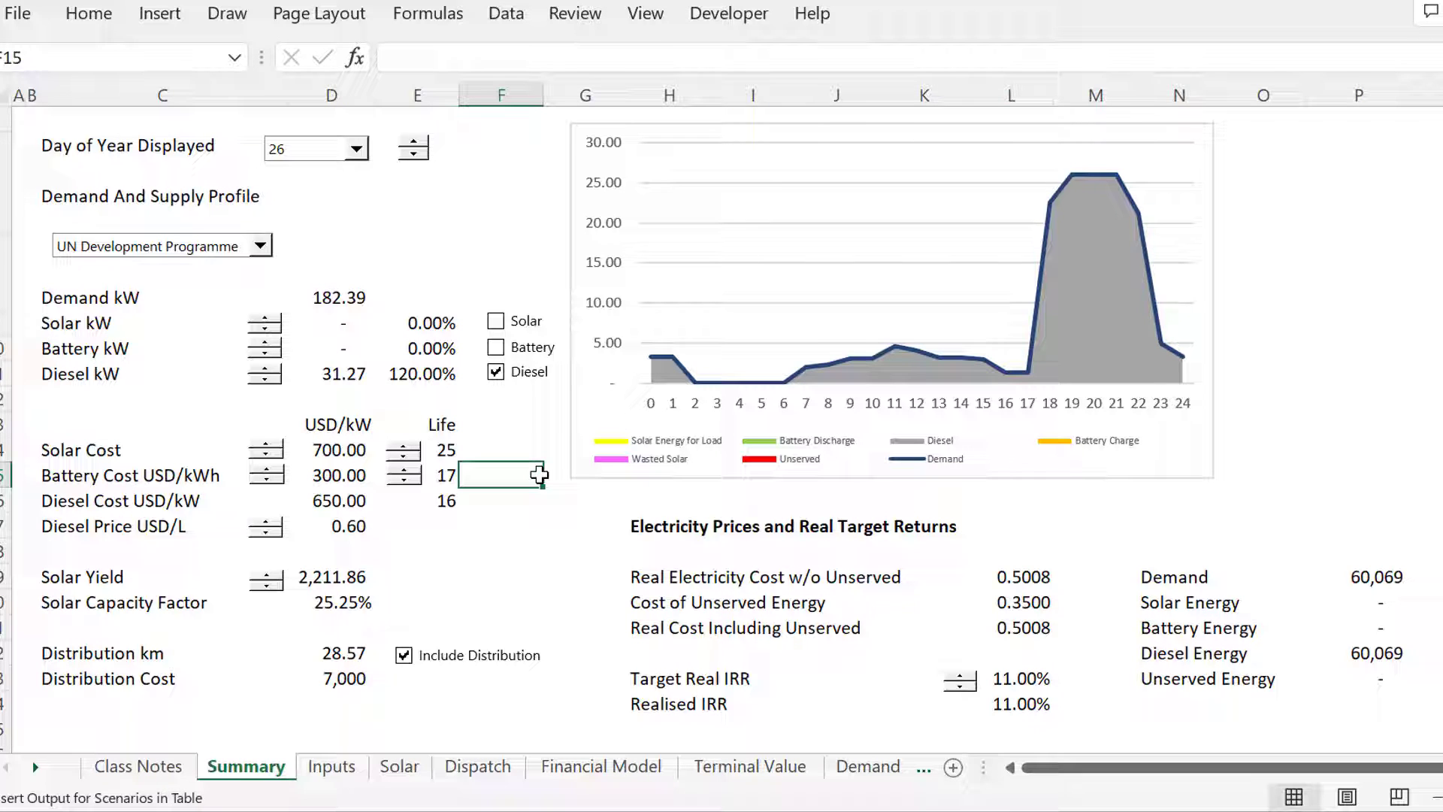
{"action": "left_click", "coordinate": [961, 687]}
Look through the Inputs sheet from the daily load profiles down to the solar, battery and diesel supply assumptions.
{"action": "key", "text": "ctrl+Page_Down"}
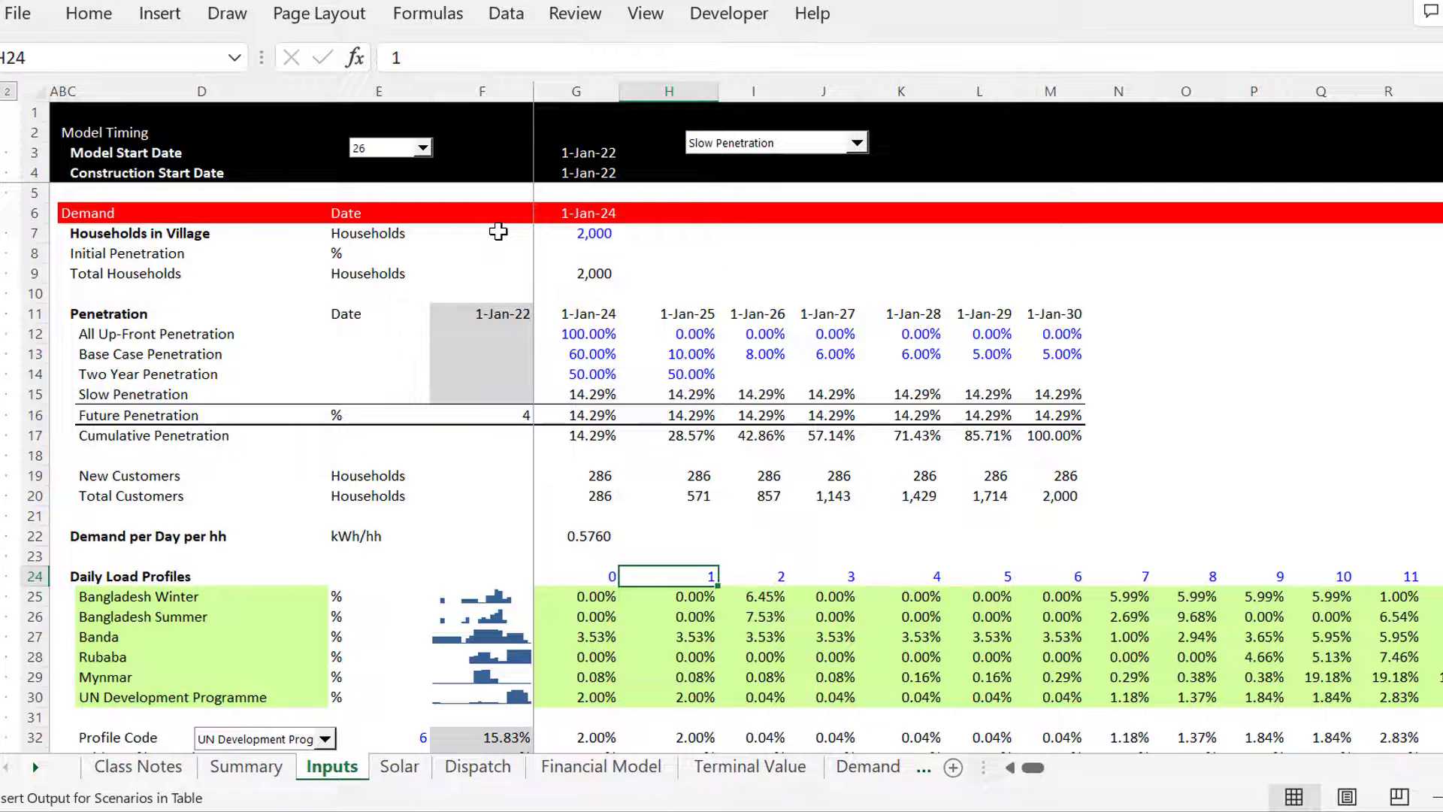
{"action": "key", "text": "Down"}
{"action": "key", "text": "Up"}
{"action": "key", "text": "Down"}
{"action": "key", "text": "Down"}
{"action": "key", "text": "Down"}
{"action": "key", "text": "Down"}
{"action": "key", "text": "Down"}
{"action": "key", "text": "Down"}
{"action": "key", "text": "Down"}
{"action": "key", "text": "Down"}
{"action": "key", "text": "Down"}
{"action": "key", "text": "Down"}
{"action": "key", "text": "Down"}
{"action": "key", "text": "Down"}
{"action": "key", "text": "Down"}
{"action": "key", "text": "Down"}
{"action": "key", "text": "Down"}
{"action": "key", "text": "Down"}
{"action": "key", "text": "Down"}
{"action": "key", "text": "Down"}
{"action": "key", "text": "Down"}
{"action": "key", "text": "Down"}
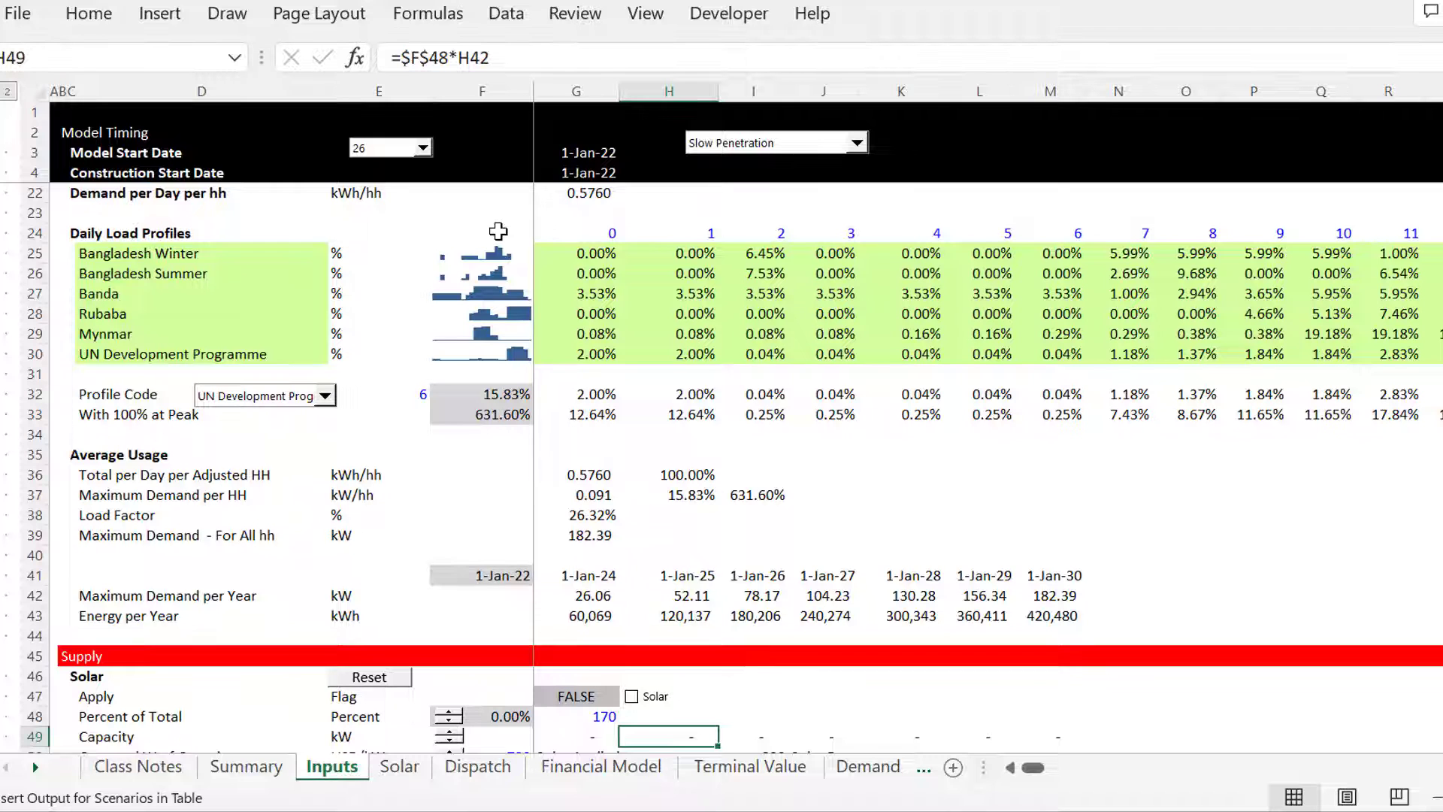
{"action": "key", "text": "Down"}
{"action": "key", "text": "Down"}
{"action": "key", "text": "Down"}
{"action": "key", "text": "Down"}
{"action": "key", "text": "Down"}
{"action": "key", "text": "Down"}
{"action": "key", "text": "Down"}
{"action": "key", "text": "Down"}
{"action": "key", "text": "Down"}
{"action": "key", "text": "Down"}
{"action": "key", "text": "Down"}
{"action": "key", "text": "Down"}
{"action": "key", "text": "Down"}
{"action": "key", "text": "Down"}
{"action": "key", "text": "Down"}
{"action": "key", "text": "Down"}
{"action": "key", "text": "Down"}
{"action": "key", "text": "Down"}
{"action": "key", "text": "Down"}
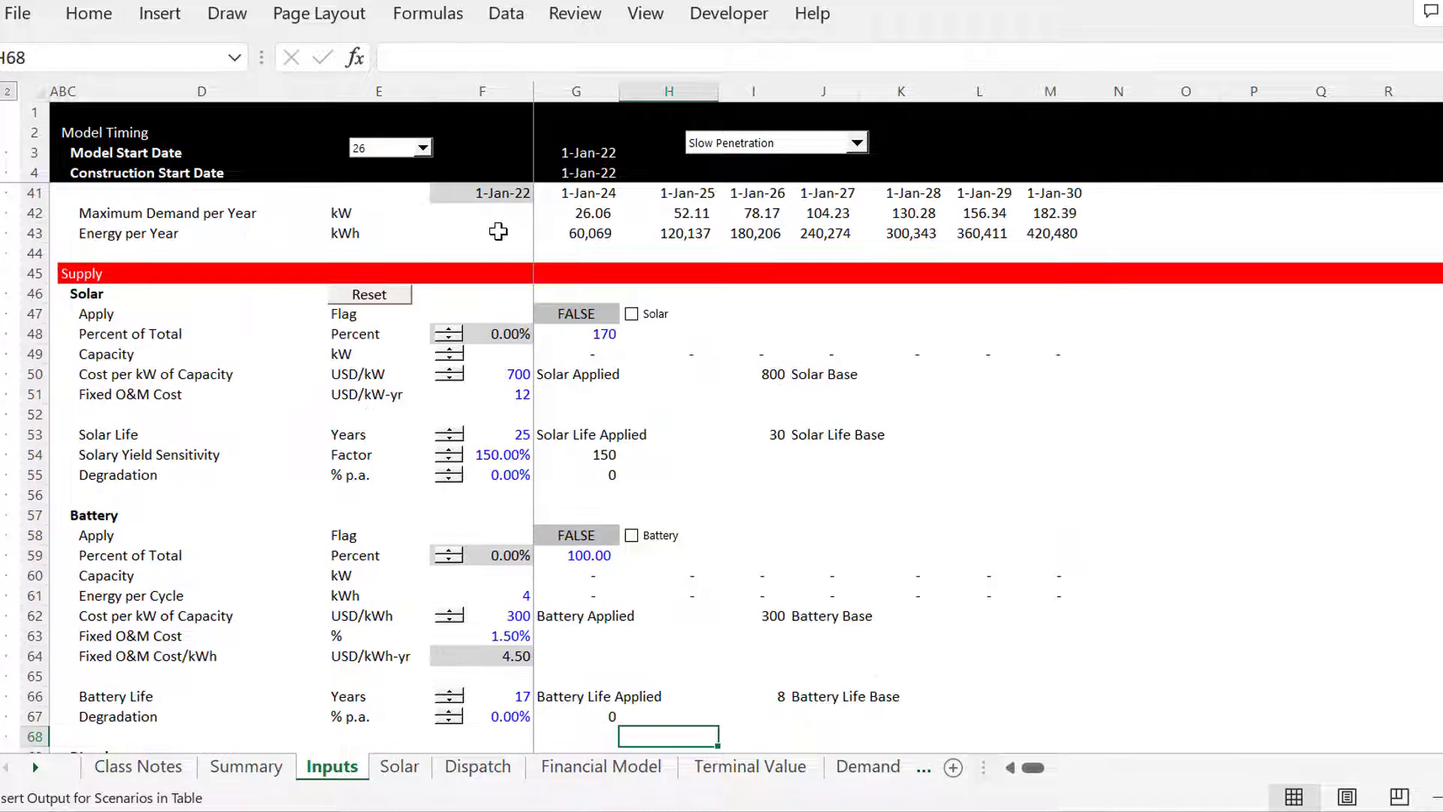
{"action": "key", "text": "Down"}
{"action": "key", "text": "Down"}
{"action": "key", "text": "Down"}
{"action": "key", "text": "Down"}
{"action": "key", "text": "Down"}
{"action": "key", "text": "Down"}
{"action": "key", "text": "Down"}
{"action": "key", "text": "Down"}
{"action": "key", "text": "Down"}
{"action": "key", "text": "Down"}
{"action": "key", "text": "Down"}
{"action": "key", "text": "Down"}
{"action": "key", "text": "Down"}
{"action": "key", "text": "Down"}
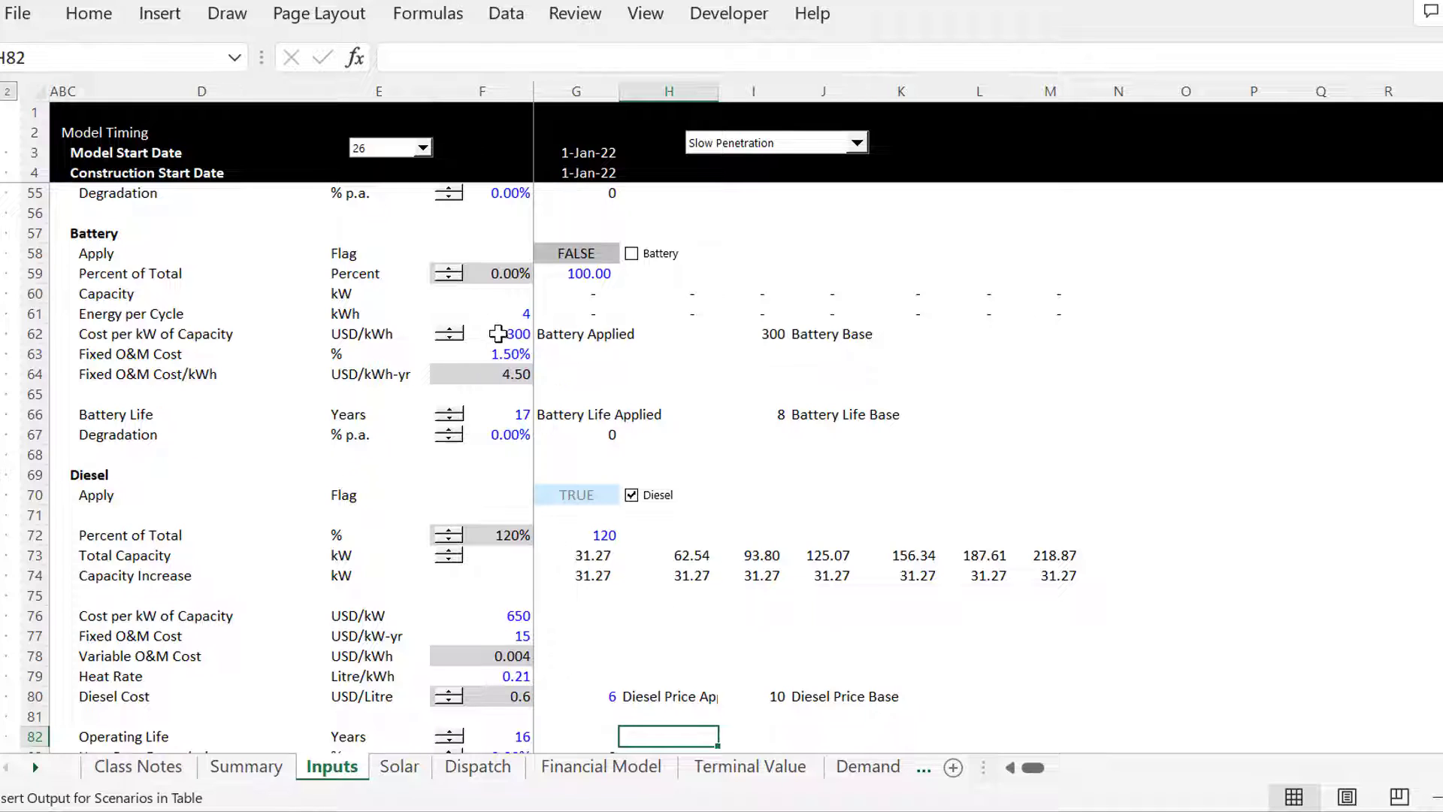
Check the applied and base values of the battery cost per kW of capacity.
{"action": "left_click", "coordinate": [498, 333]}
{"action": "left_click", "coordinate": [774, 334]}
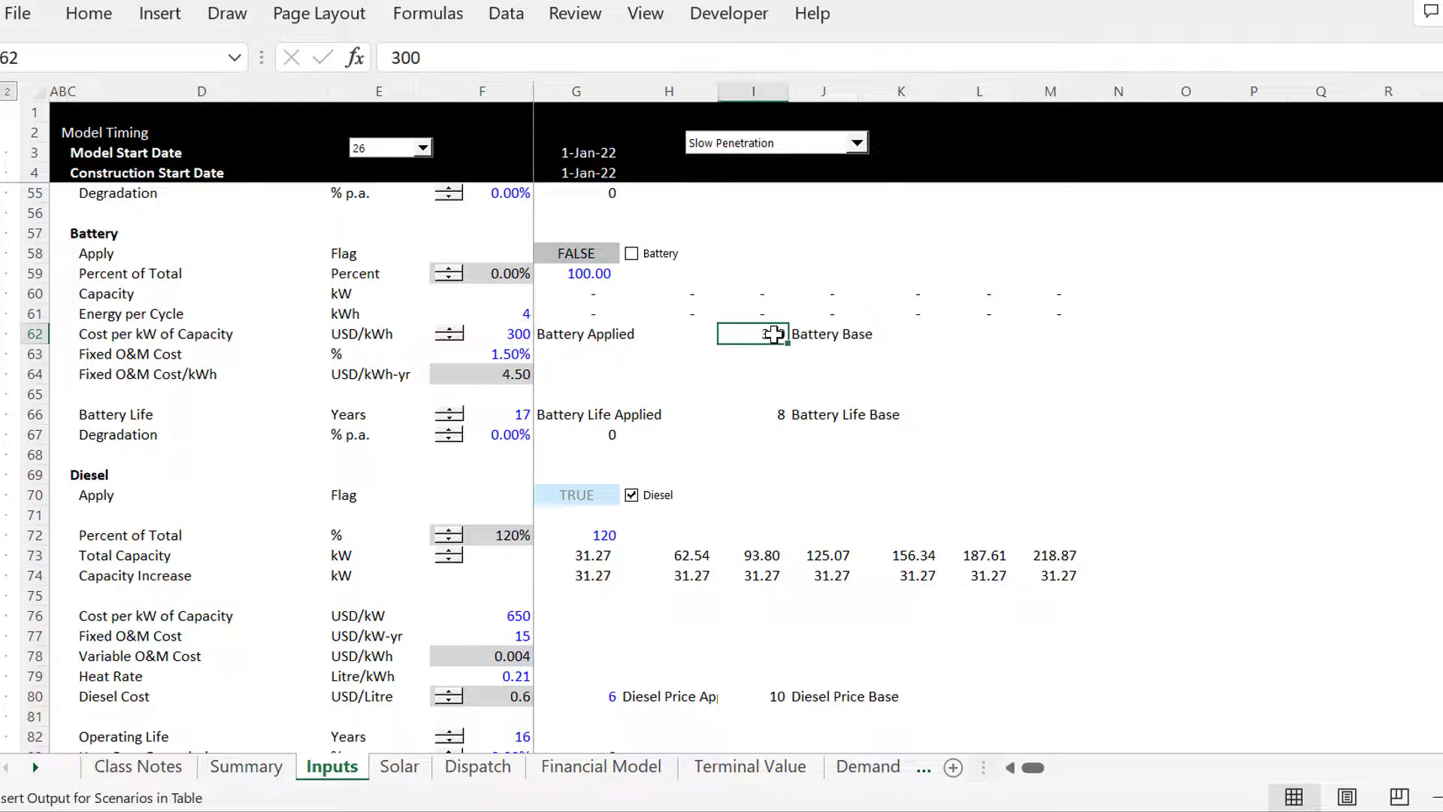
{"action": "key", "text": "Left"}
{"action": "key", "text": "Left"}
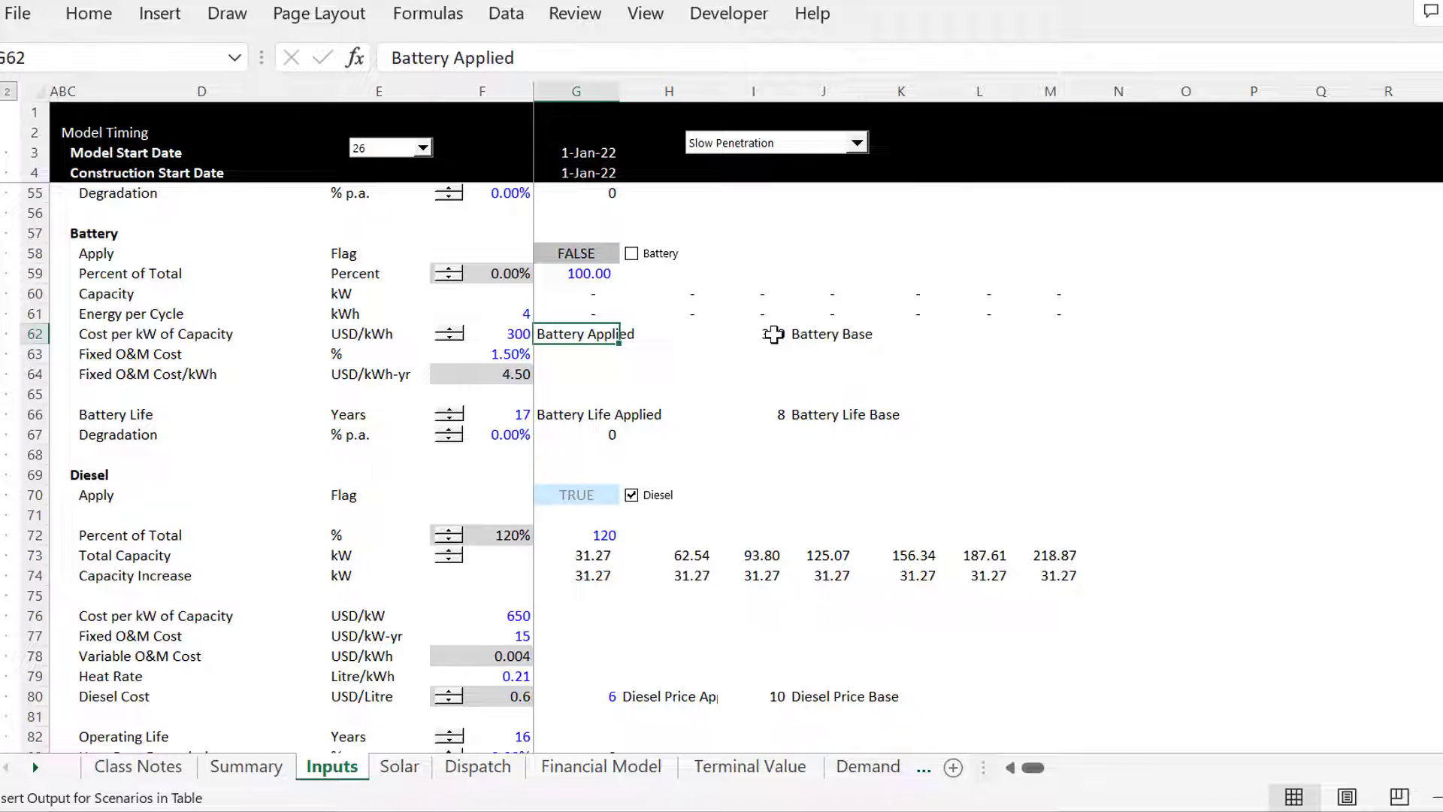
Return to the Summary sheet and reduce the battery life to 10 years.
{"action": "key", "text": "ctrl+Page_Up"}
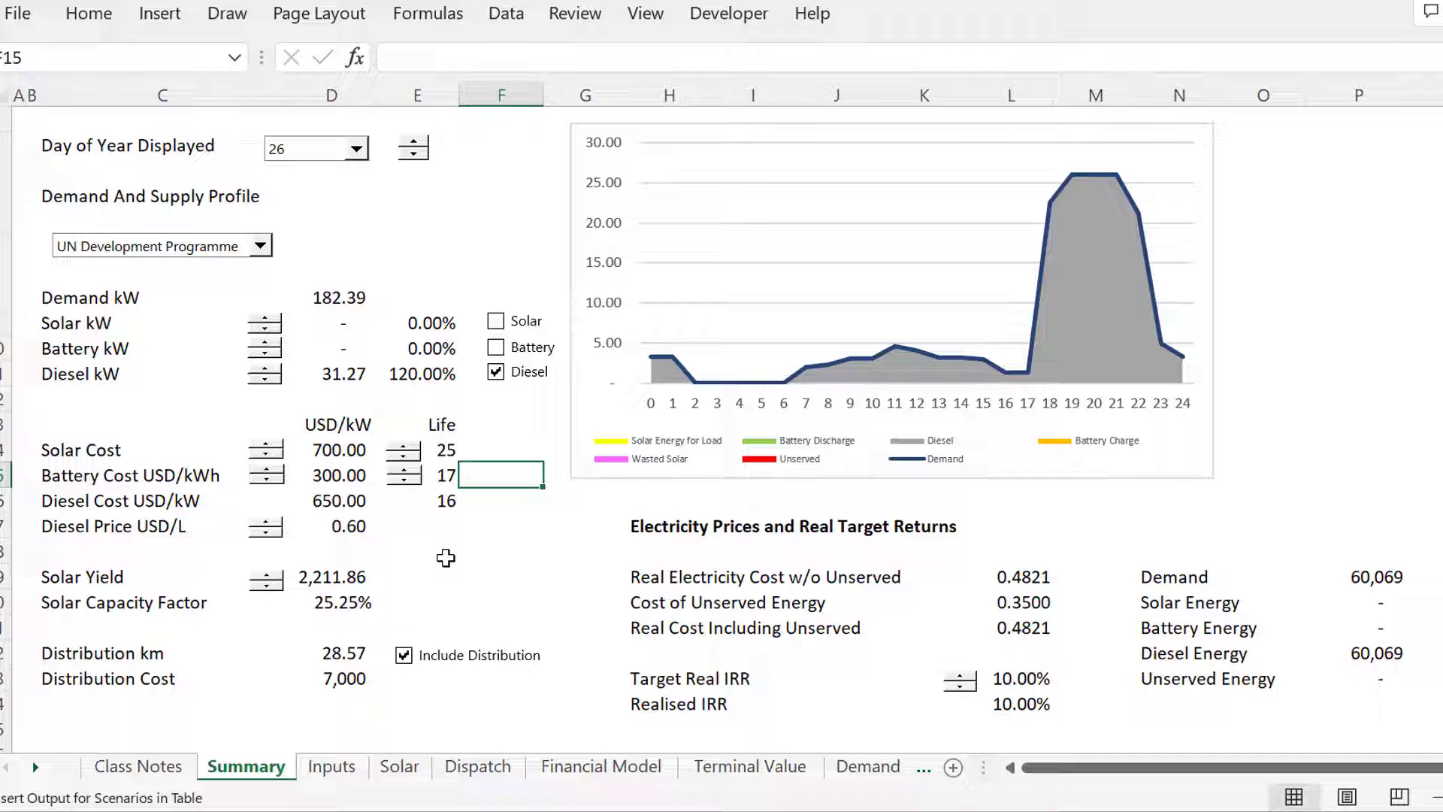
{"action": "key", "text": "Left"}
{"action": "key", "text": "Left"}
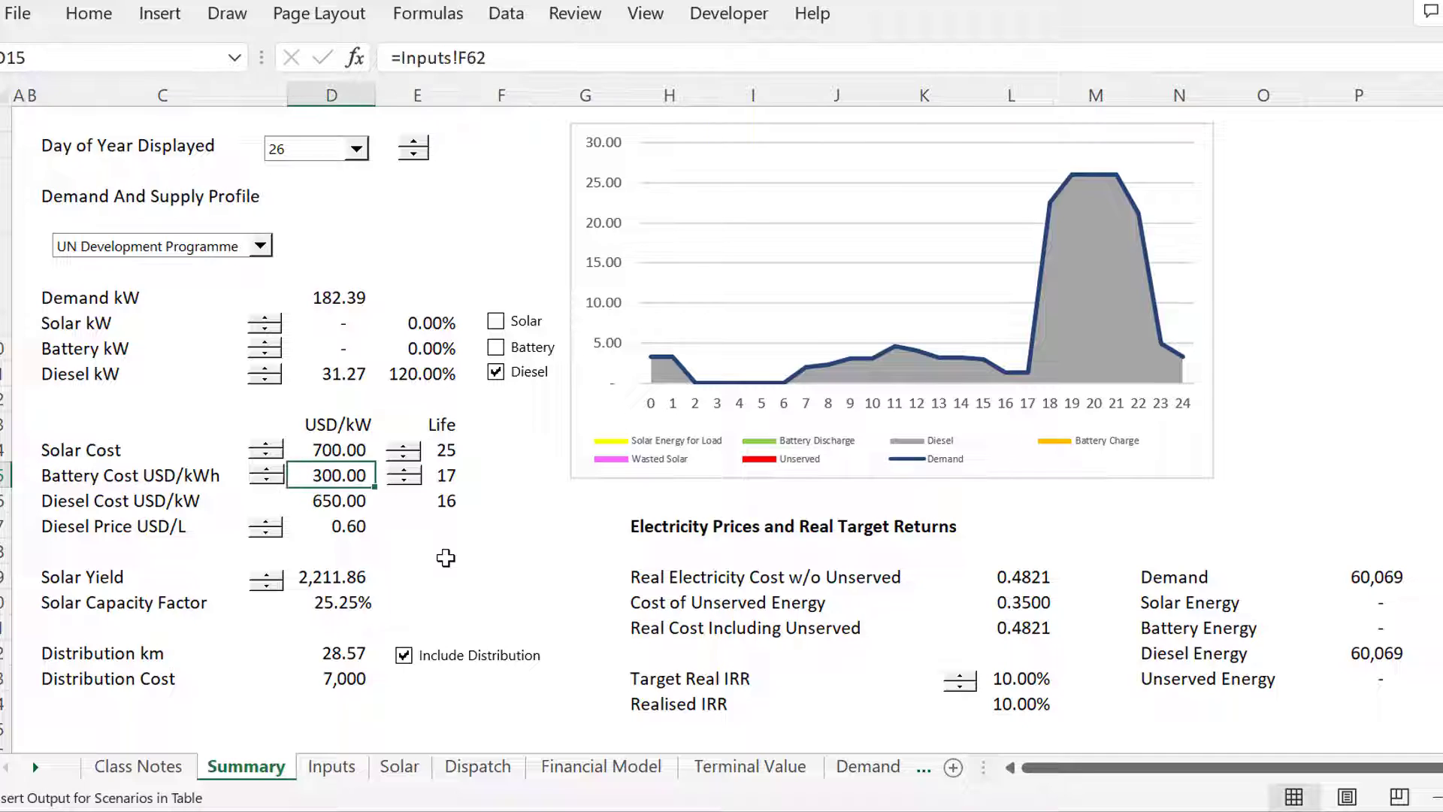
{"action": "key", "text": "Left"}
{"action": "key", "text": "Right"}
{"action": "left_click", "coordinate": [394, 483]}
{"action": "left_click", "coordinate": [396, 487]}
{"action": "left_click", "coordinate": [397, 487]}
{"action": "left_click", "coordinate": [396, 487]}
{"action": "left_click", "coordinate": [397, 487]}
{"action": "left_click", "coordinate": [396, 487]}
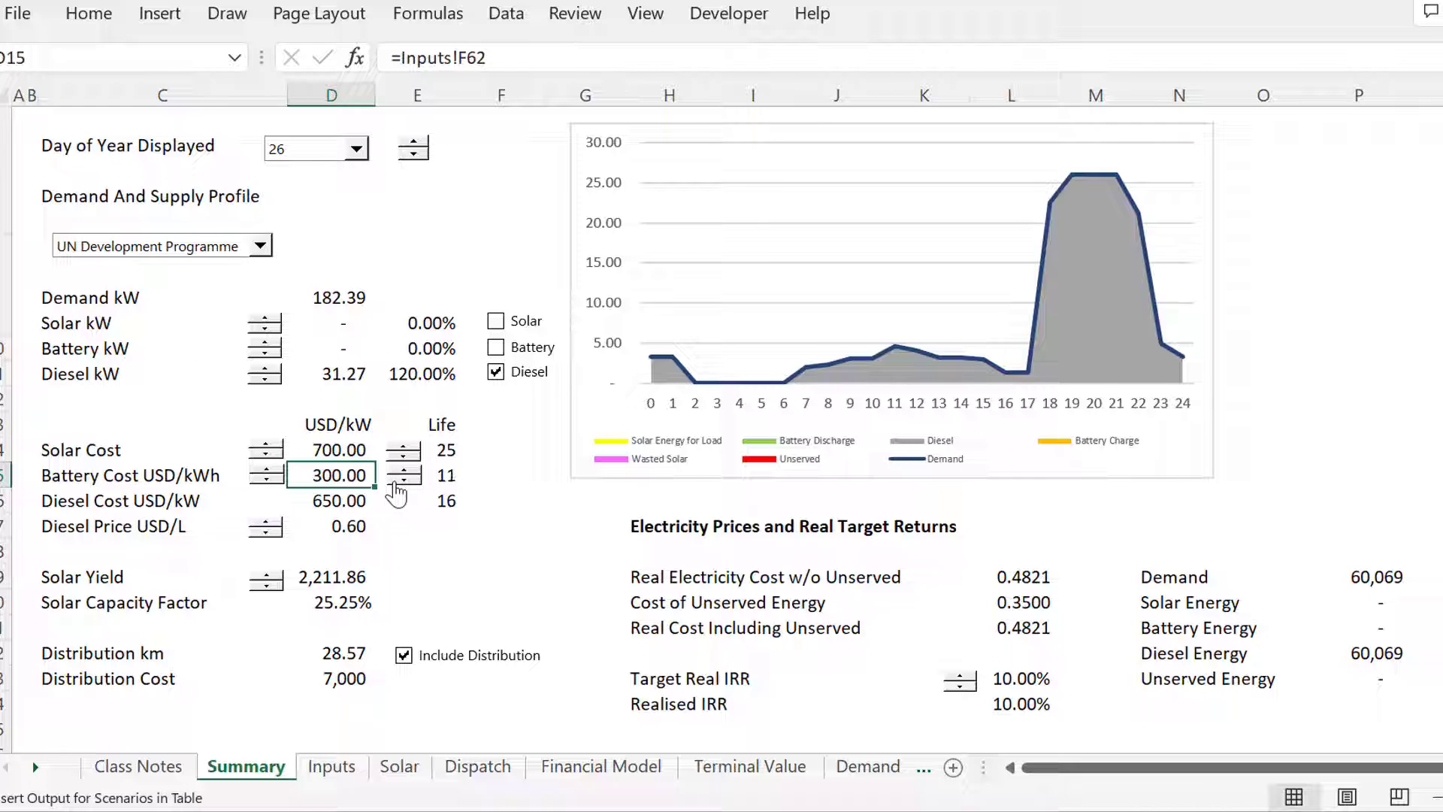
Switch battery and solar back on in the supply mix alongside diesel.
{"action": "left_click", "coordinate": [495, 349]}
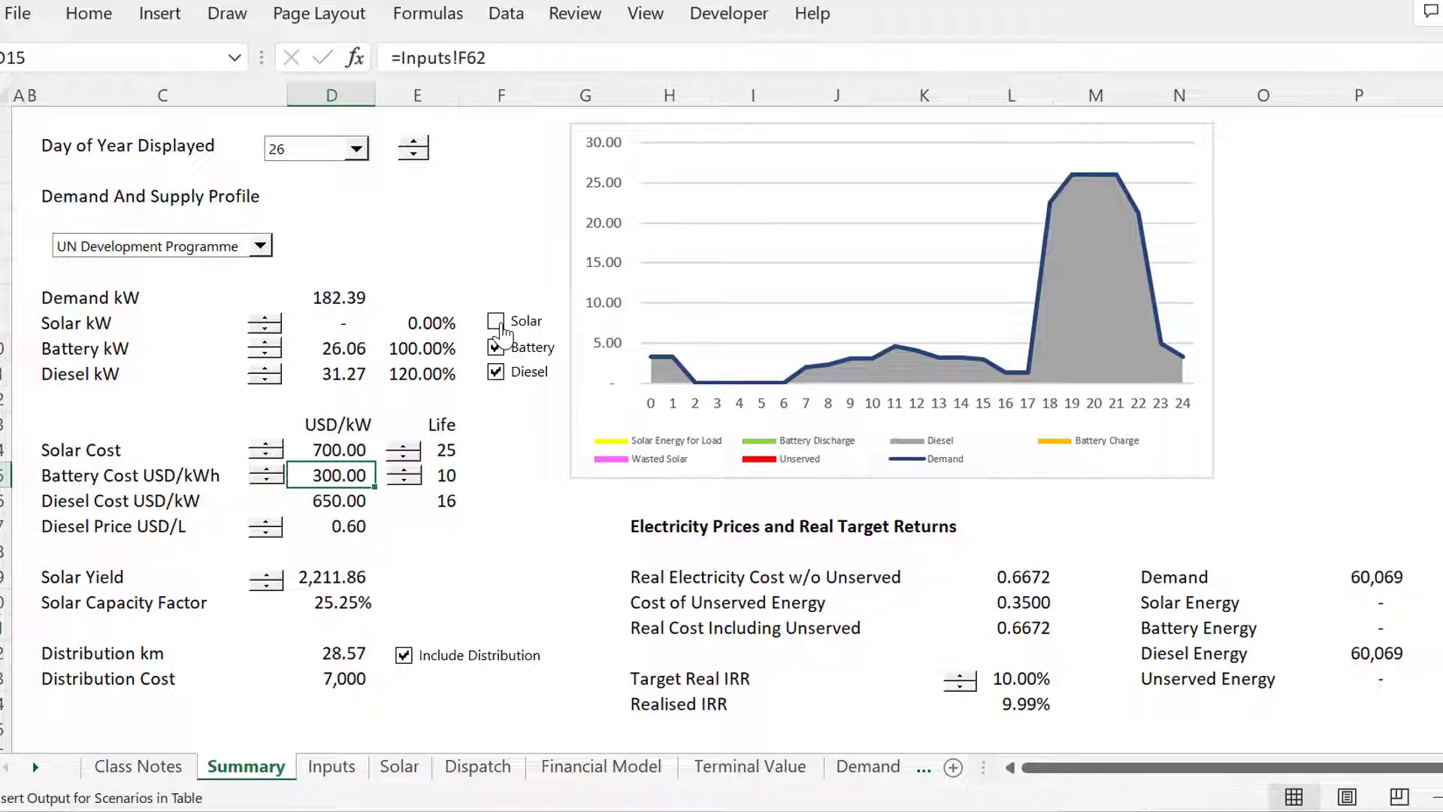
{"action": "left_click", "coordinate": [501, 328]}
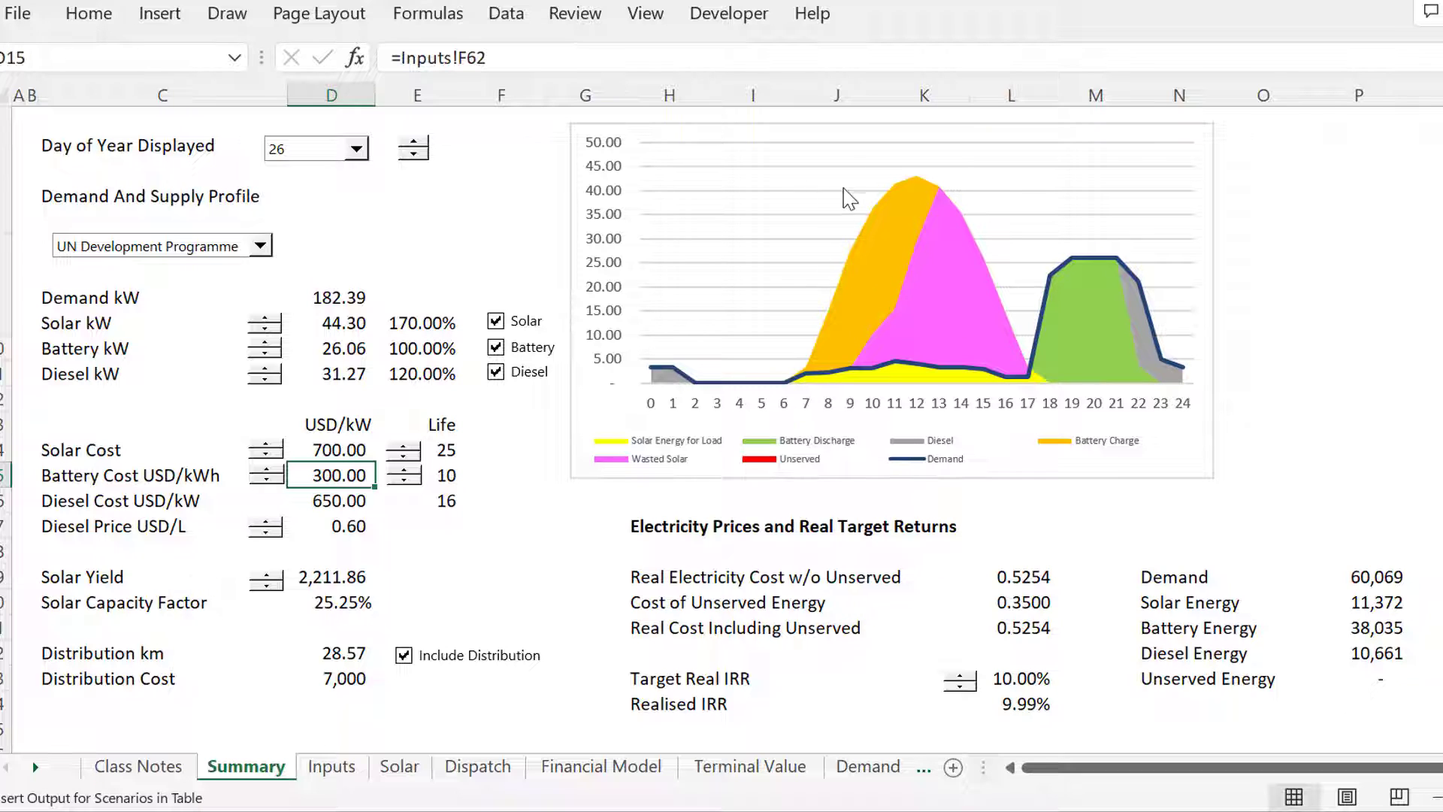
{"action": "left_click", "coordinate": [566, 561]}
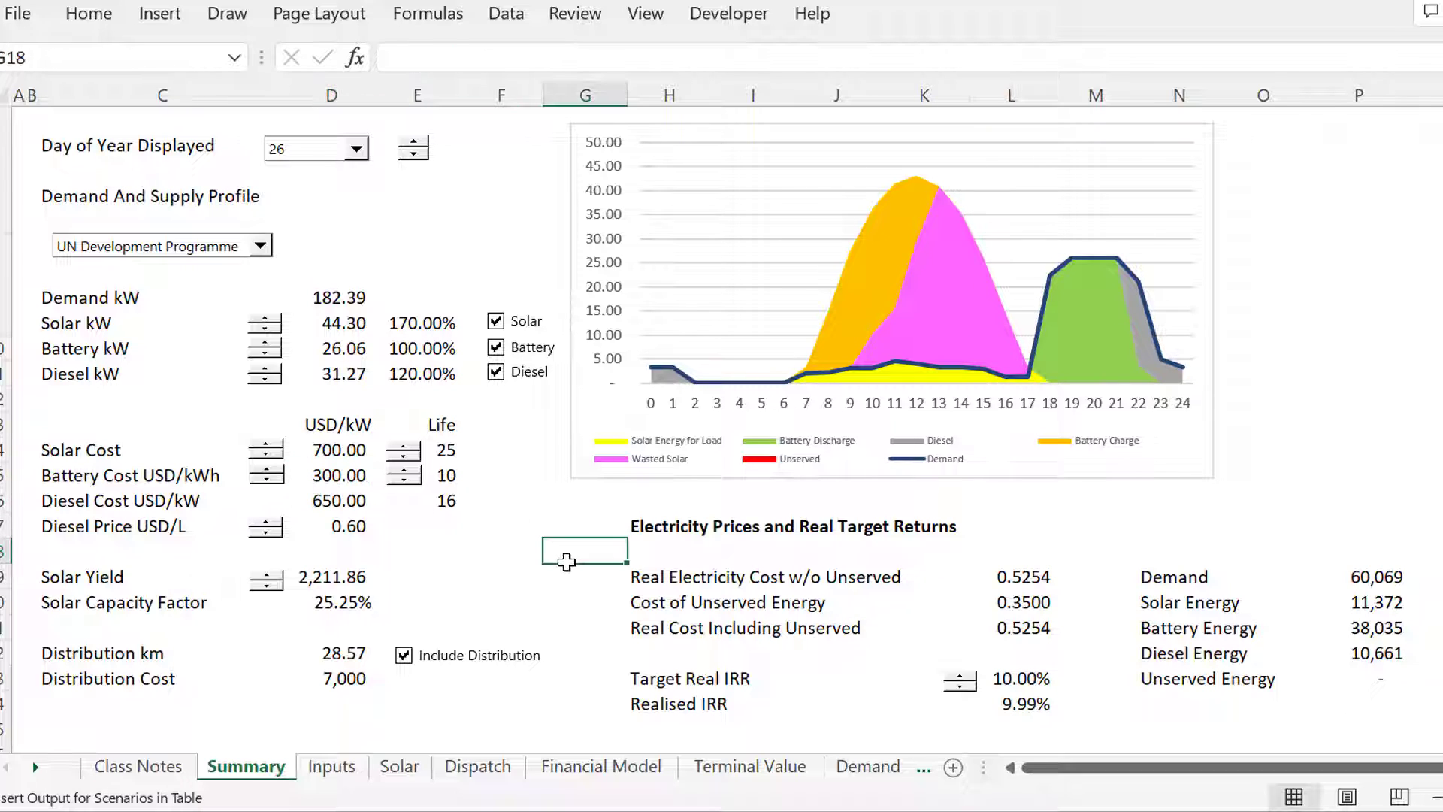
Examine the applied and base battery life values on the Inputs sheet.
{"action": "key", "text": "ctrl+Page_Down"}
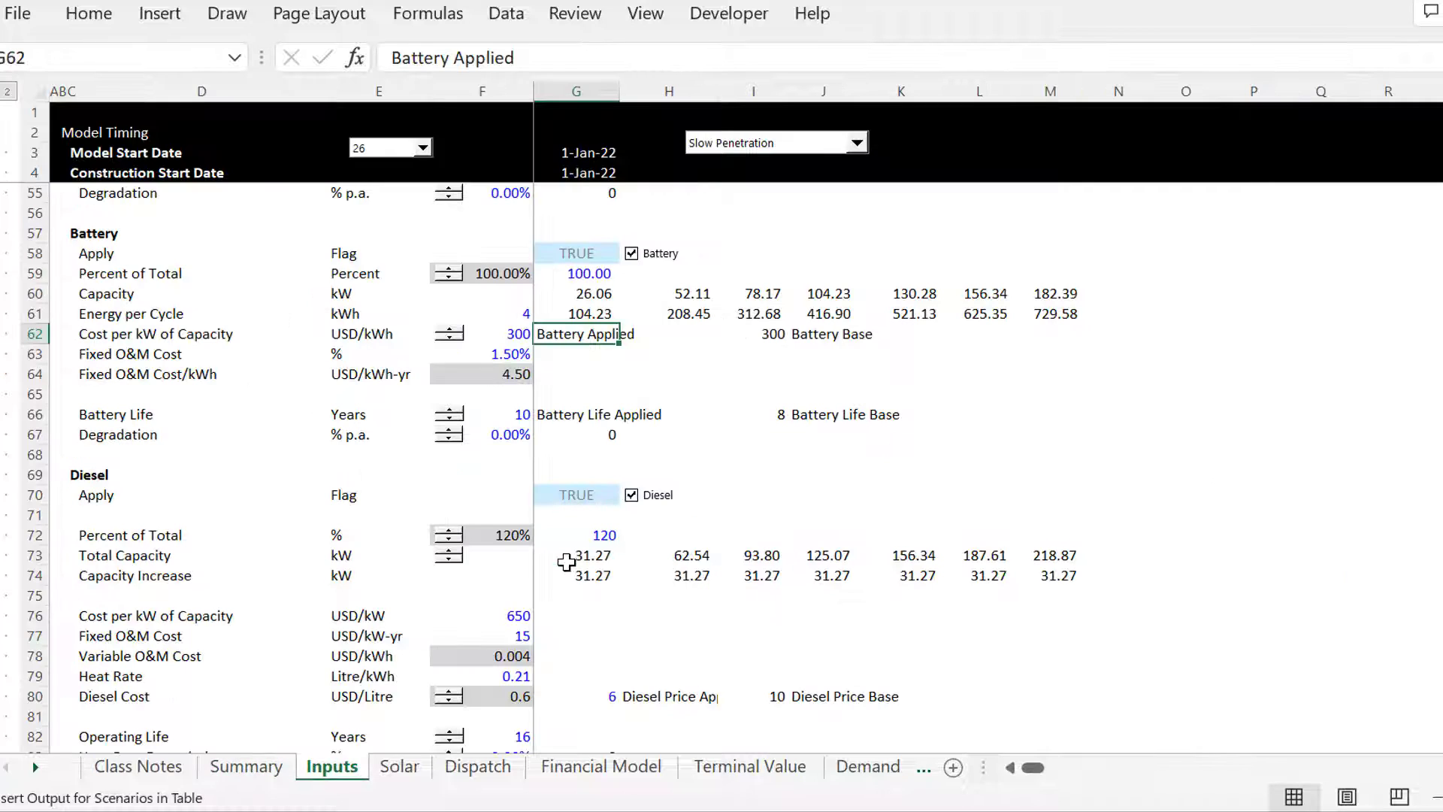
{"action": "left_click", "coordinate": [707, 448]}
{"action": "key", "text": "Up"}
{"action": "key", "text": "Up"}
{"action": "key", "text": "Left"}
{"action": "key", "text": "Left"}
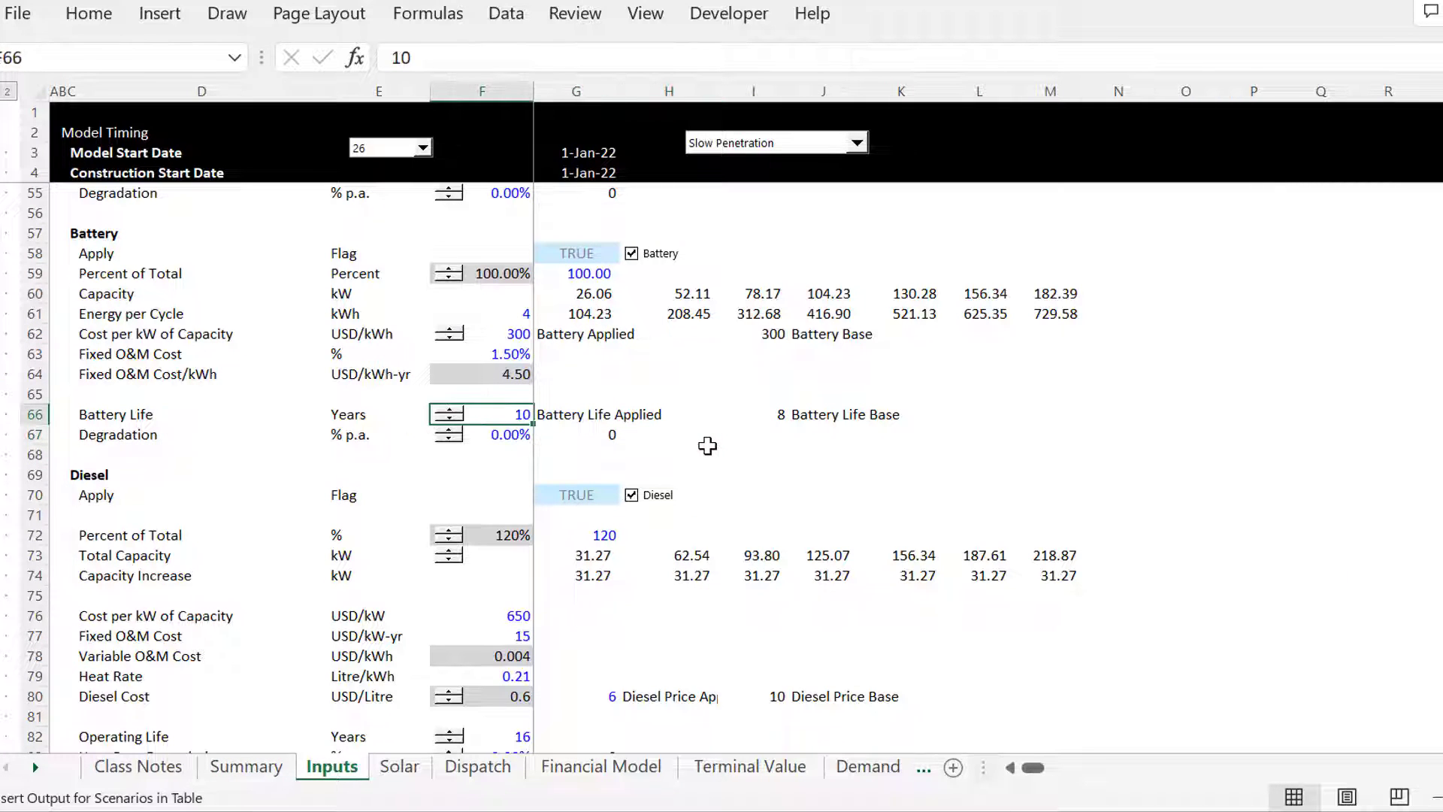
{"action": "key", "text": "Right"}
{"action": "key", "text": "Right"}
{"action": "key", "text": "Right"}
{"action": "key", "text": "Left"}
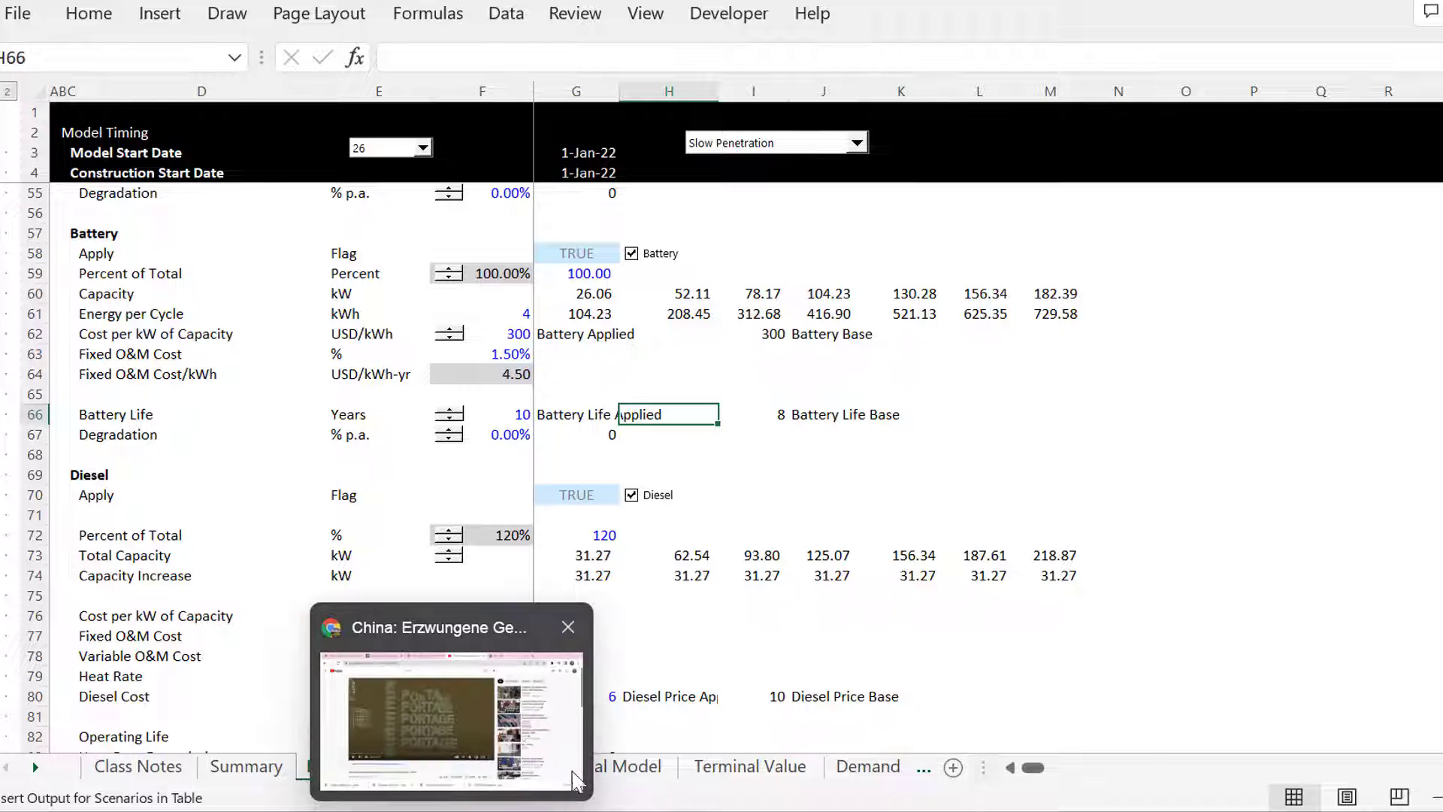
Switch to the web browser and open the edbodmer.com website.
{"action": "left_click", "coordinate": [512, 810]}
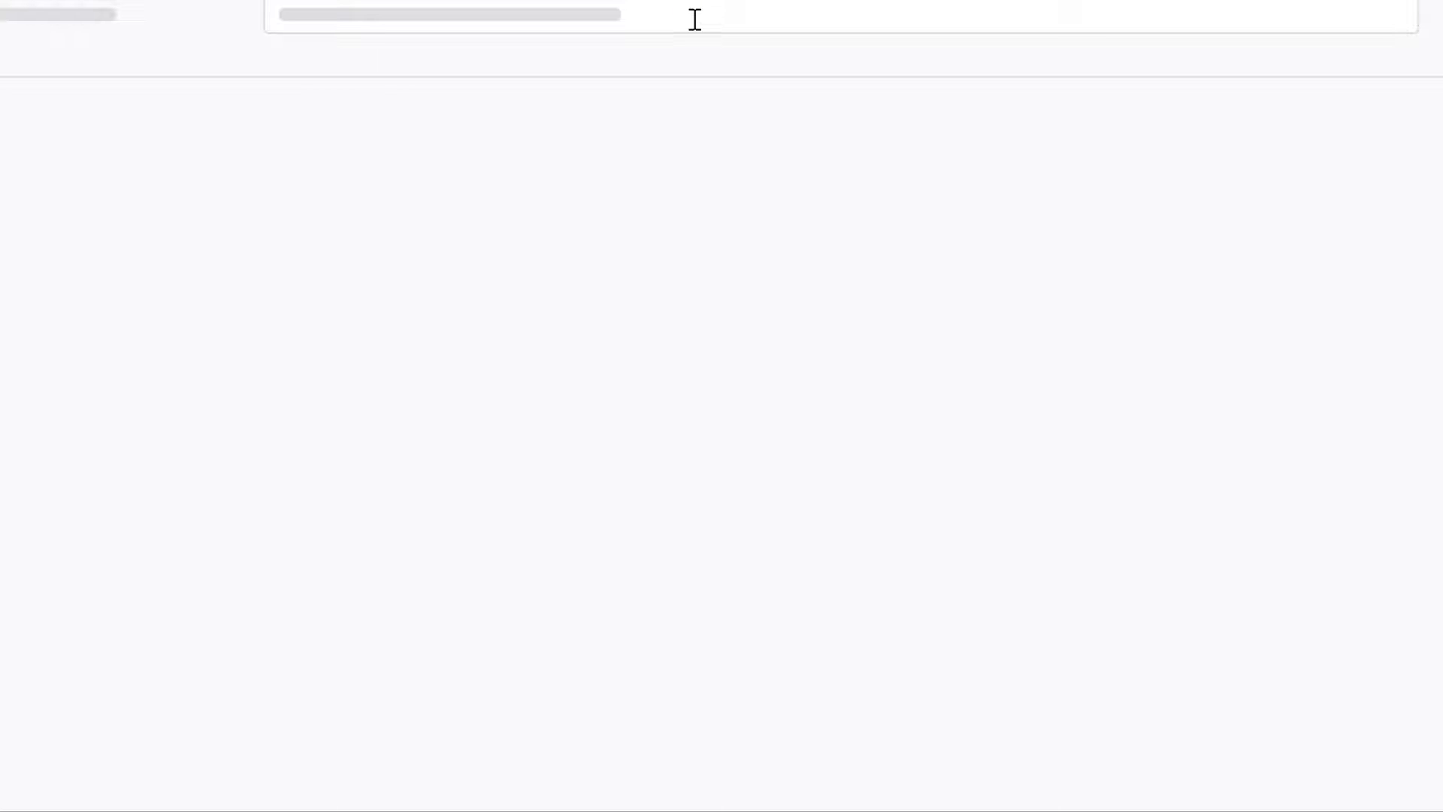
{"action": "left_click", "coordinate": [695, 21]}
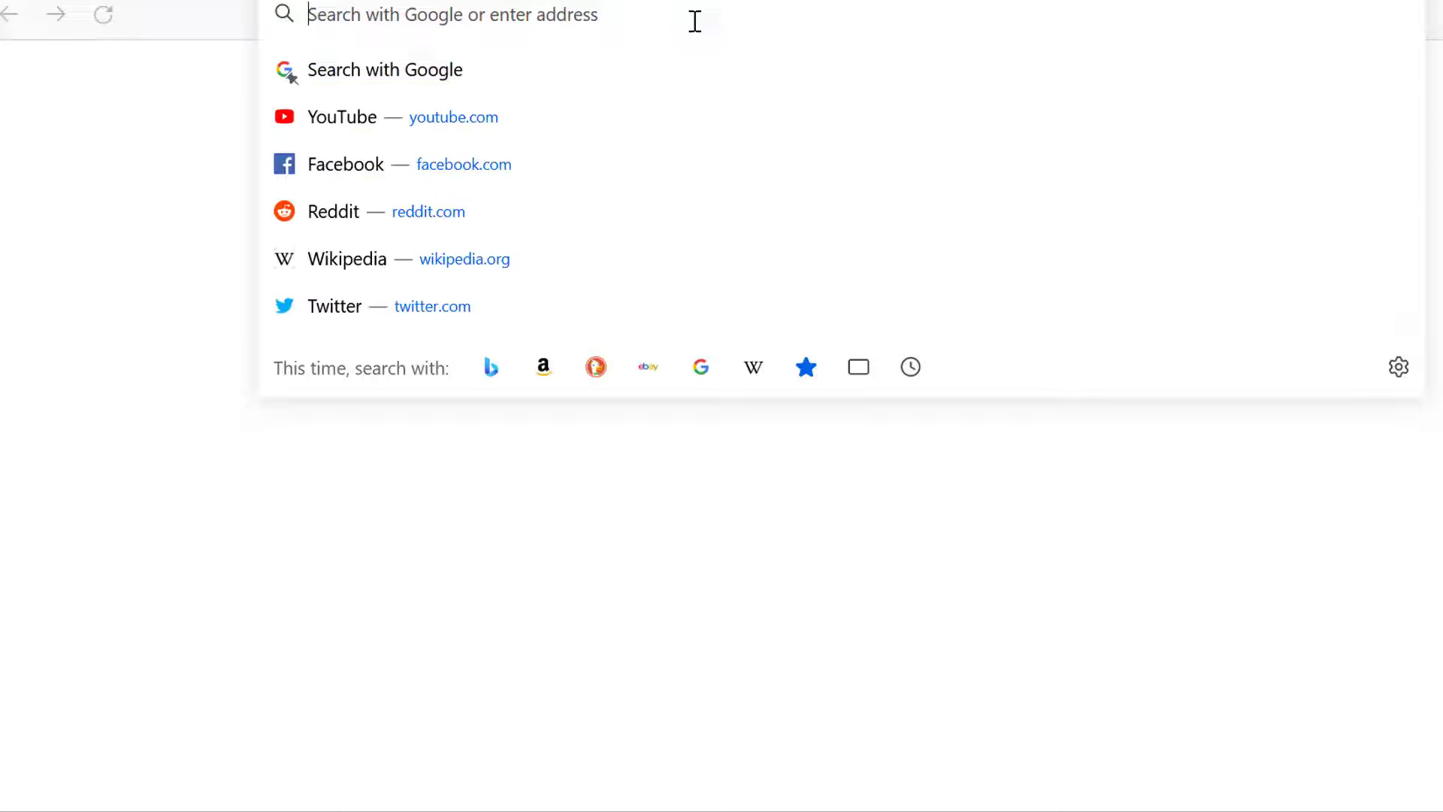
{"action": "type", "text": "p"}
{"action": "key", "text": "BackSpace"}
{"action": "type", "text": "ed"}
{"action": "key", "text": "Return"}
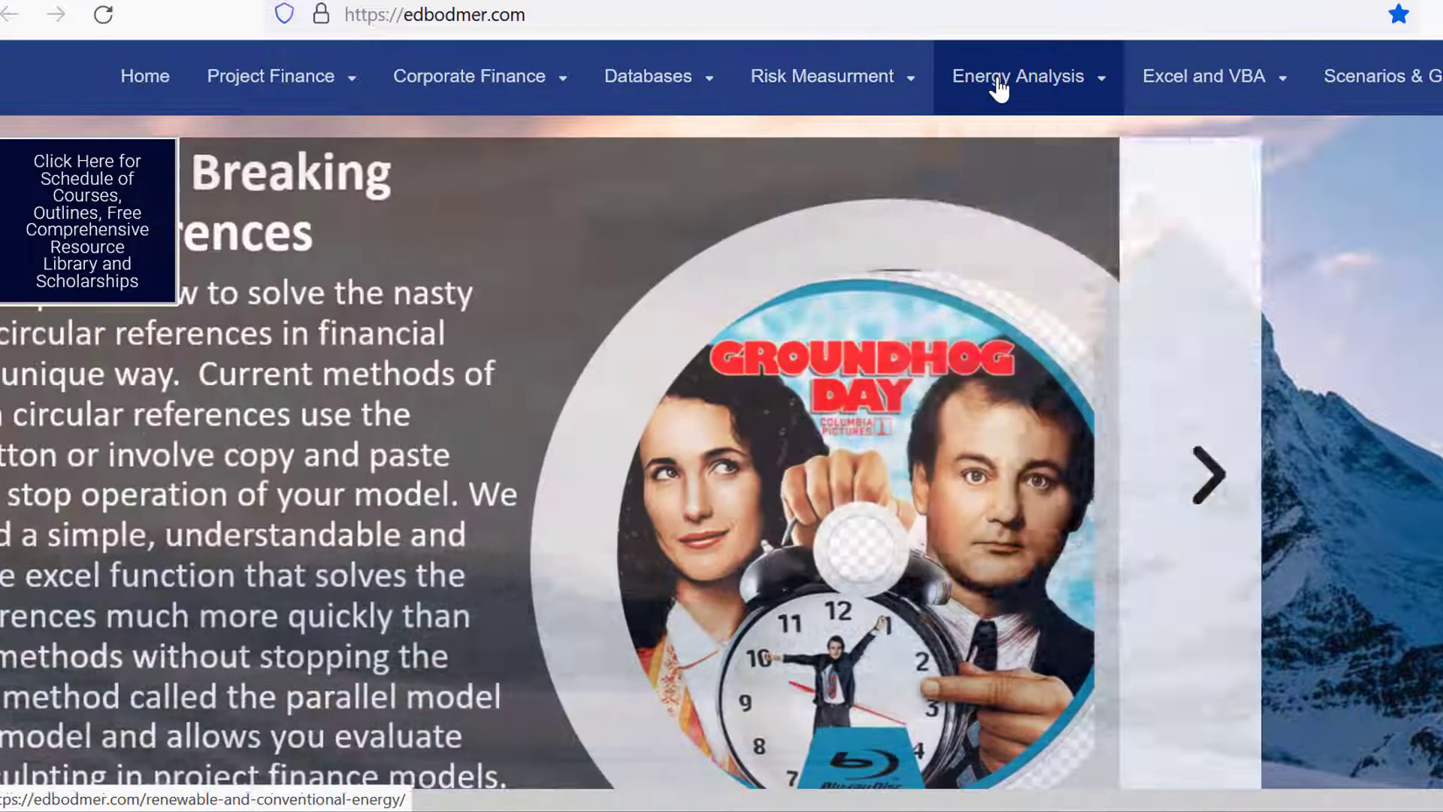
Look through the website's Energy Analysis topics for the Mini Grid and Solar Rooftop section.
{"action": "mouse_move", "coordinate": [993, 84]}
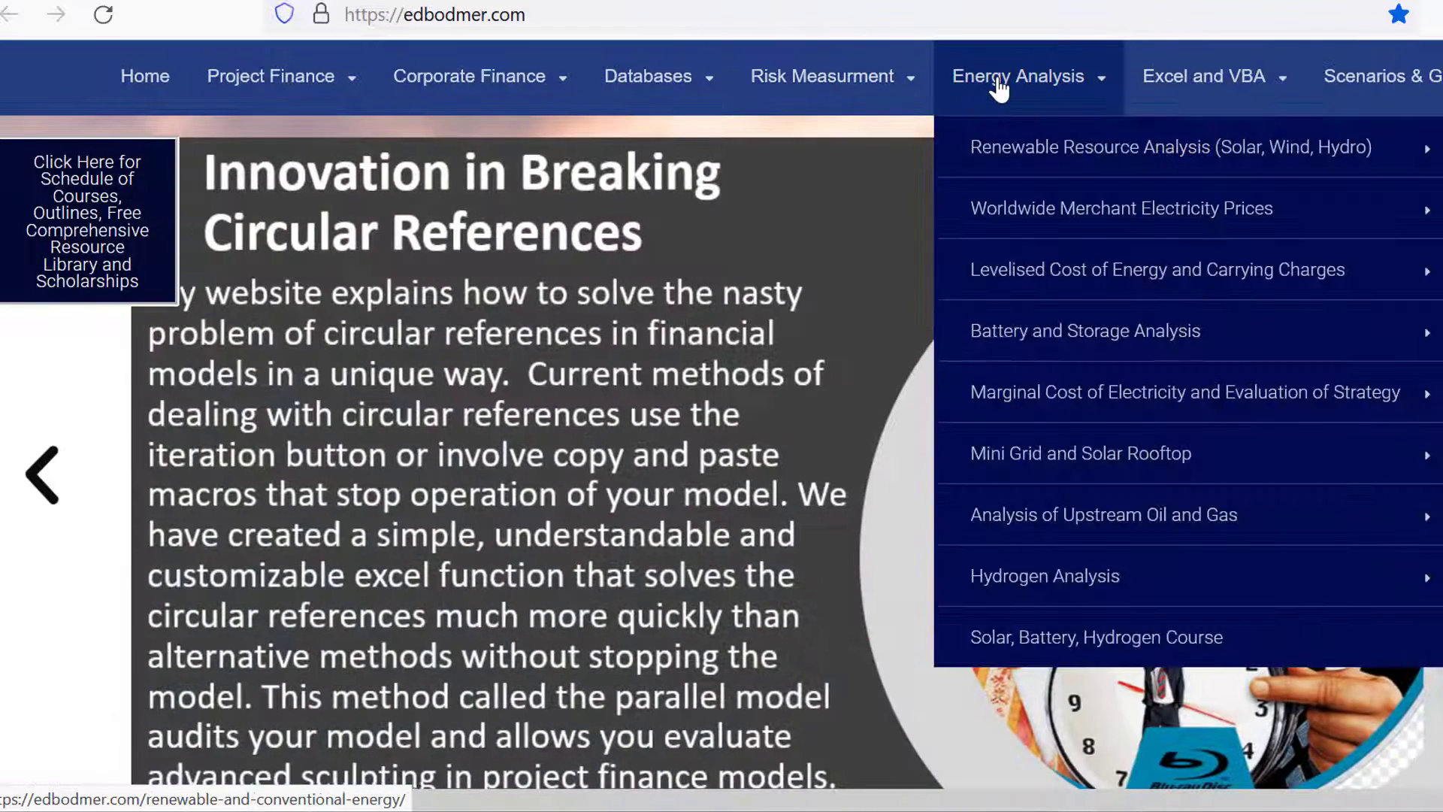
{"action": "mouse_move", "coordinate": [991, 481]}
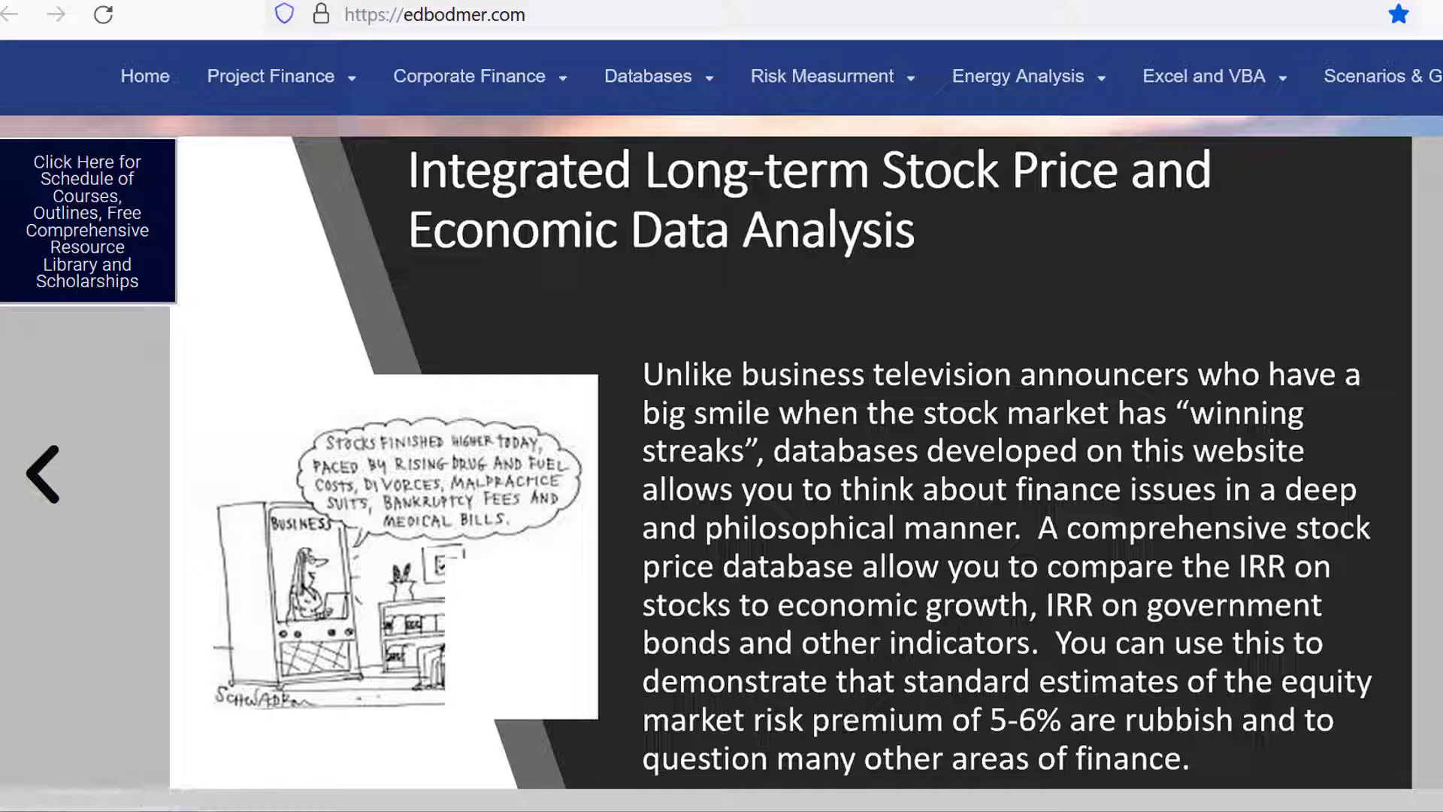
{"action": "mouse_move", "coordinate": [1099, 803]}
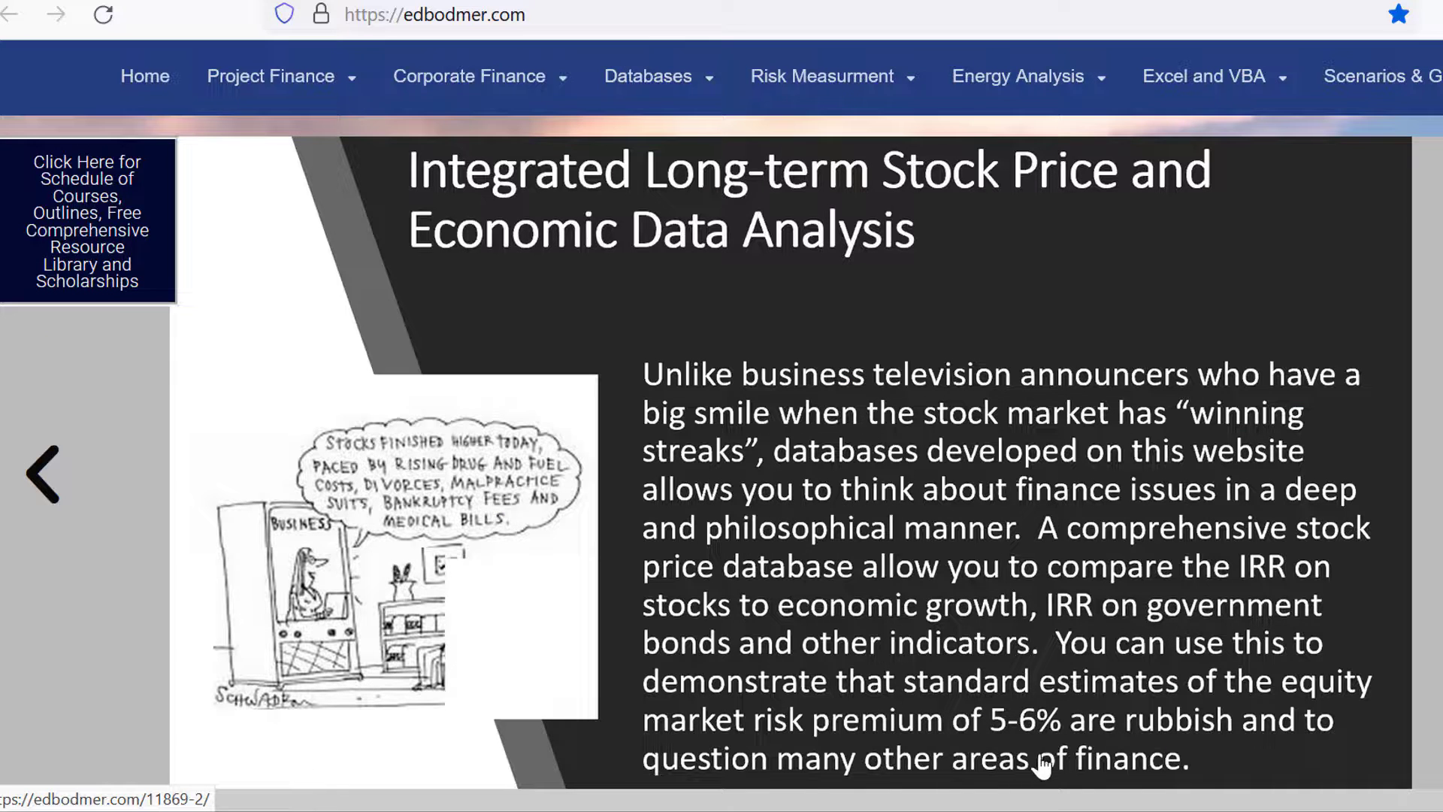
Switch from the browser back to the Mini Grid Financial Model workbook in Excel.
{"action": "key", "text": "alt+Tab"}
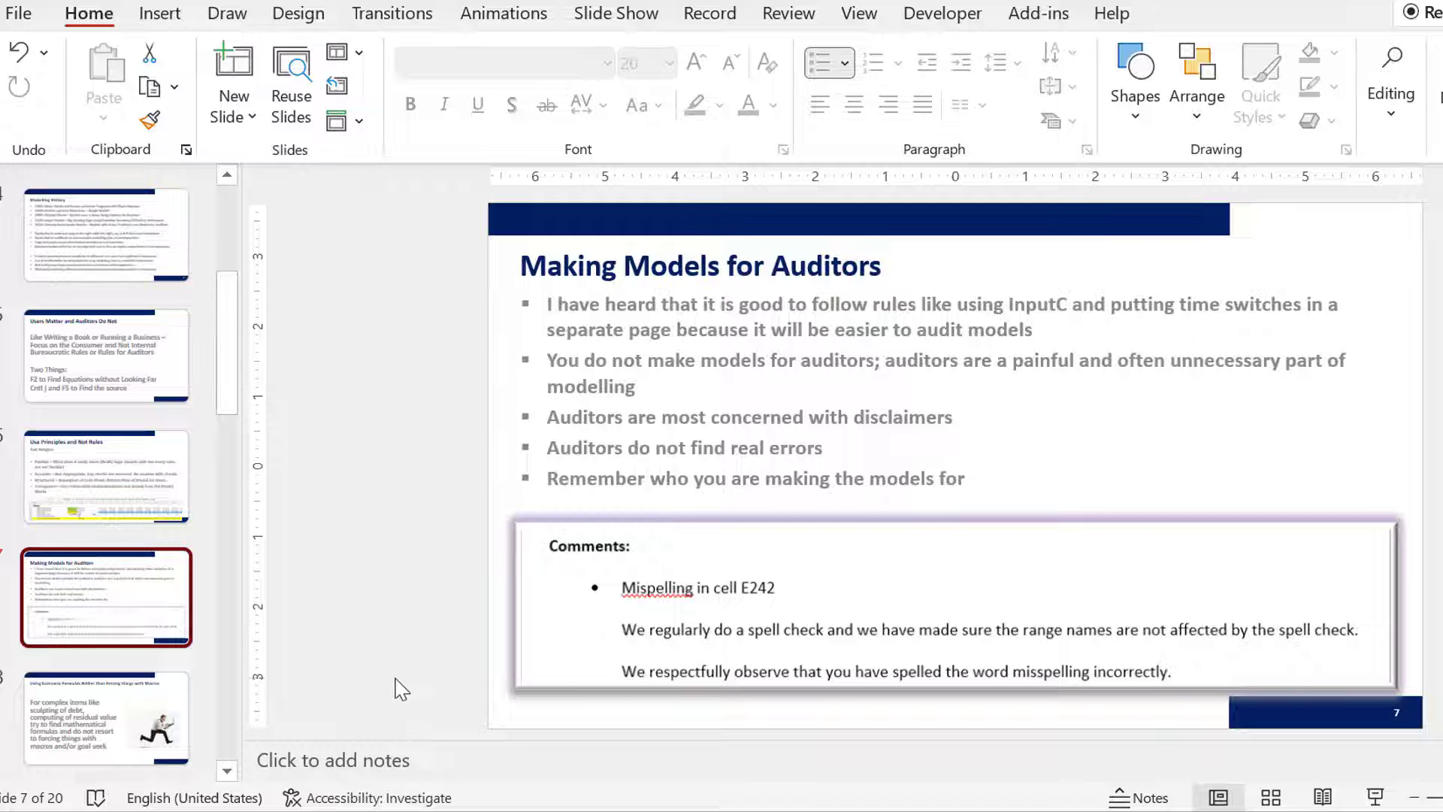
{"action": "mouse_move", "coordinate": [917, 810]}
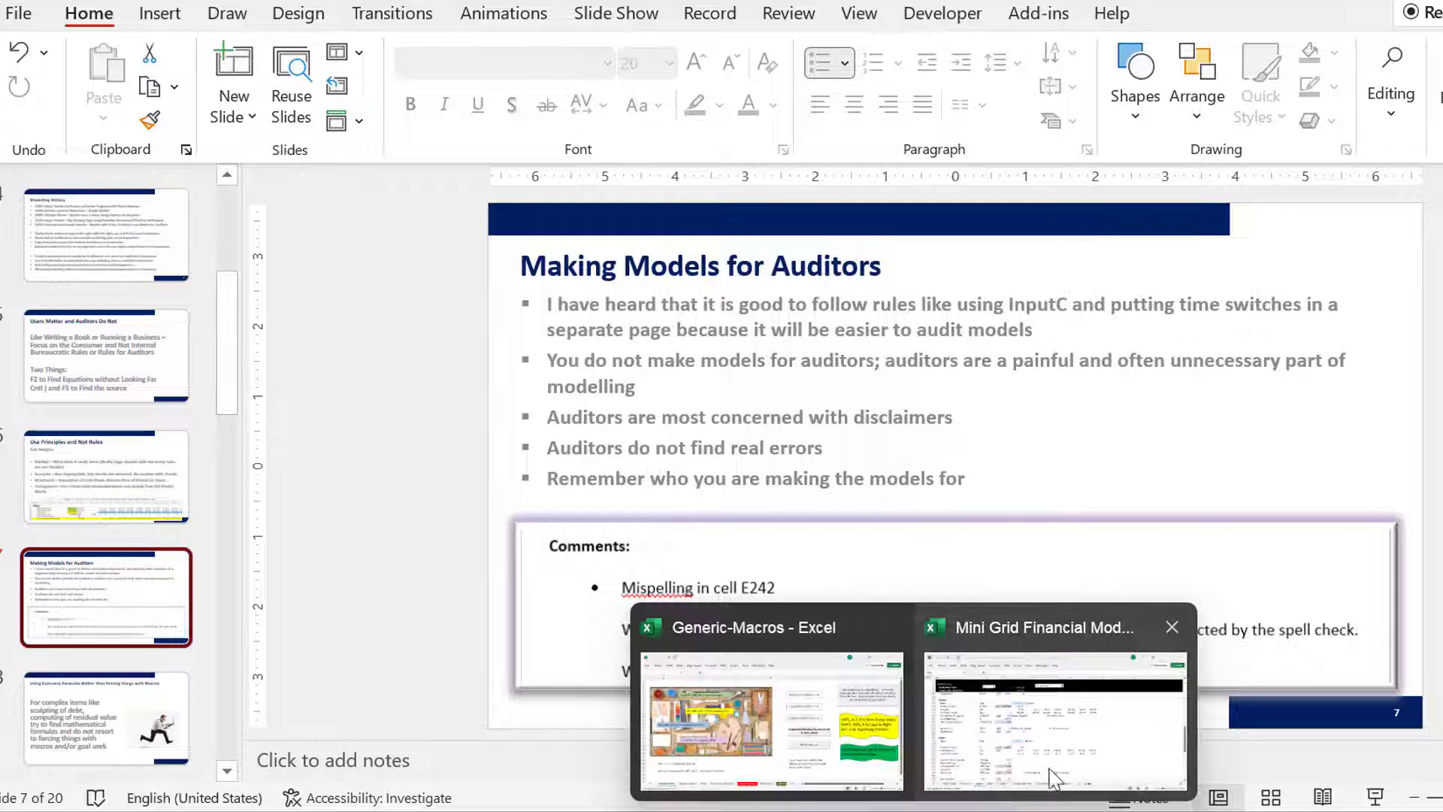
{"action": "left_click", "coordinate": [1079, 740]}
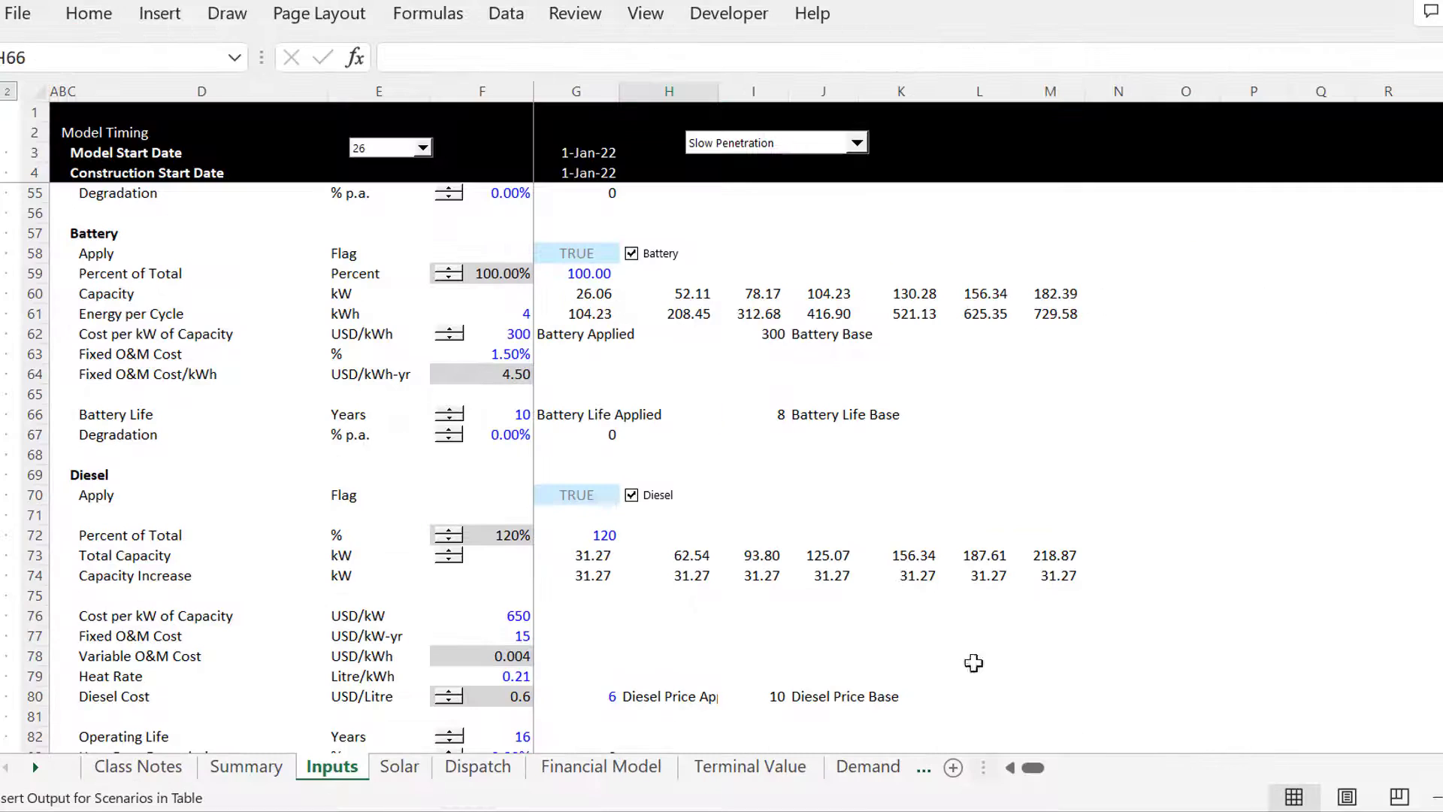
Review the demand, load profile, solar, battery, diesel and distribution assumptions on the Inputs sheet.
{"action": "left_click", "coordinate": [923, 554]}
{"action": "key", "text": "Left"}
{"action": "key", "text": "Left"}
{"action": "key", "text": "Left"}
{"action": "key", "text": "Left"}
{"action": "key", "text": "Left"}
{"action": "key", "text": "Left"}
{"action": "key", "text": "Left"}
{"action": "key", "text": "Left"}
{"action": "key", "text": "Left"}
{"action": "key", "text": "Left"}
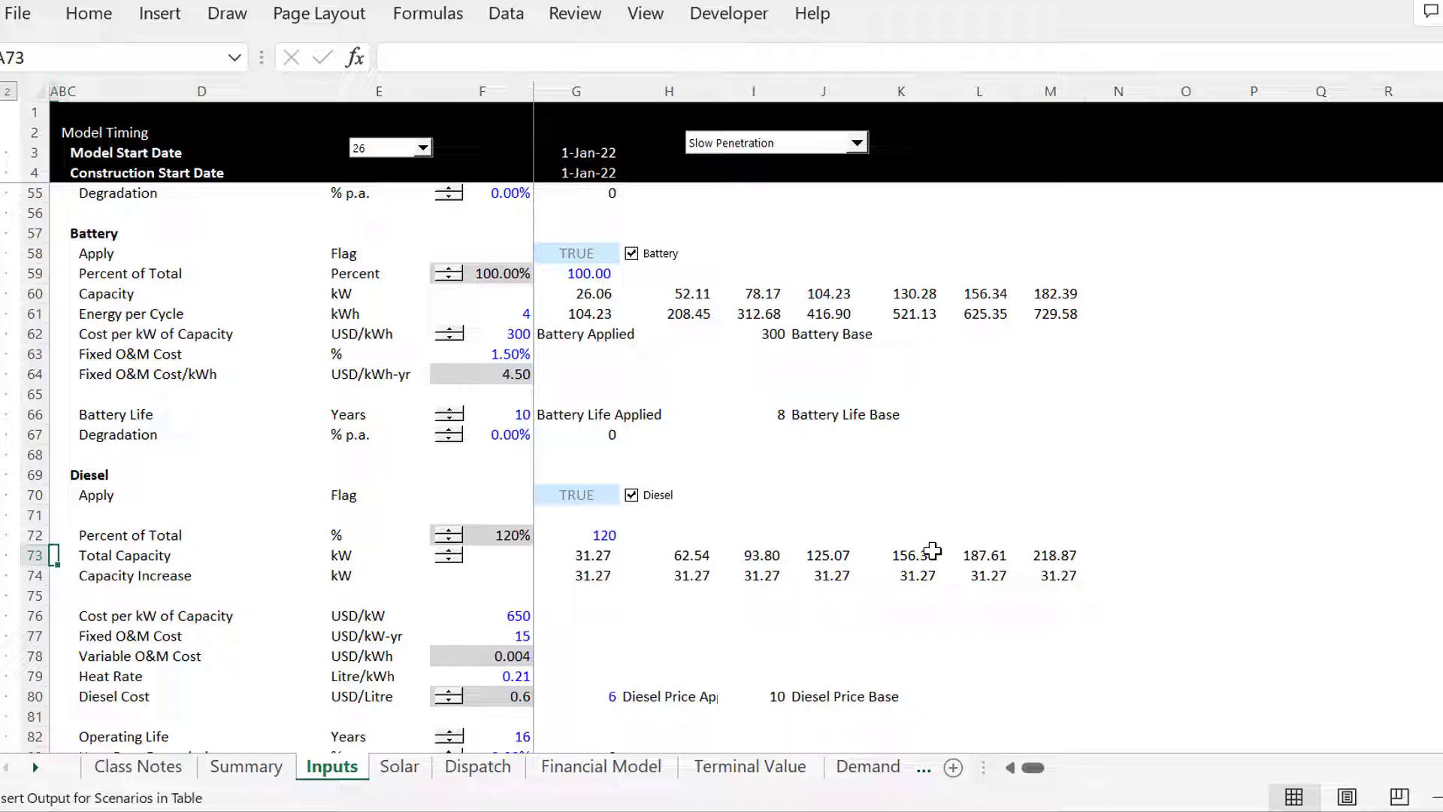
{"action": "key", "text": "Page_Up"}
{"action": "key", "text": "Page_Up"}
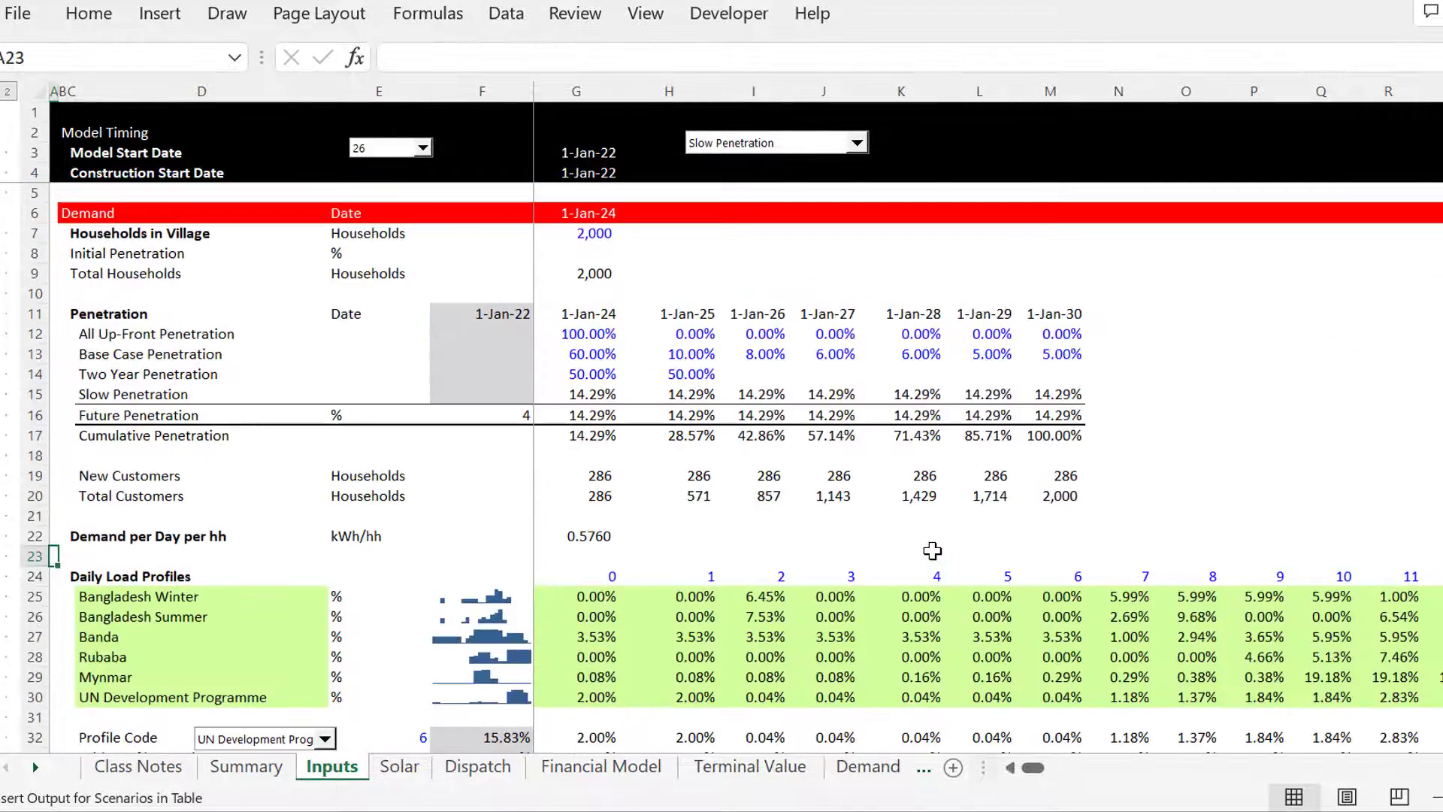
{"action": "key", "text": "Page_Down"}
{"action": "key", "text": "Page_Down"}
{"action": "key", "text": "Page_Down"}
{"action": "key", "text": "Page_Up"}
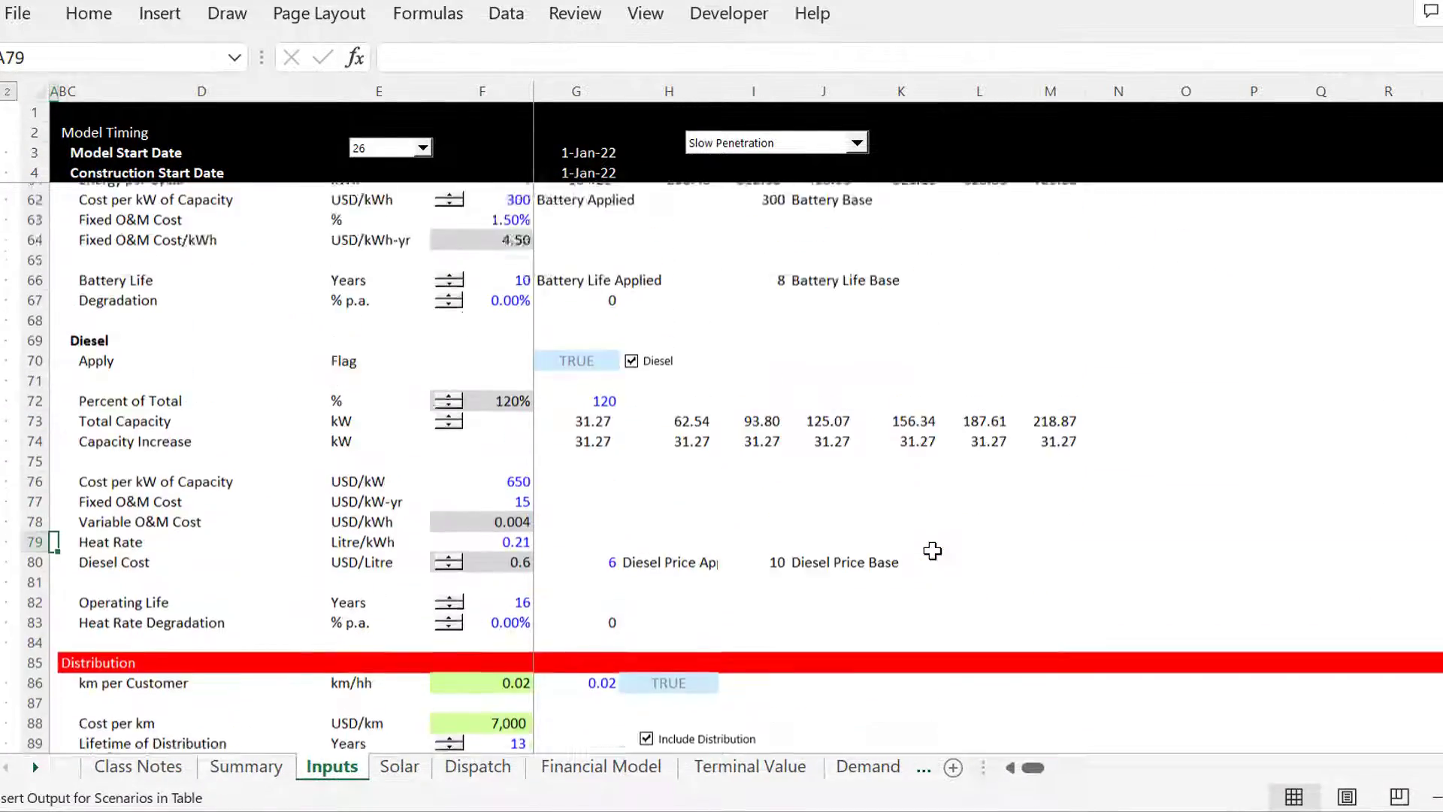
{"action": "key", "text": "Page_Up"}
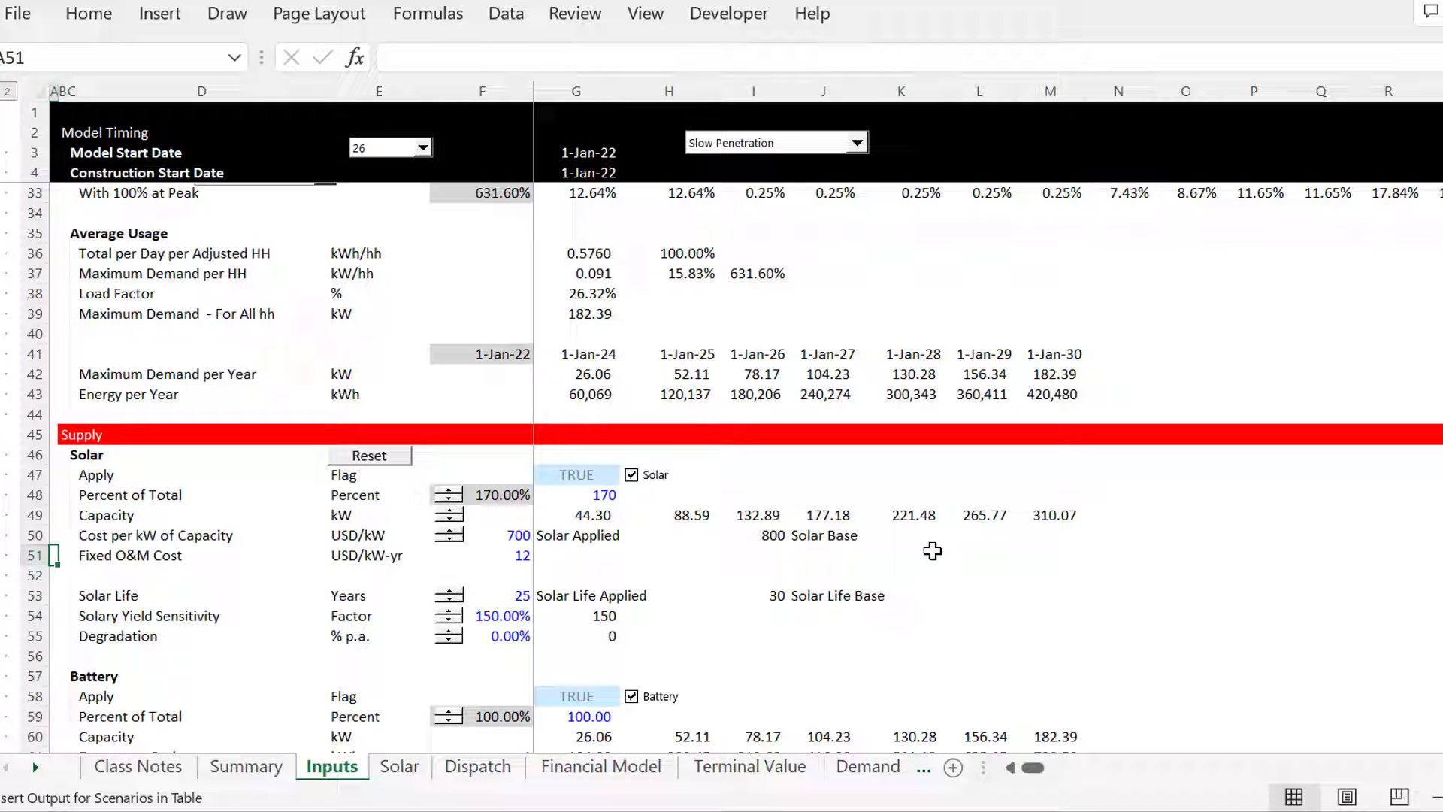
Open the Solar sheet and go to the global horizontal irradiation column.
{"action": "key", "text": "ctrl+Page_Down"}
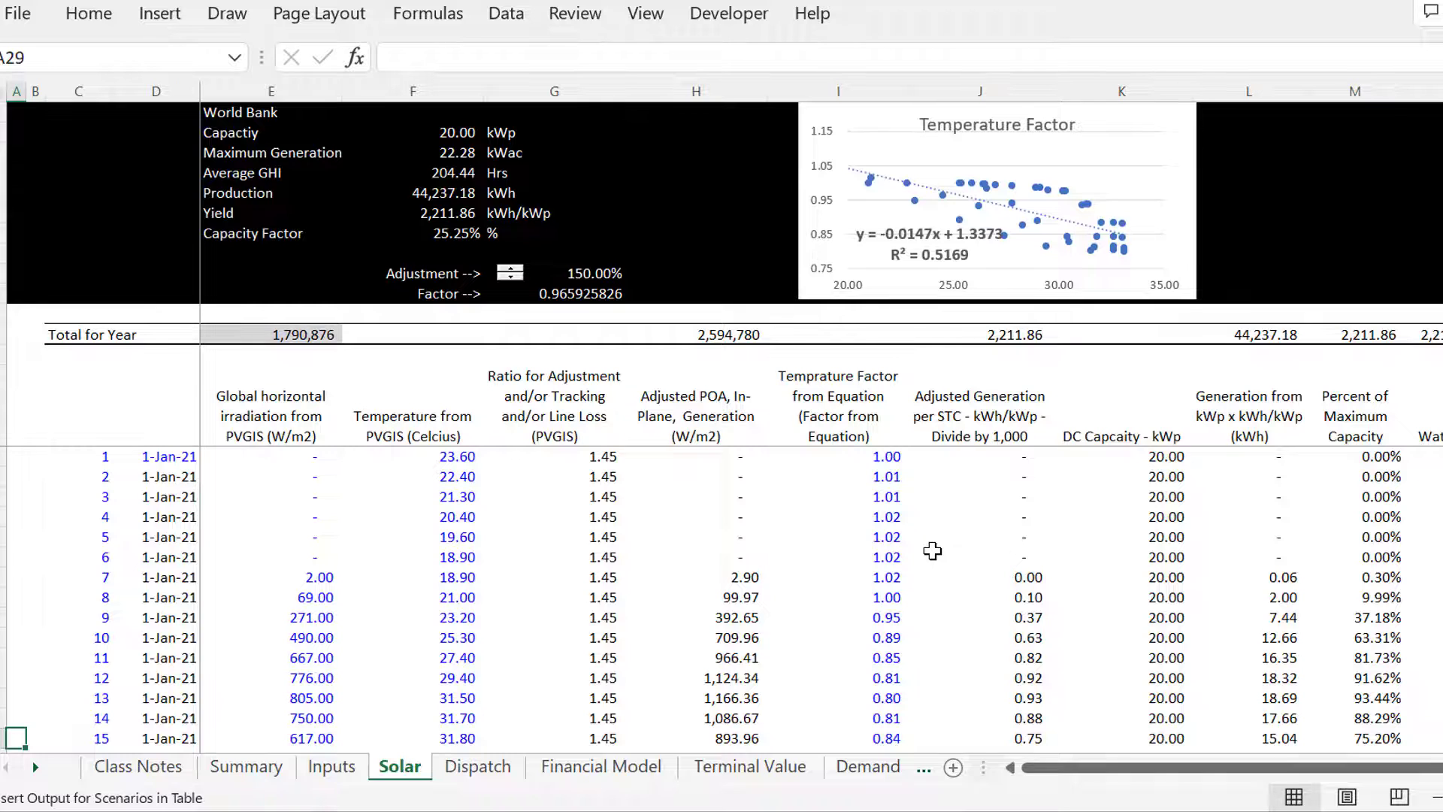
{"action": "key", "text": "Right"}
{"action": "key", "text": "Right"}
{"action": "key", "text": "Right"}
{"action": "key", "text": "Right"}
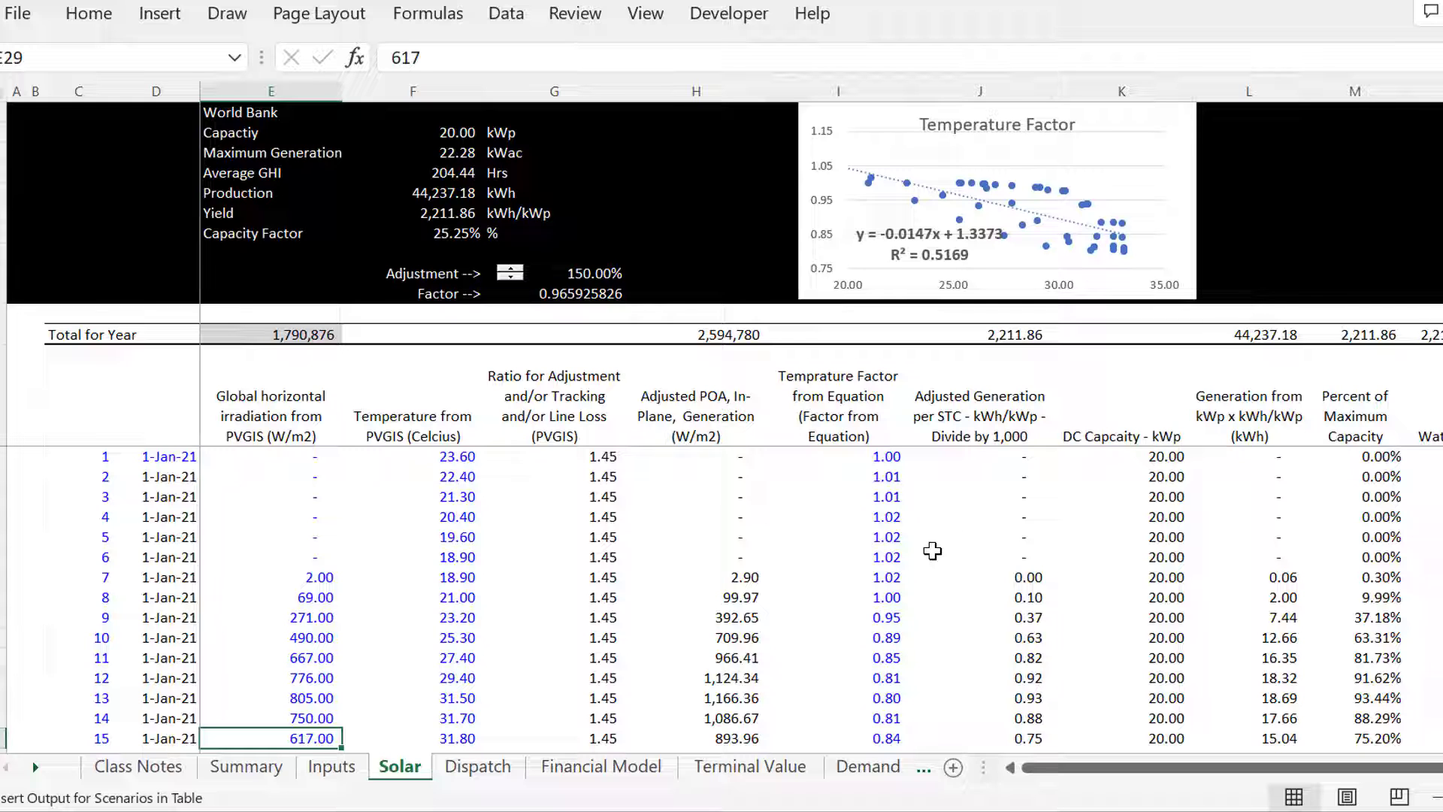
Examine the hourly global horizontal irradiation values from the first hour of 1 January 2021.
{"action": "key", "text": "Down"}
{"action": "key", "text": "Down"}
{"action": "key", "text": "Down"}
{"action": "key", "text": "Down"}
{"action": "key", "text": "Down"}
{"action": "key", "text": "Down"}
{"action": "key", "text": "Down"}
{"action": "key", "text": "Down"}
{"action": "key", "text": "Down"}
{"action": "key", "text": "Down"}
{"action": "key", "text": "Down"}
{"action": "key", "text": "Down"}
{"action": "key", "text": "Down"}
{"action": "key", "text": "Down"}
{"action": "key", "text": "Down"}
{"action": "key", "text": "Up"}
{"action": "key", "text": "Up"}
{"action": "key", "text": "Up"}
{"action": "key", "text": "Up"}
{"action": "key", "text": "Up"}
{"action": "key", "text": "Up"}
{"action": "key", "text": "Up"}
{"action": "key", "text": "Up"}
{"action": "key", "text": "Up"}
{"action": "key", "text": "Up"}
{"action": "key", "text": "Up"}
{"action": "key", "text": "Up"}
{"action": "key", "text": "Up"}
{"action": "key", "text": "Up"}
{"action": "key", "text": "Up"}
{"action": "key", "text": "Up"}
{"action": "key", "text": "Up"}
{"action": "key", "text": "Up"}
{"action": "key", "text": "Up"}
{"action": "key", "text": "Up"}
{"action": "key", "text": "Up"}
{"action": "key", "text": "Up"}
{"action": "key", "text": "Up"}
{"action": "key", "text": "Up"}
{"action": "key", "text": "Up"}
{"action": "key", "text": "Up"}
{"action": "key", "text": "Up"}
{"action": "key", "text": "Up"}
{"action": "key", "text": "Up"}
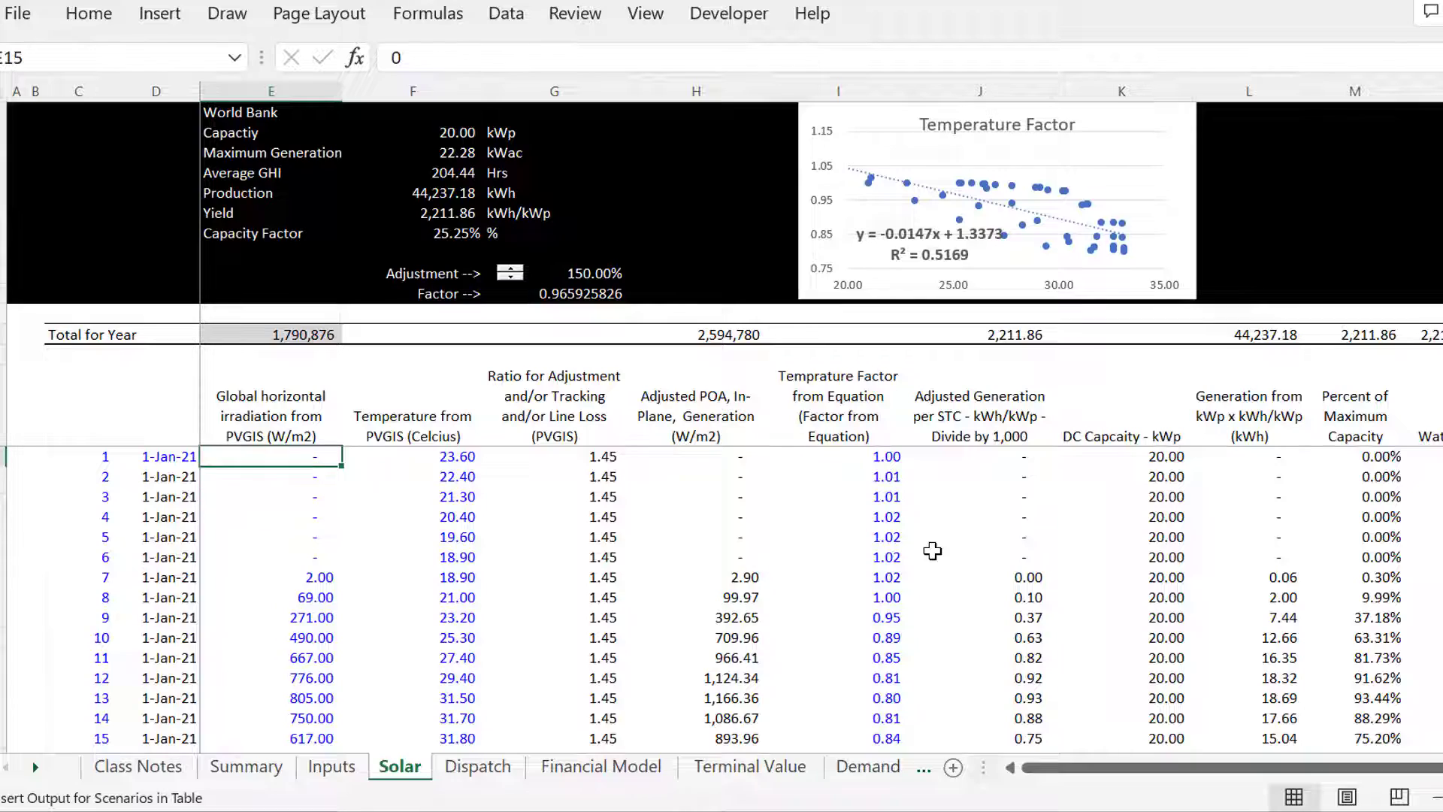
Go to the end of the irradiation data and examine the hourly values from 31 December back to 26 December.
{"action": "key", "text": "ctrl+Down"}
{"action": "key", "text": "Up"}
{"action": "key", "text": "Up"}
{"action": "key", "text": "Up"}
{"action": "key", "text": "Up"}
{"action": "key", "text": "Up"}
{"action": "key", "text": "Up"}
{"action": "key", "text": "Up"}
{"action": "key", "text": "Up"}
{"action": "key", "text": "Up"}
{"action": "key", "text": "Up"}
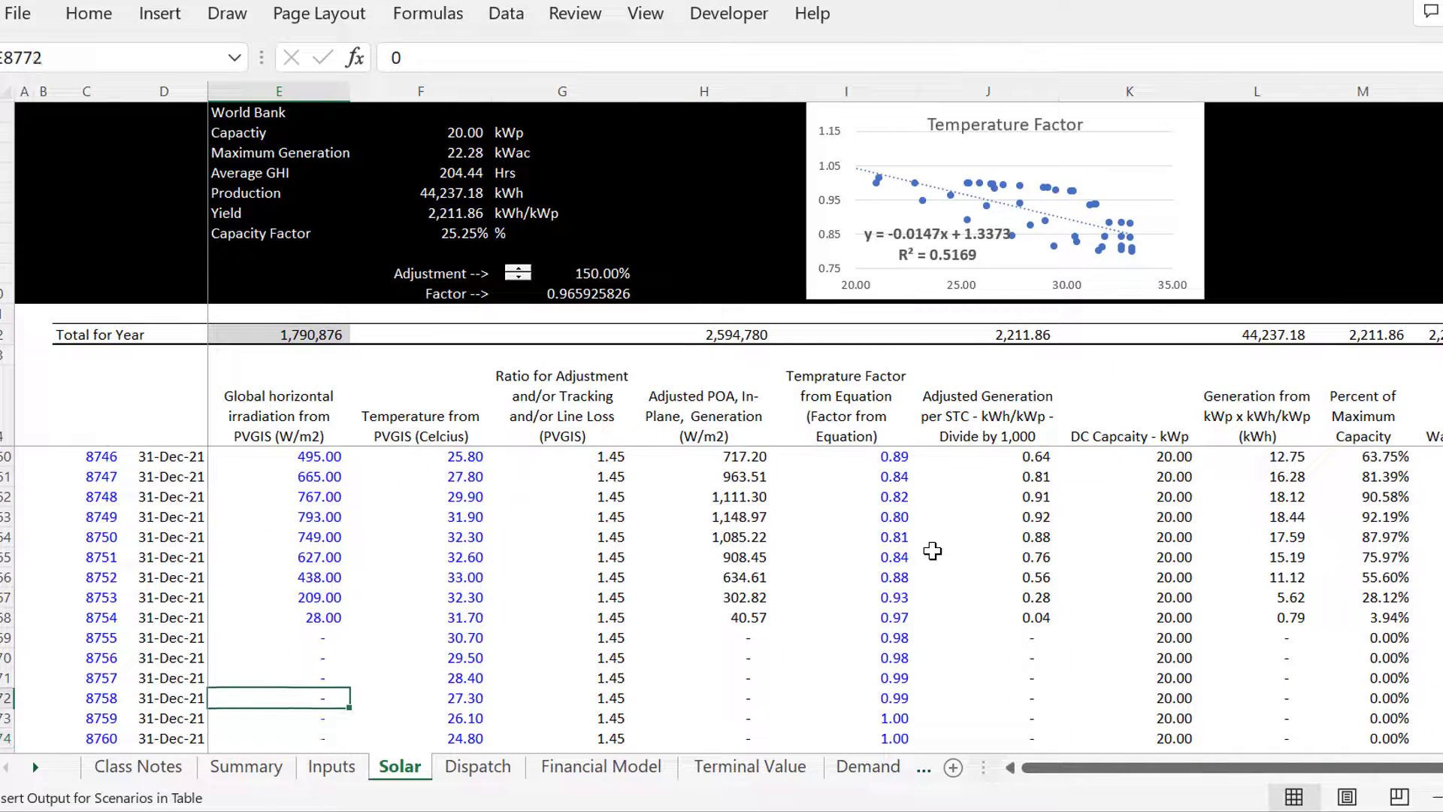
{"action": "key", "text": "Up"}
{"action": "key", "text": "Up"}
{"action": "key", "text": "Up"}
{"action": "key", "text": "Up"}
{"action": "key", "text": "Up"}
{"action": "key", "text": "Up"}
{"action": "key", "text": "Up"}
{"action": "key", "text": "Up"}
{"action": "key", "text": "Up"}
{"action": "key", "text": "Up"}
{"action": "key", "text": "Up"}
{"action": "key", "text": "Up"}
{"action": "key", "text": "Up"}
{"action": "key", "text": "Up"}
{"action": "key", "text": "Up"}
{"action": "key", "text": "Up"}
{"action": "key", "text": "Up"}
{"action": "key", "text": "Up"}
{"action": "key", "text": "Up"}
{"action": "key", "text": "Up"}
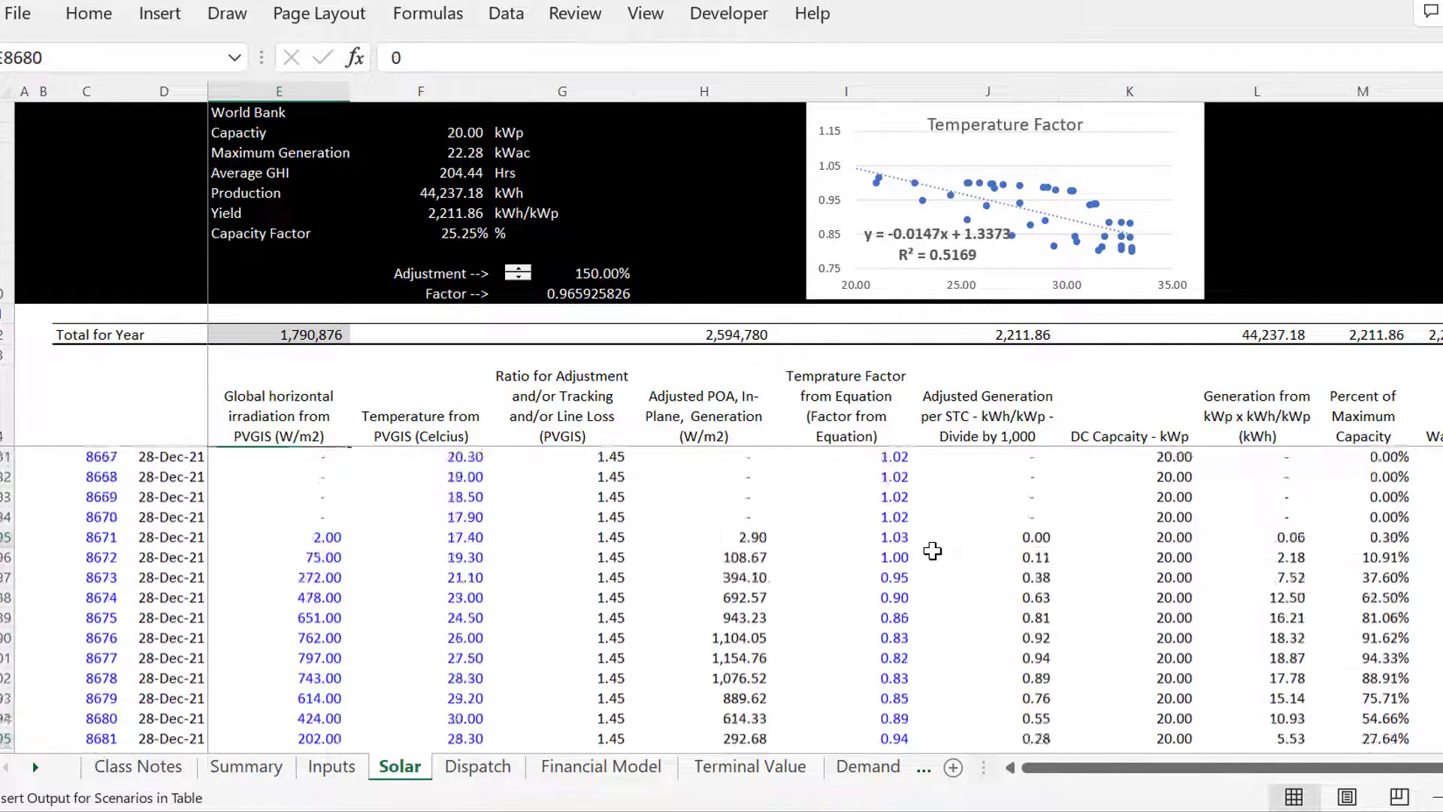
{"action": "key", "text": "Up"}
{"action": "key", "text": "Up"}
{"action": "key", "text": "Up"}
{"action": "key", "text": "Up"}
{"action": "key", "text": "Up"}
{"action": "key", "text": "Up"}
{"action": "key", "text": "Up"}
{"action": "key", "text": "Up"}
{"action": "key", "text": "Up"}
{"action": "key", "text": "Up"}
{"action": "key", "text": "Up"}
{"action": "key", "text": "Up"}
{"action": "key", "text": "Up"}
{"action": "key", "text": "Up"}
{"action": "key", "text": "Up"}
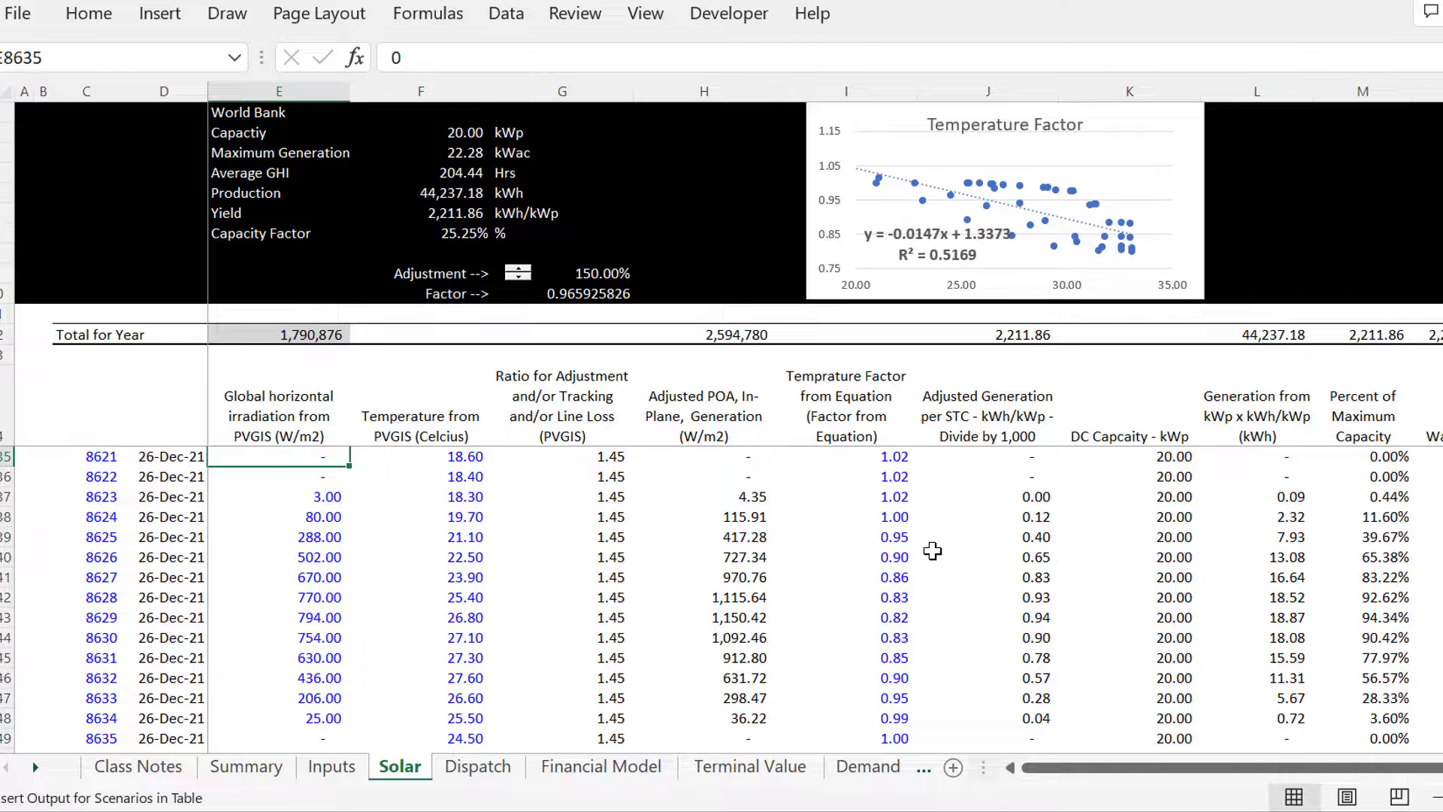
Chart the hourly global horizontal irradiation values from 26 to 28 December, hours 8621 to 8688, on a new chart sheet.
{"action": "key", "text": "shift+Down"}
{"action": "key", "text": "shift+Down"}
{"action": "key", "text": "shift+Down"}
{"action": "key", "text": "shift+Down"}
{"action": "key", "text": "shift+Down"}
{"action": "key", "text": "shift+Down"}
{"action": "key", "text": "shift+Down"}
{"action": "key", "text": "shift+Down"}
{"action": "key", "text": "shift+Down"}
{"action": "key", "text": "shift+Down"}
{"action": "key", "text": "shift+Down"}
{"action": "key", "text": "shift+Down"}
{"action": "key", "text": "shift+Down"}
{"action": "key", "text": "shift+Down"}
{"action": "key", "text": "shift+Down"}
{"action": "key", "text": "shift+Down"}
{"action": "key", "text": "shift+Down"}
{"action": "key", "text": "shift+Down"}
{"action": "key", "text": "shift+Down"}
{"action": "key", "text": "shift+Down"}
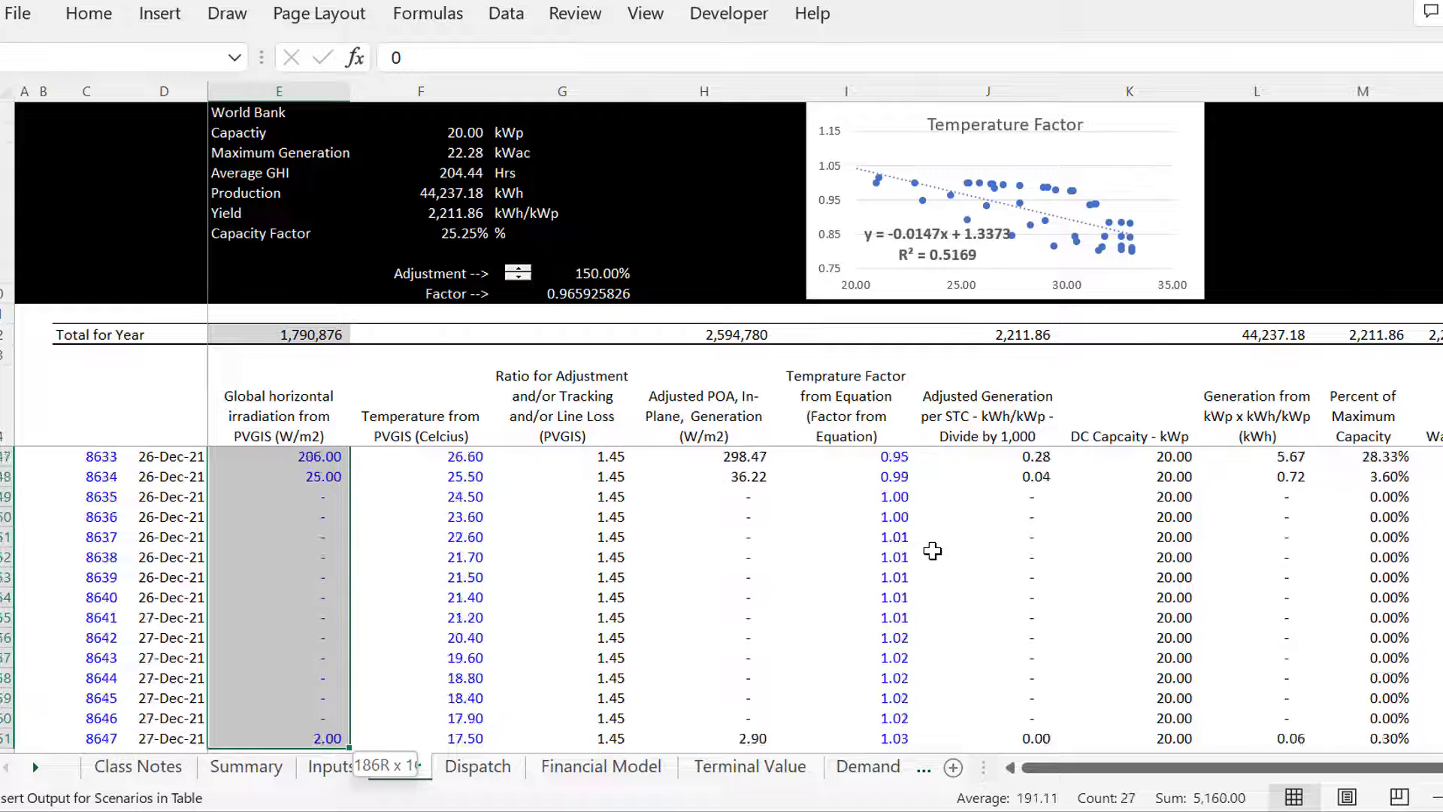
{"action": "key", "text": "shift+Down"}
{"action": "key", "text": "shift+Down"}
{"action": "key", "text": "shift+Down"}
{"action": "key", "text": "shift+Down"}
{"action": "key", "text": "shift+Down"}
{"action": "key", "text": "shift+Down"}
{"action": "key", "text": "shift+Down"}
{"action": "key", "text": "shift+Down"}
{"action": "key", "text": "shift+Down"}
{"action": "key", "text": "shift+Down"}
{"action": "key", "text": "shift+Down"}
{"action": "key", "text": "shift+Down"}
{"action": "key", "text": "shift+Down"}
{"action": "key", "text": "shift+Down"}
{"action": "key", "text": "shift+Down"}
{"action": "key", "text": "shift+Down"}
{"action": "key", "text": "shift+Down"}
{"action": "key", "text": "shift+Down"}
{"action": "key", "text": "shift+Down"}
{"action": "key", "text": "shift+Down"}
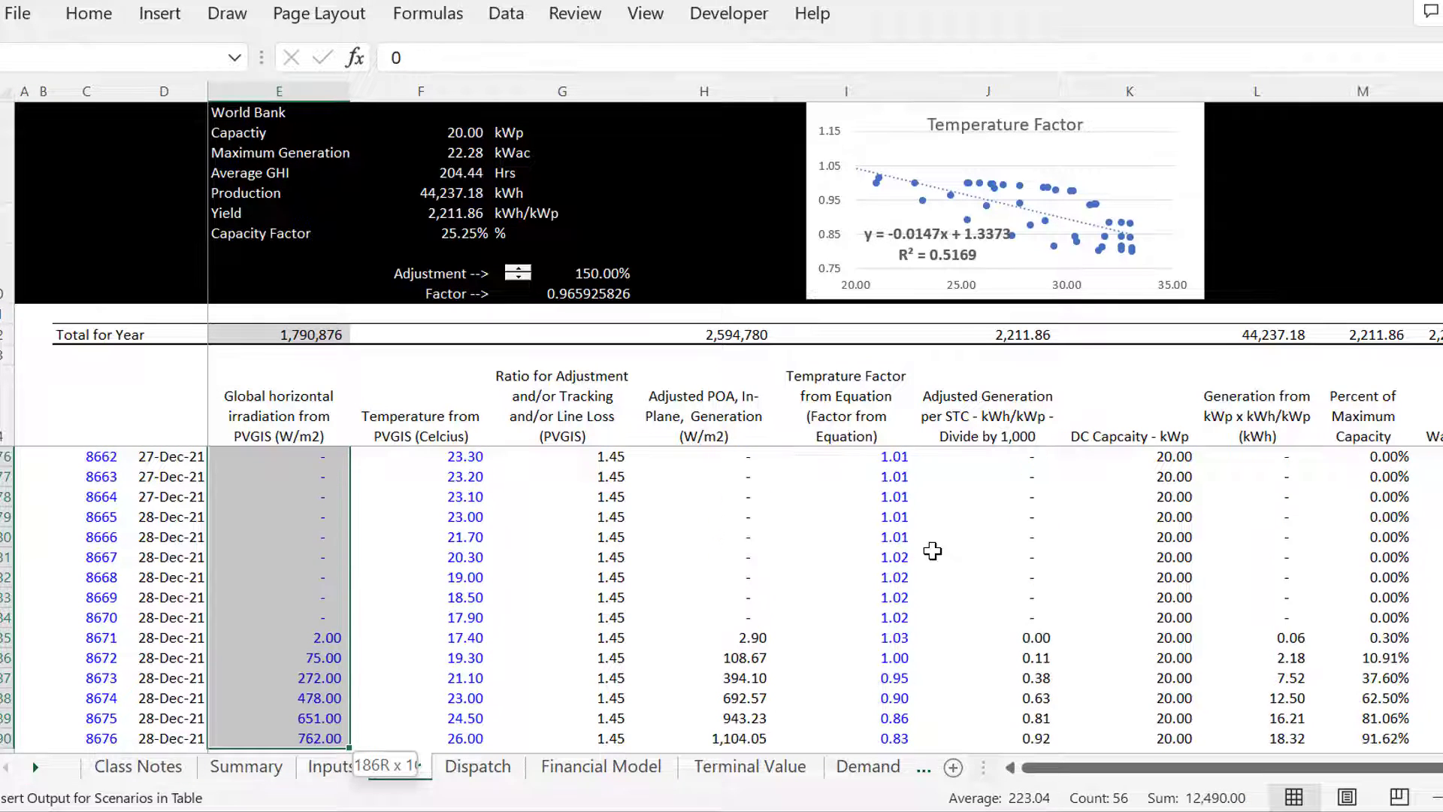
{"action": "key", "text": "shift+Down"}
{"action": "key", "text": "shift+Down"}
{"action": "key", "text": "shift+Down"}
{"action": "key", "text": "shift+Down"}
{"action": "key", "text": "shift+Down"}
{"action": "key", "text": "shift+Down"}
{"action": "key", "text": "shift+Down"}
{"action": "key", "text": "shift+Down"}
{"action": "key", "text": "shift+Down"}
{"action": "key", "text": "shift+Down"}
{"action": "key", "text": "shift+Down"}
{"action": "key", "text": "shift+Down"}
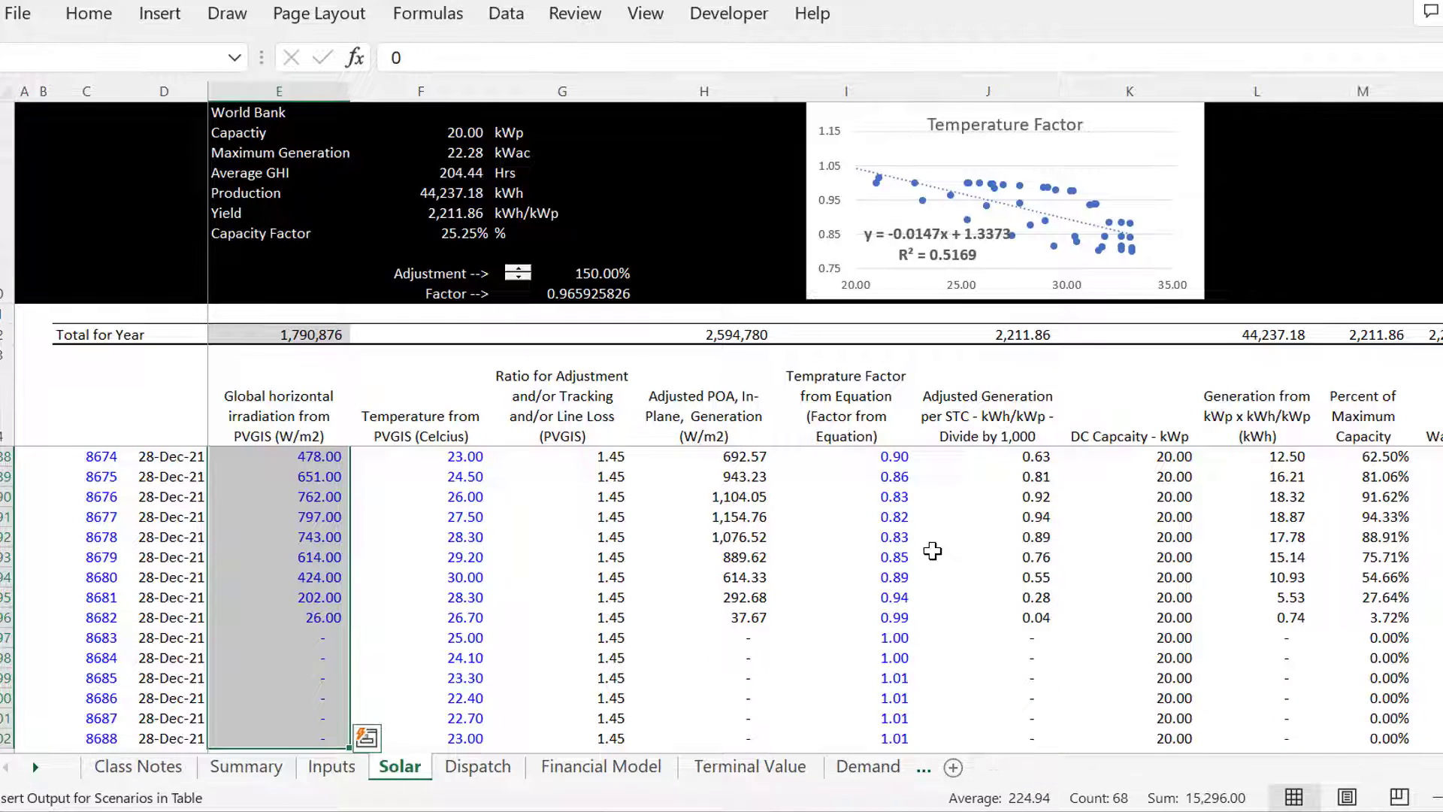
{"action": "key", "text": "F11"}
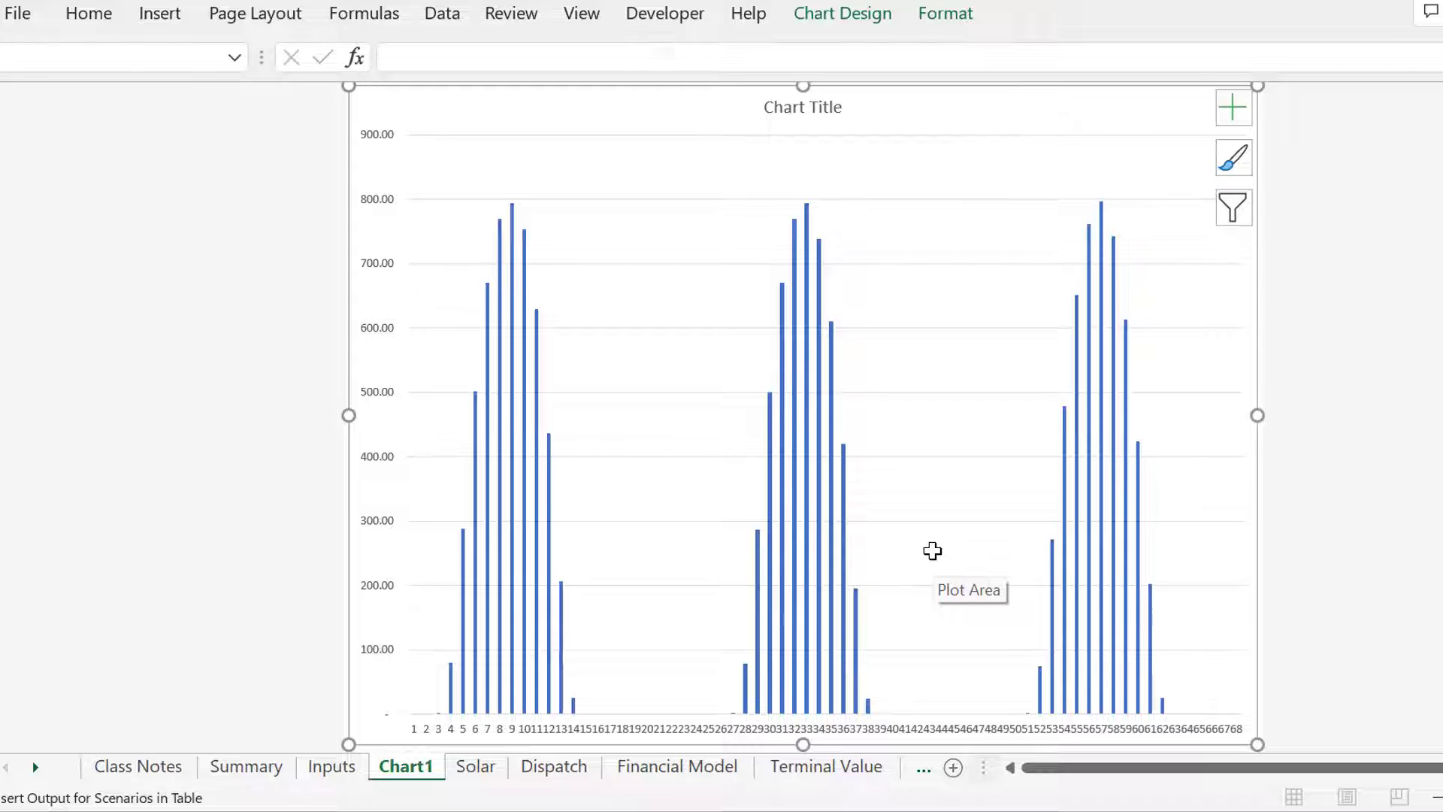
Delete the new irradiation chart sheet and return to the Solar sheet.
{"action": "key", "text": "alt+e"}
{"action": "key", "text": "l"}
{"action": "key", "text": "Return"}
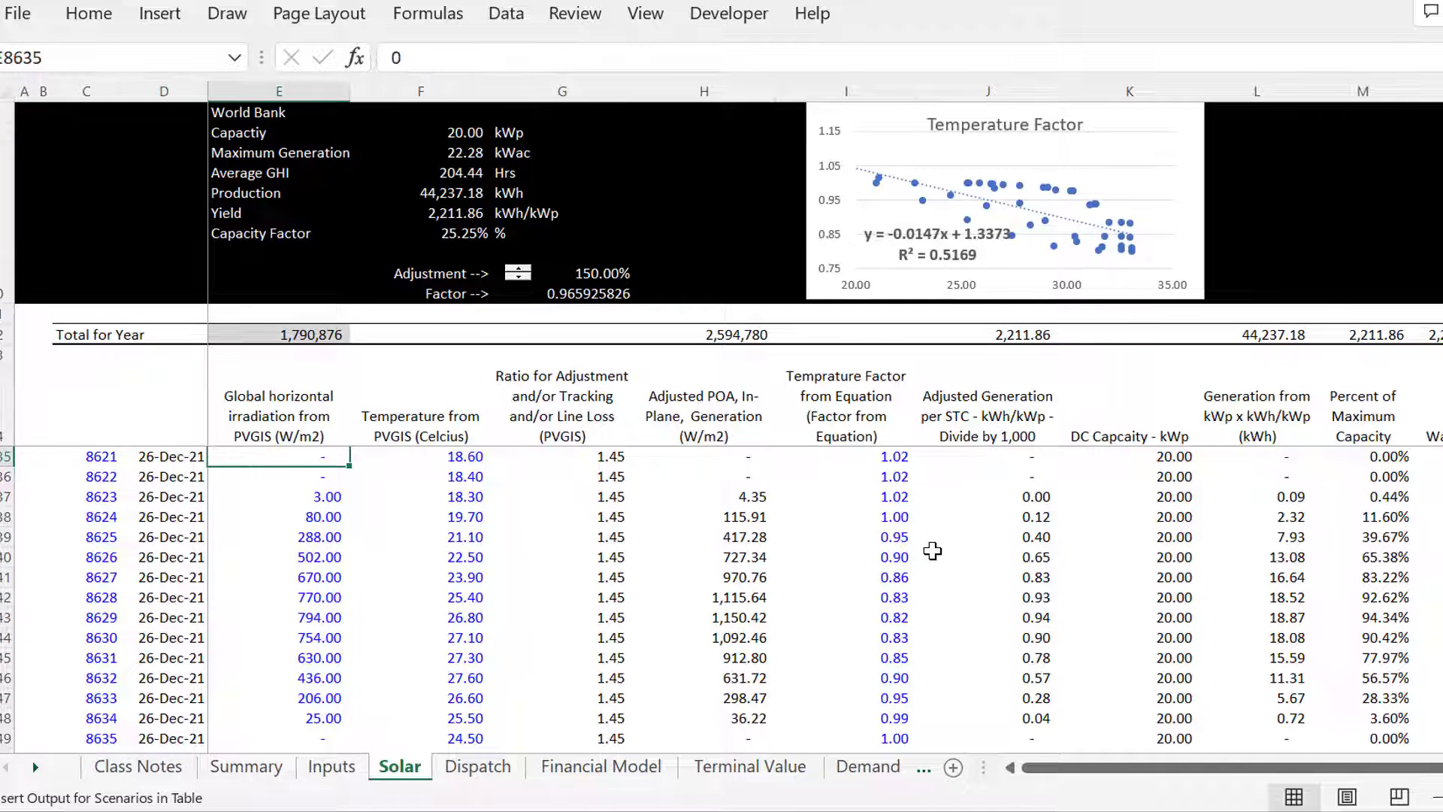
Examine the hourly irradiation values from 26 December forward to 31 December.
{"action": "key", "text": "Down"}
{"action": "key", "text": "Down"}
{"action": "key", "text": "Down"}
{"action": "key", "text": "Down"}
{"action": "key", "text": "Down"}
{"action": "key", "text": "Down"}
{"action": "key", "text": "Down"}
{"action": "key", "text": "Down"}
{"action": "key", "text": "Down"}
{"action": "key", "text": "Down"}
{"action": "key", "text": "Down"}
{"action": "key", "text": "Down"}
{"action": "key", "text": "Down"}
{"action": "key", "text": "Down"}
{"action": "key", "text": "Down"}
{"action": "key", "text": "Down"}
{"action": "key", "text": "Down"}
{"action": "key", "text": "Down"}
{"action": "key", "text": "Down"}
{"action": "key", "text": "Down"}
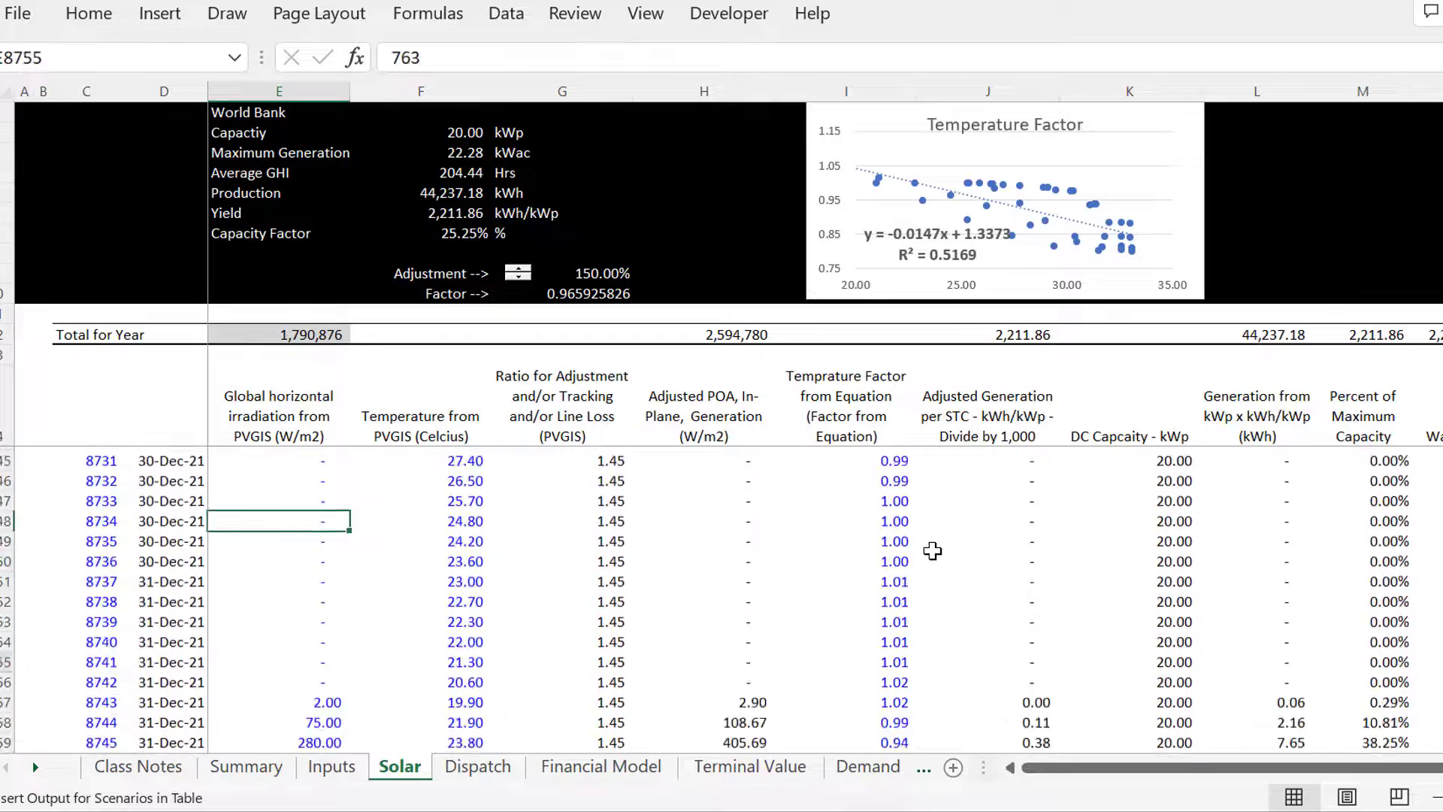
{"action": "key", "text": "Down"}
{"action": "key", "text": "Down"}
{"action": "key", "text": "Down"}
{"action": "key", "text": "Down"}
{"action": "key", "text": "Down"}
{"action": "key", "text": "Down"}
{"action": "key", "text": "Down"}
{"action": "key", "text": "Down"}
{"action": "key", "text": "Down"}
{"action": "key", "text": "Down"}
{"action": "key", "text": "Down"}
{"action": "key", "text": "Down"}
{"action": "key", "text": "Down"}
{"action": "key", "text": "Down"}
{"action": "key", "text": "Down"}
{"action": "key", "text": "Down"}
{"action": "key", "text": "Down"}
{"action": "key", "text": "Down"}
{"action": "key", "text": "Down"}
{"action": "key", "text": "Down"}
Examine the hourly irradiation values from 31 December back to 18 December.
{"action": "key", "text": "Up"}
{"action": "key", "text": "Up"}
{"action": "key", "text": "Up"}
{"action": "key", "text": "Up"}
{"action": "key", "text": "Up"}
{"action": "key", "text": "Up"}
{"action": "key", "text": "Up"}
{"action": "key", "text": "Up"}
{"action": "key", "text": "Up"}
{"action": "key", "text": "Up"}
{"action": "key", "text": "Up"}
{"action": "key", "text": "Up"}
{"action": "key", "text": "Up"}
{"action": "key", "text": "Up"}
{"action": "key", "text": "Up"}
{"action": "key", "text": "Up"}
{"action": "key", "text": "Up"}
{"action": "key", "text": "Up"}
{"action": "key", "text": "Up"}
{"action": "key", "text": "Up"}
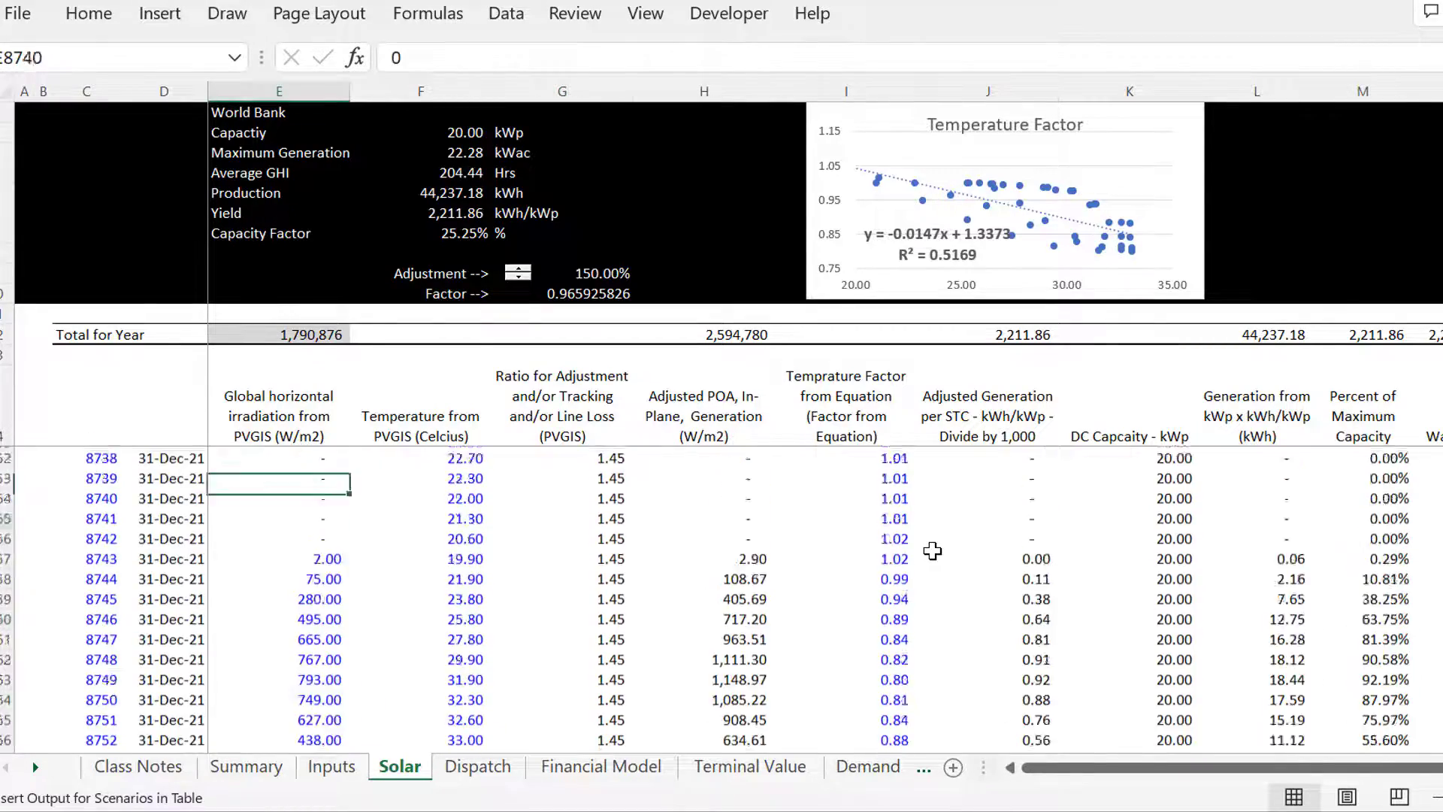
{"action": "key", "text": "Up"}
{"action": "key", "text": "Up"}
{"action": "key", "text": "Up"}
{"action": "key", "text": "Up"}
{"action": "key", "text": "Up"}
{"action": "key", "text": "Up"}
{"action": "key", "text": "Up"}
{"action": "key", "text": "Up"}
{"action": "key", "text": "Up"}
{"action": "key", "text": "Up"}
{"action": "key", "text": "Up"}
{"action": "key", "text": "Up"}
{"action": "key", "text": "Up"}
{"action": "key", "text": "Up"}
{"action": "key", "text": "Up"}
{"action": "key", "text": "Up"}
{"action": "key", "text": "Up"}
{"action": "key", "text": "Up"}
{"action": "key", "text": "Up"}
{"action": "key", "text": "Up"}
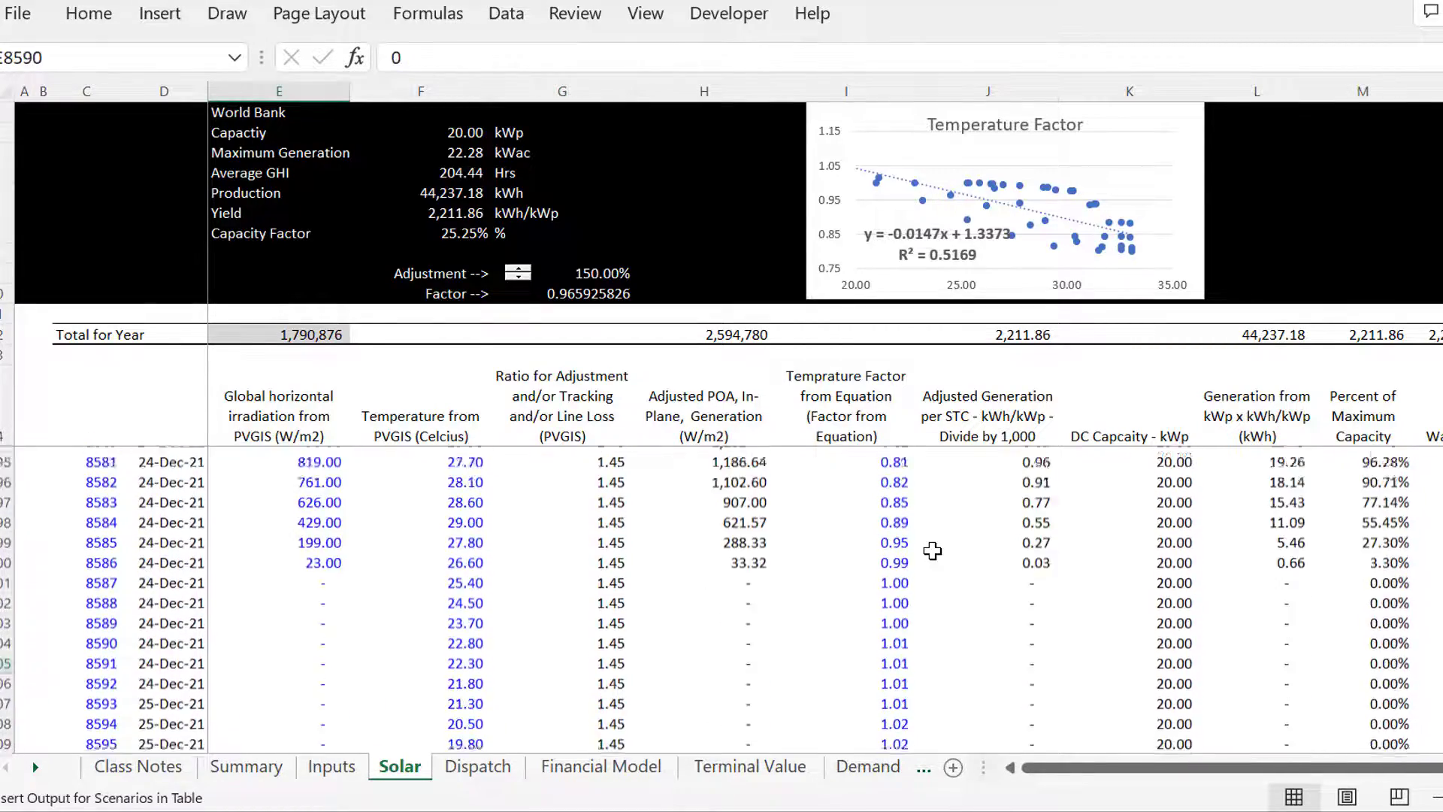
{"action": "key", "text": "Up"}
{"action": "key", "text": "Up"}
{"action": "key", "text": "Up"}
{"action": "key", "text": "Up"}
{"action": "key", "text": "Up"}
{"action": "key", "text": "Up"}
{"action": "key", "text": "Up"}
{"action": "key", "text": "Up"}
{"action": "key", "text": "Up"}
{"action": "key", "text": "Up"}
{"action": "key", "text": "Up"}
{"action": "key", "text": "Up"}
{"action": "key", "text": "Up"}
{"action": "key", "text": "Up"}
{"action": "key", "text": "Up"}
{"action": "key", "text": "Up"}
{"action": "key", "text": "Up"}
{"action": "key", "text": "Up"}
{"action": "key", "text": "Up"}
{"action": "key", "text": "Up"}
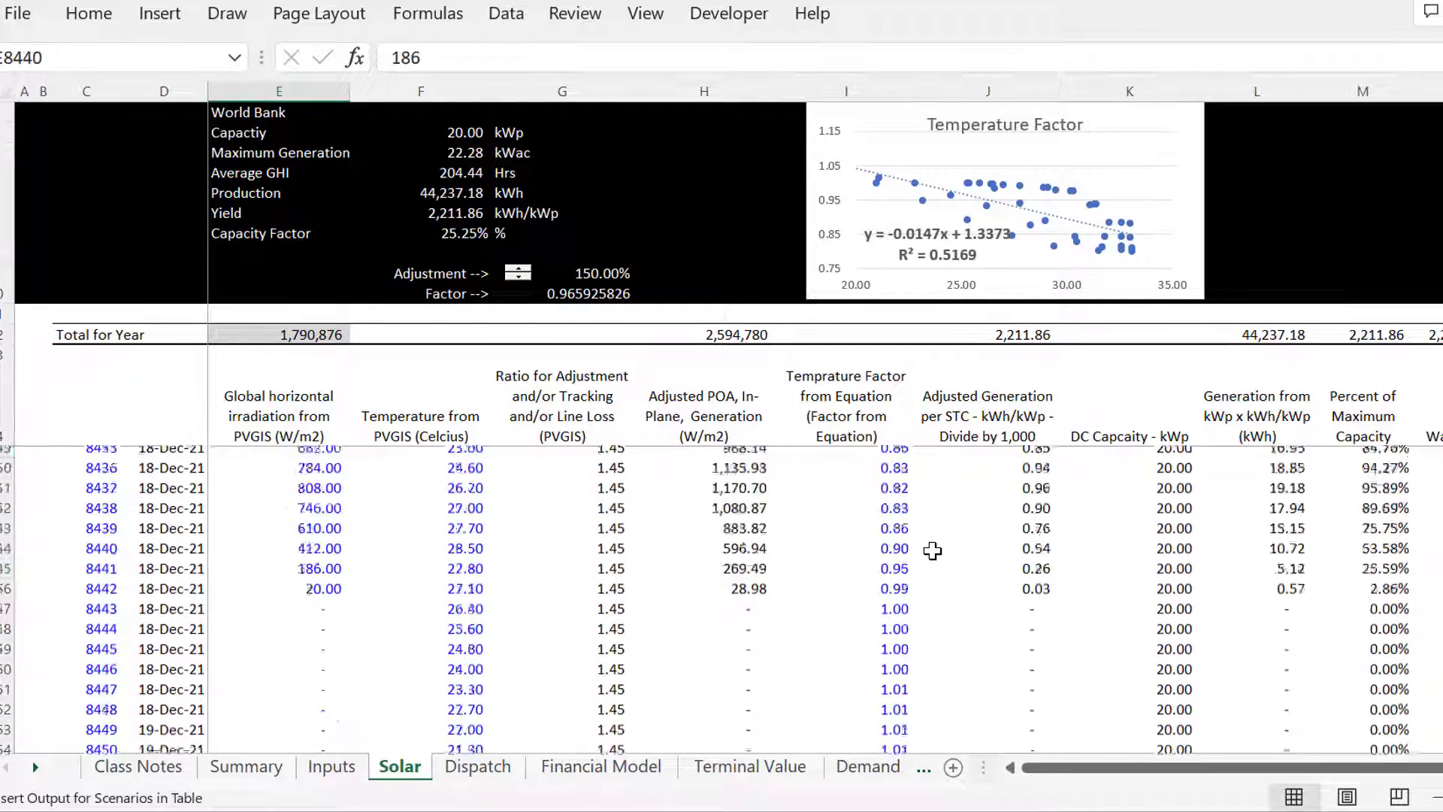
{"action": "key", "text": "Up"}
{"action": "key", "text": "Up"}
{"action": "key", "text": "Up"}
{"action": "key", "text": "Up"}
{"action": "key", "text": "Up"}
{"action": "key", "text": "Up"}
{"action": "key", "text": "Up"}
{"action": "key", "text": "Up"}
{"action": "key", "text": "Up"}
{"action": "key", "text": "Up"}
Chart the hourly global horizontal irradiation values from 18 to 27 December, hours 8426 to 8652, on a new chart sheet.
{"action": "key", "text": "shift+Up"}
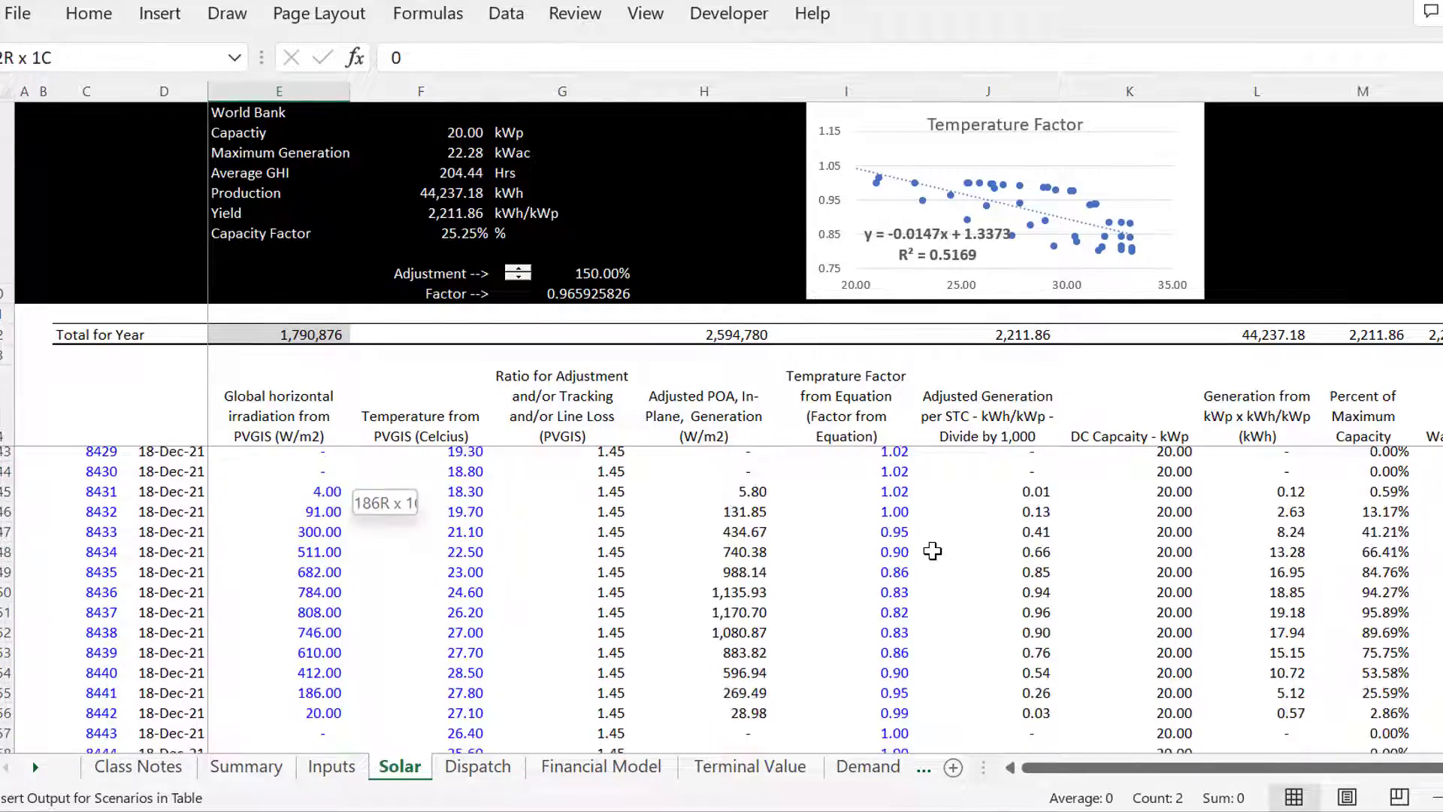
{"action": "key", "text": "shift+Down"}
{"action": "key", "text": "shift+Down"}
{"action": "key", "text": "shift+Down"}
{"action": "key", "text": "shift+Down"}
{"action": "key", "text": "shift+Down"}
{"action": "key", "text": "shift+Down"}
{"action": "key", "text": "shift+Down"}
{"action": "key", "text": "shift+Down"}
{"action": "key", "text": "shift+Down"}
{"action": "key", "text": "shift+Down"}
{"action": "key", "text": "shift+Down"}
{"action": "key", "text": "shift+Down"}
{"action": "key", "text": "shift+Down"}
{"action": "key", "text": "shift+Down"}
{"action": "key", "text": "shift+Down"}
{"action": "key", "text": "shift+Down"}
{"action": "key", "text": "shift+Down"}
{"action": "key", "text": "shift+Down"}
{"action": "key", "text": "shift+Down"}
{"action": "key", "text": "shift+Down"}
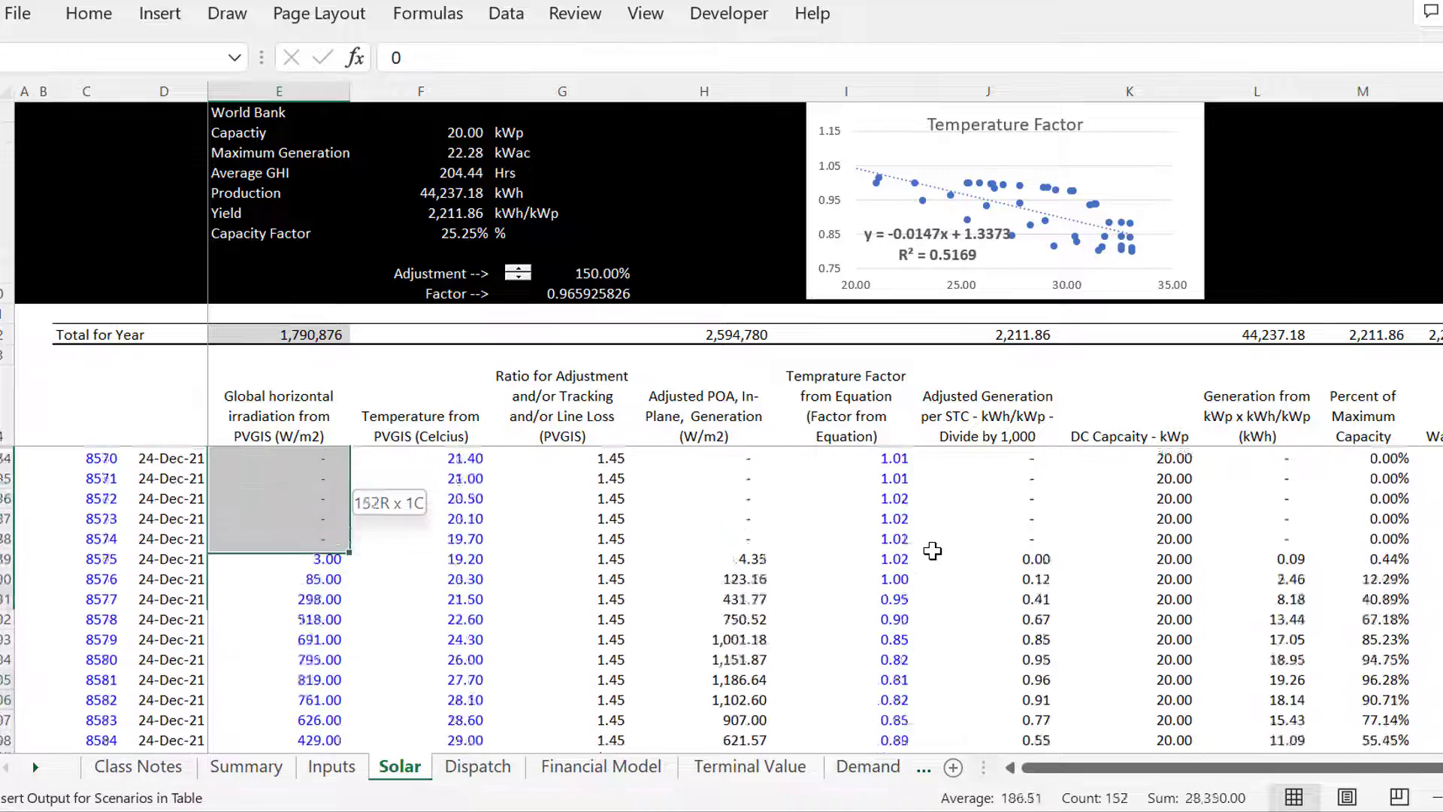
{"action": "key", "text": "shift+Down"}
{"action": "key", "text": "shift+Down"}
{"action": "key", "text": "shift+Down"}
{"action": "key", "text": "shift+Down"}
{"action": "key", "text": "shift+Down"}
{"action": "key", "text": "shift+Down"}
{"action": "key", "text": "shift+Down"}
{"action": "key", "text": "shift+Down"}
{"action": "key", "text": "shift+Down"}
{"action": "key", "text": "shift+Down"}
{"action": "key", "text": "shift+Down"}
{"action": "key", "text": "shift+Down"}
{"action": "key", "text": "shift+Down"}
{"action": "key", "text": "shift+Down"}
{"action": "key", "text": "shift+Down"}
{"action": "key", "text": "shift+Down"}
{"action": "key", "text": "shift+Down"}
{"action": "key", "text": "shift+Down"}
{"action": "key", "text": "shift+Down"}
{"action": "key", "text": "shift+Down"}
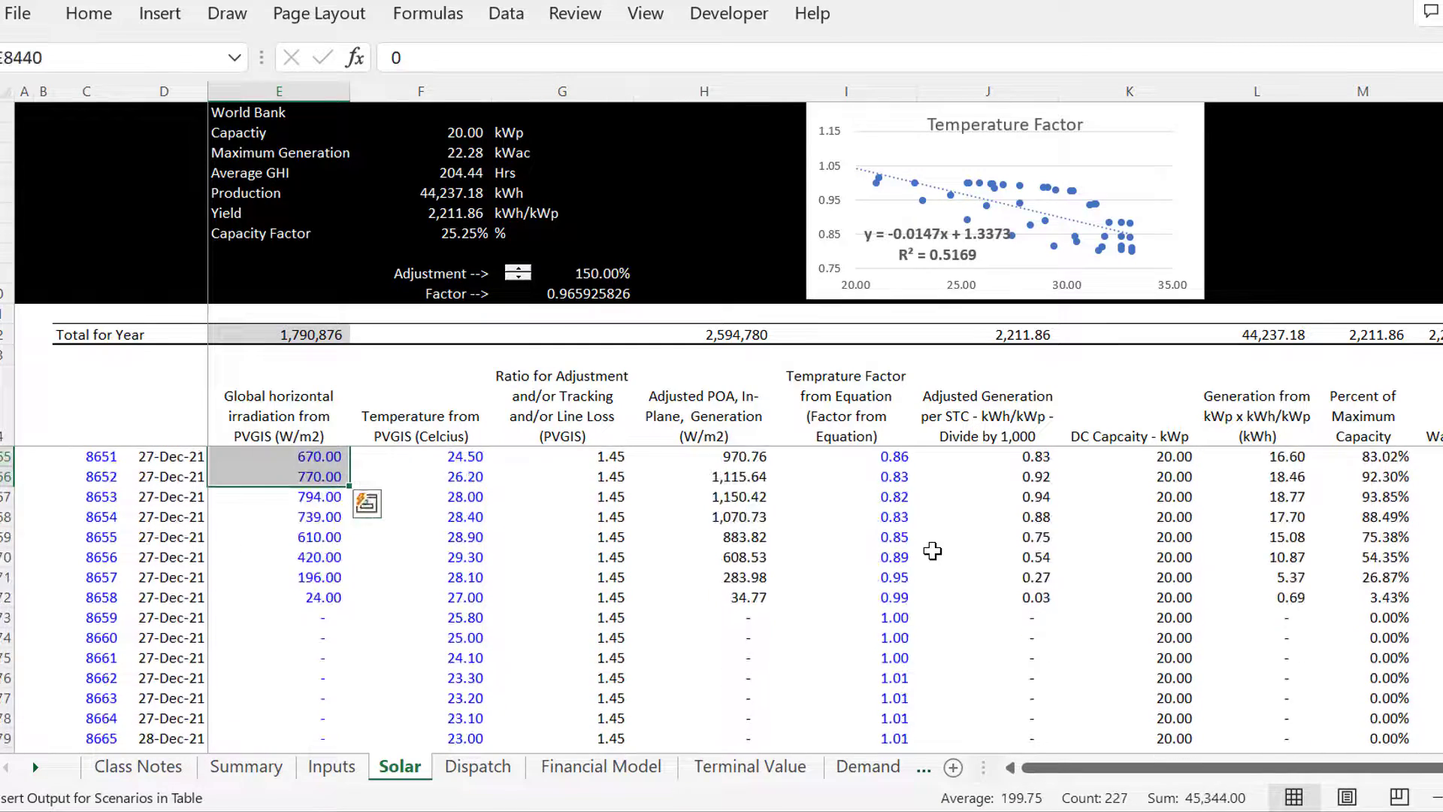
{"action": "key", "text": "F11"}
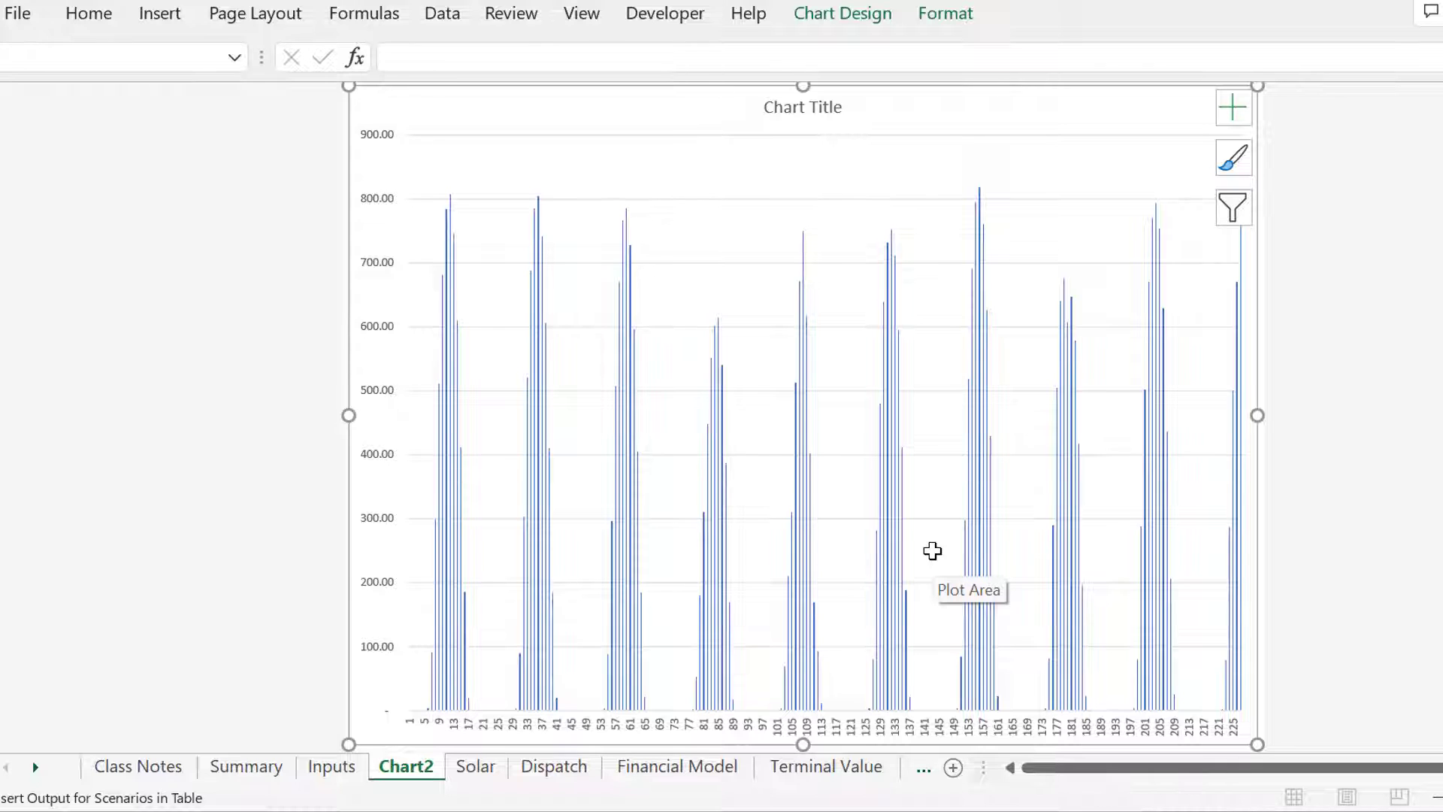
Delete the chart sheet of the 18 to 27 December irradiation values.
{"action": "key", "text": "alt+e"}
{"action": "key", "text": "l"}
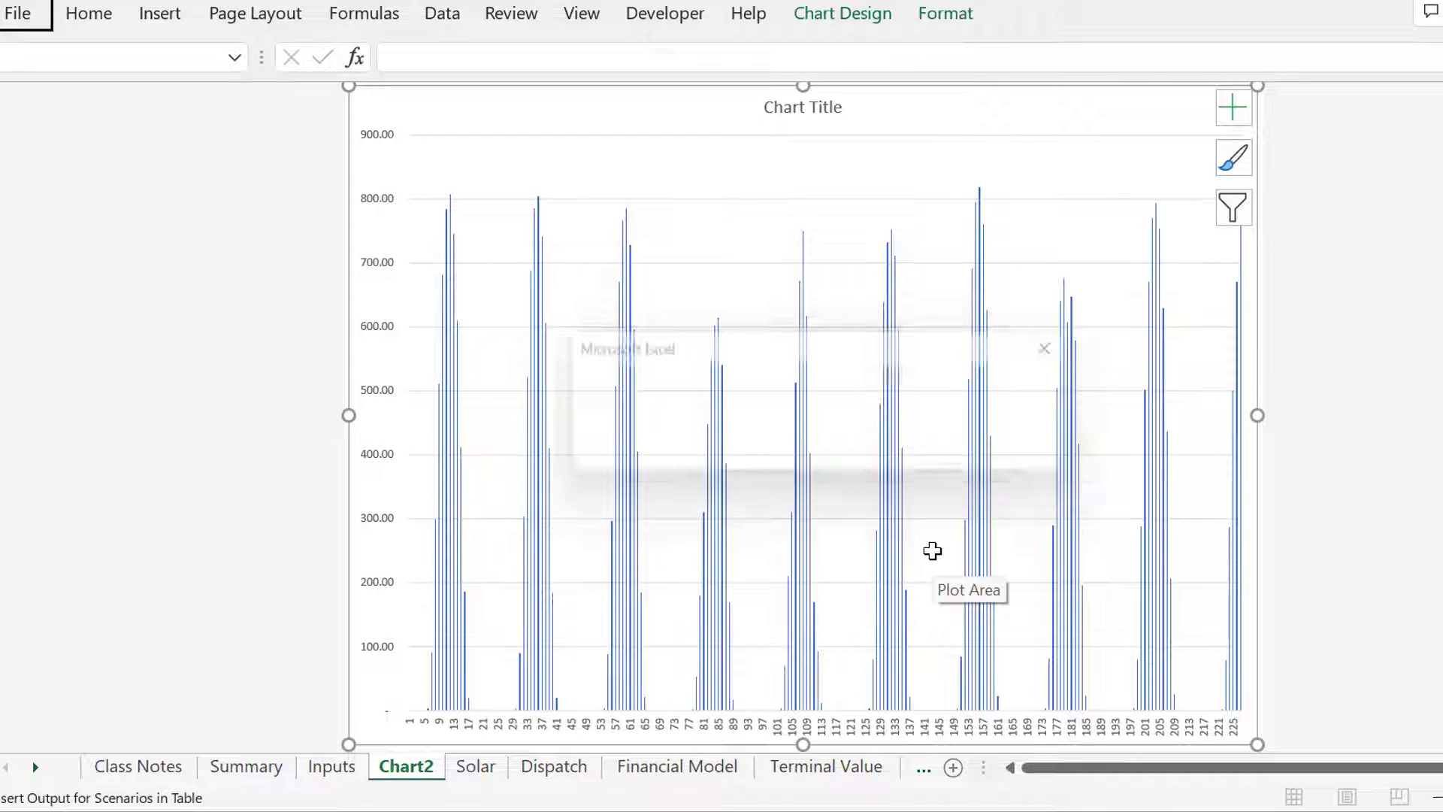
{"action": "key", "text": "Return"}
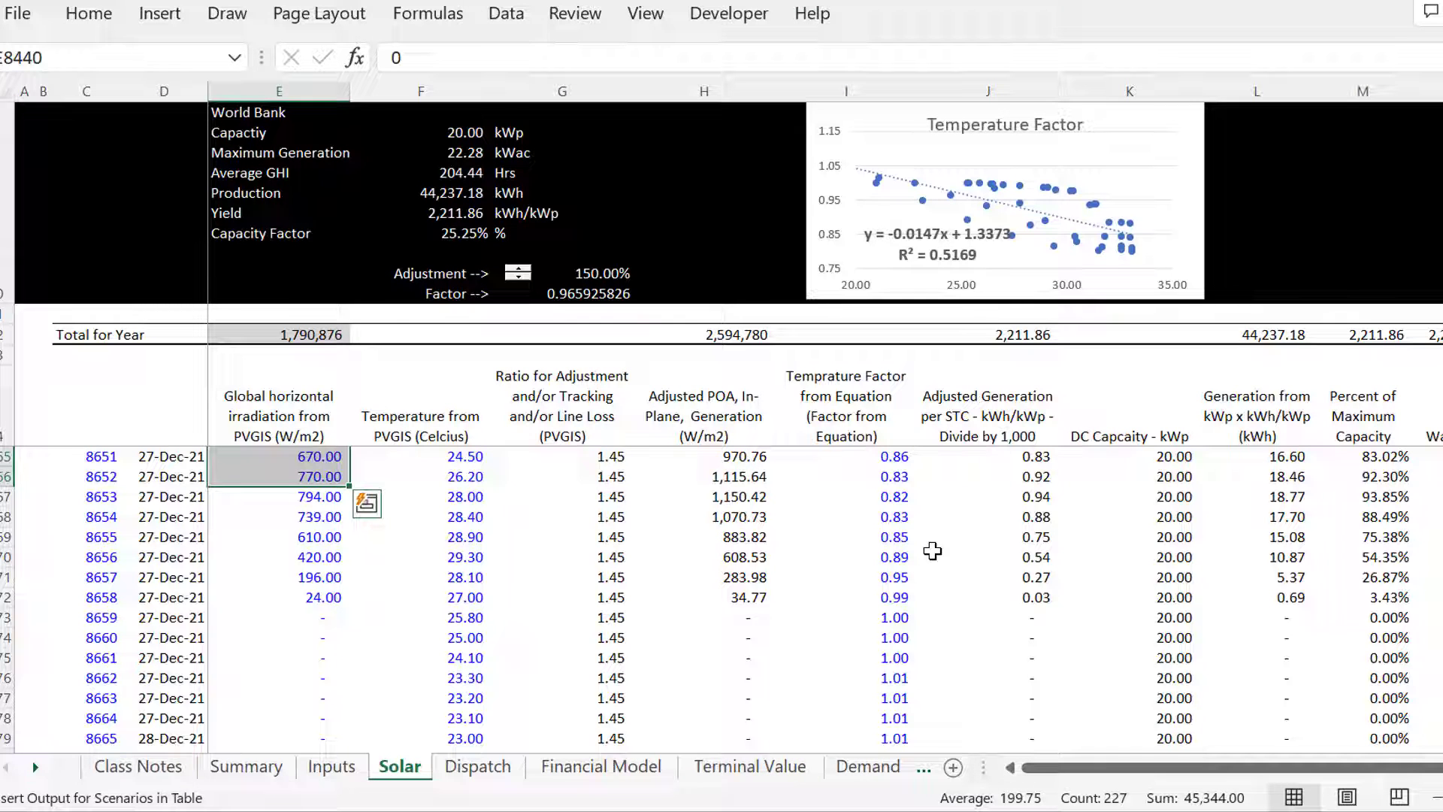
On the Summary sheet, display the demand and supply profile for day 50 and for day 82 of the year.
{"action": "key", "text": "ctrl+Page_Up"}
{"action": "key", "text": "ctrl+Page_Up"}
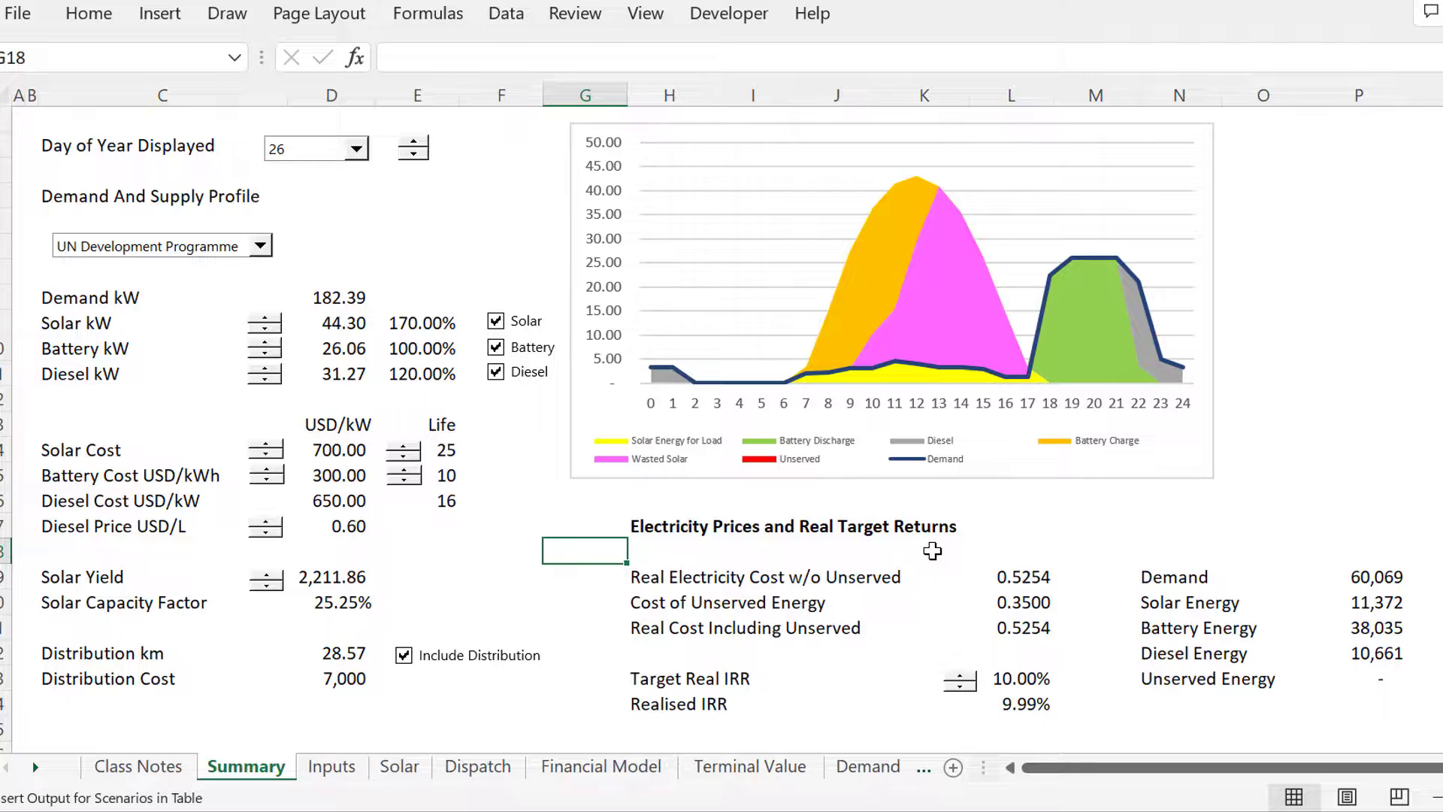
{"action": "left_click", "coordinate": [445, 203]}
{"action": "left_click", "coordinate": [356, 149]}
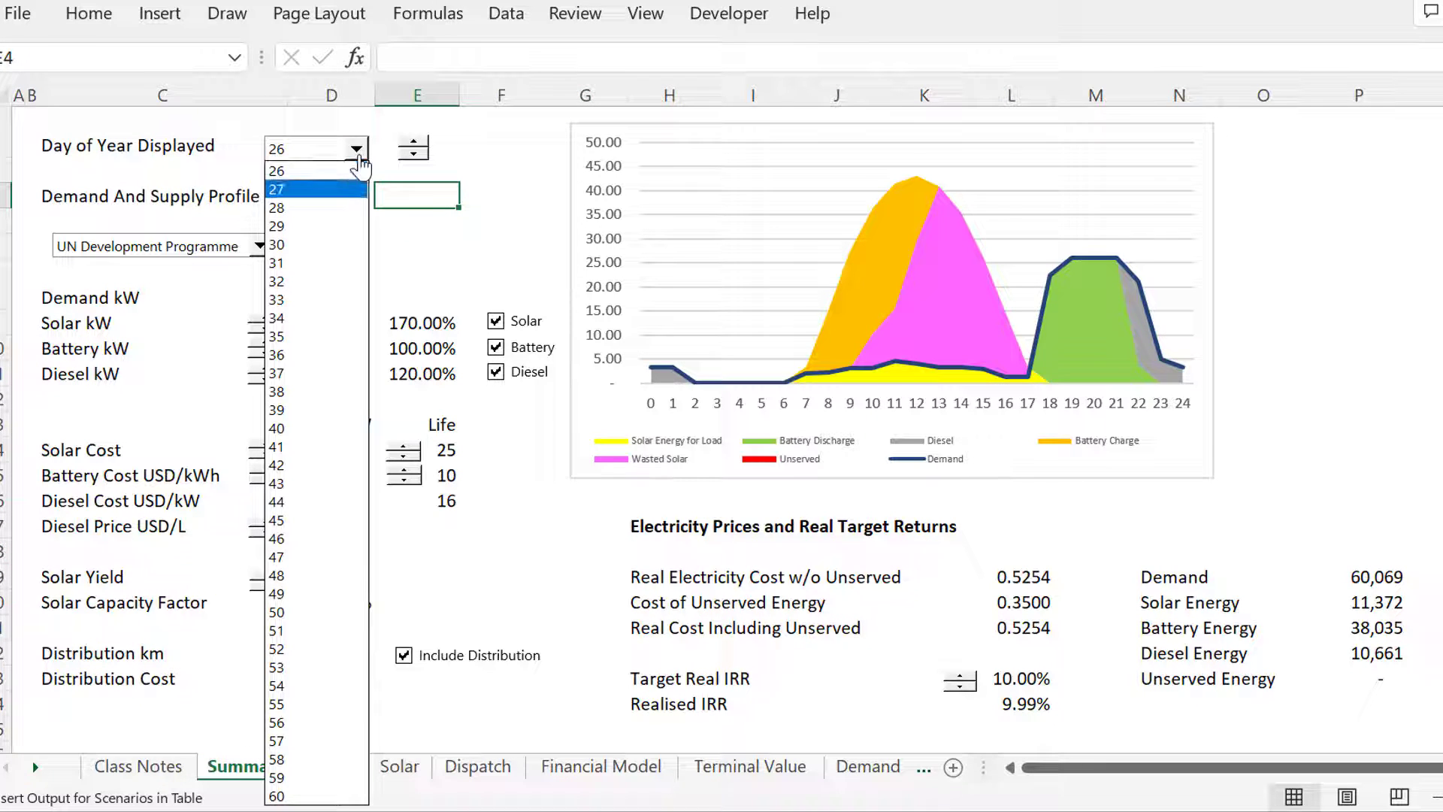
{"action": "left_click", "coordinate": [356, 149]}
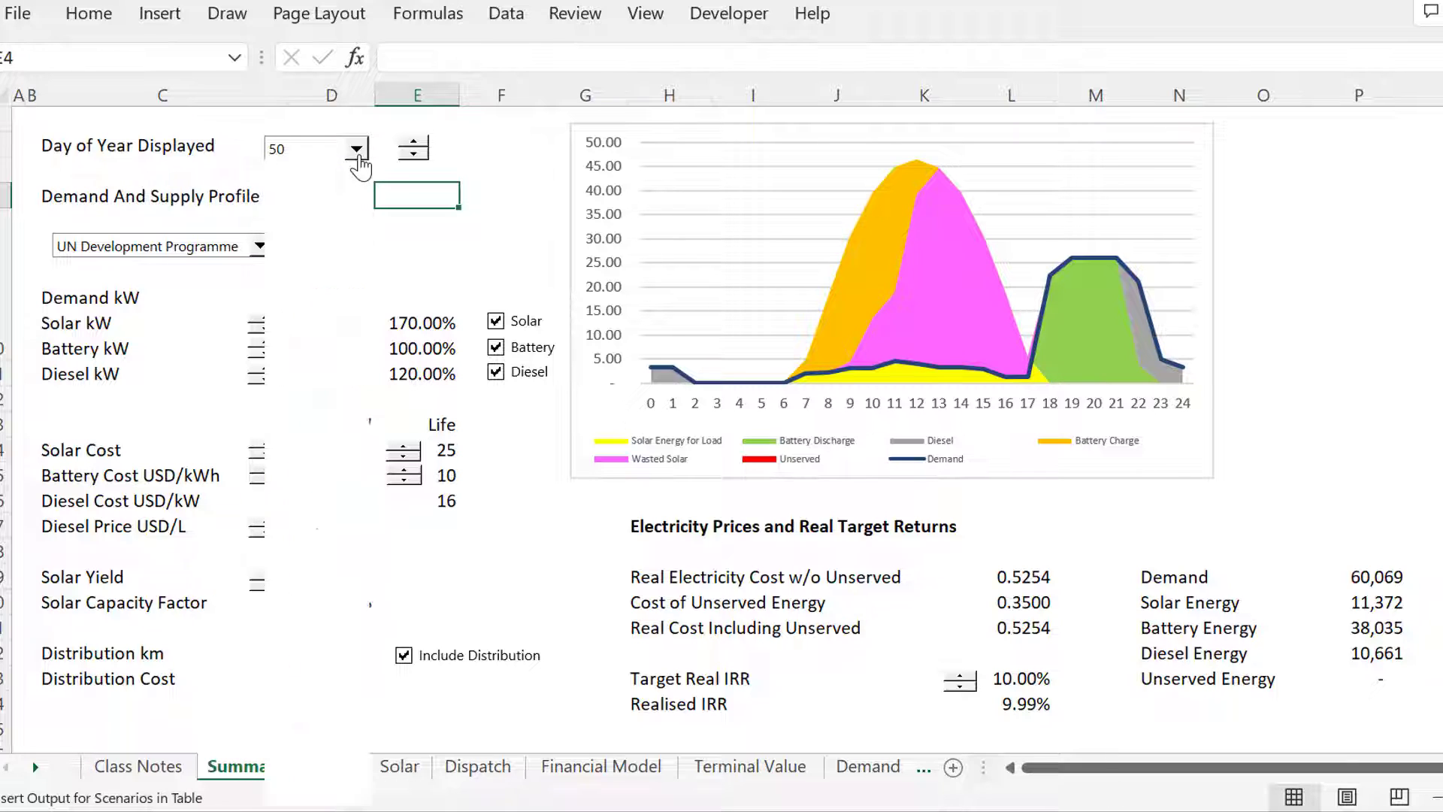
{"action": "left_click", "coordinate": [356, 149]}
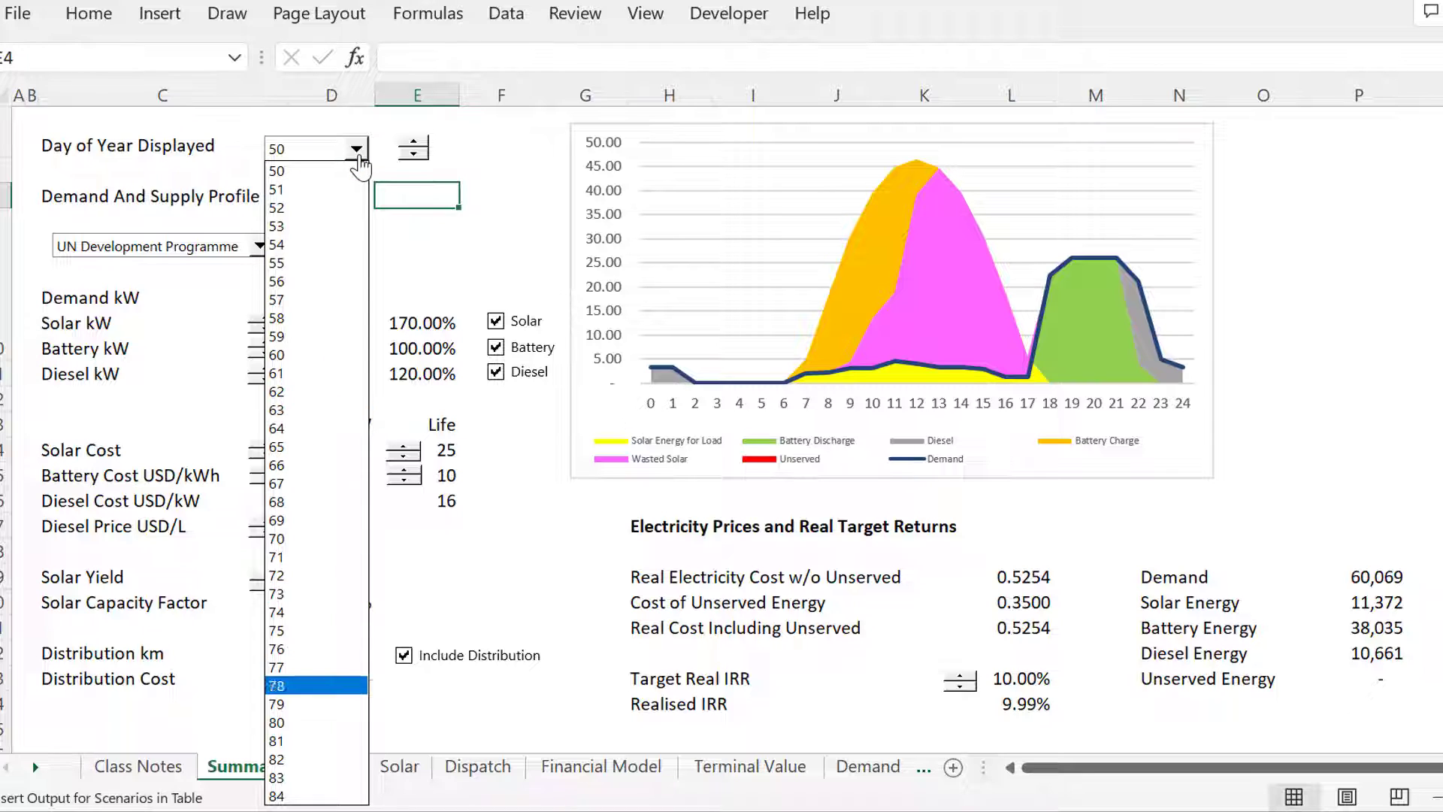
{"action": "left_click", "coordinate": [357, 149]}
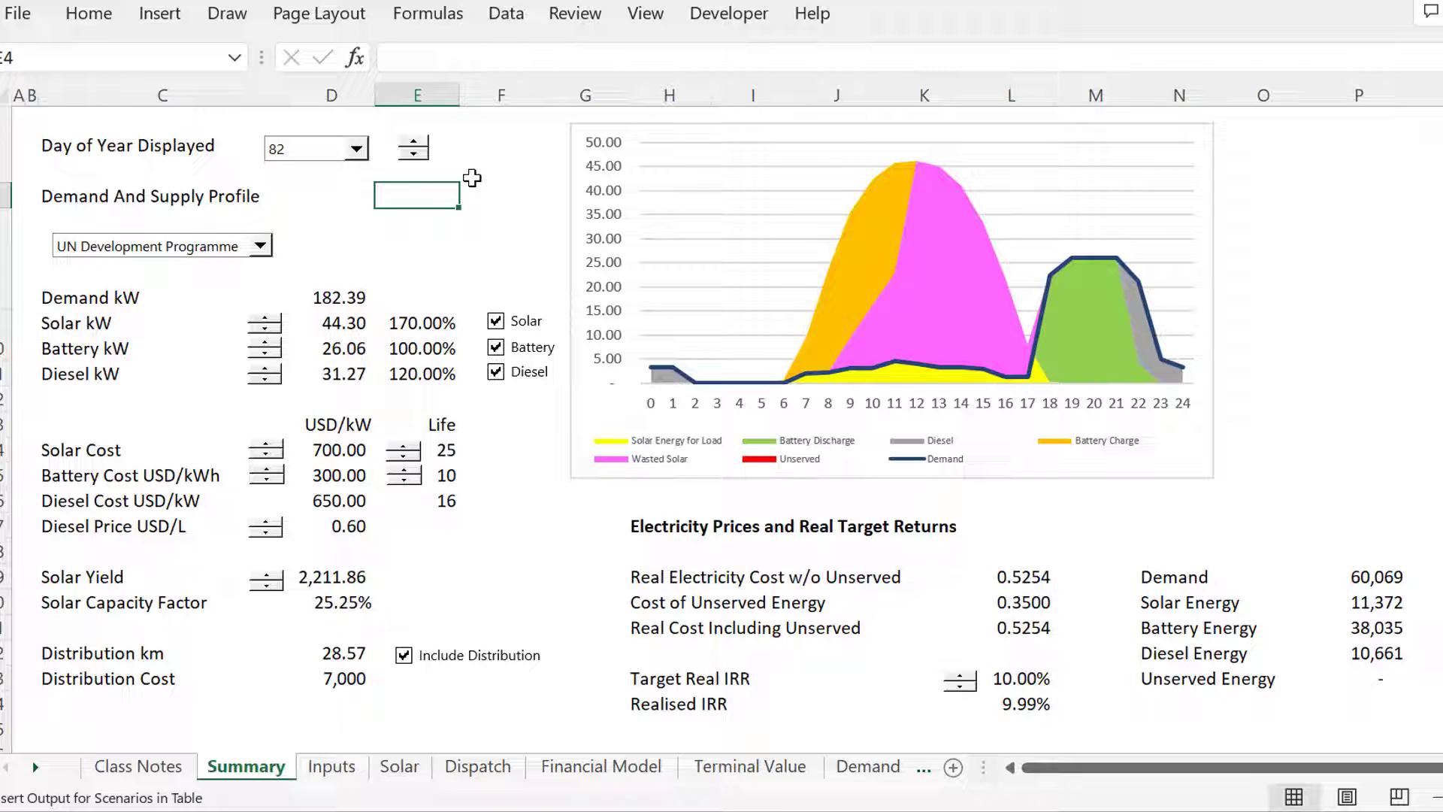
On the Solar sheet, go from the late-December rows back to the first hourly irradiation value, hour 1 on 1 January.
{"action": "key", "text": "ctrl+Page_Down"}
{"action": "key", "text": "ctrl+Page_Down"}
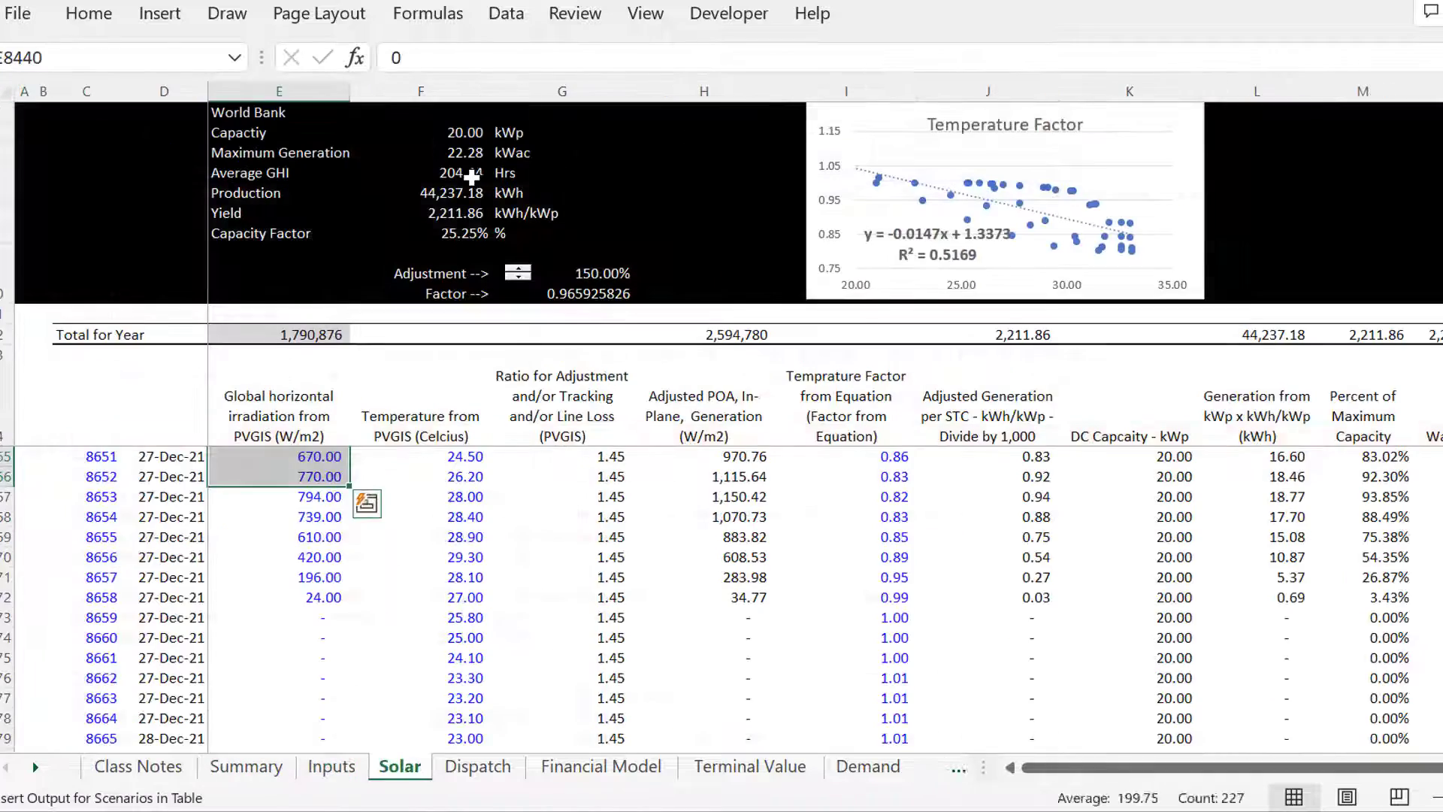
{"action": "key", "text": "Page_Up"}
{"action": "key", "text": "Page_Up"}
{"action": "key", "text": "Page_Up"}
{"action": "key", "text": "Page_Up"}
{"action": "key", "text": "Page_Up"}
{"action": "key", "text": "Page_Up"}
{"action": "key", "text": "Page_Up"}
{"action": "key", "text": "Page_Up"}
{"action": "key", "text": "Page_Up"}
{"action": "key", "text": "Page_Up"}
{"action": "key", "text": "Page_Up"}
{"action": "key", "text": "Page_Up"}
{"action": "key", "text": "Page_Up"}
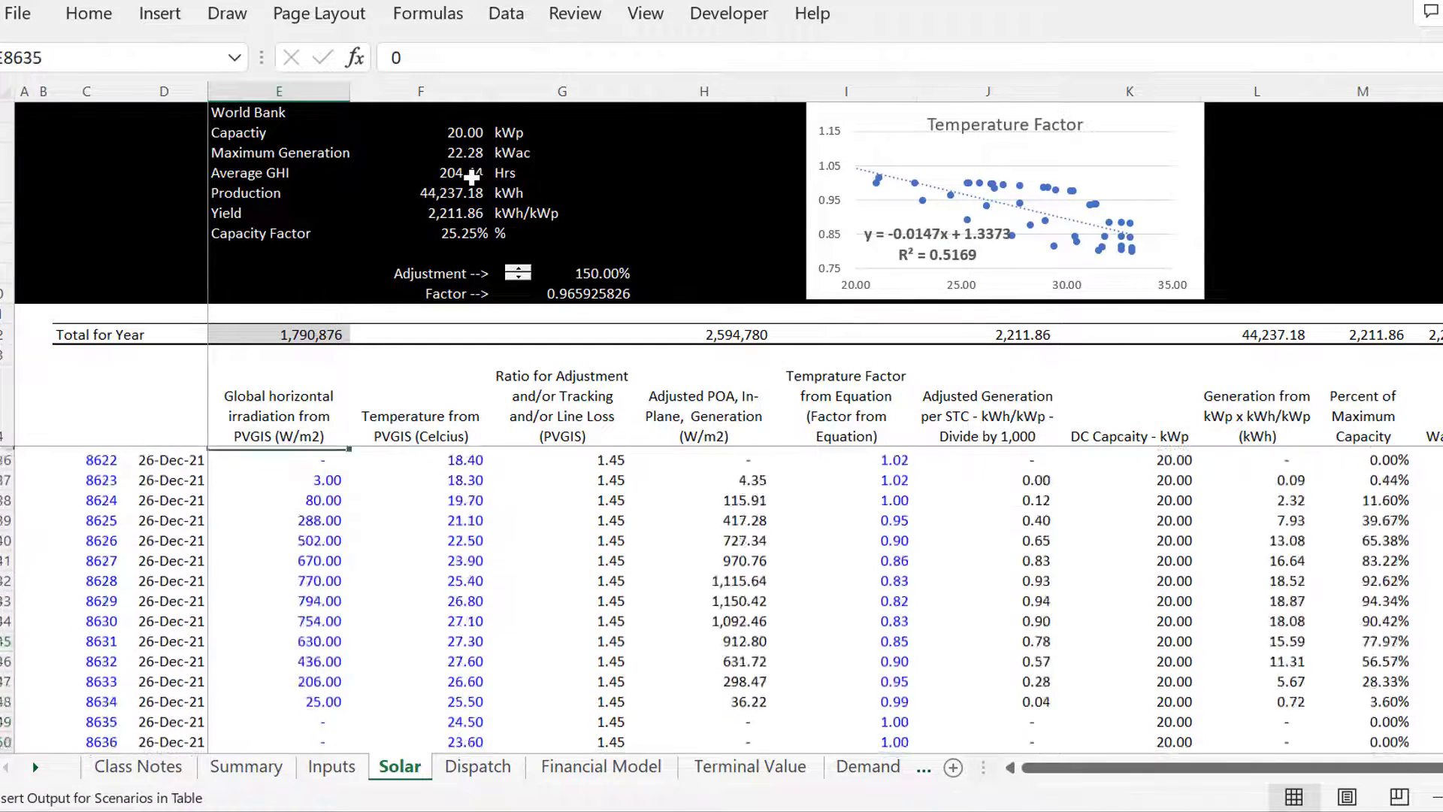
{"action": "key", "text": "Page_Up"}
{"action": "key", "text": "Page_Up"}
{"action": "key", "text": "Page_Up"}
{"action": "key", "text": "Page_Up"}
{"action": "key", "text": "Page_Up"}
{"action": "key", "text": "Page_Up"}
{"action": "key", "text": "Page_Up"}
{"action": "key", "text": "Page_Up"}
{"action": "key", "text": "Page_Up"}
{"action": "key", "text": "Page_Up"}
{"action": "key", "text": "Page_Up"}
{"action": "key", "text": "Page_Up"}
{"action": "key", "text": "Page_Up"}
{"action": "key", "text": "Page_Up"}
{"action": "key", "text": "Page_Up"}
{"action": "key", "text": "Page_Up"}
{"action": "key", "text": "Page_Up"}
{"action": "key", "text": "Page_Up"}
{"action": "key", "text": "Page_Up"}
{"action": "key", "text": "Page_Up"}
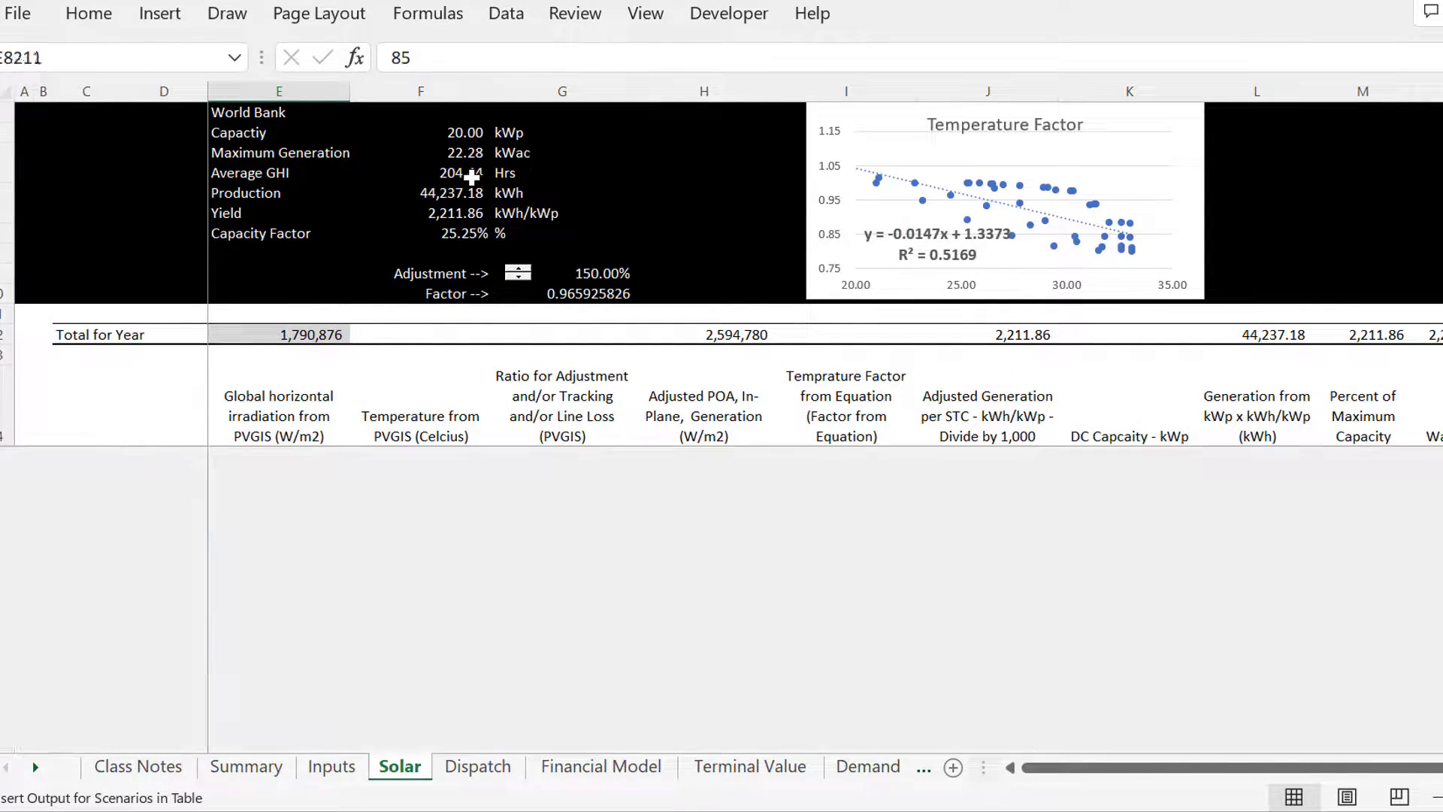
{"action": "key", "text": "Page_Up"}
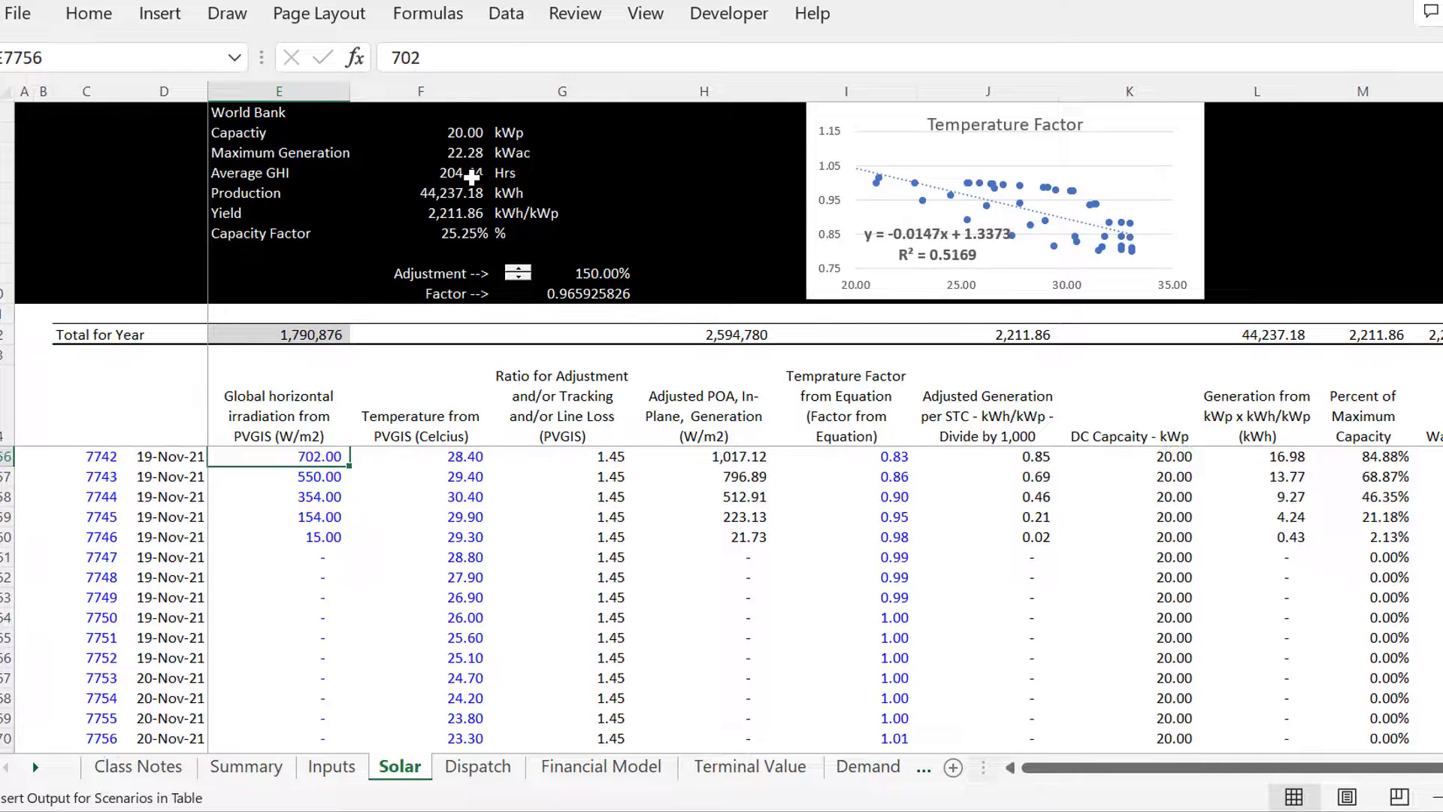
{"action": "key", "text": "ctrl+Up"}
{"action": "key", "text": "Down"}
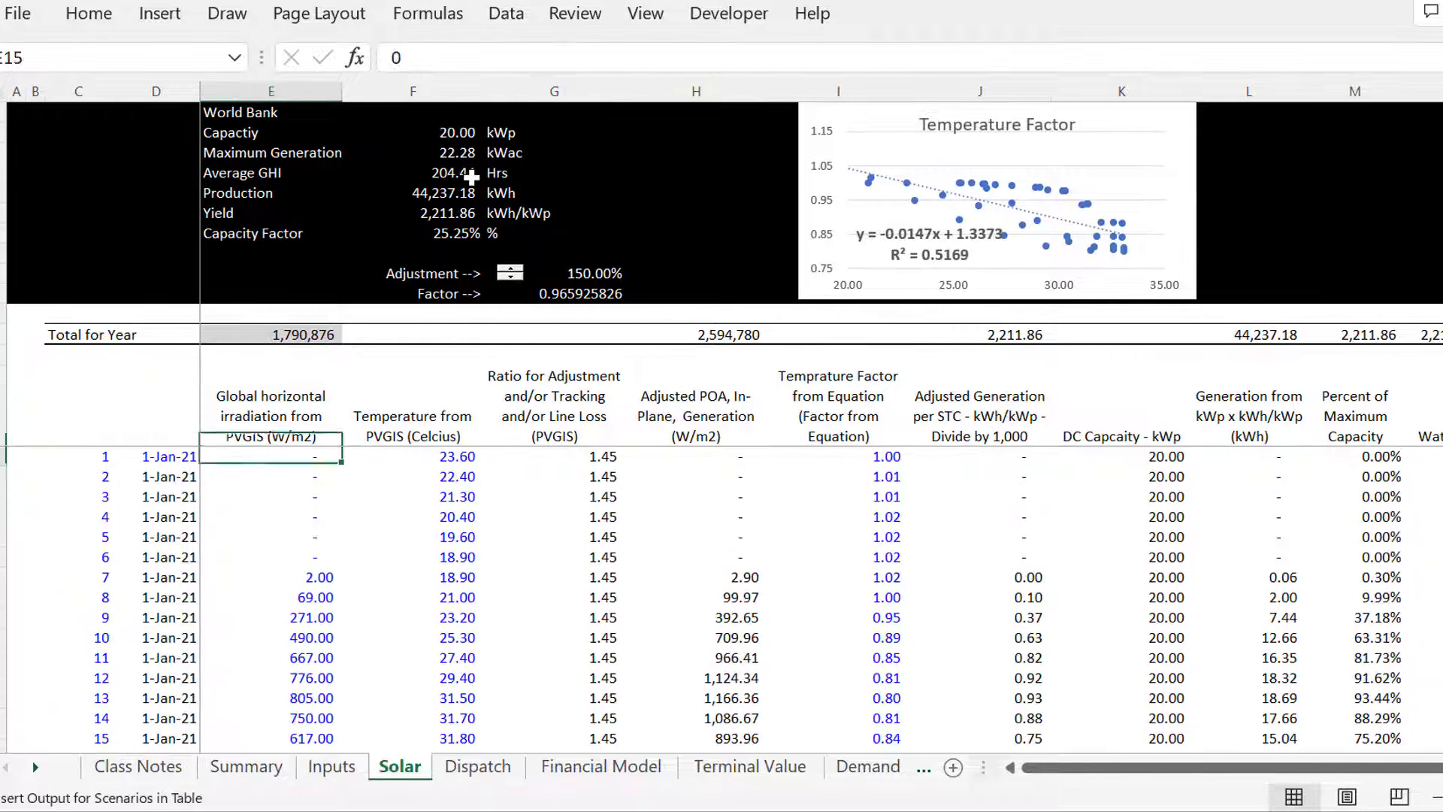
Select the full year of hourly irradiation values and then the full year of hourly temperatures to check their summary statistics.
{"action": "key", "text": "ctrl+shift+Down"}
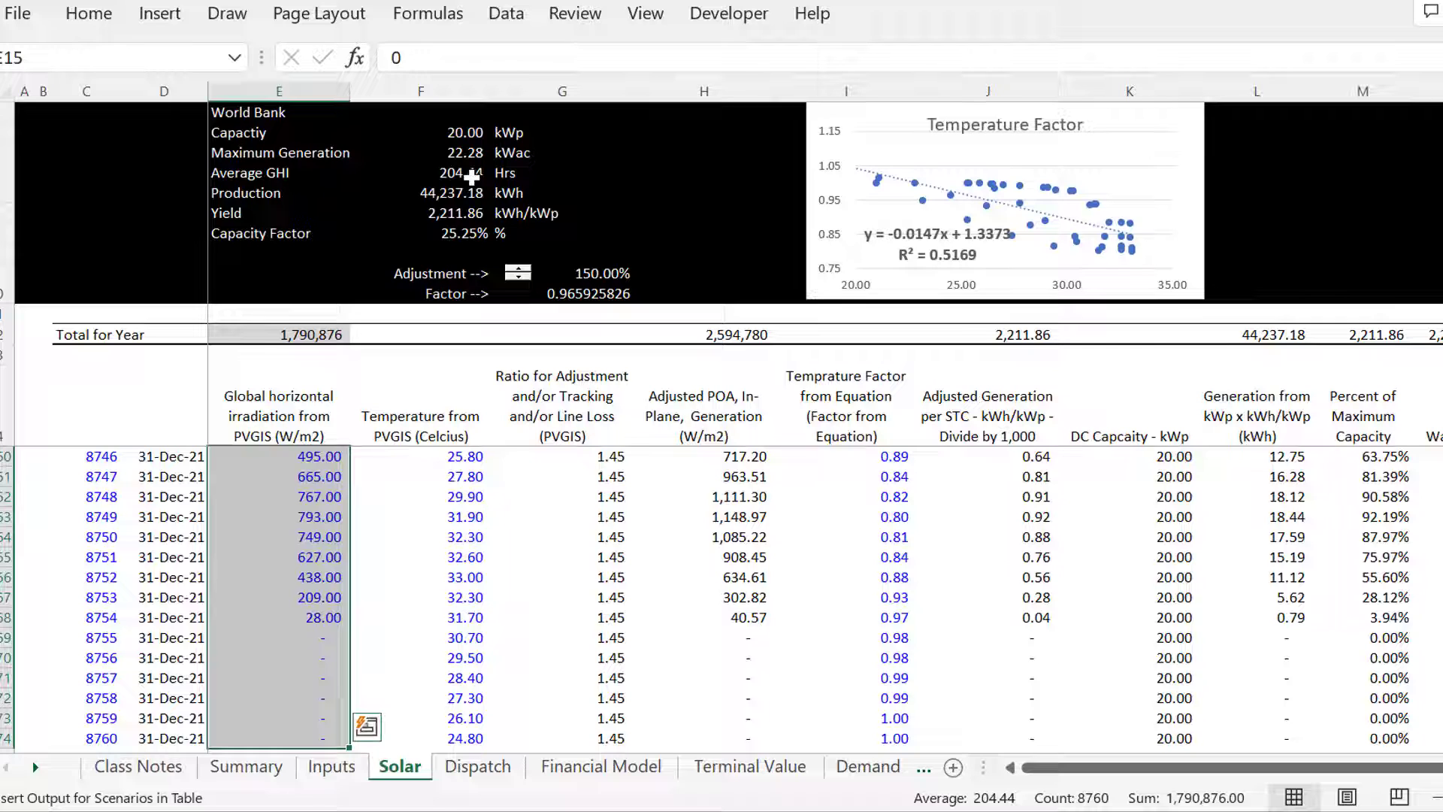
{"action": "key", "text": "Up"}
{"action": "key", "text": "Down"}
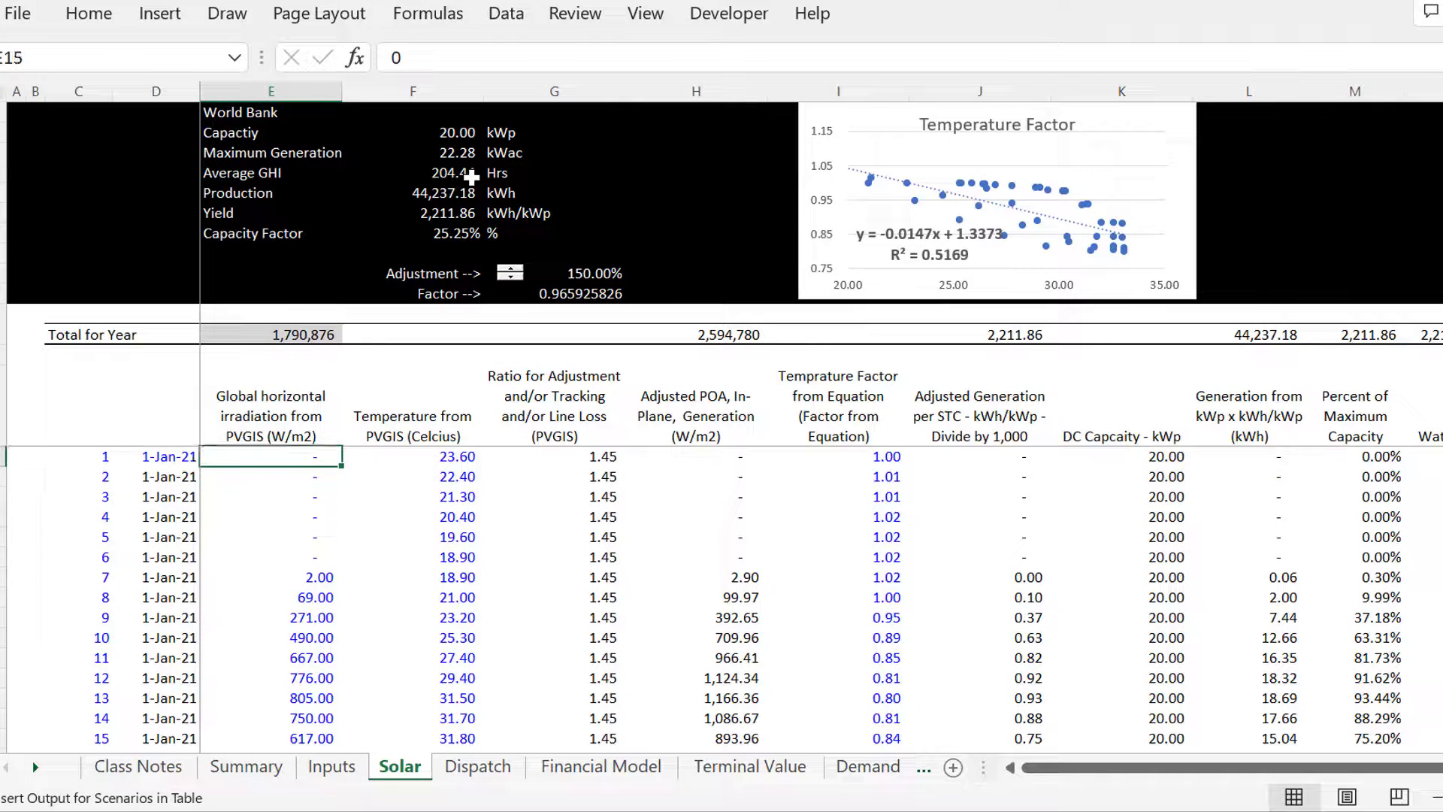
{"action": "key", "text": "Right"}
{"action": "key", "text": "ctrl+shift+Down"}
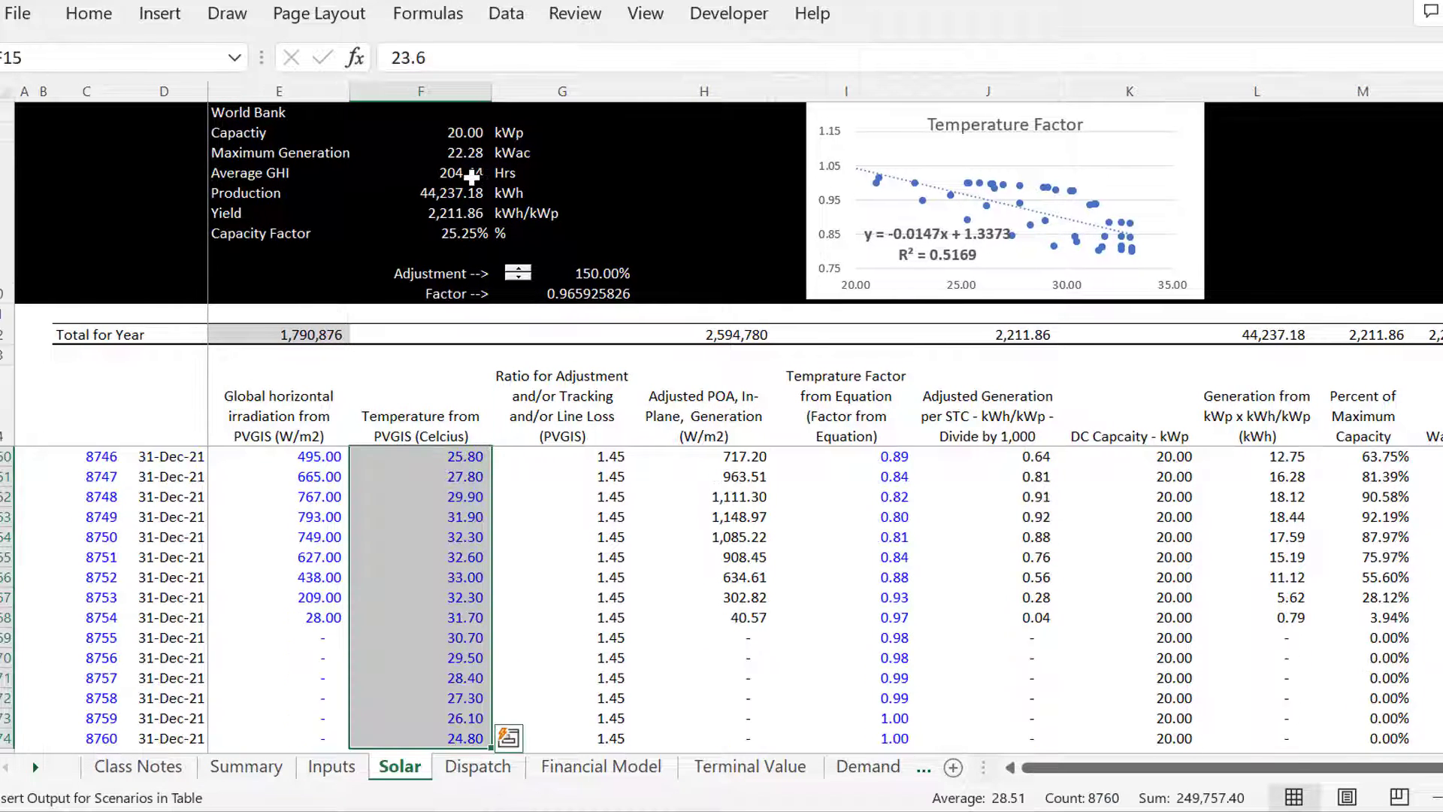
{"action": "key", "text": "Up"}
{"action": "key", "text": "Down"}
Examine the formulas for the adjustment ratio and the adjusted in-plane generation in the 1 January rows.
{"action": "key", "text": "Right"}
{"action": "key", "text": "Right"}
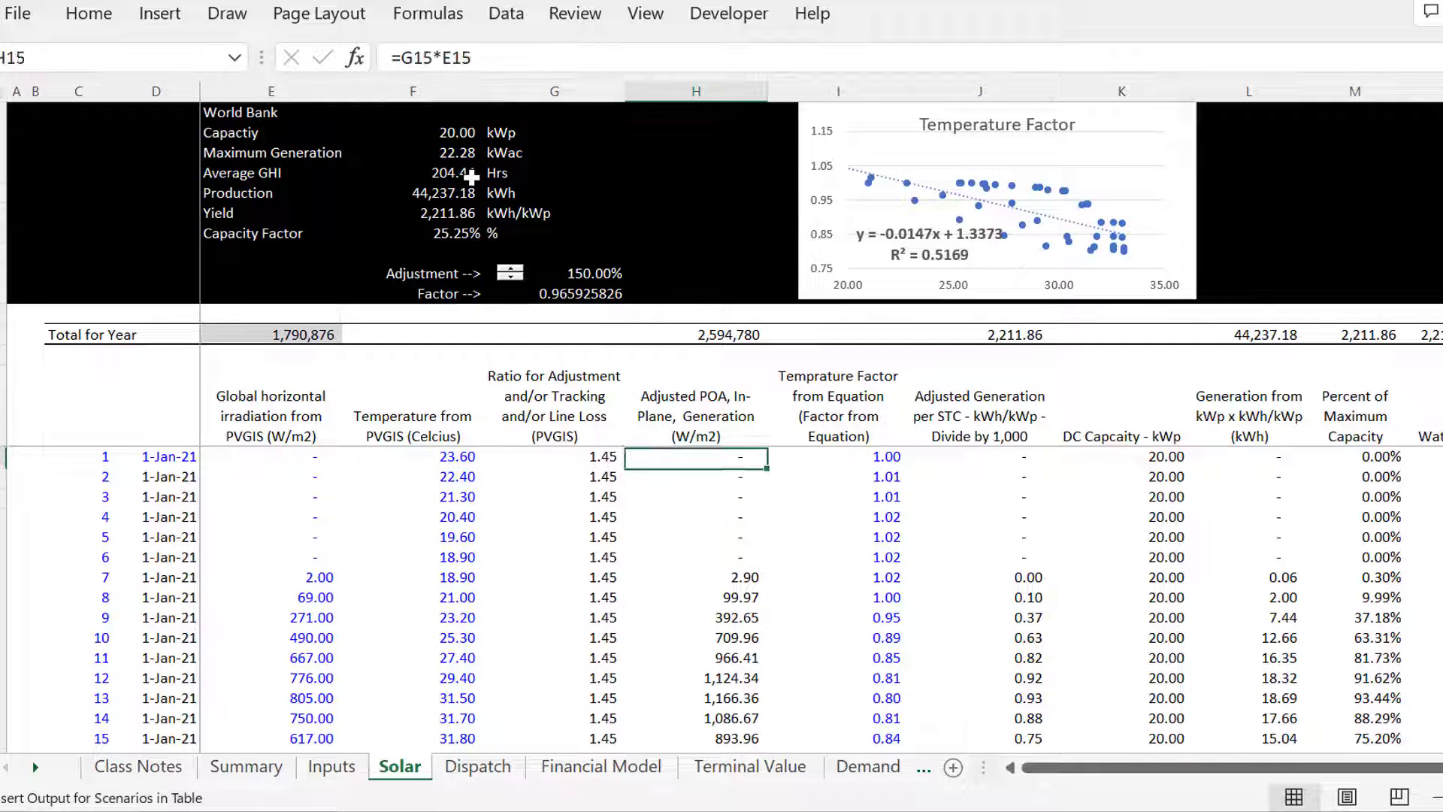
{"action": "key", "text": "Left"}
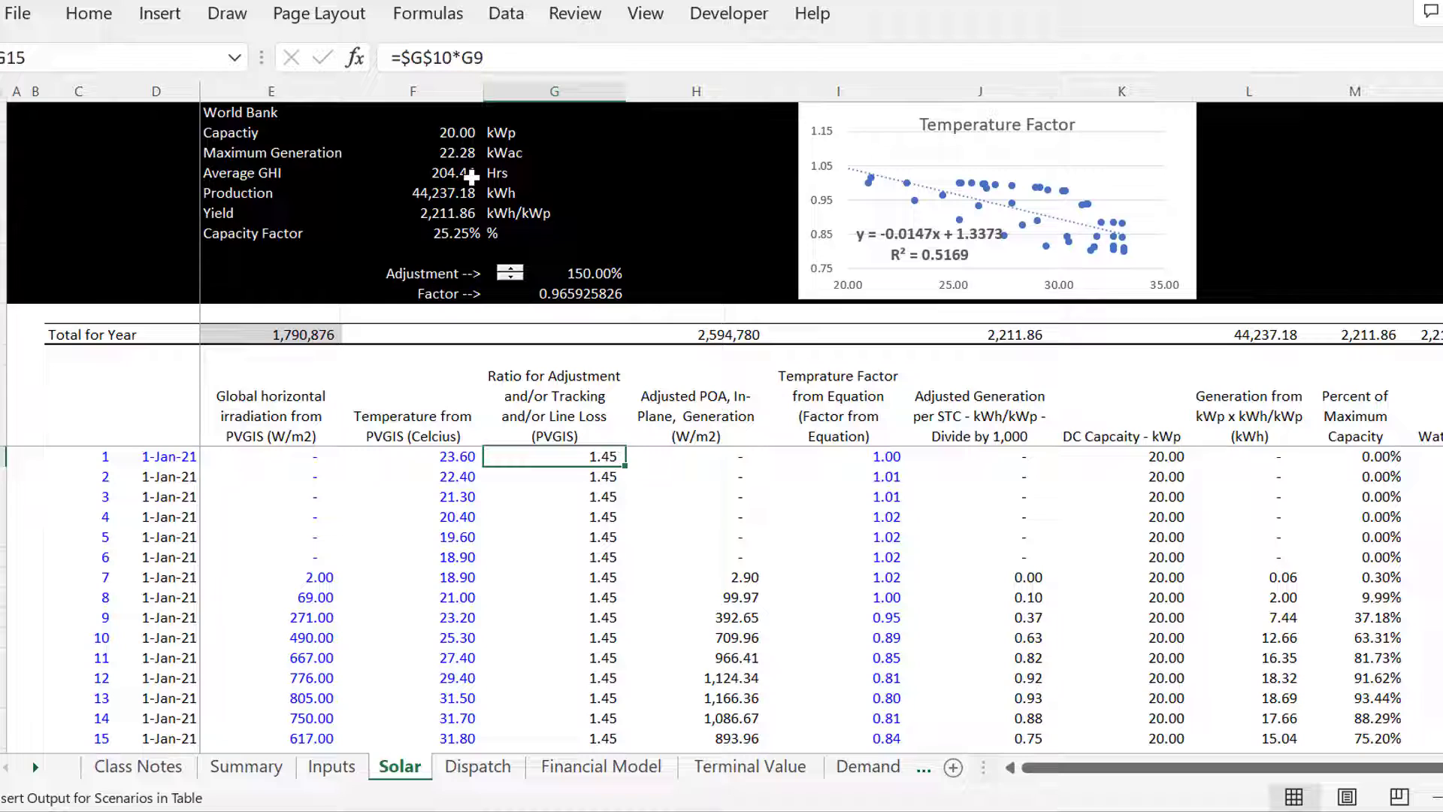
{"action": "key", "text": "Left"}
{"action": "key", "text": "Left"}
{"action": "key", "text": "Right"}
{"action": "key", "text": "Right"}
{"action": "left_click", "coordinate": [681, 578]}
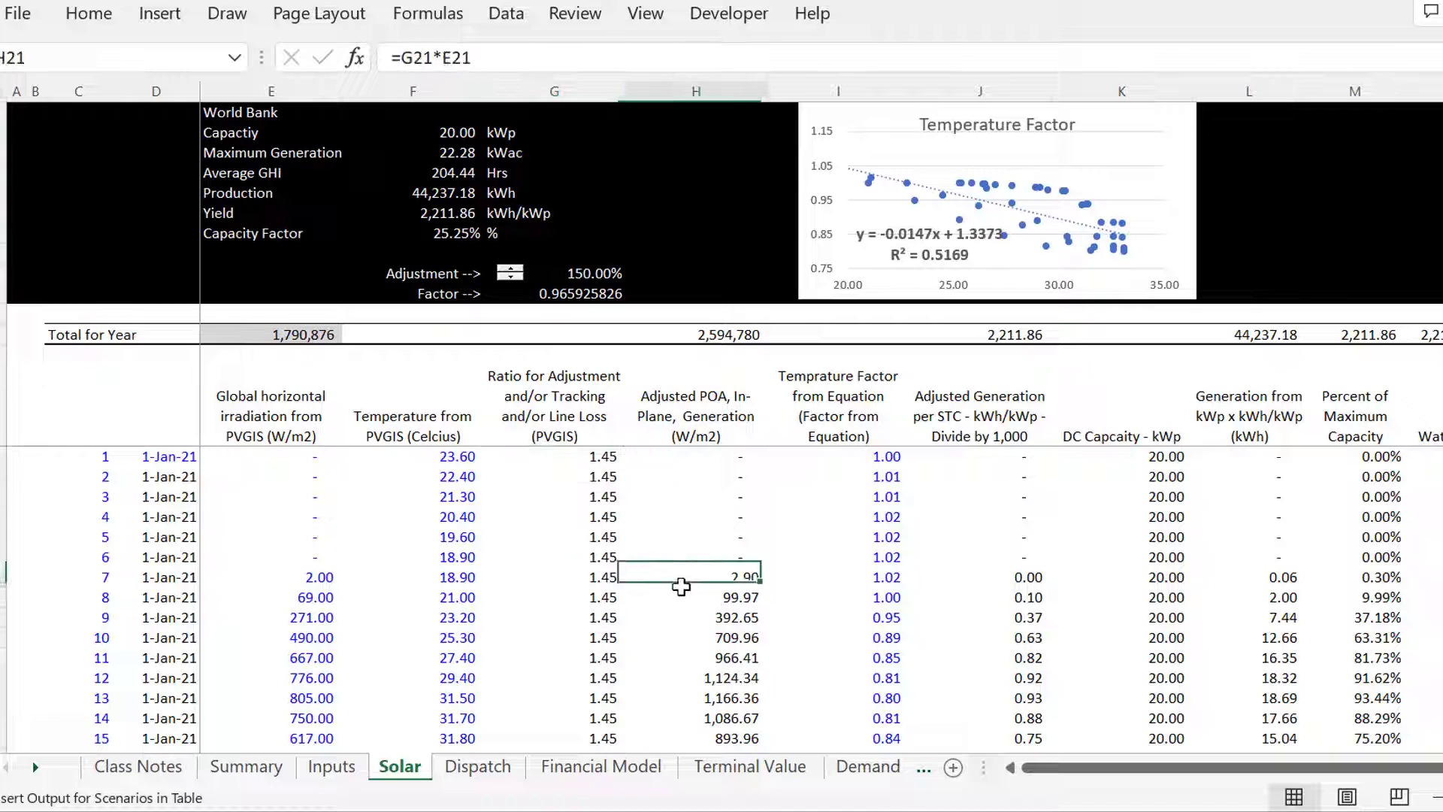
{"action": "key", "text": "Right"}
{"action": "key", "text": "Left"}
{"action": "key", "text": "Left"}
{"action": "key", "text": "Up"}
{"action": "key", "text": "Right"}
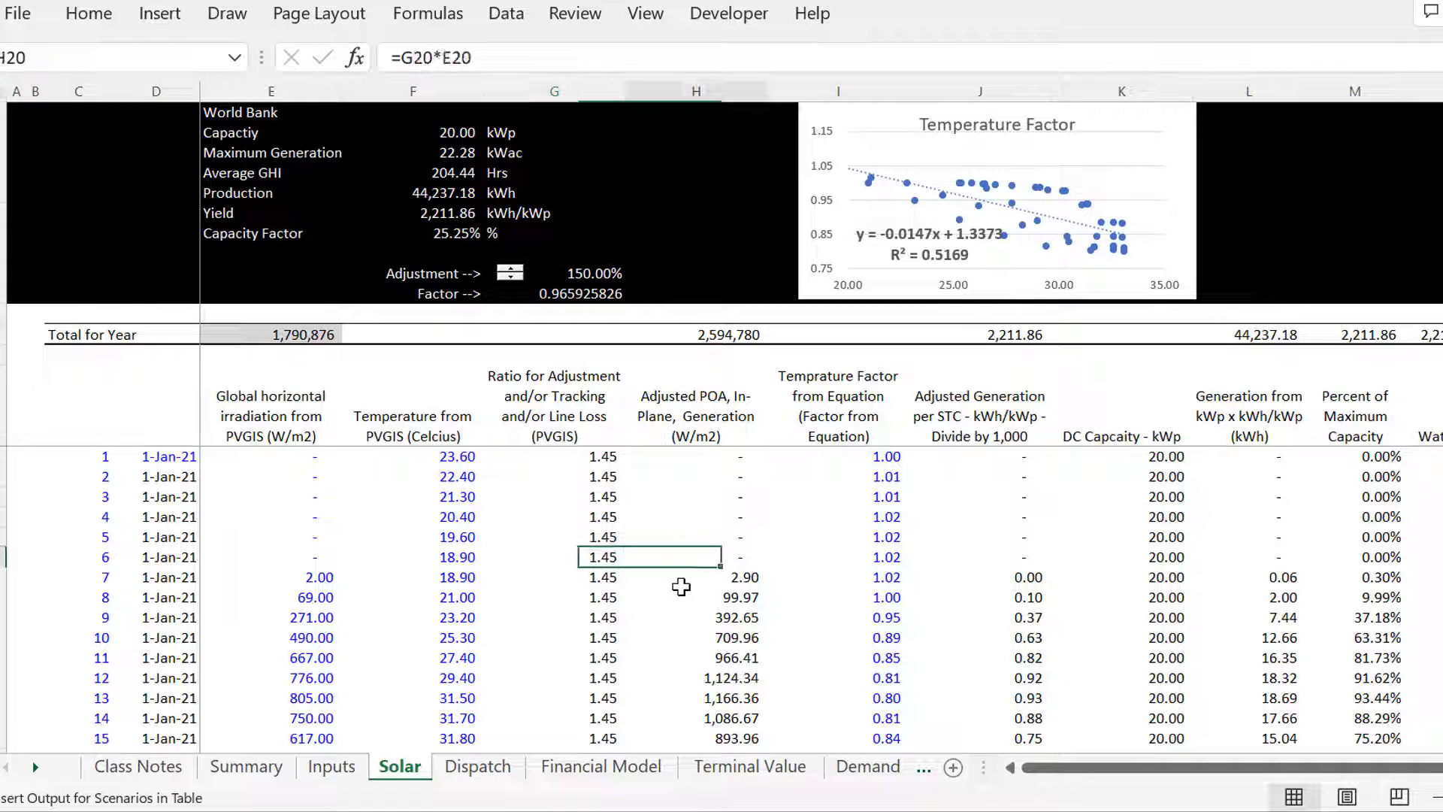
Trace the cells feeding the adjusted in-plane generation formula for hour 7 on 1 January and check that hour's temperature.
{"action": "key", "text": "Down"}
{"action": "key", "text": "F2"}
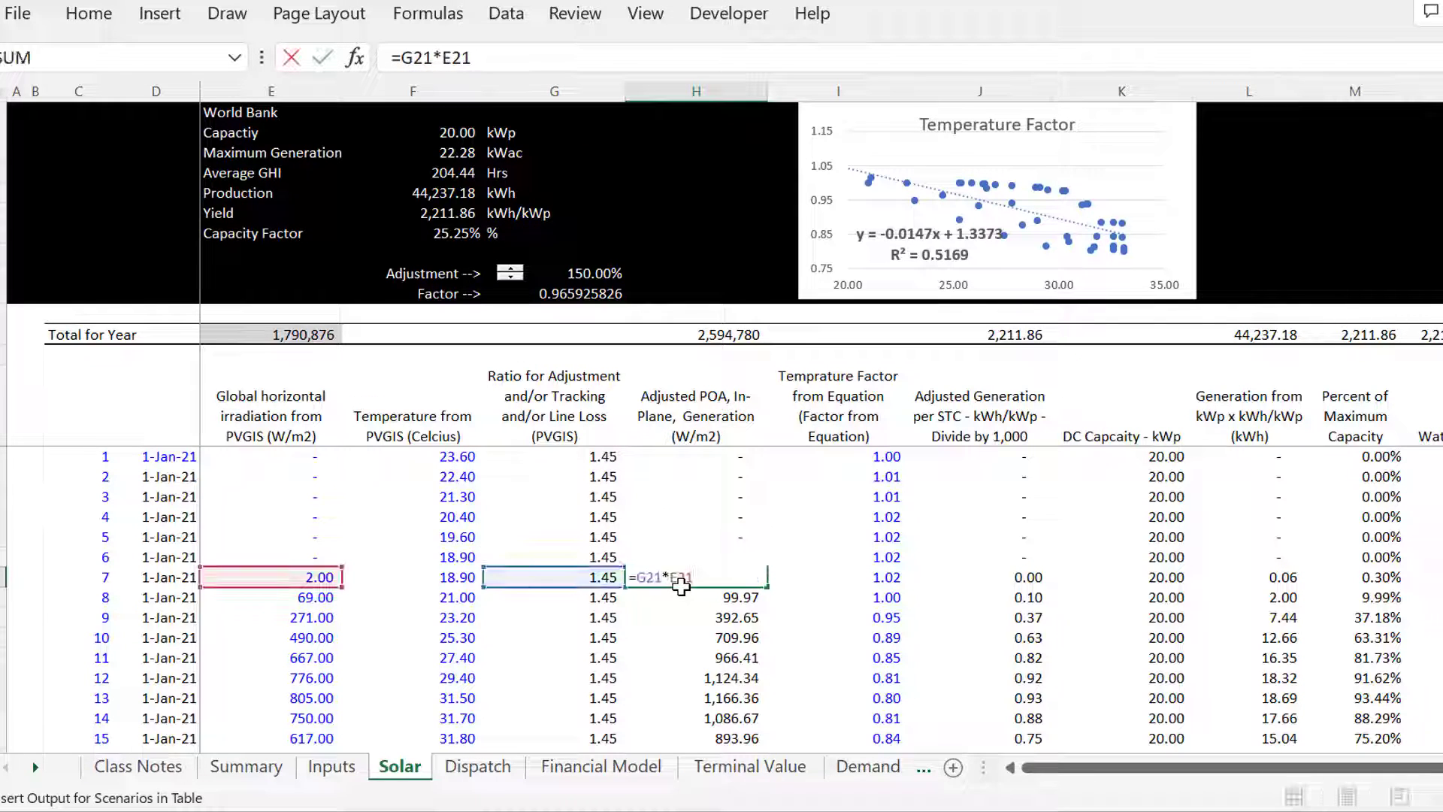
{"action": "key", "text": "Escape"}
{"action": "key", "text": "Left"}
{"action": "key", "text": "Left"}
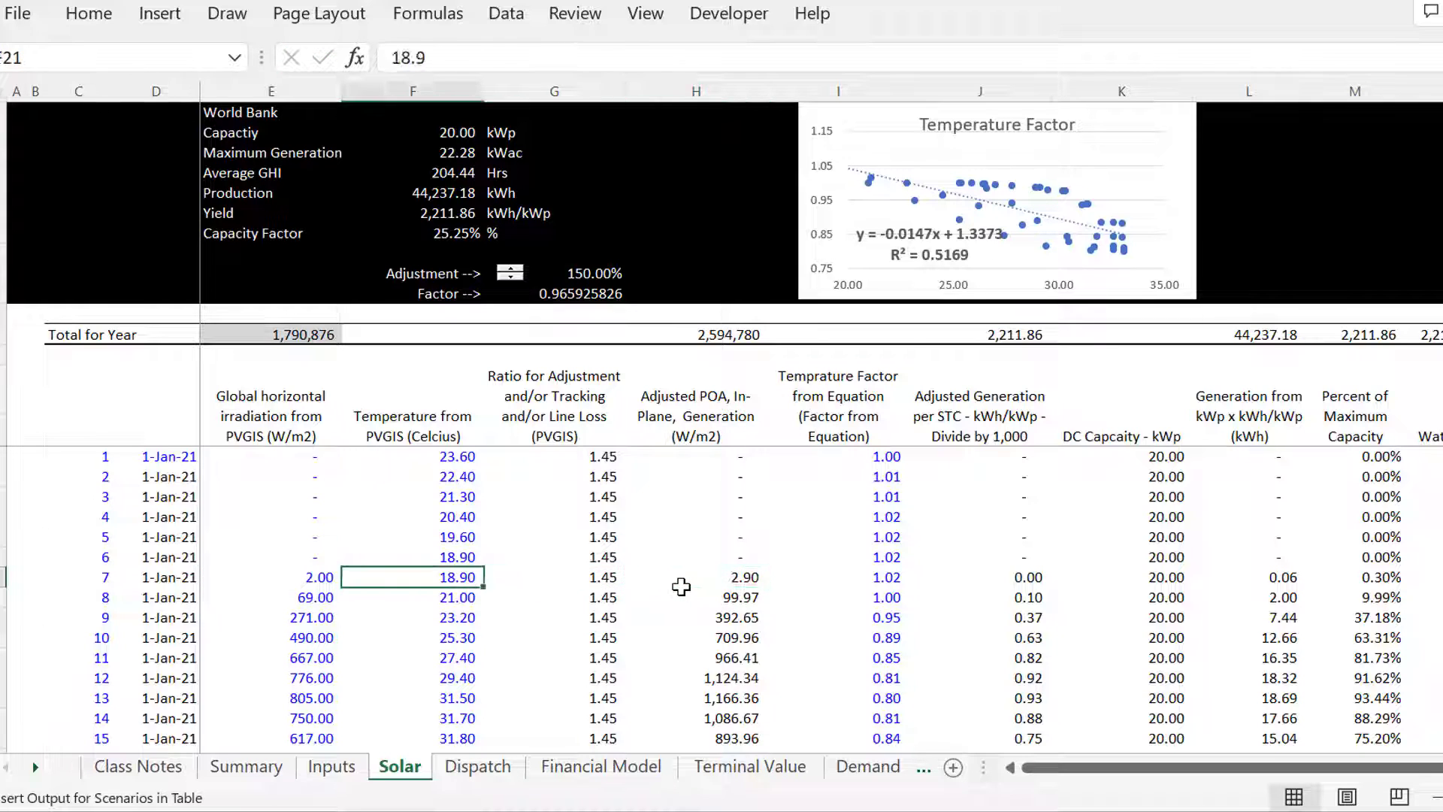
Examine the hourly temperature factors from the equation across the 1 January rows.
{"action": "key", "text": "Right"}
{"action": "key", "text": "Right"}
{"action": "key", "text": "Right"}
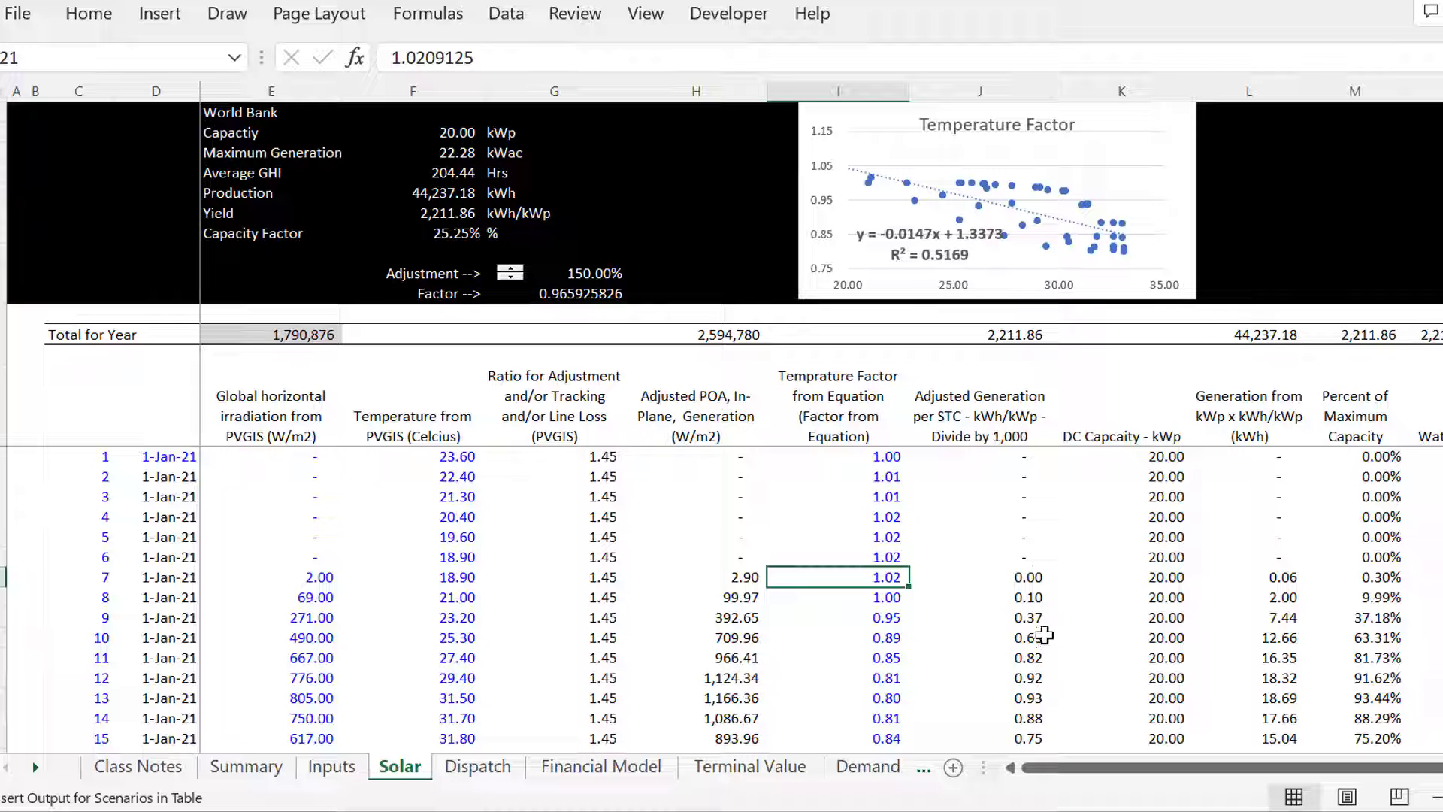
{"action": "key", "text": "Down"}
{"action": "key", "text": "Down"}
{"action": "key", "text": "Down"}
{"action": "key", "text": "Down"}
{"action": "key", "text": "Down"}
{"action": "key", "text": "Down"}
{"action": "key", "text": "Down"}
{"action": "key", "text": "Down"}
{"action": "key", "text": "Down"}
{"action": "key", "text": "Down"}
{"action": "key", "text": "Down"}
{"action": "key", "text": "Down"}
{"action": "key", "text": "Down"}
{"action": "key", "text": "Down"}
{"action": "key", "text": "Down"}
{"action": "key", "text": "Down"}
{"action": "key", "text": "Down"}
{"action": "key", "text": "Down"}
{"action": "key", "text": "Down"}
{"action": "key", "text": "Down"}
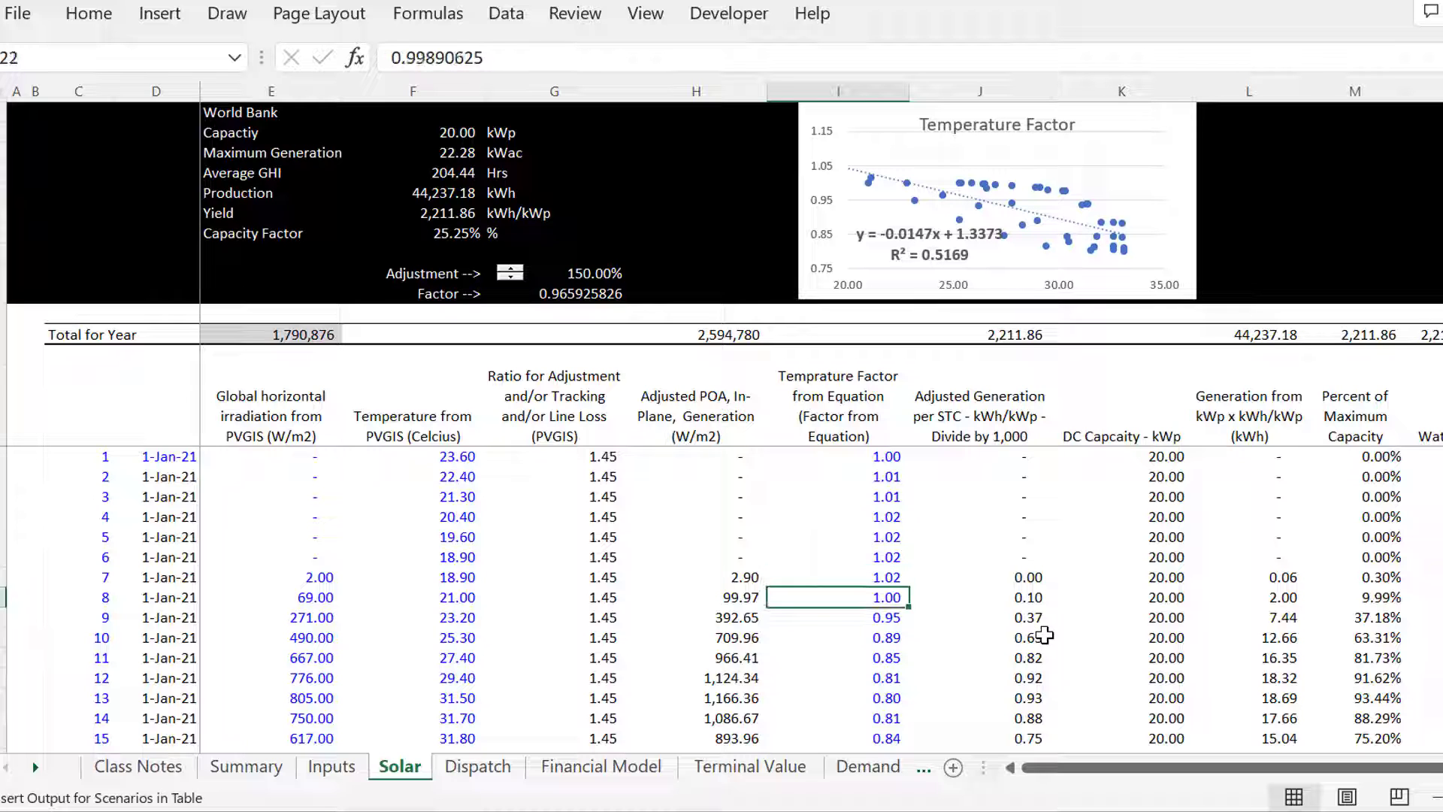
{"action": "key", "text": "Up"}
{"action": "key", "text": "Up"}
{"action": "key", "text": "Up"}
{"action": "key", "text": "Up"}
{"action": "key", "text": "Up"}
{"action": "key", "text": "Up"}
{"action": "key", "text": "Up"}
{"action": "key", "text": "Up"}
{"action": "key", "text": "Up"}
{"action": "key", "text": "Up"}
{"action": "key", "text": "Up"}
{"action": "key", "text": "Up"}
{"action": "key", "text": "Up"}
{"action": "key", "text": "Up"}
{"action": "key", "text": "Up"}
{"action": "key", "text": "Up"}
{"action": "key", "text": "Up"}
{"action": "key", "text": "Up"}
{"action": "key", "text": "Up"}
{"action": "key", "text": "Up"}
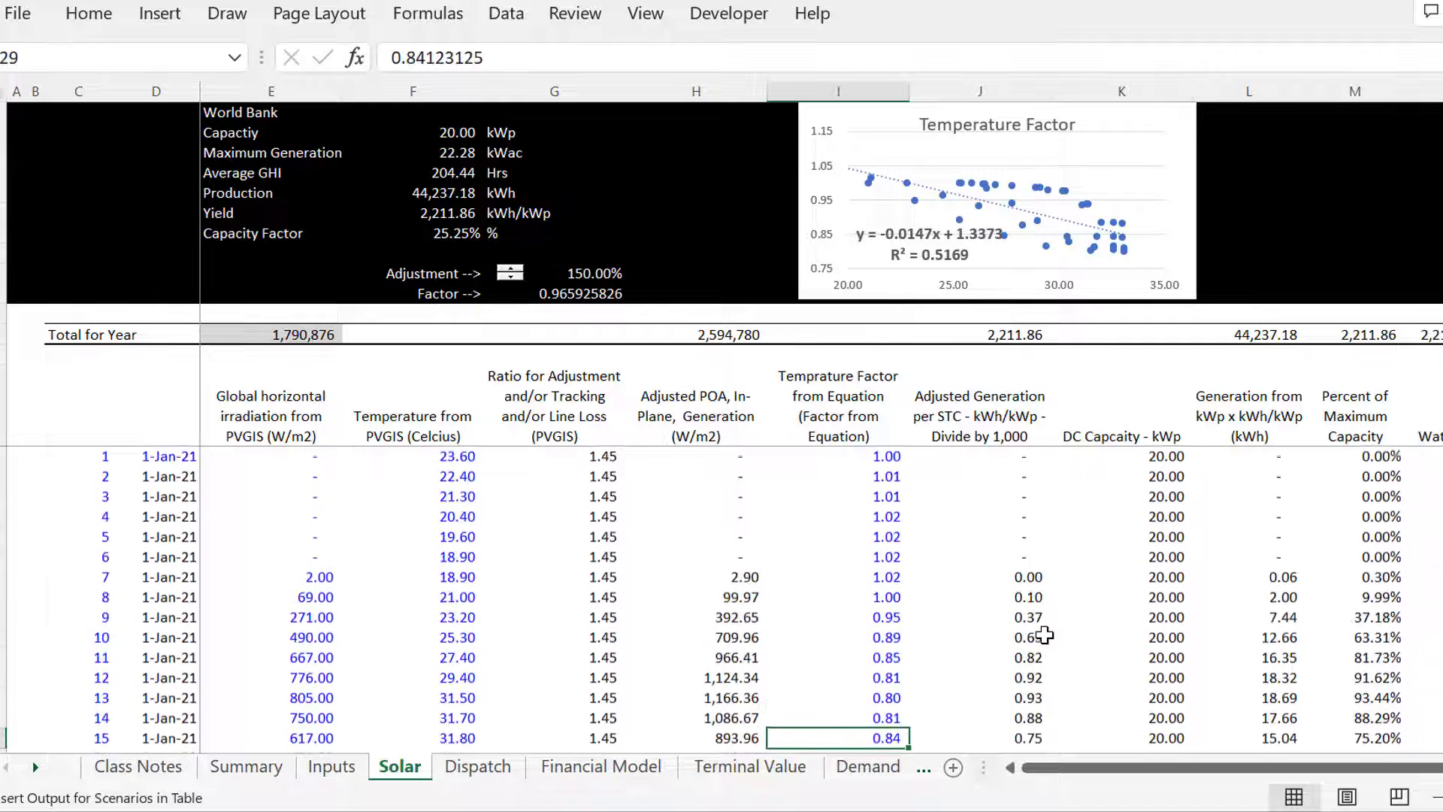
Examine the formulas for adjusted generation per STC and percent of maximum capacity in the 1 January rows.
{"action": "key", "text": "Right"}
{"action": "key", "text": "Right"}
{"action": "key", "text": "Left"}
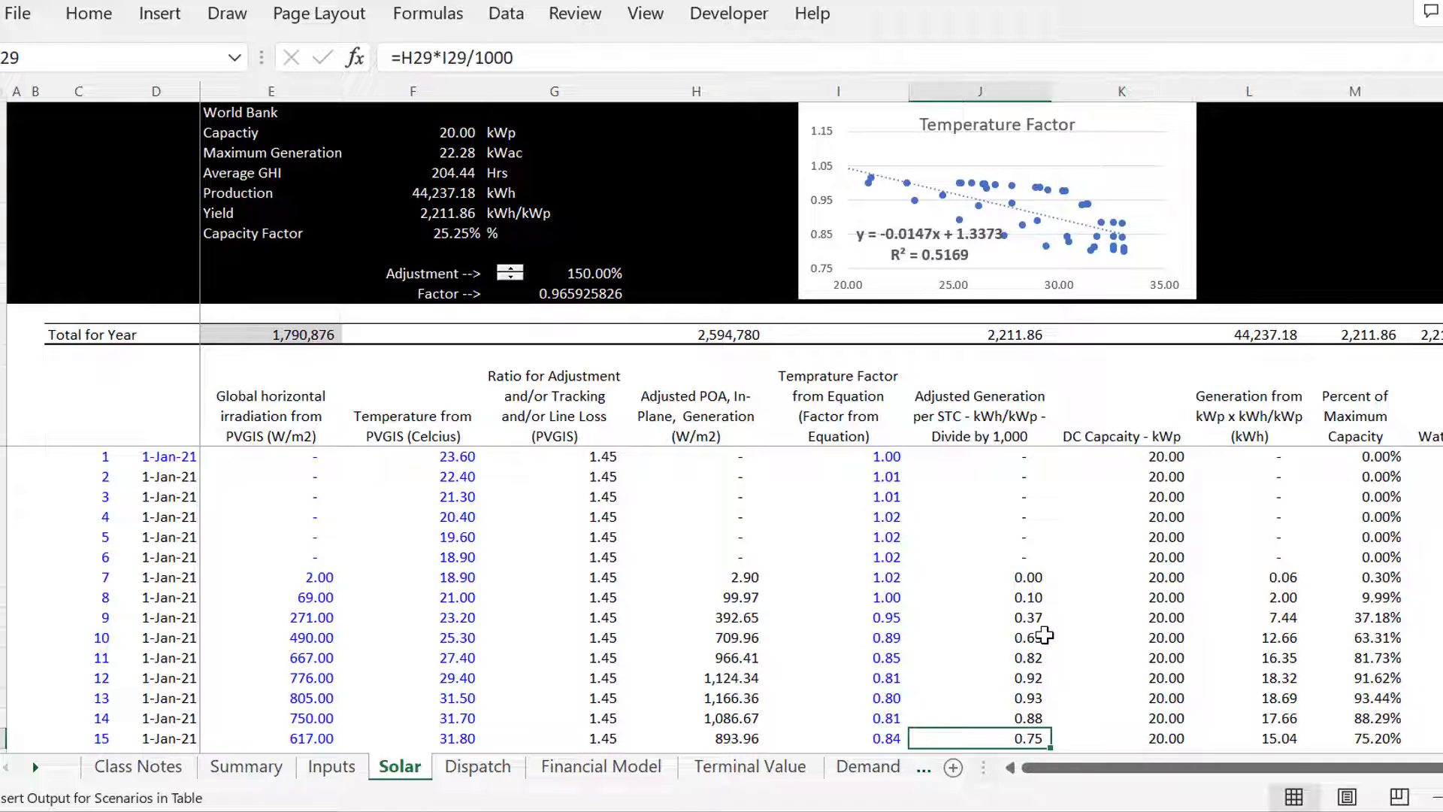
{"action": "key", "text": "Right"}
{"action": "key", "text": "Right"}
{"action": "key", "text": "Right"}
{"action": "key", "text": "Up"}
{"action": "key", "text": "Up"}
{"action": "key", "text": "Up"}
{"action": "key", "text": "Up"}
{"action": "key", "text": "Up"}
{"action": "key", "text": "Up"}
{"action": "key", "text": "Up"}
{"action": "key", "text": "Up"}
{"action": "key", "text": "Up"}
{"action": "key", "text": "Up"}
{"action": "key", "text": "Up"}
{"action": "key", "text": "Up"}
{"action": "key", "text": "Up"}
{"action": "key", "text": "Up"}
{"action": "key", "text": "Up"}
{"action": "key", "text": "Up"}
{"action": "key", "text": "Up"}
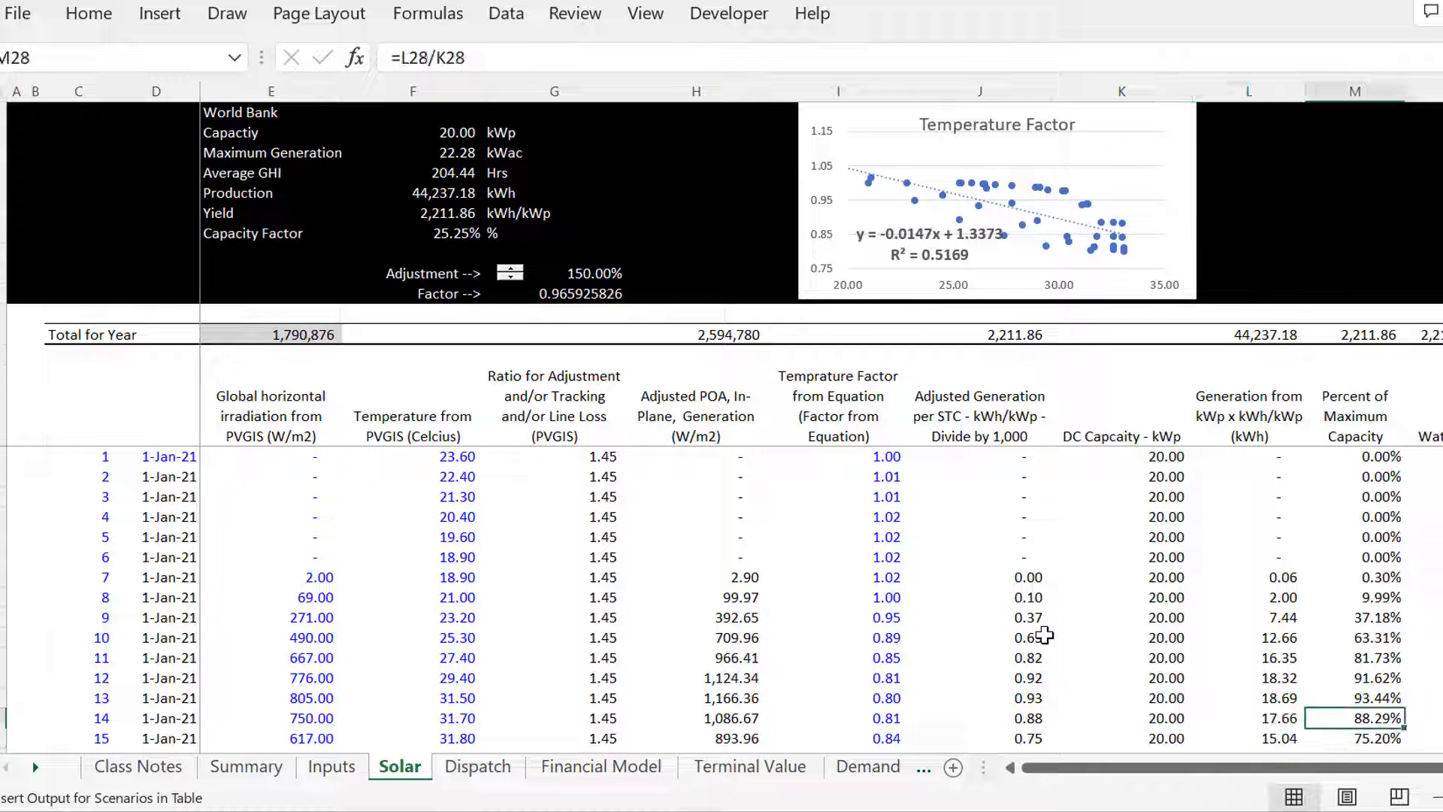
{"action": "key", "text": "Down"}
{"action": "key", "text": "Down"}
{"action": "key", "text": "Down"}
{"action": "key", "text": "Down"}
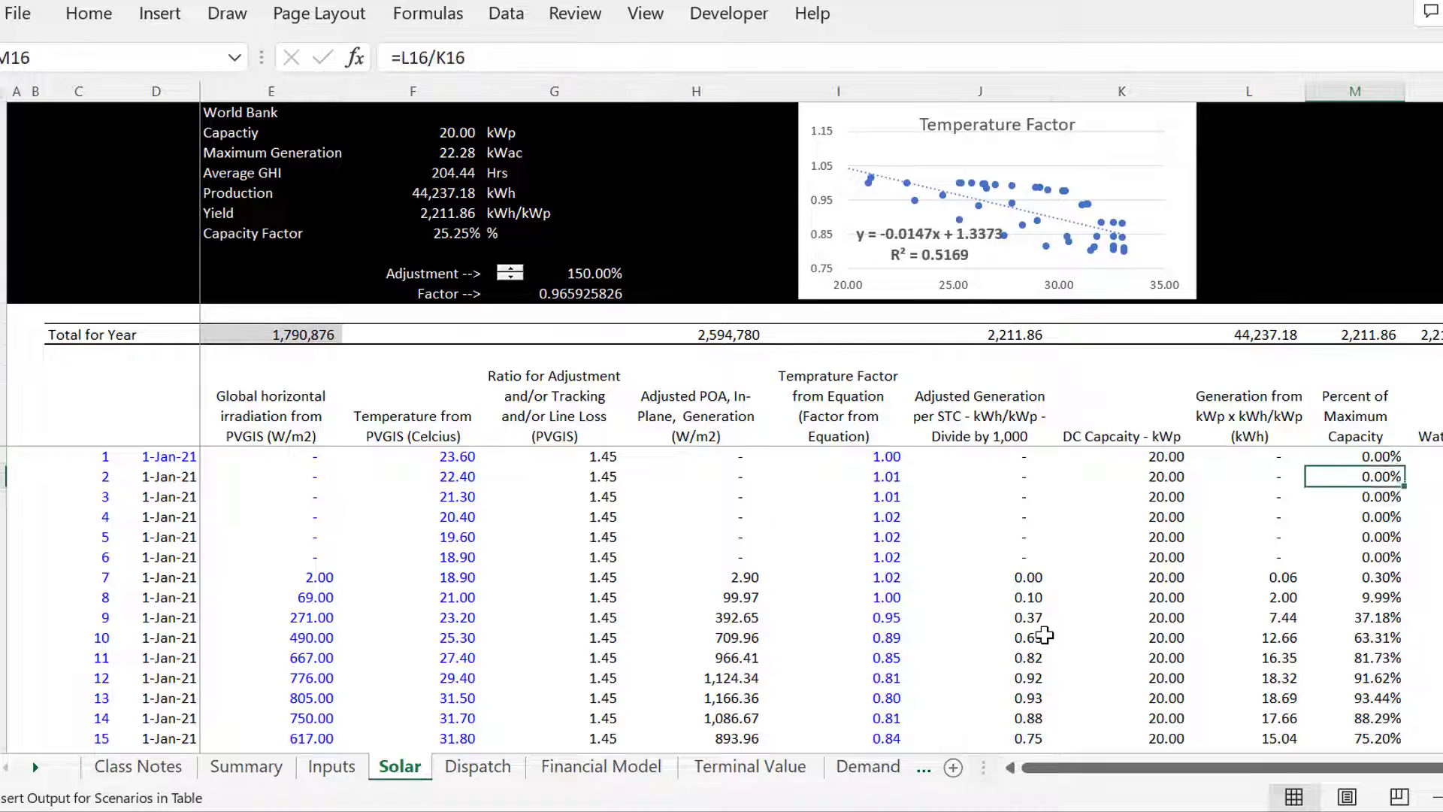
Select the full year of hourly percent of maximum capacity values to check their average.
{"action": "key", "text": "Up"}
{"action": "key", "text": "Up"}
{"action": "key", "text": "Down"}
{"action": "key", "text": "ctrl+shift+Down"}
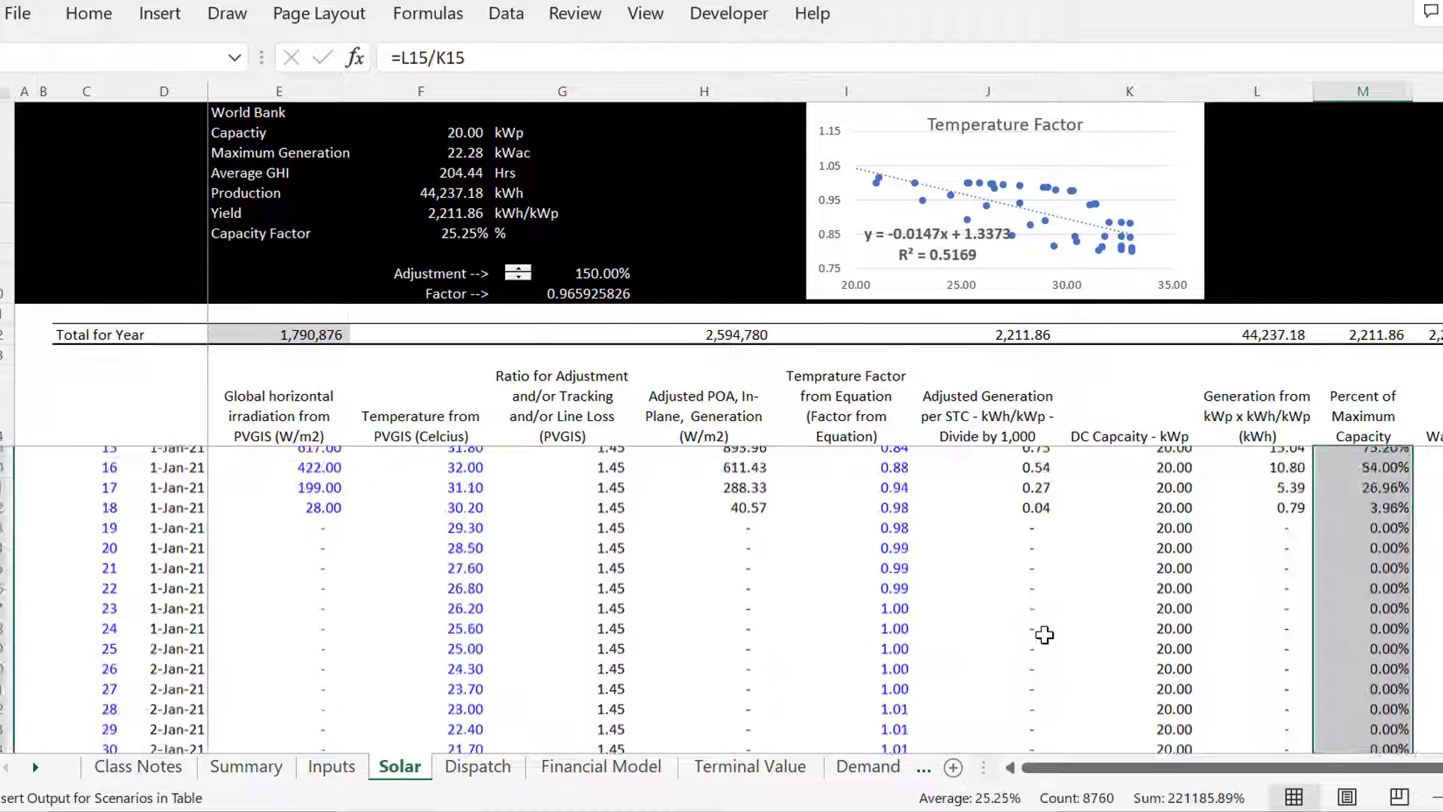
{"action": "key", "text": "Up"}
{"action": "key", "text": "Down"}
{"action": "key", "text": "Down"}
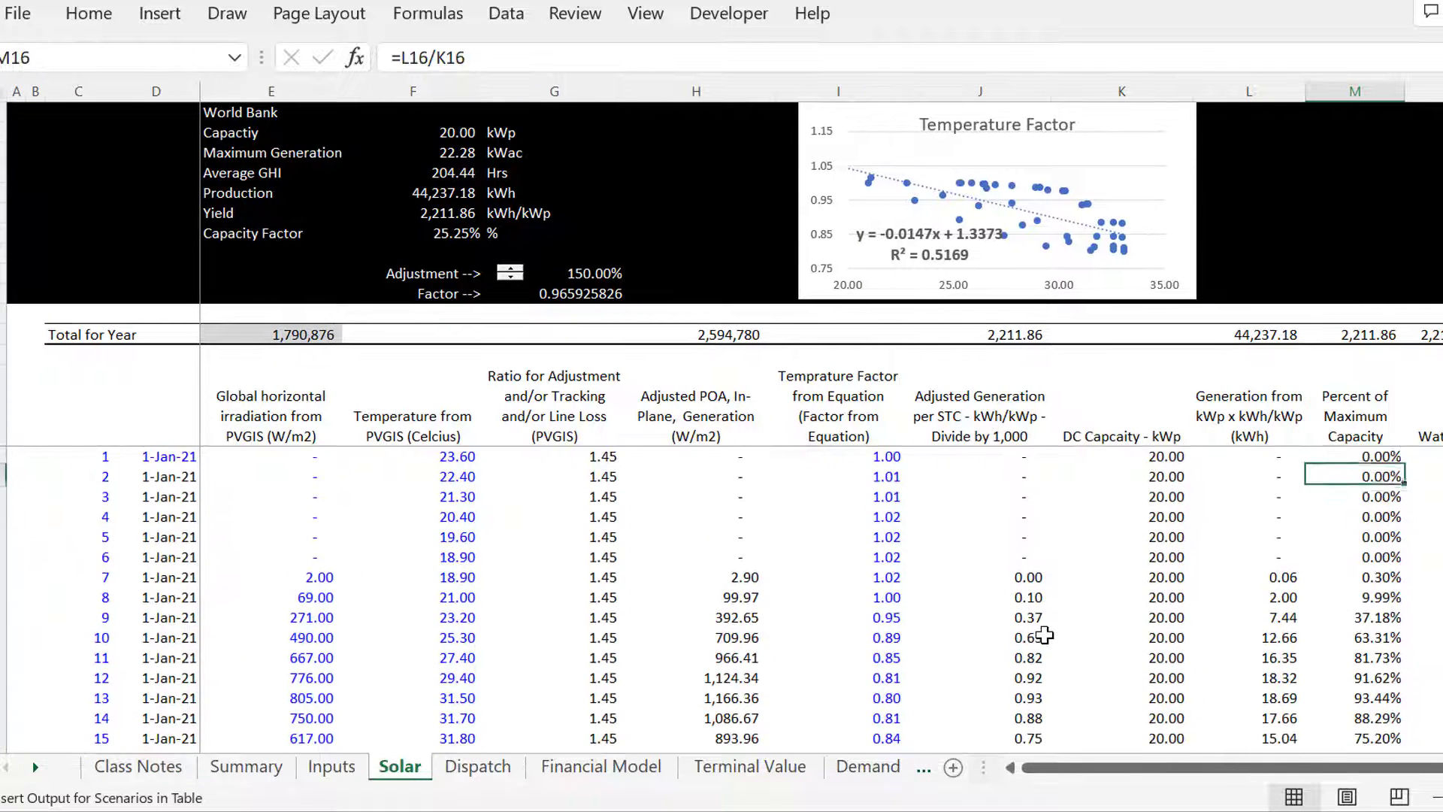
Check the capacity input in the World Bank block and the heading of the percent of maximum capacity column.
{"action": "left_click", "coordinate": [456, 136]}
{"action": "key", "text": "Left"}
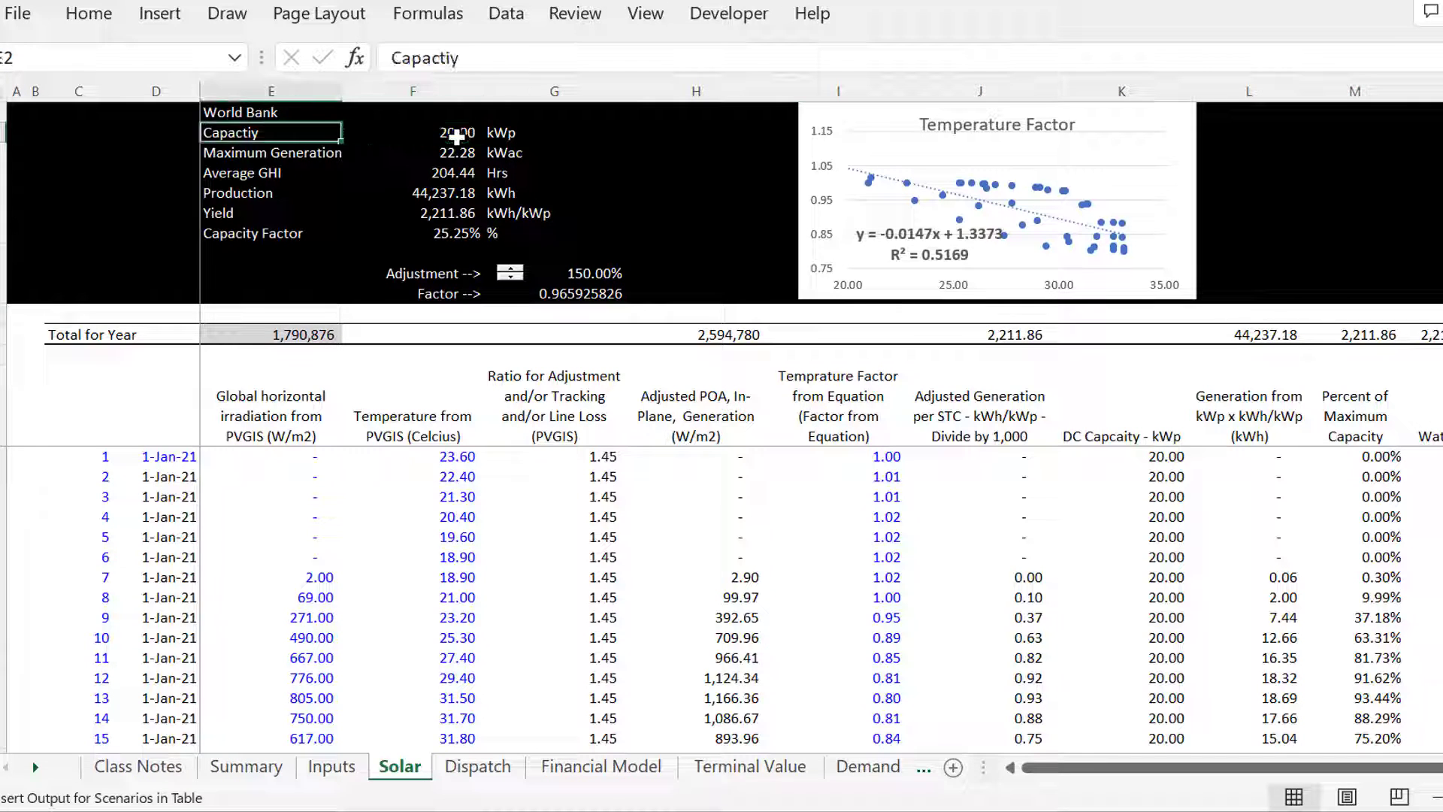
{"action": "key", "text": "Right"}
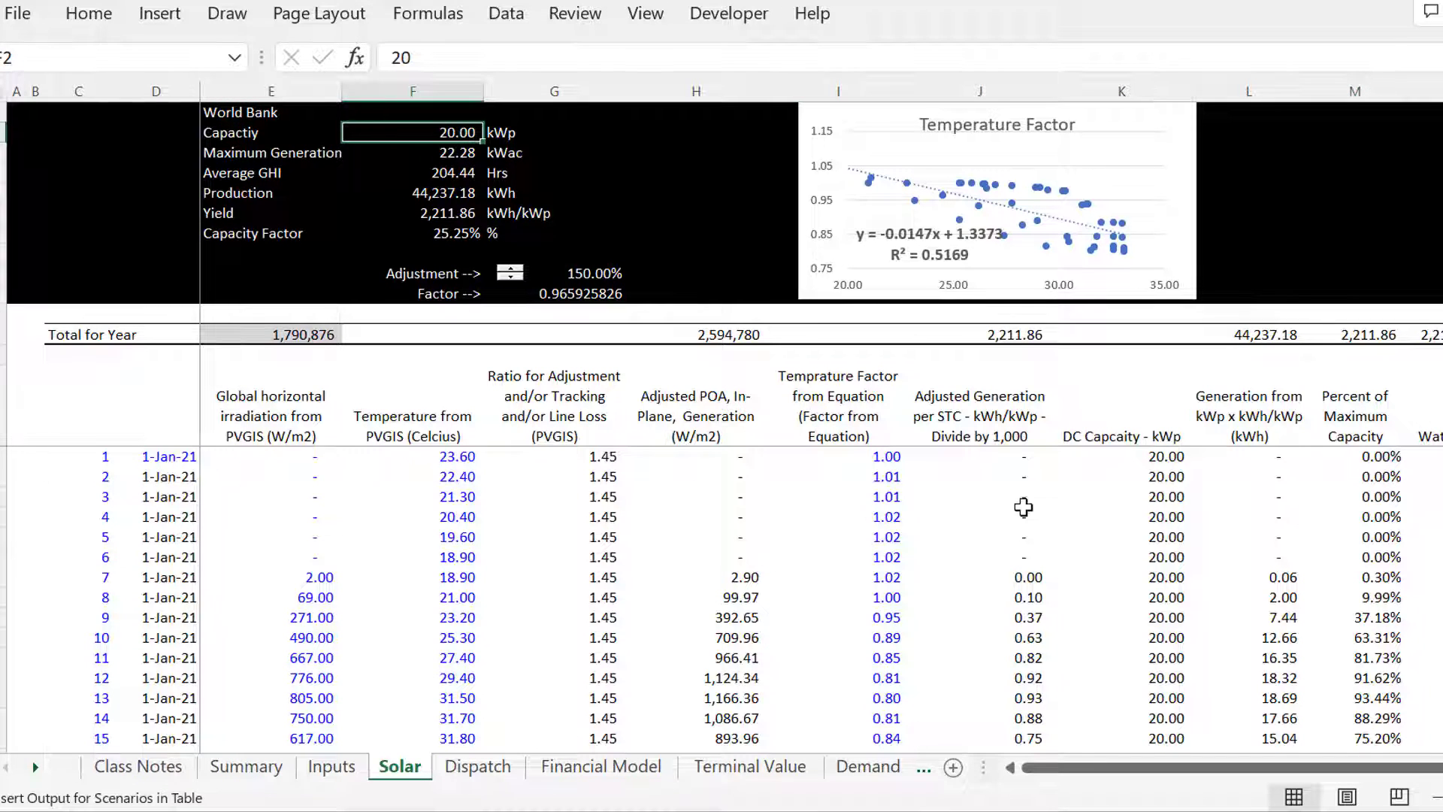
{"action": "left_click", "coordinate": [1325, 470]}
{"action": "key", "text": "Up"}
{"action": "key", "text": "Up"}
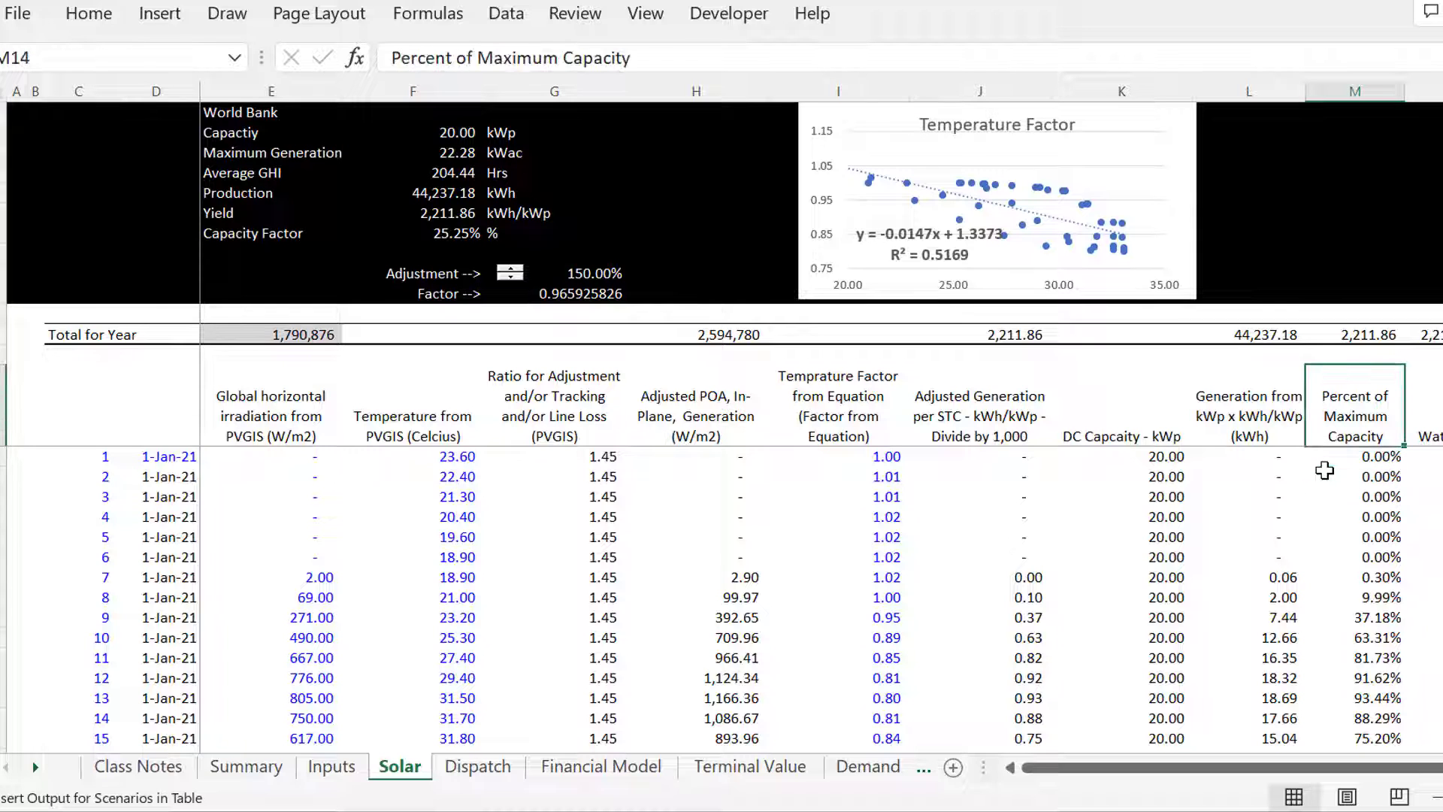
Examine the hourly percent of maximum capacity values across the 1 to 3 January rows.
{"action": "key", "text": "Down"}
{"action": "key", "text": "Down"}
{"action": "key", "text": "Down"}
{"action": "key", "text": "Down"}
{"action": "key", "text": "Down"}
{"action": "key", "text": "Down"}
{"action": "key", "text": "Down"}
{"action": "key", "text": "Down"}
{"action": "key", "text": "Down"}
{"action": "key", "text": "Down"}
{"action": "key", "text": "Down"}
{"action": "key", "text": "Down"}
{"action": "key", "text": "Down"}
{"action": "key", "text": "Down"}
{"action": "key", "text": "Down"}
{"action": "key", "text": "Down"}
{"action": "key", "text": "Down"}
{"action": "key", "text": "Down"}
{"action": "key", "text": "Down"}
{"action": "key", "text": "Down"}
{"action": "key", "text": "Down"}
{"action": "key", "text": "Down"}
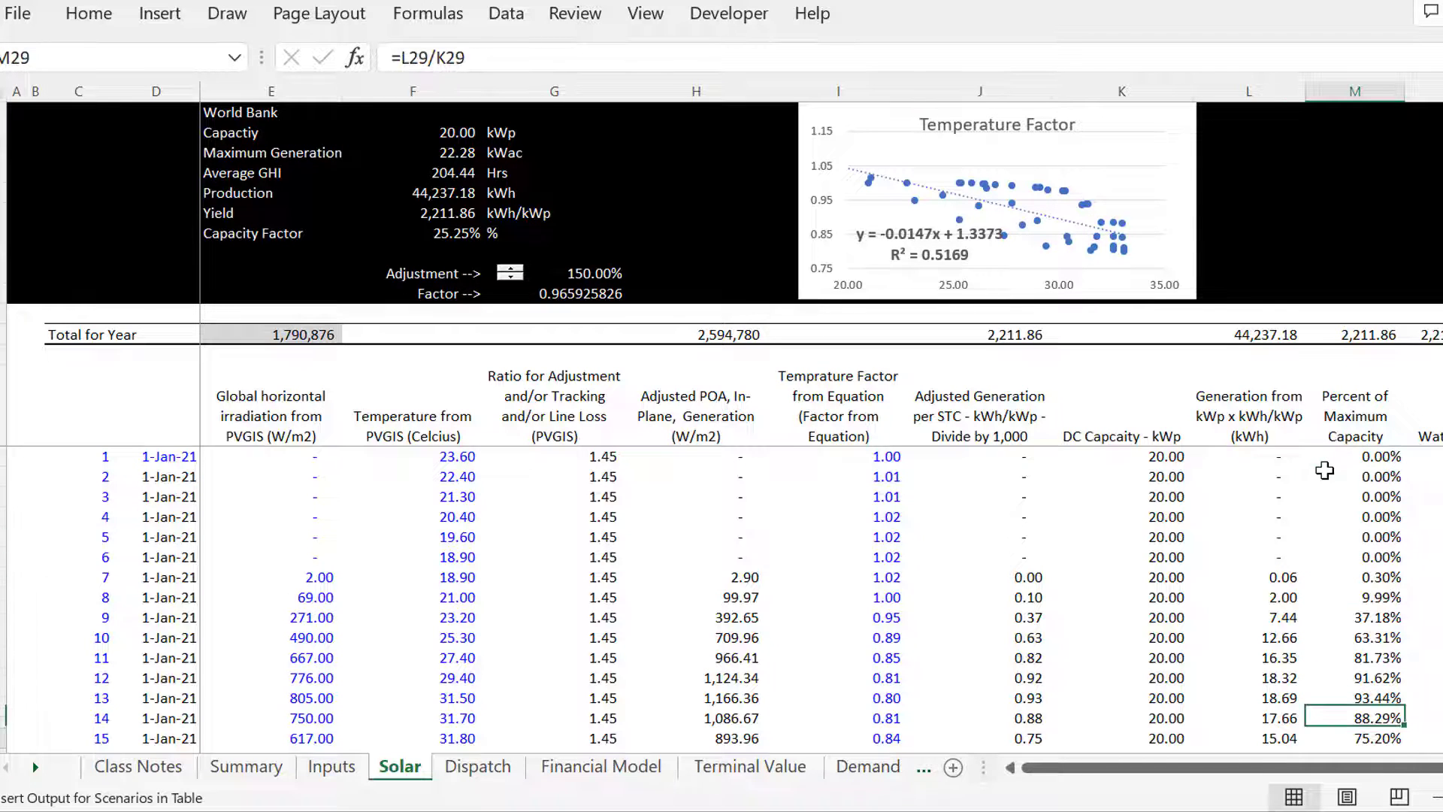
{"action": "key", "text": "Down"}
{"action": "key", "text": "Down"}
{"action": "key", "text": "Down"}
{"action": "key", "text": "Down"}
{"action": "key", "text": "Down"}
{"action": "key", "text": "Down"}
{"action": "key", "text": "Down"}
{"action": "key", "text": "Down"}
{"action": "key", "text": "Down"}
{"action": "key", "text": "Down"}
{"action": "key", "text": "Down"}
{"action": "key", "text": "Down"}
{"action": "key", "text": "Down"}
{"action": "key", "text": "Down"}
{"action": "key", "text": "Down"}
{"action": "key", "text": "Down"}
{"action": "key", "text": "Down"}
{"action": "key", "text": "Down"}
{"action": "key", "text": "Down"}
{"action": "key", "text": "Down"}
{"action": "key", "text": "Up"}
{"action": "key", "text": "Up"}
{"action": "key", "text": "Up"}
{"action": "key", "text": "Up"}
{"action": "key", "text": "Up"}
{"action": "key", "text": "Up"}
{"action": "key", "text": "Up"}
{"action": "key", "text": "Up"}
{"action": "key", "text": "Up"}
{"action": "key", "text": "Up"}
{"action": "key", "text": "Up"}
{"action": "key", "text": "Up"}
{"action": "key", "text": "Up"}
{"action": "key", "text": "Up"}
{"action": "key", "text": "Up"}
{"action": "key", "text": "Up"}
{"action": "key", "text": "Up"}
{"action": "key", "text": "Up"}
{"action": "key", "text": "Up"}
{"action": "key", "text": "Up"}
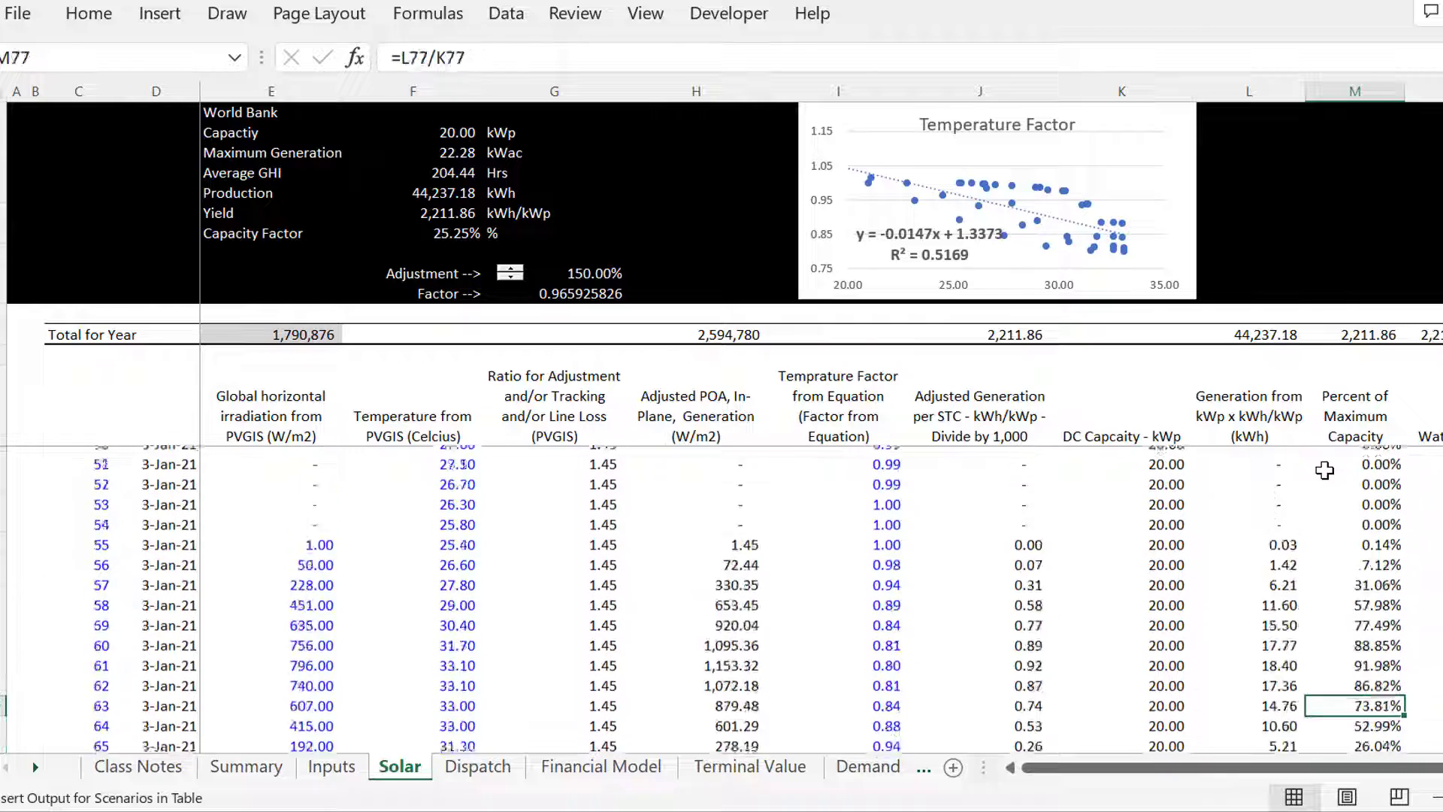
Examine the hour 0 load profile lookup formula on the Dispatch sheet.
{"action": "key", "text": "ctrl+Page_Down"}
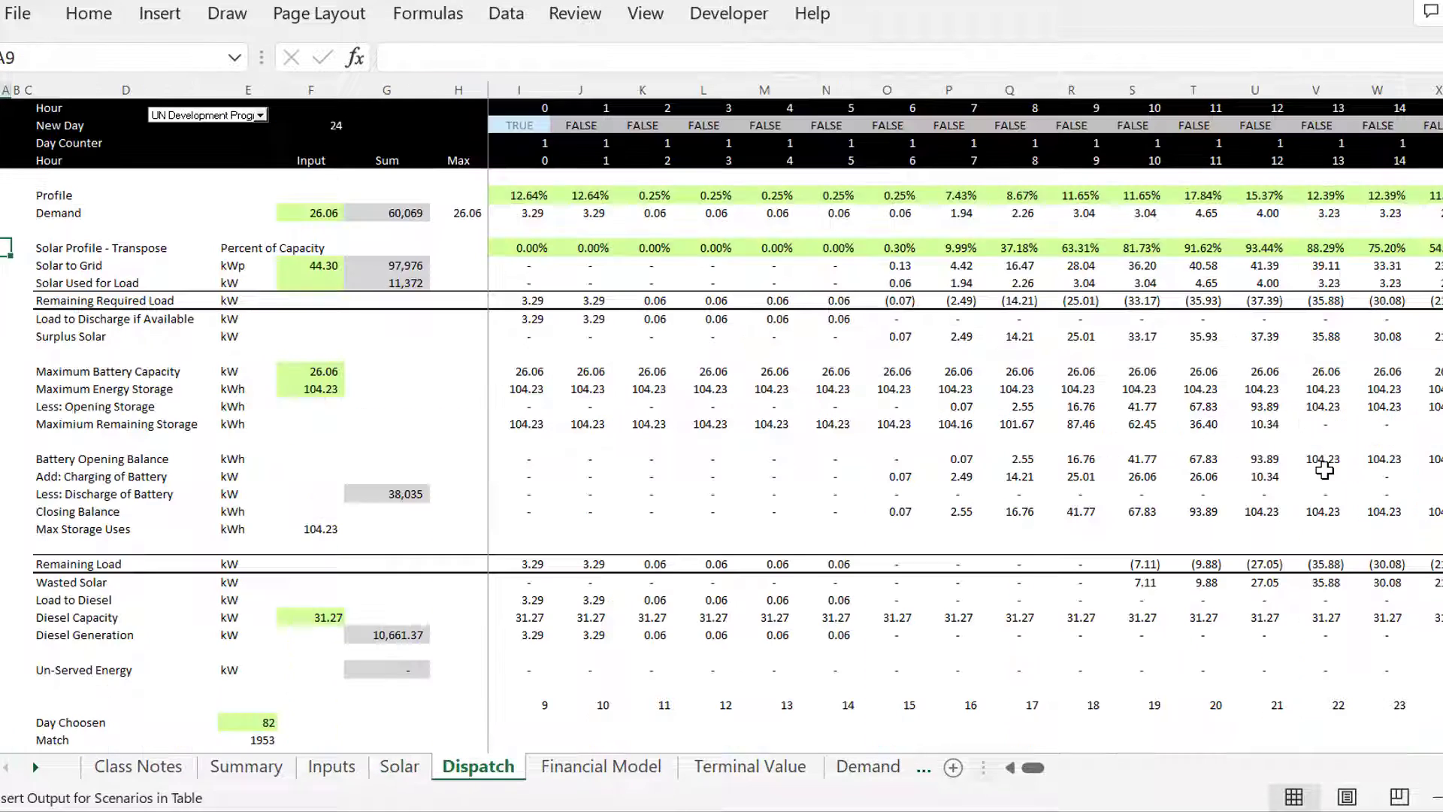
{"action": "key", "text": "Up"}
{"action": "key", "text": "Up"}
{"action": "key", "text": "Up"}
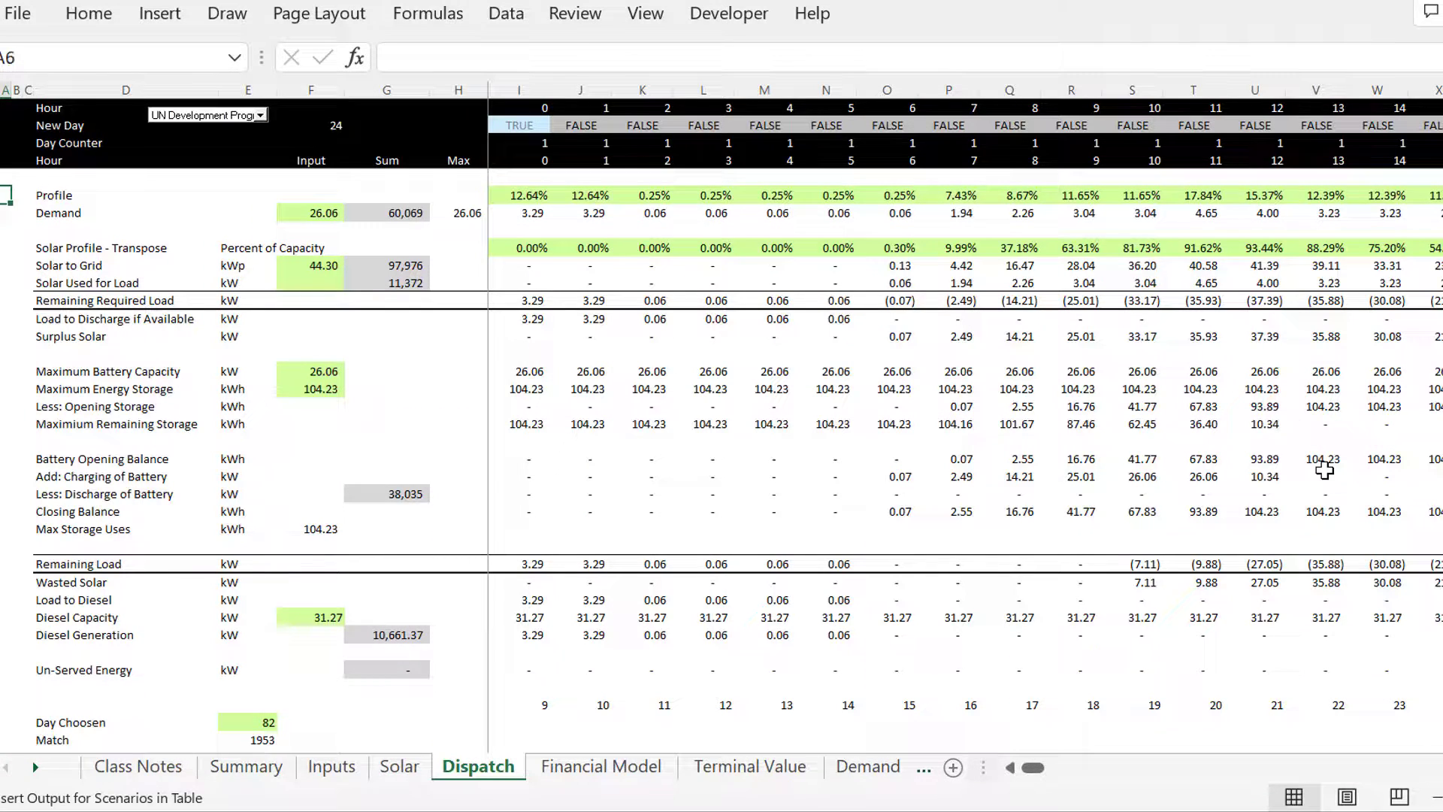
{"action": "key", "text": "Right"}
{"action": "key", "text": "Right"}
{"action": "key", "text": "Right"}
{"action": "key", "text": "Right"}
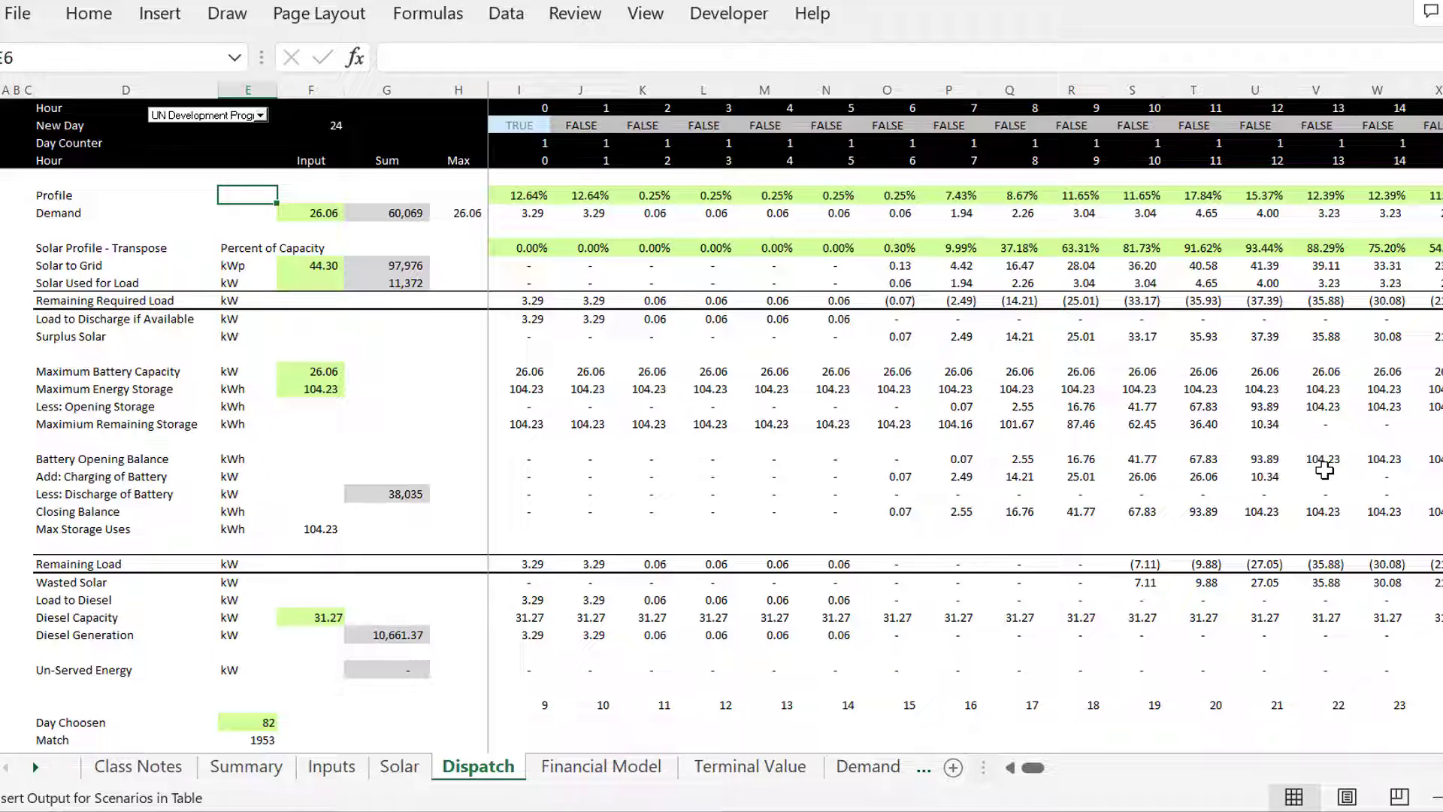
{"action": "key", "text": "Right"}
{"action": "key", "text": "Right"}
{"action": "key", "text": "Right"}
{"action": "key", "text": "Right"}
{"action": "key", "text": "Right"}
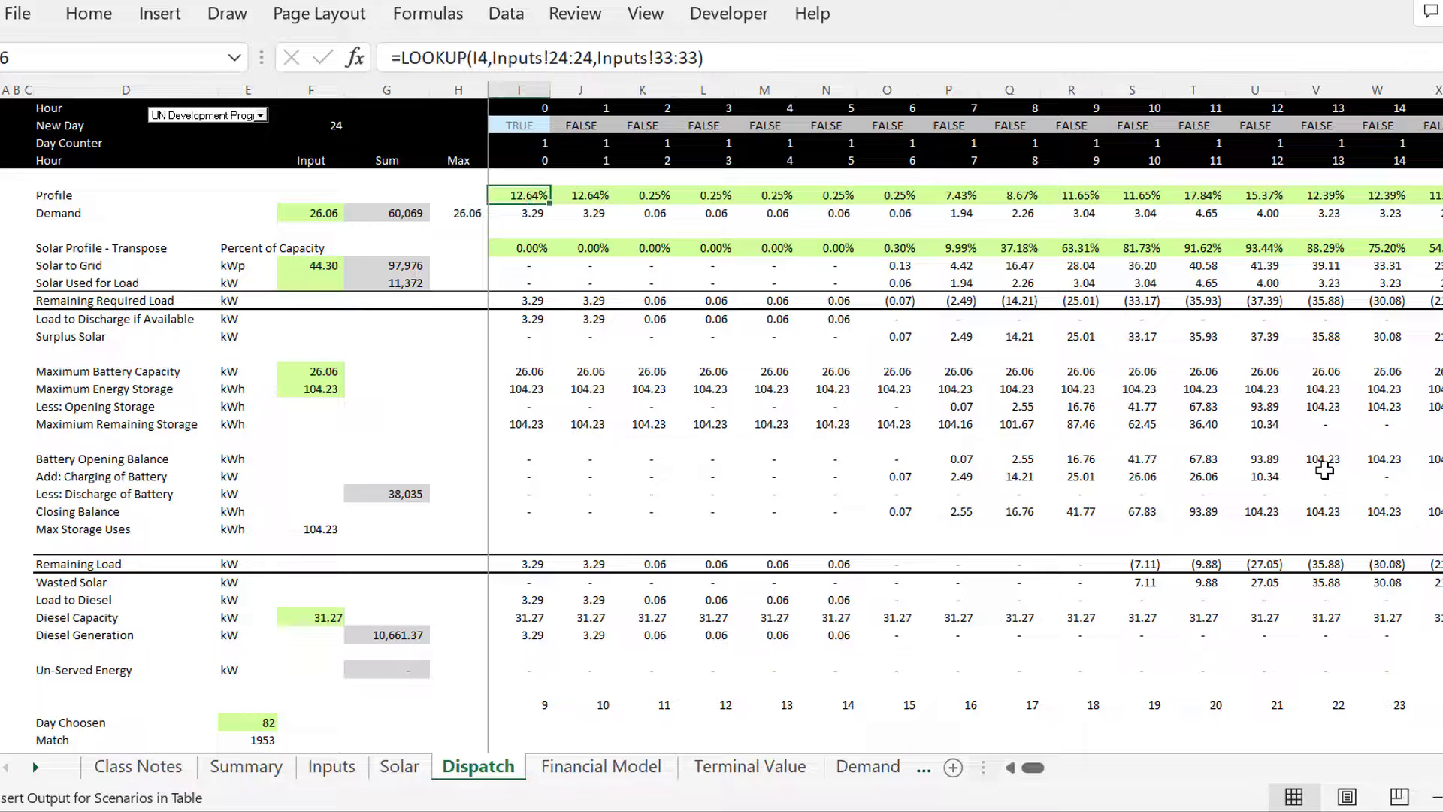
Examine the All Up-Front Penetration inputs for 1-Jan-24 and 1-Jan-25 on the Inputs sheet.
{"action": "key", "text": "Left"}
{"action": "key", "text": "ctrl+Page_Up"}
{"action": "key", "text": "ctrl+Page_Up"}
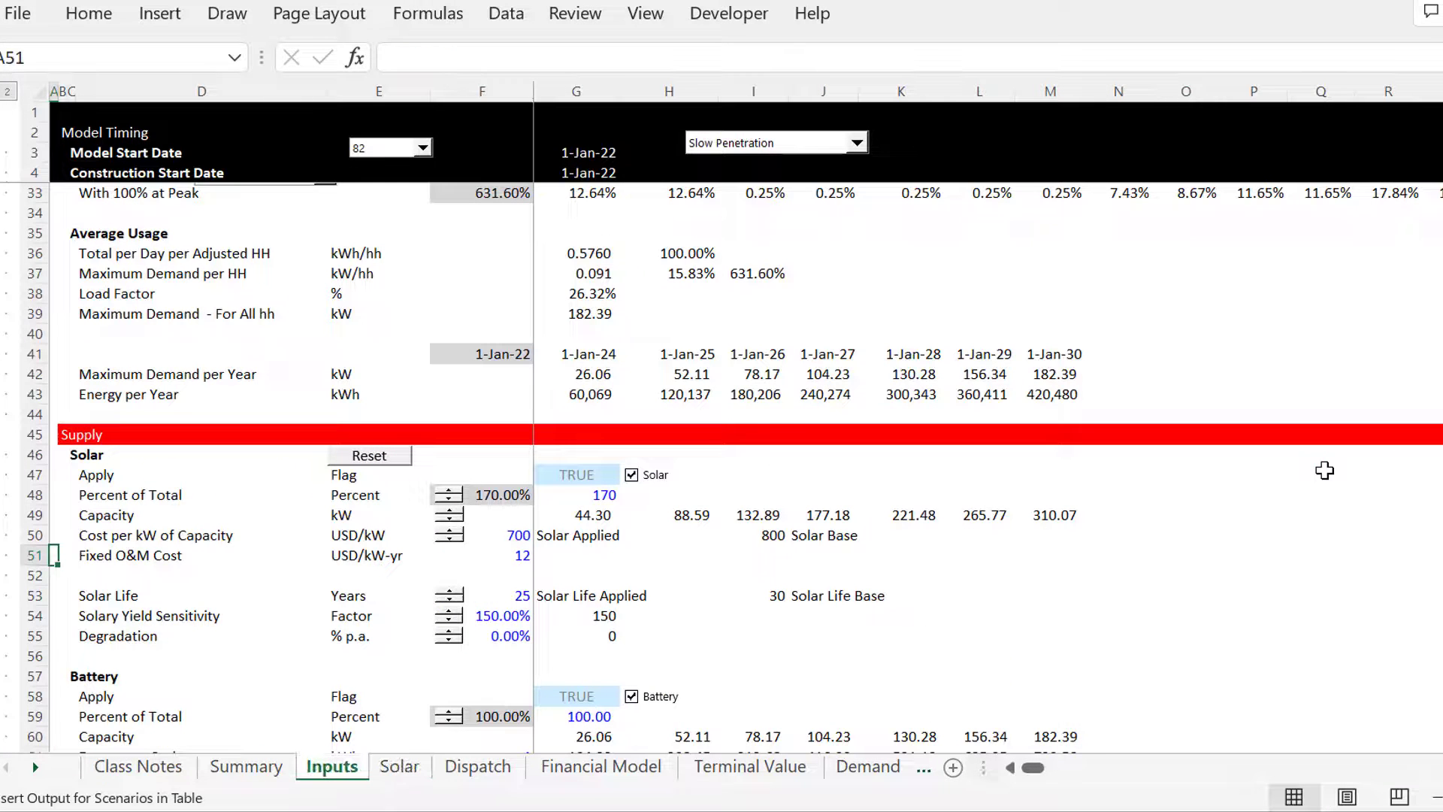
{"action": "left_click", "coordinate": [659, 394]}
{"action": "key", "text": "ctrl+bracketleft"}
{"action": "scroll", "coordinate": [660, 394], "scroll_direction": "up", "scroll_amount": 3}
{"action": "key", "text": "Up"}
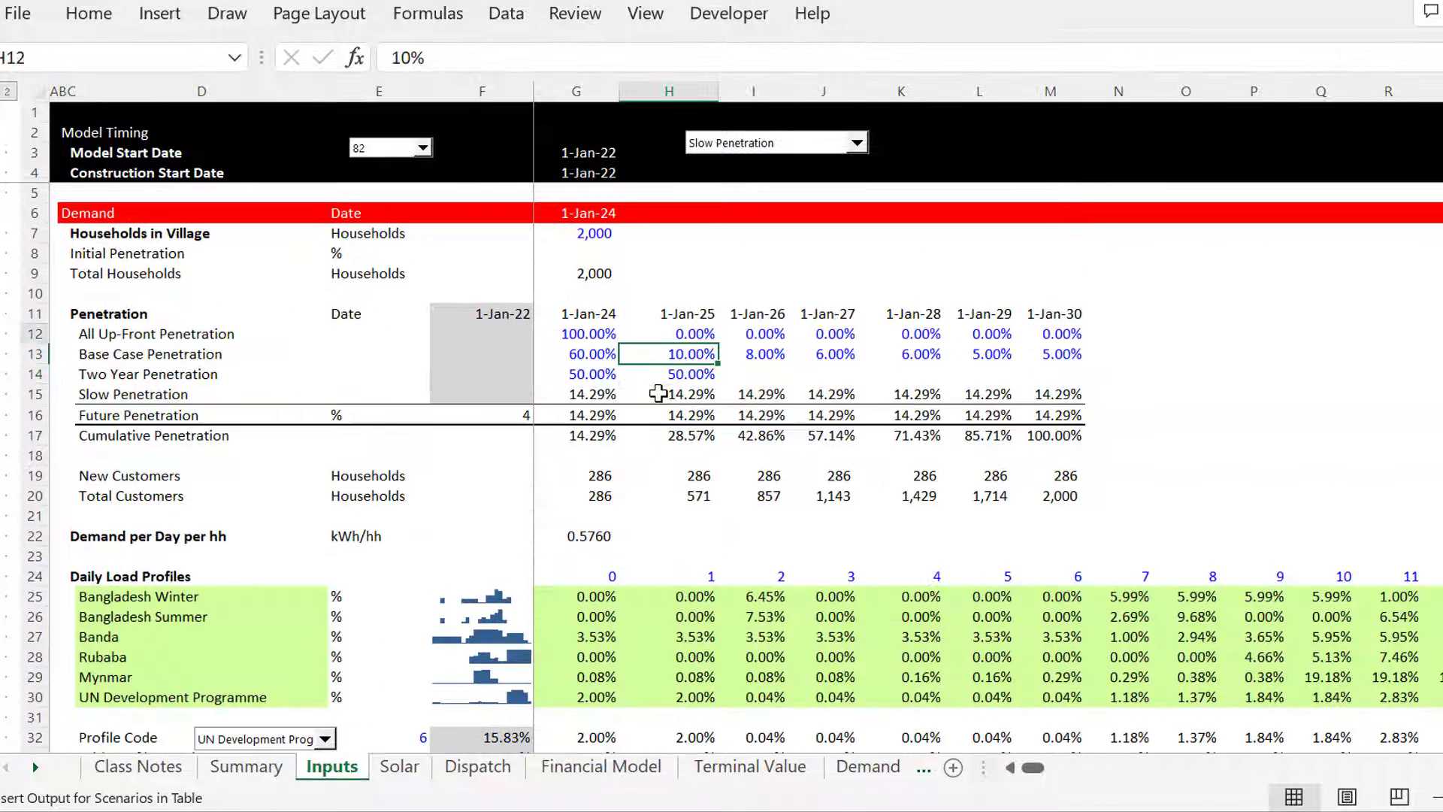
{"action": "key", "text": "Up"}
{"action": "key", "text": "Left"}
{"action": "key", "text": "Left"}
{"action": "key", "text": "Right"}
{"action": "key", "text": "Right"}
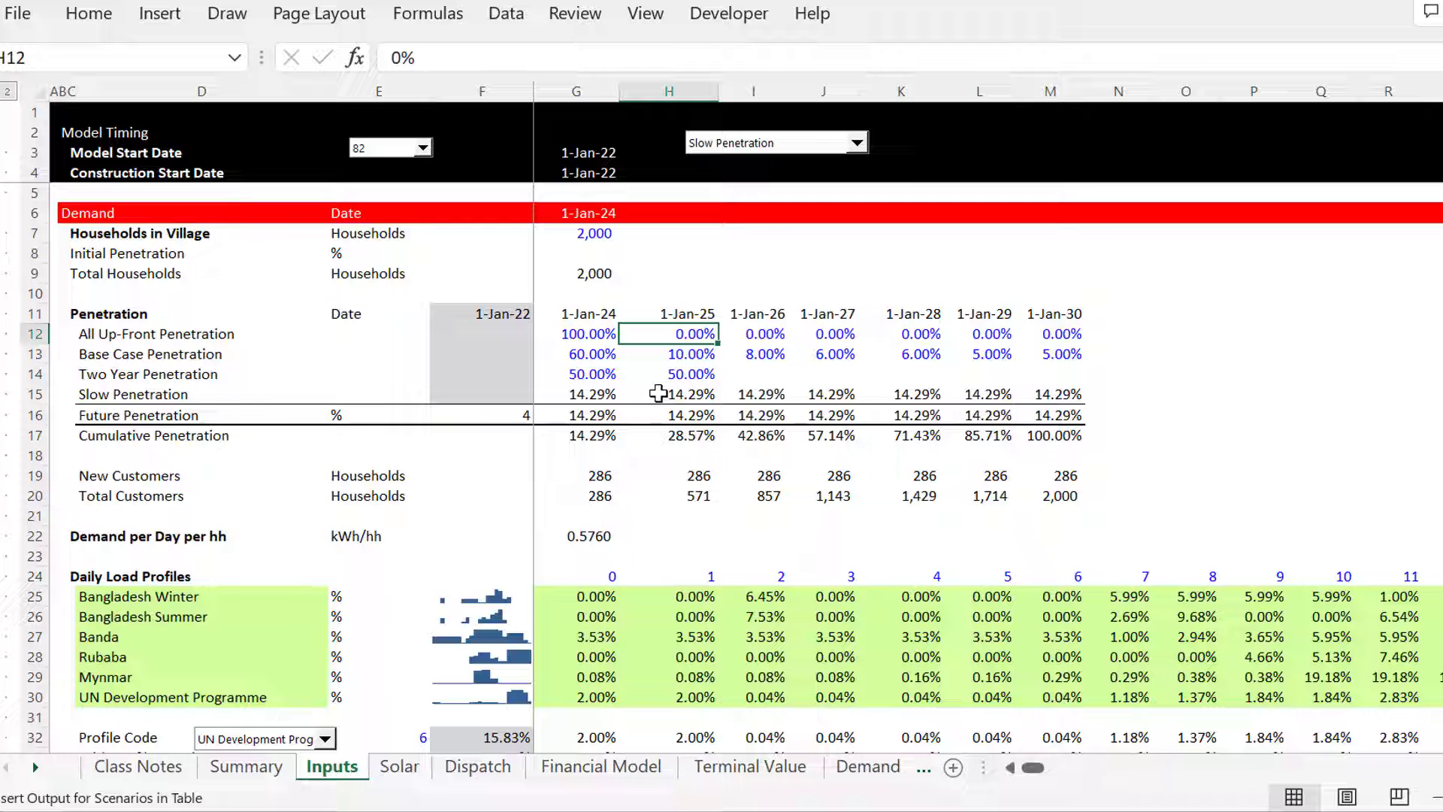
Compare the All Up-Front, Base Case and Two Year Penetration inputs for the first years.
{"action": "key", "text": "Left"}
{"action": "key", "text": "Left"}
{"action": "key", "text": "Right"}
{"action": "key", "text": "Down"}
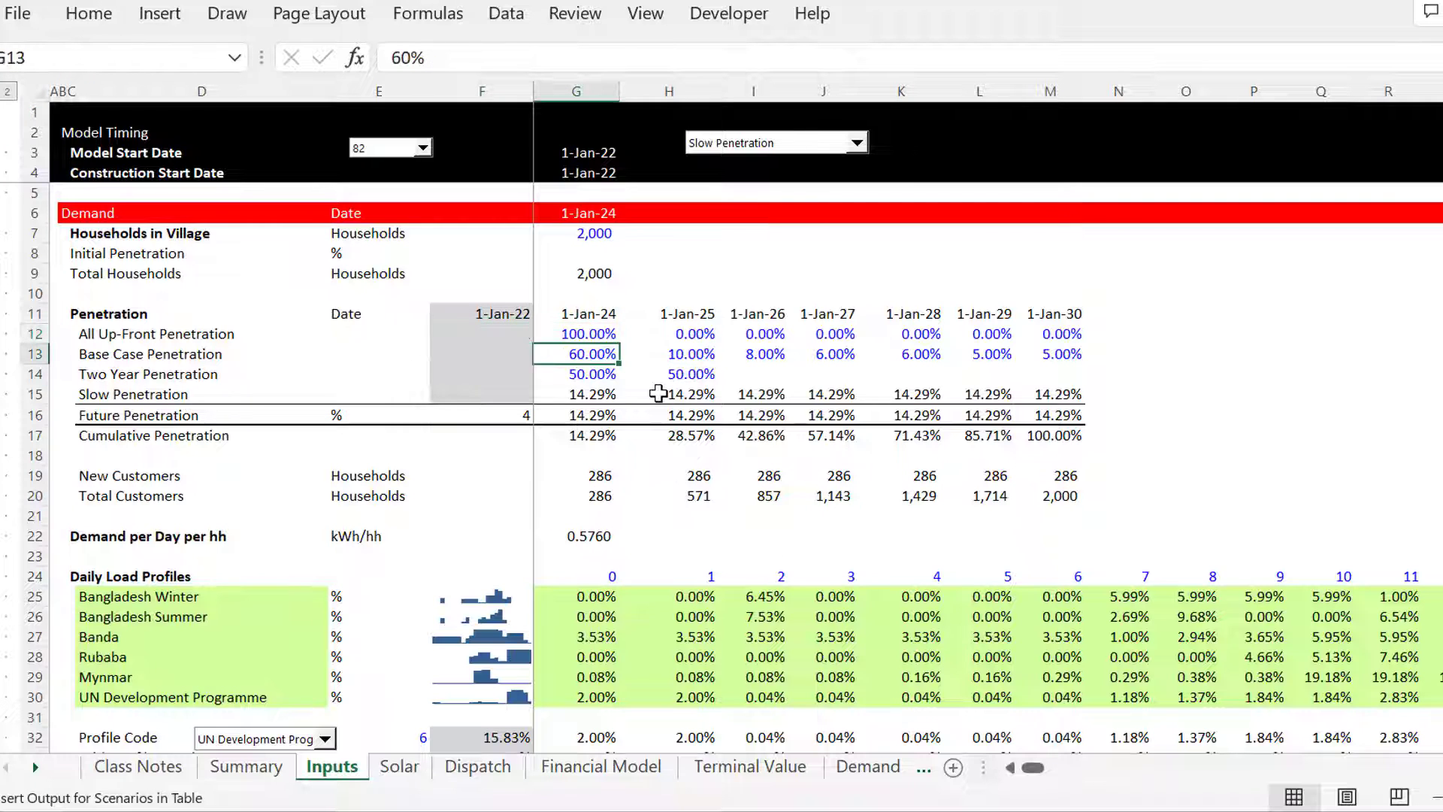
{"action": "key", "text": "Right"}
{"action": "key", "text": "Left"}
{"action": "key", "text": "Left"}
{"action": "key", "text": "Right"}
{"action": "key", "text": "Right"}
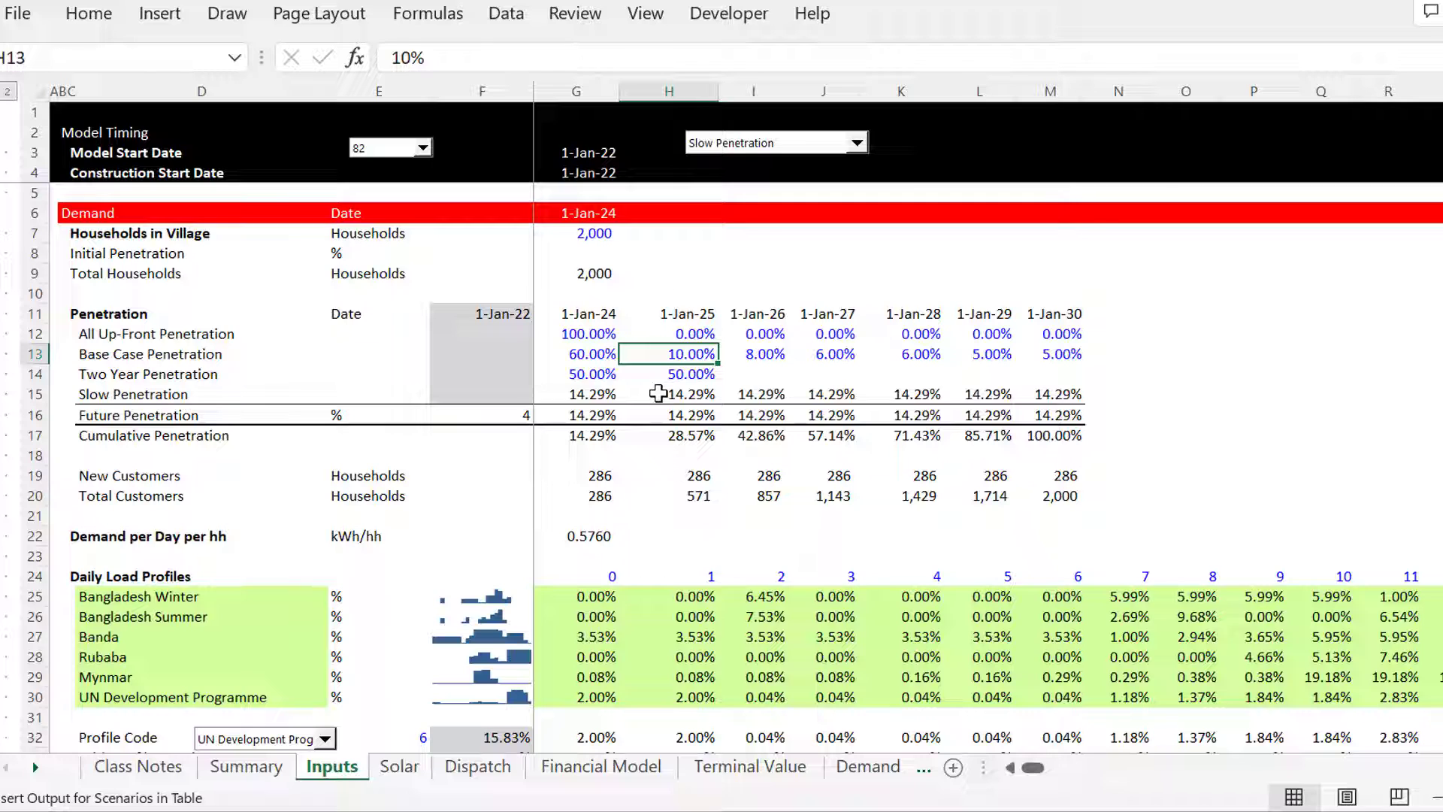
{"action": "key", "text": "Left"}
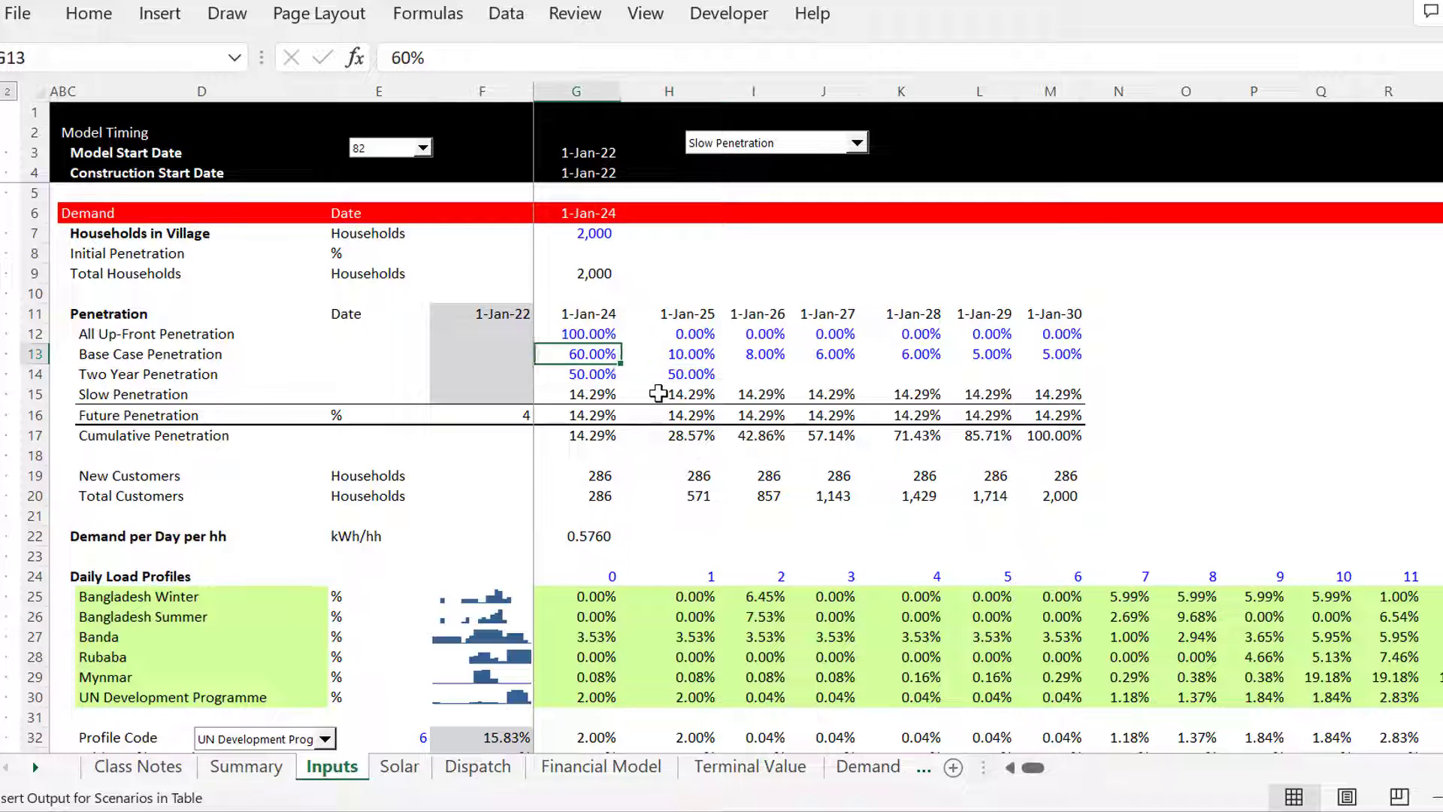
{"action": "key", "text": "Up"}
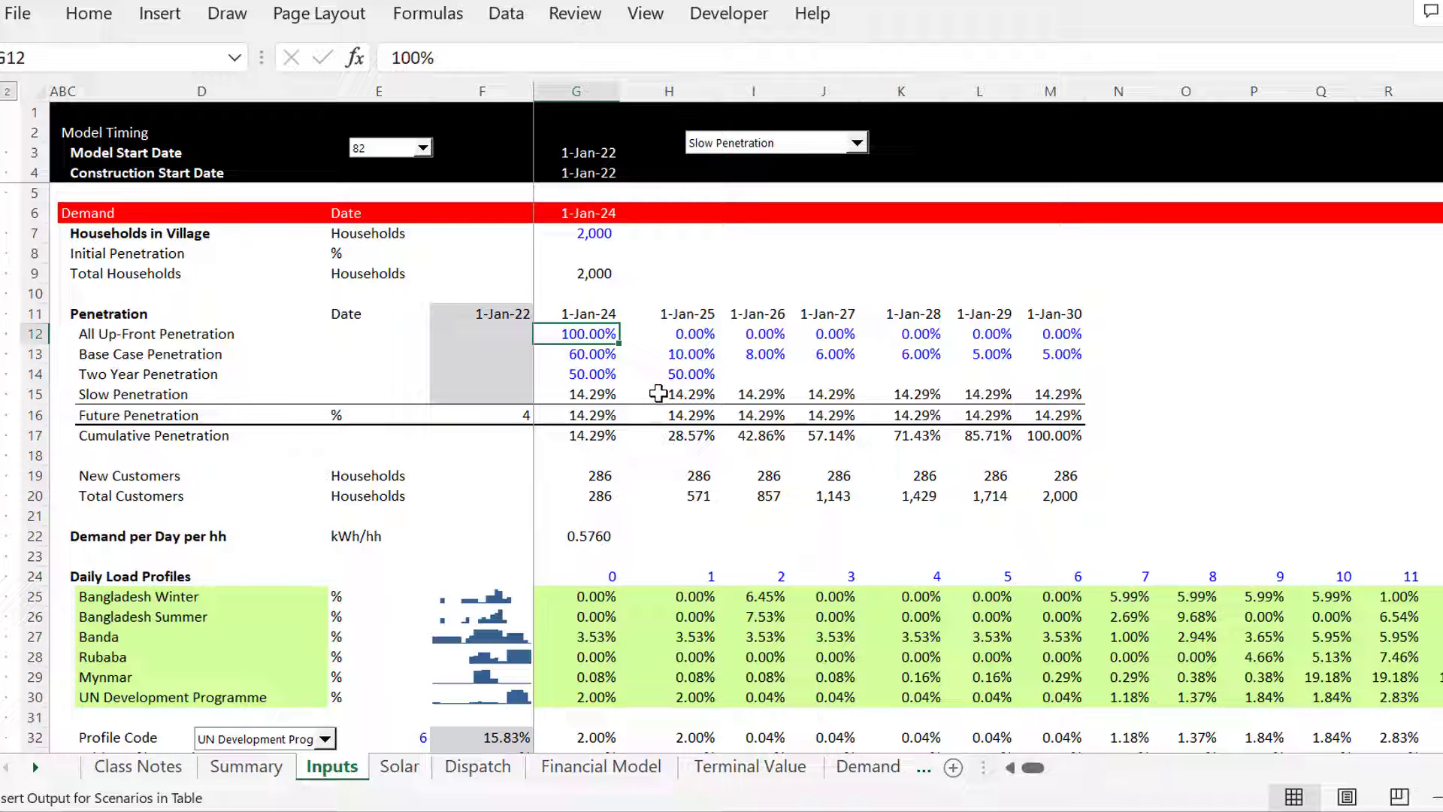
{"action": "key", "text": "Down"}
{"action": "key", "text": "Down"}
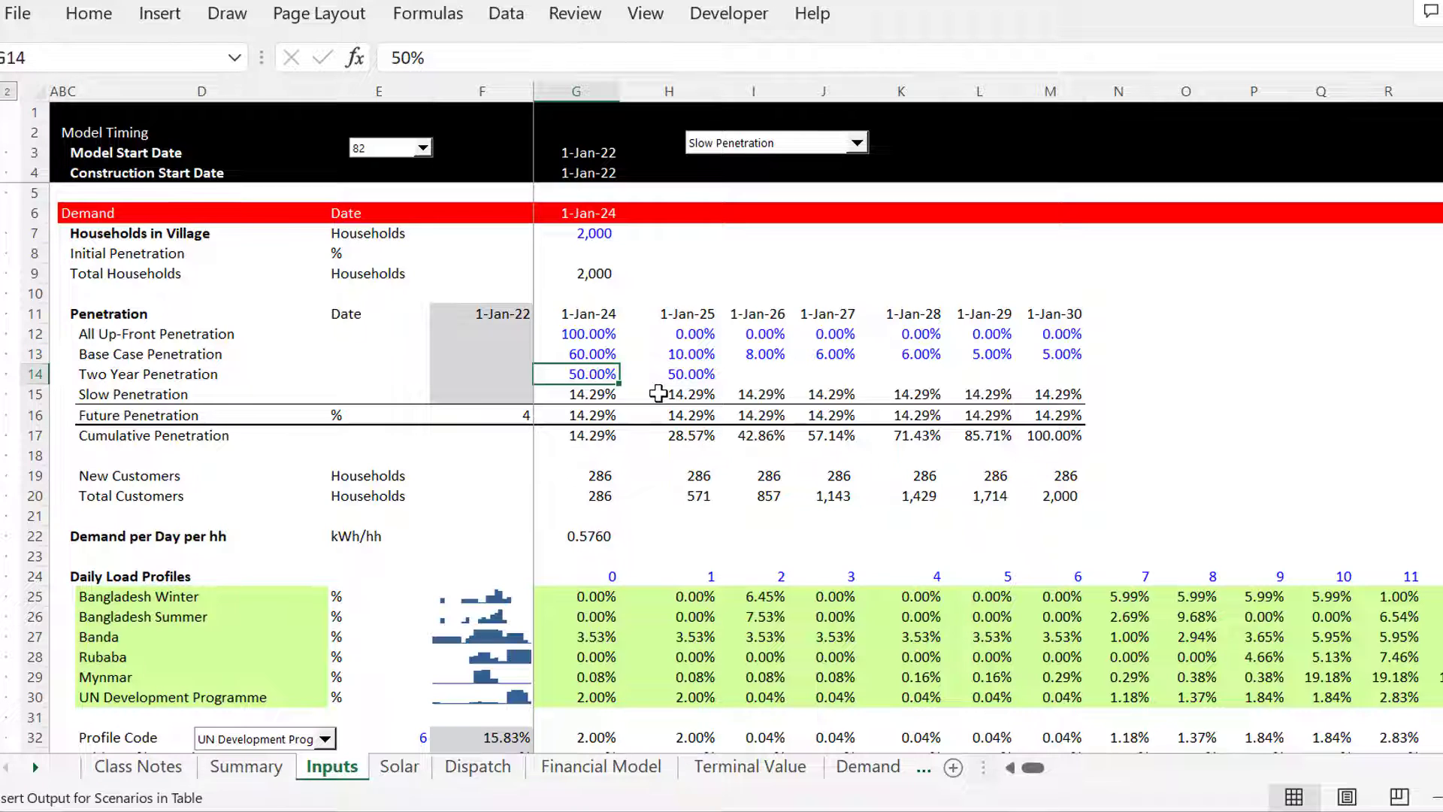
Check the Profile row's lookup formulas on the Dispatch sheet at the start and end of the year.
{"action": "key", "text": "ctrl+Page_Down"}
{"action": "key", "text": "ctrl+Page_Down"}
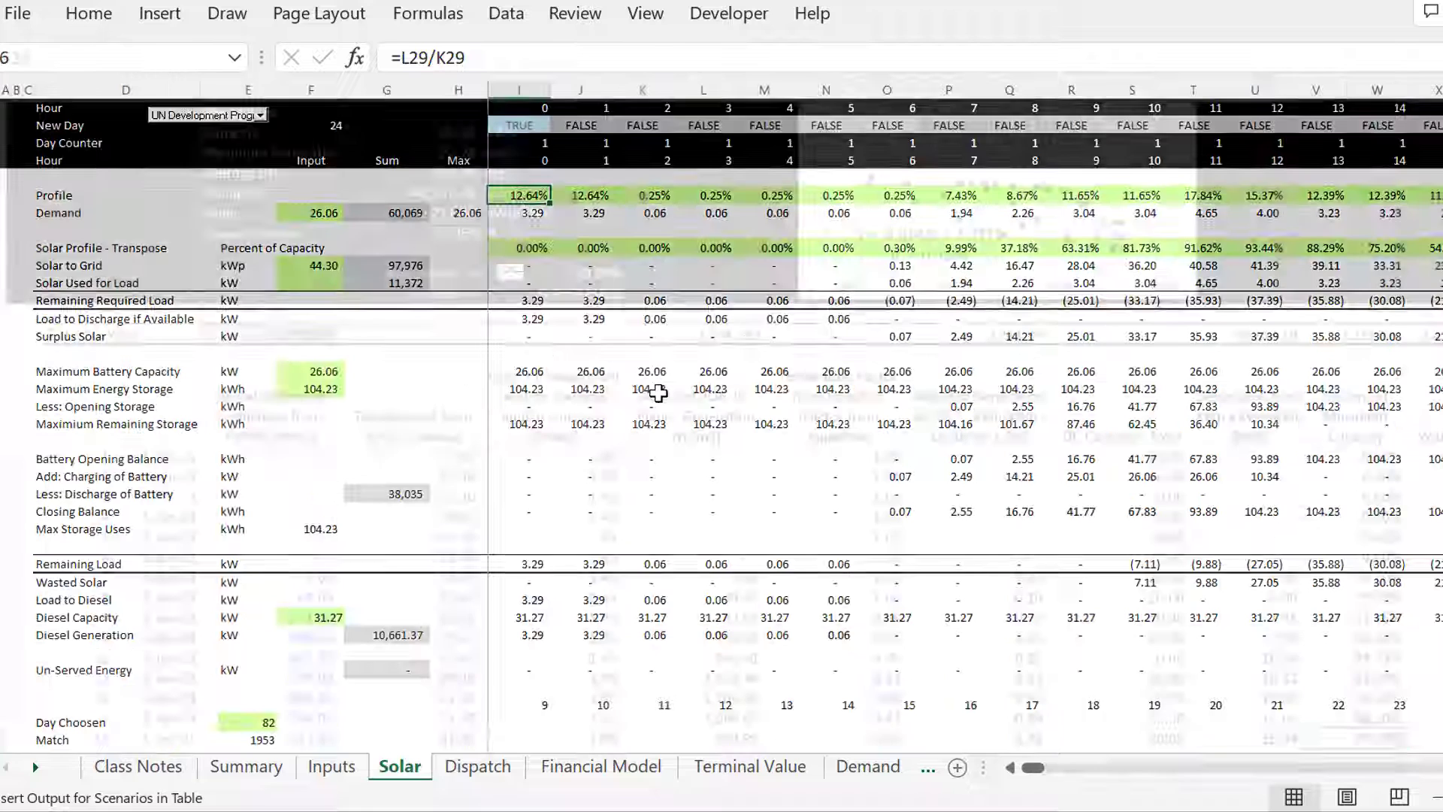
{"action": "key", "text": "Right"}
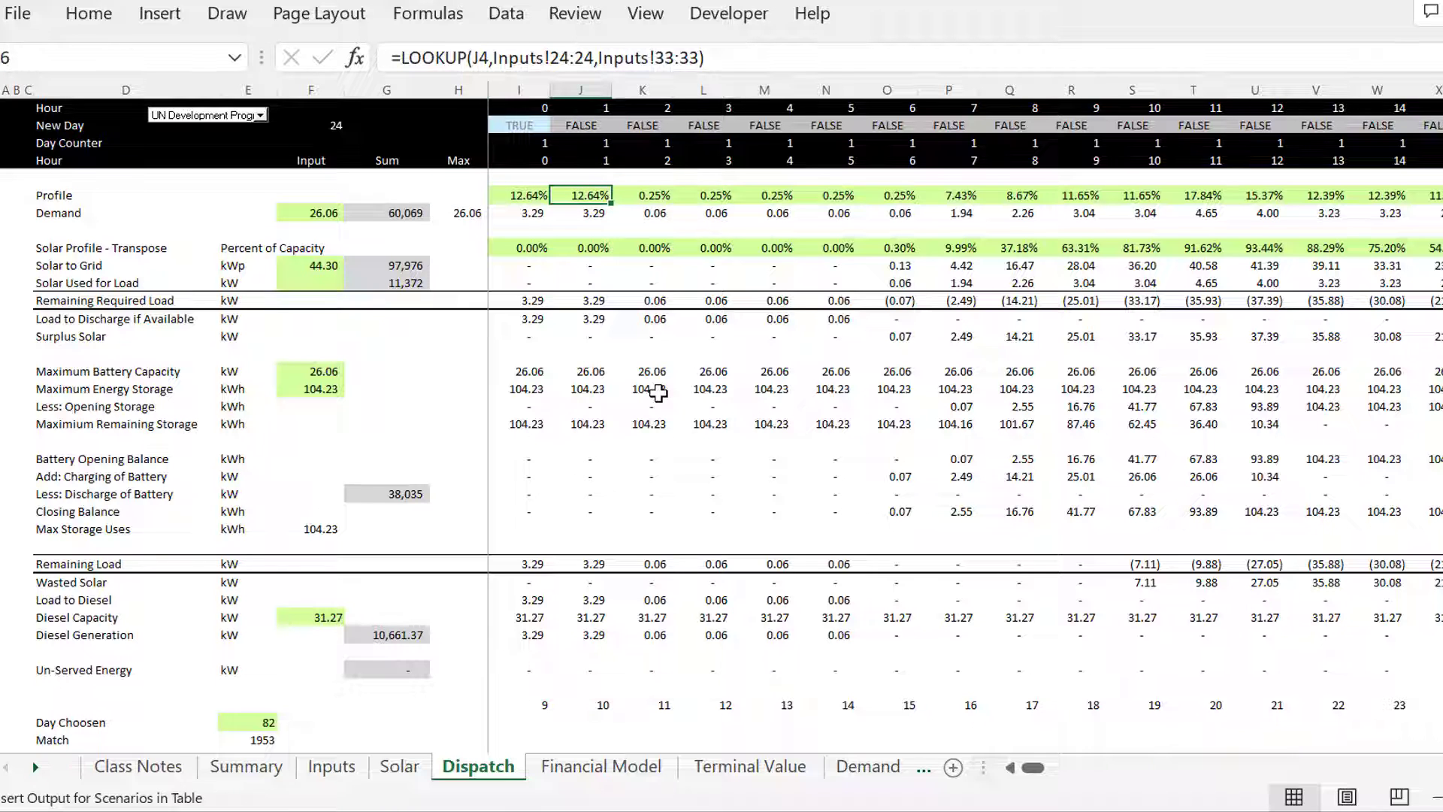
{"action": "key", "text": "ctrl+Right"}
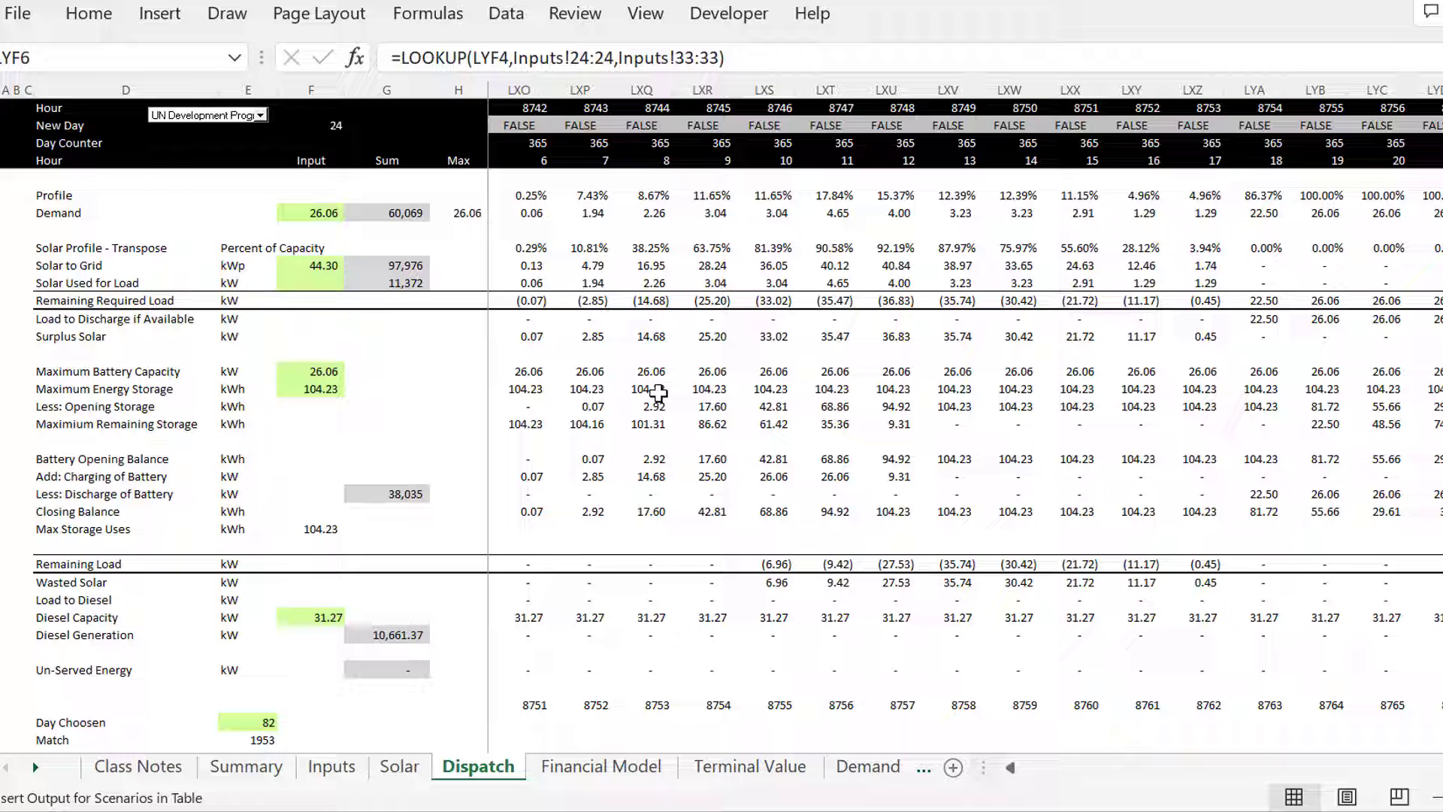
{"action": "key", "text": "ctrl+Left"}
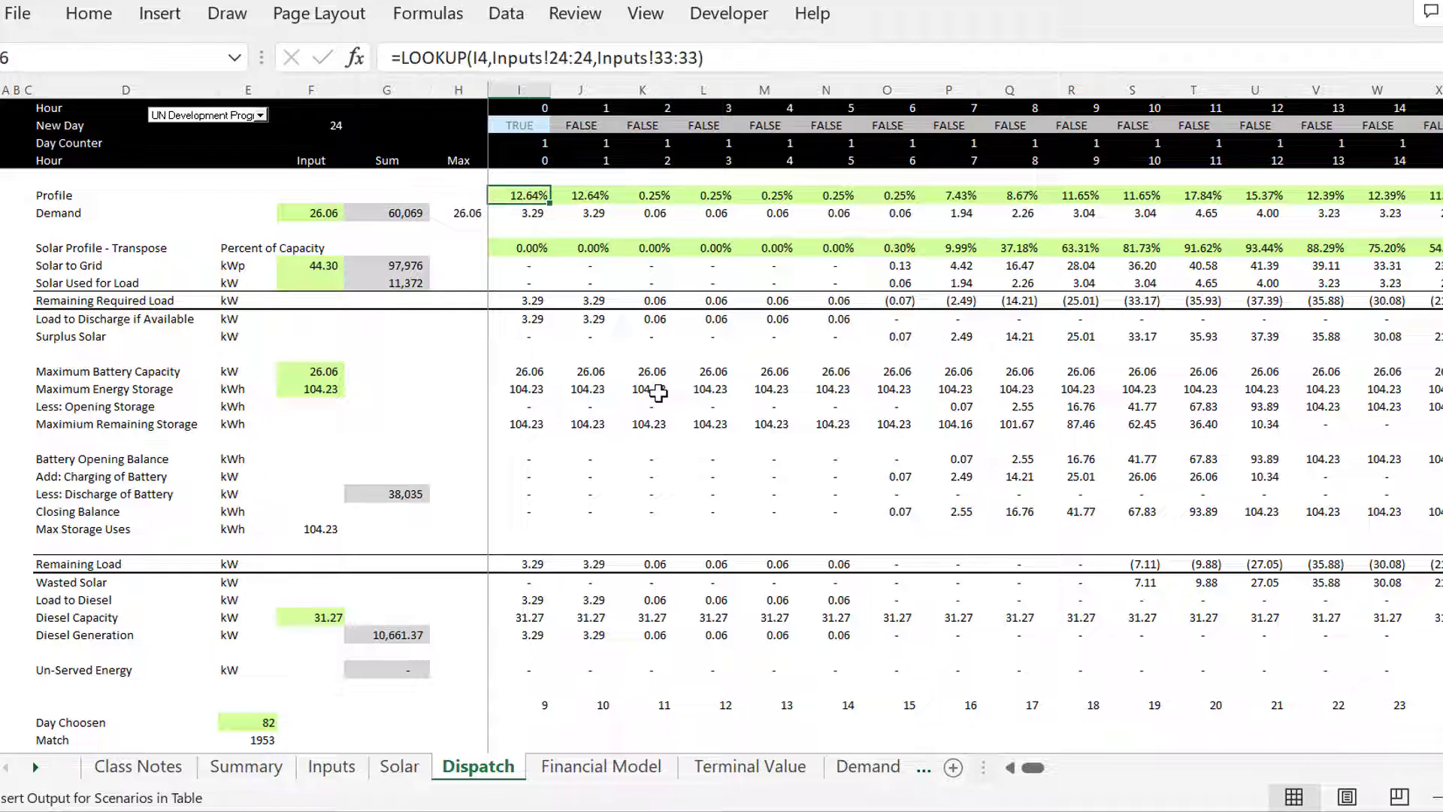
Examine the hour 0 formulas for Demand, the transposed solar profile and Solar to Grid.
{"action": "key", "text": "Down"}
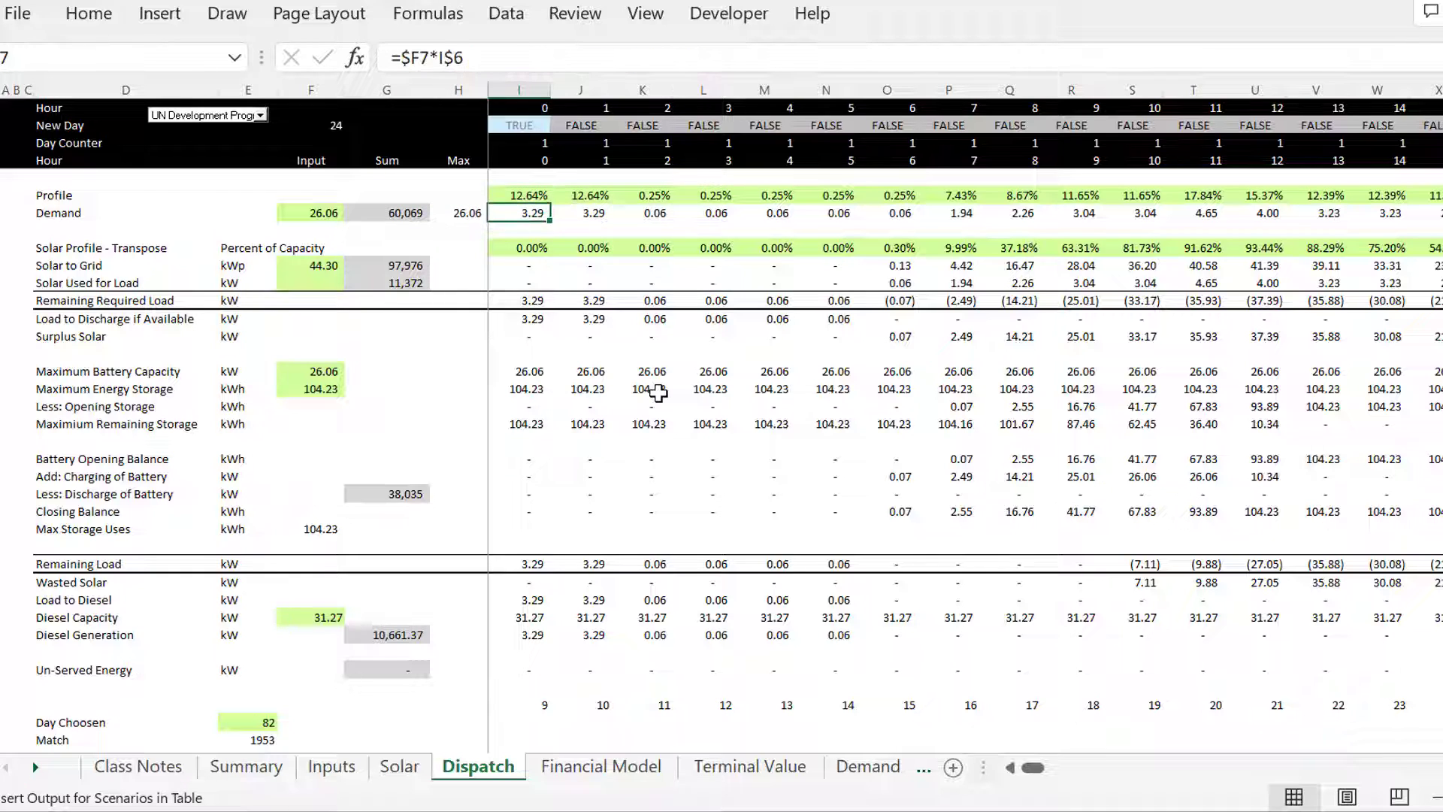
{"action": "key", "text": "Down"}
{"action": "key", "text": "Down"}
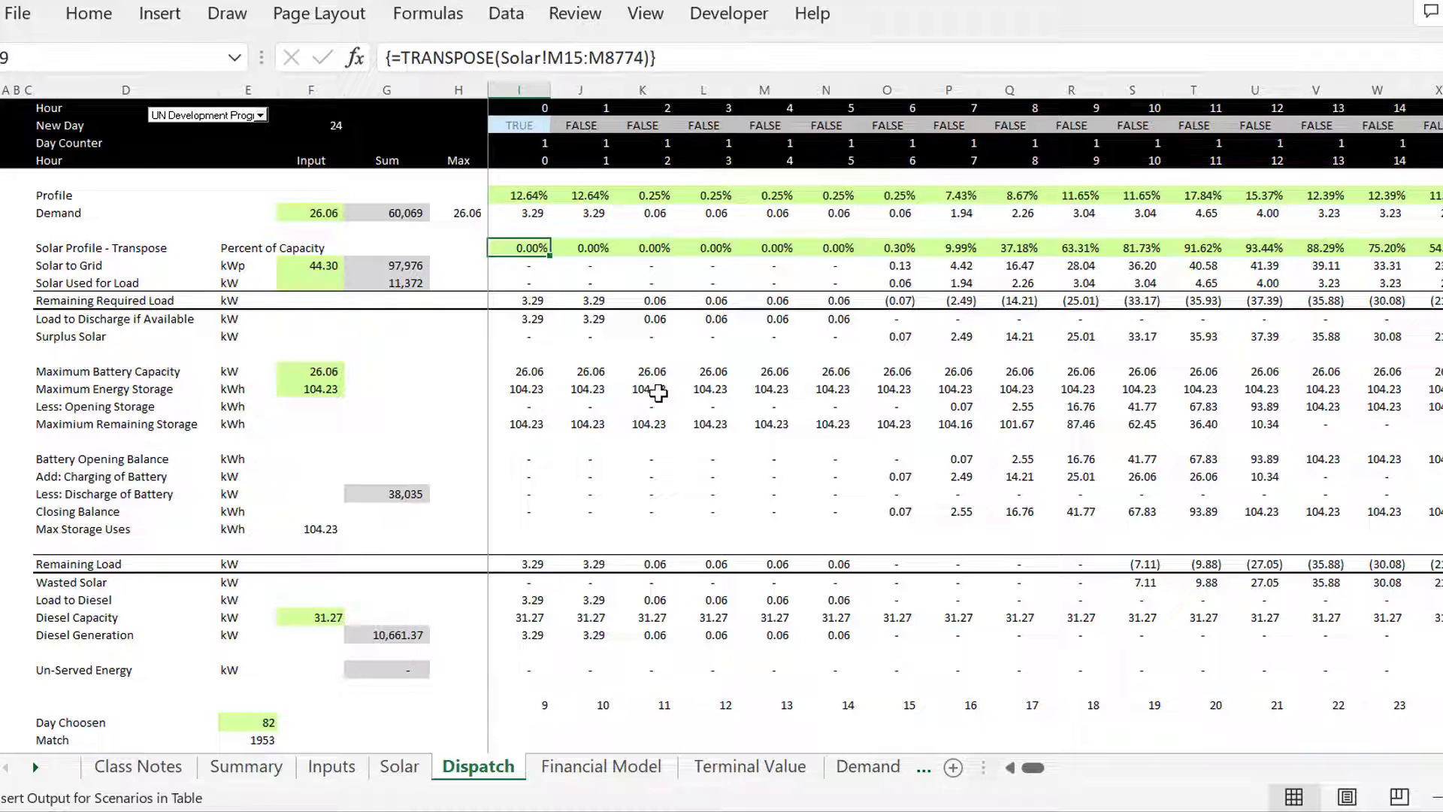
{"action": "key", "text": "Up"}
{"action": "key", "text": "Down"}
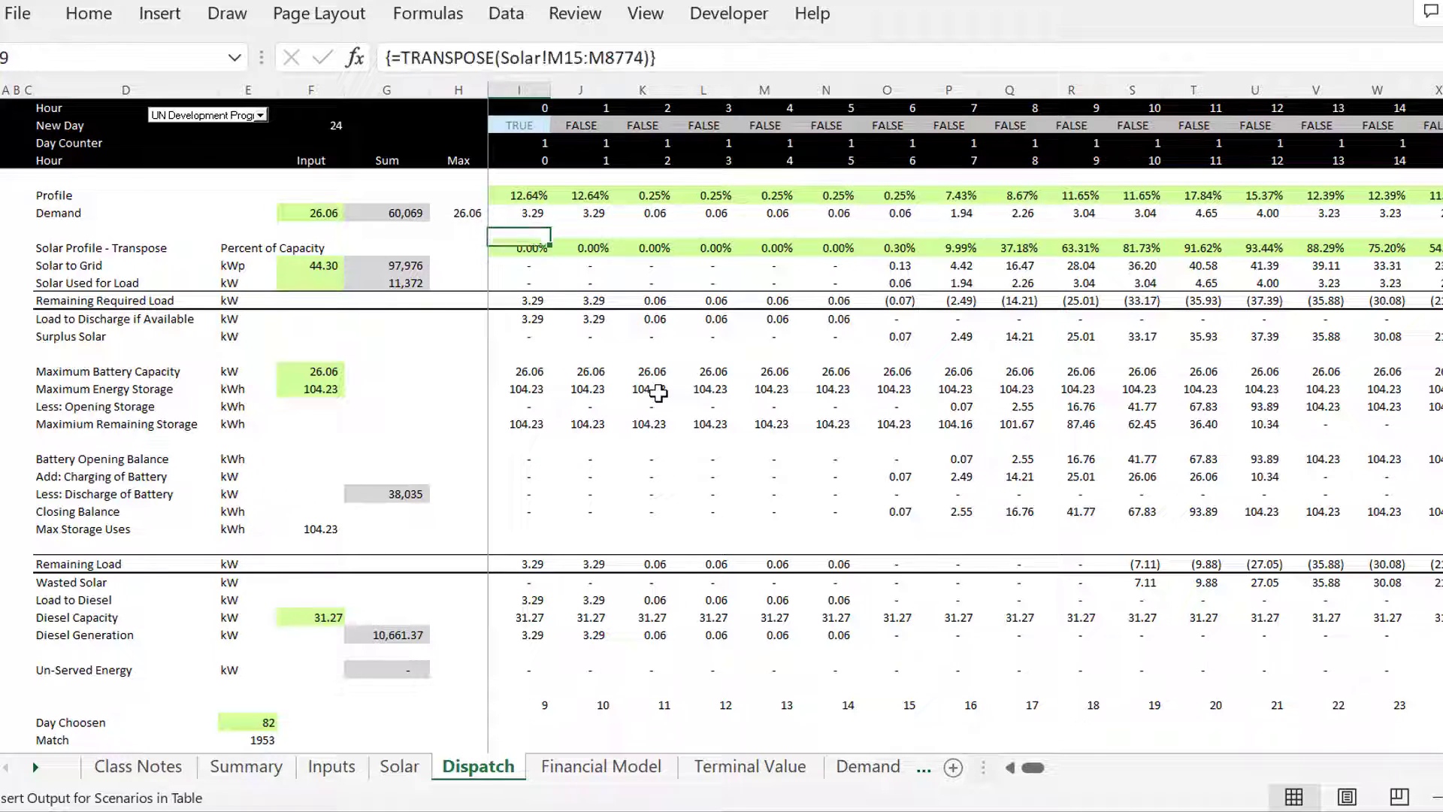
{"action": "key", "text": "Down"}
{"action": "key", "text": "Down"}
{"action": "key", "text": "Up"}
{"action": "key", "text": "Up"}
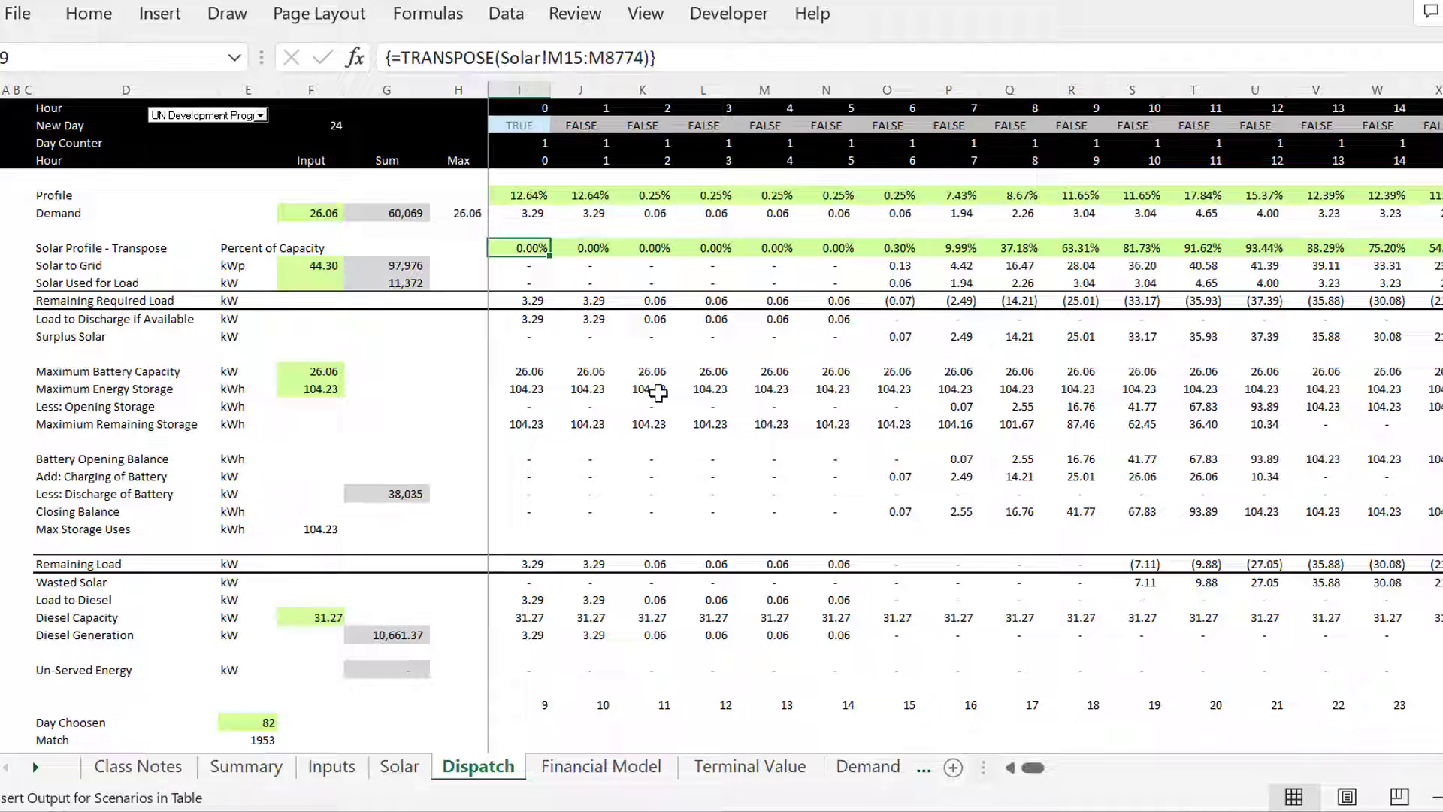
{"action": "key", "text": "Left"}
{"action": "key", "text": "Right"}
{"action": "key", "text": "Down"}
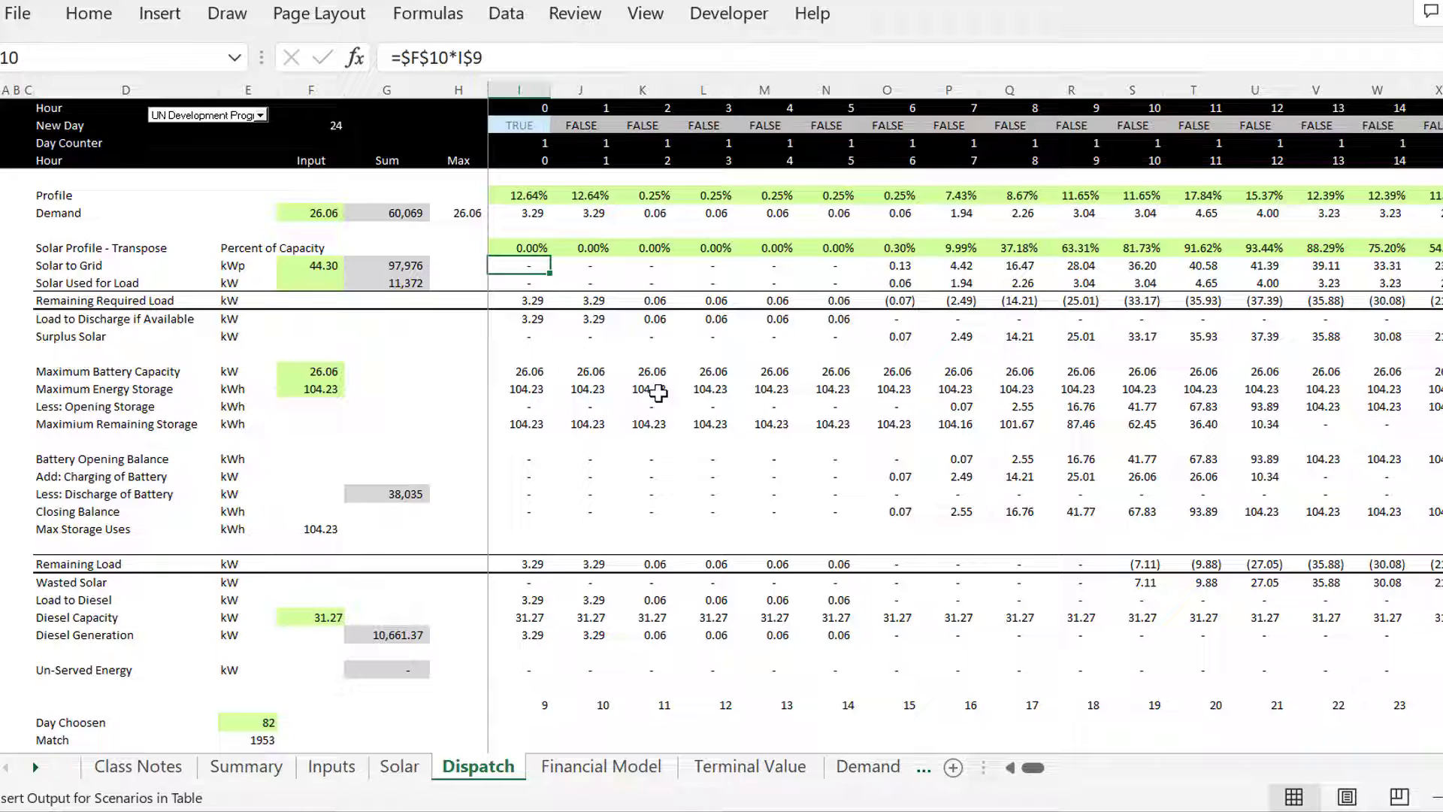
Examine the hour 0 Remaining Required Load formula and compare it with the Demand and Solar Profile rows.
{"action": "key", "text": "Down"}
{"action": "key", "text": "Down"}
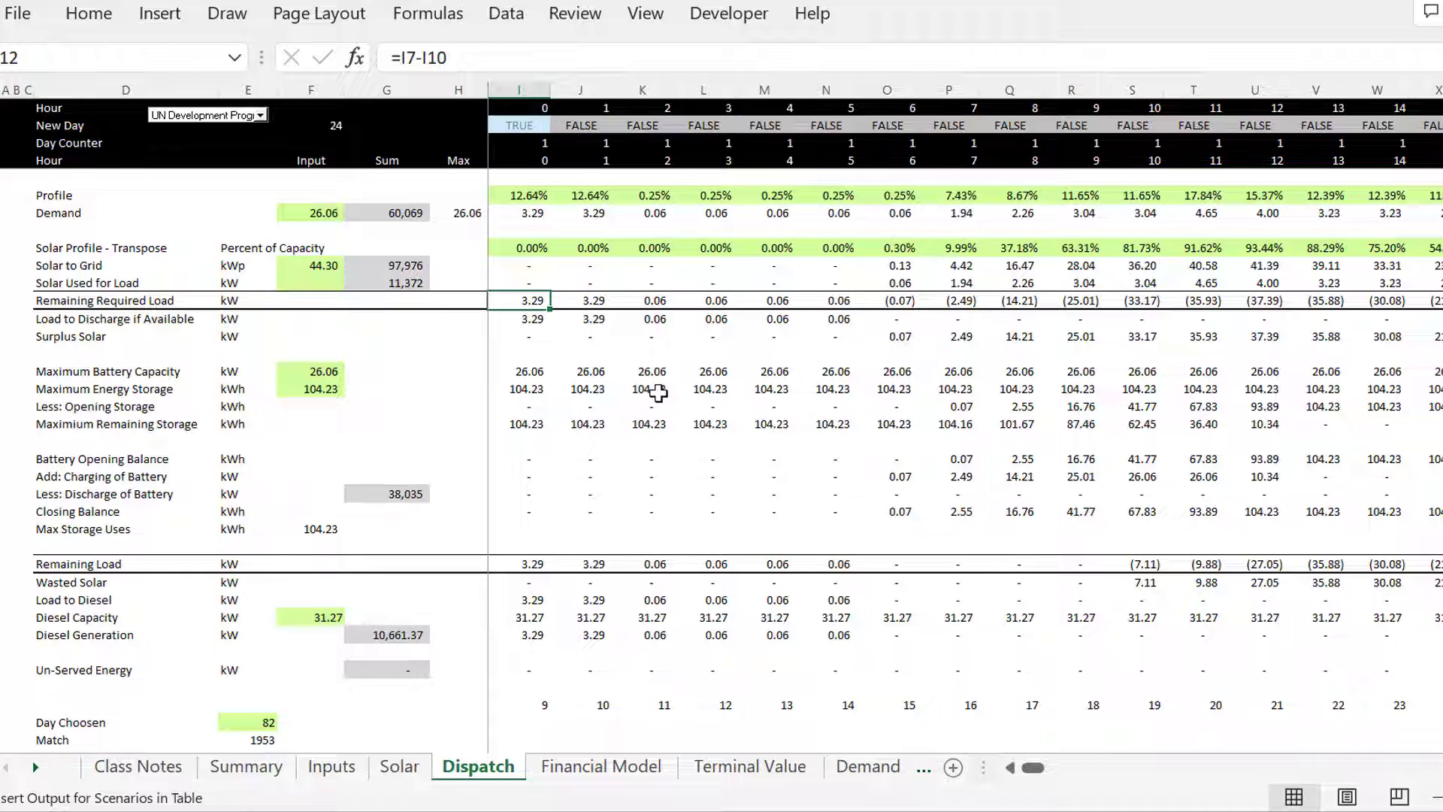
{"action": "key", "text": "Up"}
{"action": "key", "text": "Up"}
{"action": "key", "text": "Up"}
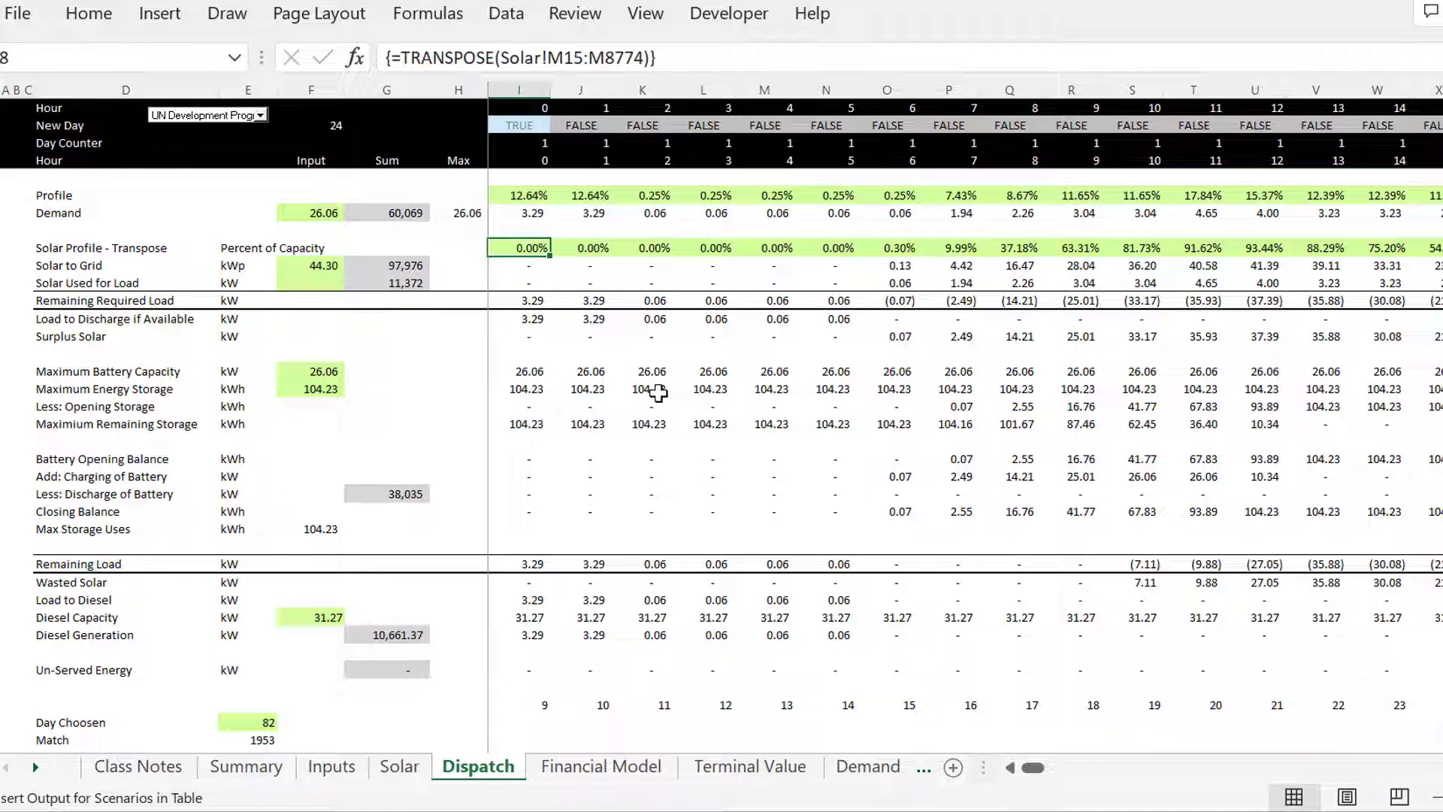
{"action": "key", "text": "Up"}
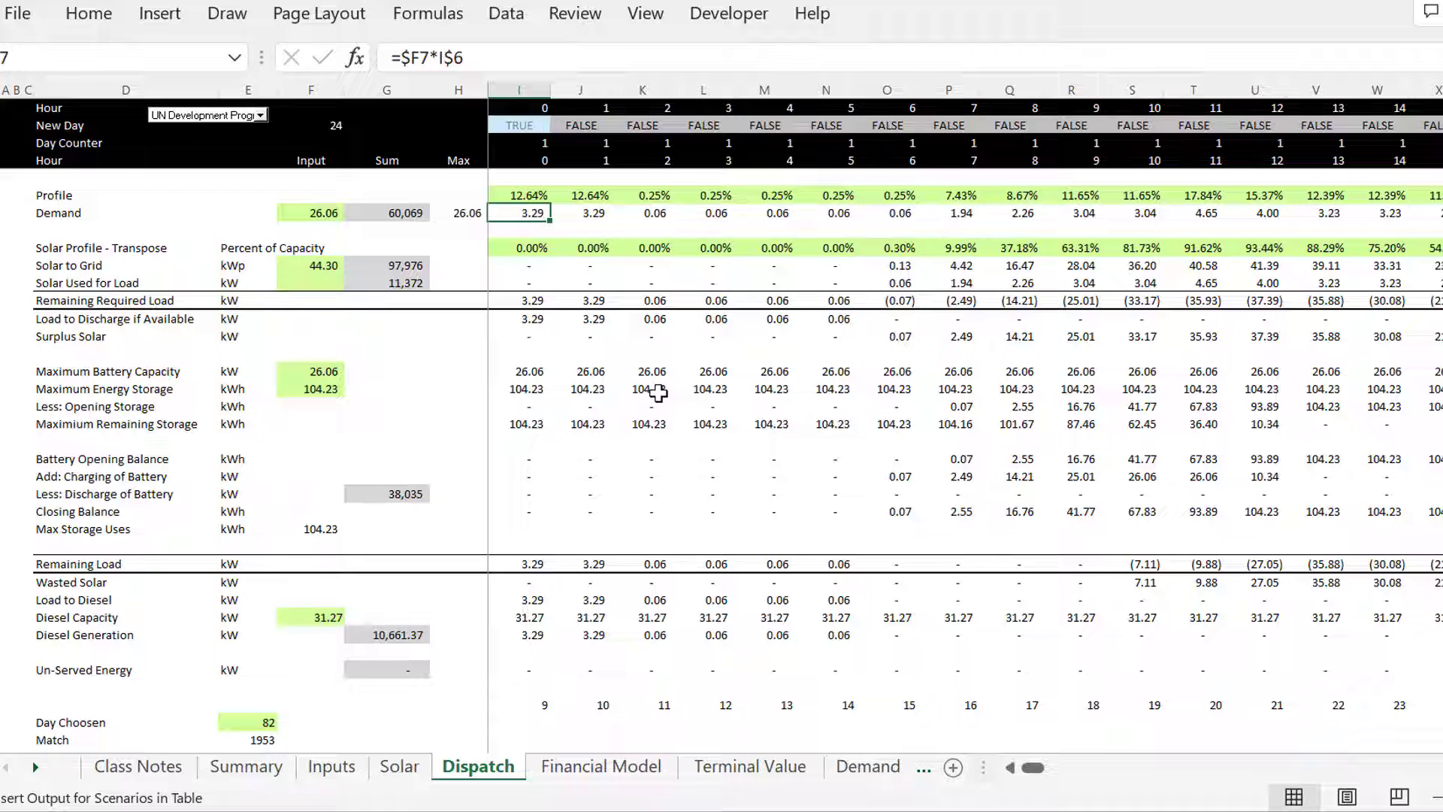
{"action": "key", "text": "Down"}
{"action": "key", "text": "Down"}
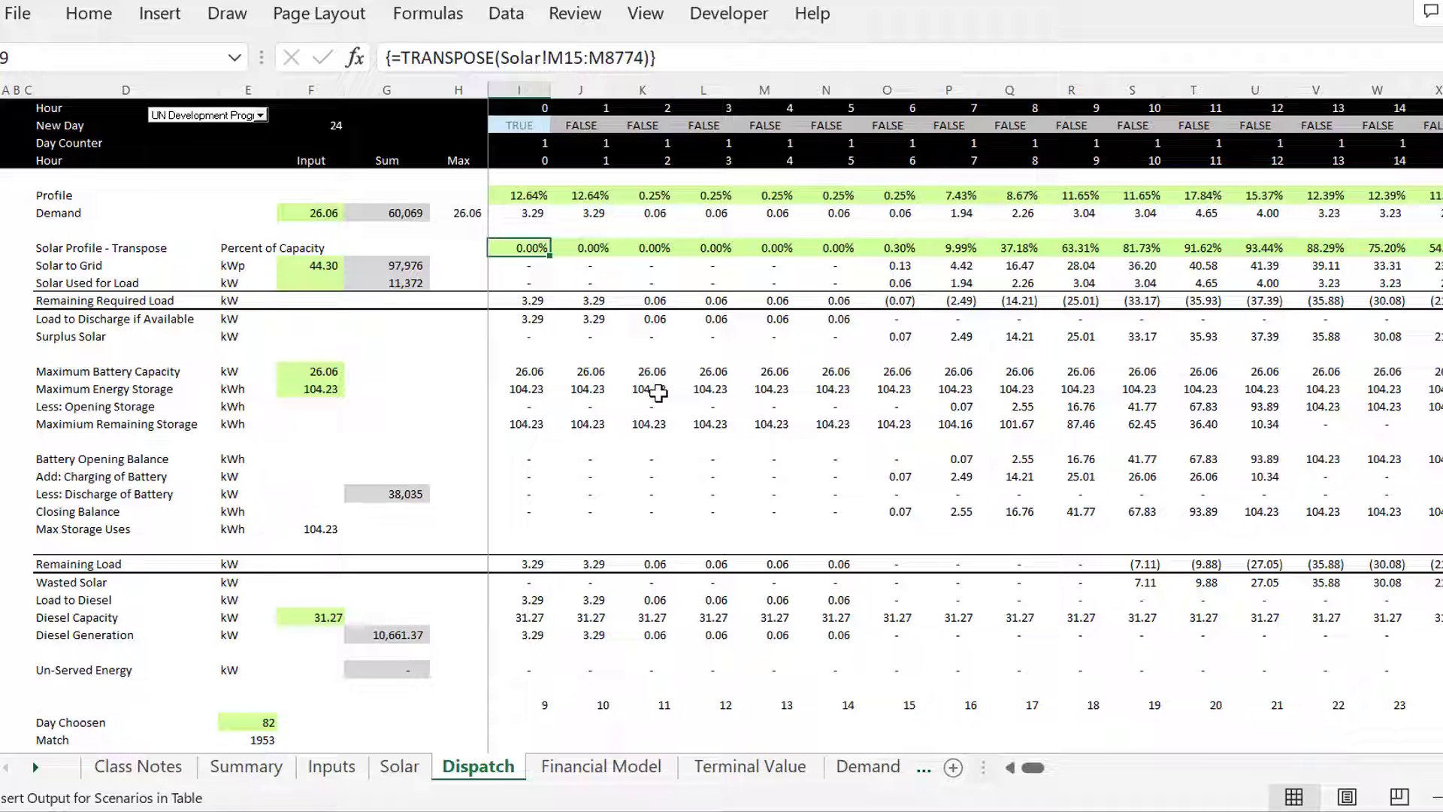
Examine the Solar Used for Load formula across the first hours of the day.
{"action": "key", "text": "Down"}
{"action": "key", "text": "Down"}
{"action": "key", "text": "Right"}
{"action": "key", "text": "Right"}
{"action": "key", "text": "Right"}
{"action": "key", "text": "Right"}
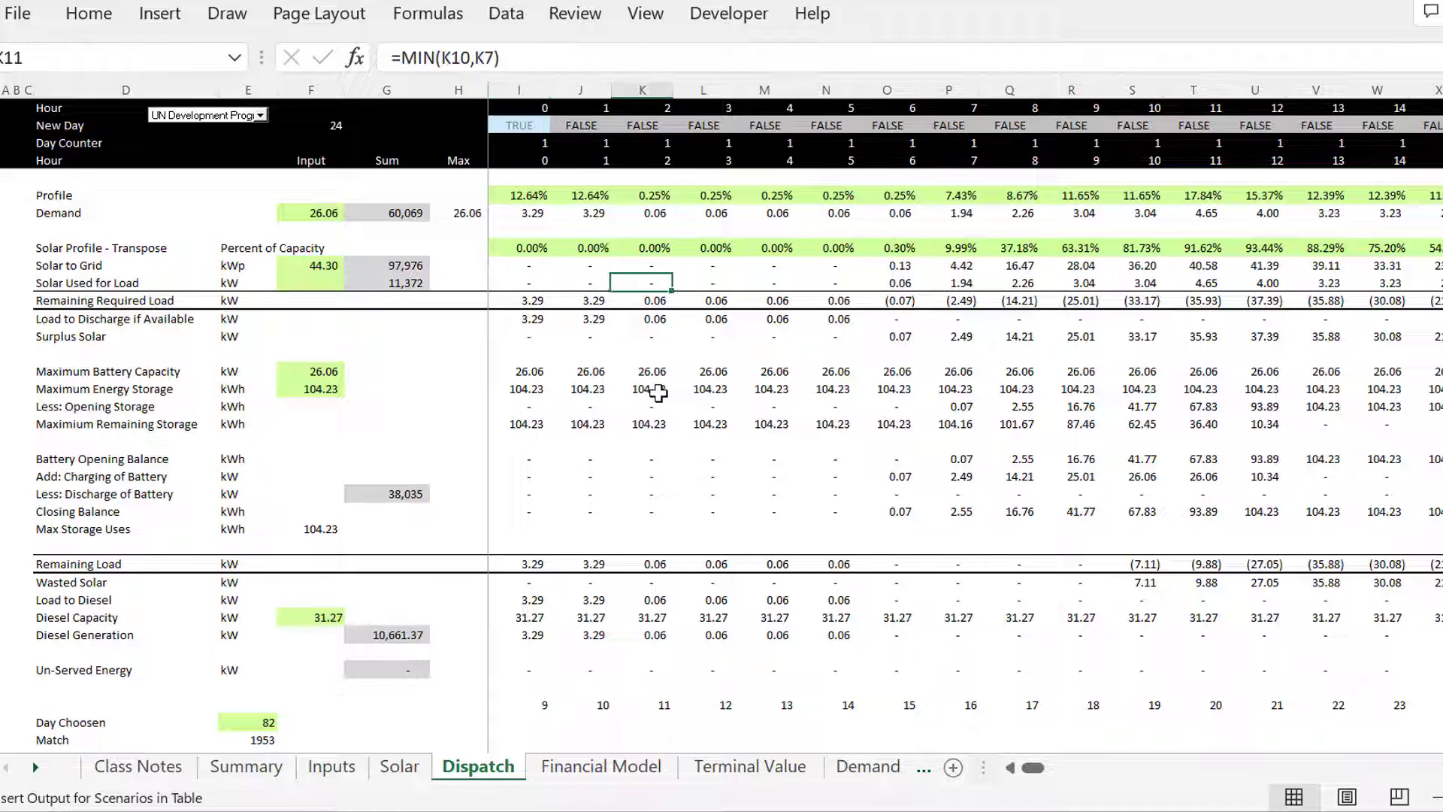
Trace the Solar to Grid capacity input on the Dispatch sheet to its source on the Inputs sheet.
{"action": "key", "text": "Up"}
{"action": "key", "text": "Left"}
{"action": "key", "text": "Left"}
{"action": "key", "text": "Left"}
{"action": "key", "text": "Left"}
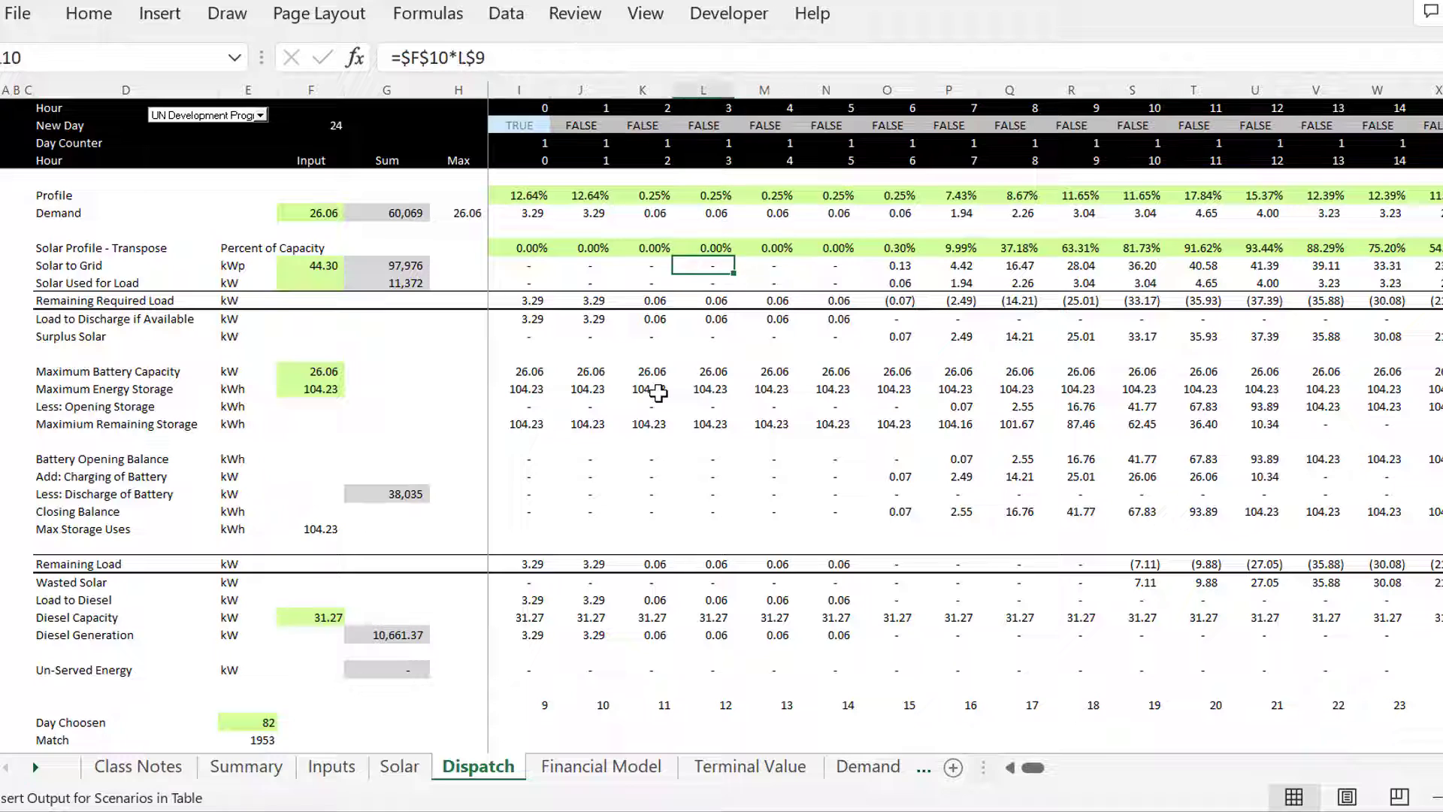
{"action": "key", "text": "Left"}
{"action": "key", "text": "Left"}
{"action": "key", "text": "Left"}
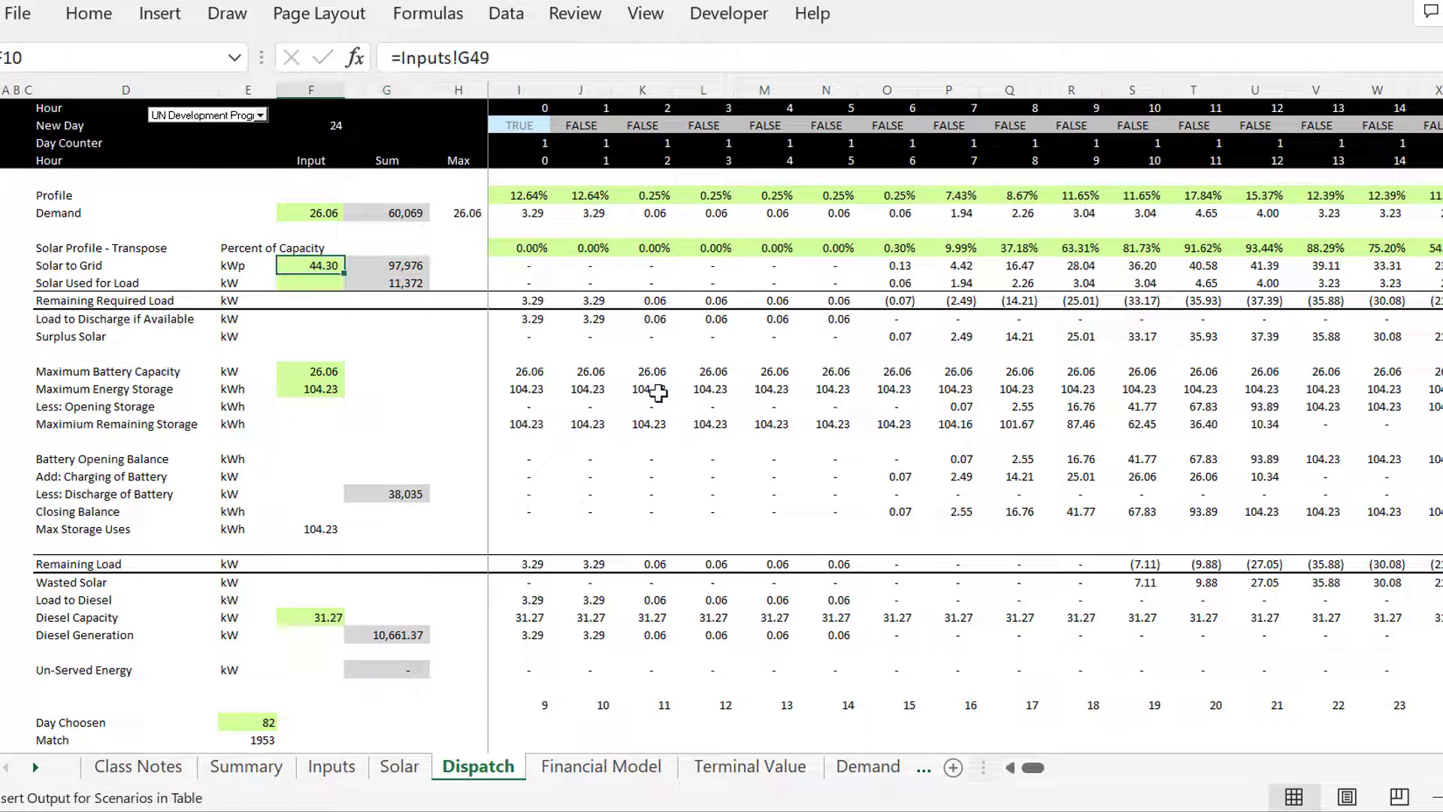
{"action": "key", "text": "ctrl+bracketleft"}
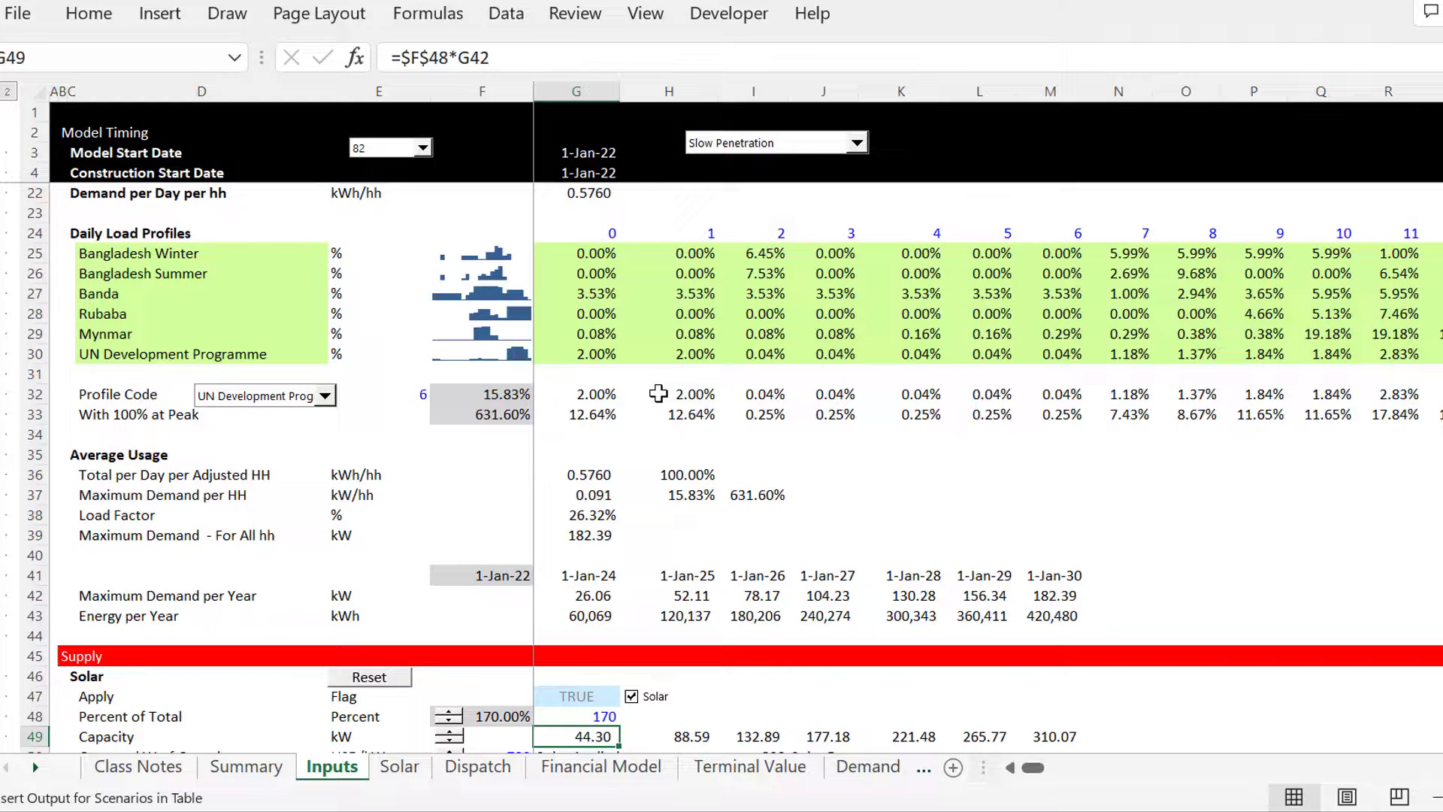
Return to the Dispatch sheet, retrace the Solar to Grid capacity to its source cell, and jump back.
{"action": "left_click", "coordinate": [1045, 473]}
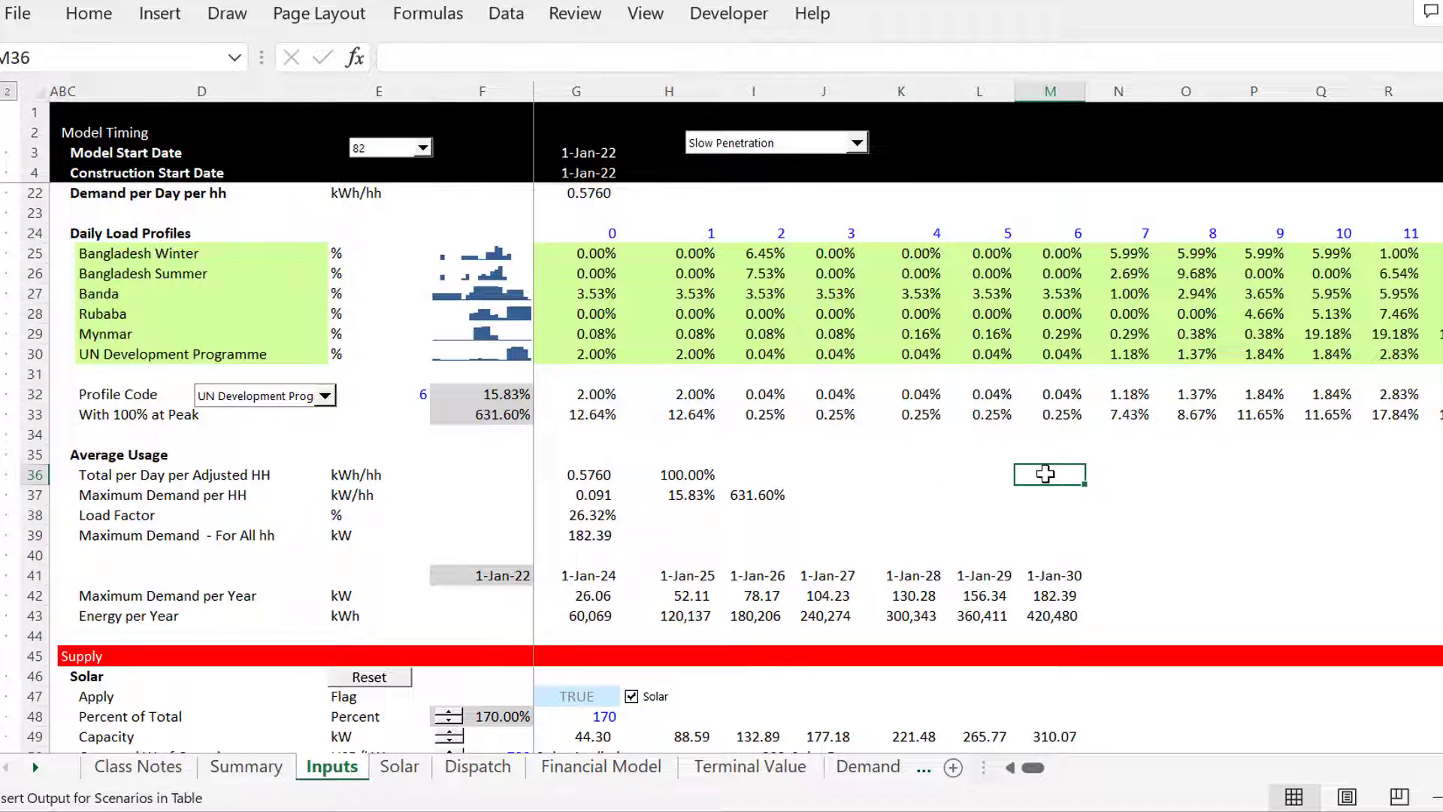
{"action": "double_click", "coordinate": [1045, 474]}
{"action": "key", "text": "ctrl+Page_Down"}
{"action": "key", "text": "ctrl+Page_Down"}
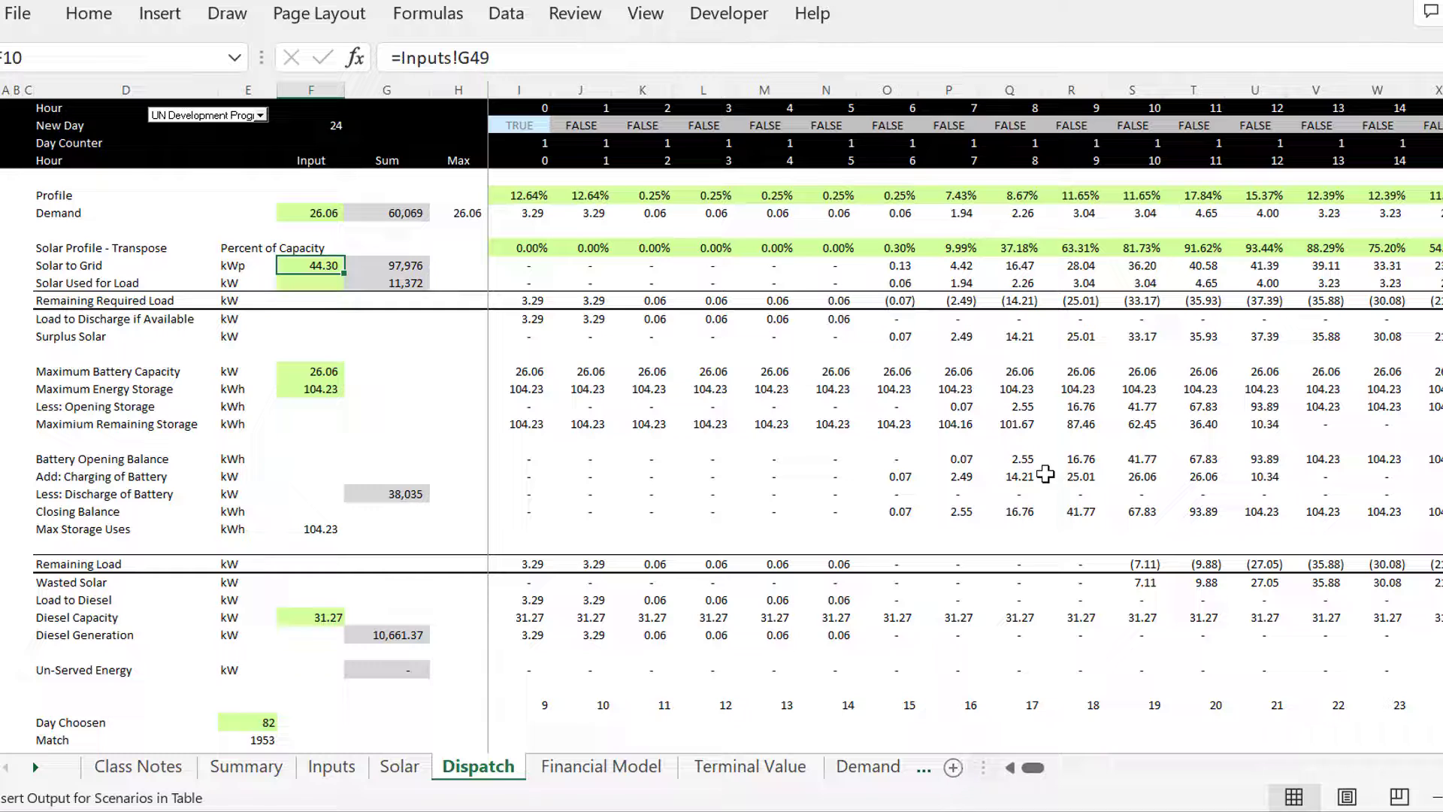
{"action": "key", "text": "Right"}
{"action": "key", "text": "Left"}
{"action": "key", "text": "ctrl+bracketleft"}
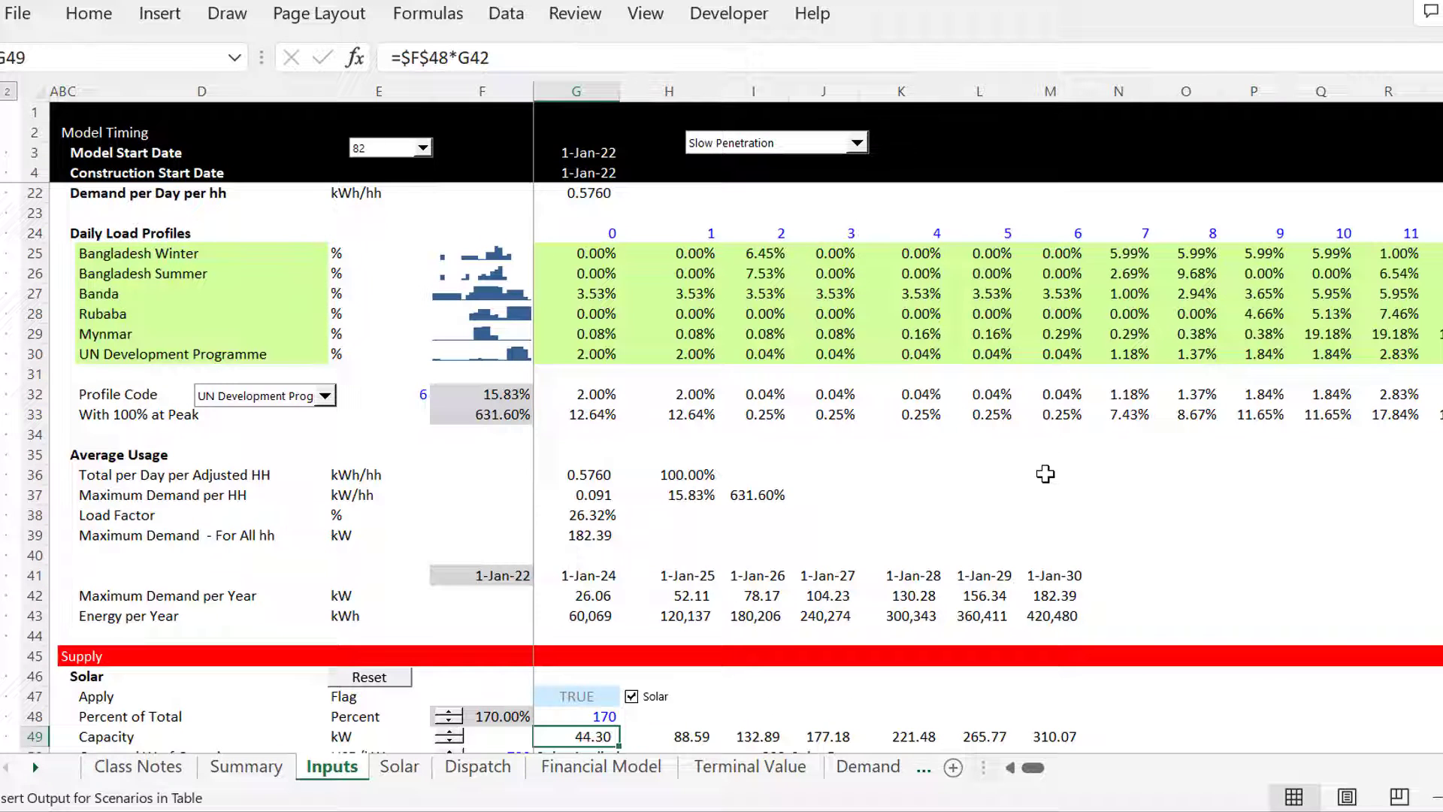
{"action": "key", "text": "F5"}
{"action": "key", "text": "Return"}
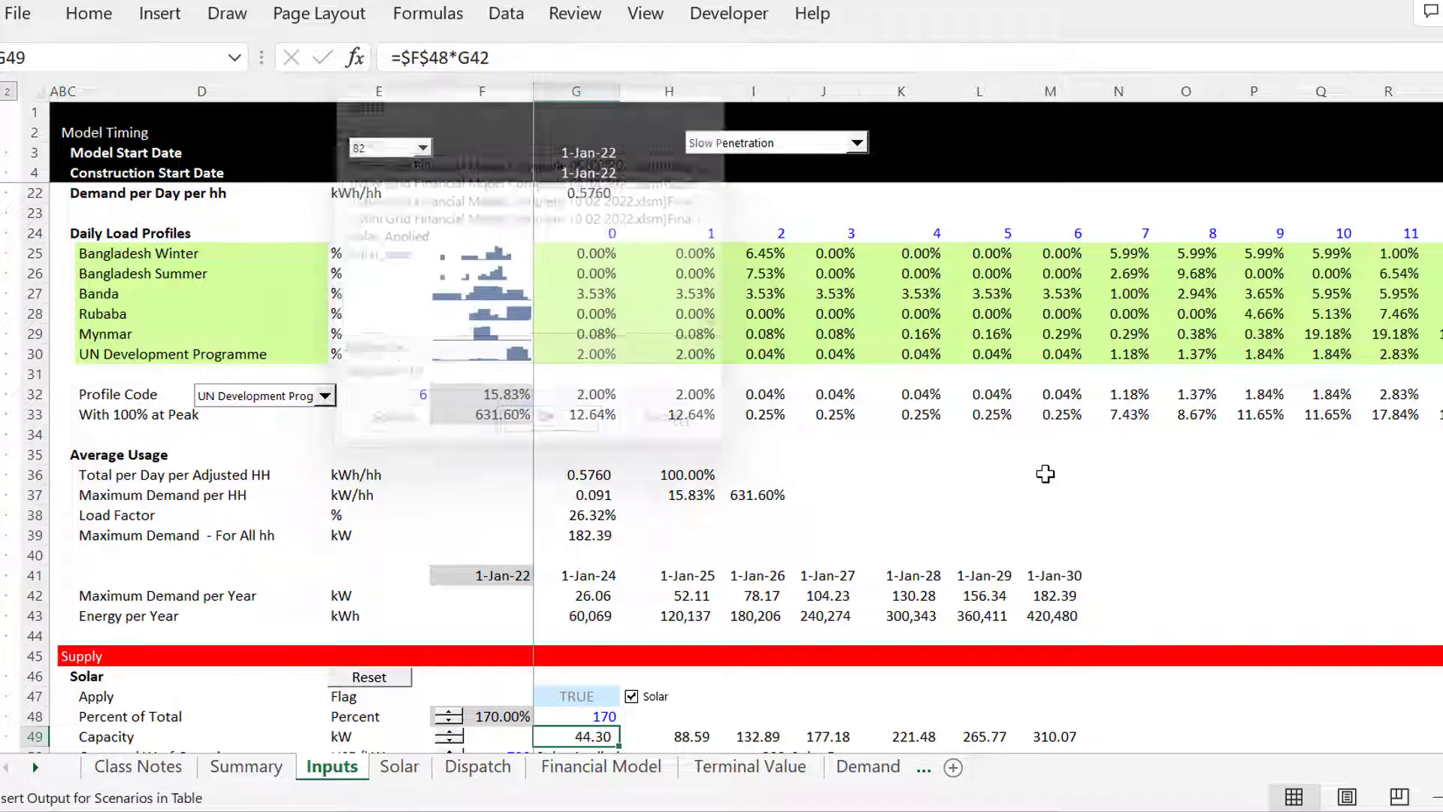
Return to the Dispatch sheet and inspect the hour 0 Solar to Grid formula.
{"action": "key", "text": "Right"}
{"action": "key", "text": "Right"}
{"action": "key", "text": "Right"}
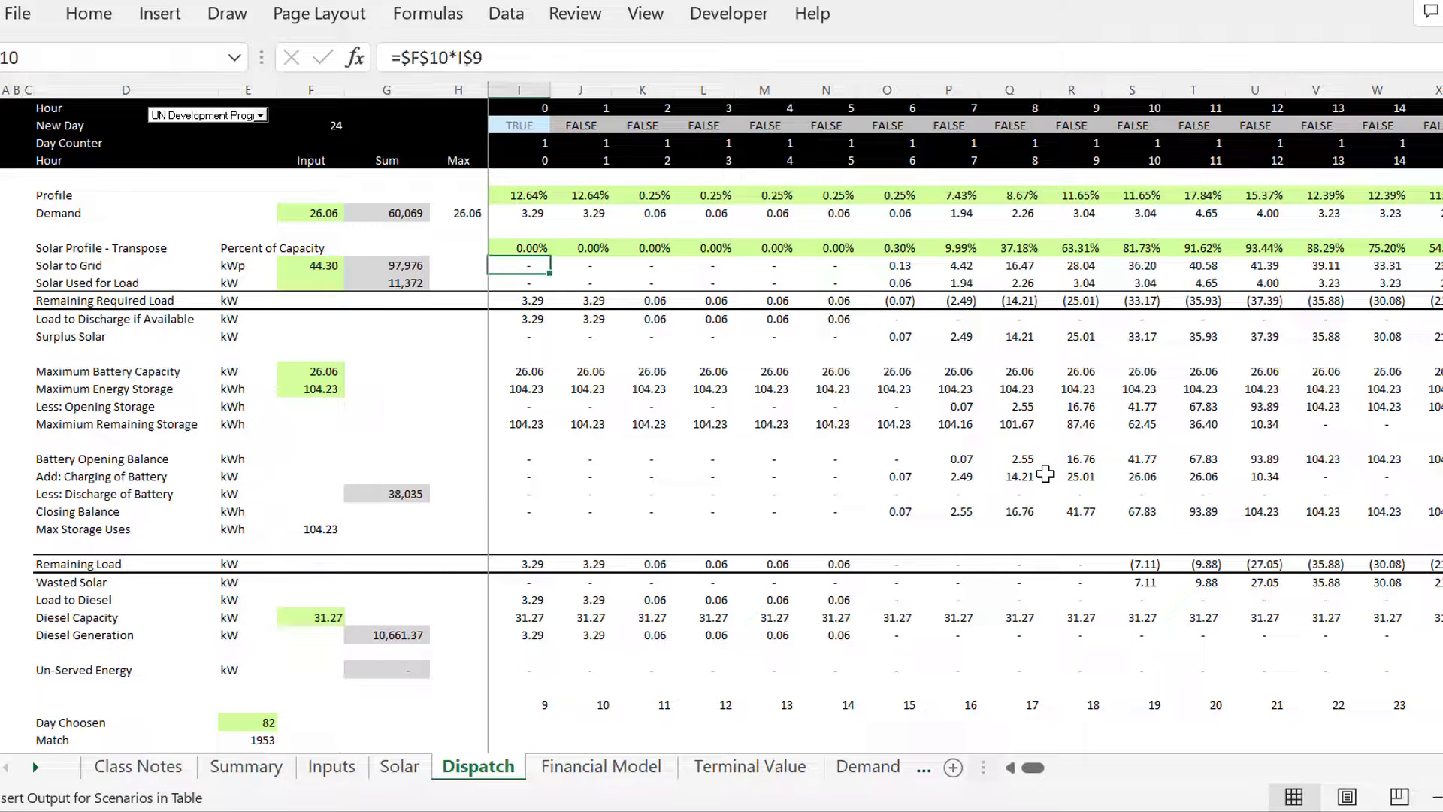
{"action": "key", "text": "F2"}
{"action": "key", "text": "Escape"}
{"action": "key", "text": "Down"}
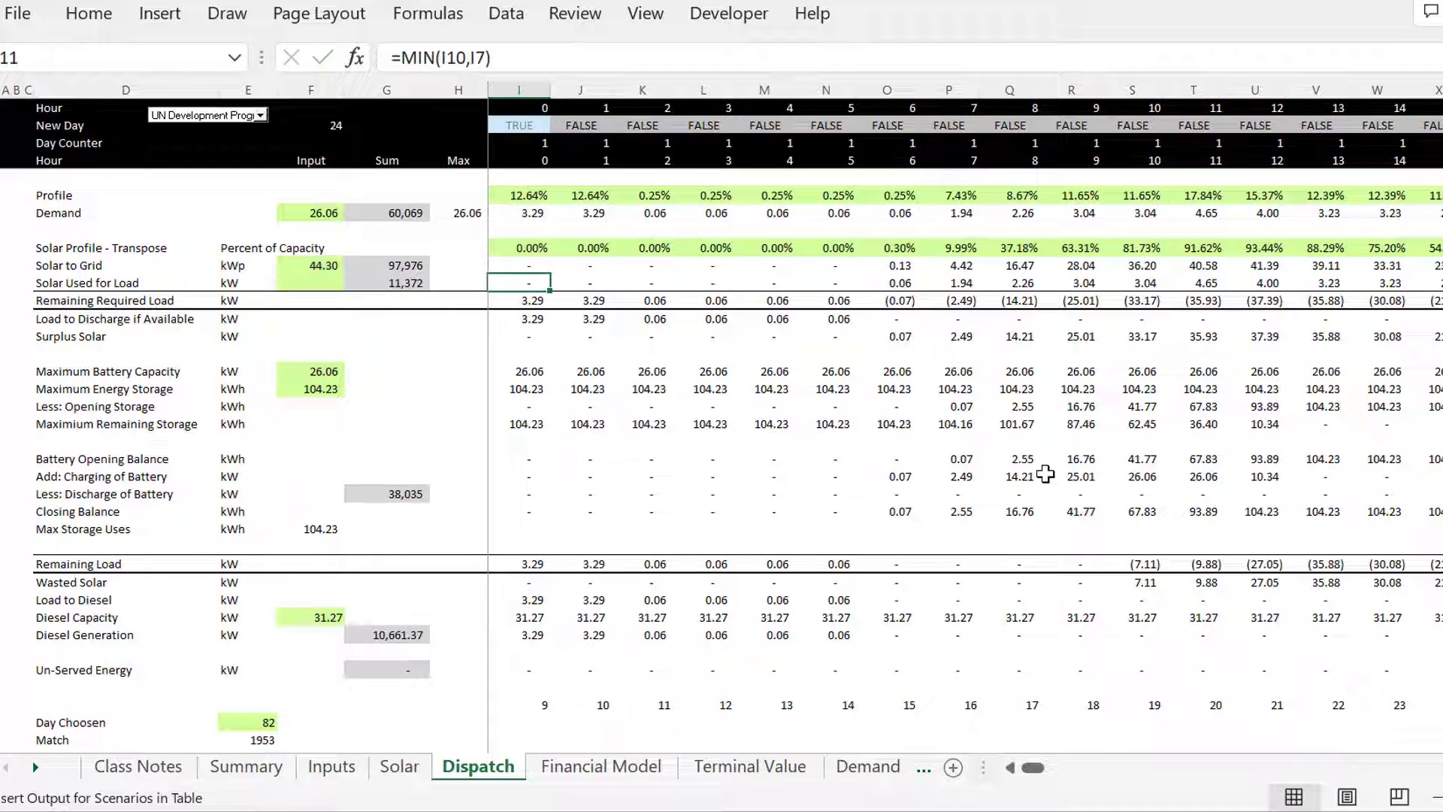
Inspect the Solar Used for Load formula across the early hours through hour 6.
{"action": "key", "text": "Right"}
{"action": "key", "text": "Right"}
{"action": "key", "text": "F2"}
{"action": "key", "text": "Escape"}
{"action": "key", "text": "Right"}
{"action": "key", "text": "Right"}
{"action": "key", "text": "Right"}
{"action": "key", "text": "Right"}
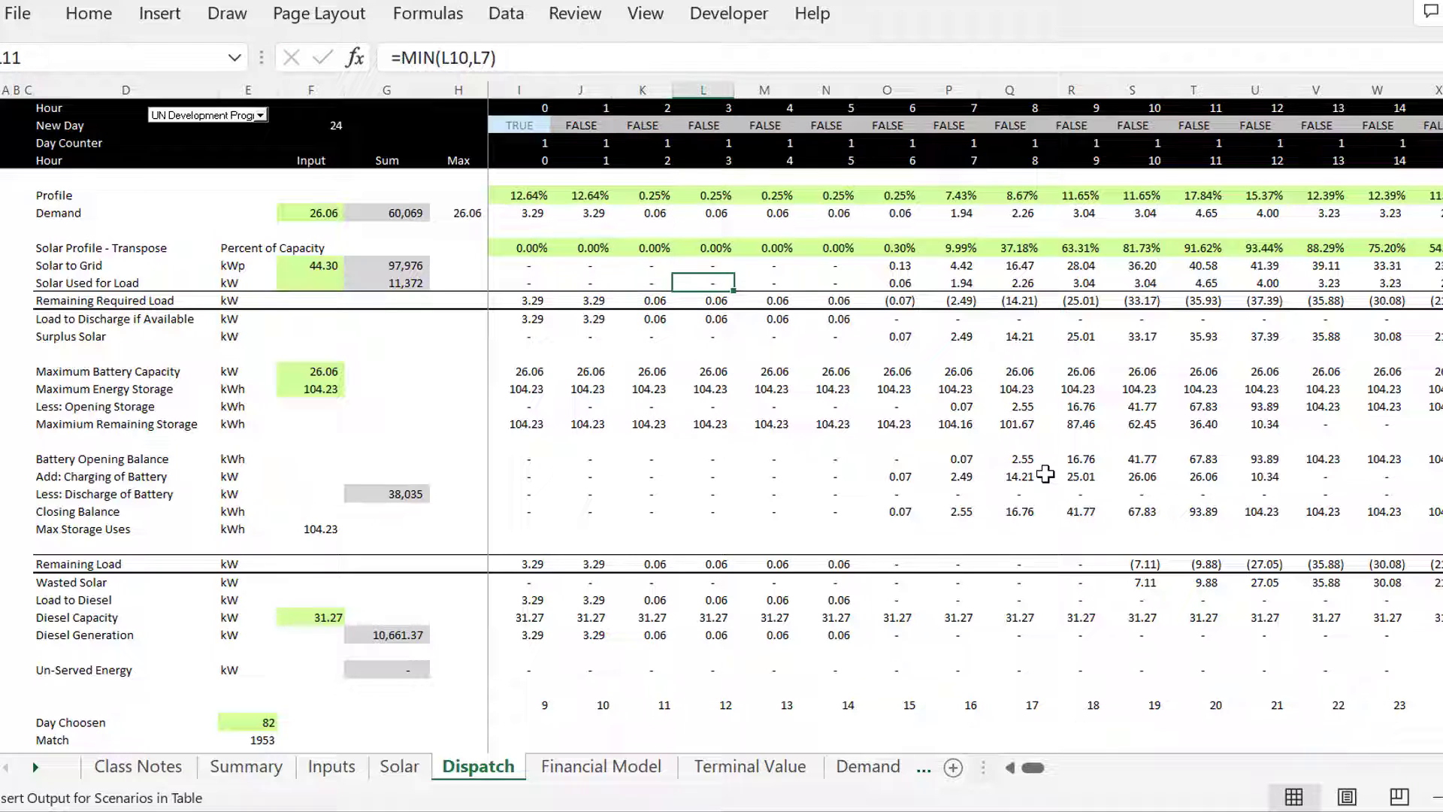
{"action": "key", "text": "F2"}
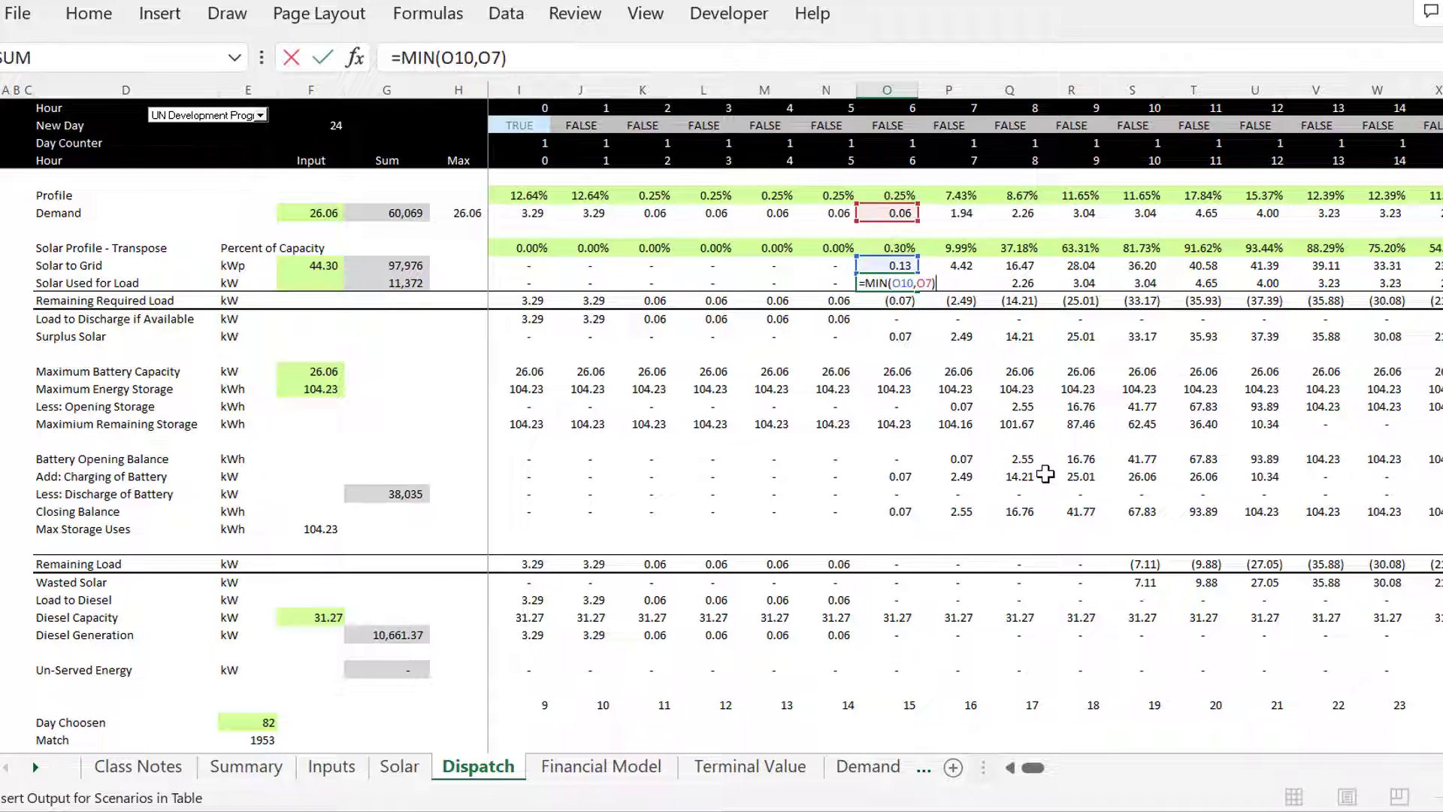
{"action": "key", "text": "Escape"}
Go back along the Solar Used for Load row to review its night hours down to hour 0.
{"action": "key", "text": "Left"}
{"action": "key", "text": "Left"}
{"action": "key", "text": "Left"}
{"action": "key", "text": "Left"}
{"action": "key", "text": "Left"}
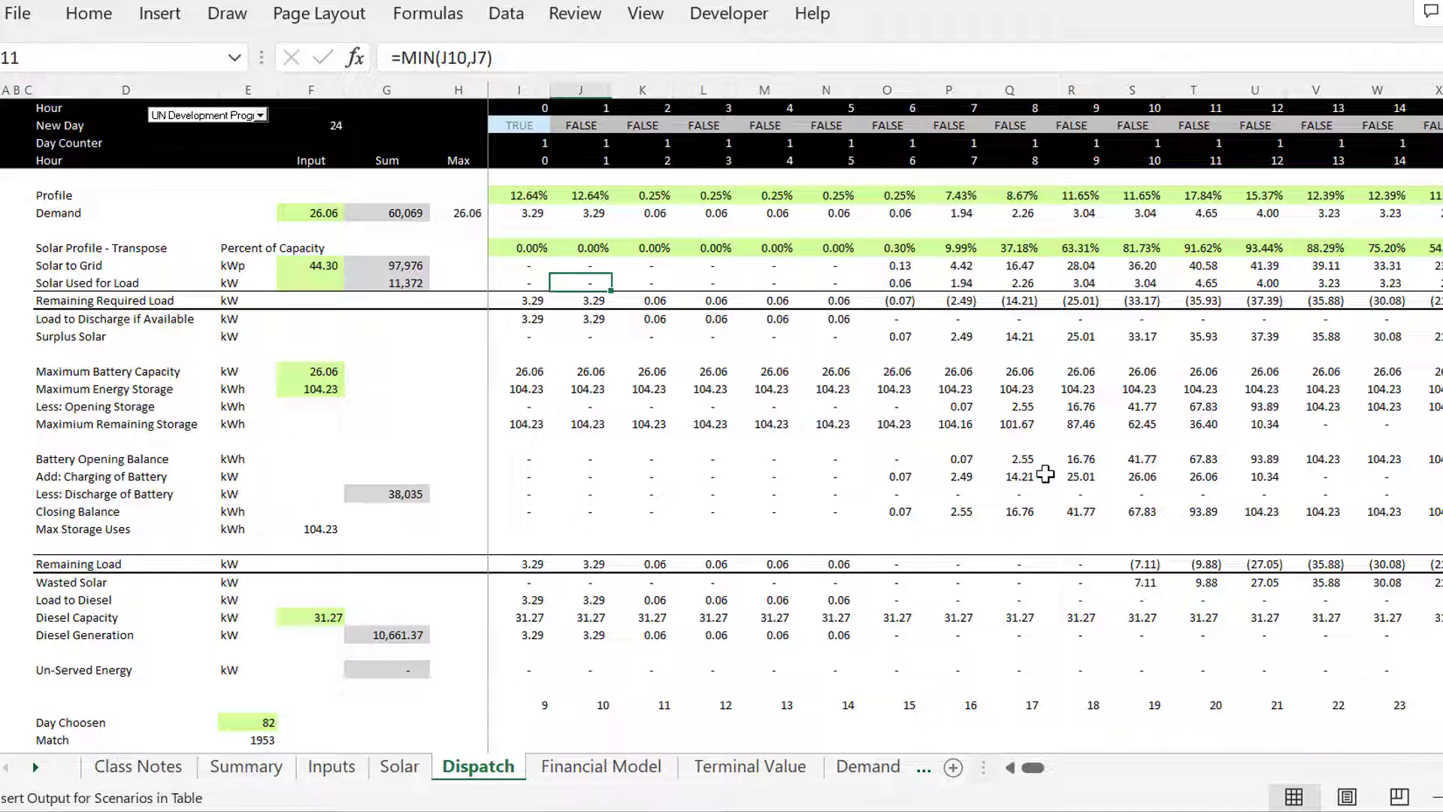
{"action": "key", "text": "Left"}
{"action": "key", "text": "Right"}
{"action": "key", "text": "Right"}
{"action": "key", "text": "Left"}
{"action": "key", "text": "Left"}
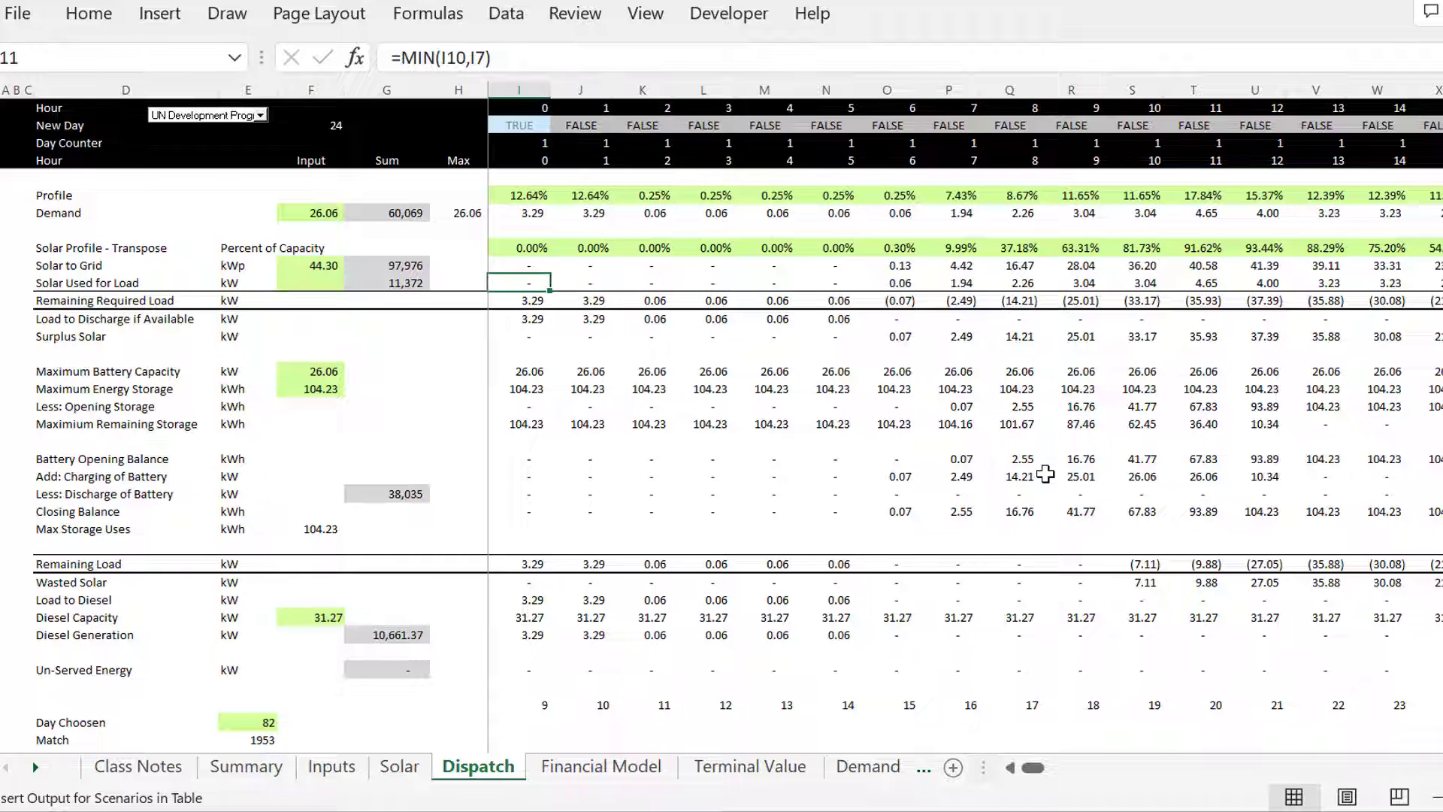
Recheck which Solar to Grid and Demand cells feed the hour 6 Solar Used for Load formula.
{"action": "key", "text": "Right"}
{"action": "key", "text": "Right"}
{"action": "key", "text": "Right"}
{"action": "key", "text": "Right"}
{"action": "key", "text": "Right"}
{"action": "key", "text": "Right"}
{"action": "key", "text": "F2"}
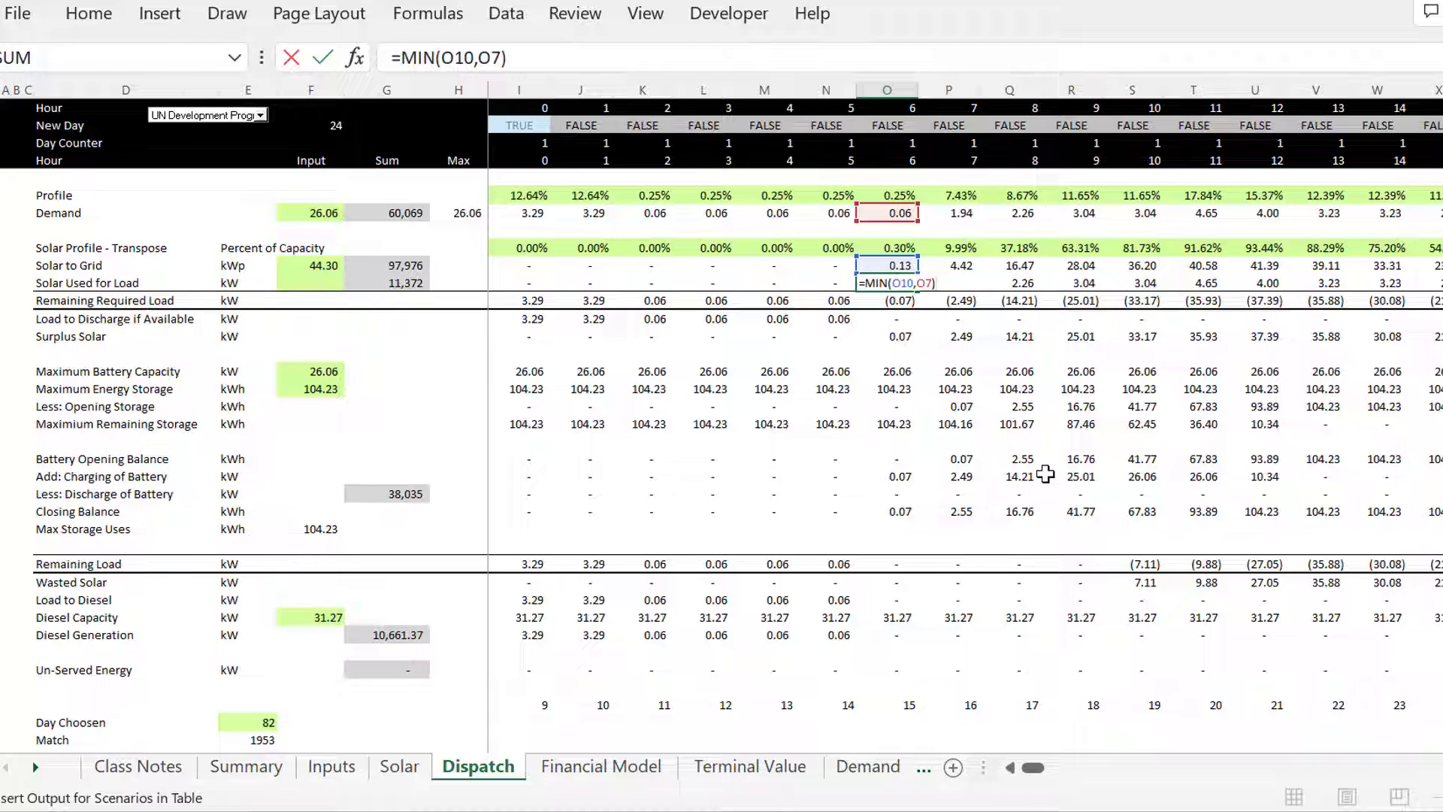
{"action": "key", "text": "shift+Return"}
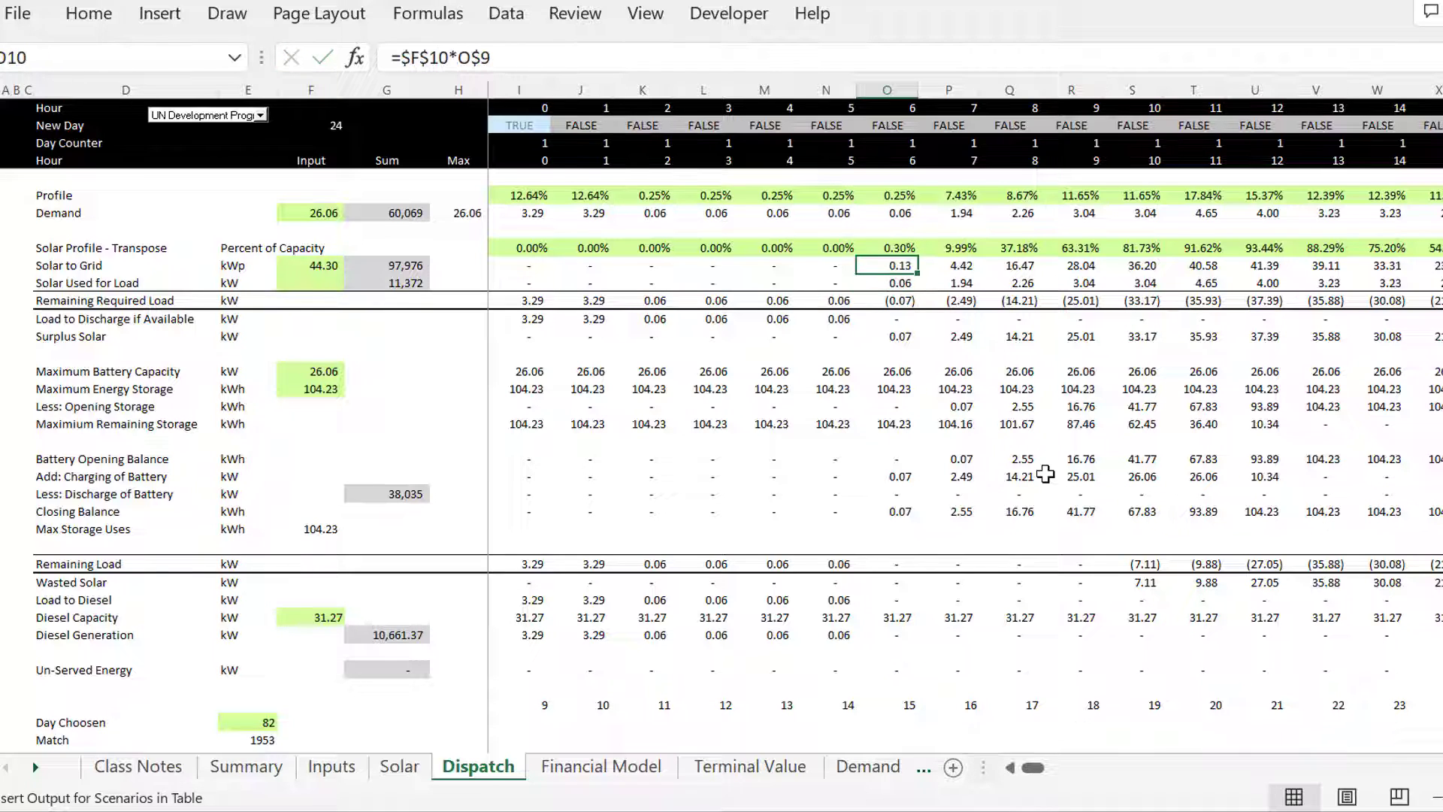
Inspect the hour 6 Solar to Grid formula and the Profile lookup for the same hour.
{"action": "key", "text": "F2"}
{"action": "key", "text": "Escape"}
{"action": "key", "text": "Up"}
{"action": "key", "text": "Up"}
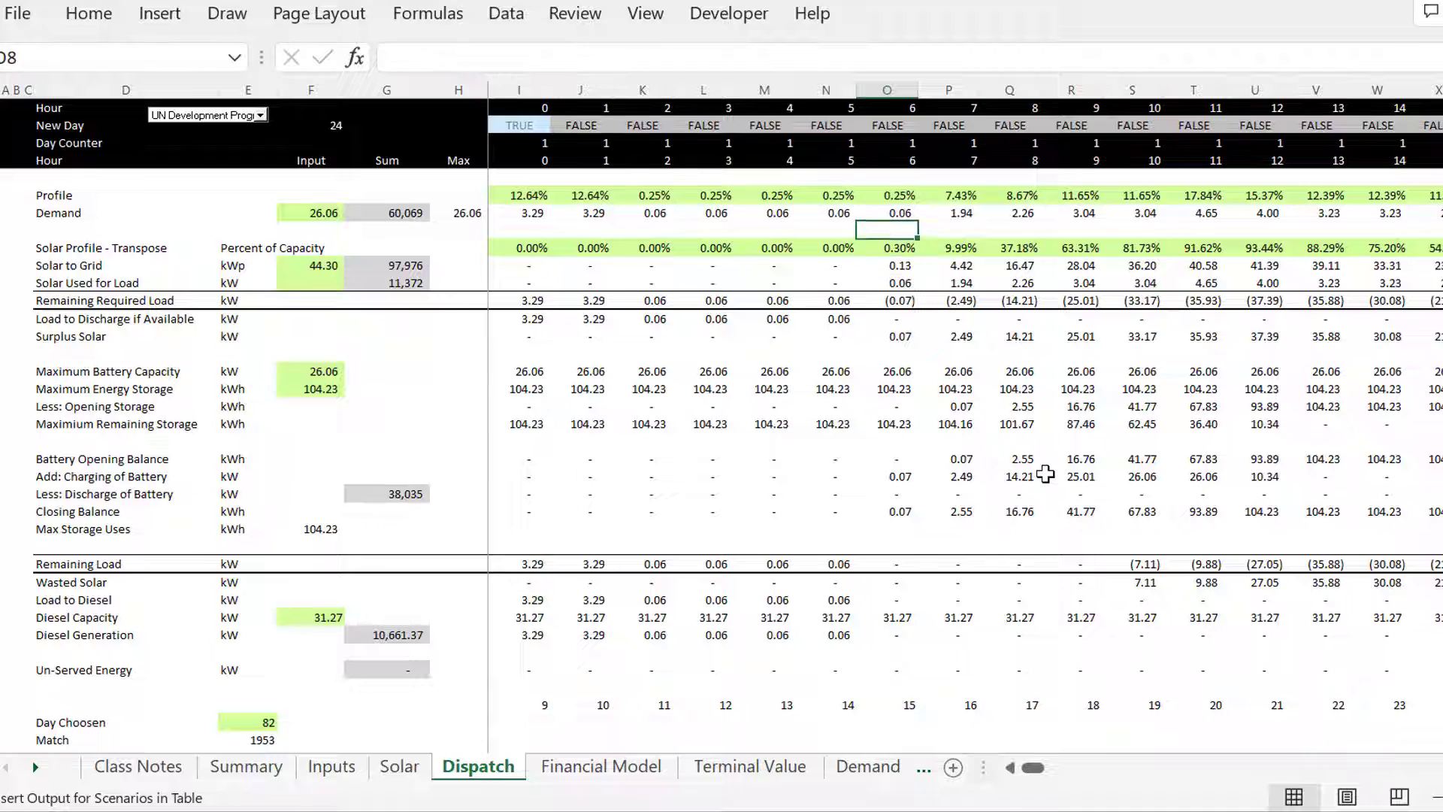
{"action": "key", "text": "Up"}
{"action": "key", "text": "Up"}
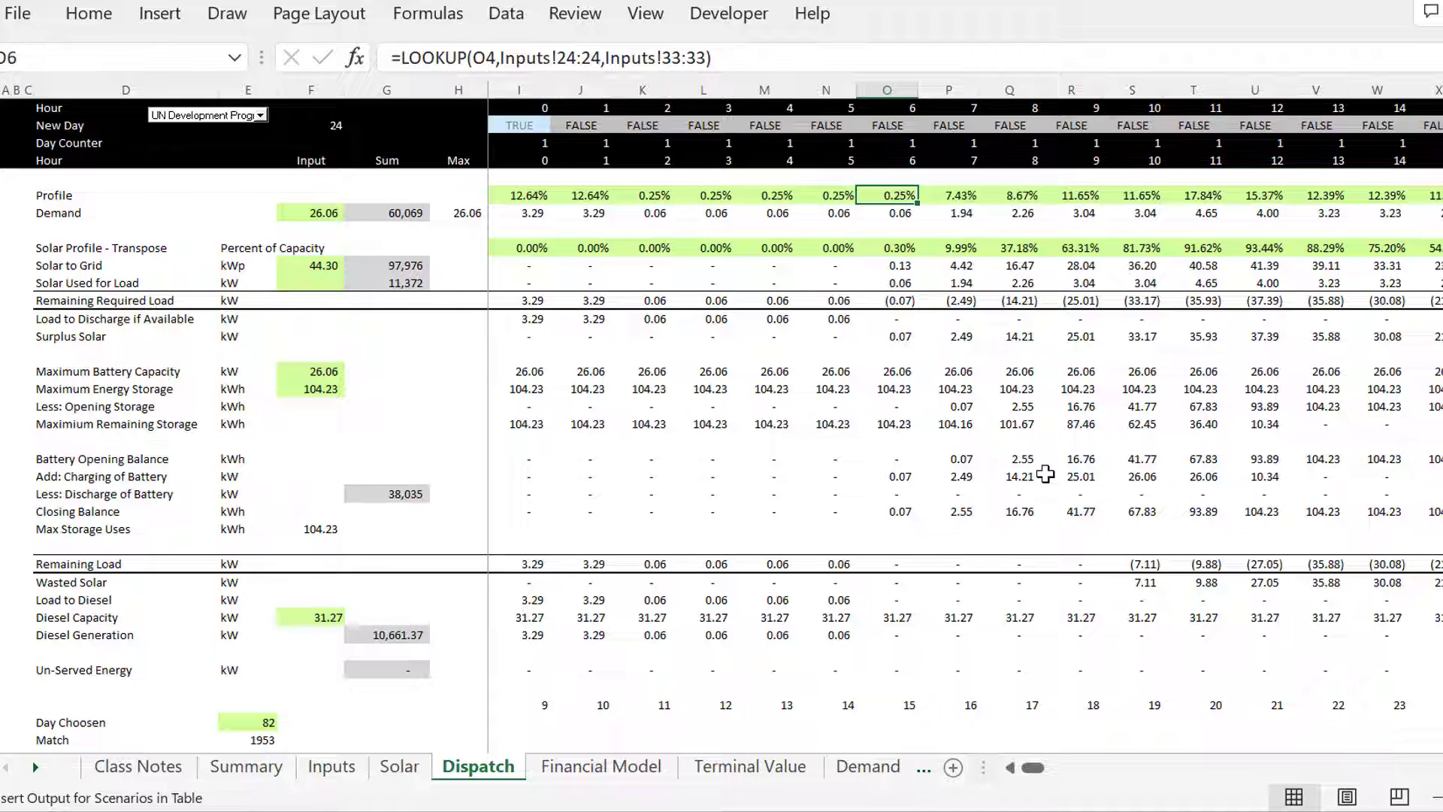
Follow the Profile row's hourly lookups into the second day, then return to hour 0.
{"action": "key", "text": "Left"}
{"action": "key", "text": "Left"}
{"action": "key", "text": "Left"}
{"action": "key", "text": "Left"}
{"action": "key", "text": "Left"}
{"action": "key", "text": "Left"}
{"action": "key", "text": "Left"}
{"action": "key", "text": "Left"}
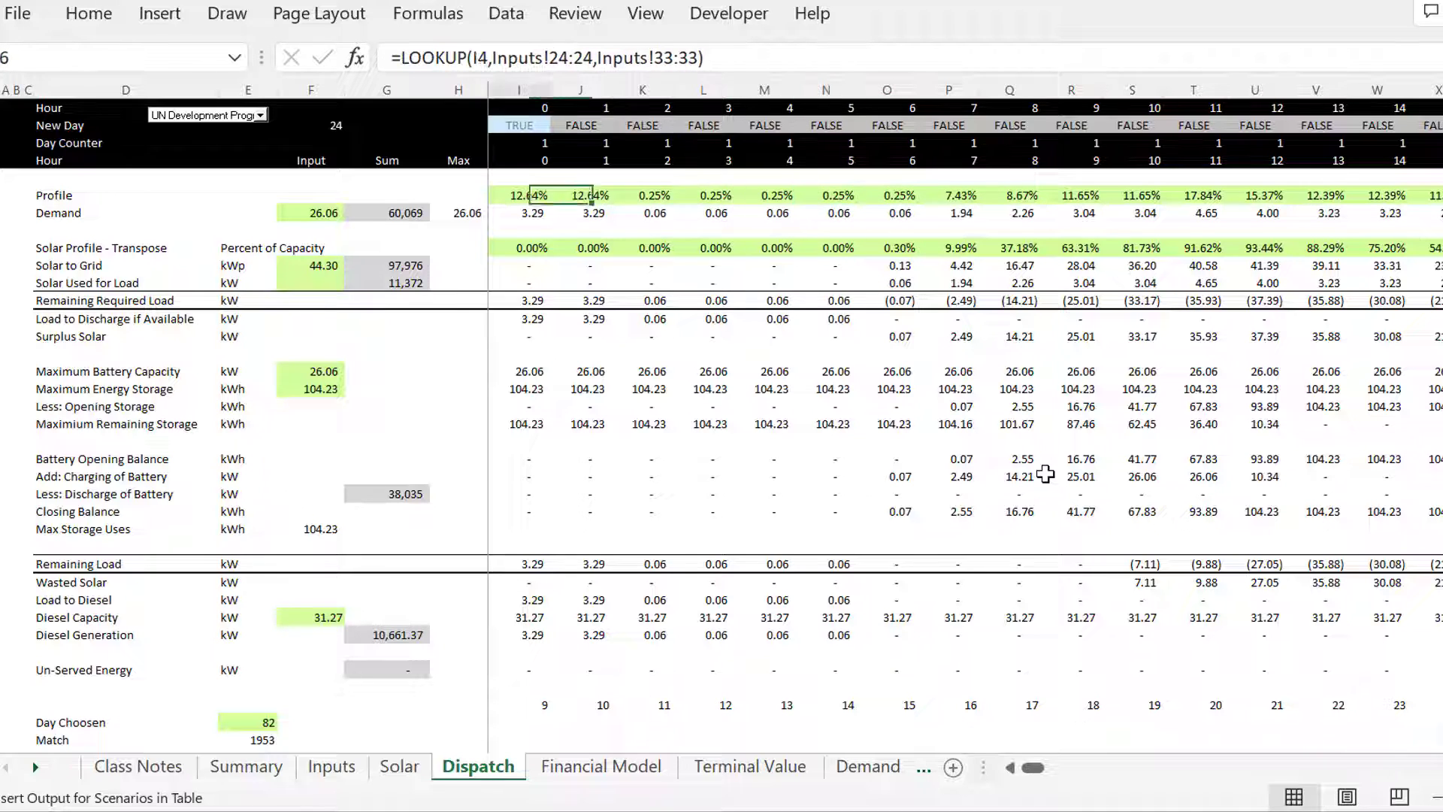
{"action": "key", "text": "Right"}
{"action": "key", "text": "Right"}
{"action": "key", "text": "Right"}
{"action": "key", "text": "Right"}
{"action": "key", "text": "Right"}
{"action": "key", "text": "Right"}
{"action": "key", "text": "Right"}
{"action": "key", "text": "Right"}
{"action": "key", "text": "Right"}
{"action": "key", "text": "Right"}
{"action": "key", "text": "Right"}
{"action": "key", "text": "Right"}
{"action": "key", "text": "Right"}
{"action": "key", "text": "Right"}
{"action": "key", "text": "Right"}
{"action": "key", "text": "Right"}
{"action": "key", "text": "Right"}
{"action": "key", "text": "Right"}
{"action": "key", "text": "Right"}
{"action": "key", "text": "Right"}
{"action": "key", "text": "Right"}
{"action": "key", "text": "Right"}
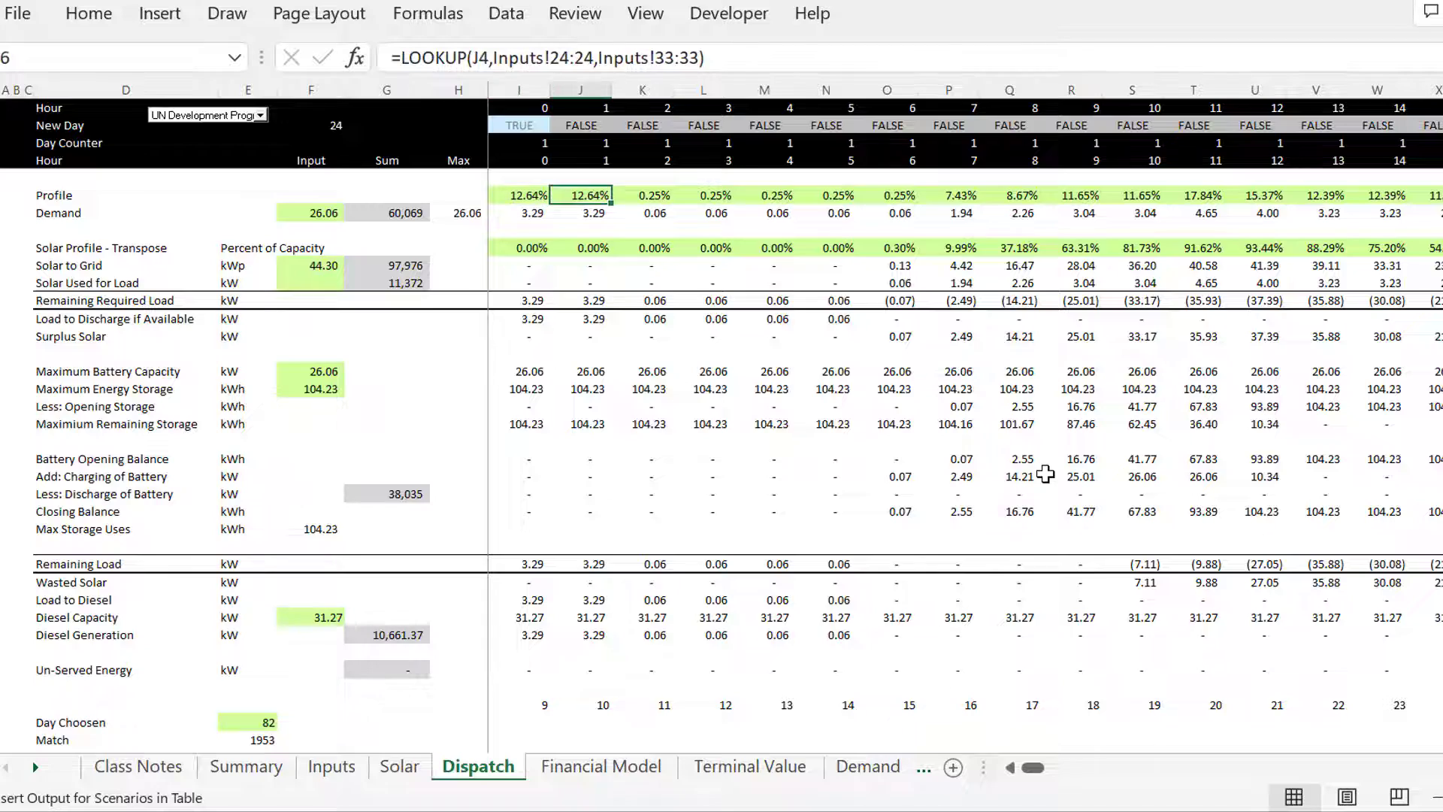
{"action": "key", "text": "Right"}
{"action": "key", "text": "Right"}
{"action": "key", "text": "Right"}
{"action": "key", "text": "Right"}
{"action": "key", "text": "Right"}
{"action": "key", "text": "Right"}
{"action": "key", "text": "Right"}
{"action": "key", "text": "Right"}
{"action": "key", "text": "Right"}
{"action": "key", "text": "Right"}
{"action": "key", "text": "Right"}
{"action": "key", "text": "Right"}
{"action": "key", "text": "Right"}
{"action": "key", "text": "Right"}
{"action": "key", "text": "Right"}
{"action": "key", "text": "Right"}
{"action": "key", "text": "Right"}
{"action": "key", "text": "Right"}
{"action": "key", "text": "Right"}
{"action": "key", "text": "Right"}
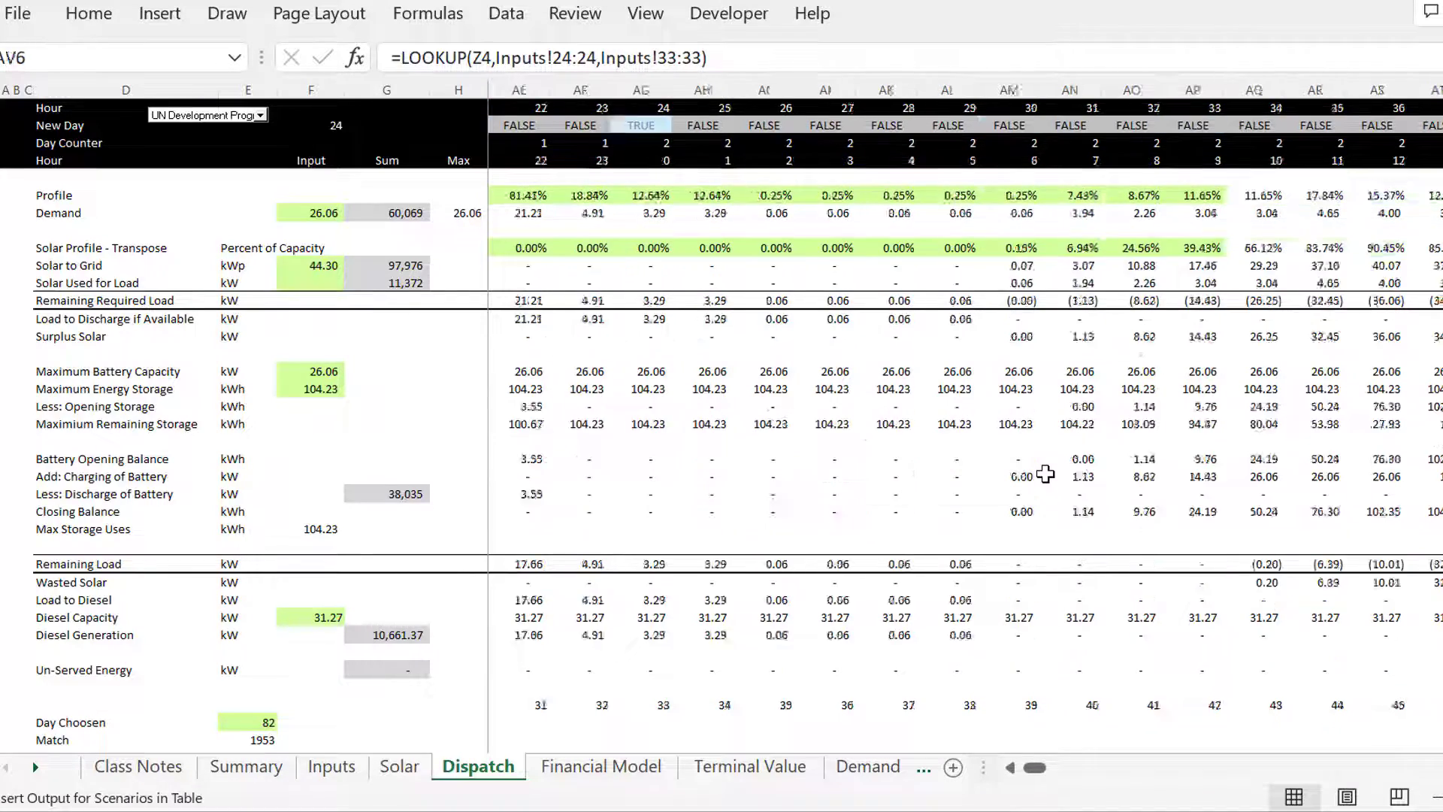
{"action": "key", "text": "ctrl+Left"}
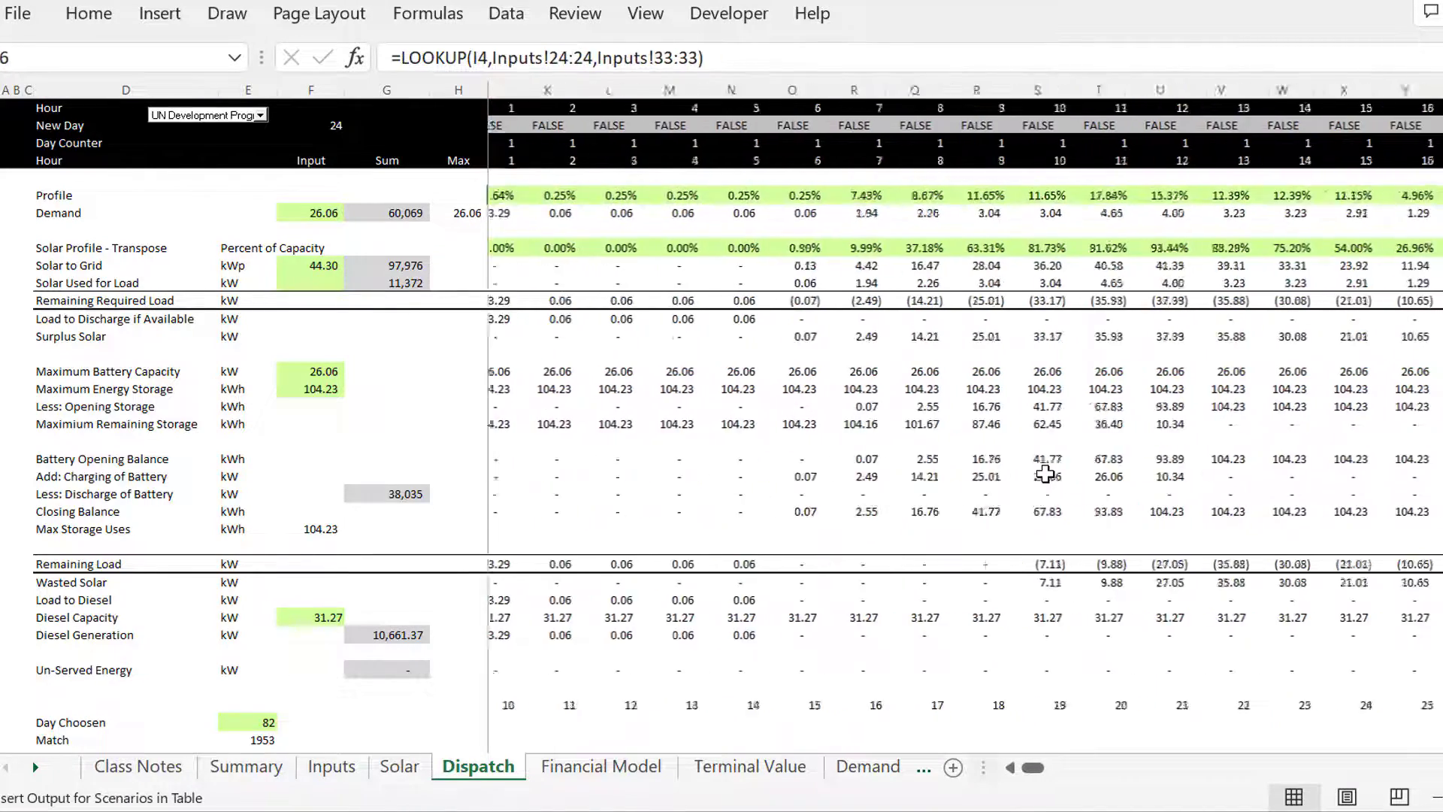
{"action": "key", "text": "Right"}
{"action": "key", "text": "Left"}
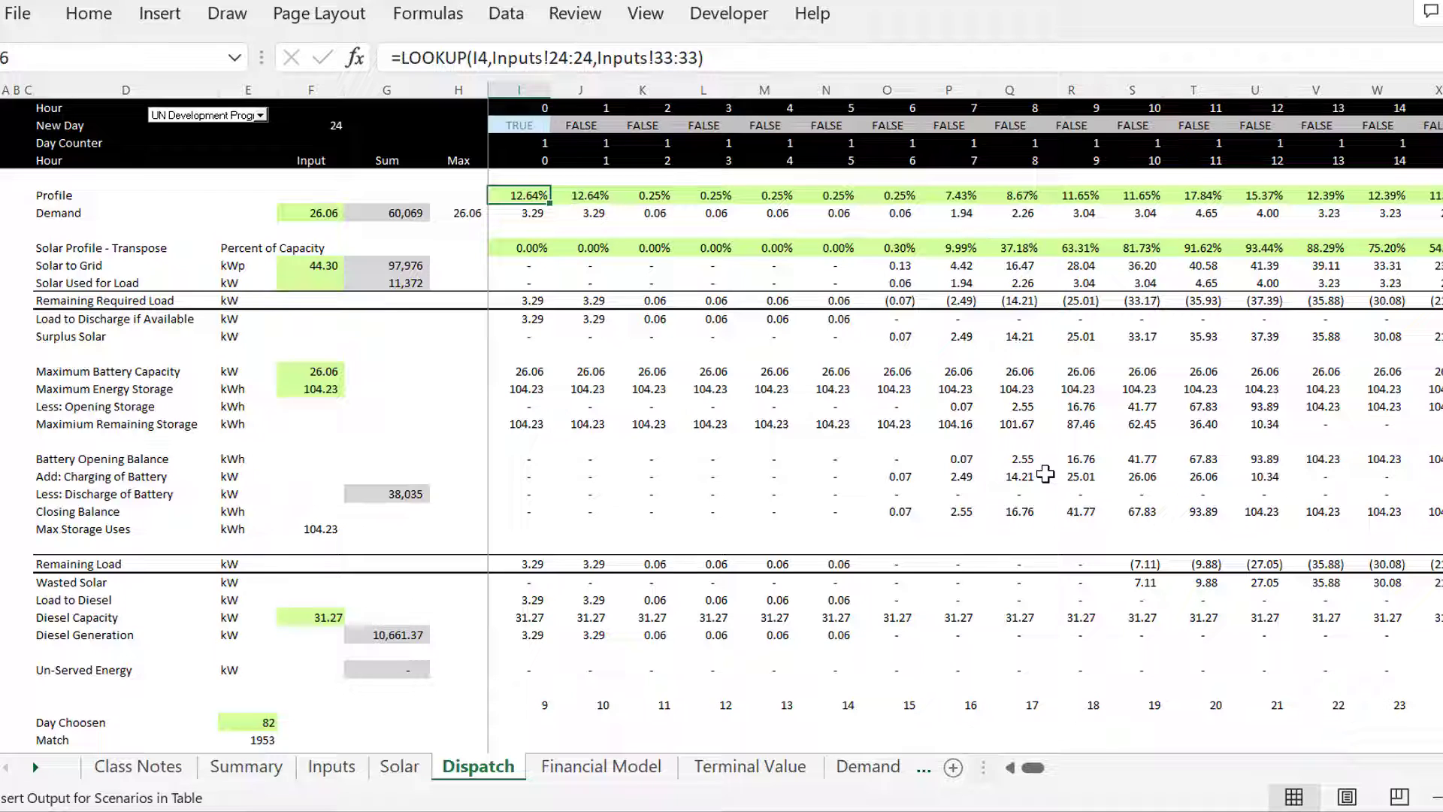
Examine how the hour 0 Demand formula combines the Demand input with the hourly profile percentage.
{"action": "key", "text": "Down"}
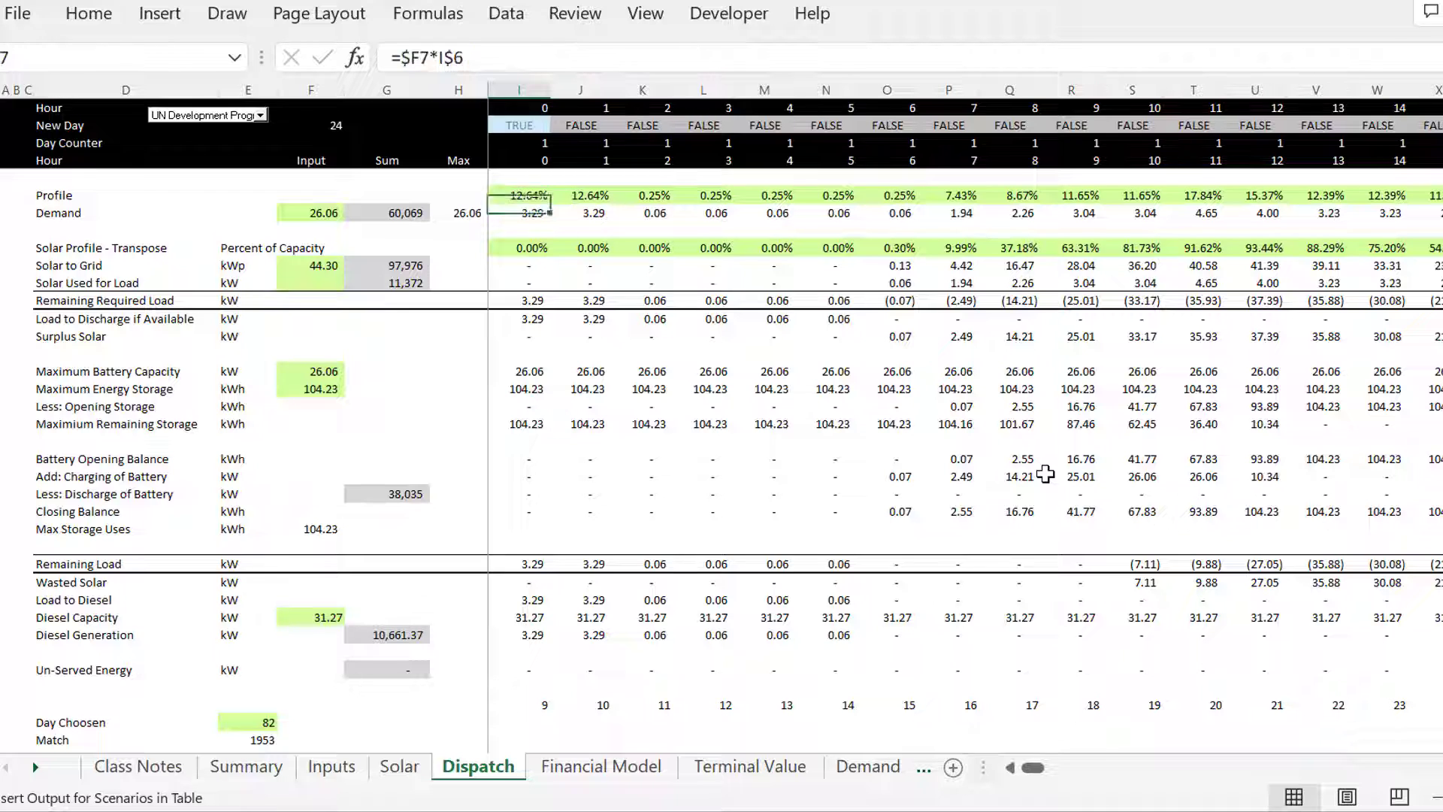
{"action": "key", "text": "Left"}
{"action": "key", "text": "Left"}
{"action": "key", "text": "Right"}
{"action": "key", "text": "Right"}
{"action": "key", "text": "F2"}
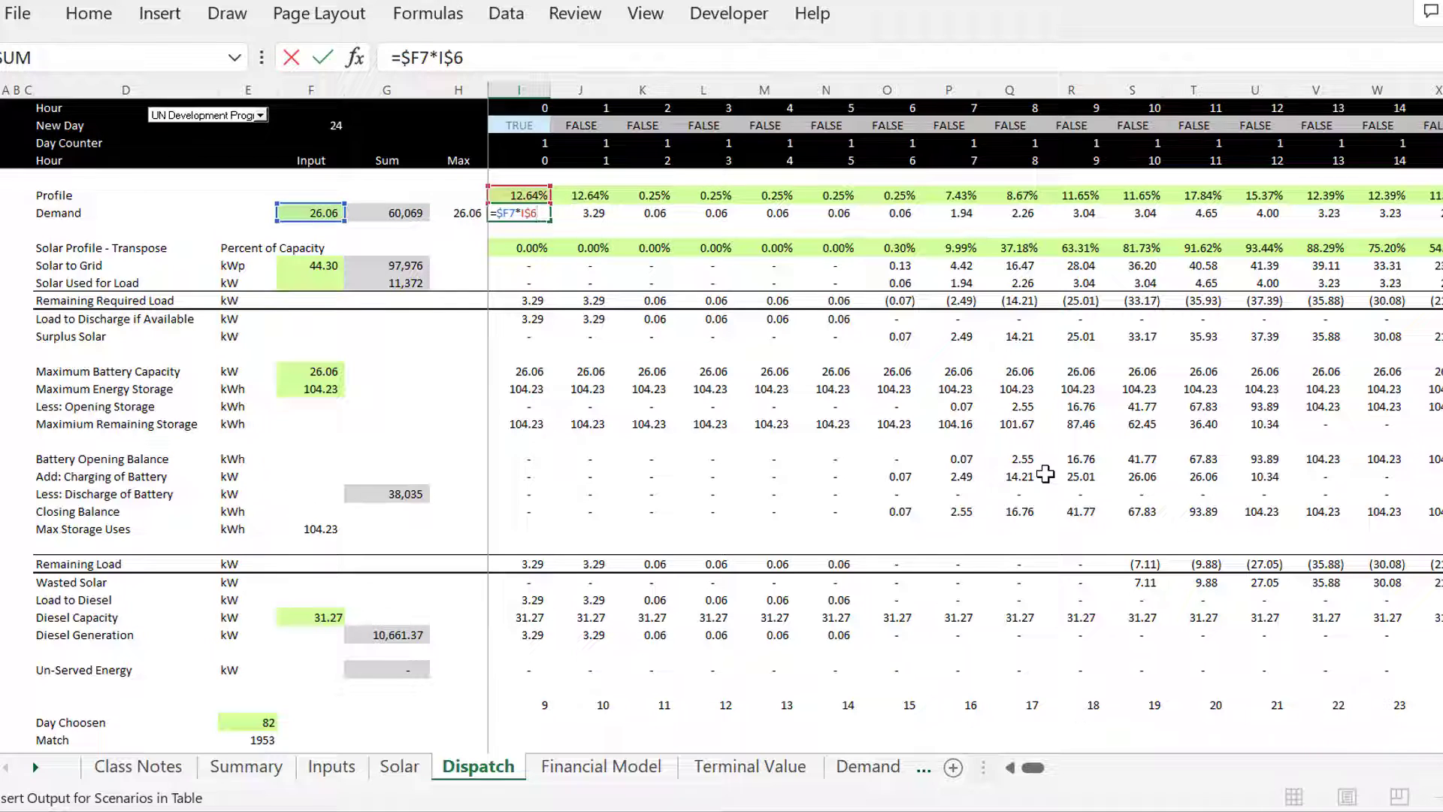
{"action": "key", "text": "Tab"}
{"action": "key", "text": "Left"}
{"action": "key", "text": "Right"}
{"action": "key", "text": "Right"}
{"action": "key", "text": "Left"}
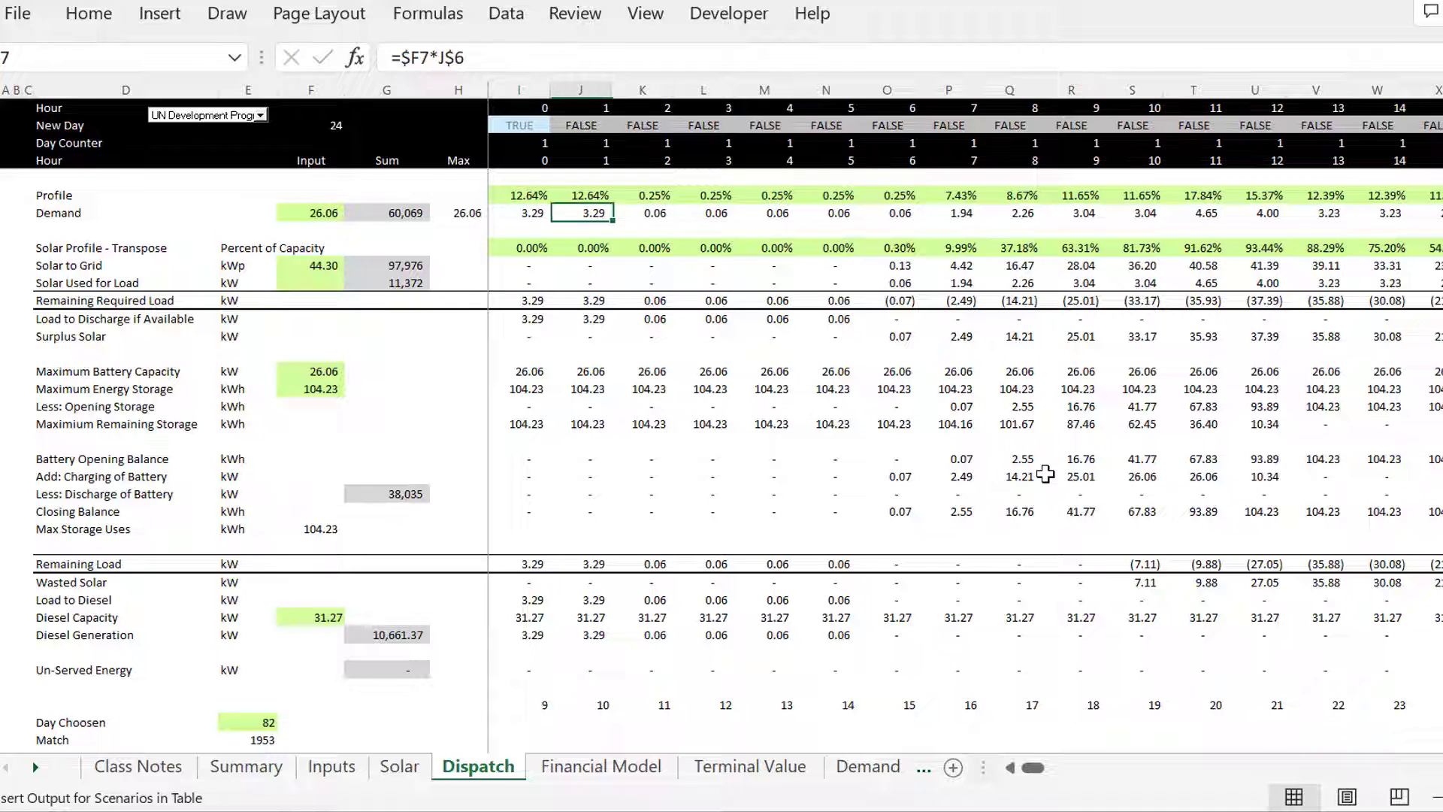
Examine the hour 1 Demand formula and review the Demand row through hour 6.
{"action": "key", "text": "Left"}
{"action": "key", "text": "Left"}
{"action": "key", "text": "Left"}
{"action": "key", "text": "Right"}
{"action": "key", "text": "Right"}
{"action": "key", "text": "Right"}
{"action": "key", "text": "F2"}
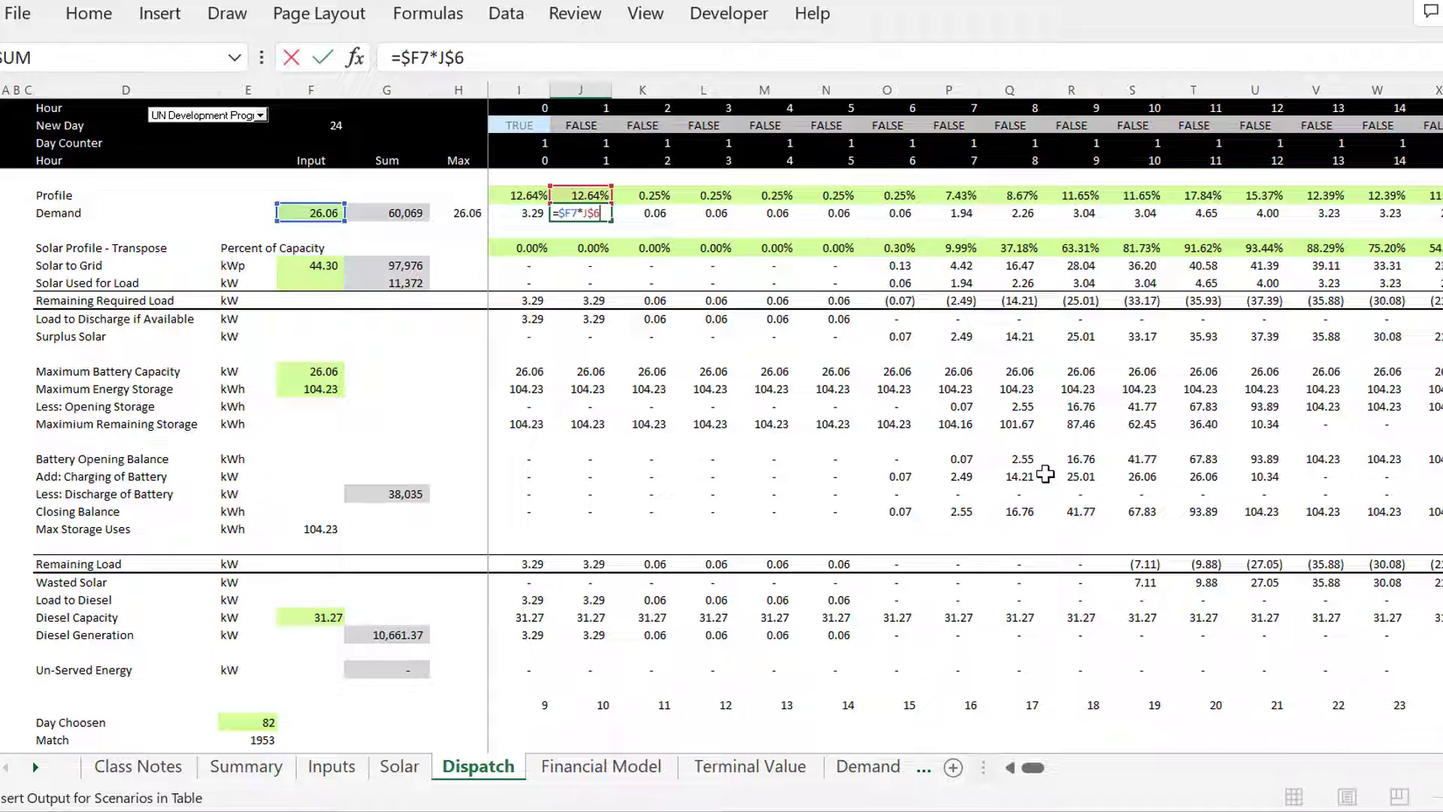
{"action": "key", "text": "Tab"}
{"action": "key", "text": "Right"}
{"action": "key", "text": "Right"}
{"action": "key", "text": "Right"}
{"action": "key", "text": "Right"}
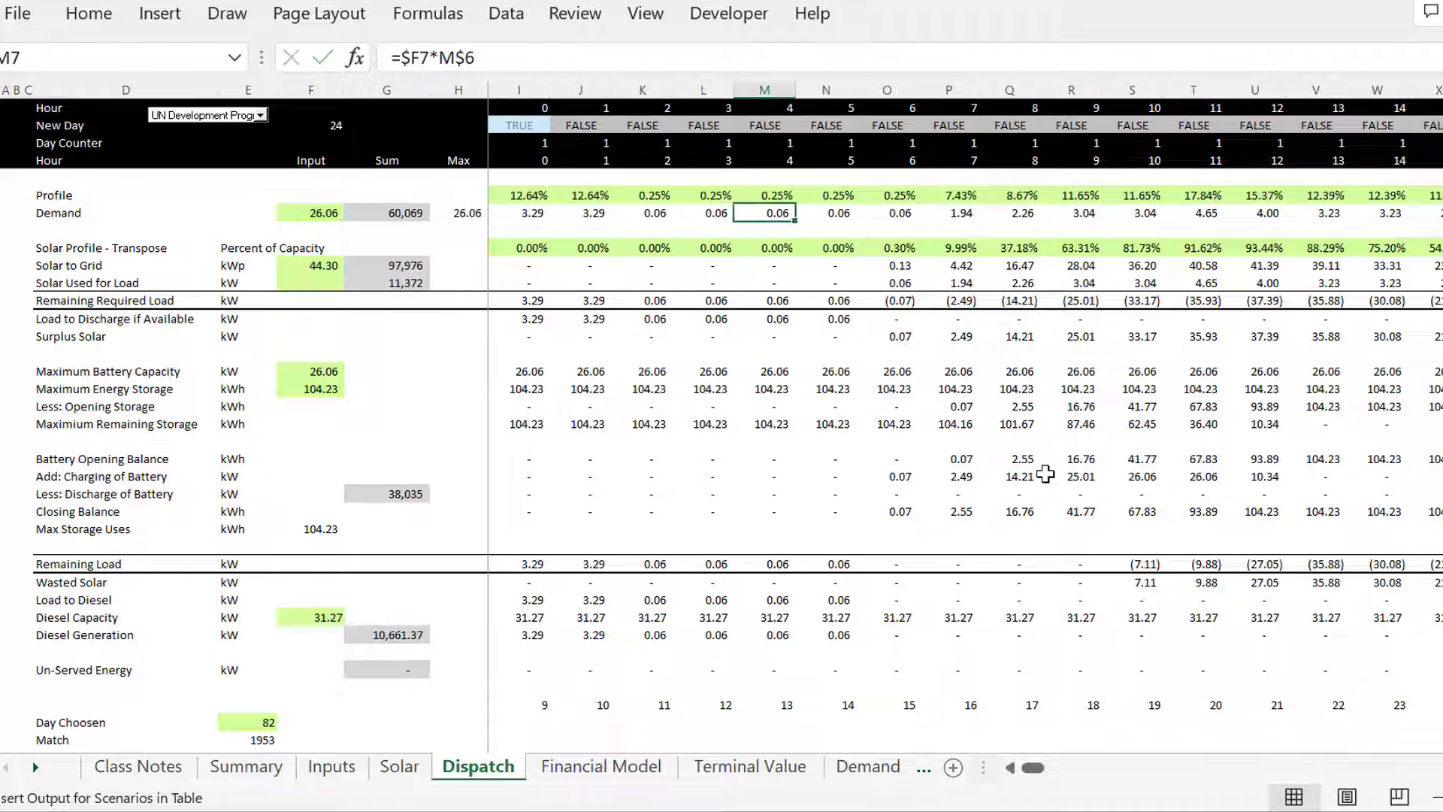
Review the hour 6 solar rows from the transposed Solar Profile down to Remaining Required Load.
{"action": "key", "text": "Down"}
{"action": "key", "text": "Down"}
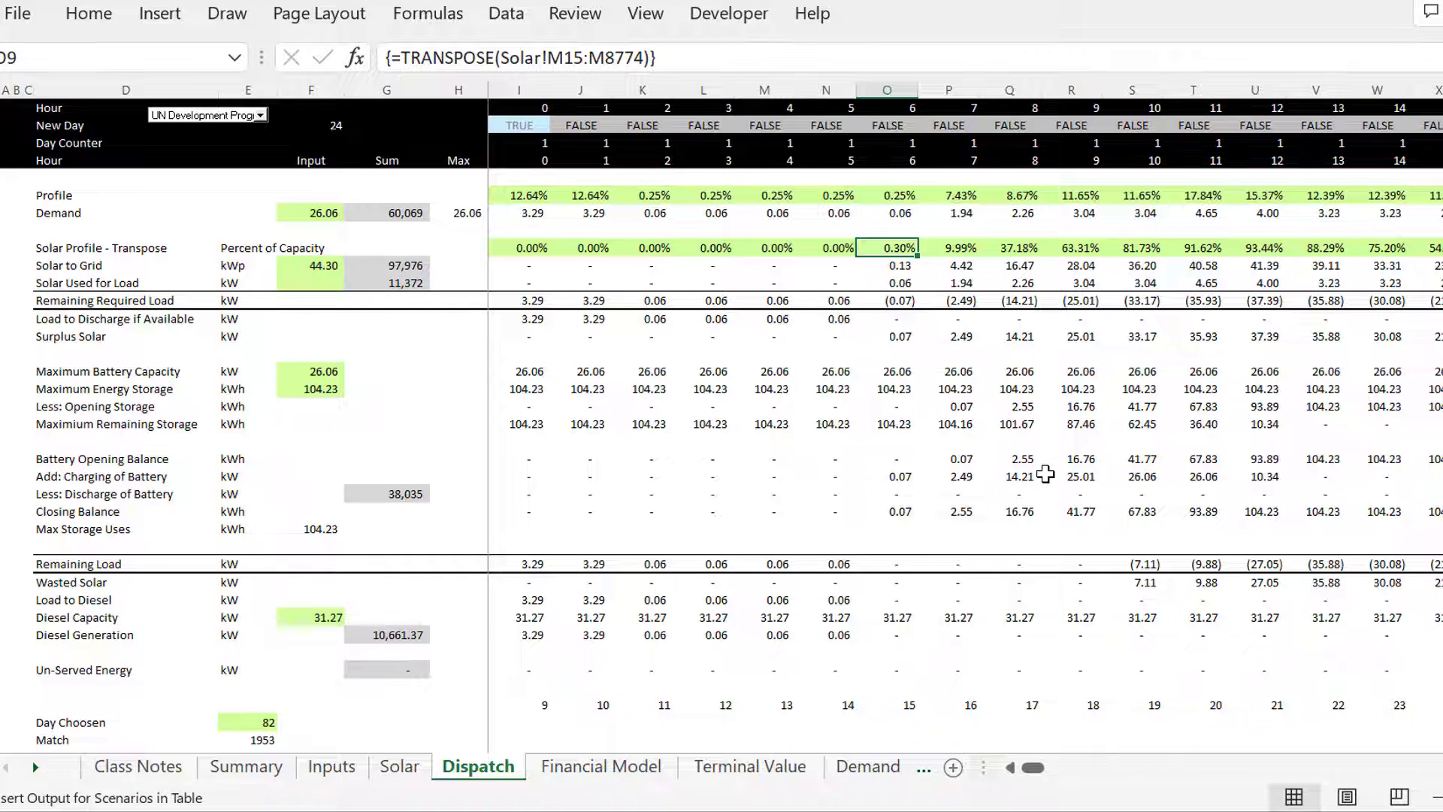
{"action": "key", "text": "Down"}
{"action": "key", "text": "Down"}
{"action": "key", "text": "Down"}
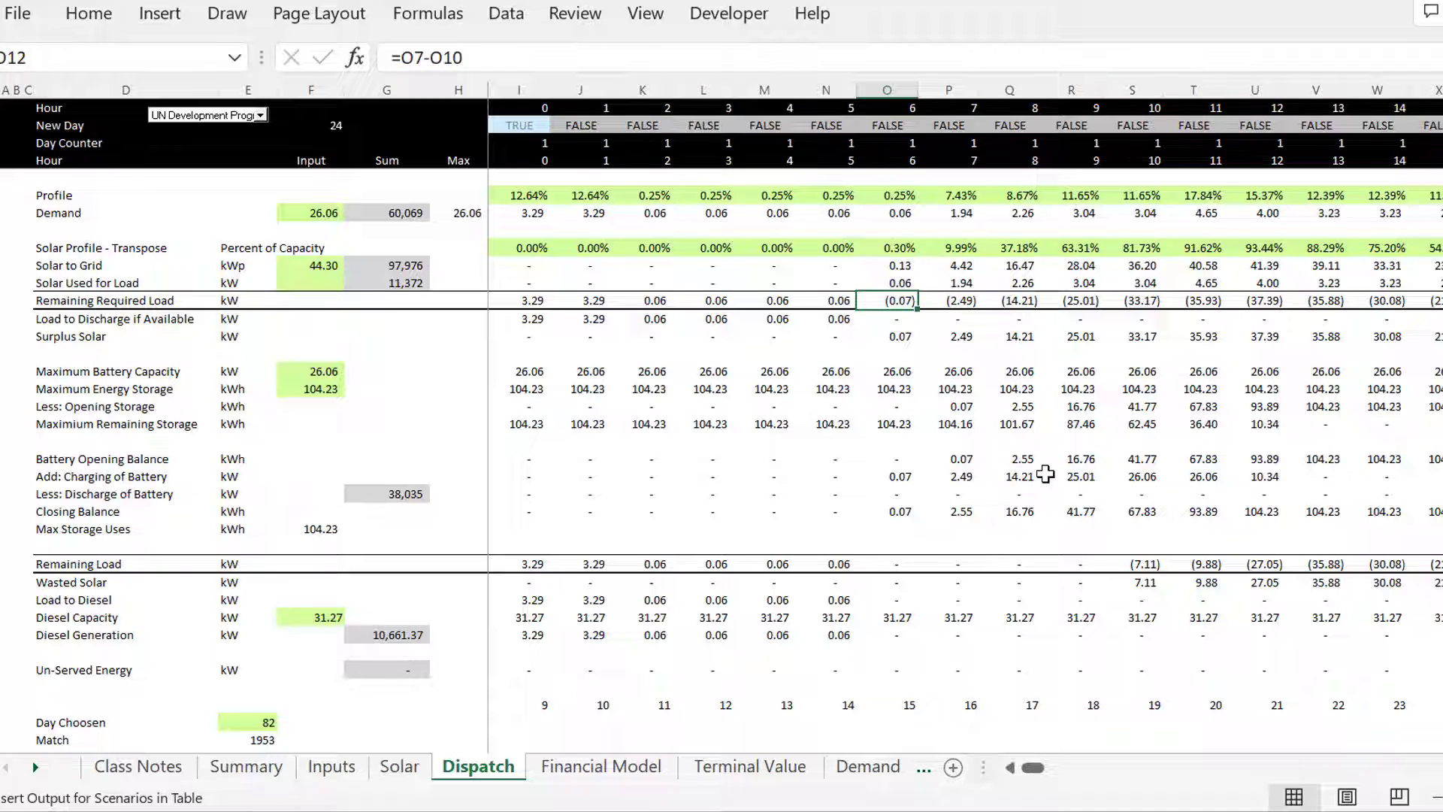
Review the Surplus Solar and Maximum Battery Capacity cells at hour 6, then compare Maximum Energy Storage across neighbouring hours.
{"action": "key", "text": "Down"}
{"action": "key", "text": "Down"}
{"action": "key", "text": "Down"}
{"action": "key", "text": "Down"}
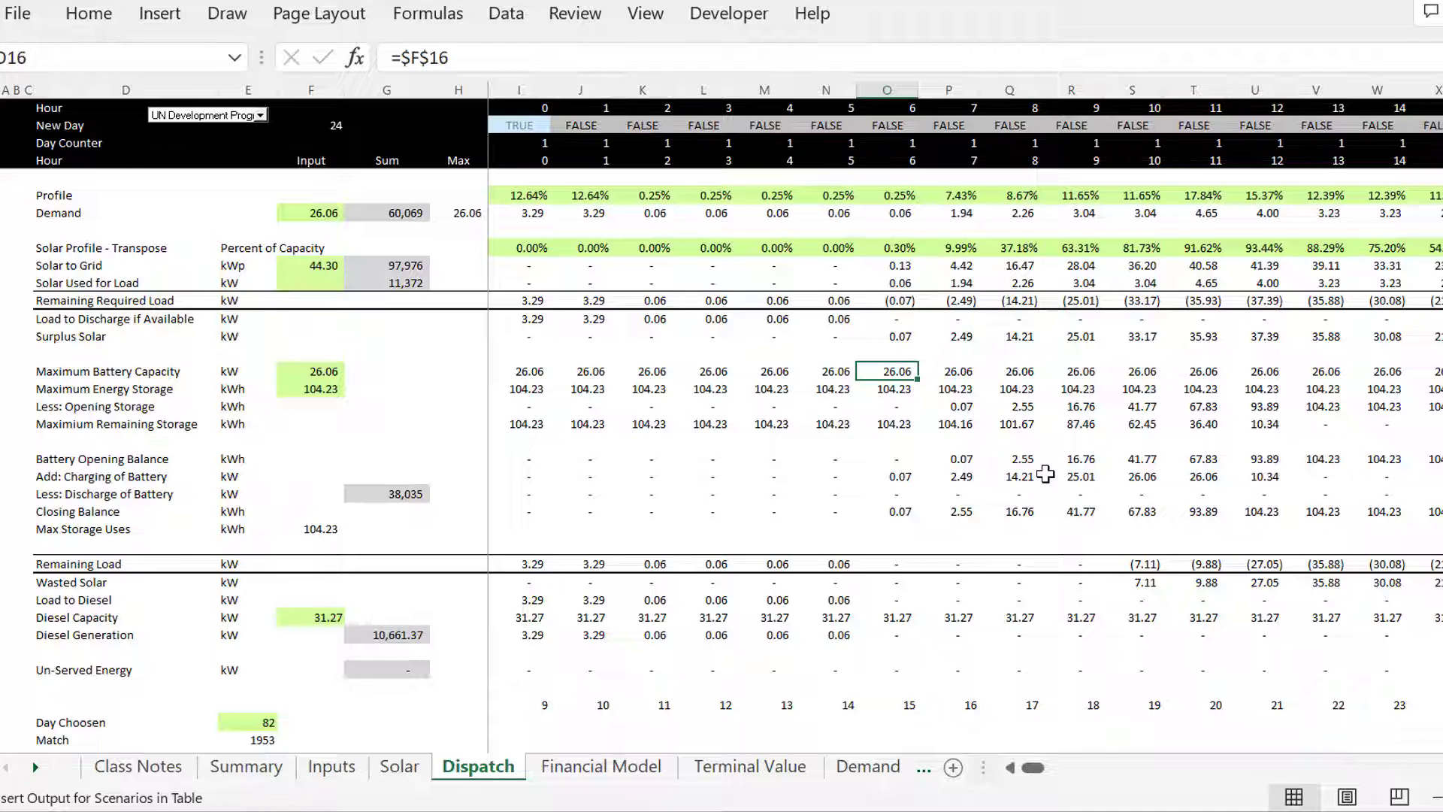
{"action": "key", "text": "Down"}
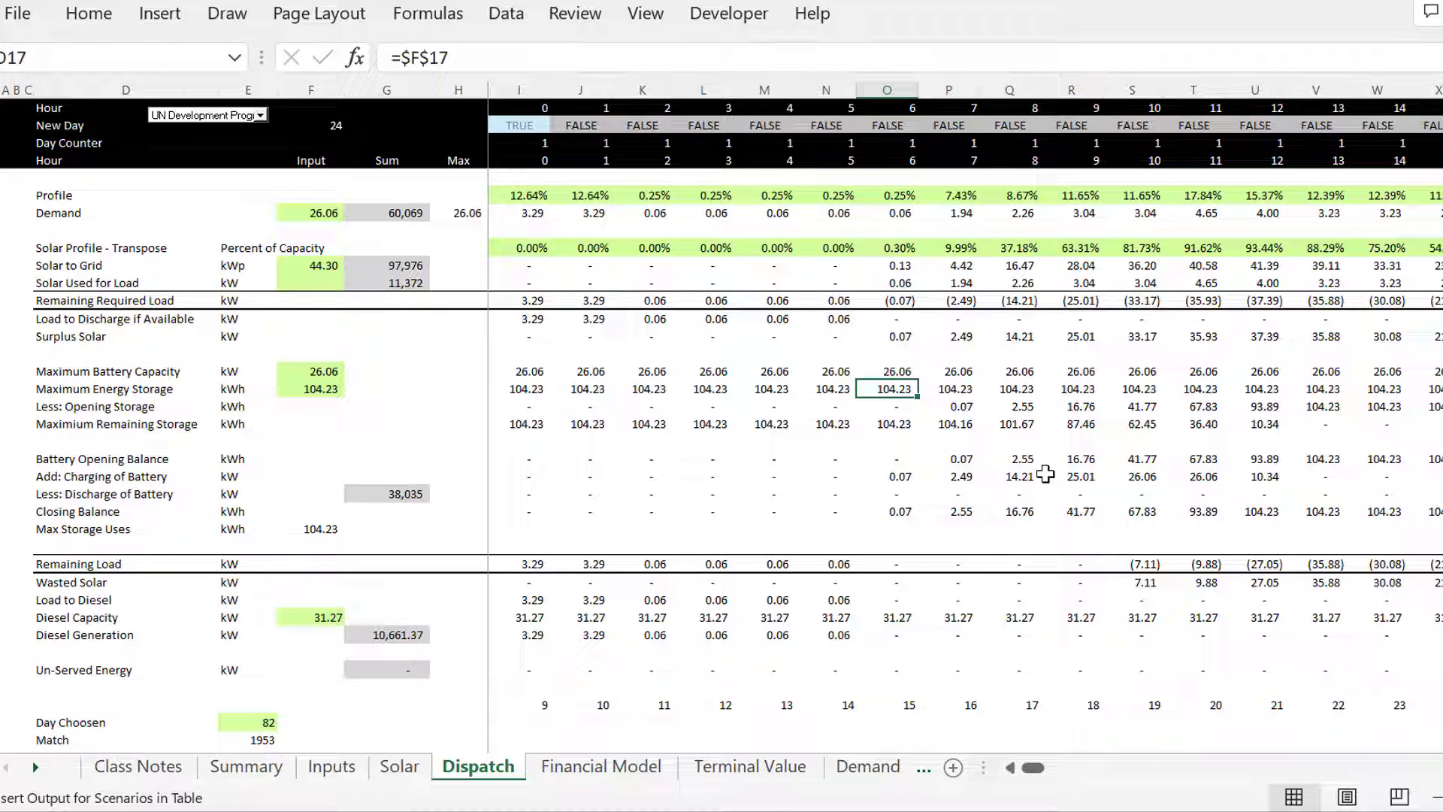
{"action": "key", "text": "Left"}
{"action": "key", "text": "Left"}
{"action": "key", "text": "Left"}
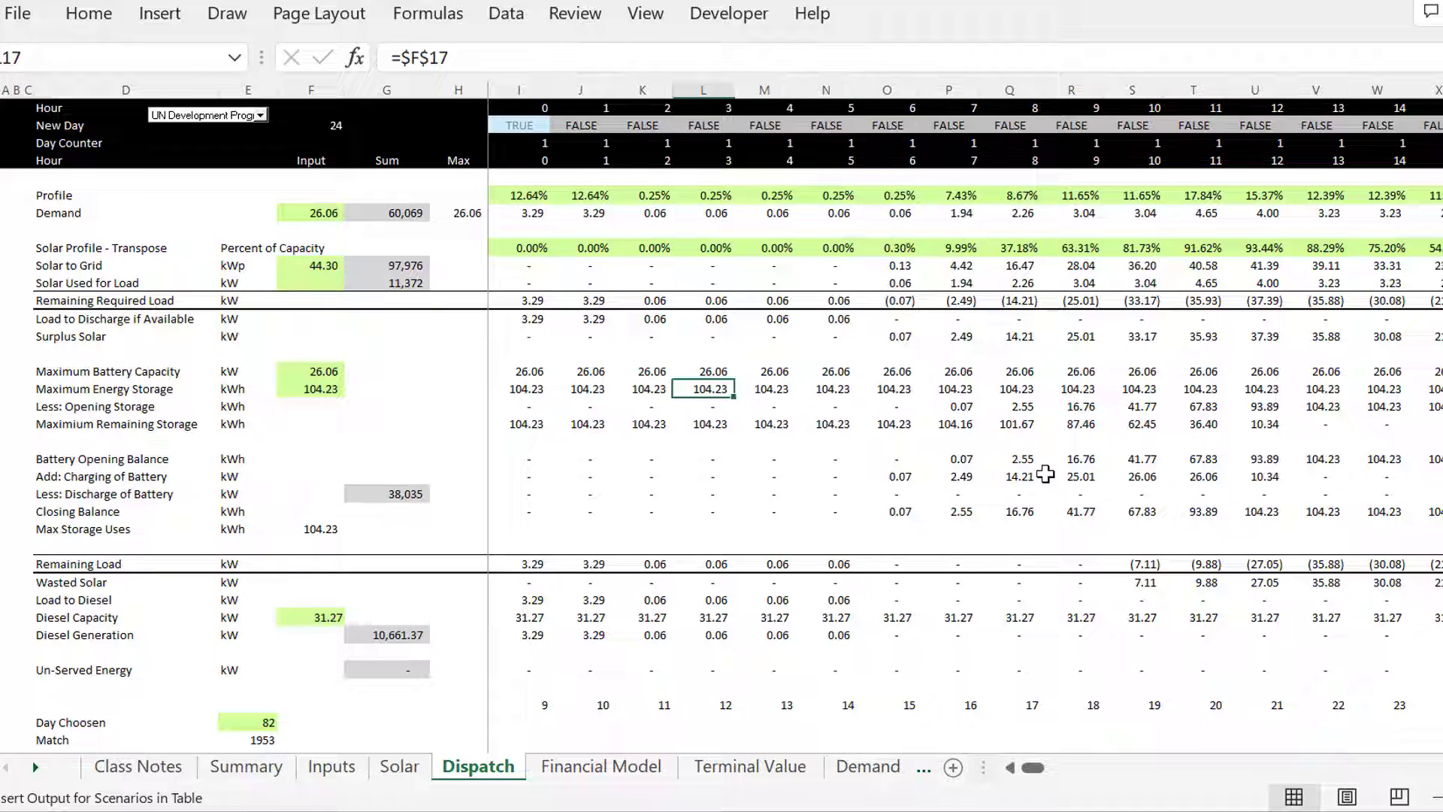
{"action": "key", "text": "Right"}
{"action": "key", "text": "Right"}
{"action": "key", "text": "Right"}
{"action": "key", "text": "Right"}
{"action": "key", "text": "Right"}
{"action": "key", "text": "Left"}
{"action": "key", "text": "Left"}
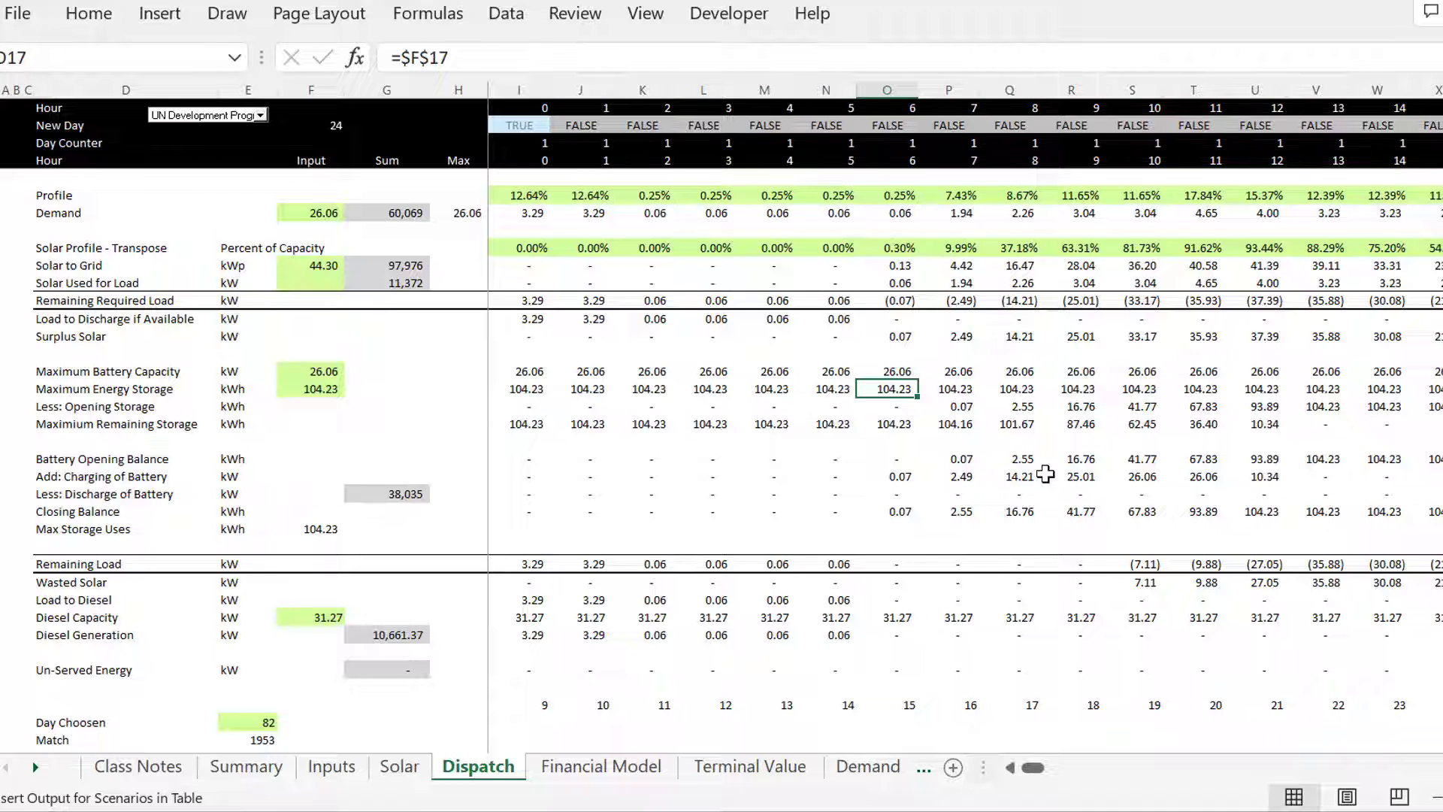
Inspect the hour 6 Maximum Energy Storage formula and the Opening Storage link to the battery opening balance.
{"action": "key", "text": "Down"}
{"action": "key", "text": "Up"}
{"action": "key", "text": "F2"}
{"action": "key", "text": "Return"}
{"action": "key", "text": "F2"}
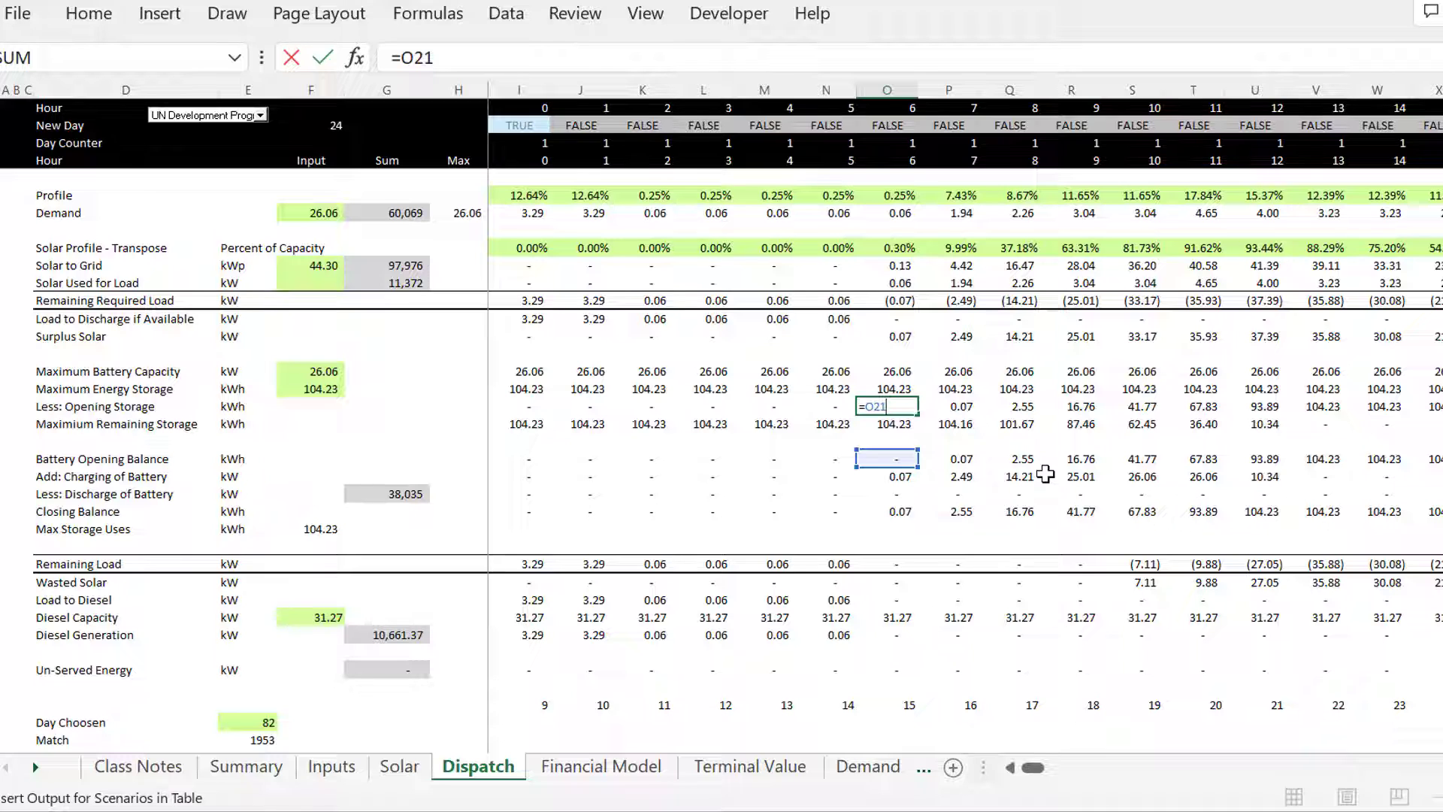
{"action": "type", "text": "`"}
{"action": "key", "text": "Escape"}
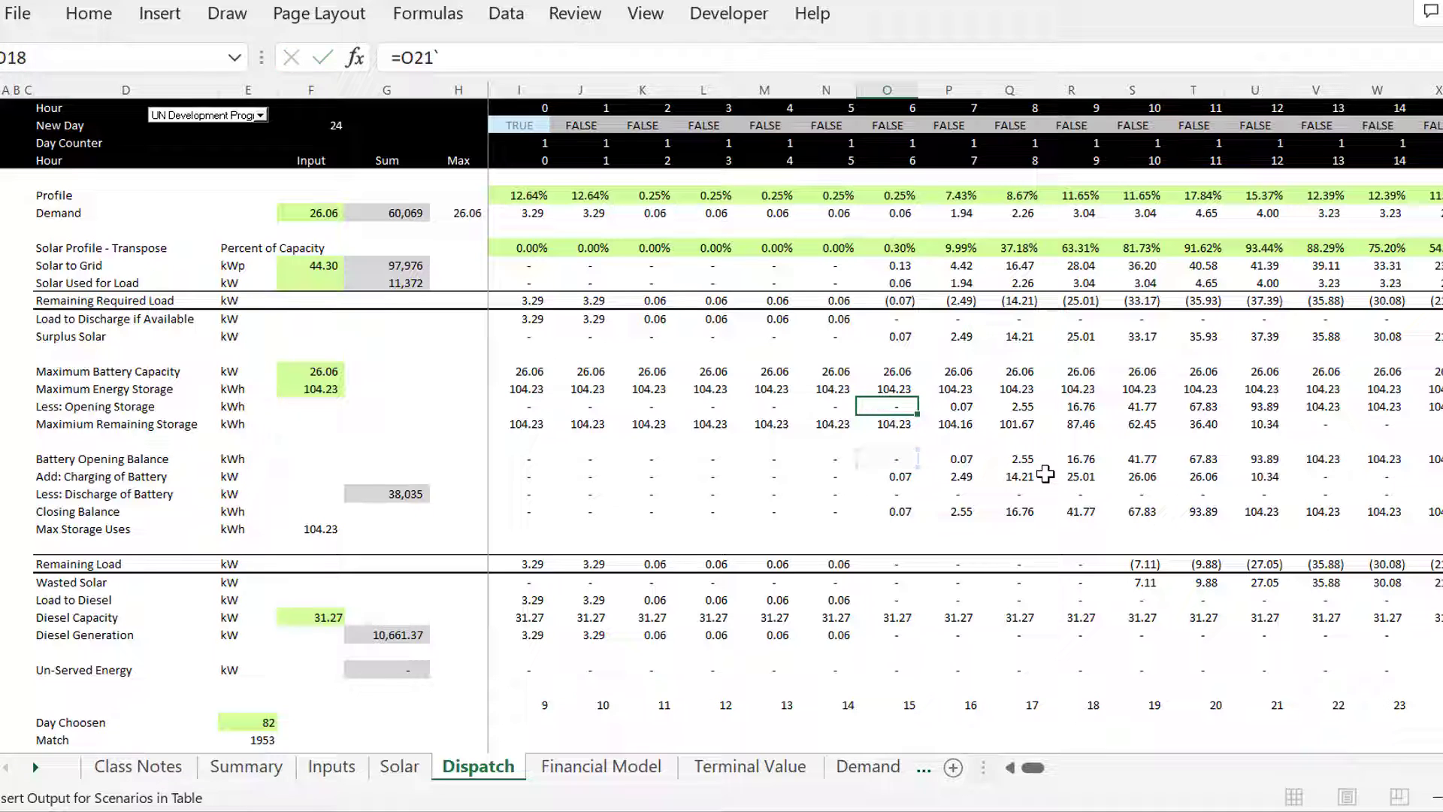
Inspect the hour 6 Maximum Remaining Storage formula, follow the row to hour 12, and return to hour 7.
{"action": "key", "text": "Down"}
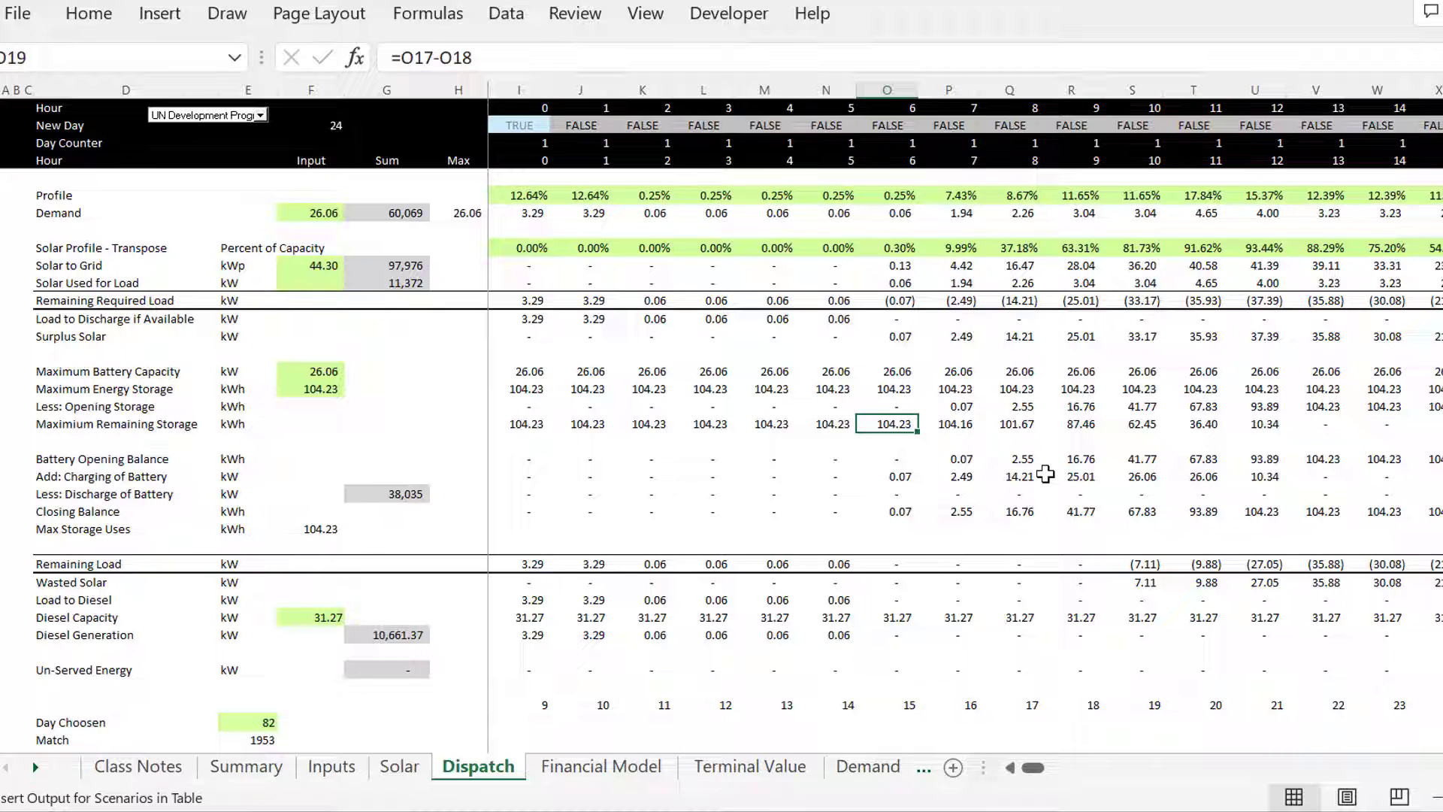
{"action": "key", "text": "F2"}
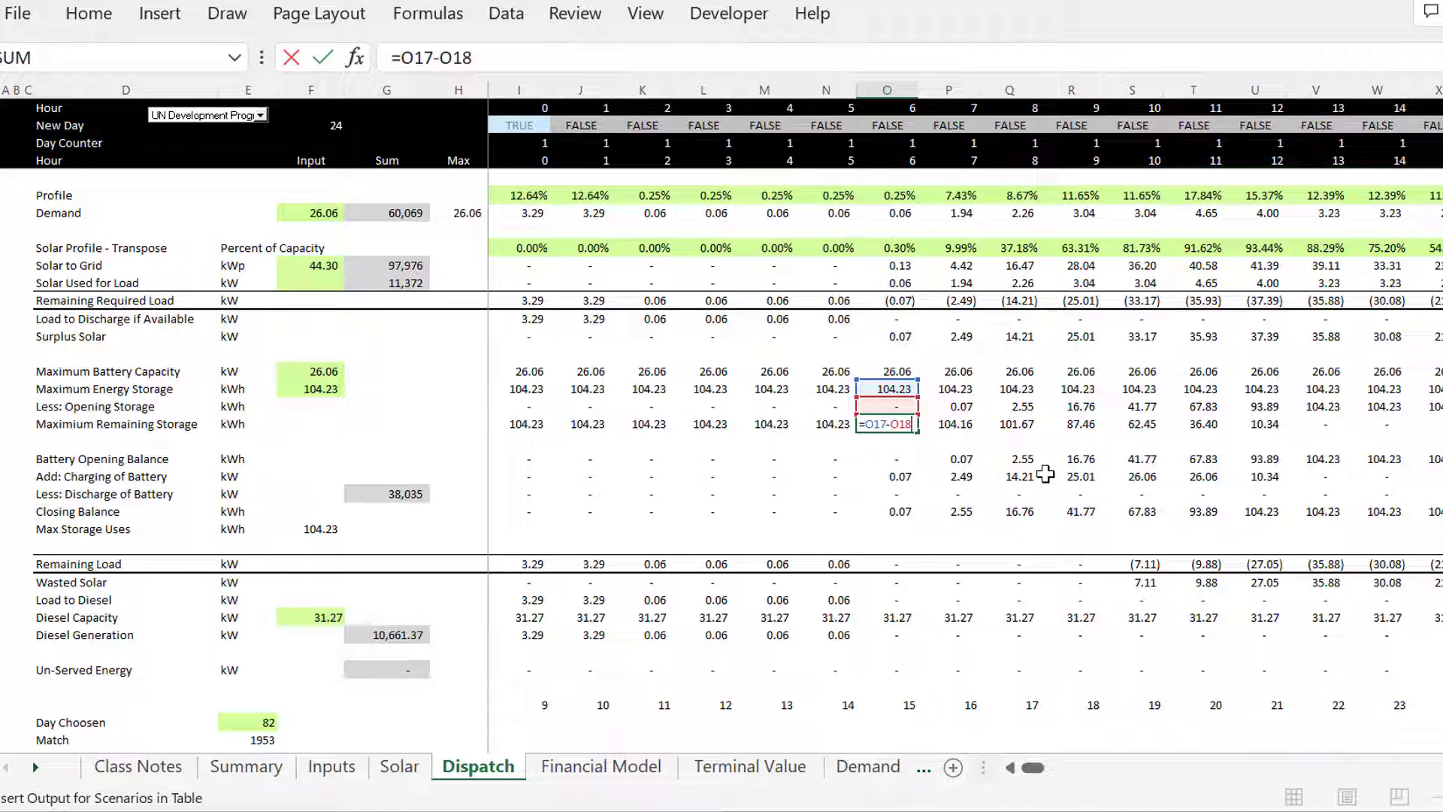
{"action": "key", "text": "Escape"}
{"action": "key", "text": "Right"}
{"action": "key", "text": "Right"}
{"action": "key", "text": "Right"}
{"action": "key", "text": "Right"}
{"action": "key", "text": "Right"}
{"action": "key", "text": "Right"}
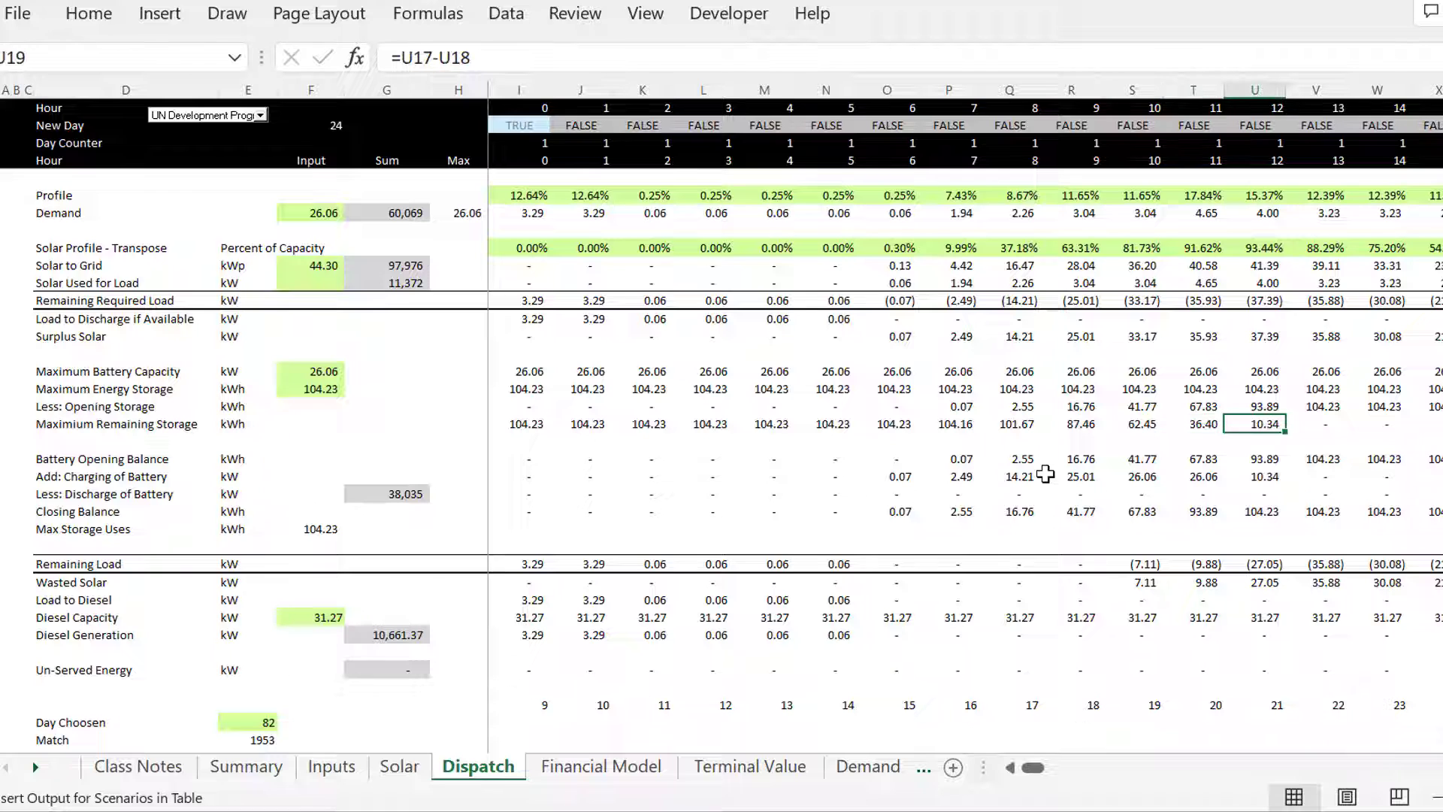
{"action": "key", "text": "Left"}
{"action": "key", "text": "Left"}
{"action": "key", "text": "Left"}
{"action": "key", "text": "Left"}
{"action": "key", "text": "Left"}
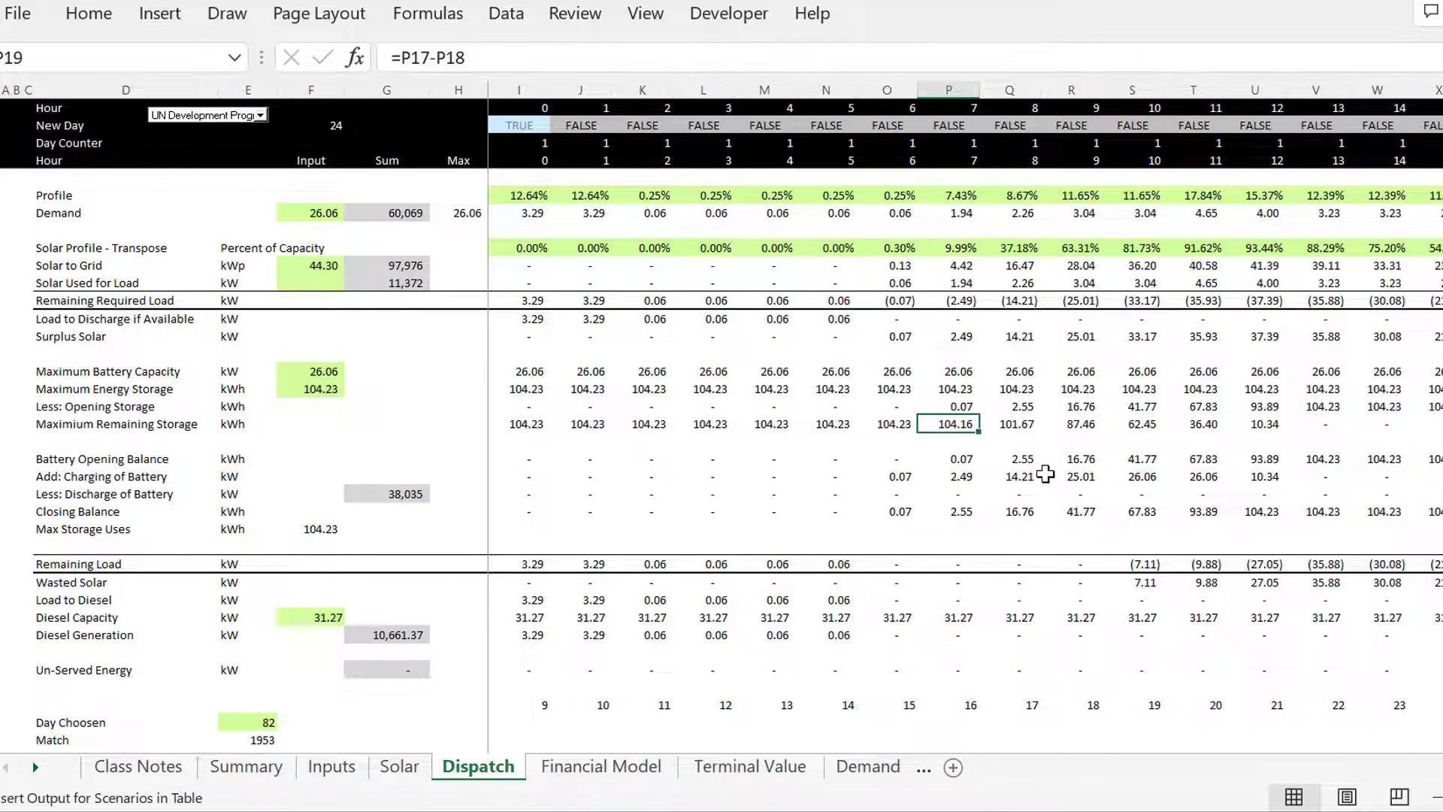
Switch to the Summary sheet to view the demand and supply chart for day 82.
{"action": "key", "text": "ctrl+Page_Up"}
{"action": "key", "text": "ctrl+Page_Up"}
{"action": "key", "text": "ctrl+Page_Up"}
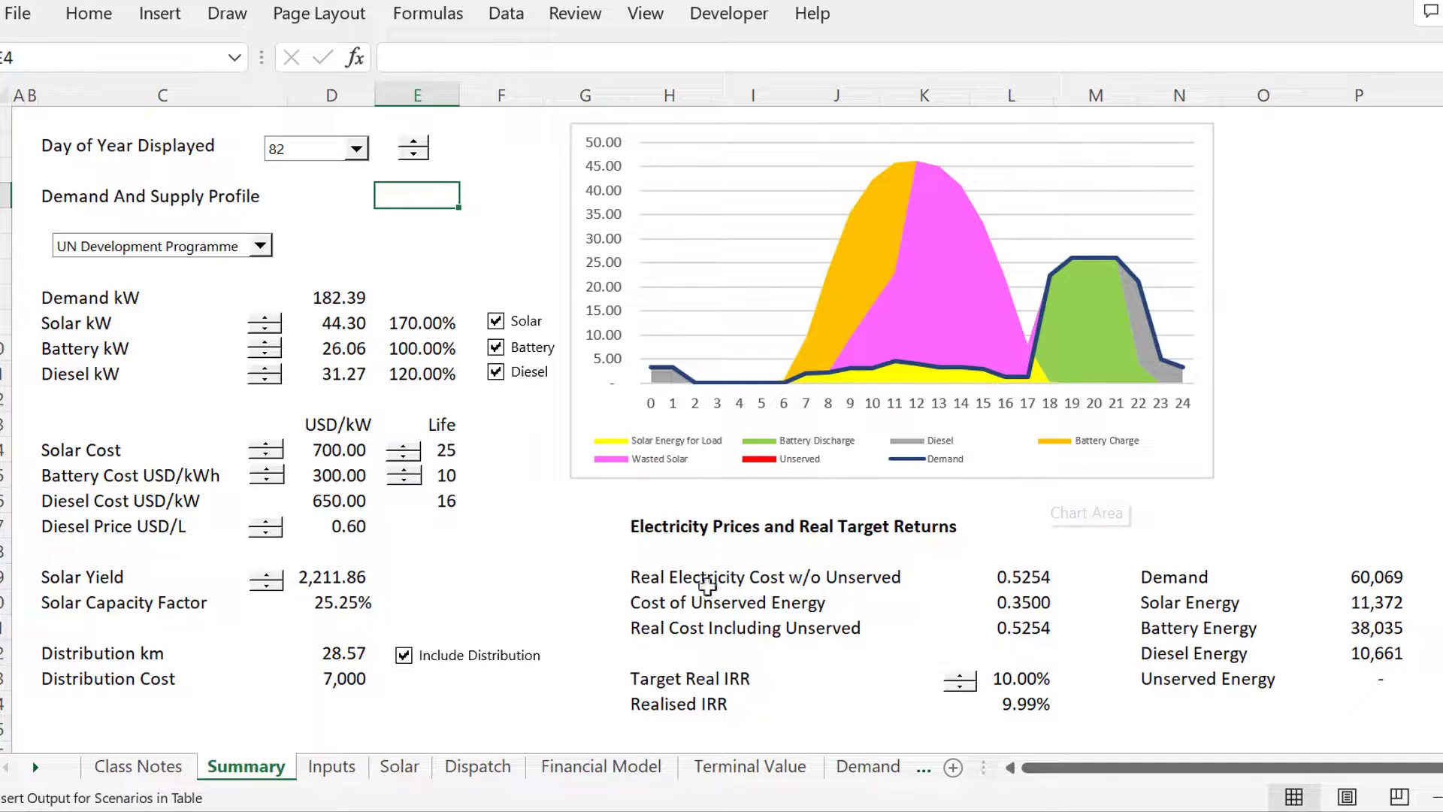
Set the maximum value of the Battery kW spinner control to 300.
{"action": "left_click", "coordinate": [270, 345]}
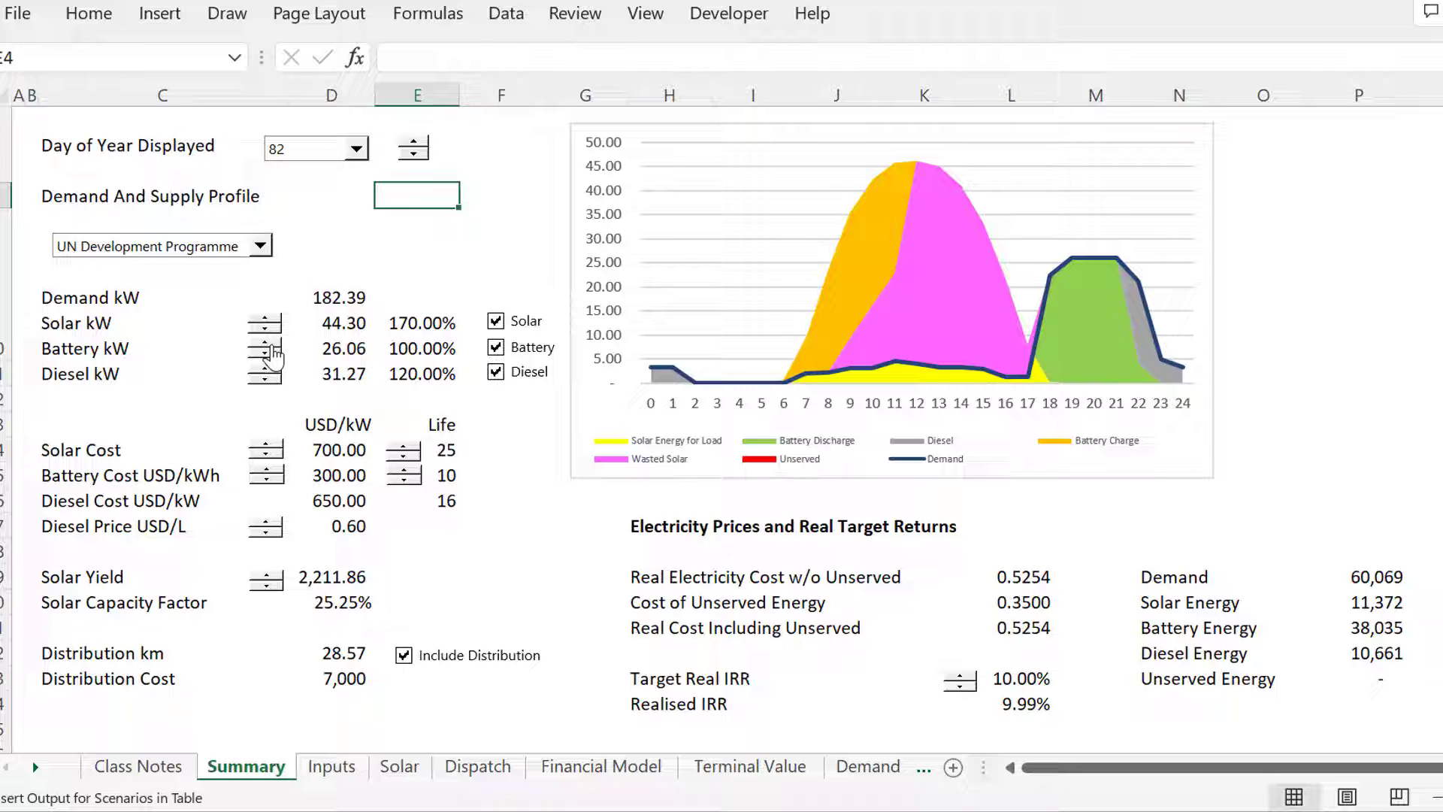
{"action": "left_click", "coordinate": [271, 346]}
{"action": "left_click", "coordinate": [272, 355]}
{"action": "right_click", "coordinate": [272, 355]}
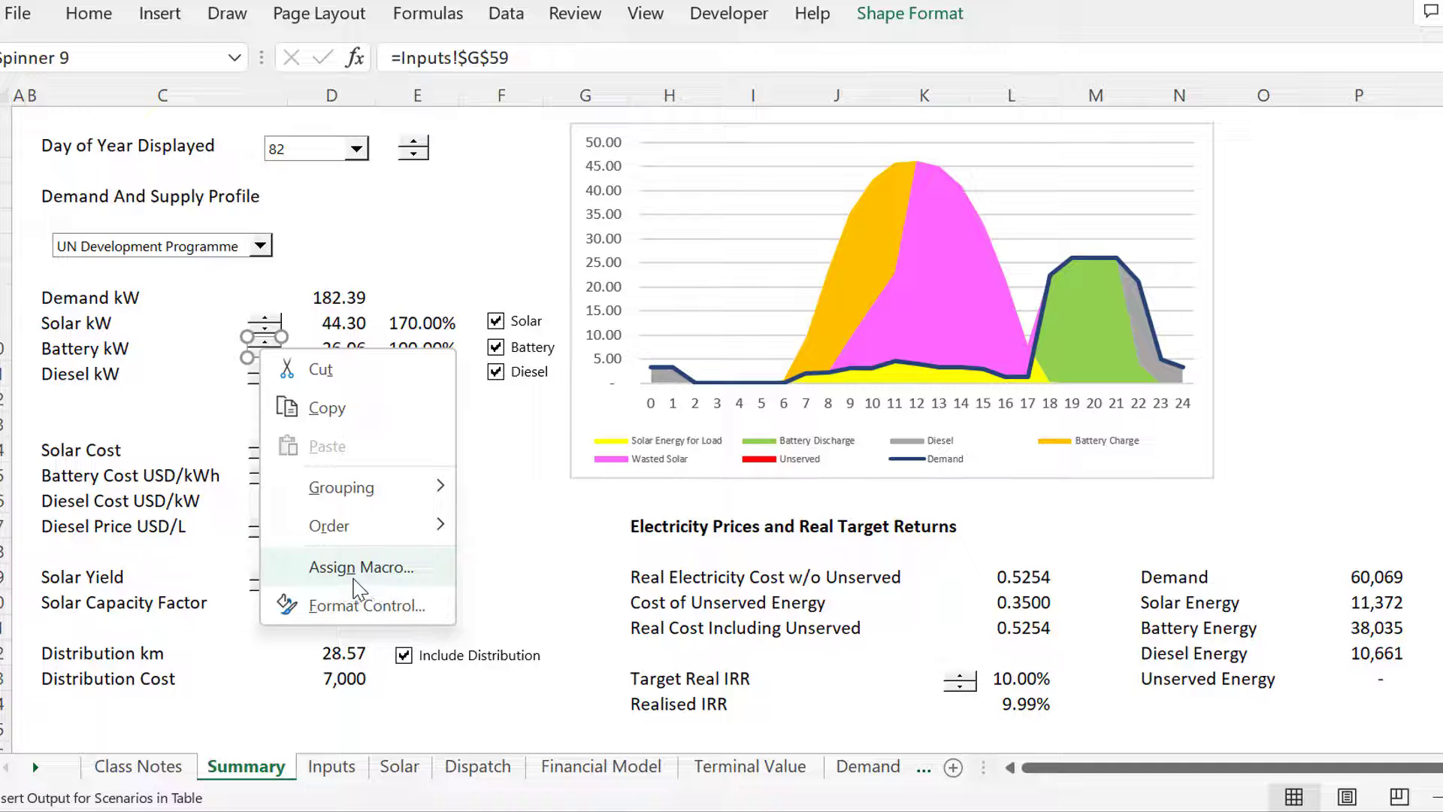
{"action": "left_click", "coordinate": [360, 606]}
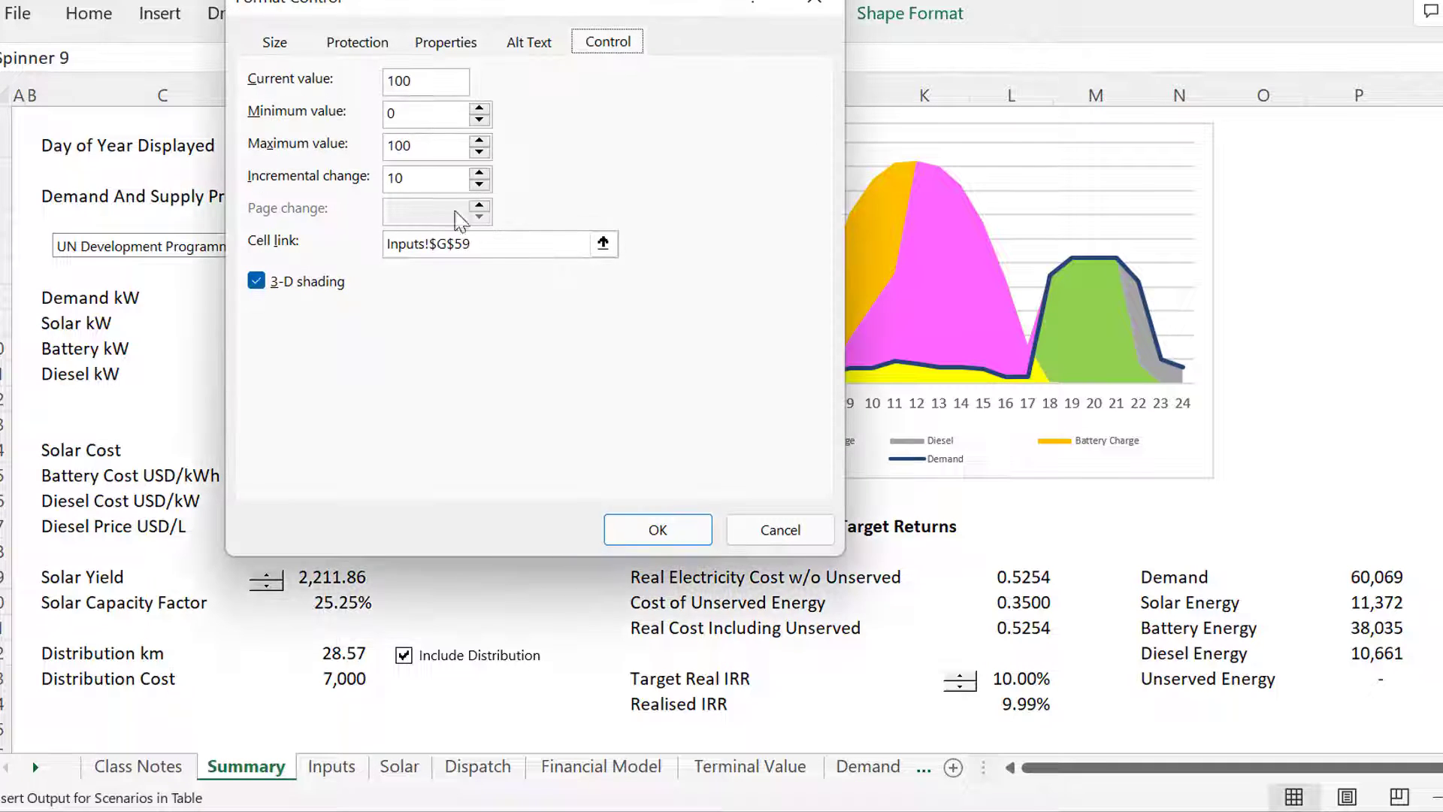
{"action": "left_click", "coordinate": [423, 146]}
{"action": "key", "text": "BackSpace"}
{"action": "key", "text": "BackSpace"}
{"action": "key", "text": "BackSpace"}
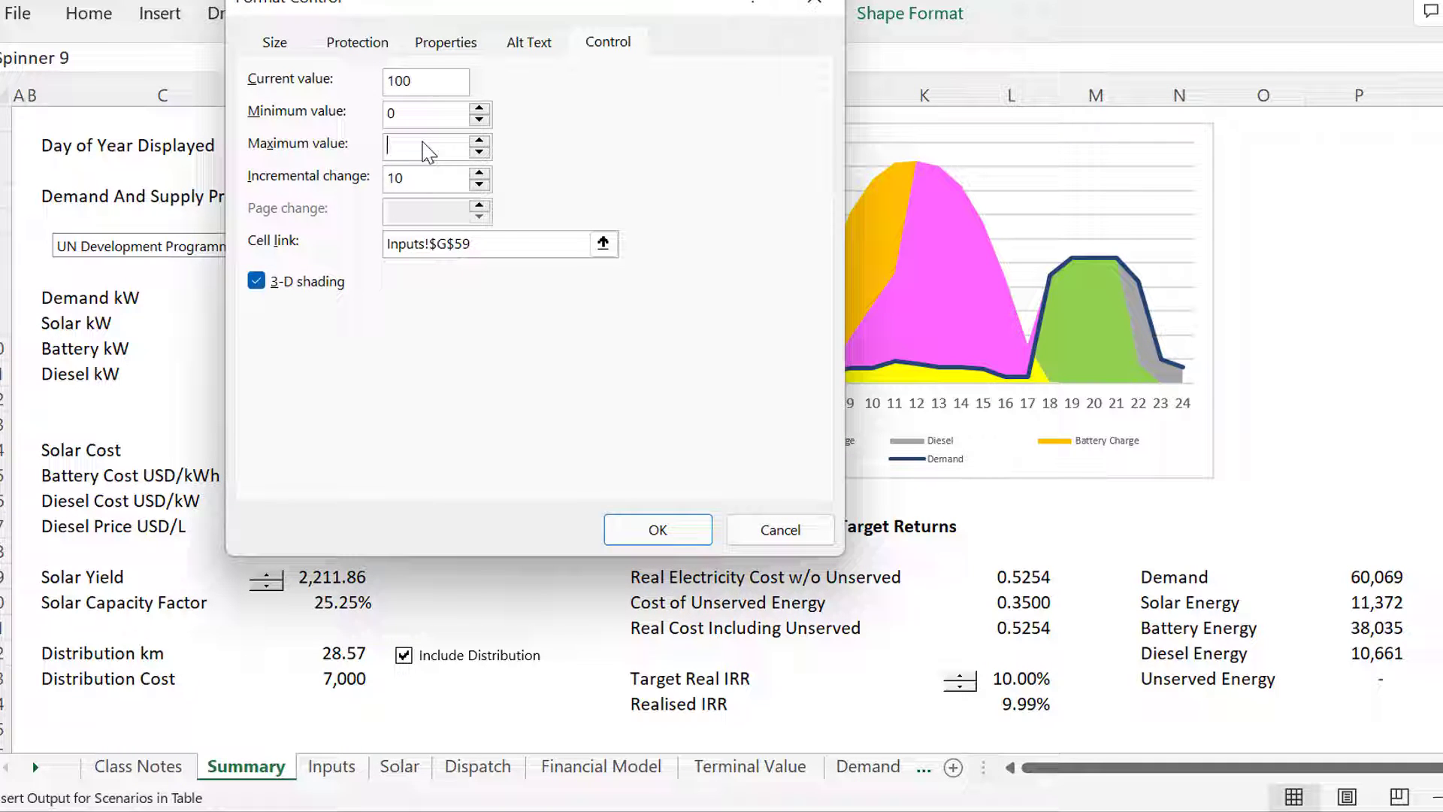
{"action": "type", "text": "300"}
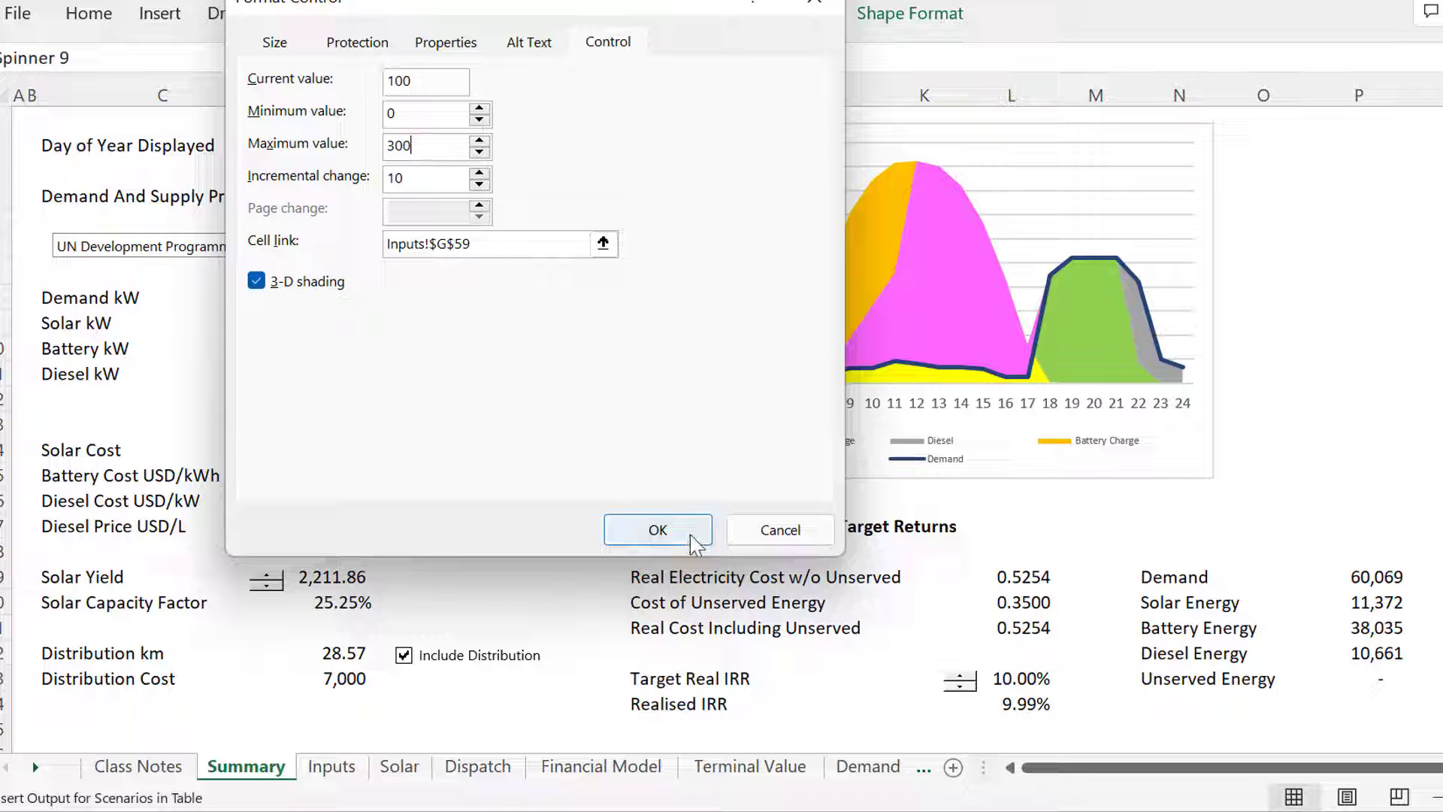
{"action": "left_click", "coordinate": [652, 526]}
{"action": "left_click", "coordinate": [493, 497]}
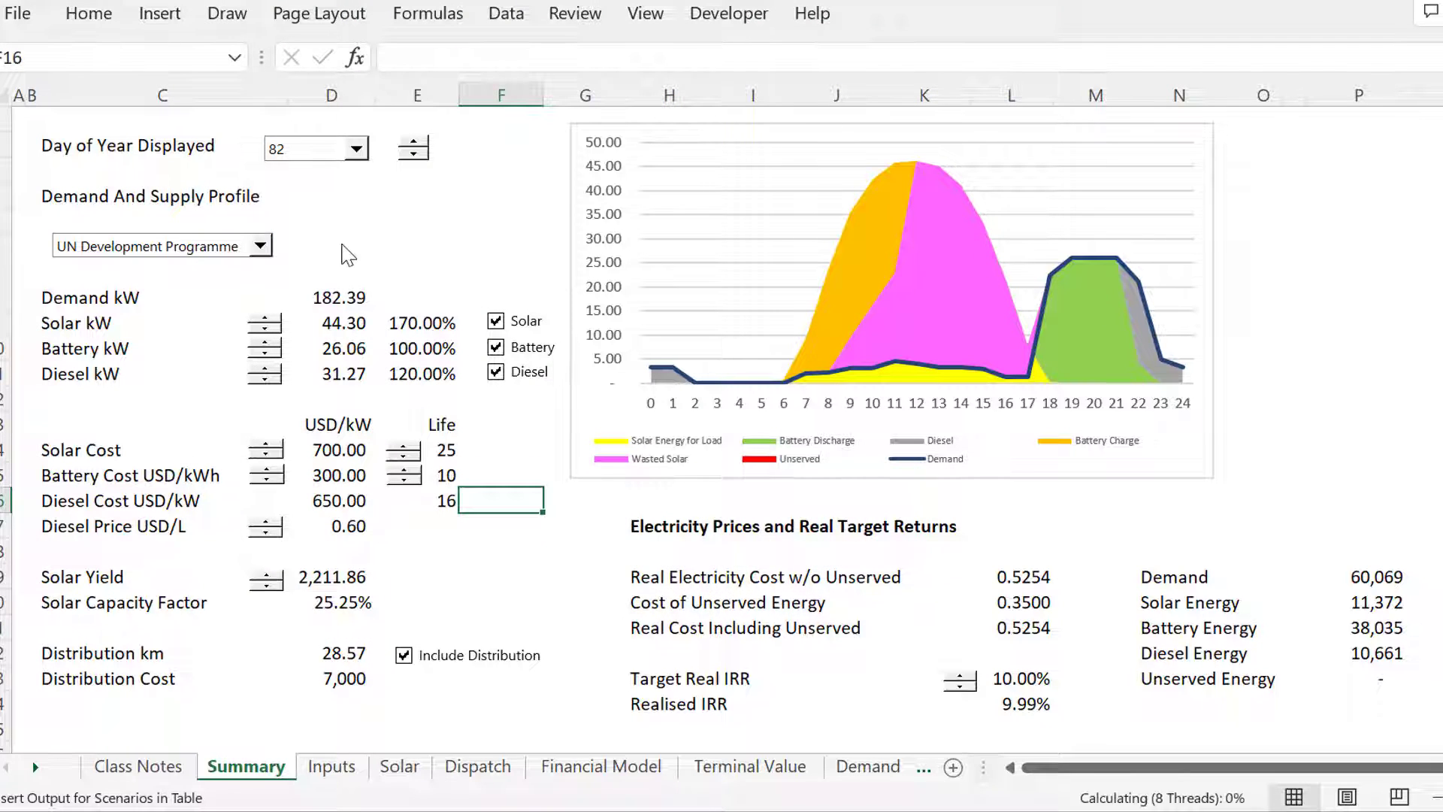
Raise the Battery kW capacity to 170% with its spinner.
{"action": "left_click", "coordinate": [274, 352]}
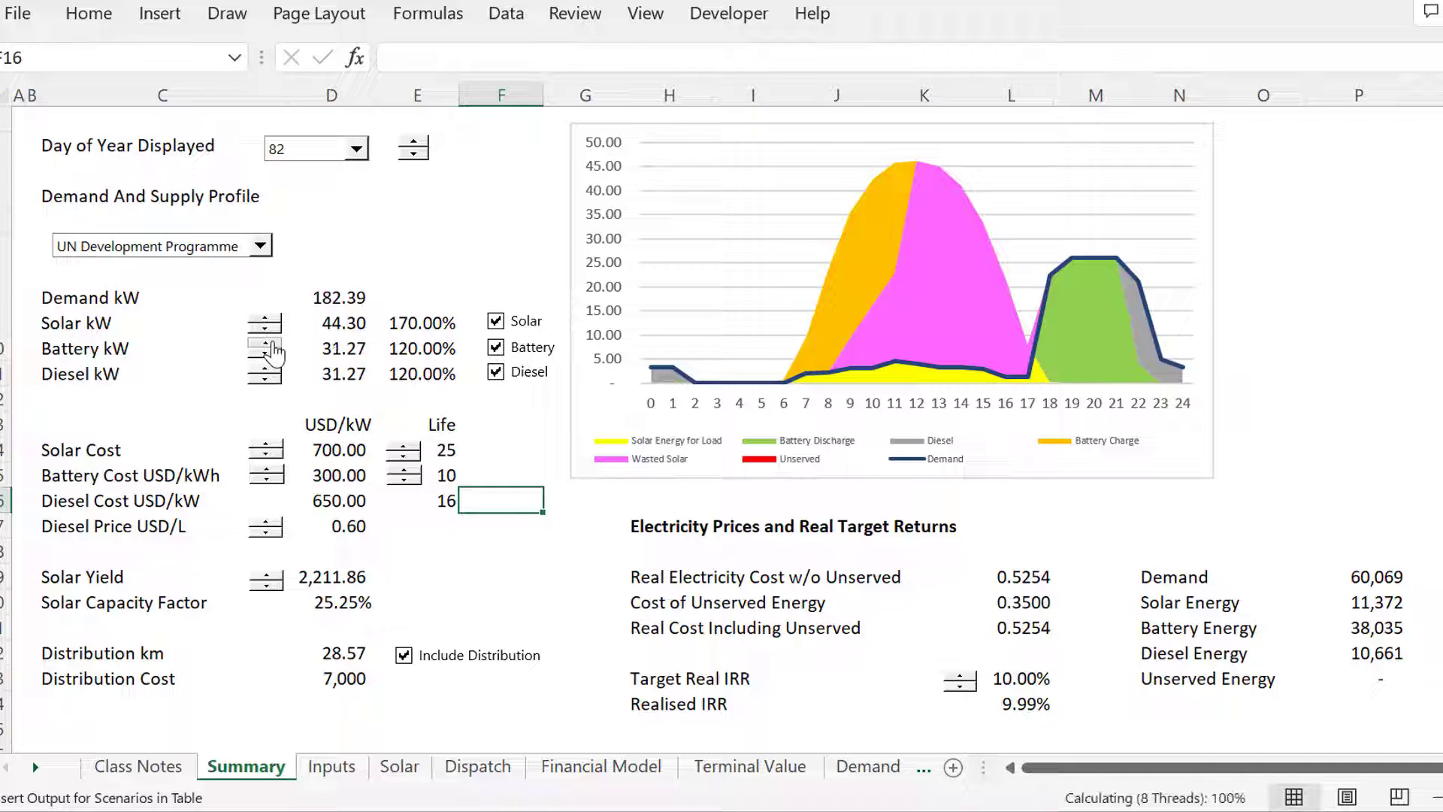
{"action": "left_click", "coordinate": [275, 352]}
{"action": "left_click", "coordinate": [274, 352]}
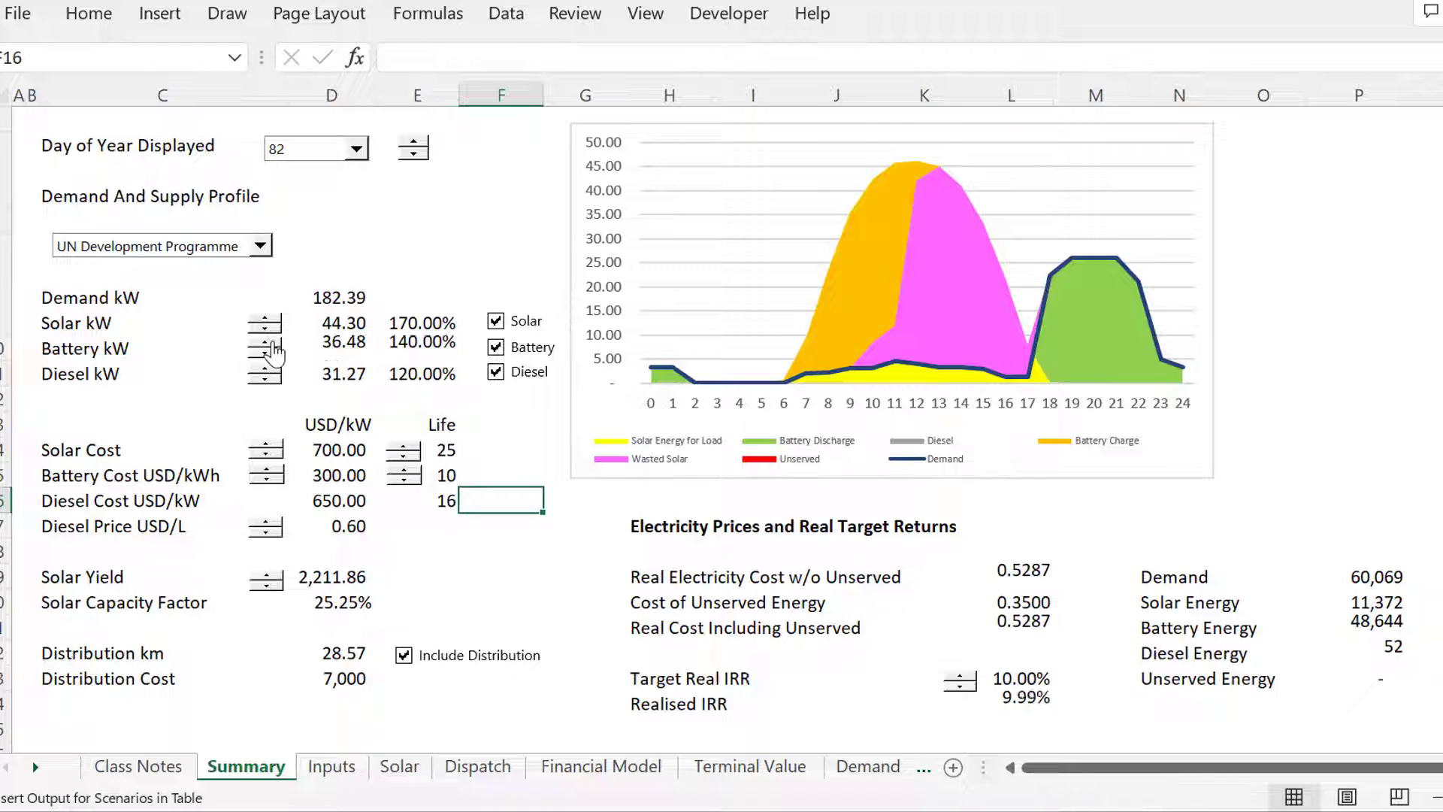
{"action": "left_click", "coordinate": [274, 352]}
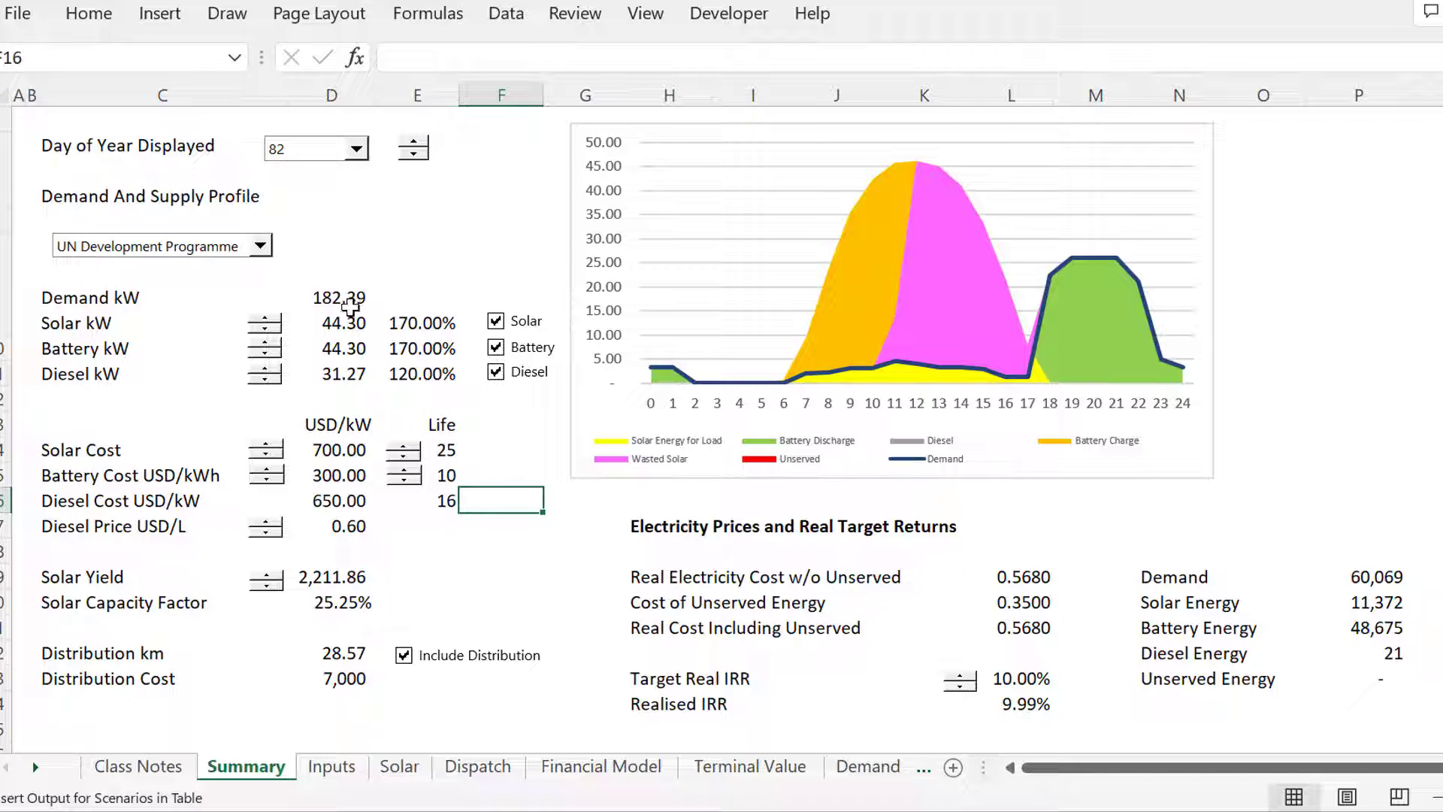
Lower the Solar kW capacity to 90% with its spinner.
{"action": "left_click", "coordinate": [273, 331]}
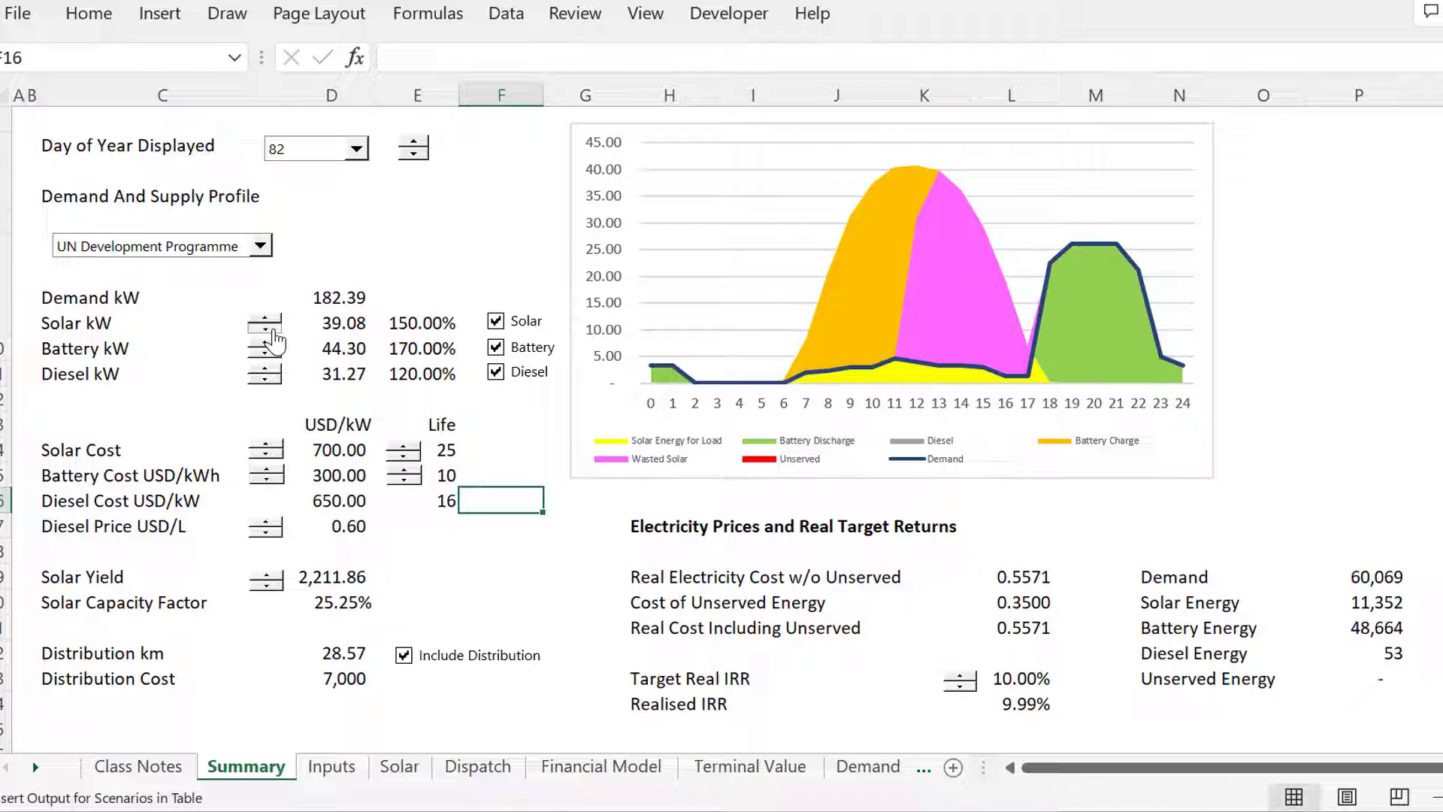
{"action": "left_click", "coordinate": [274, 331]}
{"action": "left_click", "coordinate": [273, 332]}
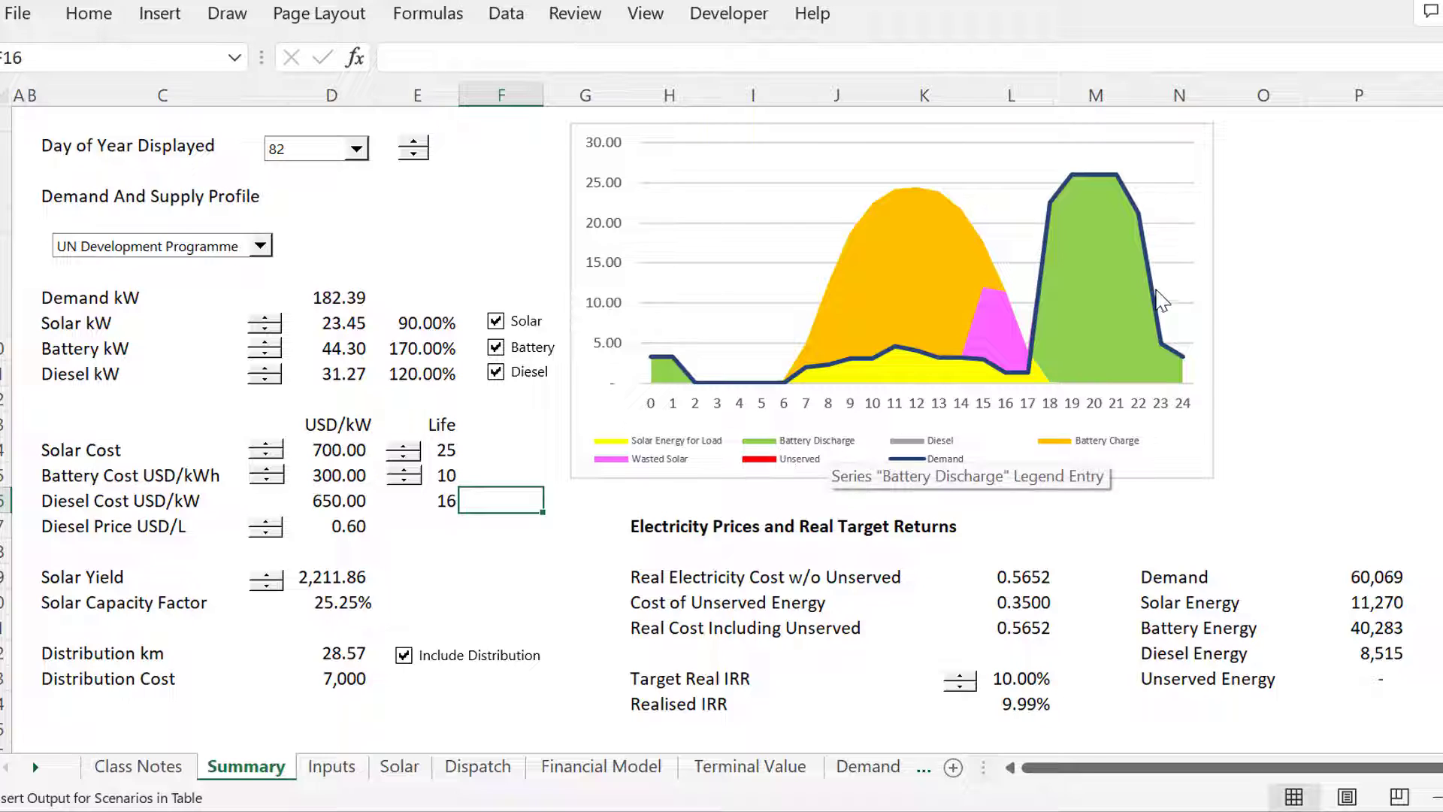
Switch to the Dispatch sheet and review the Battery Opening Balance row from hour 7 back to the input columns.
{"action": "left_click", "coordinate": [511, 585]}
{"action": "key", "text": "ctrl+Page_Down"}
{"action": "key", "text": "ctrl+Page_Down"}
{"action": "key", "text": "ctrl+Page_Down"}
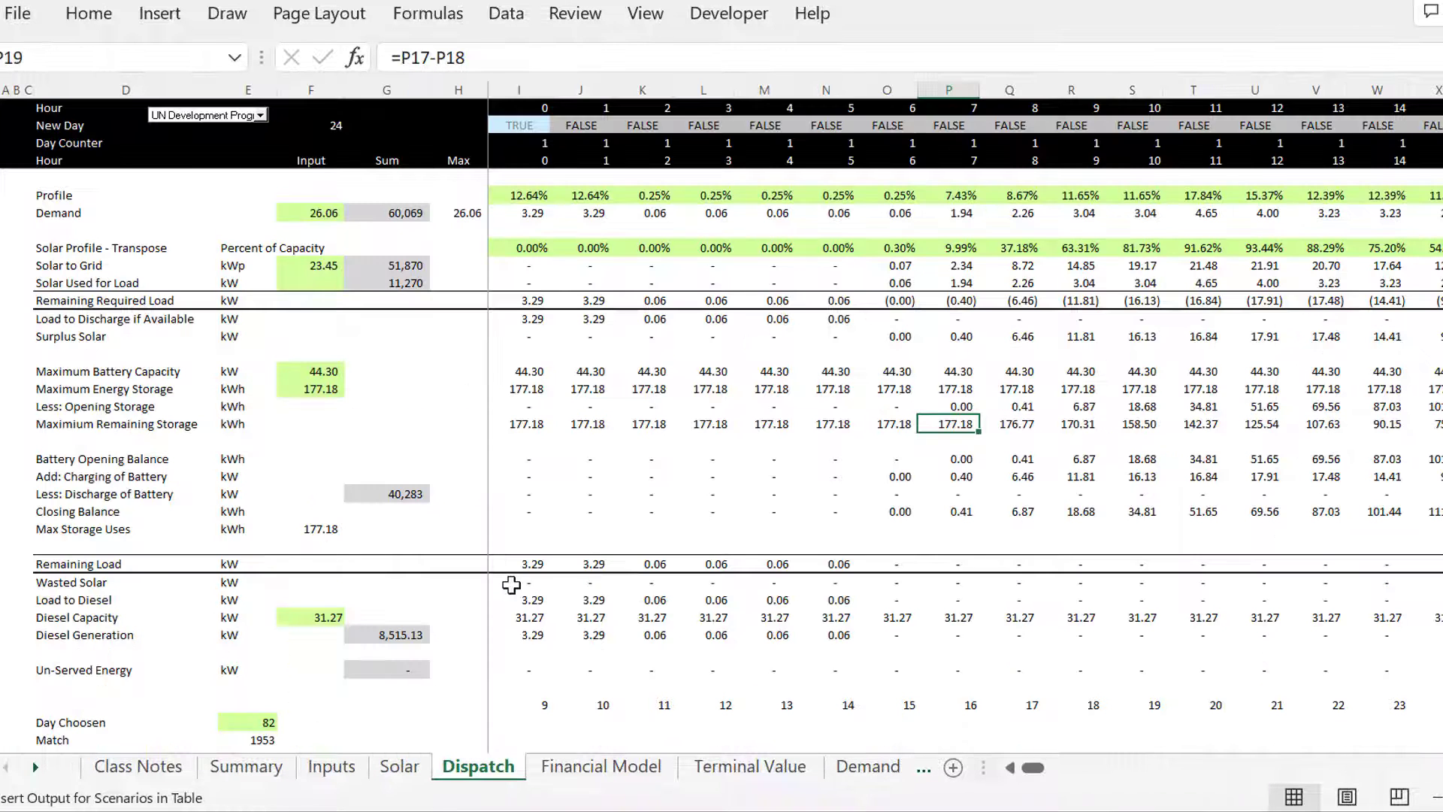
{"action": "key", "text": "Down"}
{"action": "key", "text": "Down"}
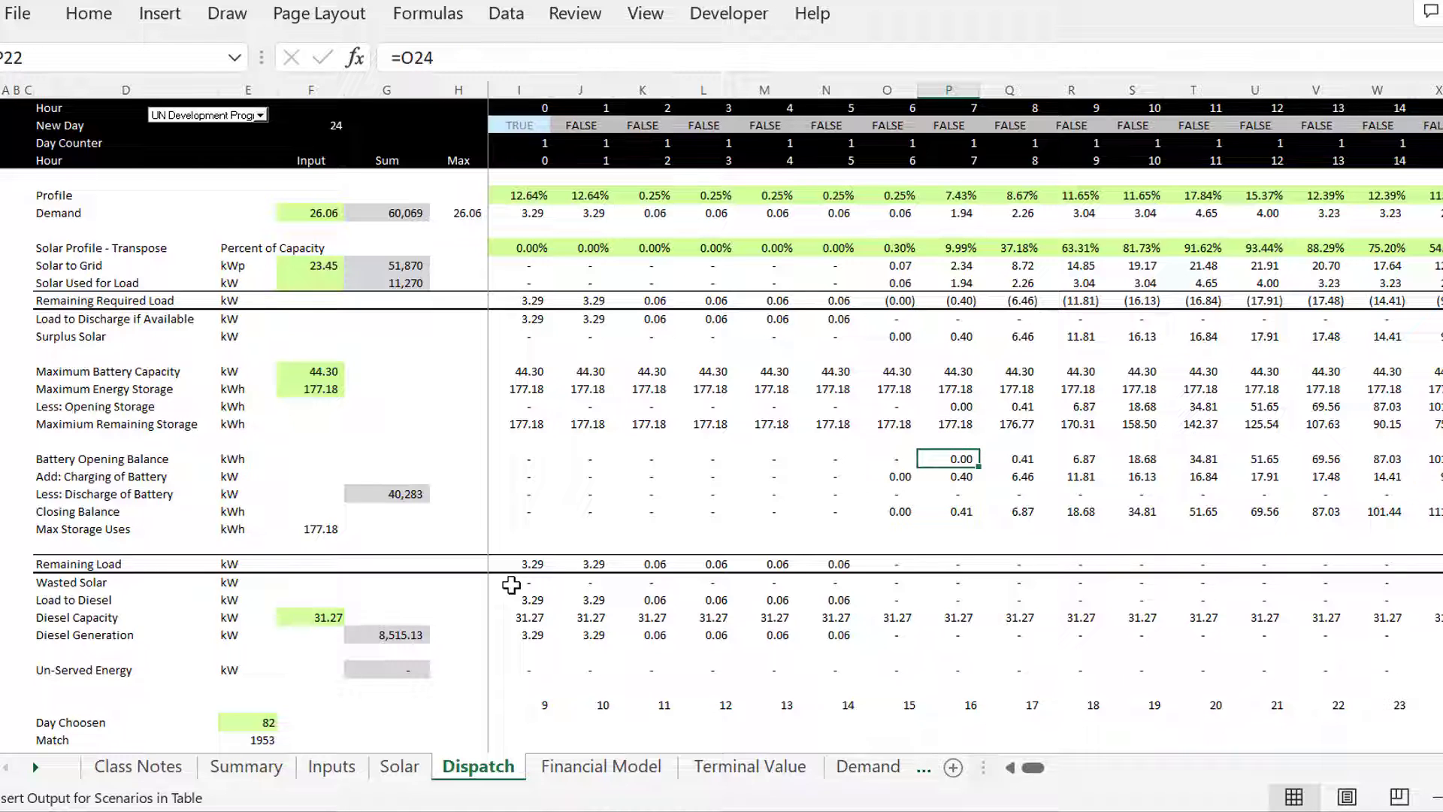
{"action": "key", "text": "Left"}
{"action": "key", "text": "Left"}
{"action": "key", "text": "Left"}
{"action": "key", "text": "ctrl+Left"}
{"action": "key", "text": "ctrl+Left"}
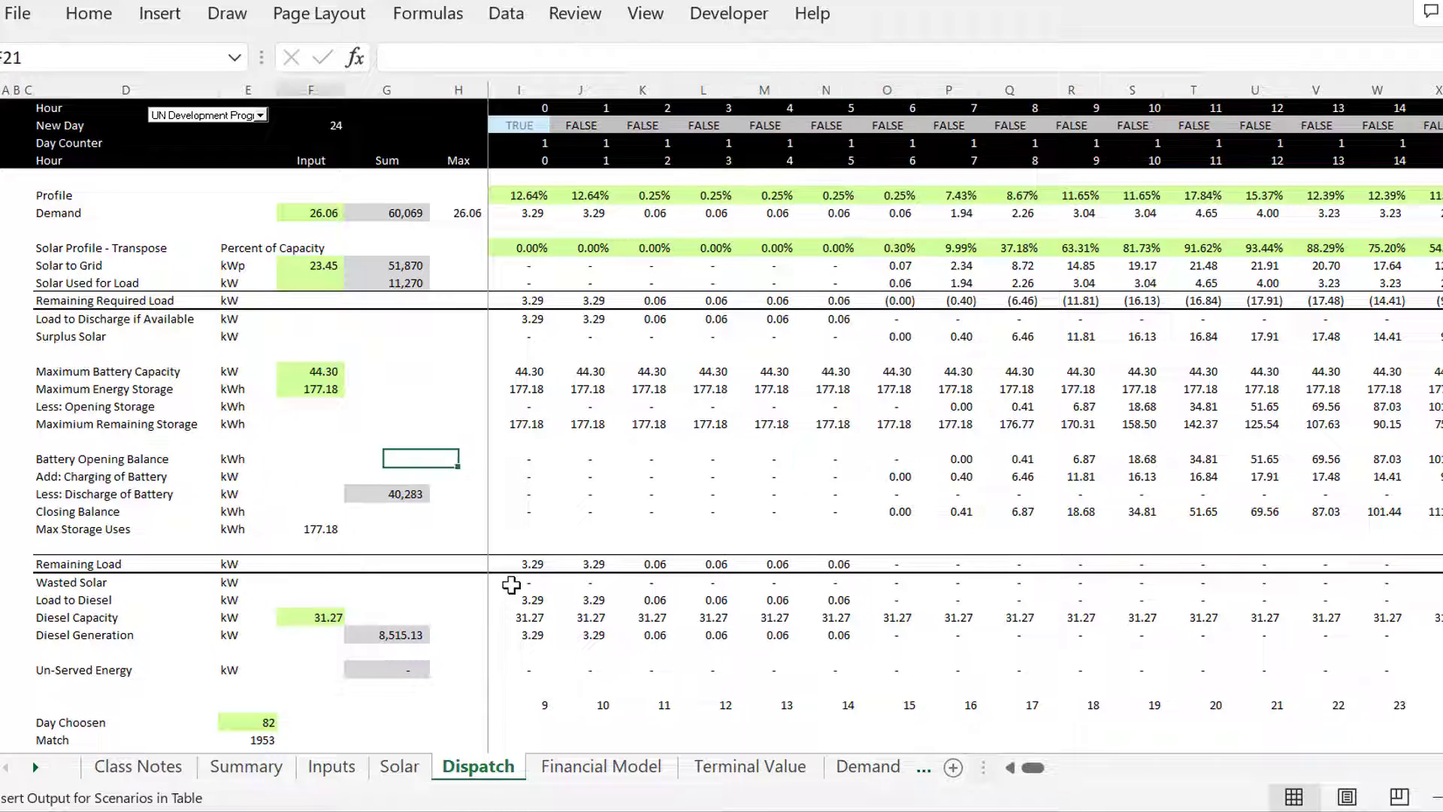
Check the Closing Balance row's input columns, then follow the Less: Discharge of Battery row to hour 5.
{"action": "key", "text": "Down"}
{"action": "key", "text": "Down"}
{"action": "key", "text": "Down"}
{"action": "key", "text": "Left"}
{"action": "key", "text": "Left"}
{"action": "key", "text": "Right"}
{"action": "key", "text": "Right"}
{"action": "key", "text": "Right"}
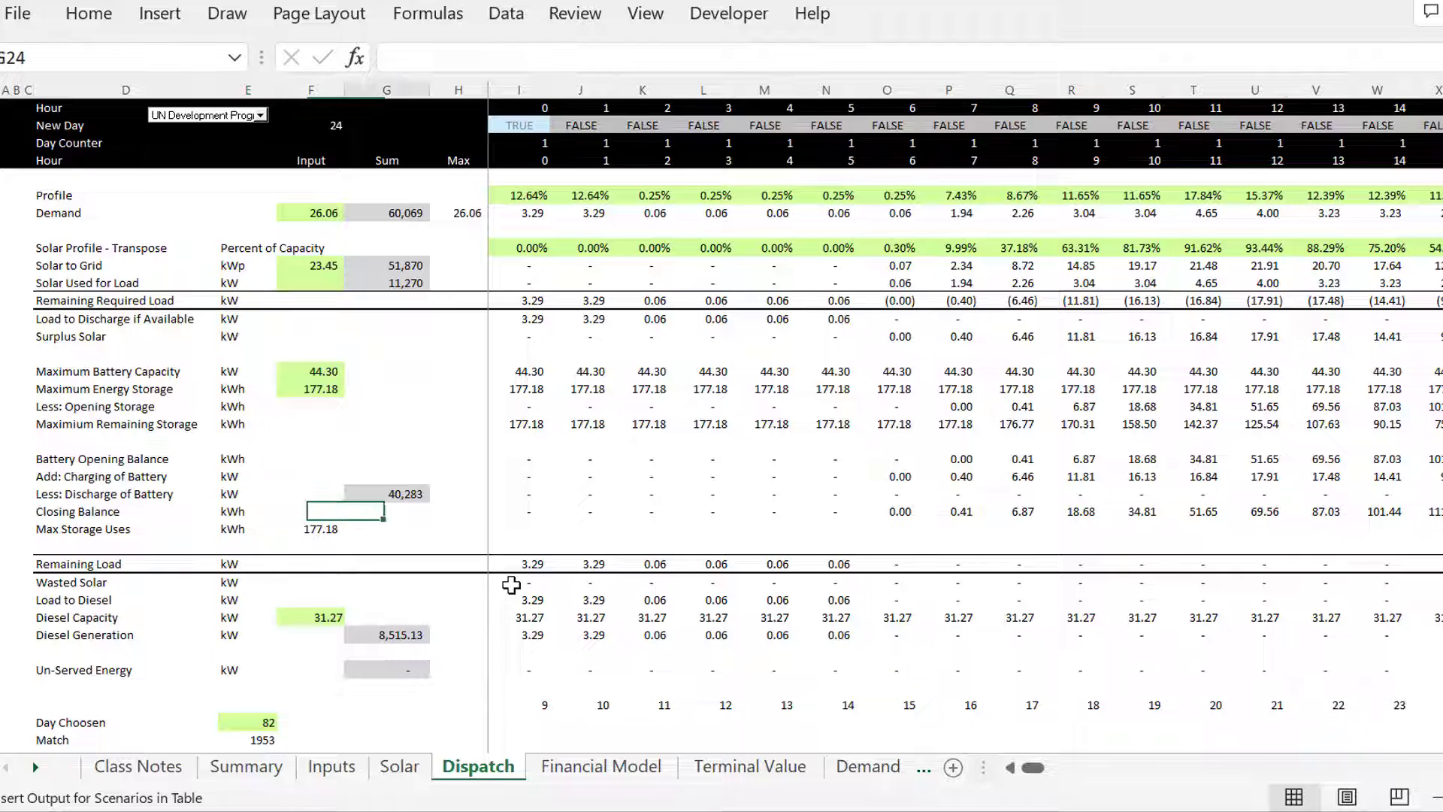
{"action": "key", "text": "Right"}
{"action": "key", "text": "Up"}
{"action": "key", "text": "Right"}
{"action": "key", "text": "Right"}
{"action": "key", "text": "Right"}
{"action": "key", "text": "Right"}
{"action": "key", "text": "Right"}
{"action": "key", "text": "Right"}
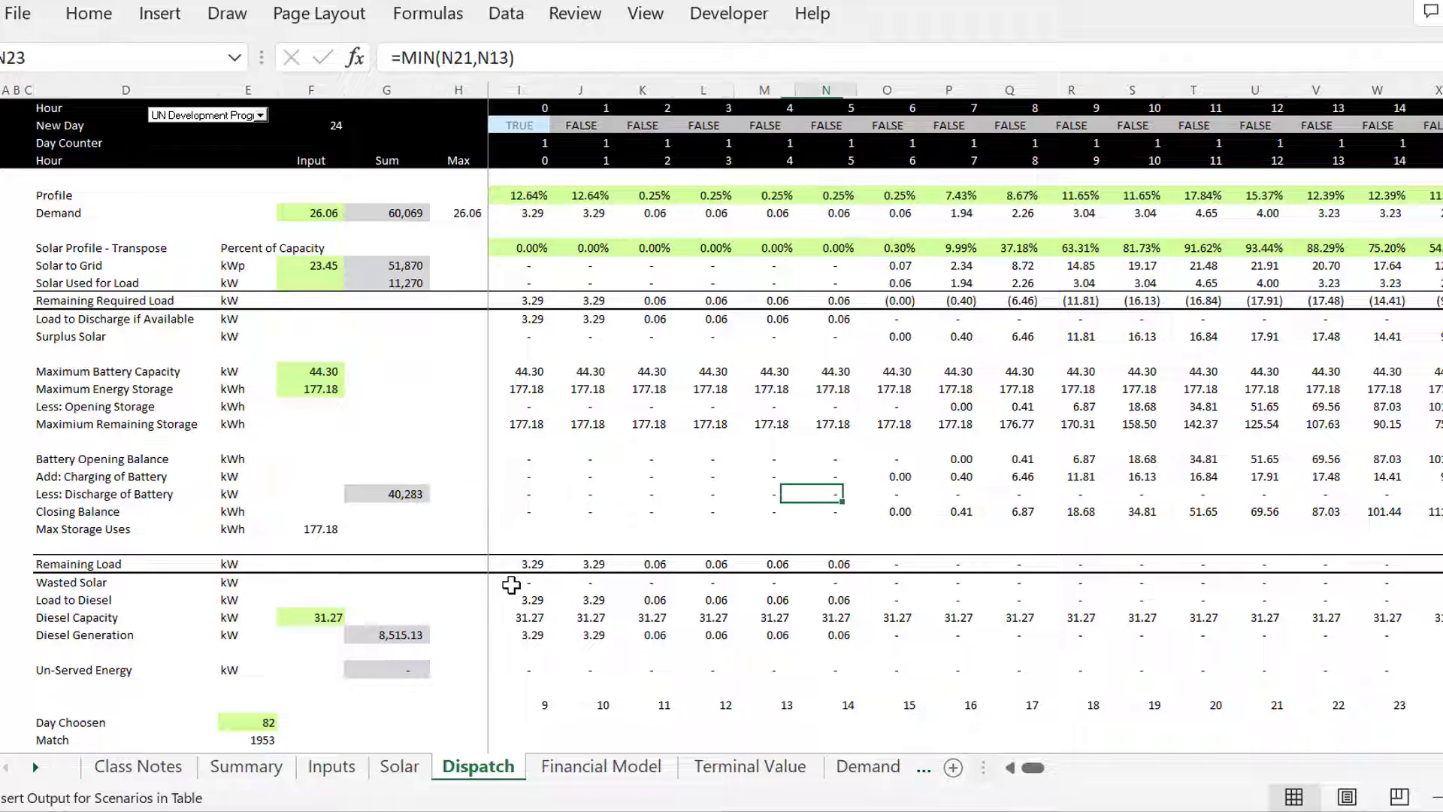
Inspect the cells referenced by the hour 7 Add: Charging of Battery formula.
{"action": "key", "text": "Right"}
{"action": "key", "text": "Up"}
{"action": "key", "text": "Up"}
{"action": "key", "text": "Right"}
{"action": "key", "text": "Down"}
{"action": "key", "text": "Down"}
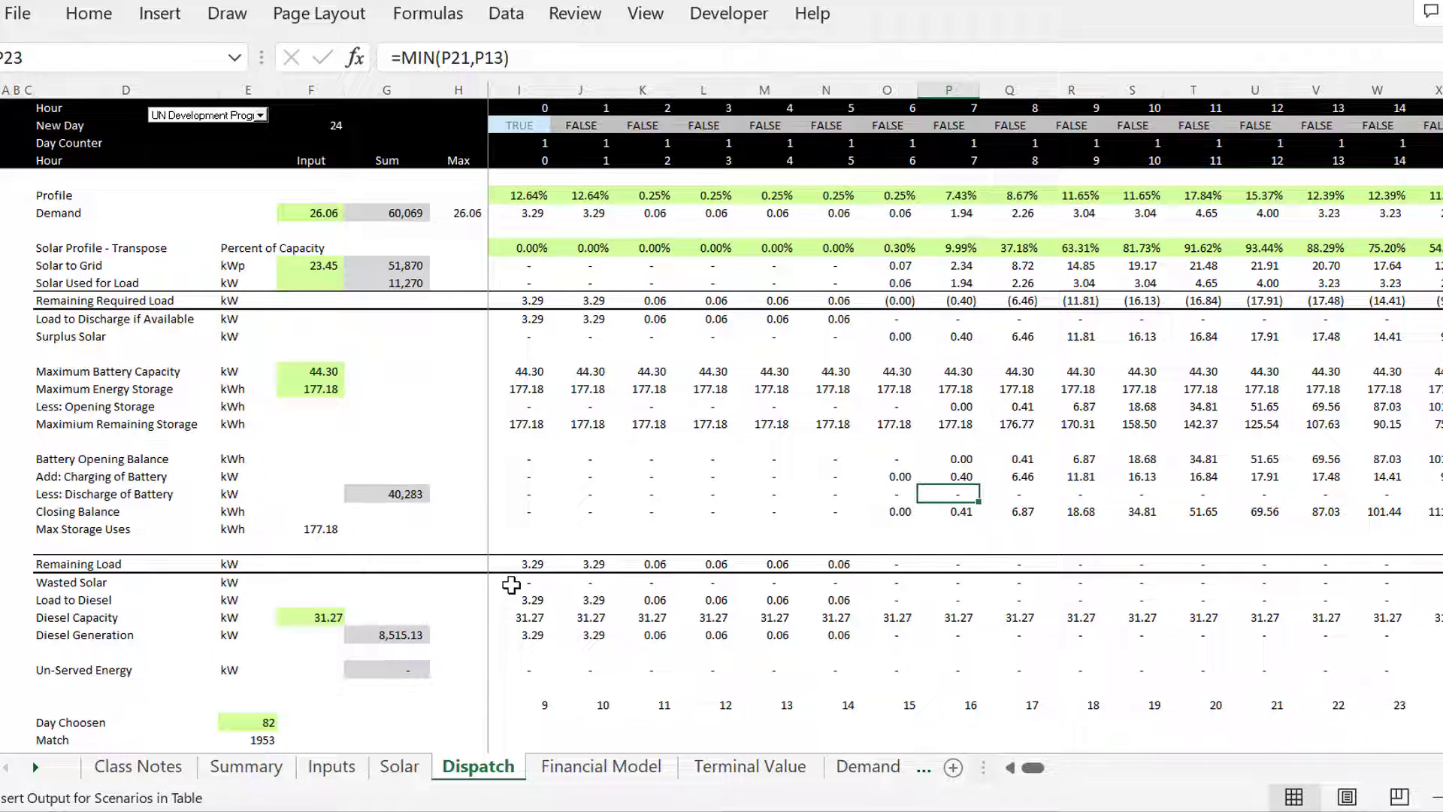
{"action": "key", "text": "Up"}
{"action": "key", "text": "F2"}
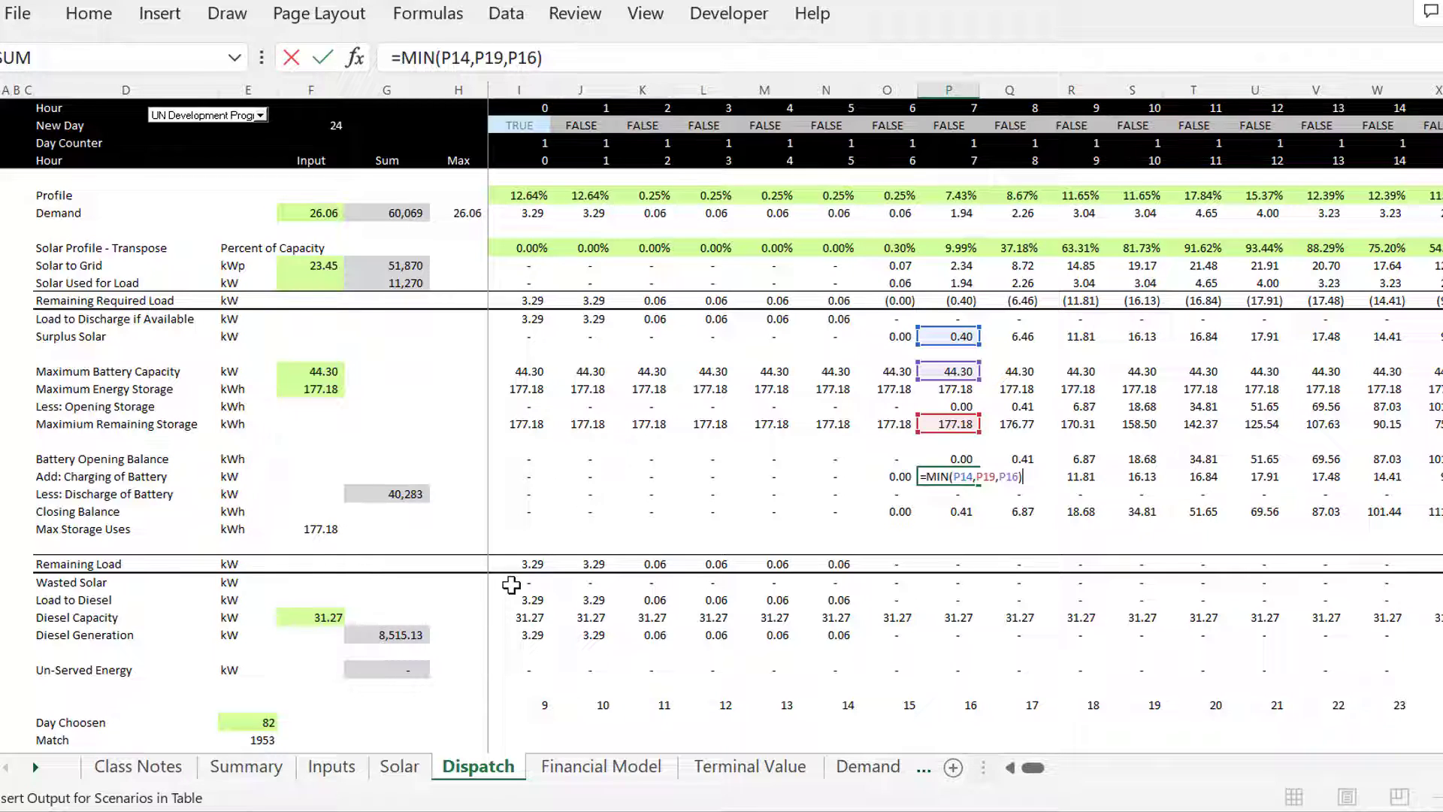
{"action": "key", "text": "Escape"}
Inspect the hour 7 Maximum Energy Storage formula among the battery limit rows.
{"action": "key", "text": "Up"}
{"action": "key", "text": "Up"}
{"action": "key", "text": "Up"}
{"action": "key", "text": "Up"}
{"action": "key", "text": "Up"}
{"action": "key", "text": "Up"}
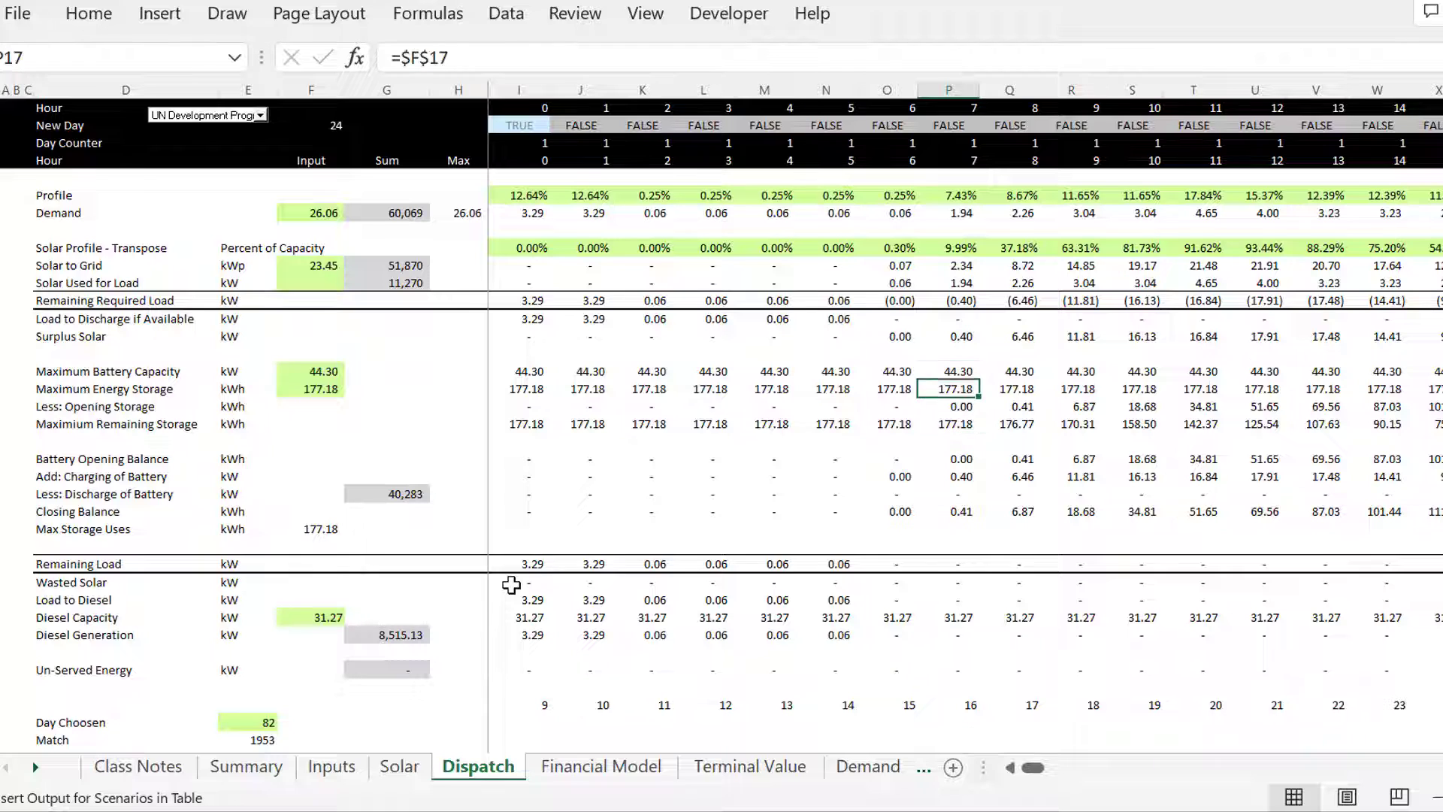
{"action": "key", "text": "F2"}
{"action": "key", "text": "Escape"}
Return to the hour 7 battery balance rows and recheck which inputs limit the Charging of Battery formula.
{"action": "key", "text": "Down"}
{"action": "key", "text": "Down"}
{"action": "key", "text": "Down"}
{"action": "key", "text": "Down"}
{"action": "key", "text": "Down"}
{"action": "key", "text": "Down"}
{"action": "key", "text": "Down"}
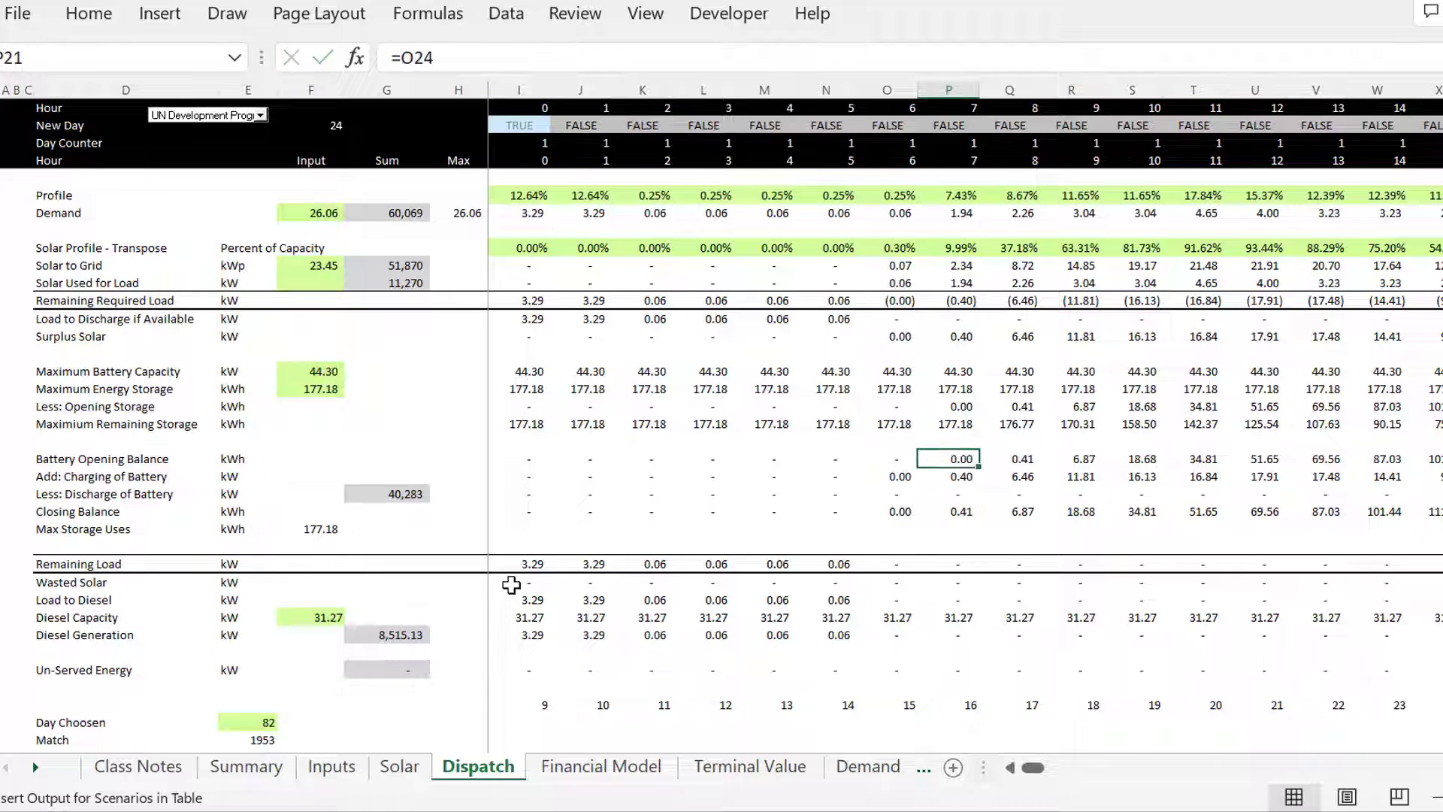
{"action": "key", "text": "Up"}
{"action": "key", "text": "F2"}
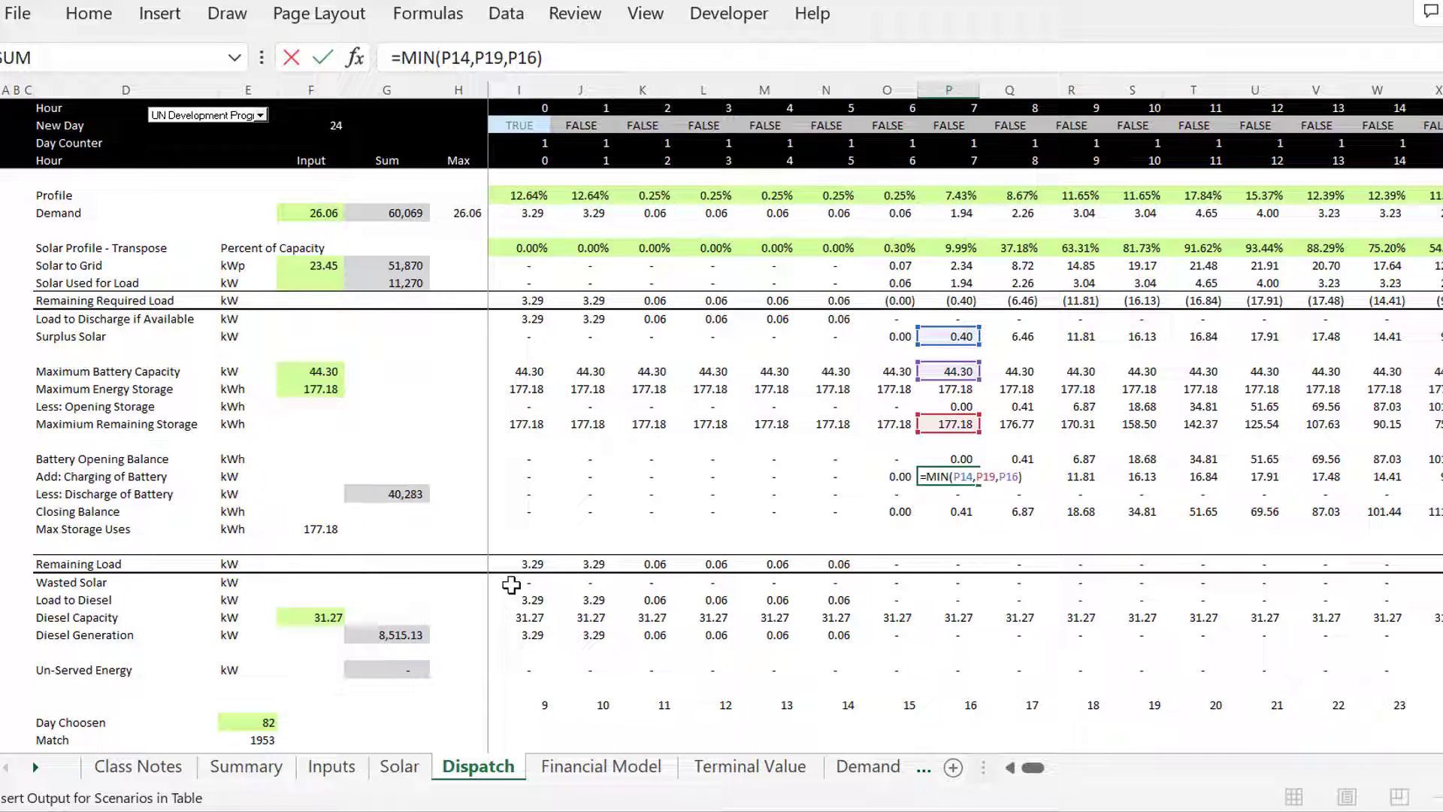
{"action": "key", "text": "Escape"}
Inspect the hour 7 Less: Discharge of Battery formula and its link to the load available for discharge.
{"action": "key", "text": "Down"}
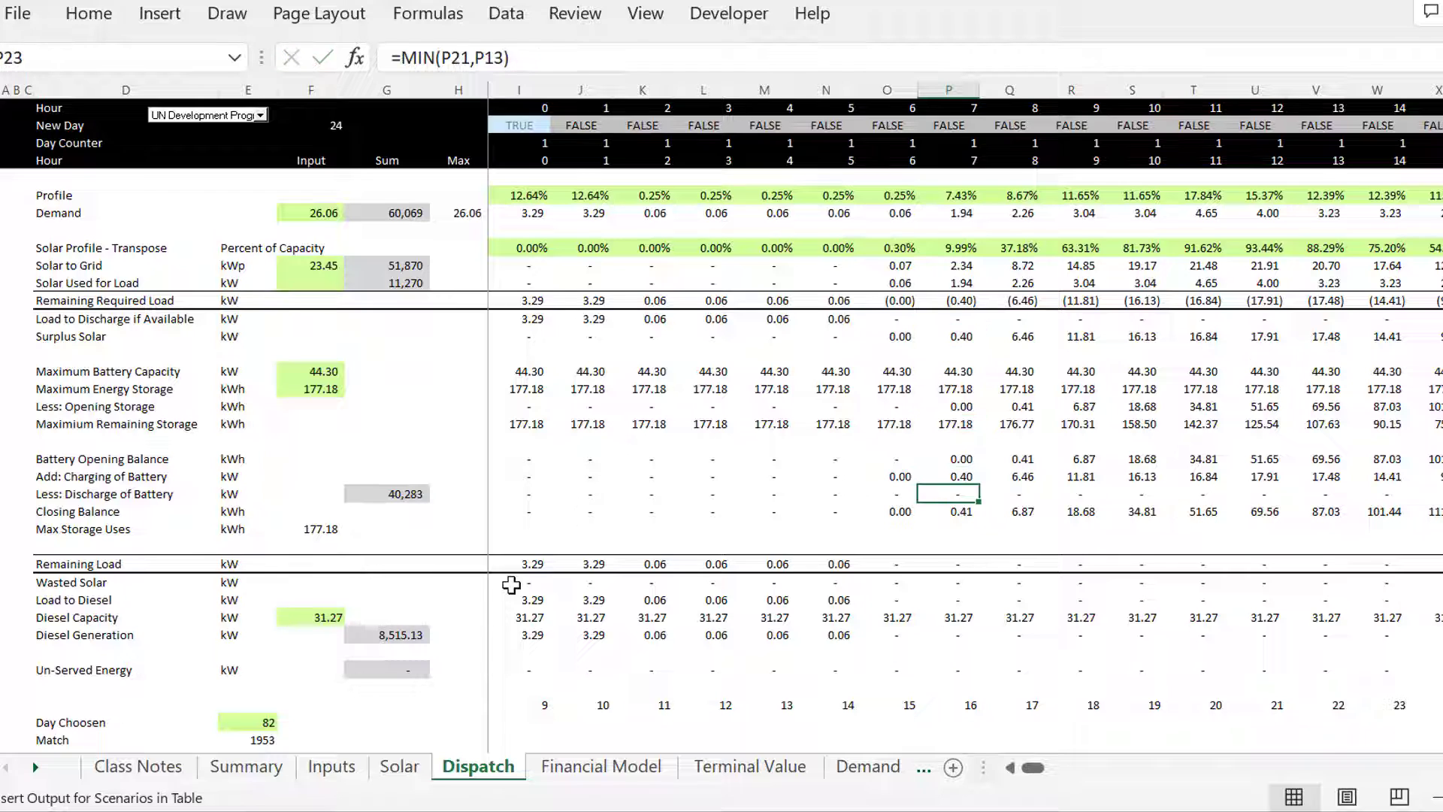
{"action": "key", "text": "F2"}
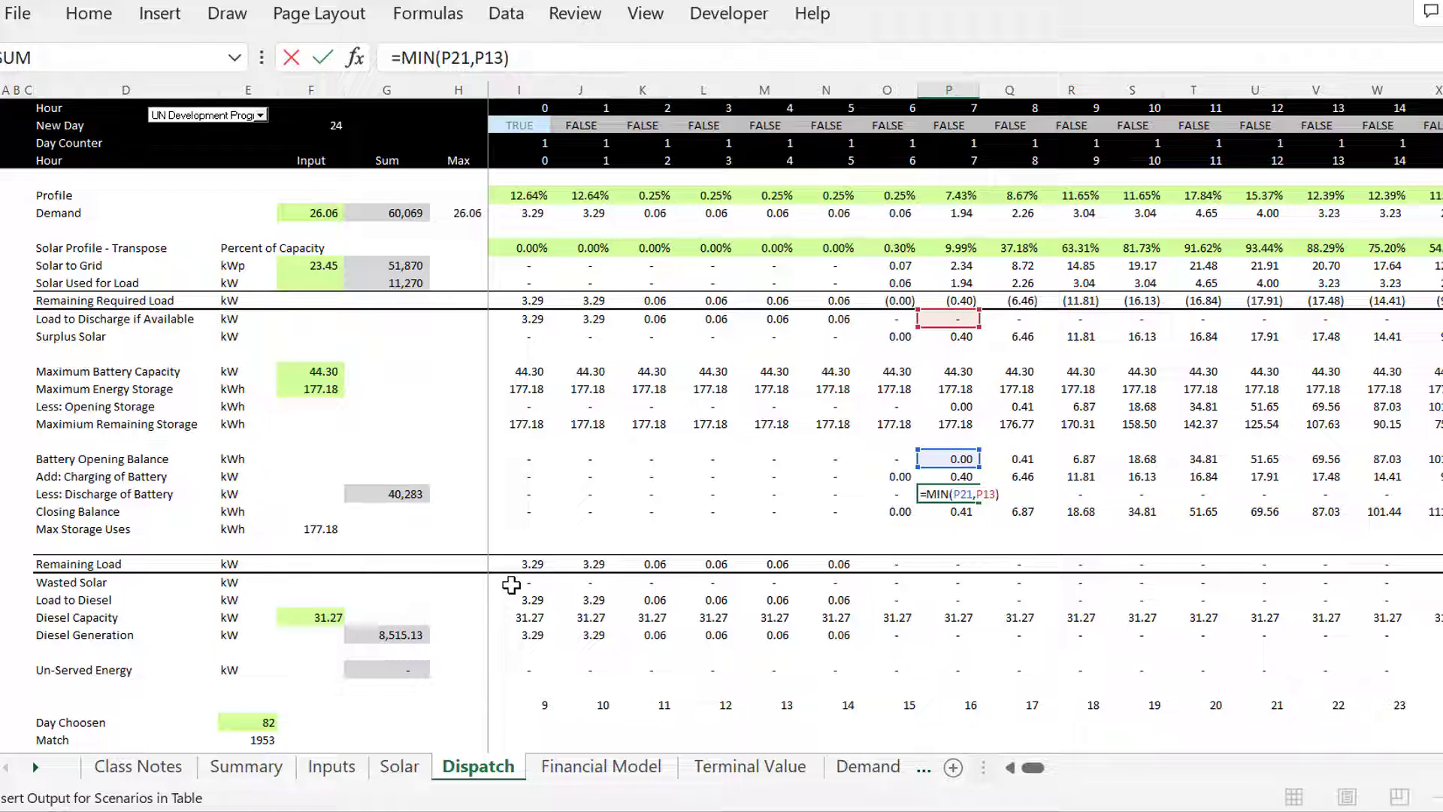
{"action": "key", "text": "Escape"}
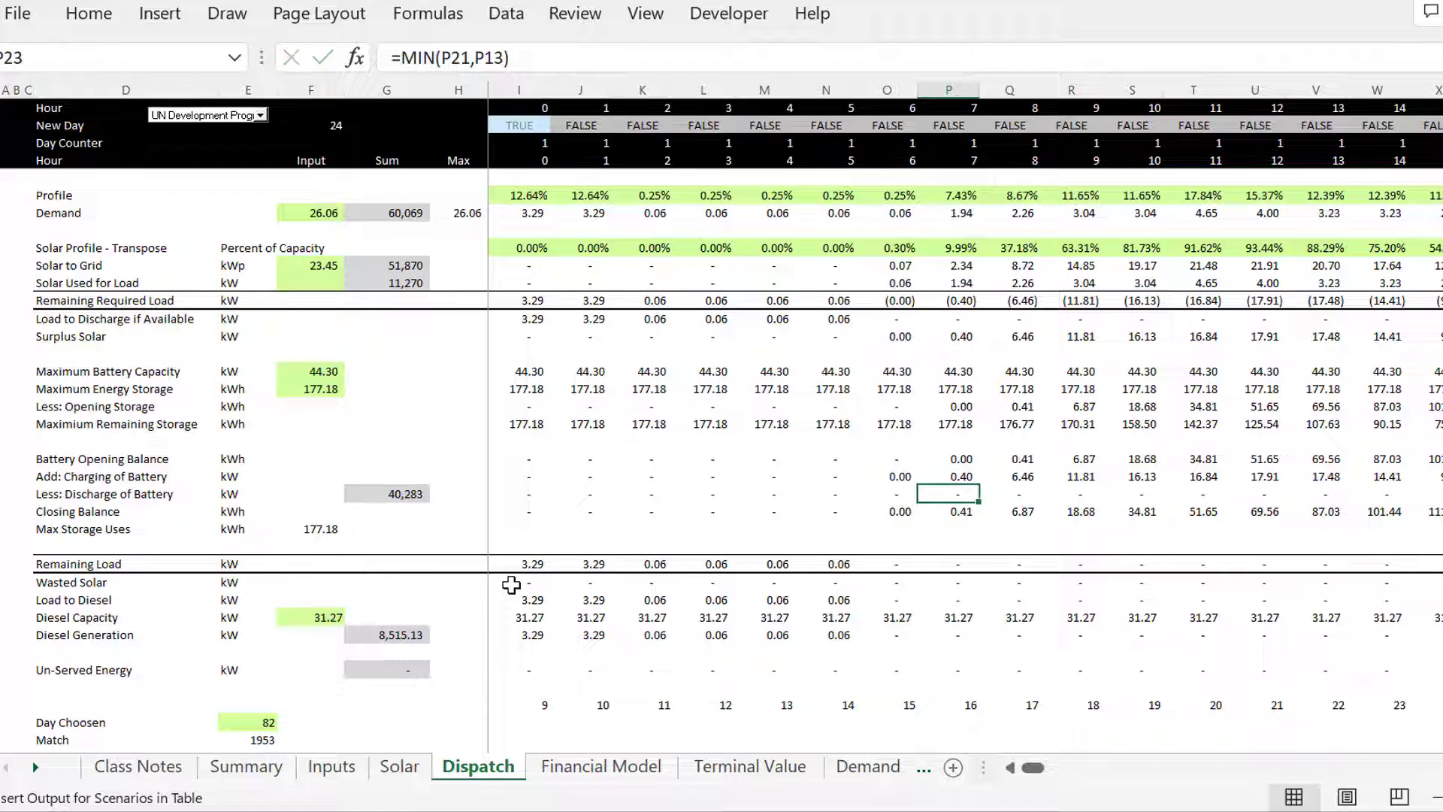
Examine the Load to Discharge if Available formula at hour 10.
{"action": "key", "text": "Right"}
{"action": "key", "text": "Right"}
{"action": "key", "text": "Right"}
{"action": "key", "text": "Up"}
{"action": "key", "text": "Up"}
{"action": "key", "text": "Up"}
{"action": "key", "text": "Up"}
{"action": "key", "text": "Up"}
{"action": "key", "text": "Up"}
{"action": "key", "text": "Up"}
{"action": "key", "text": "Up"}
{"action": "key", "text": "Up"}
{"action": "key", "text": "Up"}
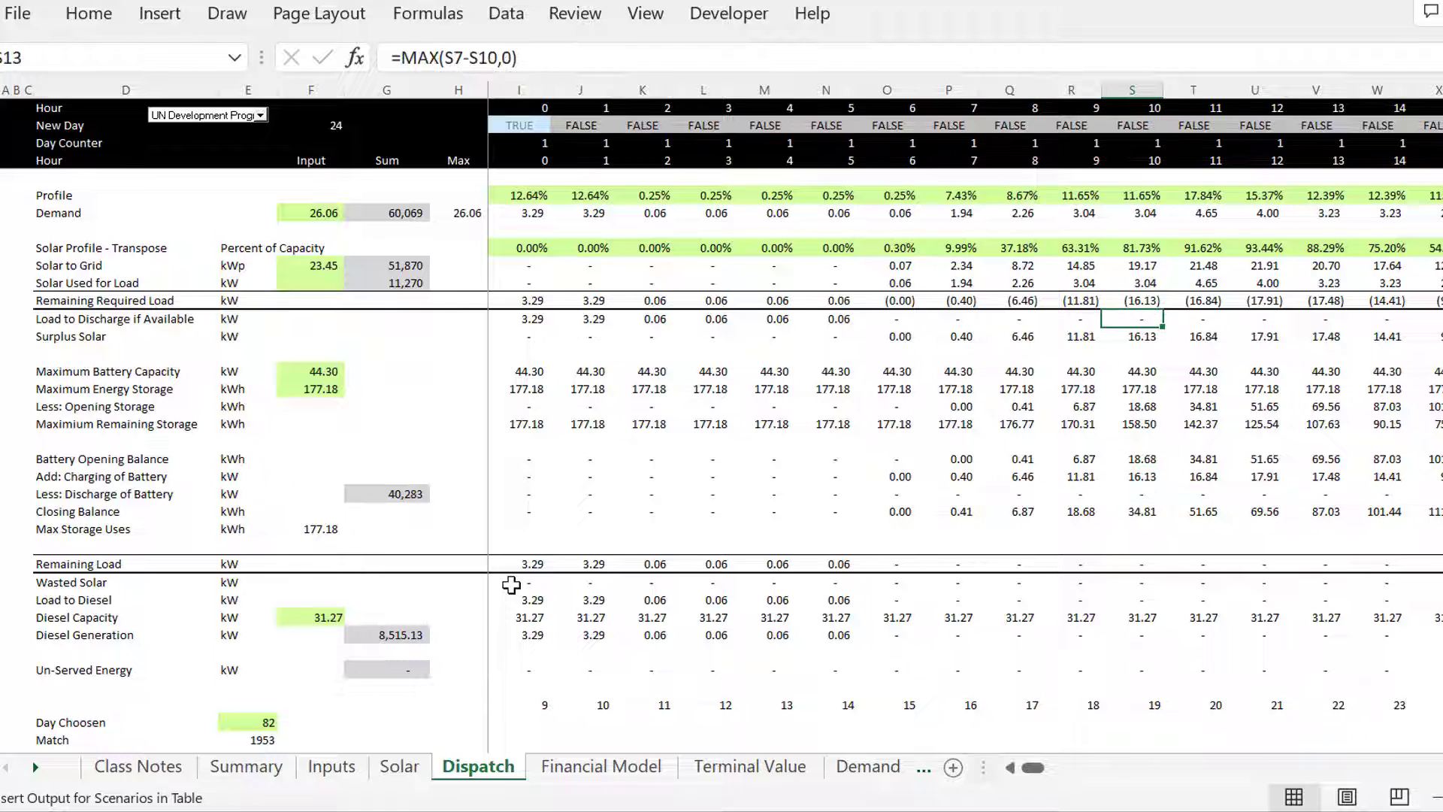
Follow the Load to Discharge if Available row into the evening hours and return to hour 17.
{"action": "key", "text": "Right"}
{"action": "key", "text": "Right"}
{"action": "key", "text": "Right"}
{"action": "key", "text": "Right"}
{"action": "key", "text": "Right"}
{"action": "key", "text": "Right"}
{"action": "key", "text": "Right"}
{"action": "key", "text": "Right"}
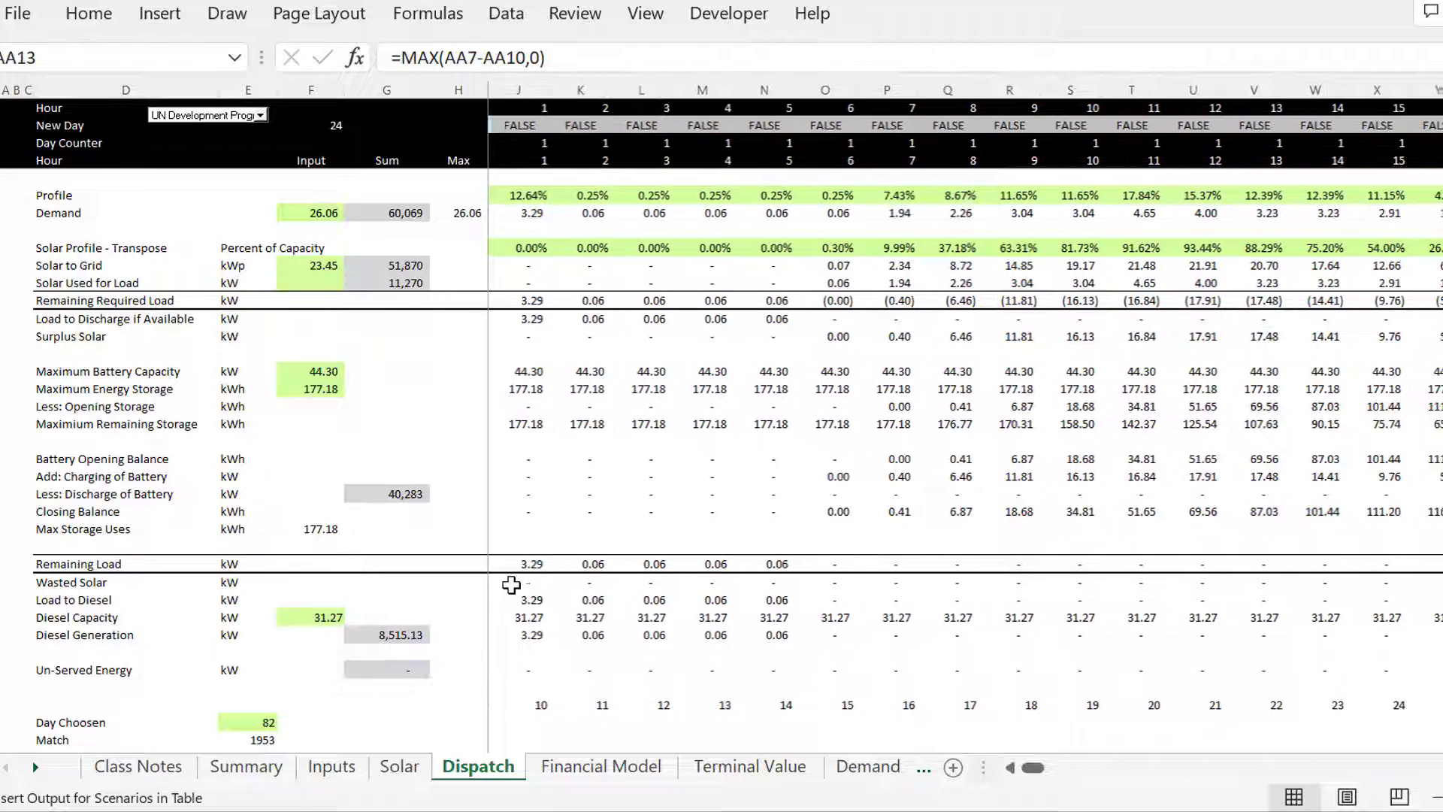
{"action": "key", "text": "Right"}
{"action": "key", "text": "Right"}
{"action": "key", "text": "Right"}
{"action": "key", "text": "Left"}
{"action": "key", "text": "Left"}
{"action": "key", "text": "Left"}
{"action": "key", "text": "Left"}
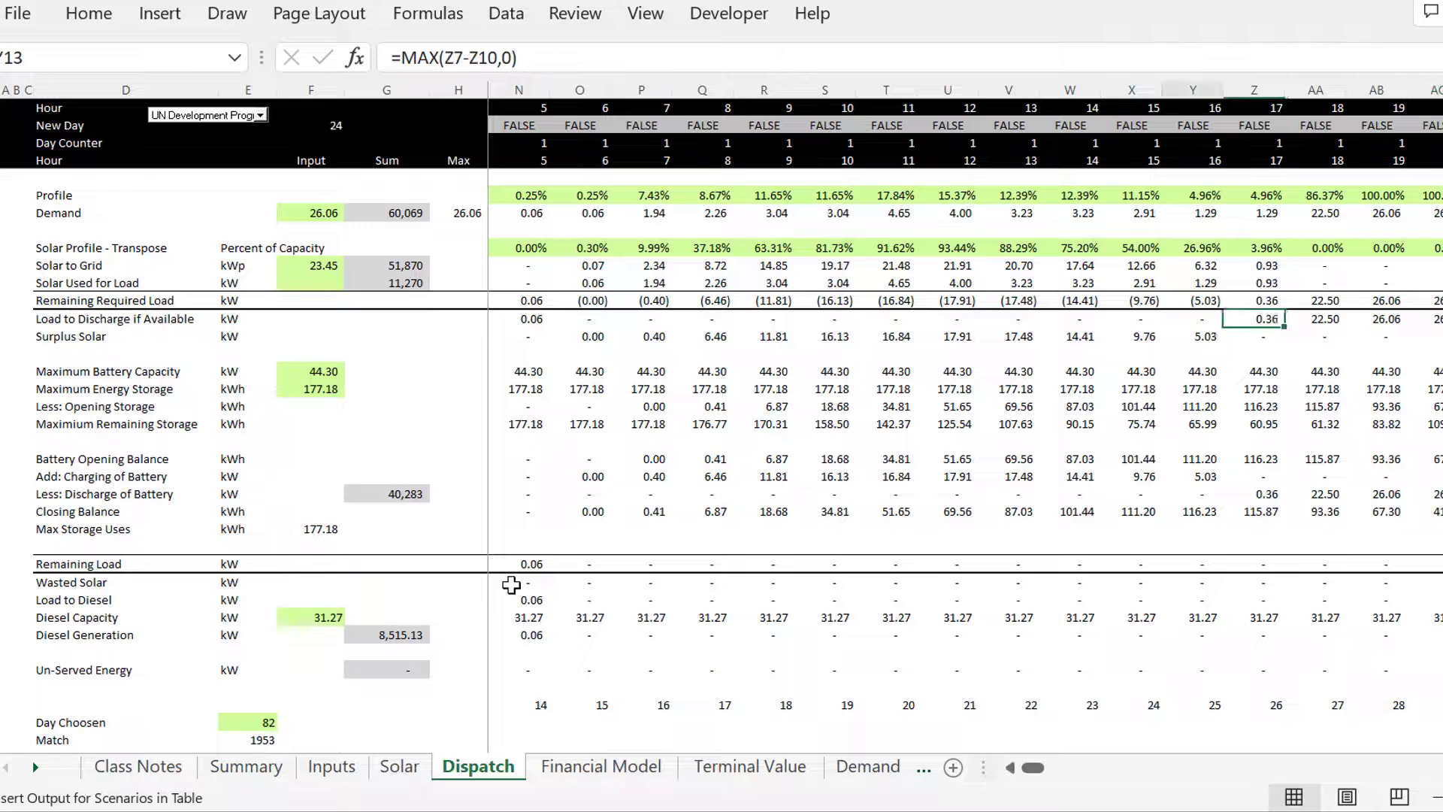
Inspect the hour 17 Less: Discharge of Battery formula.
{"action": "key", "text": "Down"}
{"action": "key", "text": "Down"}
{"action": "key", "text": "Down"}
{"action": "key", "text": "Down"}
{"action": "key", "text": "Down"}
{"action": "key", "text": "Down"}
{"action": "key", "text": "Down"}
{"action": "key", "text": "Down"}
{"action": "key", "text": "Down"}
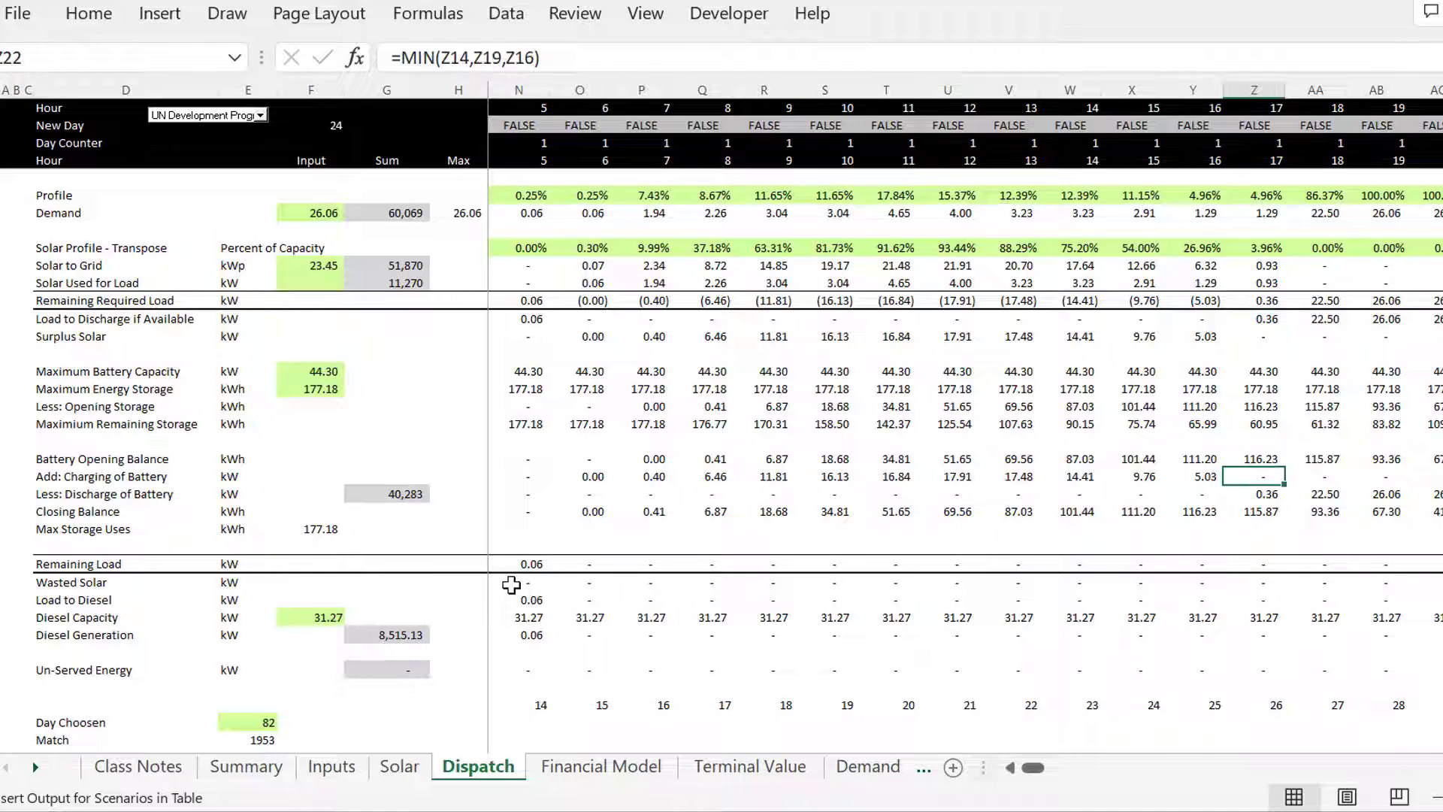
{"action": "key", "text": "Down"}
{"action": "key", "text": "F2"}
{"action": "key", "text": "Escape"}
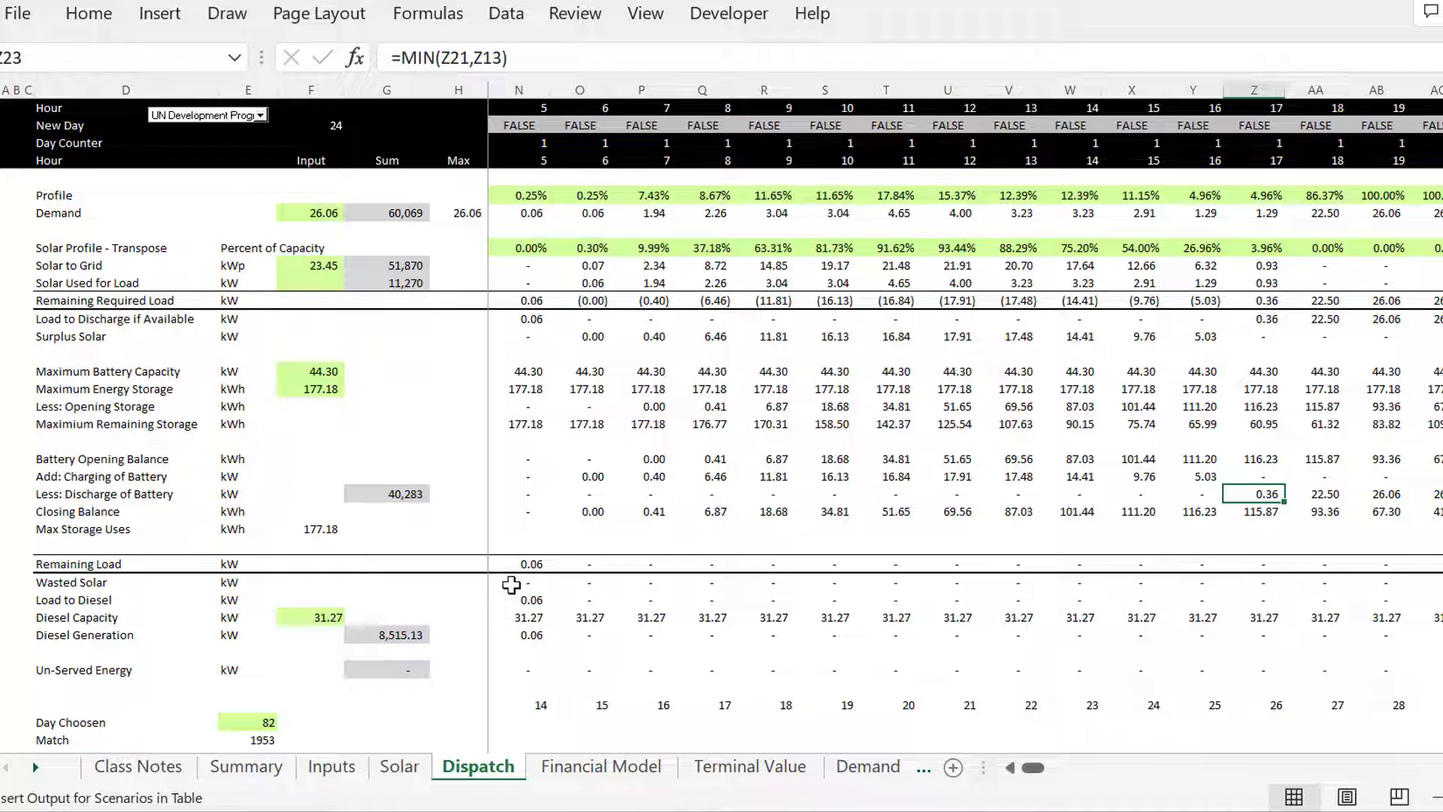
Examine the Closing Balance formula at hour 17, follow the row into the second day, and return to the evening hours.
{"action": "key", "text": "Left"}
{"action": "key", "text": "Left"}
{"action": "key", "text": "Right"}
{"action": "key", "text": "Down"}
{"action": "key", "text": "Right"}
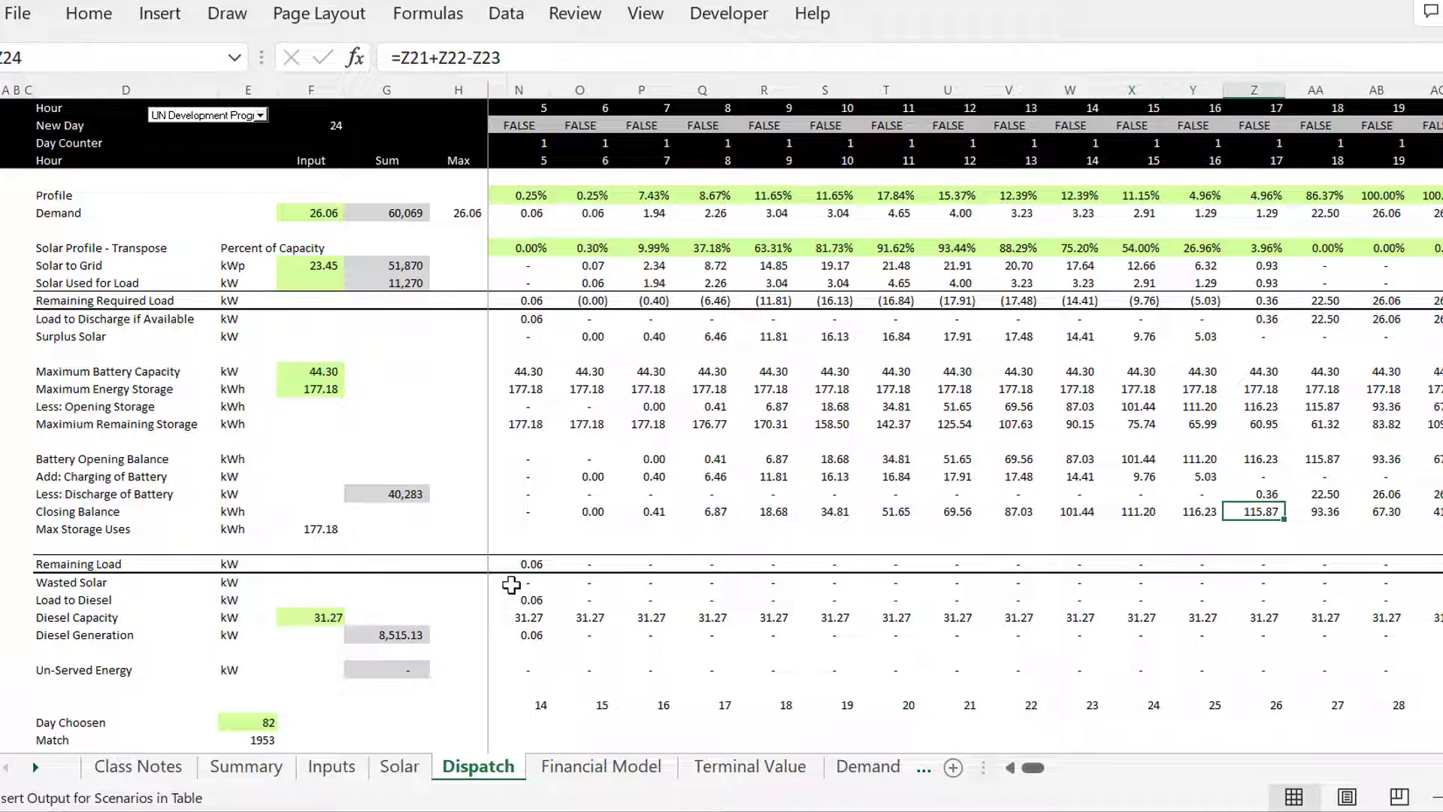
{"action": "key", "text": "Right"}
{"action": "key", "text": "Right"}
{"action": "key", "text": "Right"}
{"action": "key", "text": "Right"}
{"action": "key", "text": "Right"}
{"action": "key", "text": "Right"}
{"action": "key", "text": "Right"}
{"action": "key", "text": "Right"}
{"action": "key", "text": "Right"}
{"action": "key", "text": "Right"}
{"action": "key", "text": "Right"}
{"action": "key", "text": "Right"}
{"action": "key", "text": "Right"}
{"action": "key", "text": "Right"}
{"action": "key", "text": "Left"}
{"action": "key", "text": "Left"}
{"action": "key", "text": "Left"}
{"action": "key", "text": "Left"}
{"action": "key", "text": "Left"}
{"action": "key", "text": "Left"}
{"action": "key", "text": "Left"}
{"action": "key", "text": "Left"}
{"action": "key", "text": "Left"}
{"action": "key", "text": "Left"}
{"action": "key", "text": "Left"}
{"action": "key", "text": "Left"}
{"action": "key", "text": "Left"}
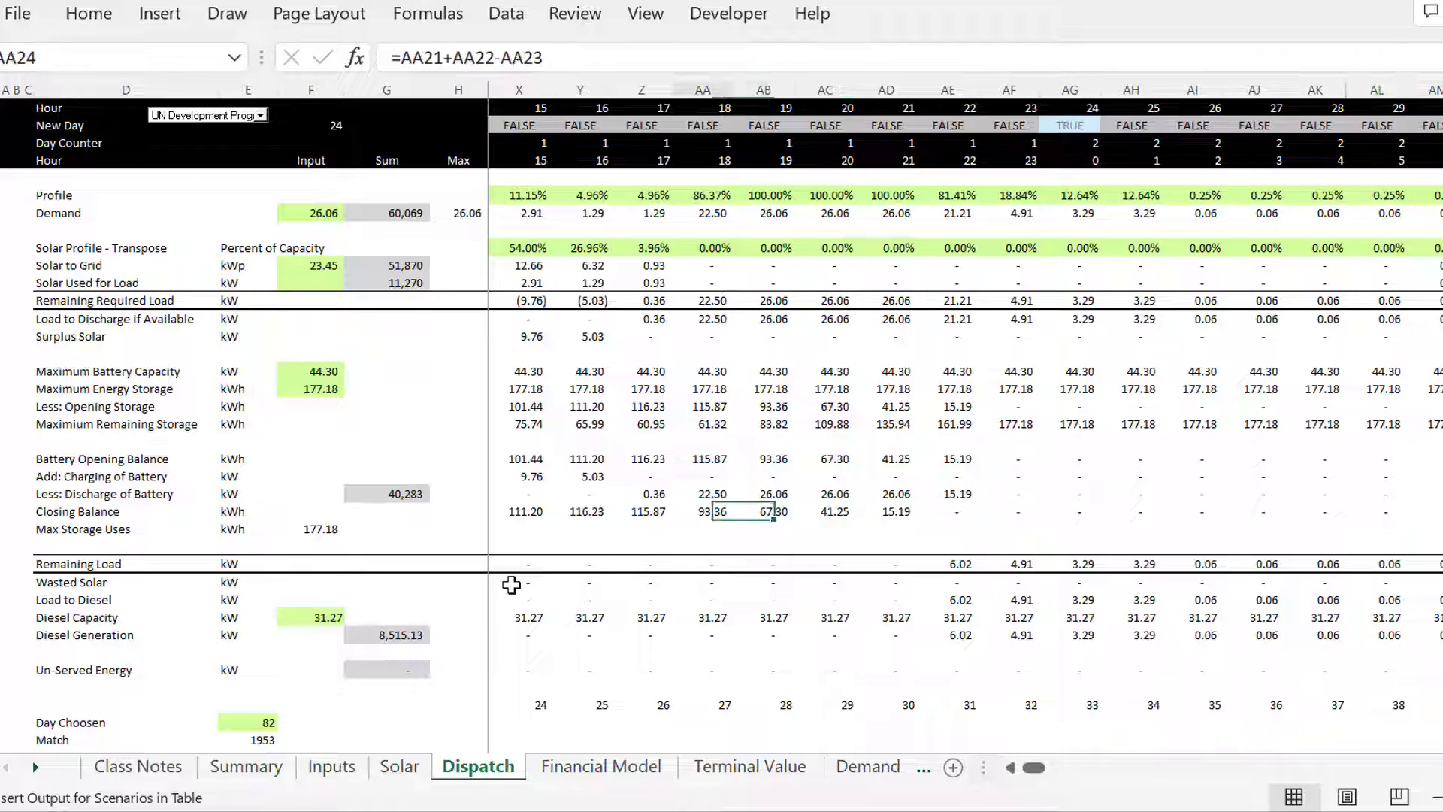
Trace the Closing Balance row back to the early hours of day one, then forward again to hour 16.
{"action": "key", "text": "Left"}
{"action": "key", "text": "Left"}
{"action": "key", "text": "Left"}
{"action": "key", "text": "Left"}
{"action": "key", "text": "Left"}
{"action": "key", "text": "Left"}
{"action": "key", "text": "Left"}
{"action": "key", "text": "Left"}
{"action": "key", "text": "Left"}
{"action": "key", "text": "Left"}
{"action": "key", "text": "Left"}
{"action": "key", "text": "Left"}
{"action": "key", "text": "Left"}
{"action": "key", "text": "Left"}
{"action": "key", "text": "Left"}
{"action": "key", "text": "Right"}
{"action": "key", "text": "Right"}
{"action": "key", "text": "Right"}
{"action": "key", "text": "Right"}
{"action": "key", "text": "Right"}
{"action": "key", "text": "Right"}
{"action": "key", "text": "Right"}
{"action": "key", "text": "Right"}
{"action": "key", "text": "Right"}
{"action": "key", "text": "Right"}
{"action": "key", "text": "Right"}
{"action": "key", "text": "Right"}
{"action": "key", "text": "Right"}
{"action": "key", "text": "Right"}
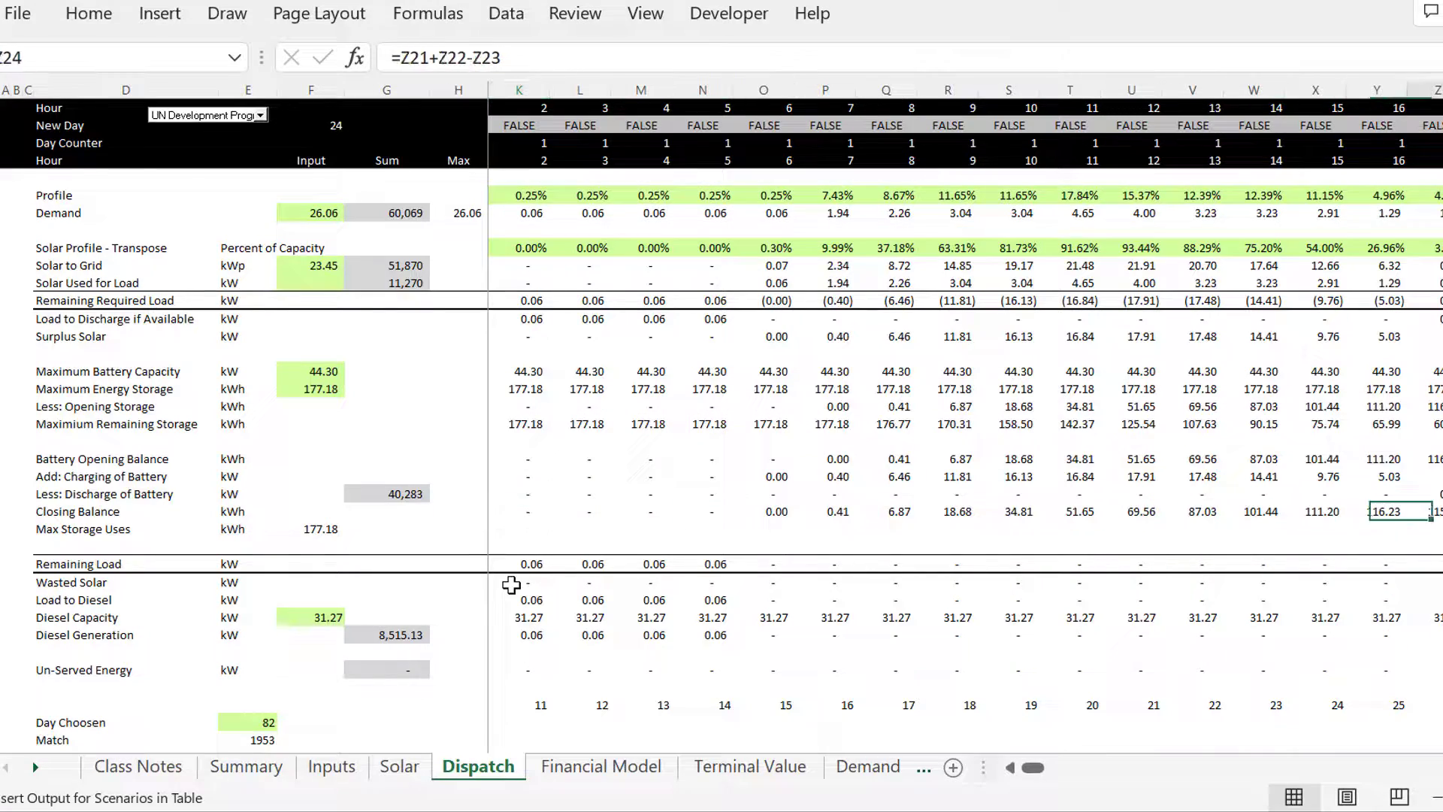
Follow the Closing Balance row across the following days into day six, then return to the start of the timeline.
{"action": "key", "text": "Right"}
{"action": "key", "text": "Right"}
{"action": "key", "text": "Right"}
{"action": "key", "text": "Right"}
{"action": "key", "text": "Right"}
{"action": "key", "text": "Right"}
{"action": "key", "text": "Right"}
{"action": "key", "text": "Right"}
{"action": "key", "text": "Right"}
{"action": "key", "text": "Right"}
{"action": "key", "text": "Right"}
{"action": "key", "text": "Right"}
{"action": "key", "text": "Right"}
{"action": "key", "text": "Right"}
{"action": "key", "text": "Right"}
{"action": "key", "text": "Right"}
{"action": "key", "text": "Right"}
{"action": "key", "text": "Right"}
{"action": "key", "text": "Right"}
{"action": "key", "text": "Right"}
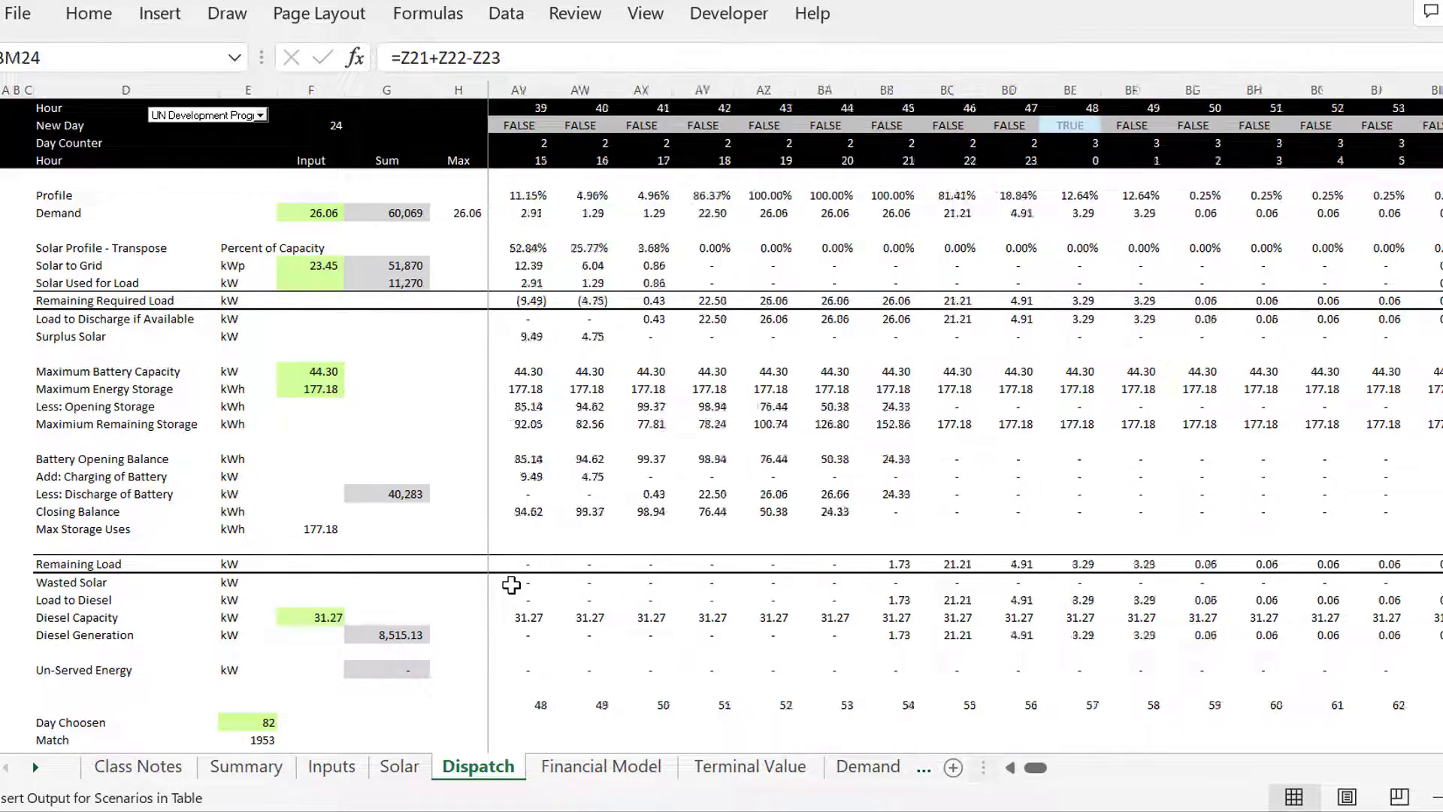
{"action": "key", "text": "Right"}
{"action": "key", "text": "Right"}
{"action": "key", "text": "Right"}
{"action": "key", "text": "Right"}
{"action": "key", "text": "Right"}
{"action": "key", "text": "Right"}
{"action": "key", "text": "Right"}
{"action": "key", "text": "Right"}
{"action": "key", "text": "Right"}
{"action": "key", "text": "Right"}
{"action": "key", "text": "Right"}
{"action": "key", "text": "Right"}
{"action": "key", "text": "Right"}
{"action": "key", "text": "Right"}
{"action": "key", "text": "Right"}
{"action": "key", "text": "Right"}
{"action": "key", "text": "Right"}
{"action": "key", "text": "Right"}
{"action": "key", "text": "Right"}
{"action": "key", "text": "Right"}
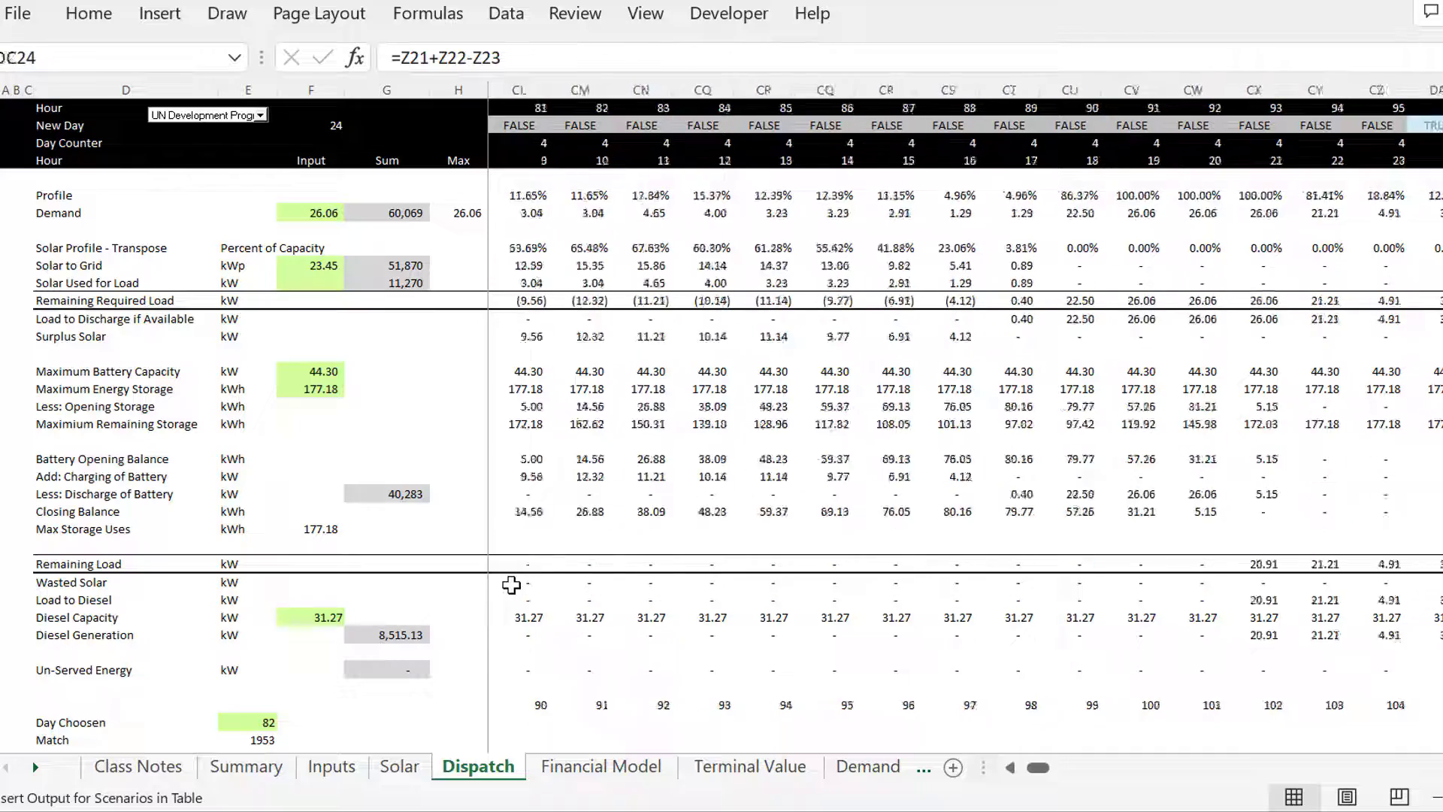
{"action": "key", "text": "Right"}
{"action": "key", "text": "Right"}
{"action": "key", "text": "Right"}
{"action": "key", "text": "Right"}
{"action": "key", "text": "Right"}
{"action": "key", "text": "Right"}
{"action": "key", "text": "Right"}
{"action": "key", "text": "Right"}
{"action": "key", "text": "Right"}
{"action": "key", "text": "Right"}
{"action": "key", "text": "Right"}
{"action": "key", "text": "Right"}
{"action": "key", "text": "Right"}
{"action": "key", "text": "Right"}
{"action": "key", "text": "Right"}
{"action": "key", "text": "Right"}
{"action": "key", "text": "Right"}
{"action": "key", "text": "Right"}
{"action": "key", "text": "Right"}
{"action": "key", "text": "Right"}
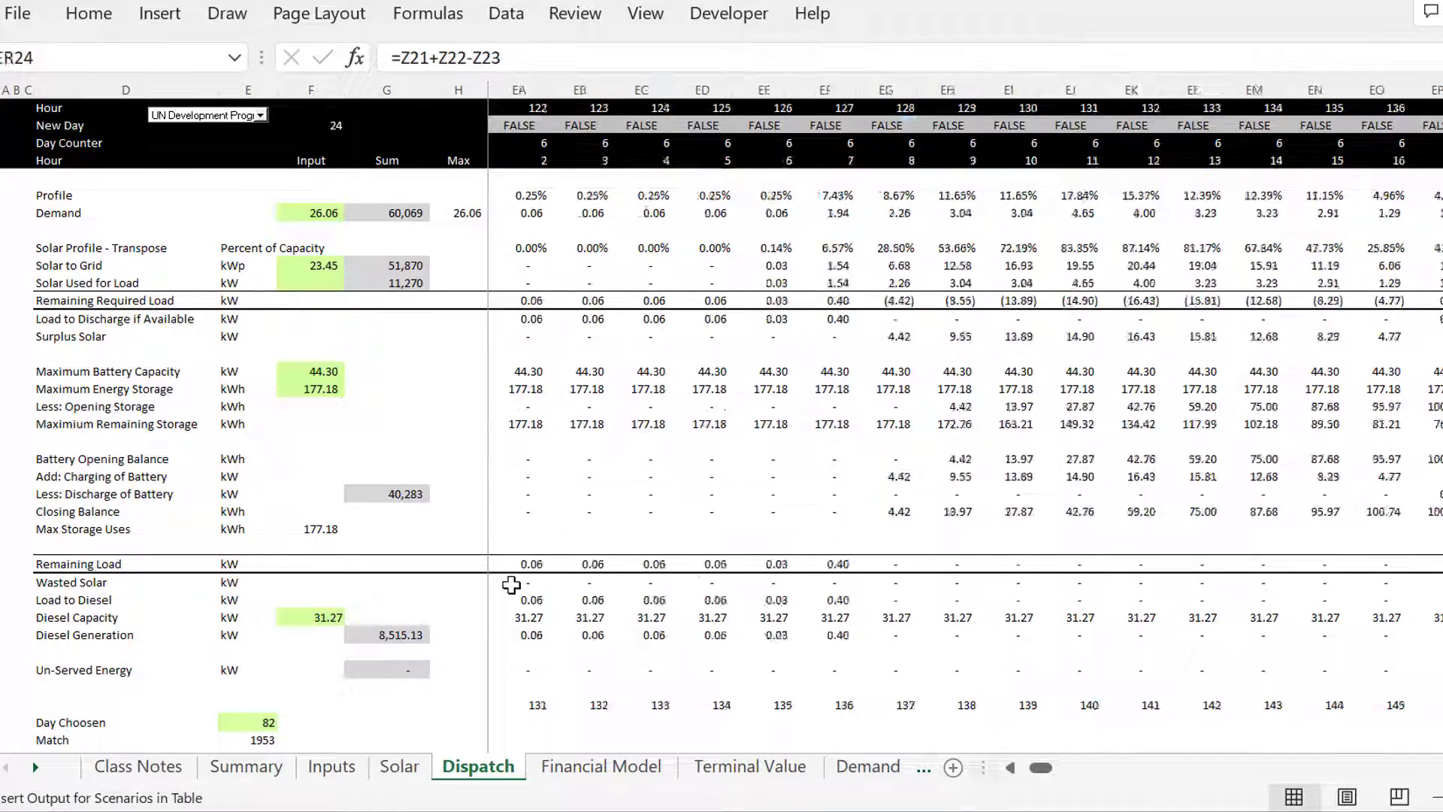
{"action": "key", "text": "Right"}
{"action": "key", "text": "Right"}
{"action": "key", "text": "Right"}
{"action": "key", "text": "Right"}
{"action": "key", "text": "Right"}
{"action": "key", "text": "Right"}
{"action": "key", "text": "Right"}
{"action": "key", "text": "Right"}
{"action": "key", "text": "Right"}
{"action": "key", "text": "Right"}
{"action": "key", "text": "Right"}
{"action": "key", "text": "Right"}
{"action": "key", "text": "ctrl+Left"}
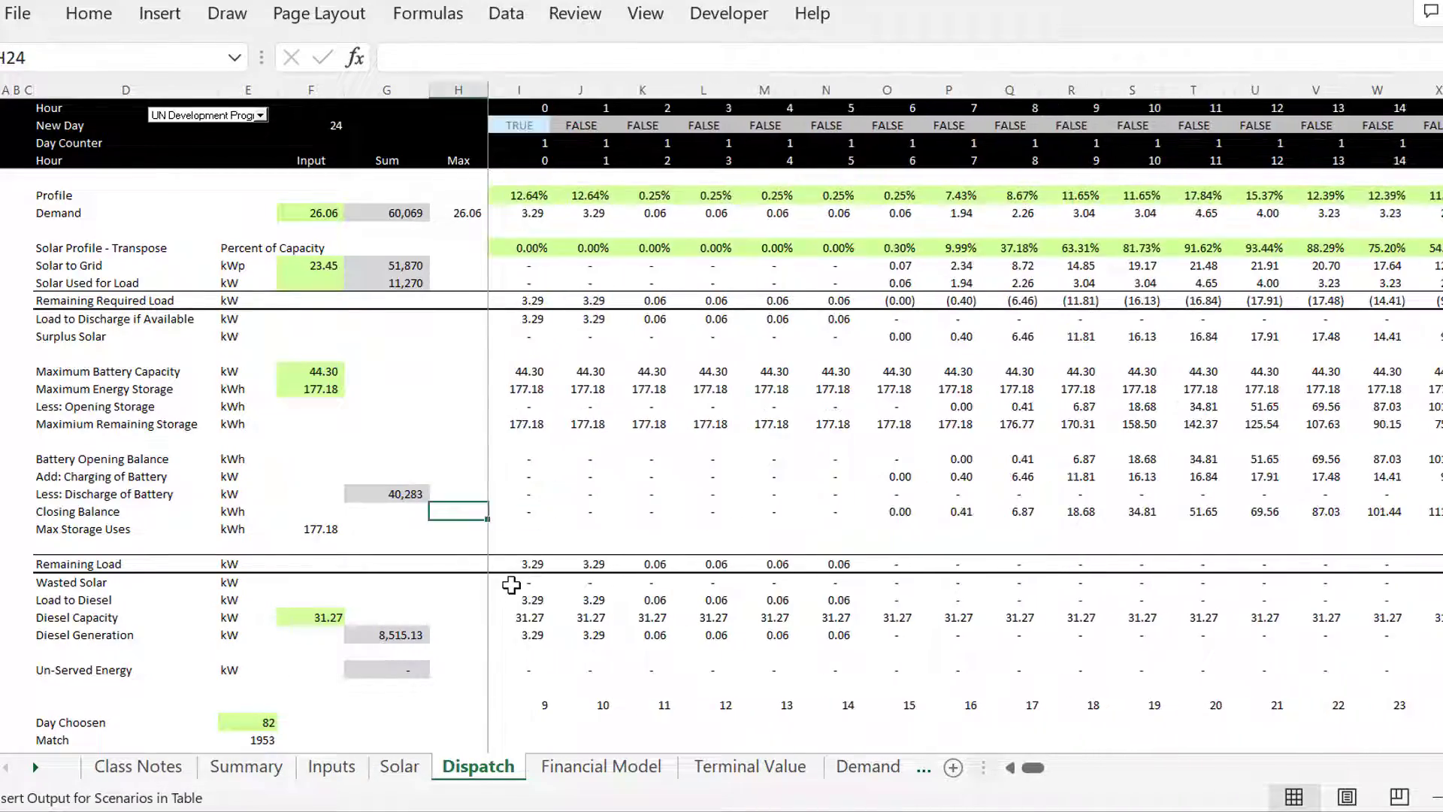
Look over the Dispatch sheet's lower rows, from the remaining load and diesel lines to the chosen-day chart data.
{"action": "key", "text": "ctrl+Left"}
{"action": "key", "text": "ctrl+Left"}
{"action": "key", "text": "ctrl+Left"}
{"action": "key", "text": "Down"}
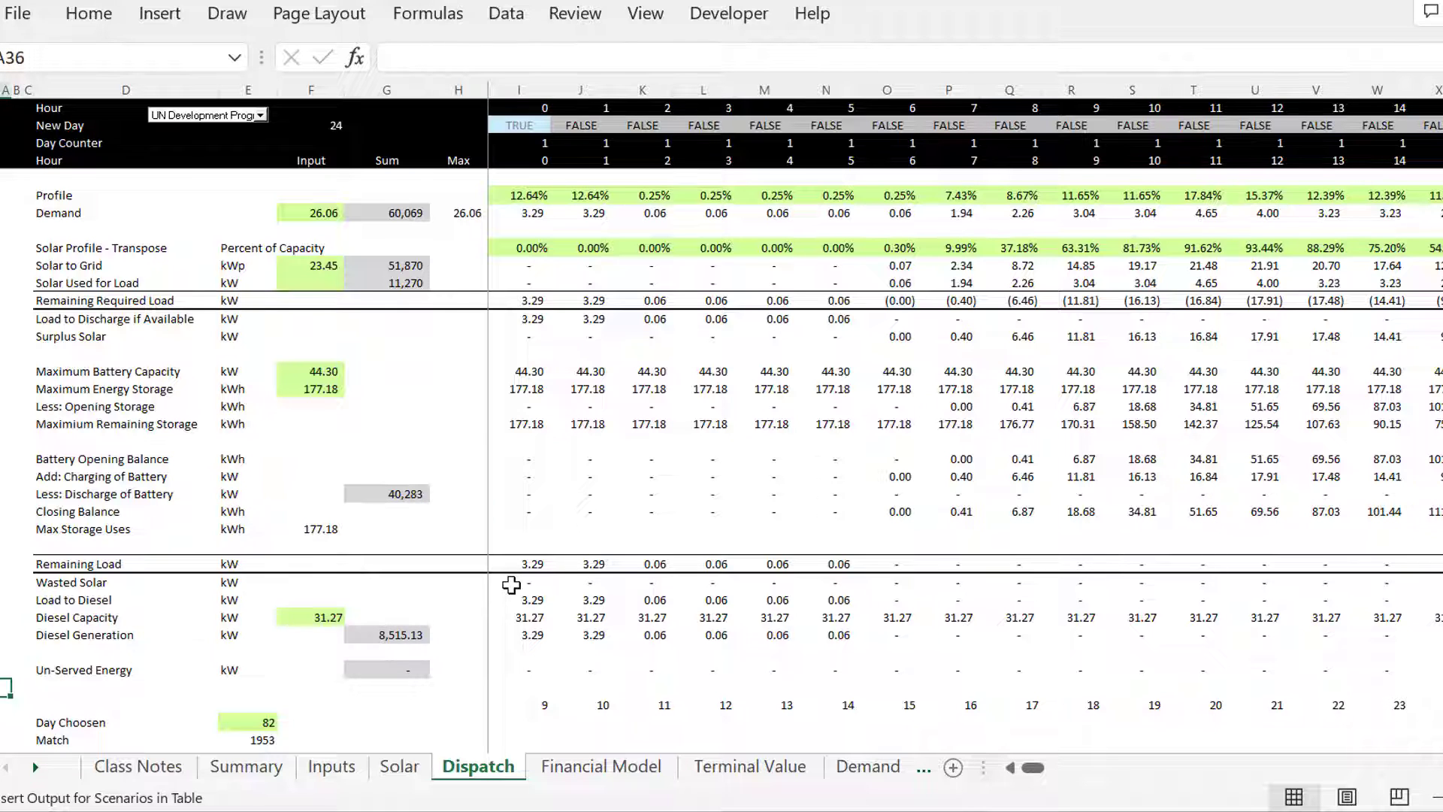
{"action": "key", "text": "Down"}
{"action": "key", "text": "Down"}
{"action": "key", "text": "Down"}
{"action": "key", "text": "Down"}
{"action": "key", "text": "Down"}
{"action": "key", "text": "Down"}
{"action": "key", "text": "Down"}
{"action": "key", "text": "Down"}
{"action": "key", "text": "Down"}
{"action": "key", "text": "Down"}
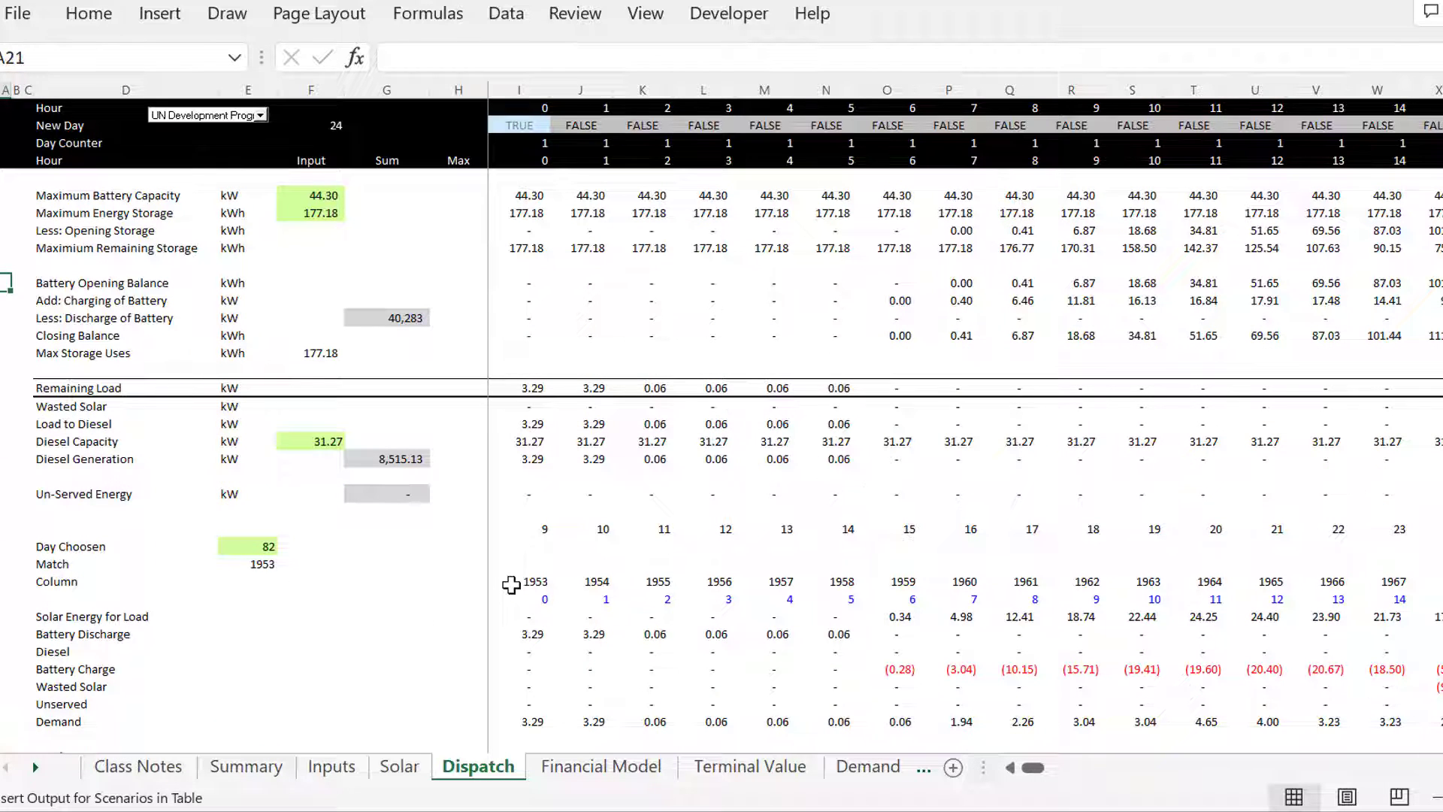
Return to the Summary sheet and exclude the battery from the supply mix.
{"action": "key", "text": "ctrl+Page_Up"}
{"action": "key", "text": "ctrl+Page_Up"}
{"action": "key", "text": "ctrl+Page_Up"}
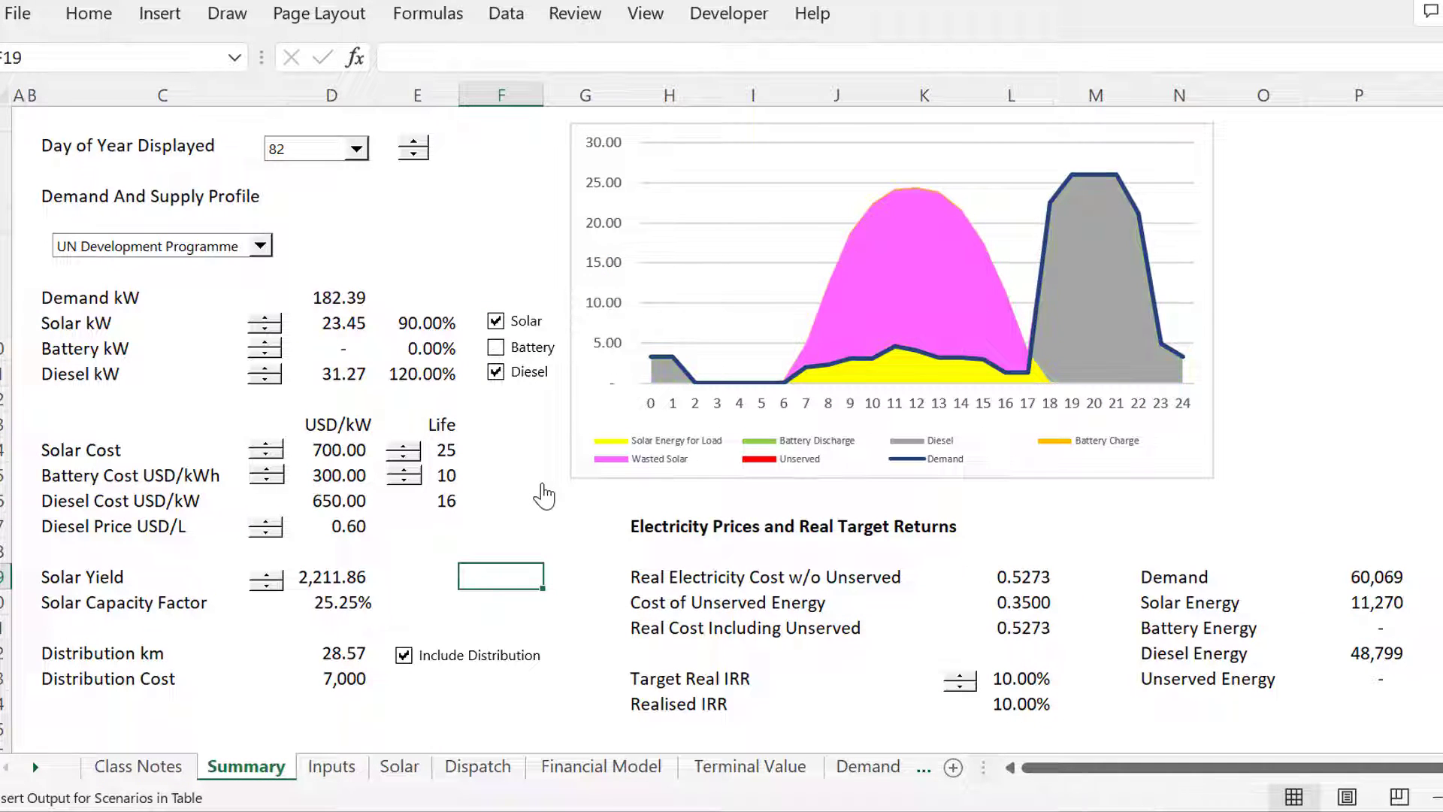
Examine the Solar and Battery supply assumptions on the Inputs sheet.
{"action": "key", "text": "ctrl+Page_Down"}
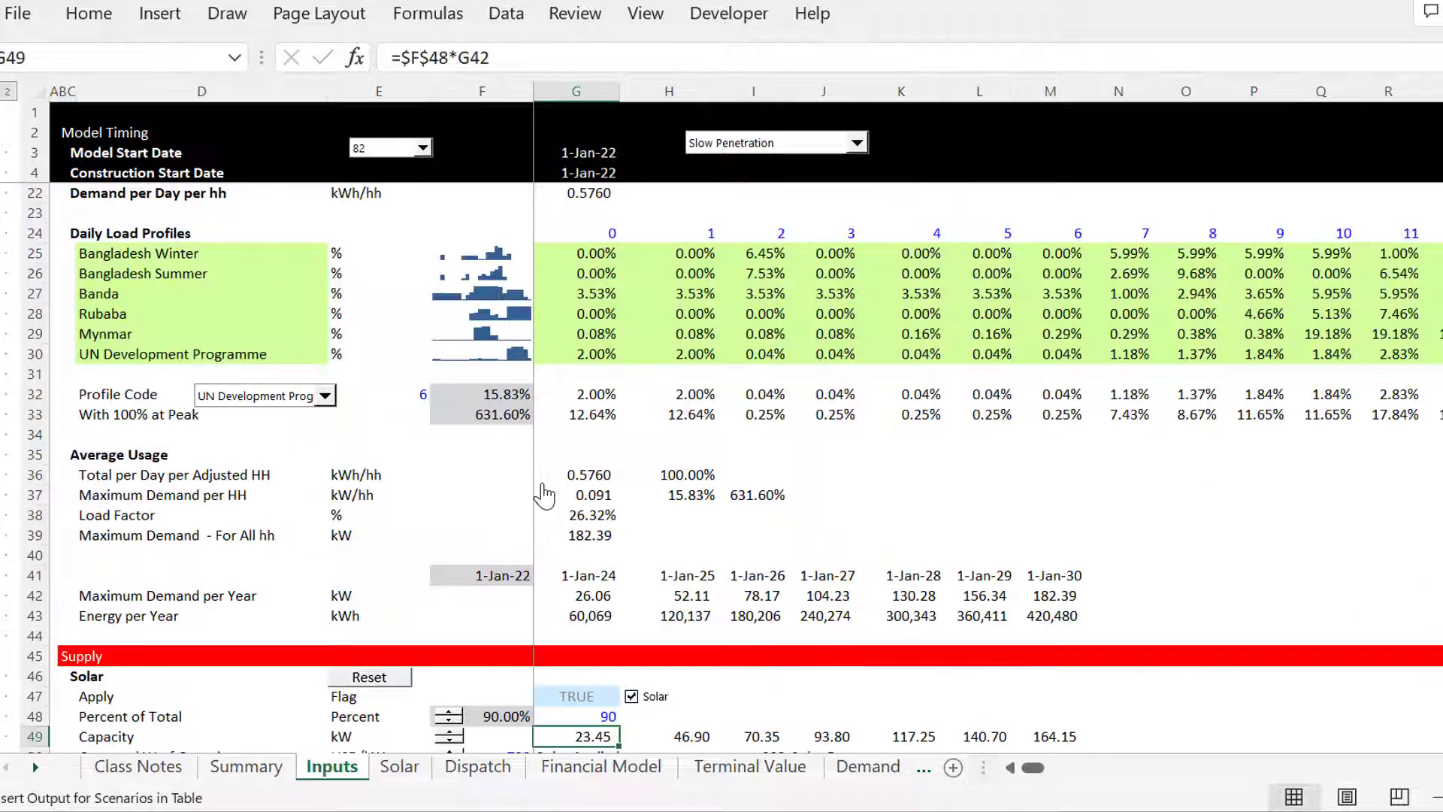
{"action": "key", "text": "Down"}
{"action": "key", "text": "Down"}
{"action": "key", "text": "Down"}
{"action": "key", "text": "Down"}
{"action": "key", "text": "Down"}
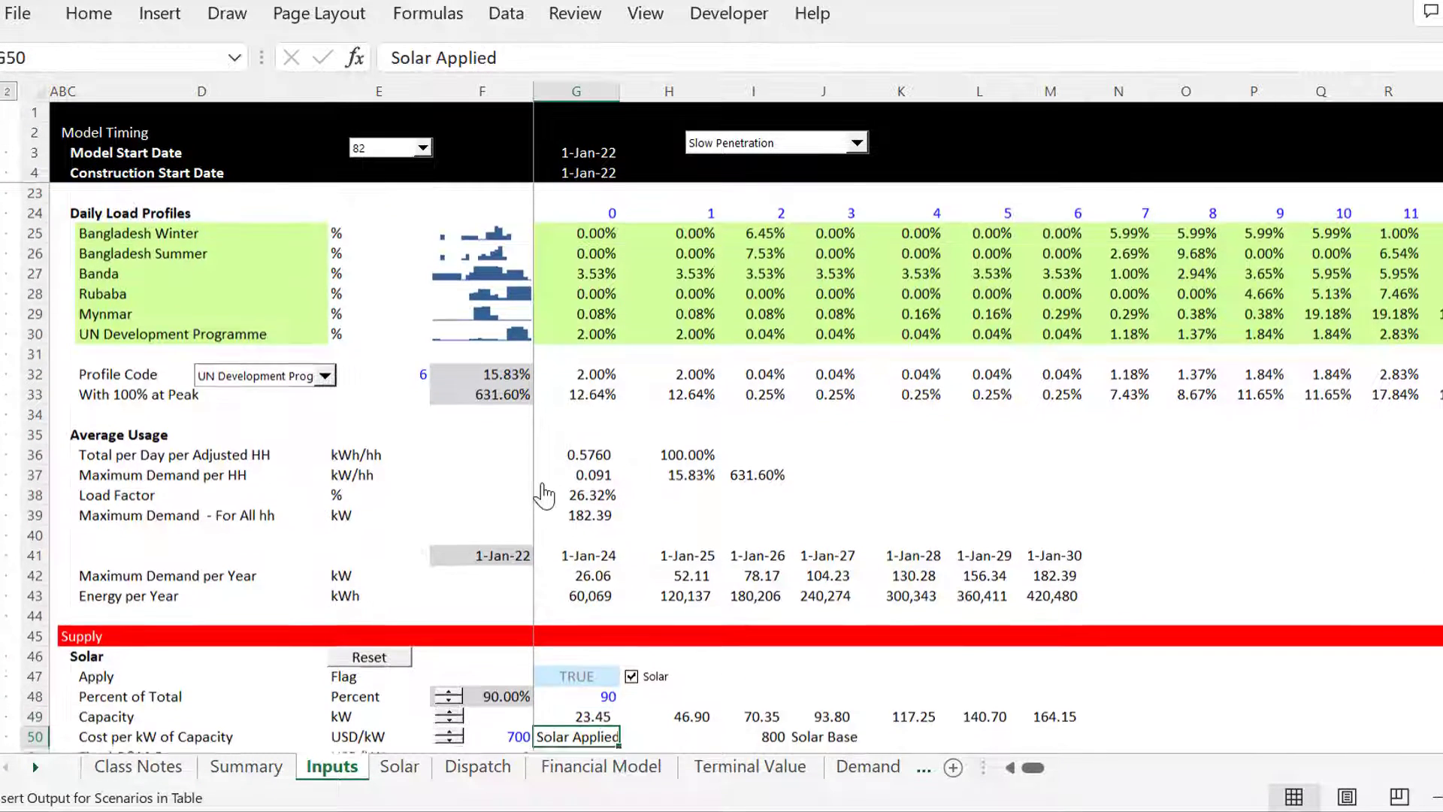
{"action": "key", "text": "Down"}
{"action": "key", "text": "Down"}
{"action": "key", "text": "Down"}
{"action": "key", "text": "Down"}
{"action": "key", "text": "Down"}
{"action": "key", "text": "Down"}
{"action": "key", "text": "Down"}
{"action": "key", "text": "Down"}
{"action": "key", "text": "Down"}
{"action": "key", "text": "Down"}
{"action": "key", "text": "Down"}
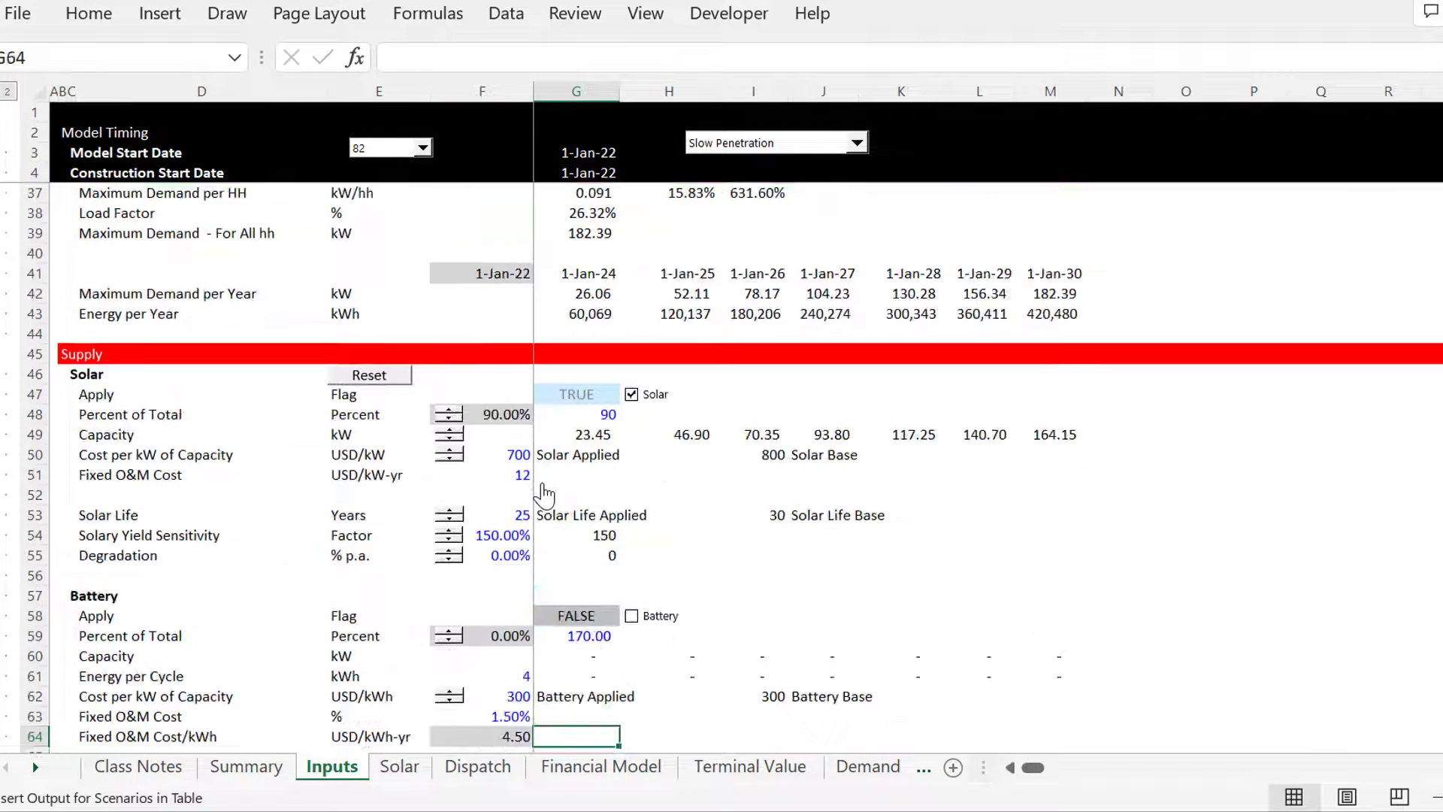
Check the Apply flag in the Battery section of the Inputs sheet.
{"action": "key", "text": "Up"}
{"action": "key", "text": "Up"}
{"action": "key", "text": "Up"}
{"action": "key", "text": "Up"}
{"action": "key", "text": "Up"}
{"action": "key", "text": "Up"}
{"action": "key", "text": "Up"}
{"action": "key", "text": "Up"}
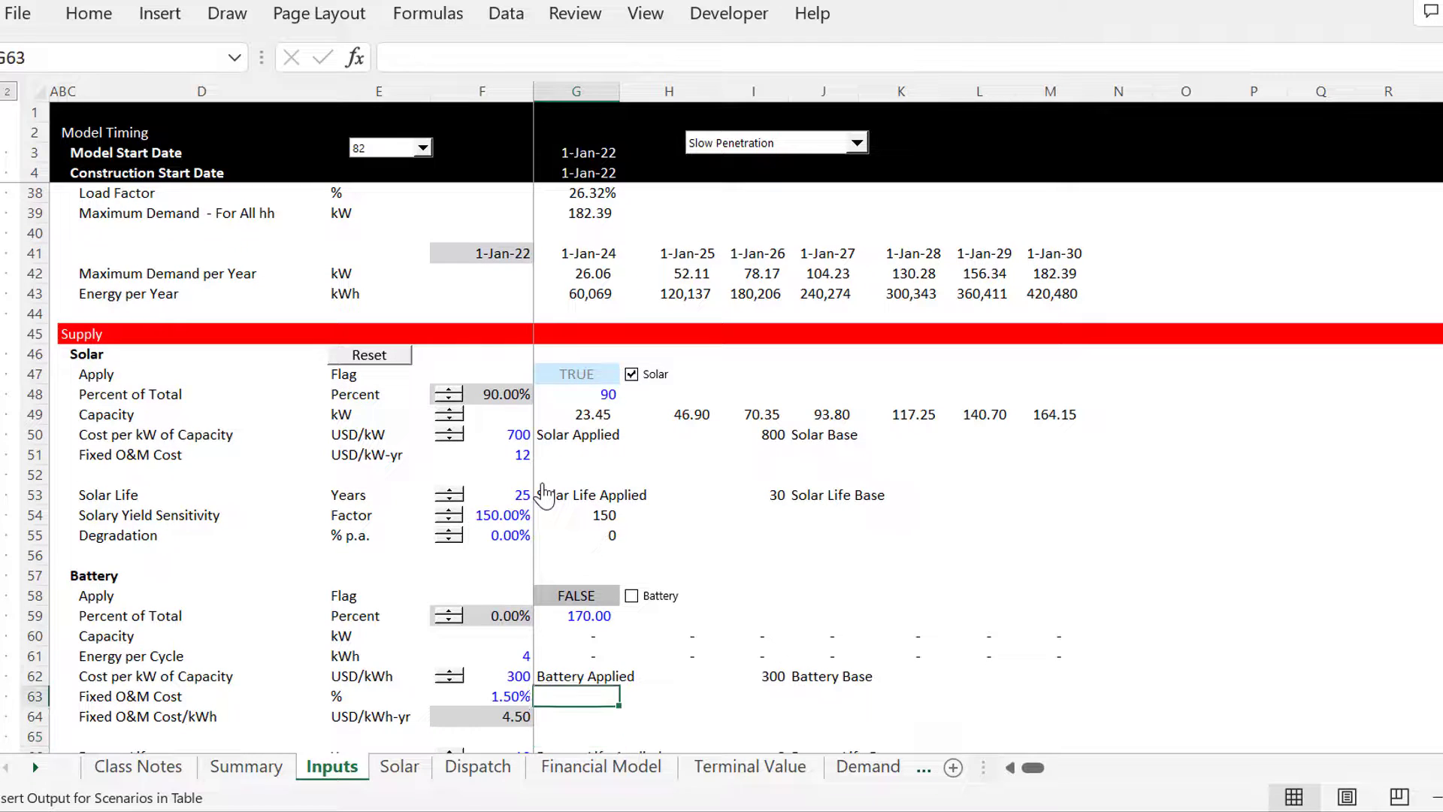
{"action": "key", "text": "Down"}
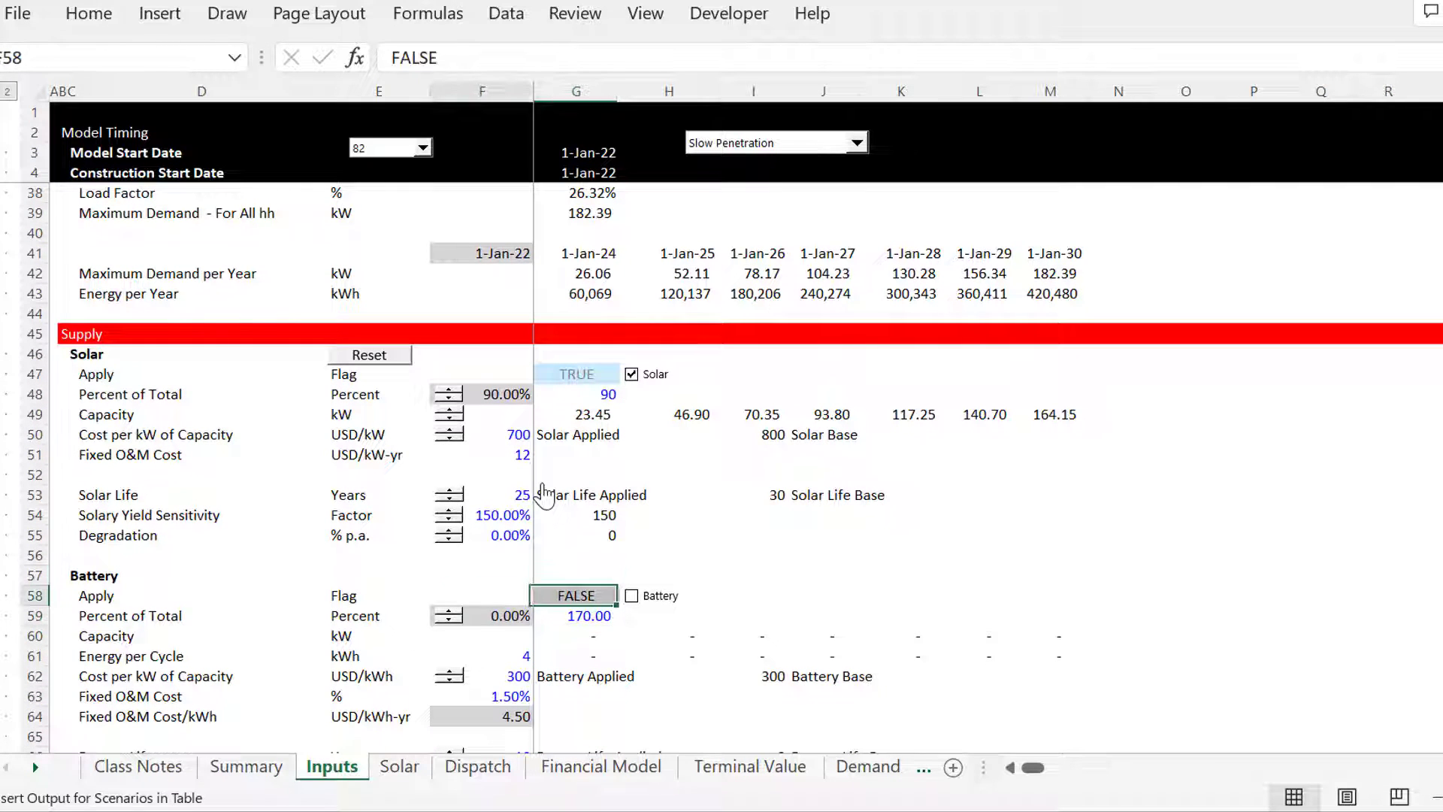
Inspect the battery's Percent of Total formula and the percentage input it multiplies by the Apply flag.
{"action": "key", "text": "Left"}
{"action": "key", "text": "Left"}
{"action": "key", "text": "Left"}
{"action": "key", "text": "Down"}
{"action": "key", "text": "Right"}
{"action": "key", "text": "Right"}
{"action": "key", "text": "Right"}
{"action": "key", "text": "Left"}
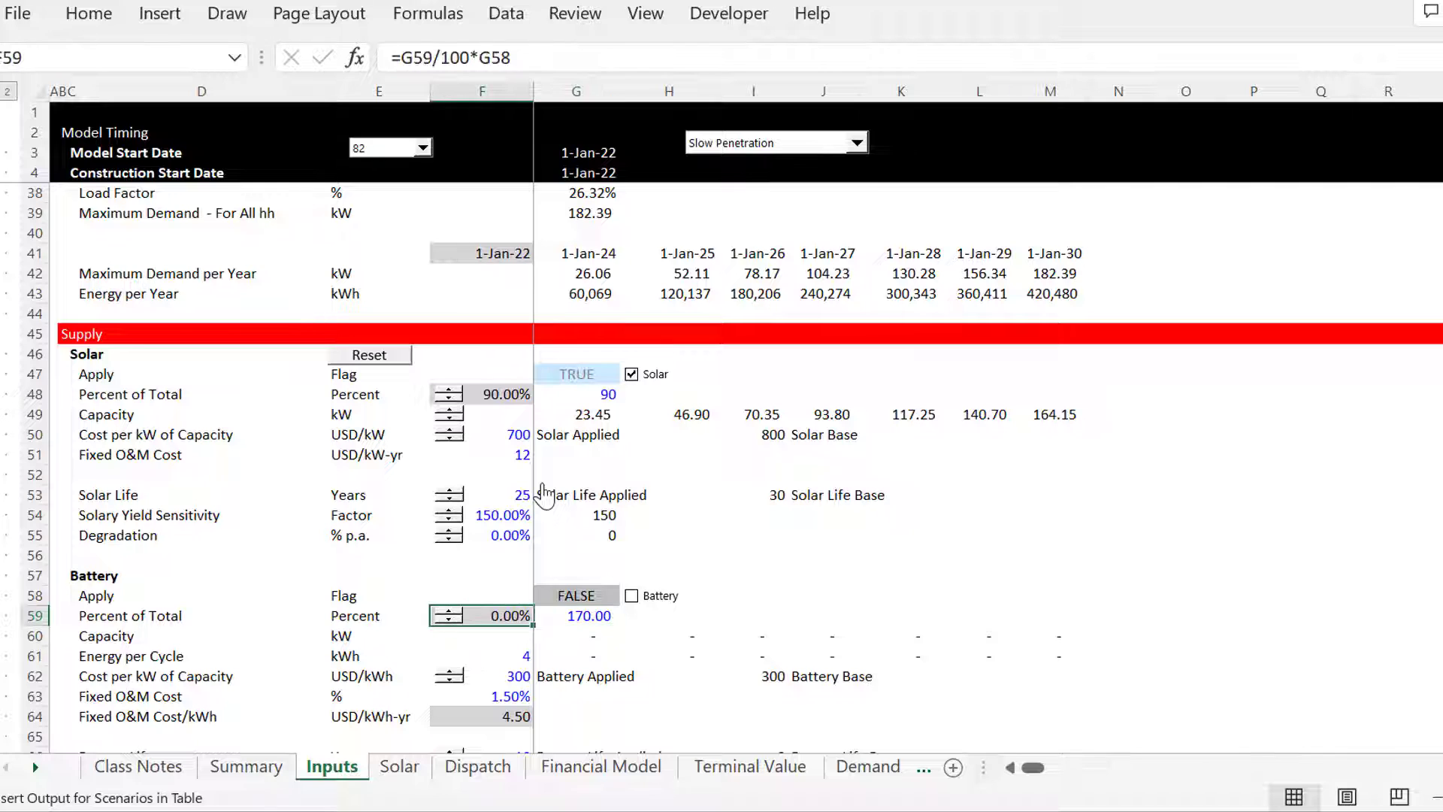
{"action": "key", "text": "F2"}
{"action": "key", "text": "Escape"}
{"action": "key", "text": "Right"}
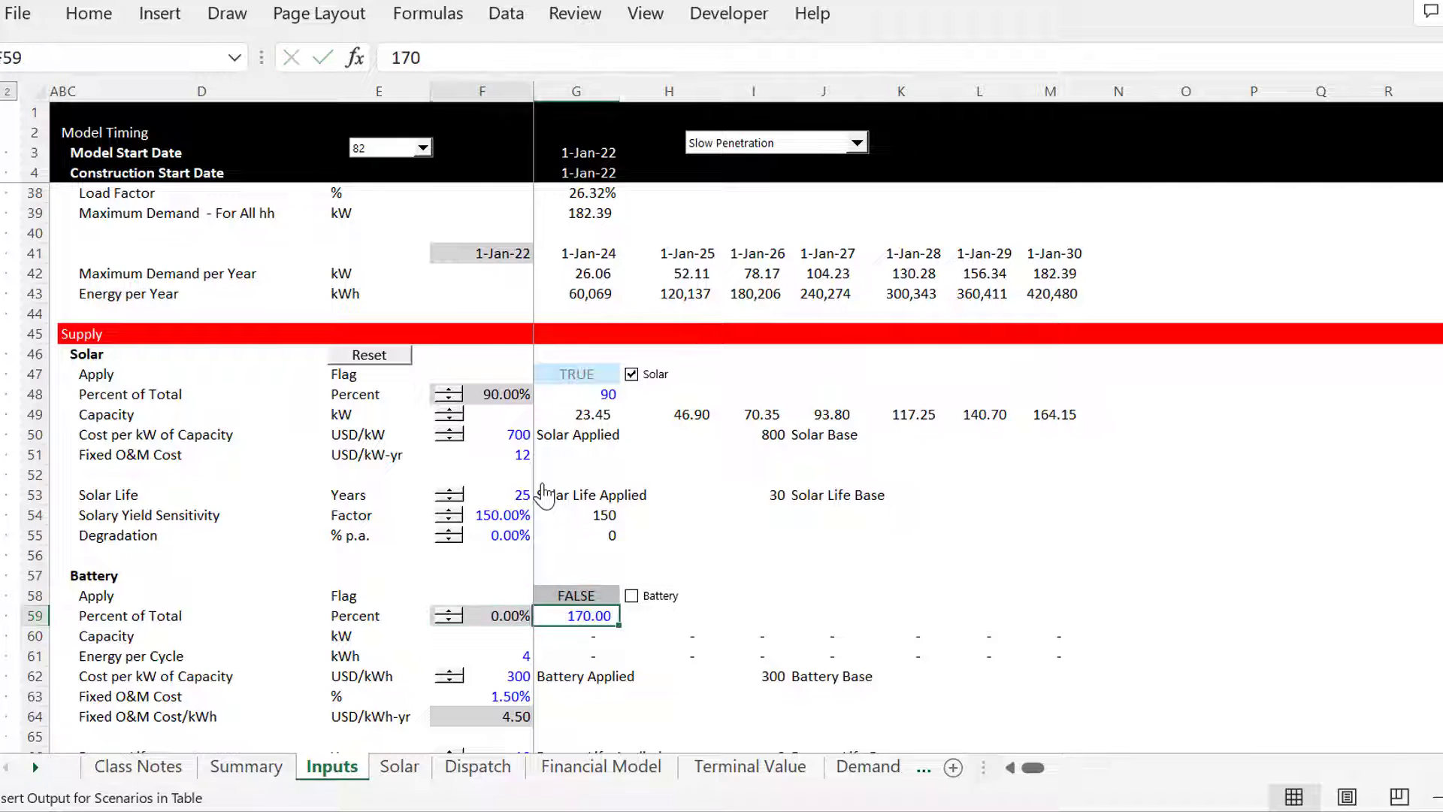
{"action": "key", "text": "Left"}
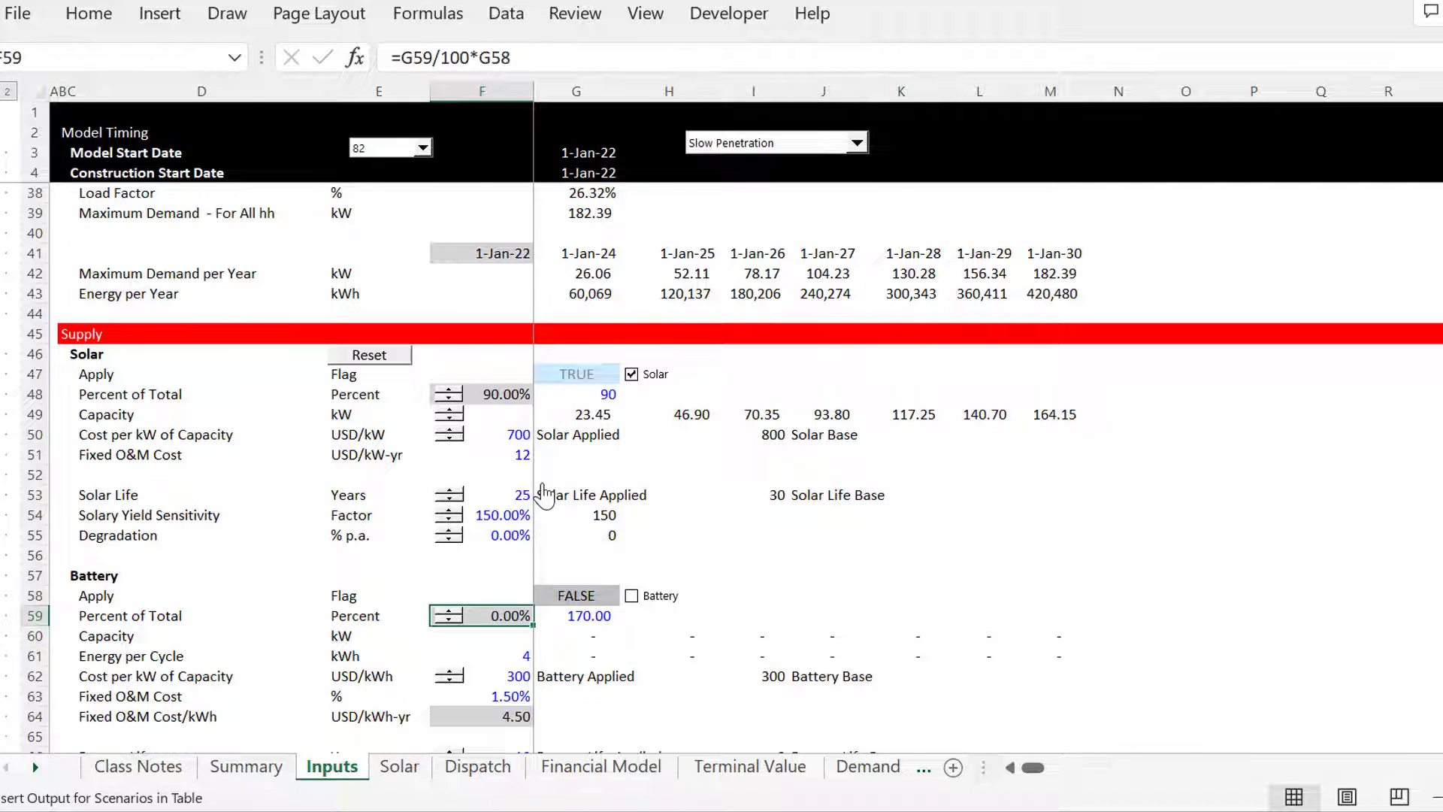
Bring up the Financial Model sheet with its capacity, energy and capital expenditure rows.
{"action": "key", "text": "ctrl+Page_Down"}
{"action": "key", "text": "ctrl+Page_Down"}
{"action": "key", "text": "ctrl+Page_Down"}
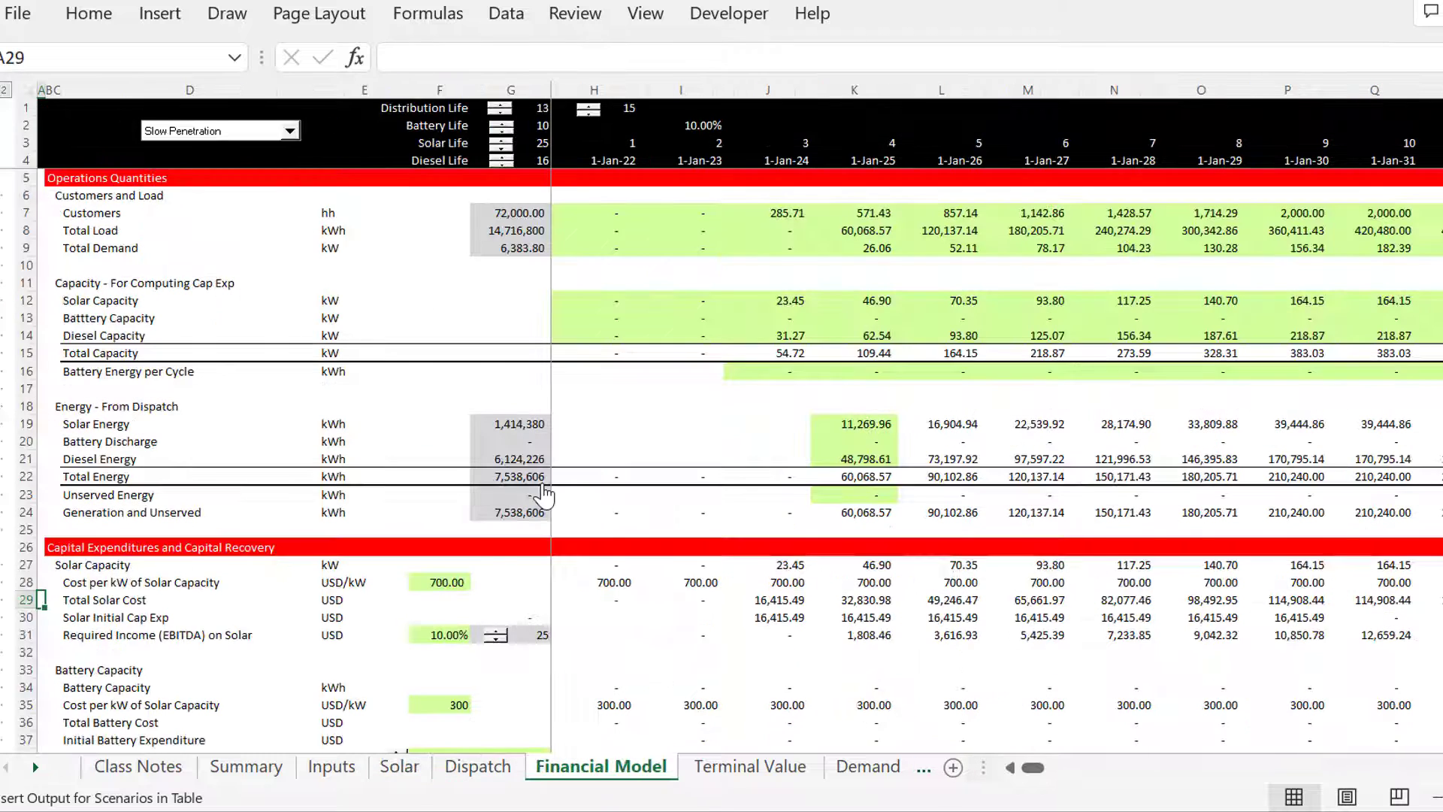
Inspect the Total Solar Cost row and its formula on the Financial Model sheet.
{"action": "key", "text": "Right"}
{"action": "key", "text": "Right"}
{"action": "key", "text": "Right"}
{"action": "key", "text": "Right"}
{"action": "key", "text": "Right"}
{"action": "key", "text": "Right"}
{"action": "key", "text": "Right"}
{"action": "key", "text": "Right"}
{"action": "key", "text": "Right"}
{"action": "key", "text": "Right"}
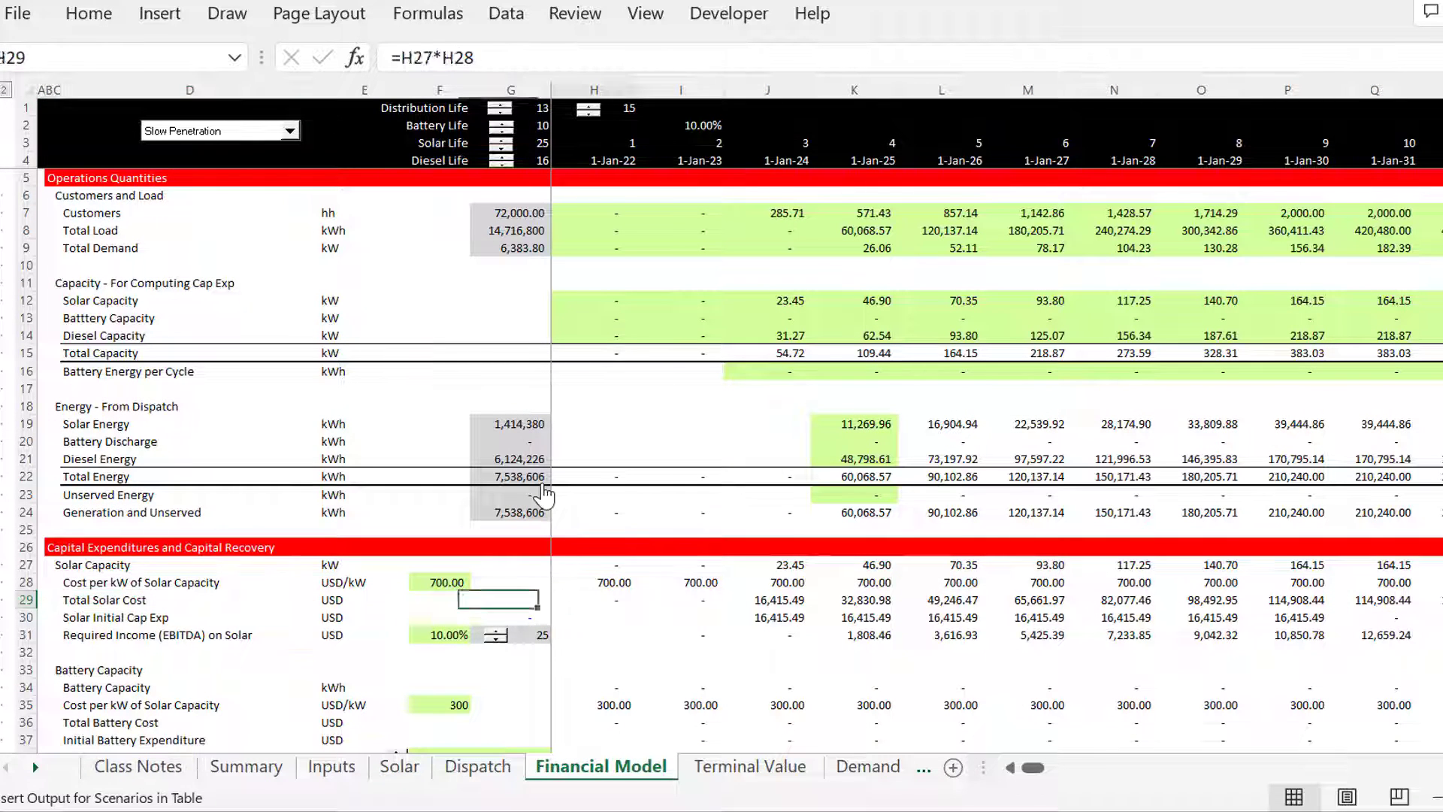
Return to the Dispatch sheet and review column M from the Un-Served Energy row up to the Demand row.
{"action": "key", "text": "ctrl+Page_Up"}
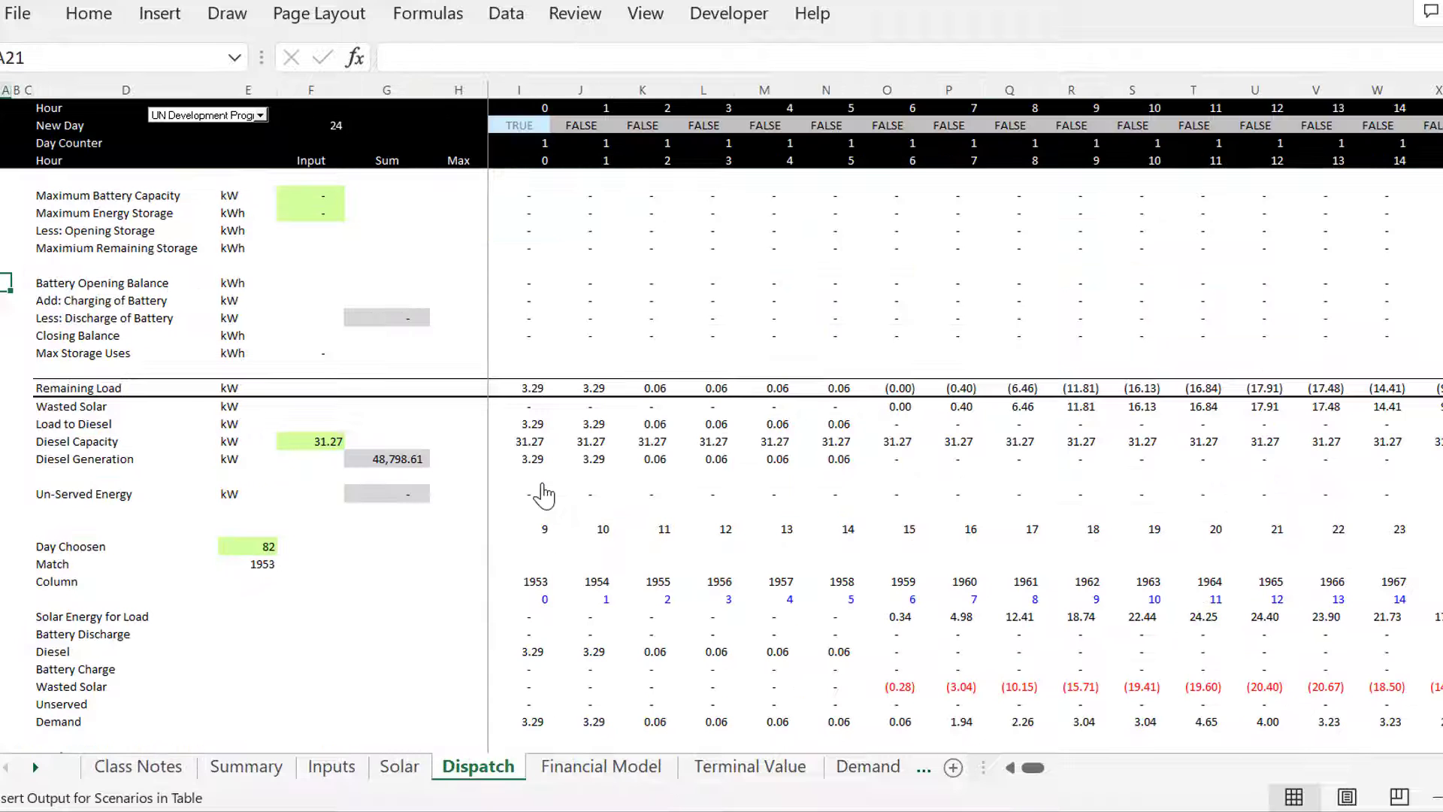
{"action": "left_click", "coordinate": [748, 573]}
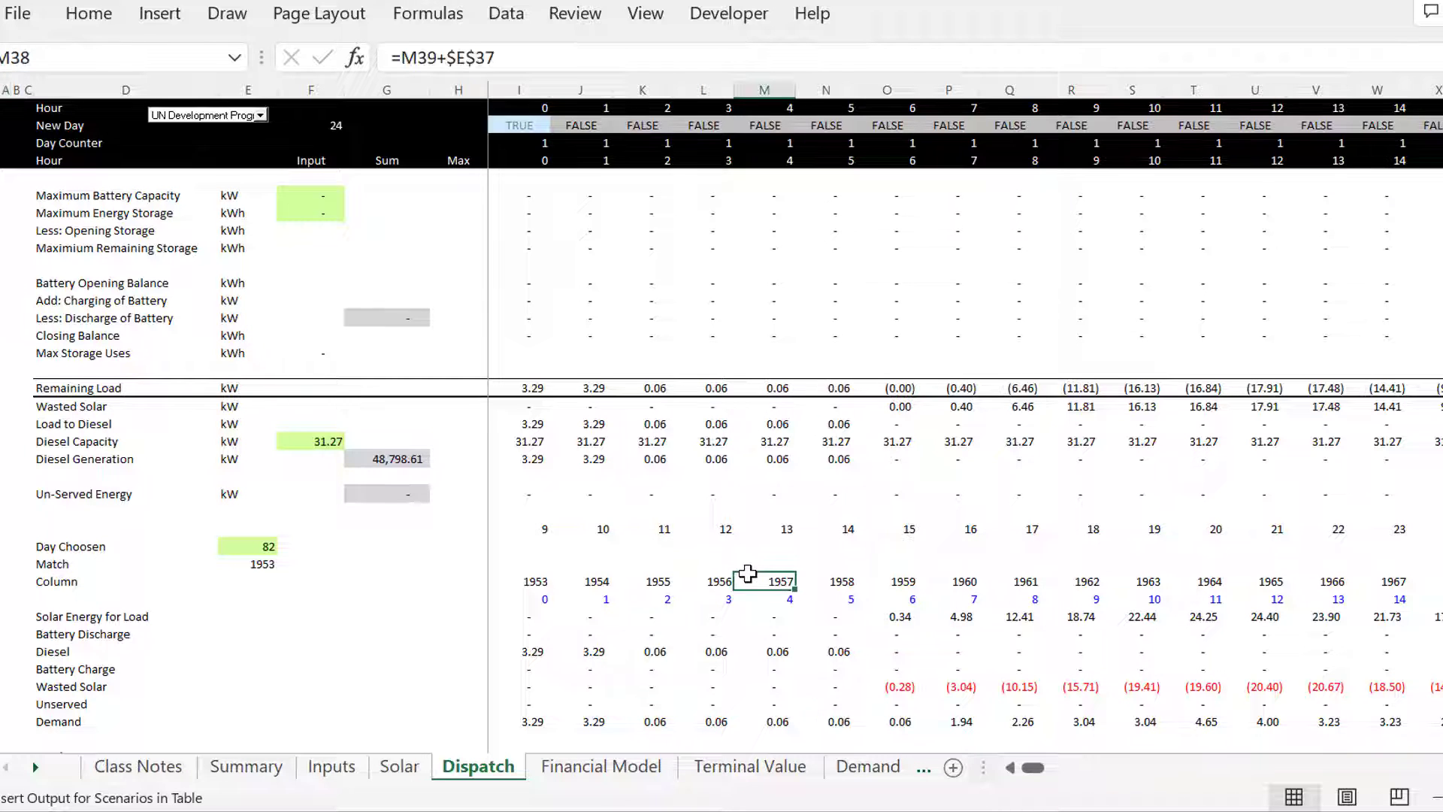
{"action": "key", "text": "Up"}
{"action": "key", "text": "Up"}
{"action": "key", "text": "Up"}
{"action": "key", "text": "Up"}
{"action": "key", "text": "Up"}
{"action": "key", "text": "Up"}
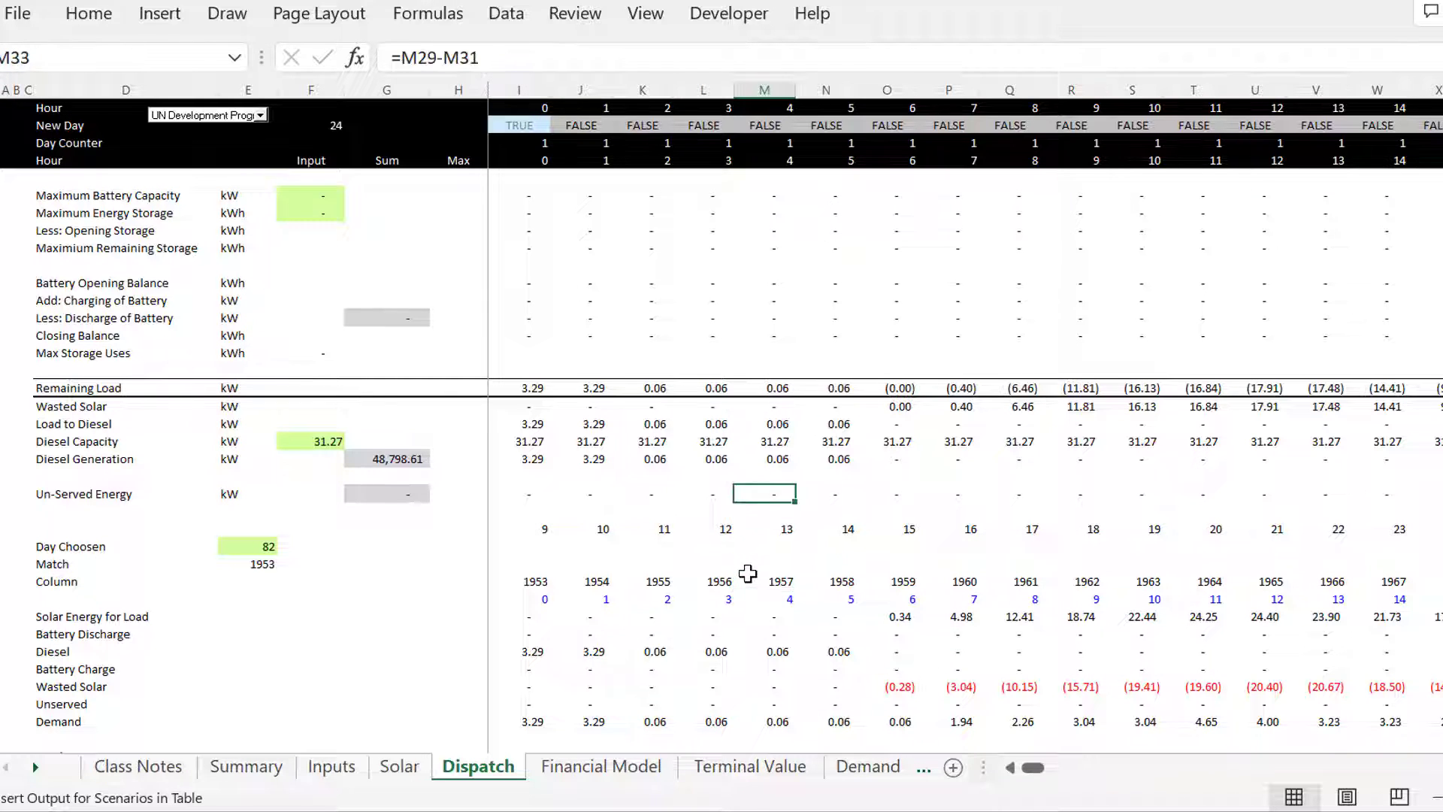
{"action": "key", "text": "Up"}
{"action": "key", "text": "Up"}
{"action": "key", "text": "Up"}
{"action": "key", "text": "Up"}
{"action": "key", "text": "Up"}
{"action": "key", "text": "Up"}
{"action": "key", "text": "Up"}
{"action": "key", "text": "Up"}
{"action": "key", "text": "Up"}
{"action": "key", "text": "Up"}
{"action": "key", "text": "Up"}
{"action": "key", "text": "Up"}
{"action": "key", "text": "Up"}
{"action": "key", "text": "Up"}
{"action": "key", "text": "Up"}
{"action": "key", "text": "Up"}
{"action": "key", "text": "Up"}
{"action": "key", "text": "Up"}
{"action": "key", "text": "Up"}
{"action": "key", "text": "Up"}
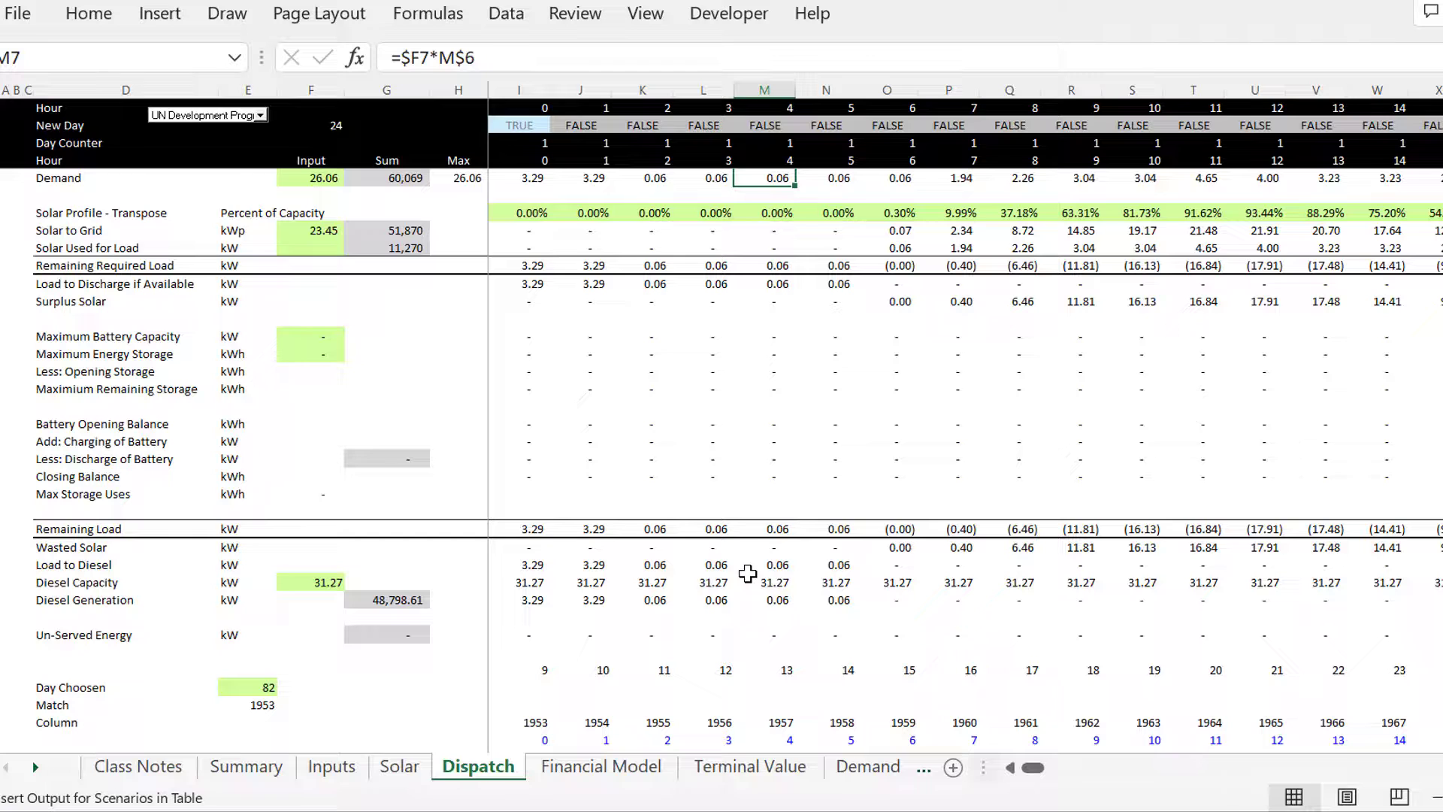
Follow the hour 4 column down from Demand through the battery rows to the Load to Diesel formula.
{"action": "key", "text": "Down"}
{"action": "key", "text": "Down"}
{"action": "key", "text": "Down"}
{"action": "key", "text": "Down"}
{"action": "key", "text": "Down"}
{"action": "key", "text": "Down"}
{"action": "key", "text": "Down"}
{"action": "key", "text": "Down"}
{"action": "key", "text": "Down"}
{"action": "key", "text": "Down"}
{"action": "key", "text": "Down"}
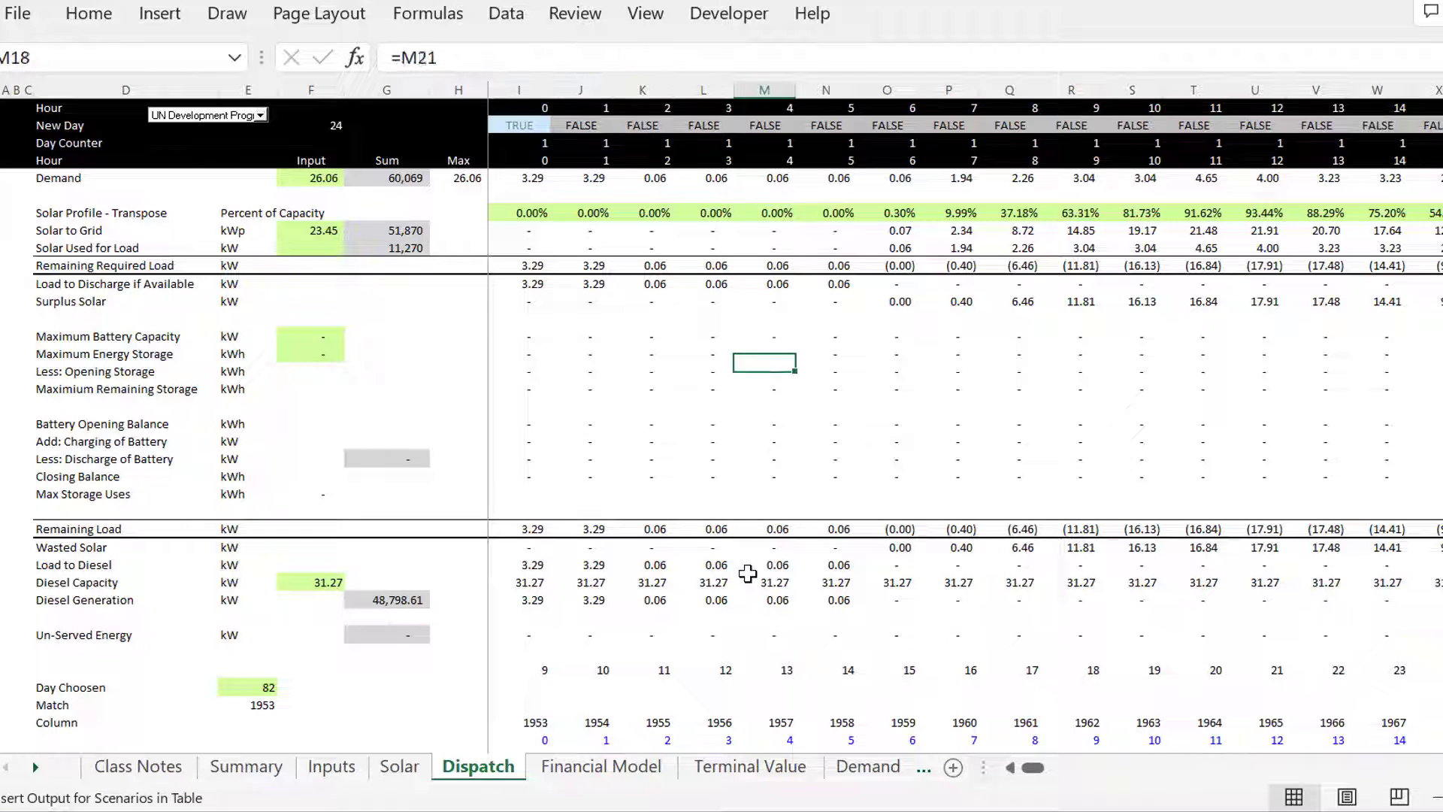
{"action": "key", "text": "Down"}
{"action": "key", "text": "Down"}
{"action": "key", "text": "Down"}
{"action": "key", "text": "Down"}
{"action": "key", "text": "Down"}
{"action": "key", "text": "Down"}
{"action": "key", "text": "Down"}
{"action": "key", "text": "Down"}
{"action": "key", "text": "Down"}
{"action": "key", "text": "Down"}
{"action": "key", "text": "Up"}
{"action": "key", "text": "Down"}
{"action": "key", "text": "Down"}
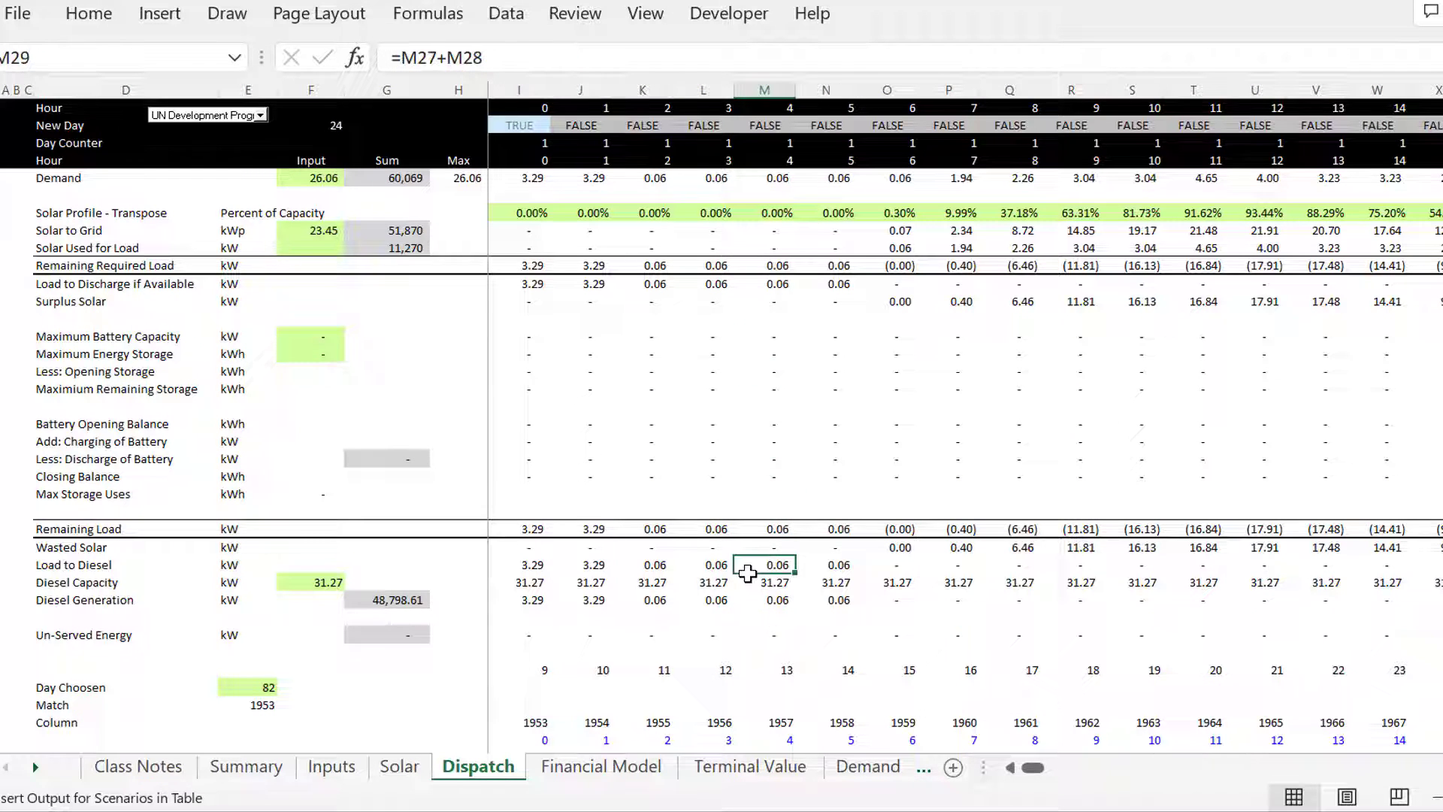
Examine the Wasted Solar formulas across the daytime hours on the Dispatch sheet.
{"action": "key", "text": "Up"}
{"action": "key", "text": "Right"}
{"action": "key", "text": "Right"}
{"action": "key", "text": "Right"}
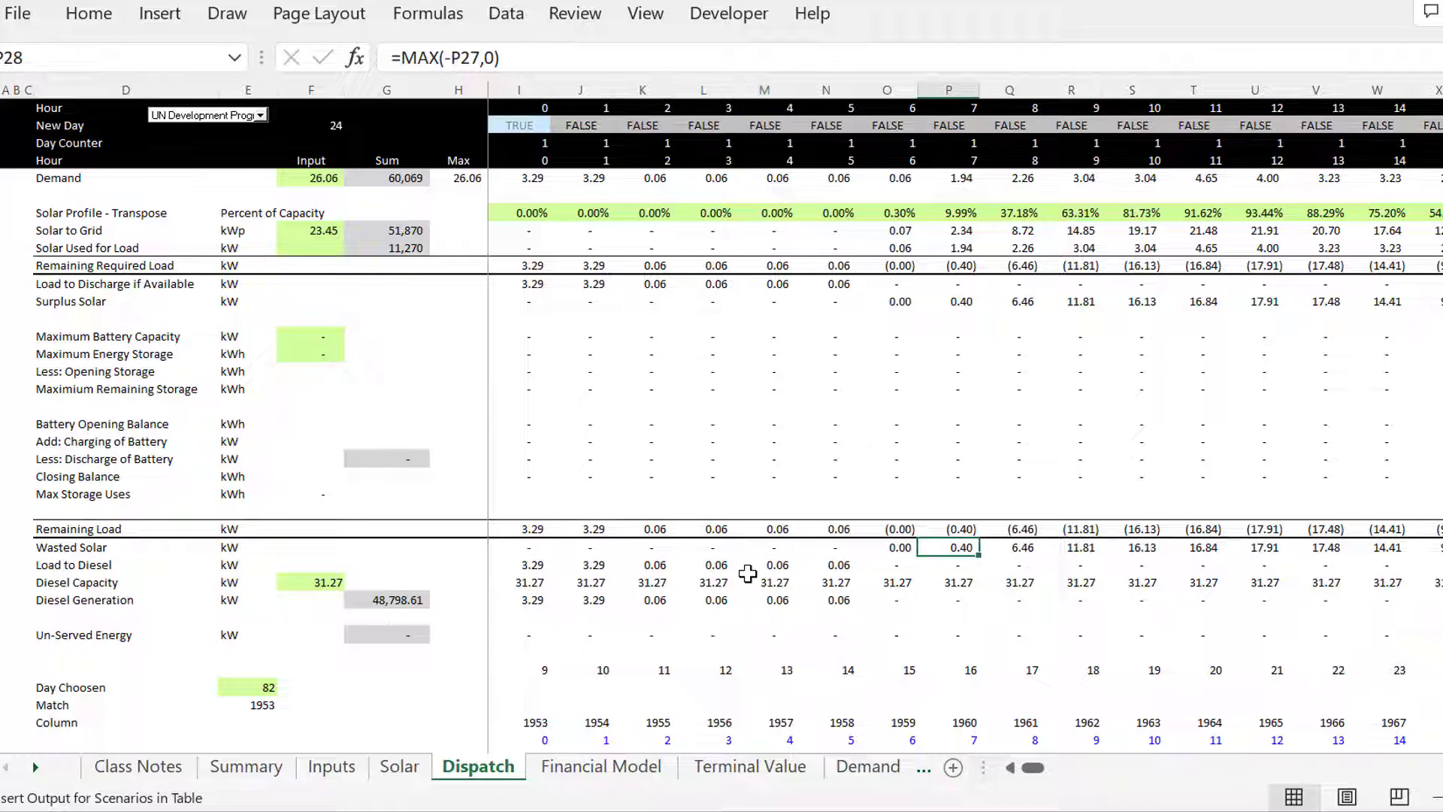
{"action": "key", "text": "Right"}
{"action": "key", "text": "Right"}
{"action": "key", "text": "Right"}
{"action": "key", "text": "Right"}
{"action": "key", "text": "Right"}
{"action": "key", "text": "Right"}
{"action": "key", "text": "Right"}
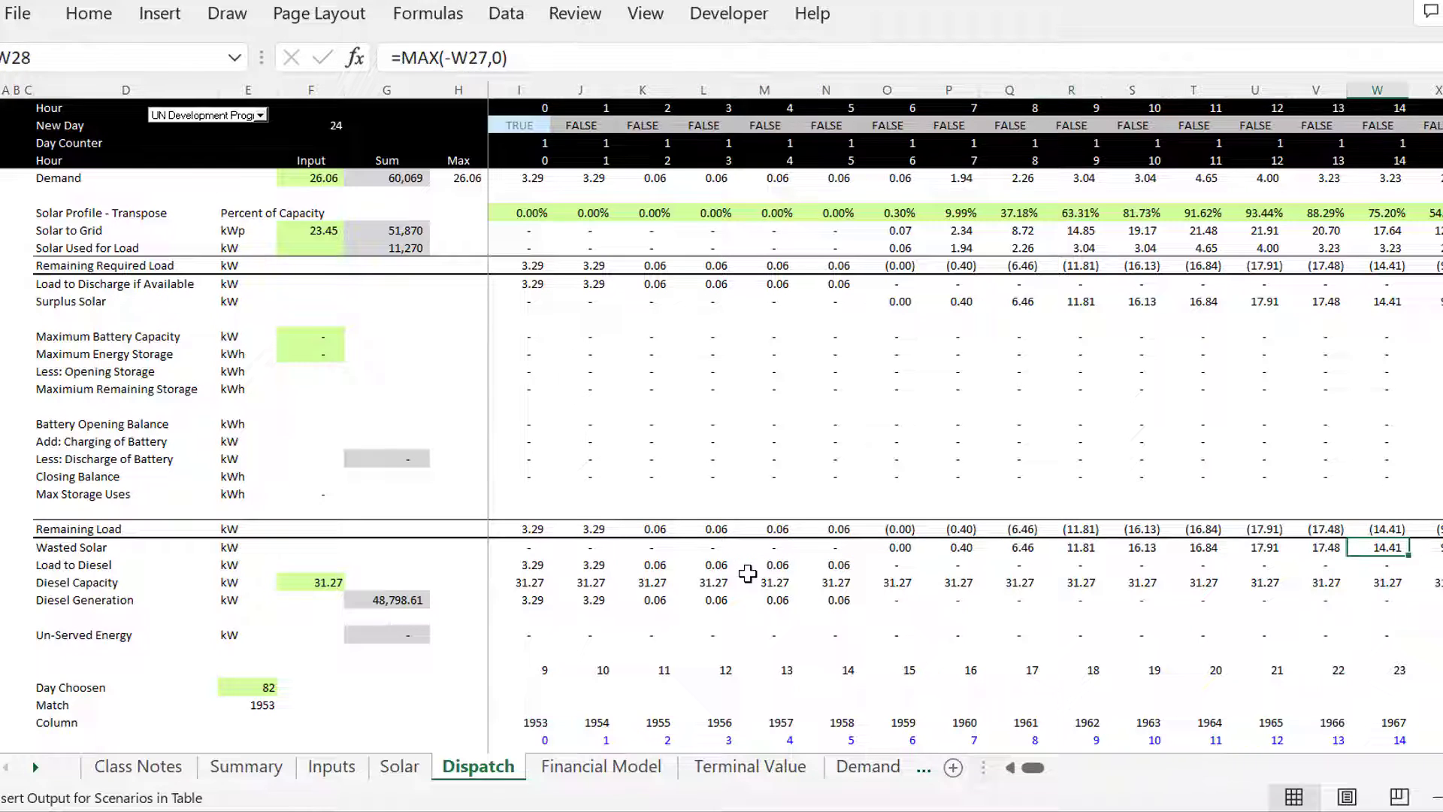
Go back along the Wasted Solar row and inspect the Load to Diesel formula for hour 1.
{"action": "key", "text": "Left"}
{"action": "key", "text": "Left"}
{"action": "key", "text": "Left"}
{"action": "key", "text": "Left"}
{"action": "key", "text": "Left"}
{"action": "key", "text": "Left"}
{"action": "key", "text": "Left"}
{"action": "key", "text": "Left"}
{"action": "key", "text": "Left"}
{"action": "key", "text": "Left"}
{"action": "key", "text": "Left"}
{"action": "key", "text": "Left"}
{"action": "key", "text": "Left"}
{"action": "key", "text": "Down"}
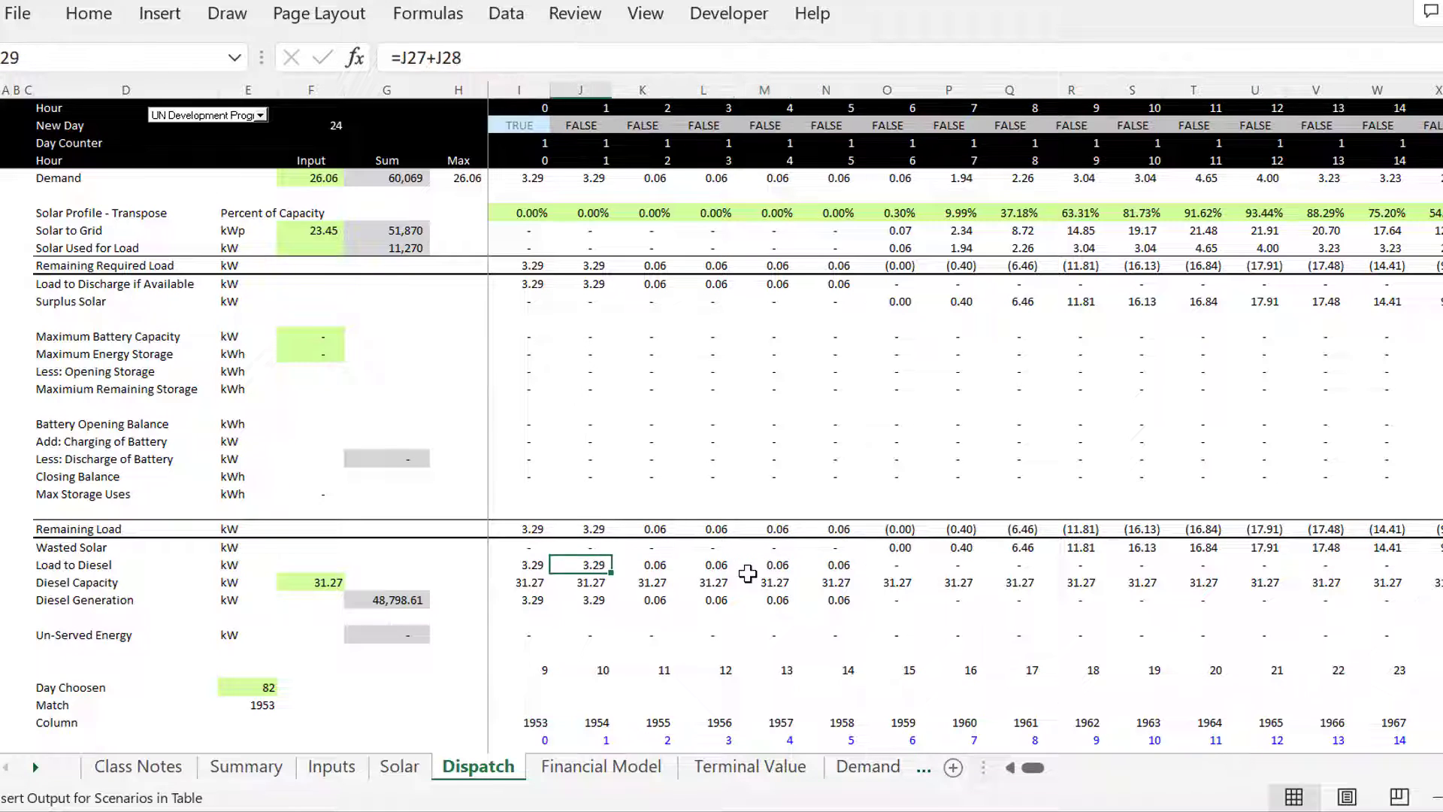
Exclude solar from the supply mix on the Summary sheet.
{"action": "key", "text": "ctrl+Page_Up"}
{"action": "key", "text": "ctrl+Page_Up"}
{"action": "key", "text": "ctrl+Page_Up"}
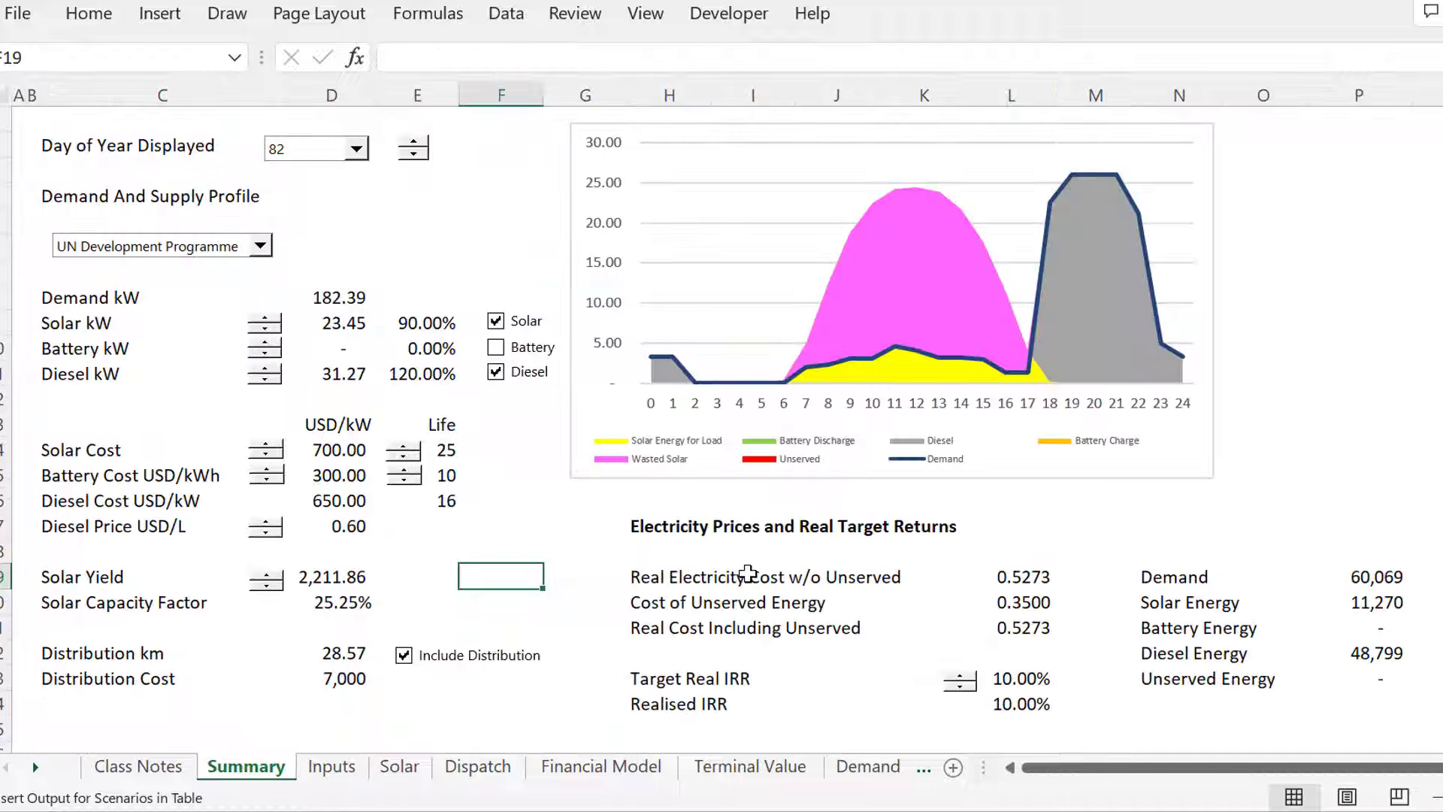
{"action": "left_click", "coordinate": [496, 322]}
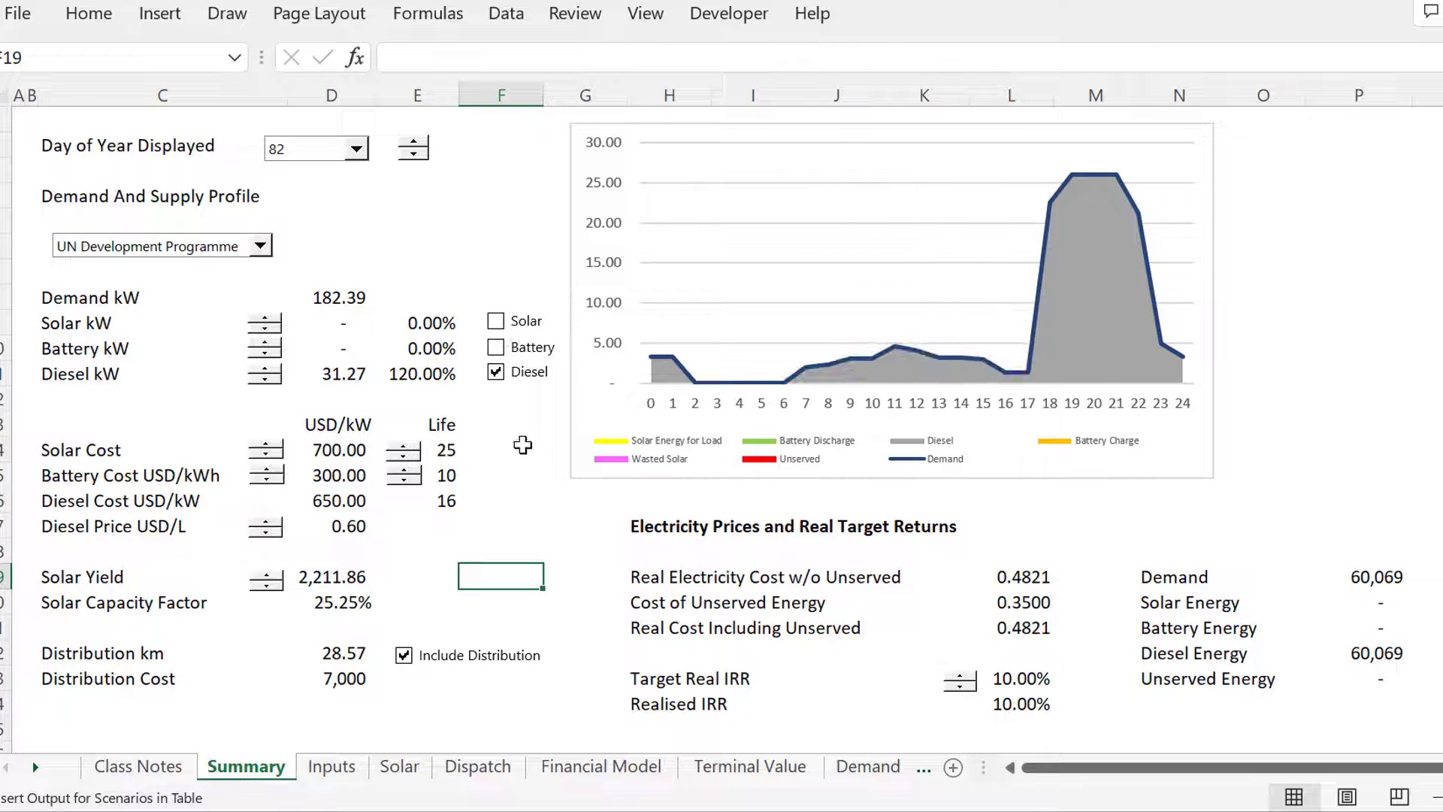
Lower the Diesel kW percentage on the Summary sheet to 70%.
{"action": "left_click", "coordinate": [263, 380]}
{"action": "left_click", "coordinate": [263, 380]}
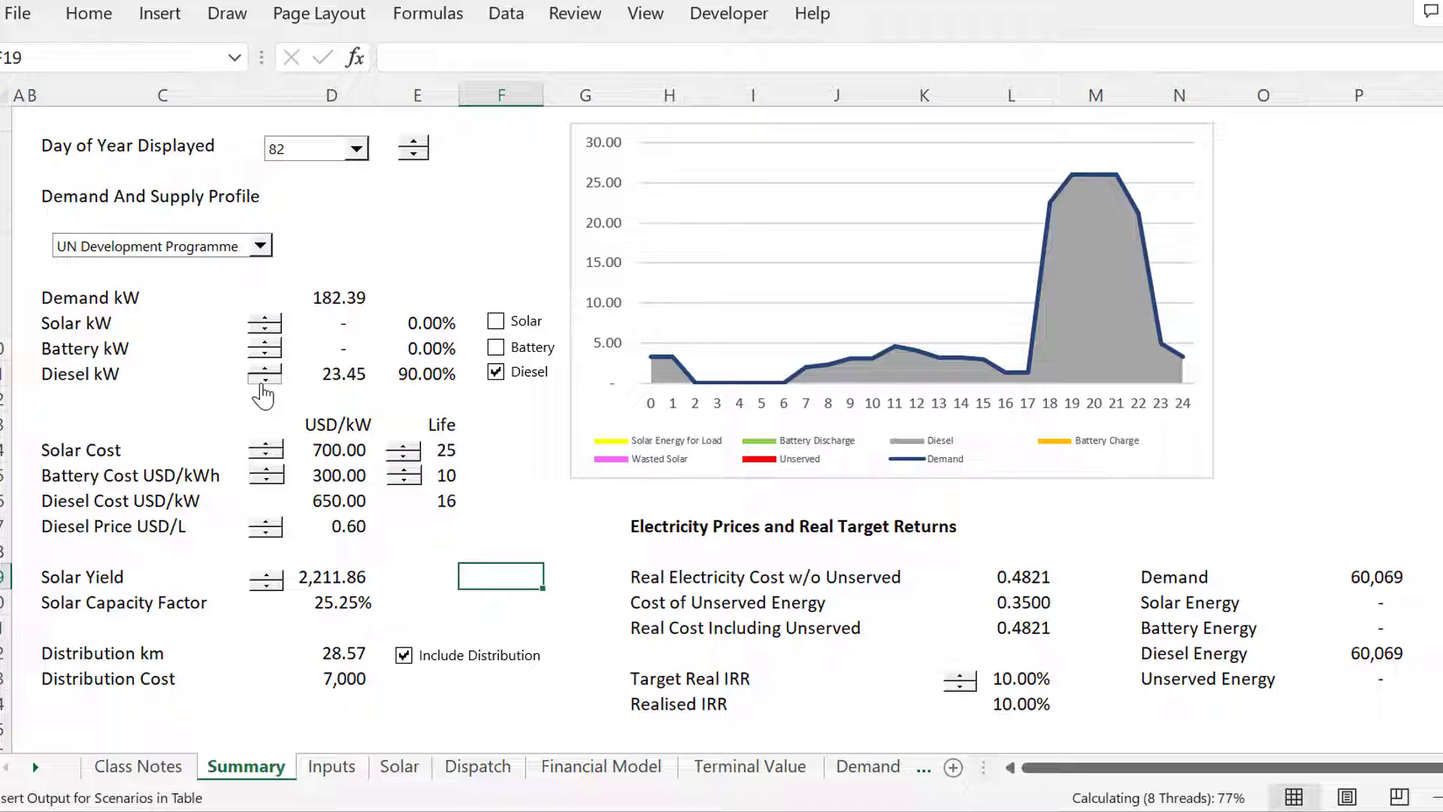
{"action": "left_click", "coordinate": [520, 468]}
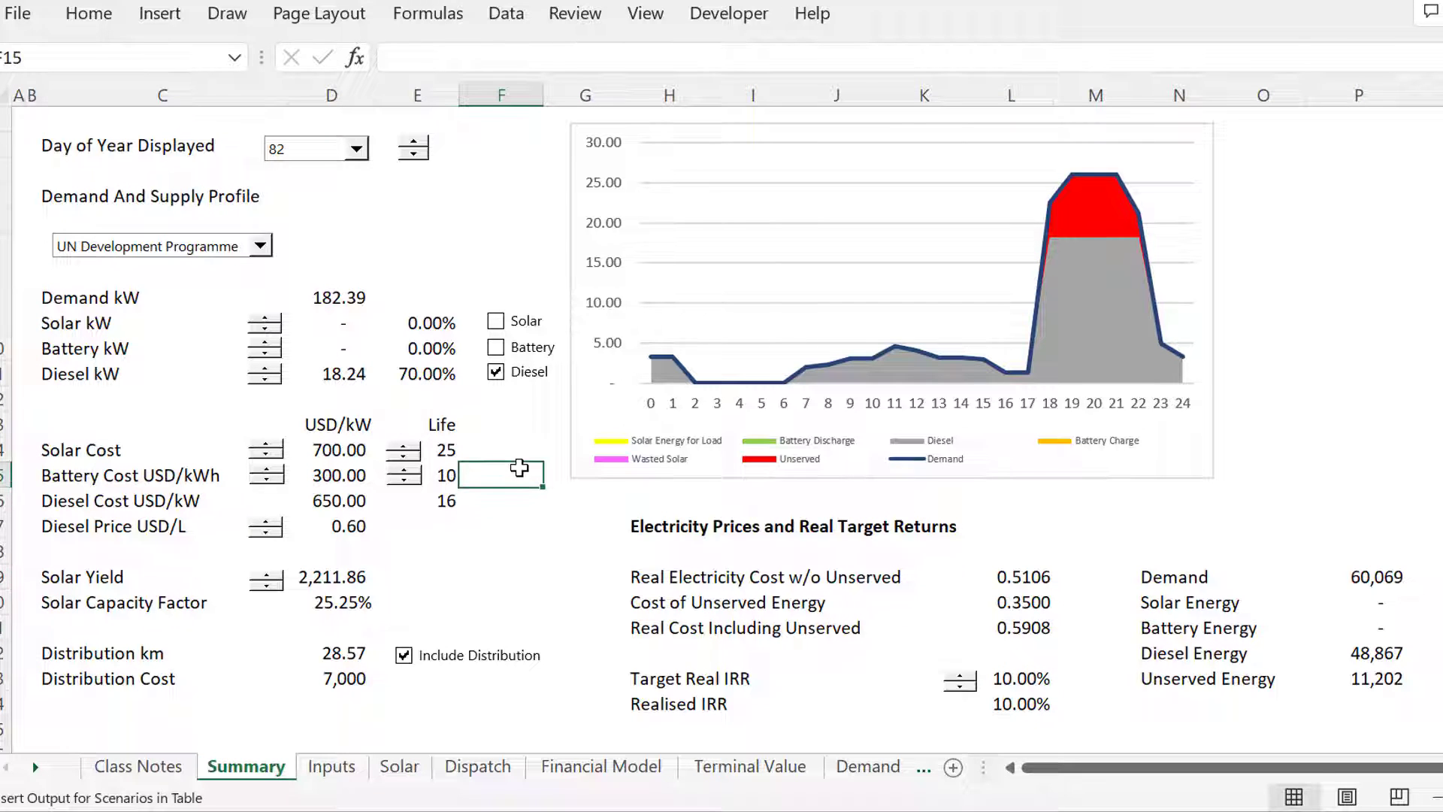
Bring up the Dispatch sheet and inspect the Remaining Load formulas for the first two hours.
{"action": "key", "text": "ctrl+bracketleft"}
{"action": "key", "text": "ctrl+Page_Down"}
{"action": "key", "text": "ctrl+Page_Down"}
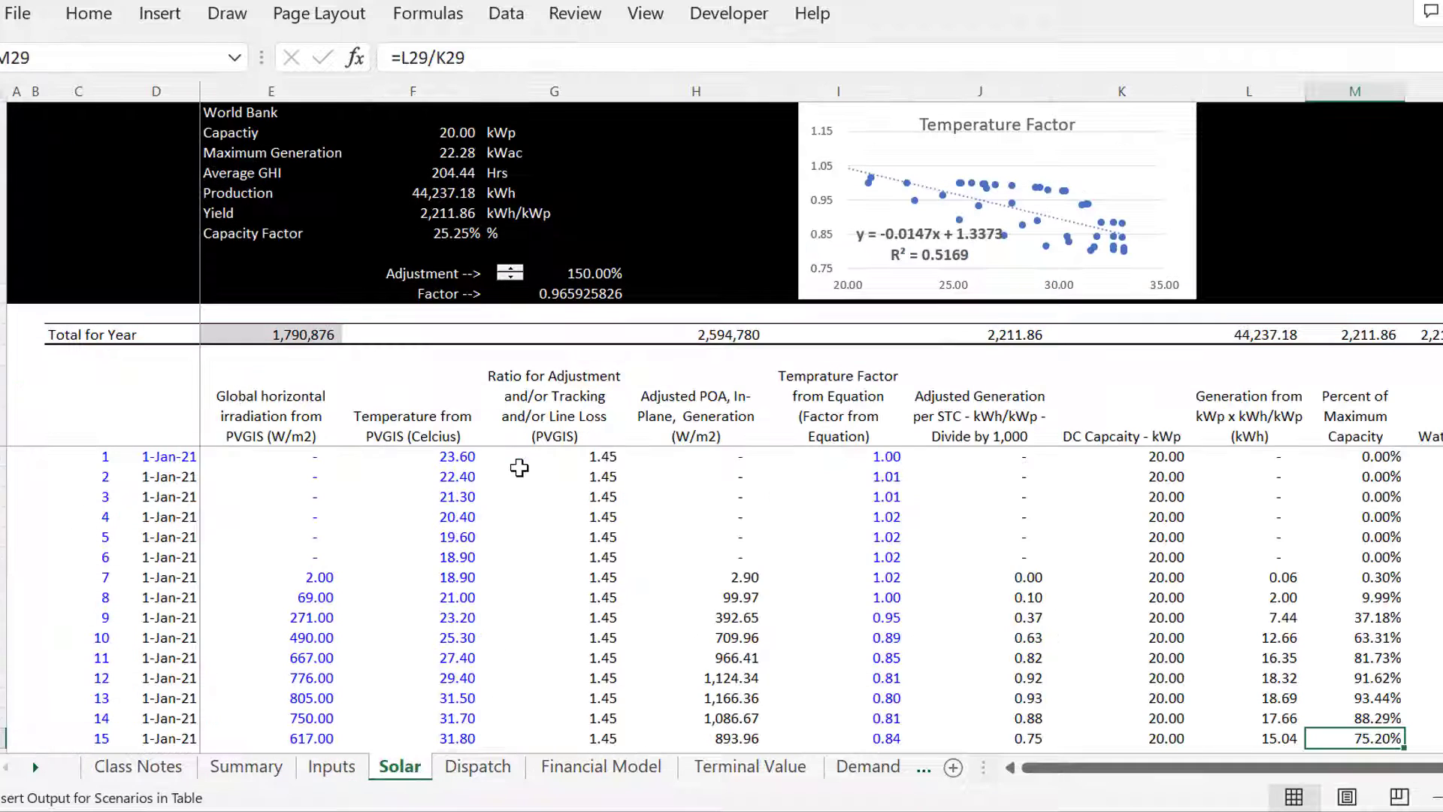
{"action": "key", "text": "Up"}
{"action": "key", "text": "Up"}
{"action": "key", "text": "Left"}
{"action": "key", "text": "Left"}
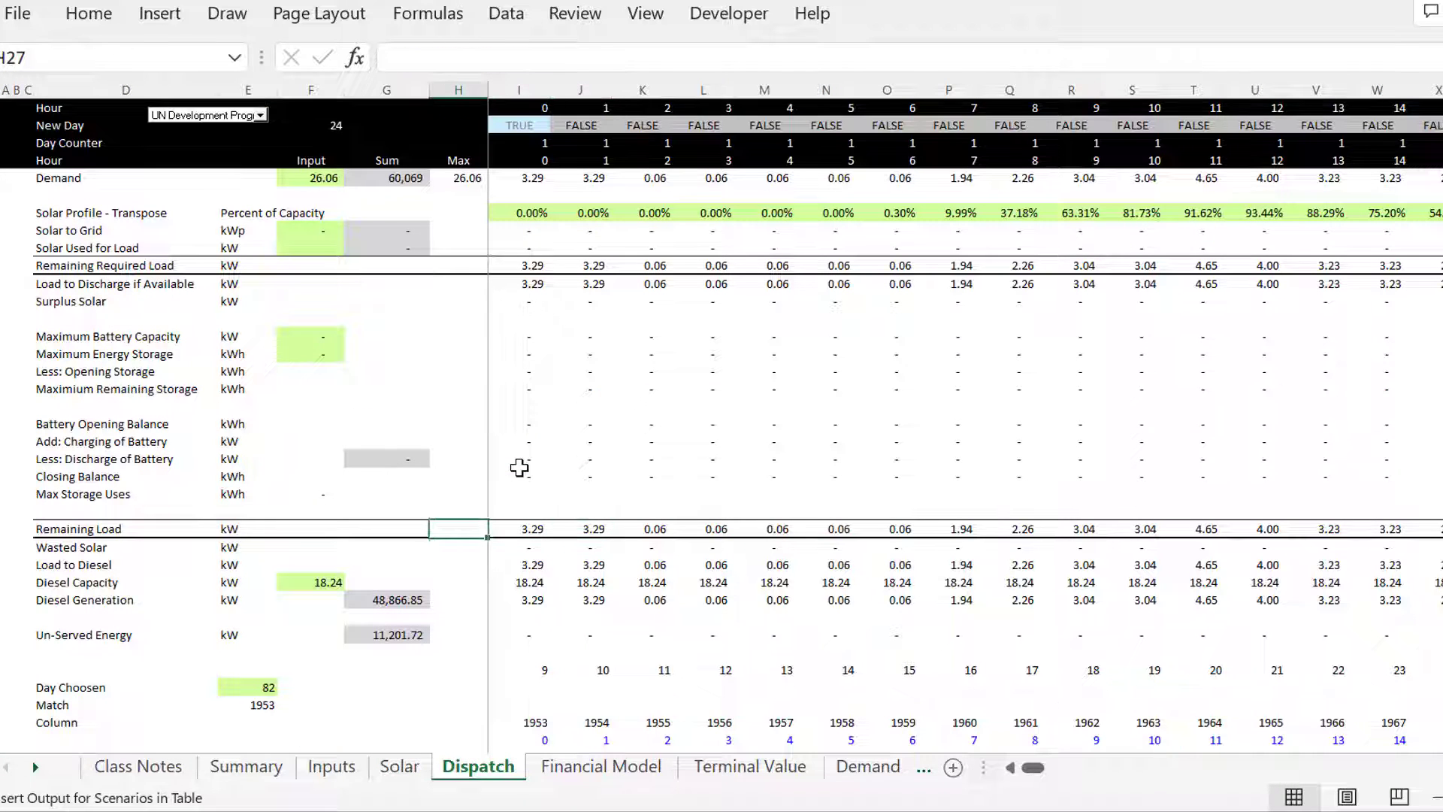
{"action": "key", "text": "Down"}
{"action": "key", "text": "Left"}
{"action": "key", "text": "Up"}
{"action": "key", "text": "Right"}
{"action": "key", "text": "Right"}
{"action": "key", "text": "Right"}
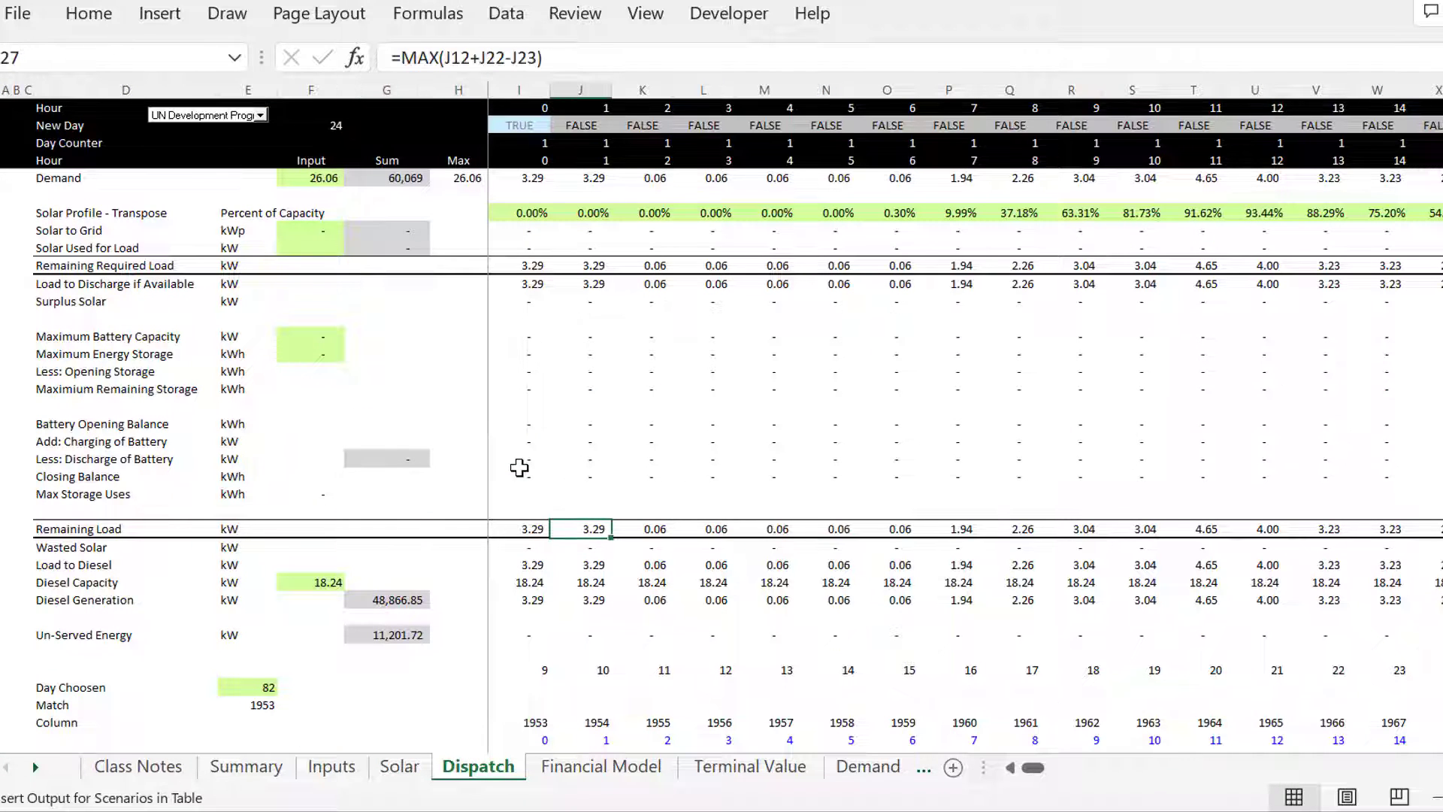
{"action": "key", "text": "Left"}
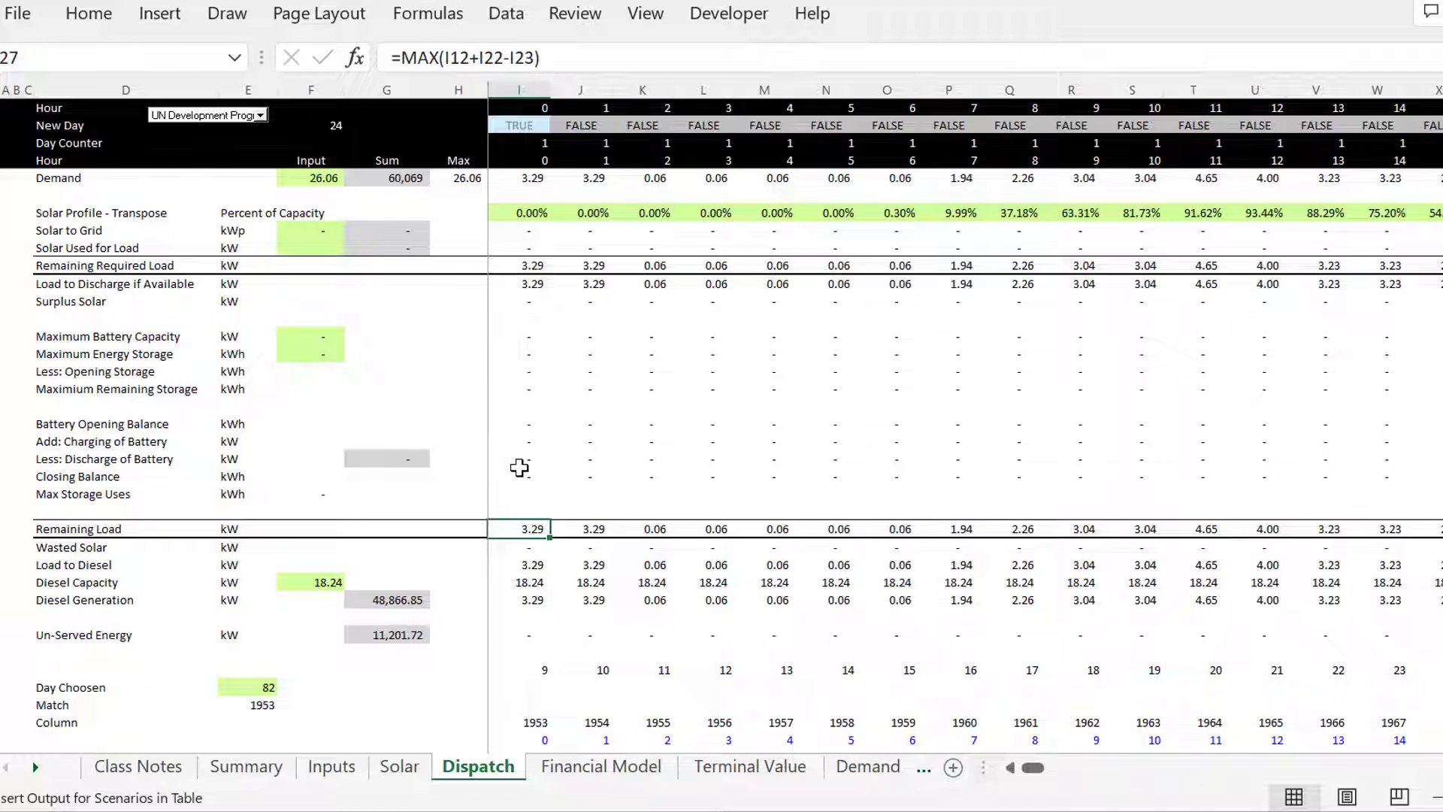
Check the Wasted Solar formula for hour 0 and the Diesel Capacity input's link to the Inputs sheet.
{"action": "key", "text": "Down"}
{"action": "key", "text": "Down"}
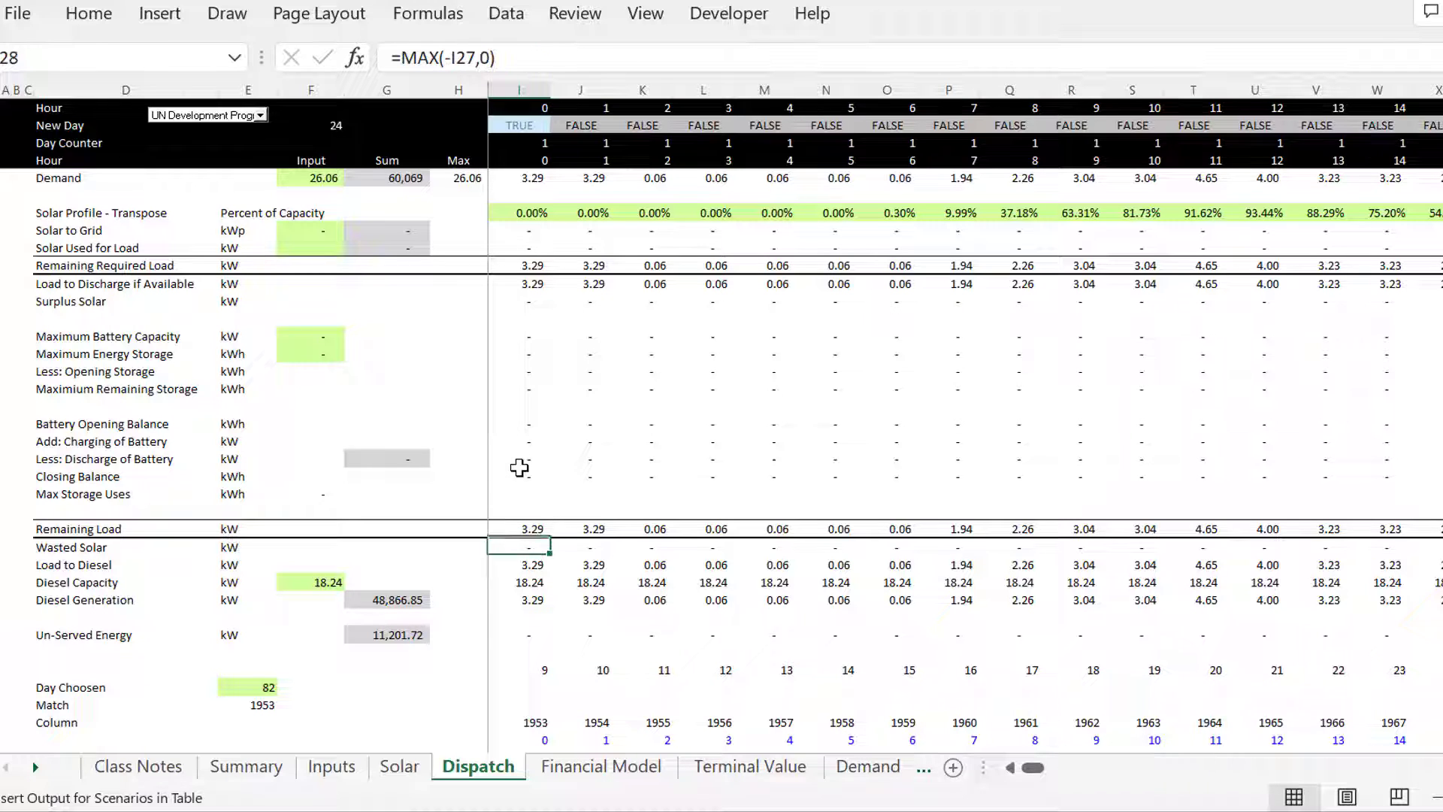
{"action": "key", "text": "Left"}
{"action": "key", "text": "Left"}
{"action": "key", "text": "Left"}
{"action": "key", "text": "Left"}
{"action": "key", "text": "Left"}
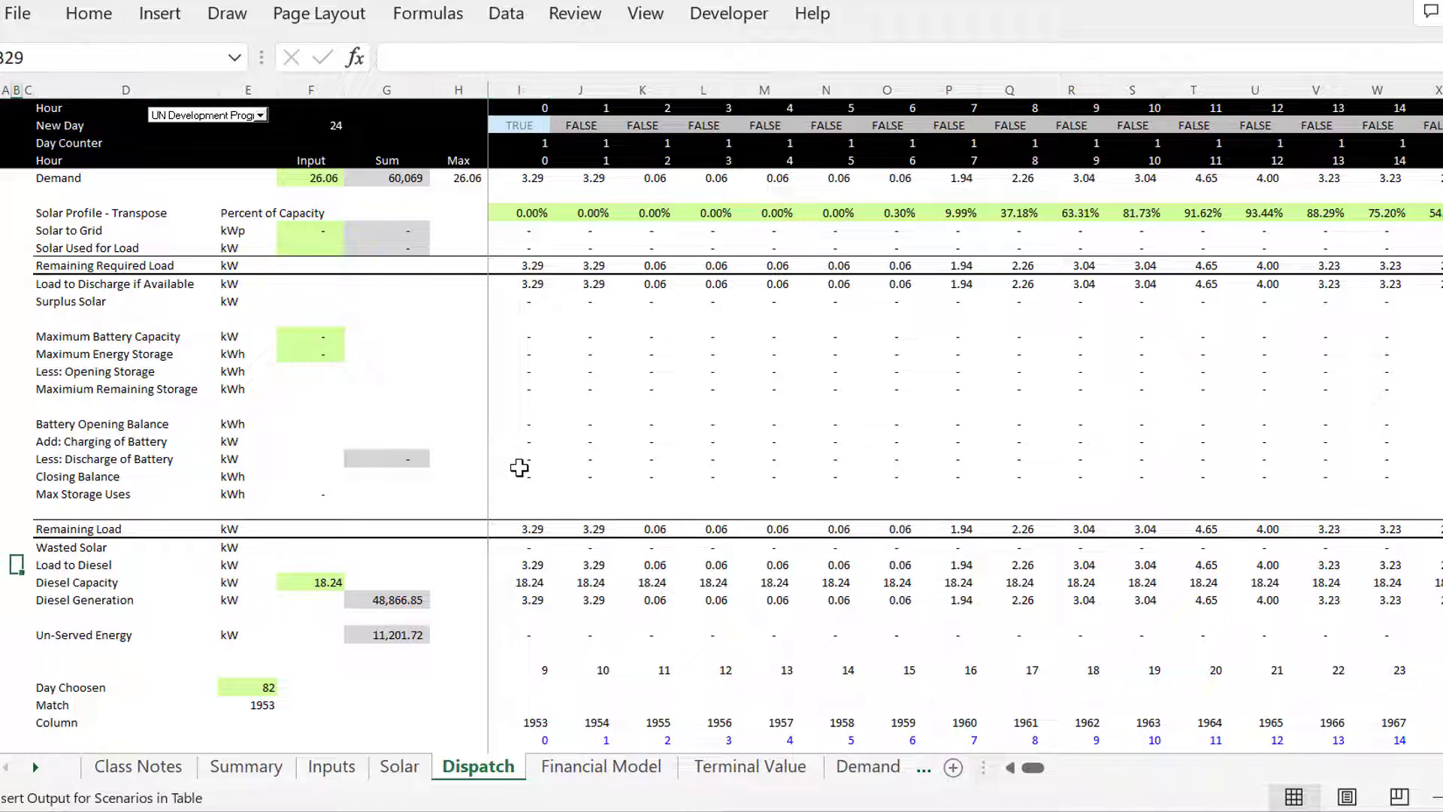
{"action": "key", "text": "Up"}
{"action": "key", "text": "Right"}
{"action": "key", "text": "Right"}
{"action": "key", "text": "Down"}
{"action": "key", "text": "Down"}
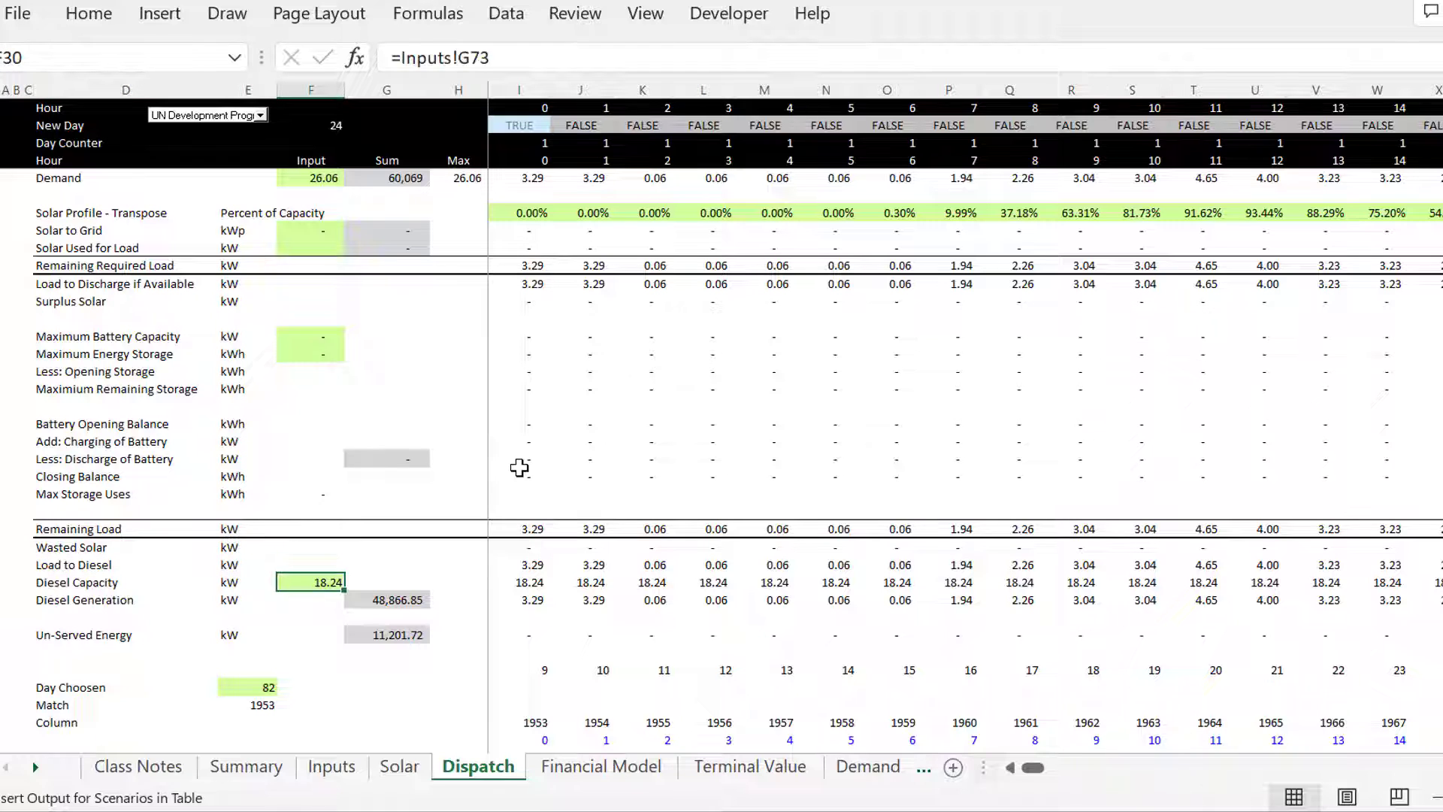
Inspect the Load to Diesel and Diesel Generation formulas for hour 1.
{"action": "key", "text": "Up"}
{"action": "key", "text": "Right"}
{"action": "key", "text": "Right"}
{"action": "key", "text": "Right"}
{"action": "key", "text": "Right"}
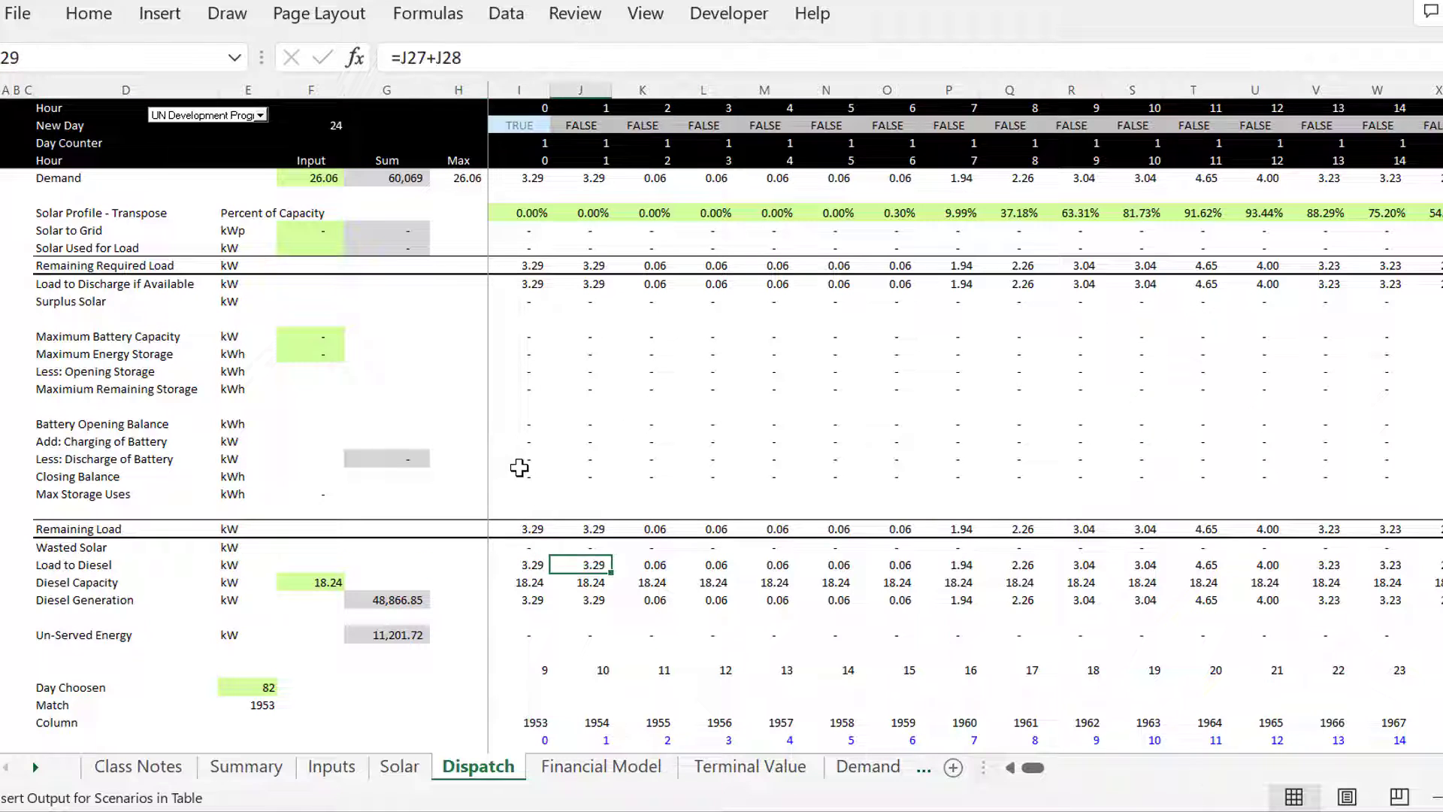
{"action": "key", "text": "Down"}
{"action": "key", "text": "Down"}
{"action": "key", "text": "Down"}
{"action": "key", "text": "Down"}
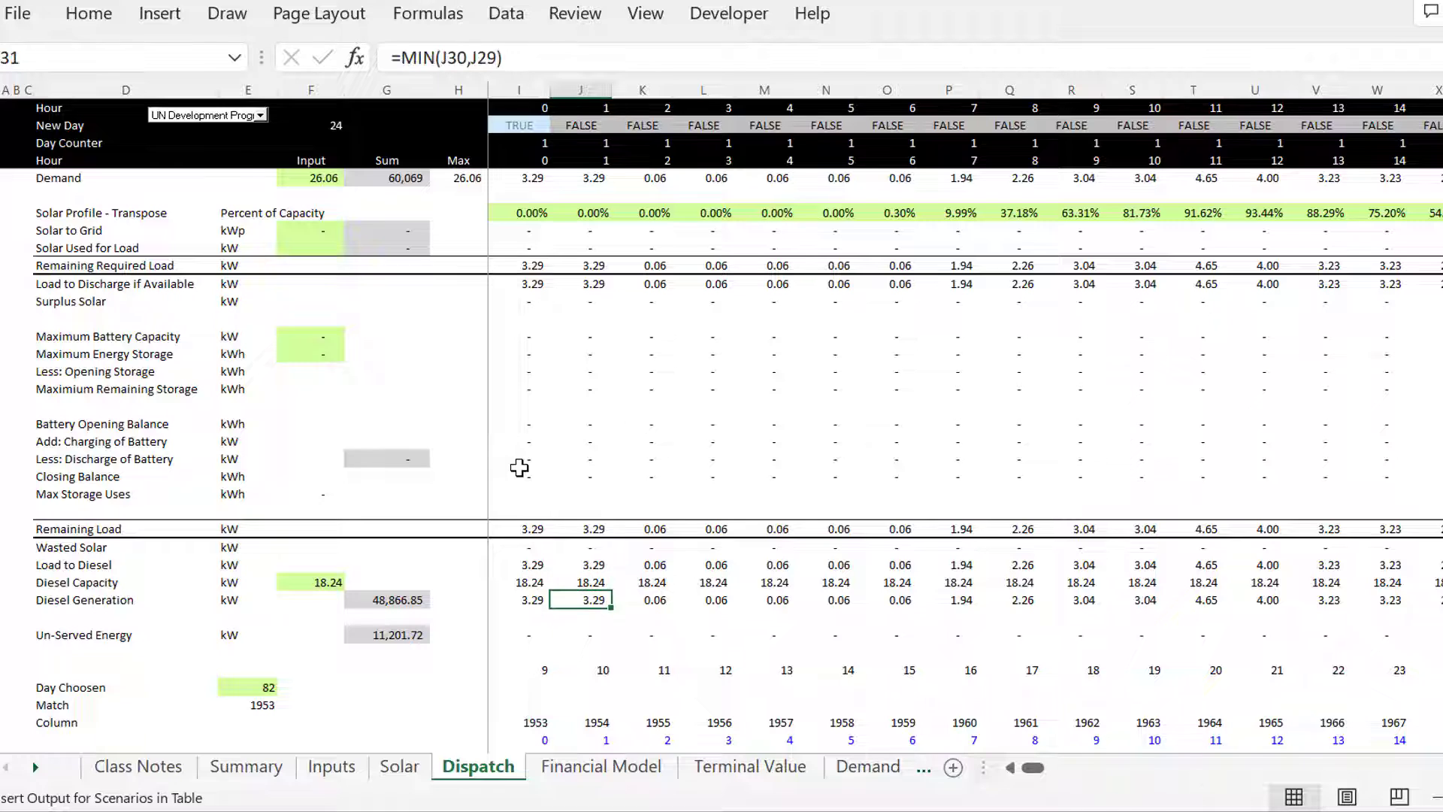
Examine the Un-Served Energy row hour by hour on the Dispatch sheet, from the first day into the third.
{"action": "key", "text": "Left"}
{"action": "key", "text": "Left"}
{"action": "key", "text": "Left"}
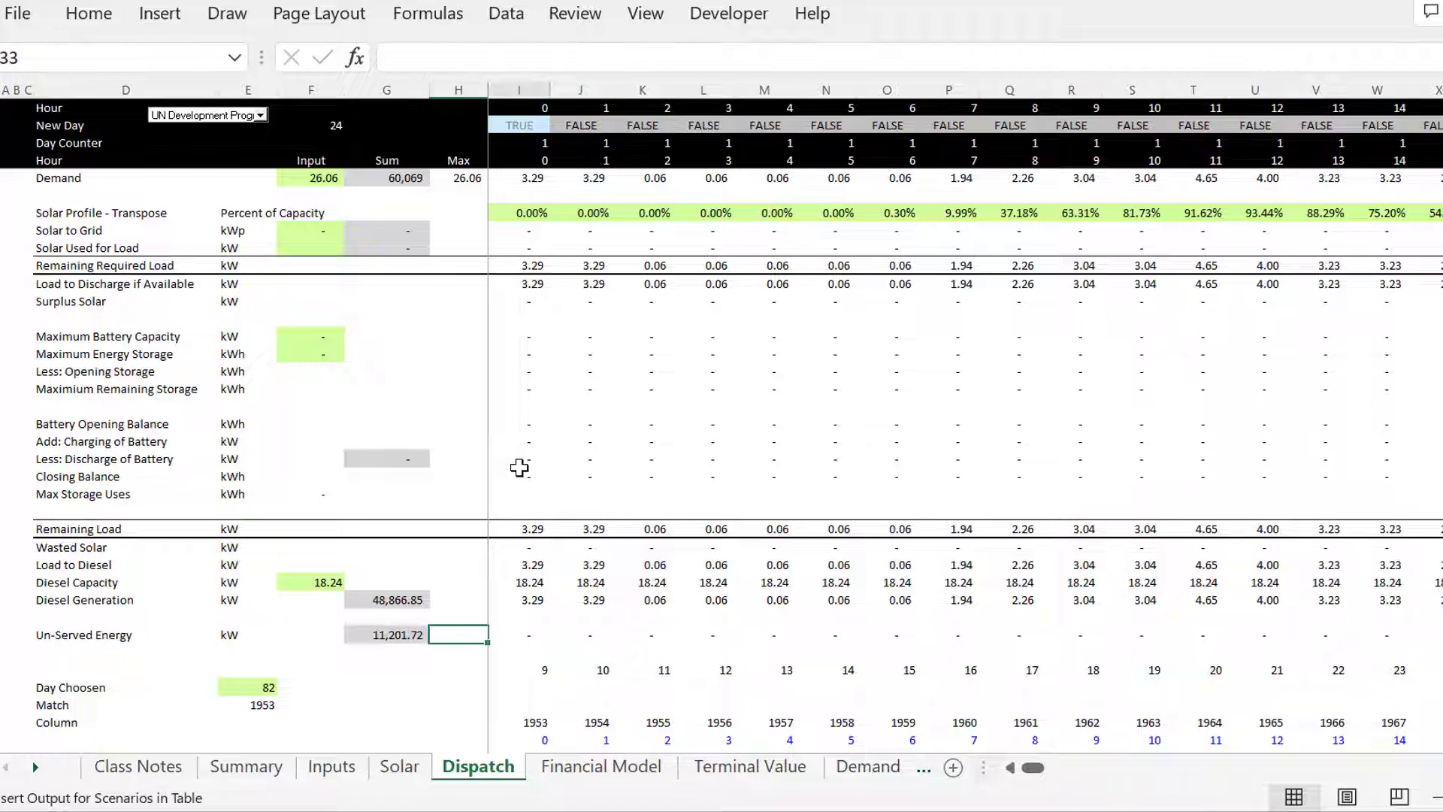
{"action": "key", "text": "Right"}
{"action": "key", "text": "Right"}
{"action": "key", "text": "Right"}
{"action": "key", "text": "Right"}
{"action": "key", "text": "Right"}
{"action": "key", "text": "Right"}
{"action": "key", "text": "Right"}
{"action": "key", "text": "Right"}
{"action": "key", "text": "Right"}
{"action": "key", "text": "Right"}
{"action": "key", "text": "Right"}
{"action": "key", "text": "Right"}
{"action": "key", "text": "Right"}
{"action": "key", "text": "Right"}
{"action": "key", "text": "Right"}
{"action": "key", "text": "Right"}
{"action": "key", "text": "Right"}
{"action": "key", "text": "Right"}
{"action": "key", "text": "Right"}
{"action": "key", "text": "Right"}
{"action": "key", "text": "Right"}
{"action": "key", "text": "Right"}
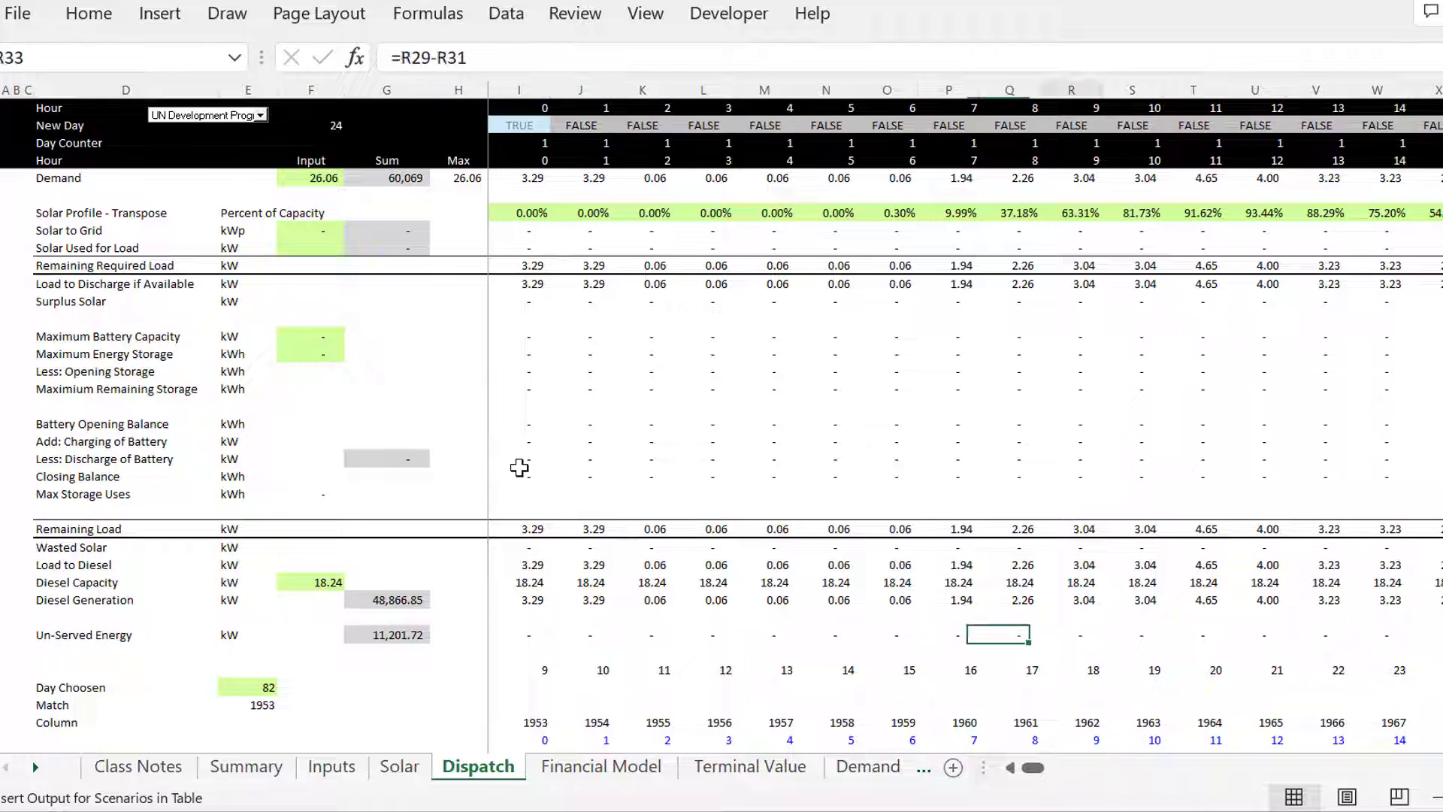
{"action": "key", "text": "Right"}
{"action": "key", "text": "Right"}
{"action": "key", "text": "Right"}
{"action": "key", "text": "Right"}
{"action": "key", "text": "Right"}
{"action": "key", "text": "Right"}
{"action": "key", "text": "Right"}
{"action": "key", "text": "Right"}
{"action": "key", "text": "Right"}
{"action": "key", "text": "Right"}
{"action": "key", "text": "Right"}
{"action": "key", "text": "Right"}
{"action": "key", "text": "Right"}
{"action": "key", "text": "Right"}
{"action": "key", "text": "Right"}
{"action": "key", "text": "Right"}
{"action": "key", "text": "Right"}
{"action": "key", "text": "Right"}
{"action": "key", "text": "Right"}
{"action": "key", "text": "Right"}
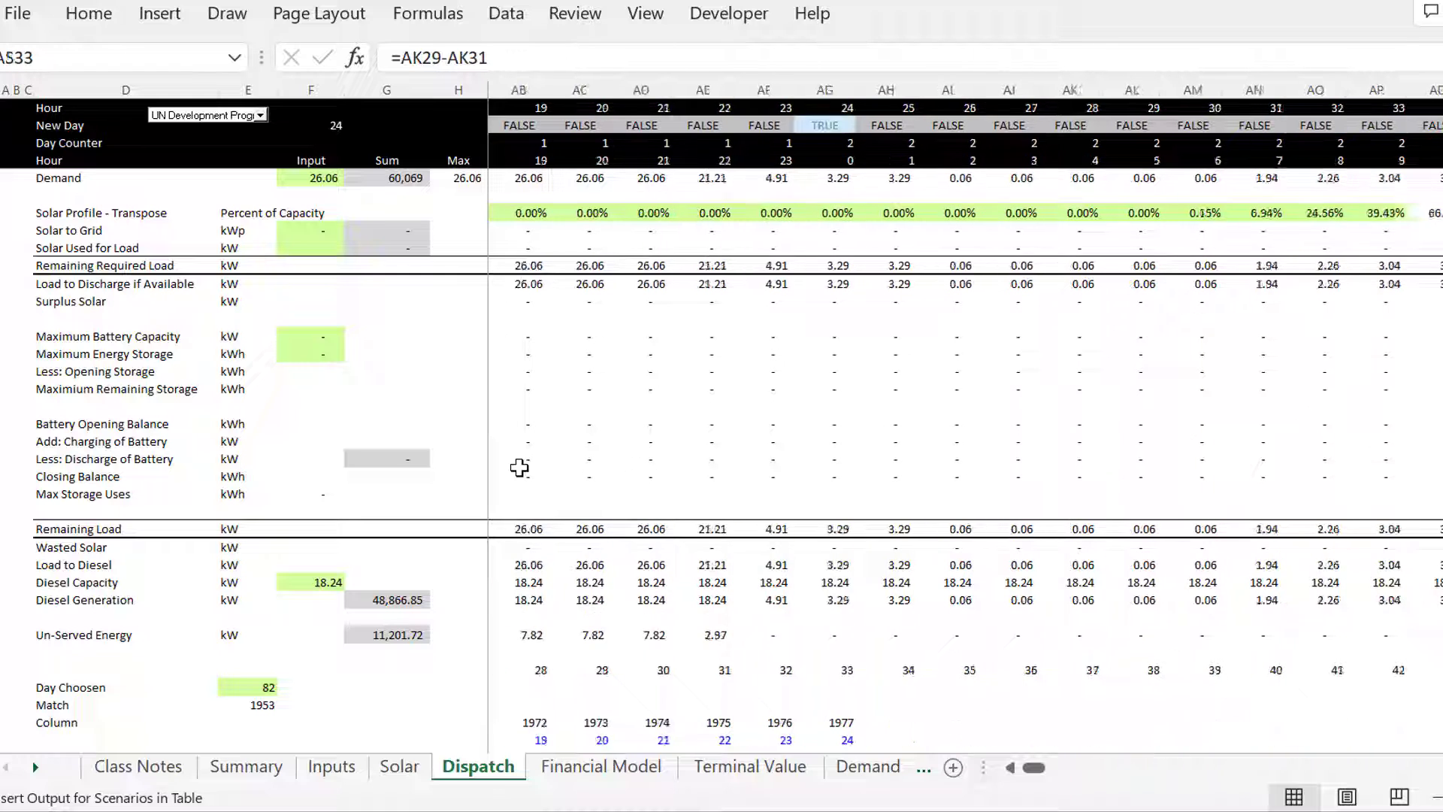
{"action": "key", "text": "Right"}
{"action": "key", "text": "Right"}
{"action": "key", "text": "Right"}
{"action": "key", "text": "Right"}
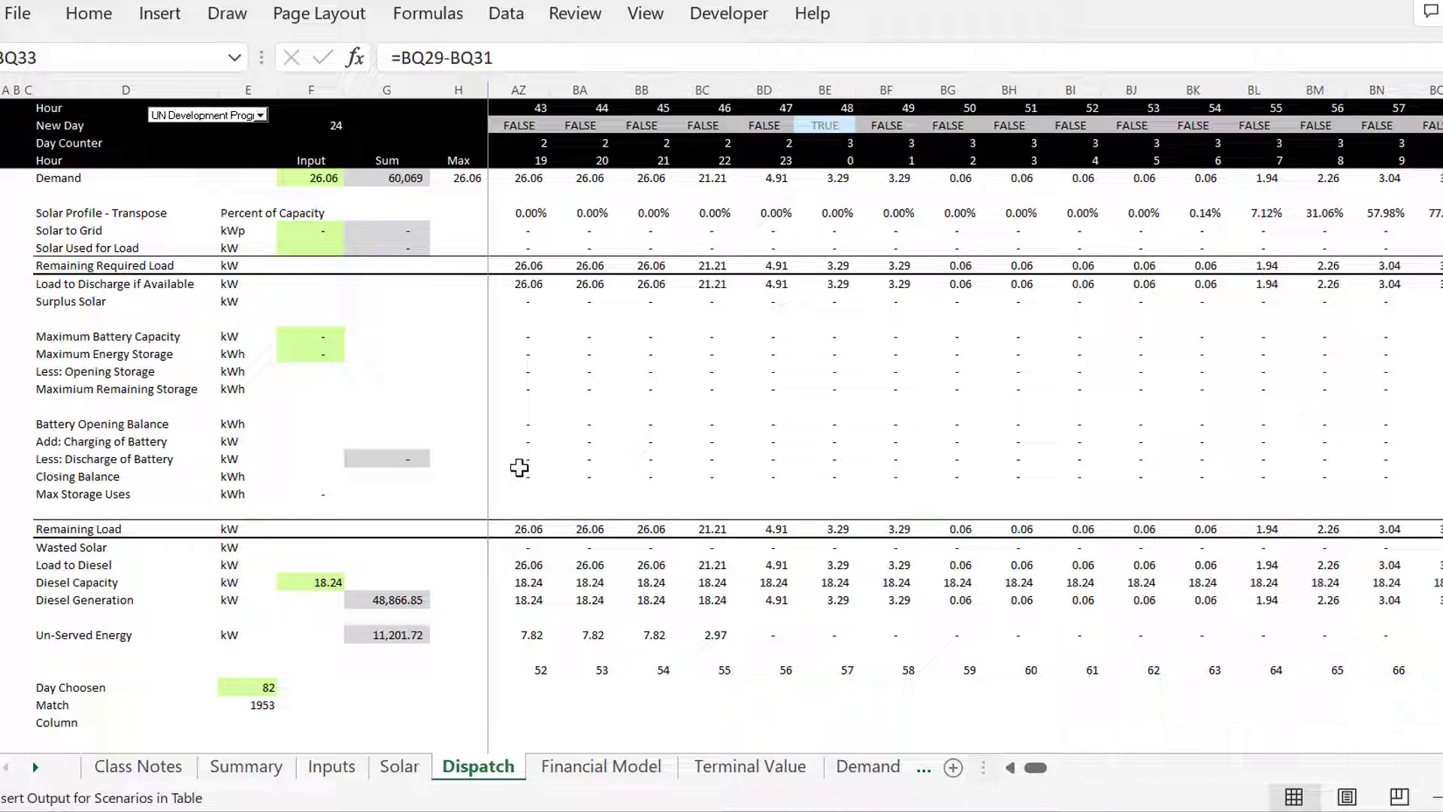
Review the evening hours of Un-Served Energy back through day 1, ending at the row's annual sum.
{"action": "key", "text": "Left"}
{"action": "key", "text": "Left"}
{"action": "key", "text": "Left"}
{"action": "key", "text": "Left"}
{"action": "key", "text": "Left"}
{"action": "key", "text": "Left"}
{"action": "key", "text": "Left"}
{"action": "key", "text": "Left"}
{"action": "key", "text": "Left"}
{"action": "key", "text": "Left"}
{"action": "key", "text": "Left"}
{"action": "key", "text": "Left"}
{"action": "key", "text": "Left"}
{"action": "key", "text": "Left"}
{"action": "key", "text": "Left"}
{"action": "key", "text": "Left"}
{"action": "key", "text": "Left"}
{"action": "key", "text": "Left"}
{"action": "key", "text": "Left"}
{"action": "key", "text": "Left"}
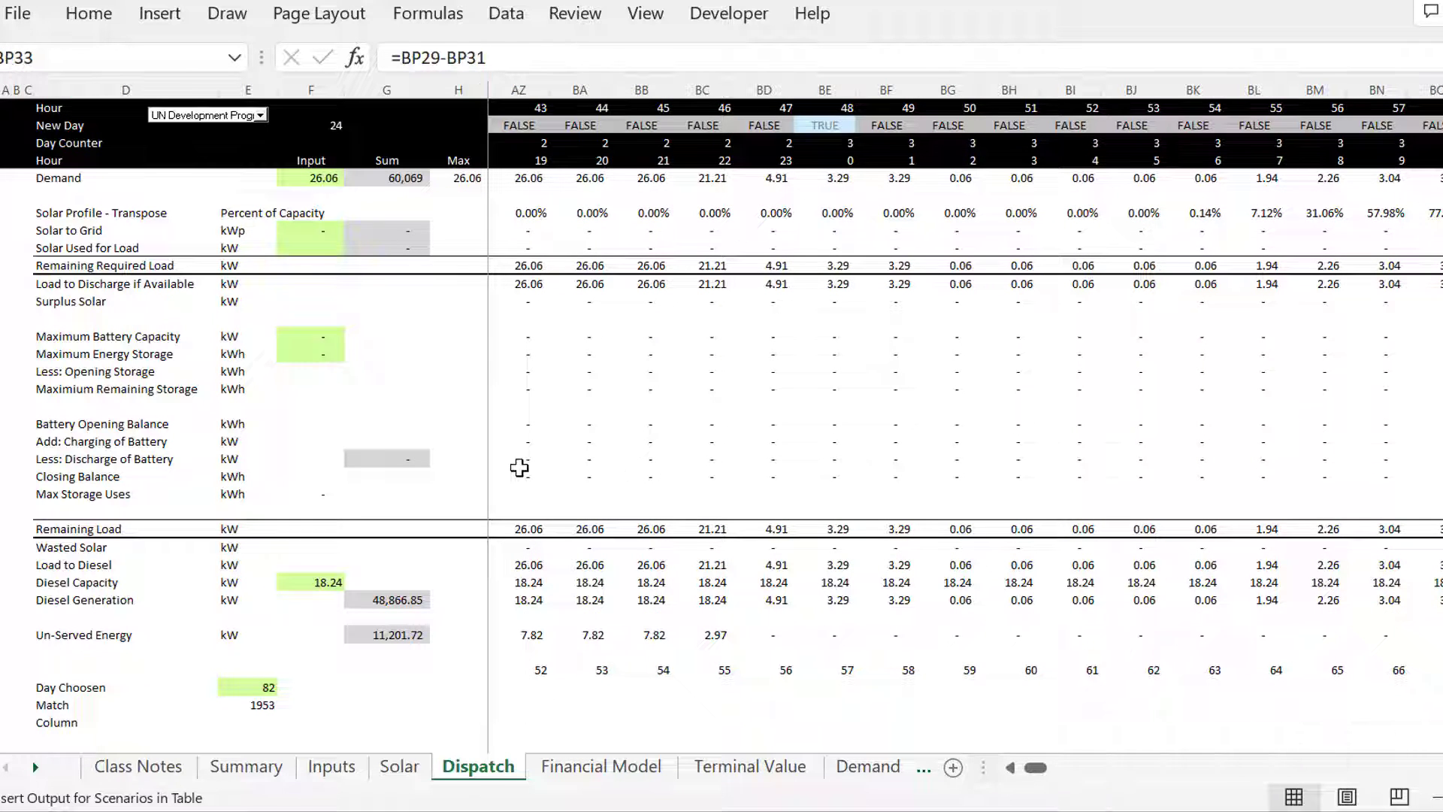
{"action": "key", "text": "Left"}
{"action": "key", "text": "Left"}
{"action": "key", "text": "Left"}
{"action": "key", "text": "Left"}
{"action": "key", "text": "Left"}
{"action": "key", "text": "Left"}
{"action": "key", "text": "Left"}
{"action": "key", "text": "Left"}
{"action": "key", "text": "Left"}
{"action": "key", "text": "Left"}
{"action": "key", "text": "Left"}
{"action": "key", "text": "Left"}
{"action": "key", "text": "Left"}
{"action": "key", "text": "Left"}
{"action": "key", "text": "Left"}
{"action": "key", "text": "Left"}
{"action": "key", "text": "Left"}
{"action": "key", "text": "Left"}
{"action": "key", "text": "Left"}
{"action": "key", "text": "Left"}
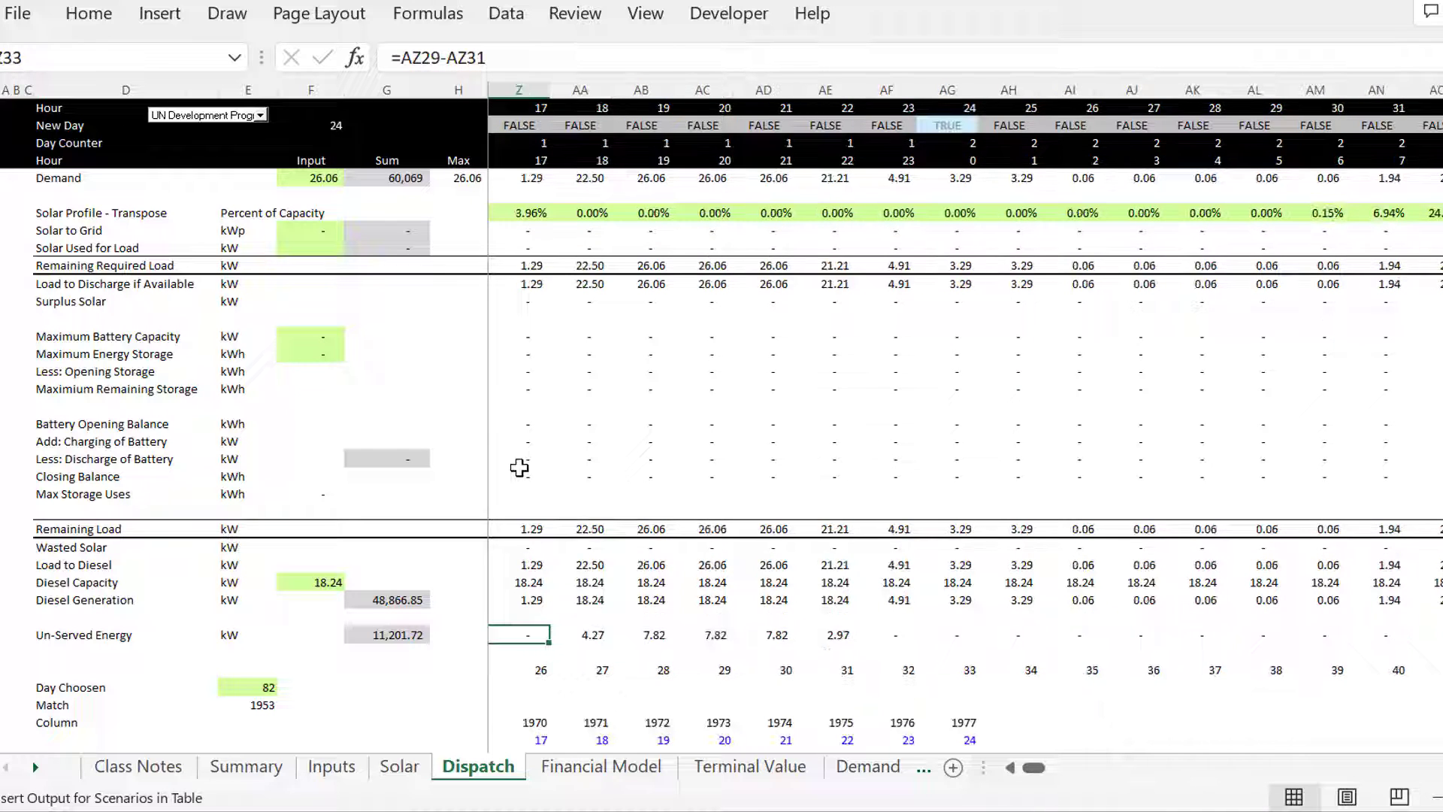
{"action": "key", "text": "Left"}
{"action": "key", "text": "Left"}
{"action": "key", "text": "Left"}
{"action": "key", "text": "Left"}
{"action": "key", "text": "Left"}
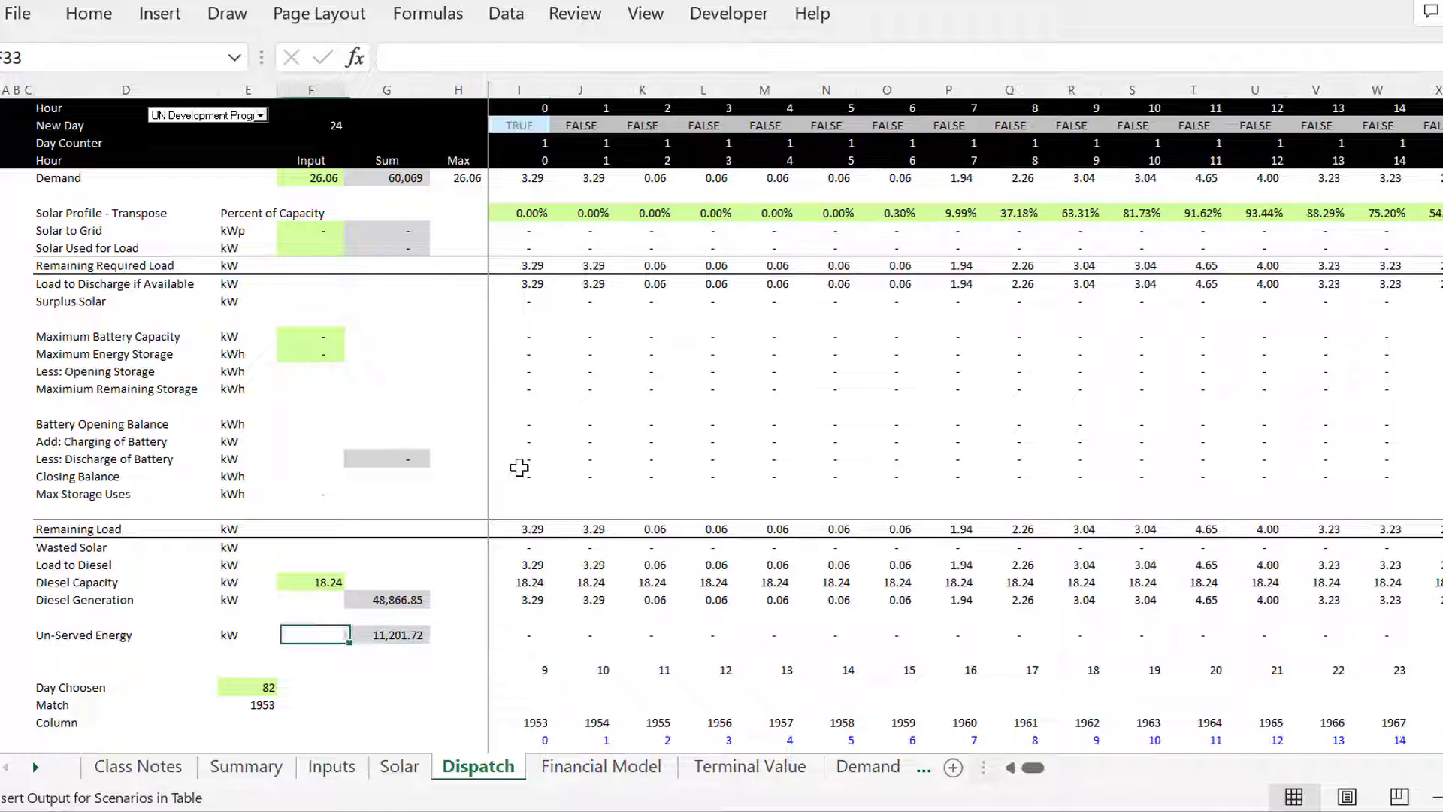
Bring up the Financial Model sheet and go to the Customers row at the start of Operations Quantities.
{"action": "key", "text": "ctrl+Page_Down"}
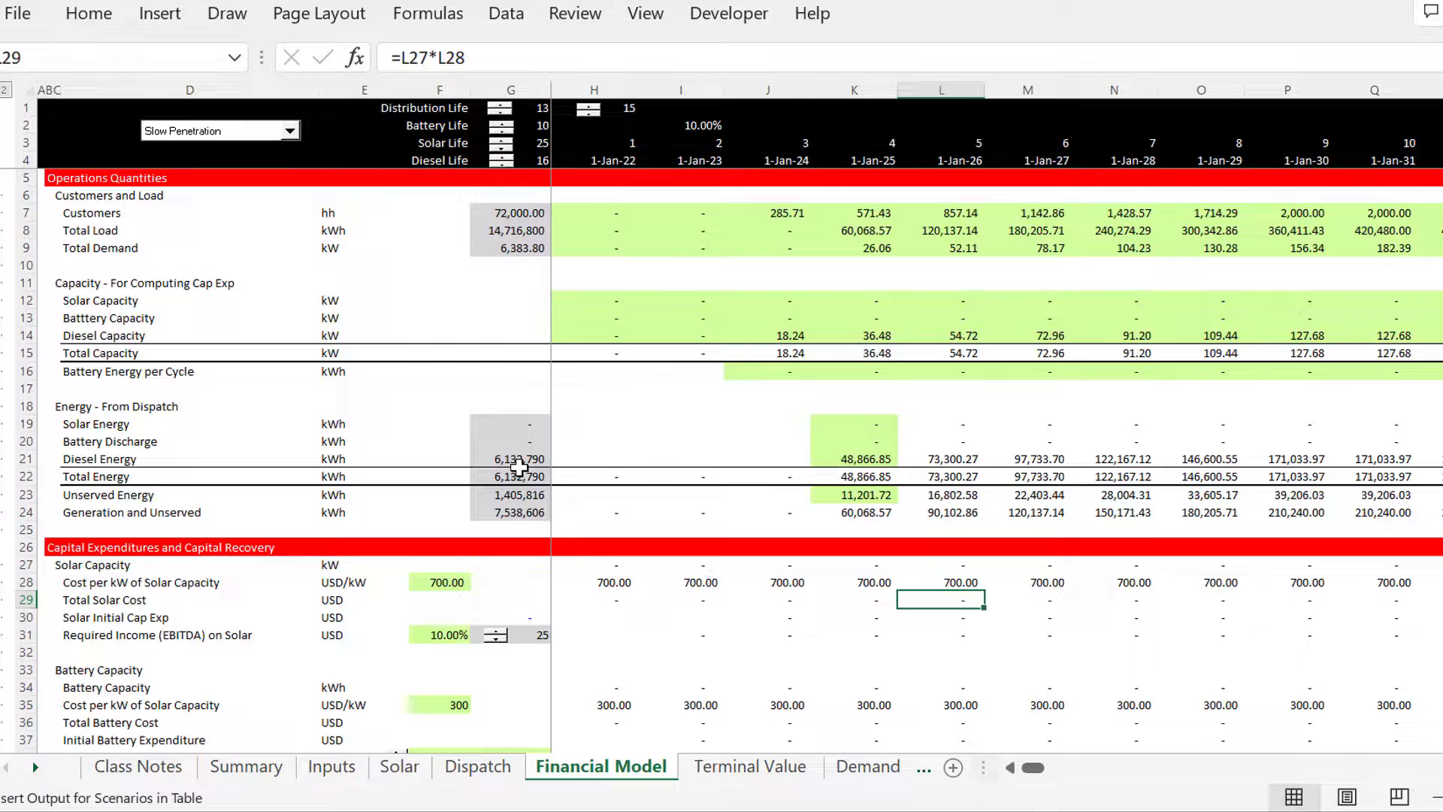
{"action": "key", "text": "Up"}
{"action": "key", "text": "Down"}
{"action": "key", "text": "Up"}
{"action": "key", "text": "Up"}
{"action": "key", "text": "Up"}
{"action": "key", "text": "Up"}
{"action": "key", "text": "Up"}
{"action": "key", "text": "Up"}
{"action": "key", "text": "Up"}
{"action": "key", "text": "Up"}
{"action": "key", "text": "Up"}
{"action": "key", "text": "Up"}
{"action": "key", "text": "Up"}
{"action": "key", "text": "Up"}
{"action": "key", "text": "Up"}
{"action": "key", "text": "Up"}
{"action": "key", "text": "Up"}
{"action": "key", "text": "Up"}
{"action": "key", "text": "Up"}
{"action": "key", "text": "Up"}
{"action": "key", "text": "Up"}
{"action": "key", "text": "Up"}
{"action": "key", "text": "Up"}
{"action": "key", "text": "Up"}
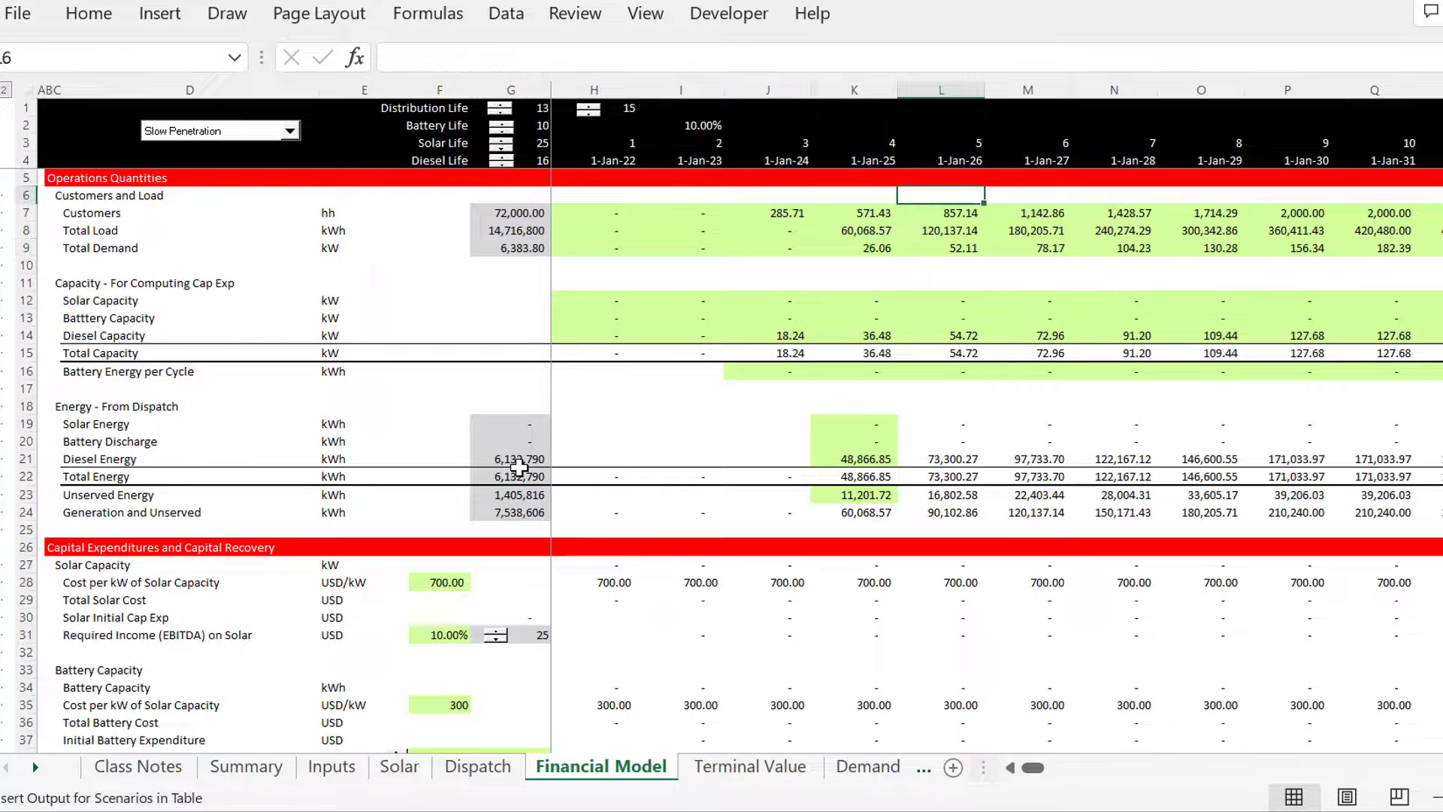
{"action": "key", "text": "Left"}
{"action": "key", "text": "Left"}
{"action": "key", "text": "Left"}
{"action": "key", "text": "Left"}
{"action": "key", "text": "Left"}
{"action": "key", "text": "Left"}
{"action": "key", "text": "Left"}
{"action": "key", "text": "Left"}
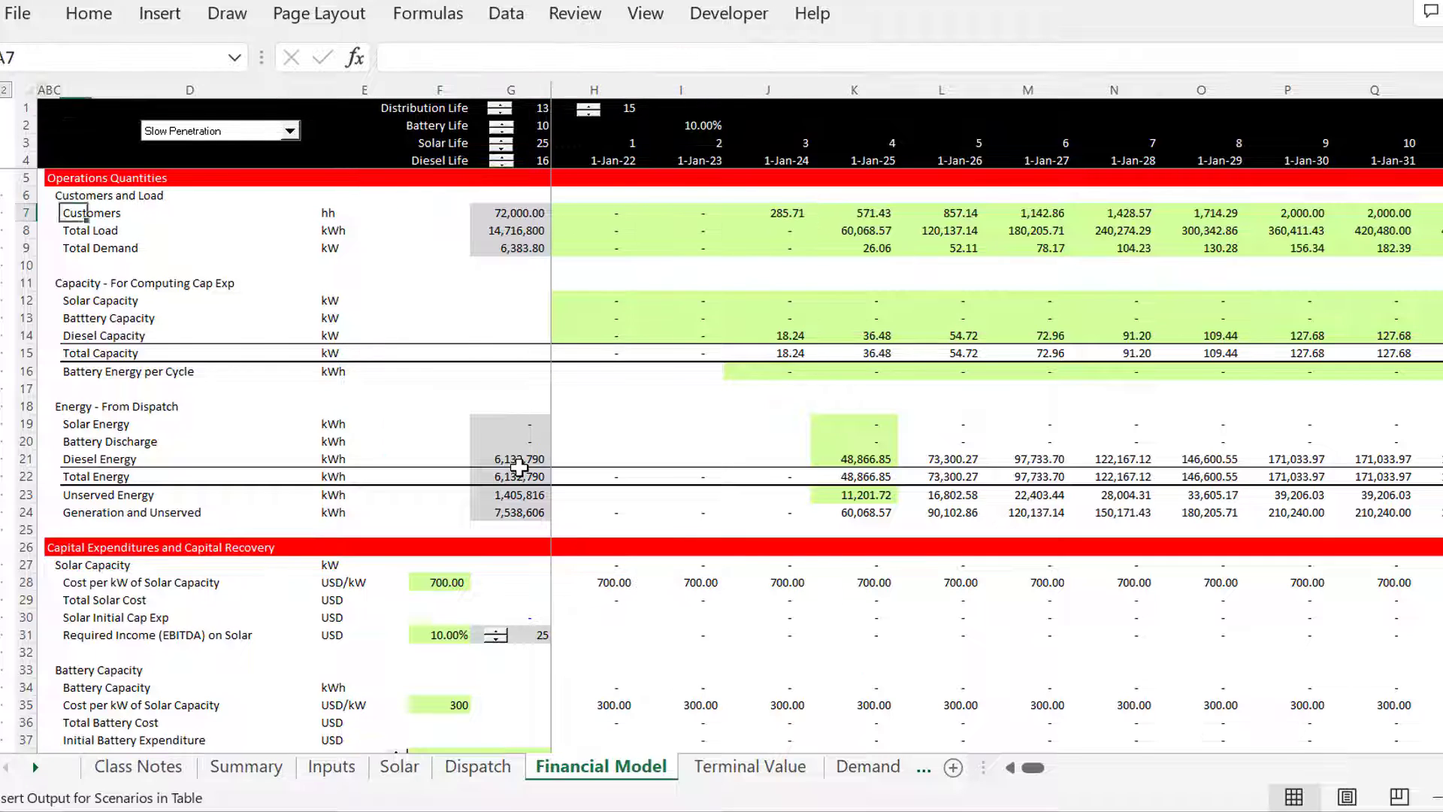
Examine the Customers lookup formulas across the yearly columns of the Financial Model, out past 2054.
{"action": "key", "text": "Right"}
{"action": "key", "text": "Right"}
{"action": "key", "text": "Right"}
{"action": "key", "text": "Right"}
{"action": "key", "text": "Right"}
{"action": "key", "text": "Right"}
{"action": "key", "text": "Right"}
{"action": "key", "text": "Right"}
{"action": "key", "text": "Right"}
{"action": "key", "text": "Right"}
{"action": "key", "text": "Right"}
{"action": "key", "text": "Right"}
{"action": "key", "text": "Right"}
{"action": "key", "text": "Right"}
{"action": "key", "text": "Right"}
{"action": "key", "text": "Right"}
{"action": "key", "text": "Right"}
{"action": "key", "text": "Right"}
{"action": "key", "text": "Right"}
{"action": "key", "text": "Right"}
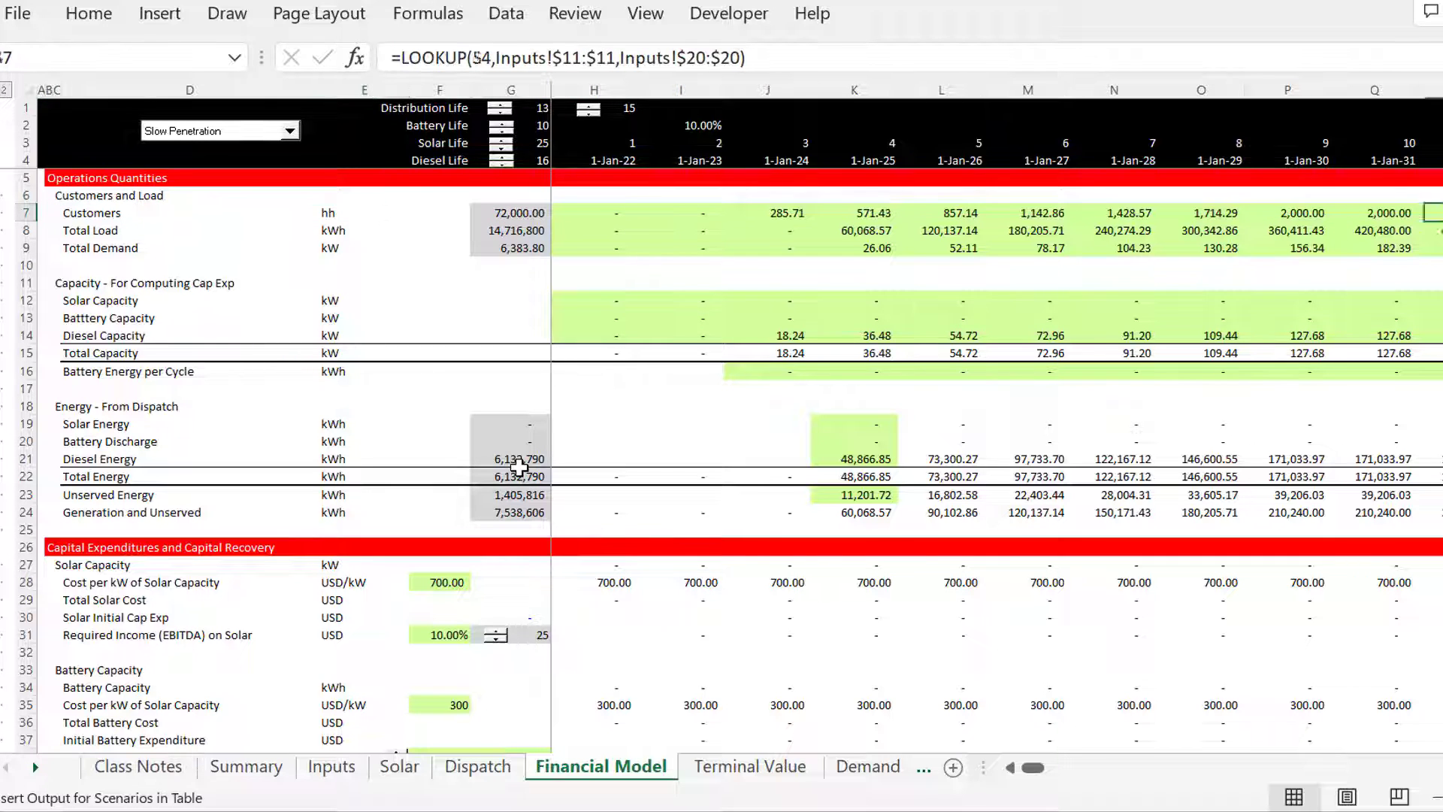
{"action": "key", "text": "Right"}
{"action": "key", "text": "Right"}
{"action": "key", "text": "Right"}
{"action": "key", "text": "Right"}
{"action": "key", "text": "Right"}
{"action": "key", "text": "Right"}
{"action": "key", "text": "Right"}
{"action": "key", "text": "Right"}
{"action": "key", "text": "Right"}
{"action": "key", "text": "Right"}
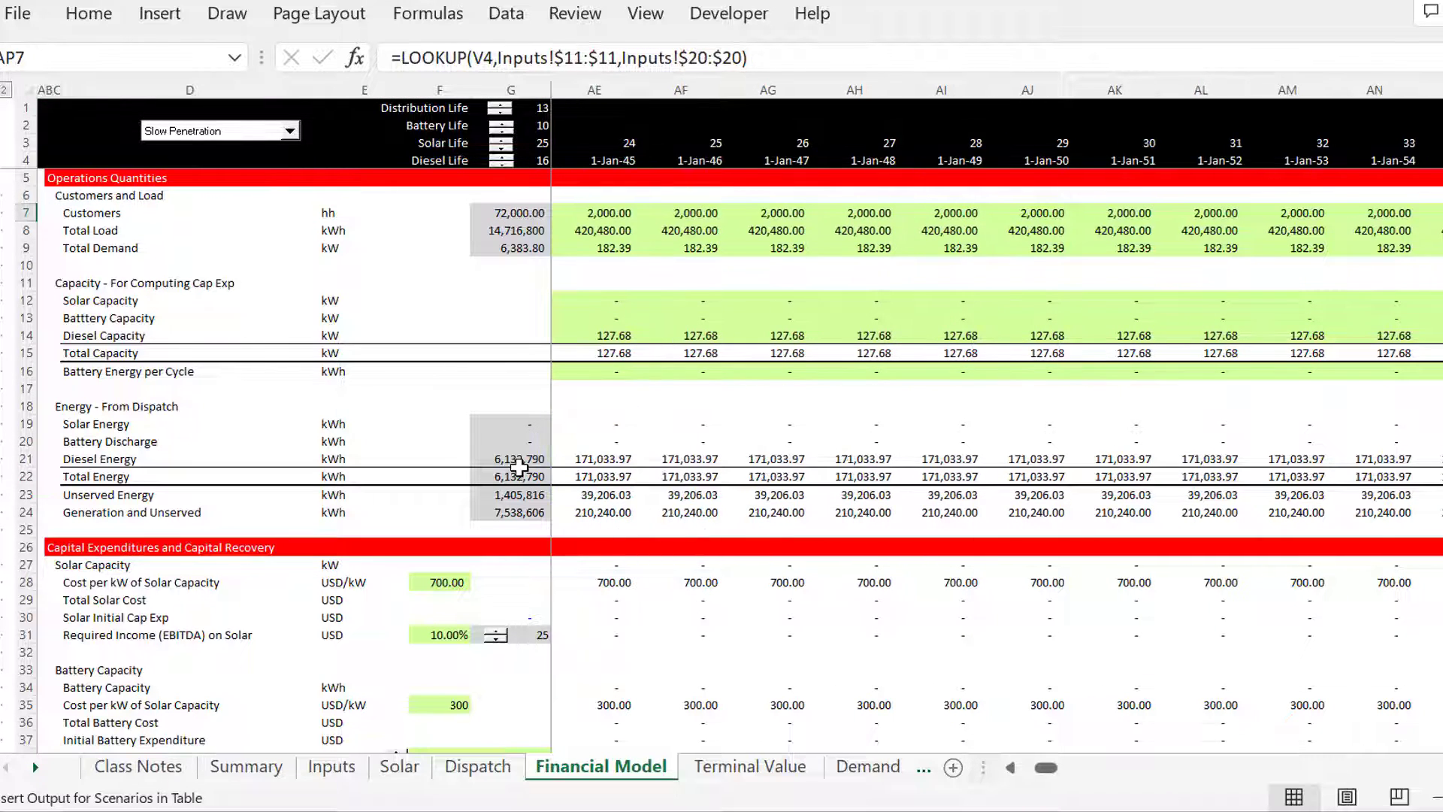
Review the Customers row's lookup formulas back through the mid-2040s, ending at the 1-Jan-44 column.
{"action": "key", "text": "Right"}
{"action": "key", "text": "Right"}
{"action": "key", "text": "Right"}
{"action": "key", "text": "Right"}
{"action": "key", "text": "Right"}
{"action": "key", "text": "Right"}
{"action": "key", "text": "Right"}
{"action": "key", "text": "Right"}
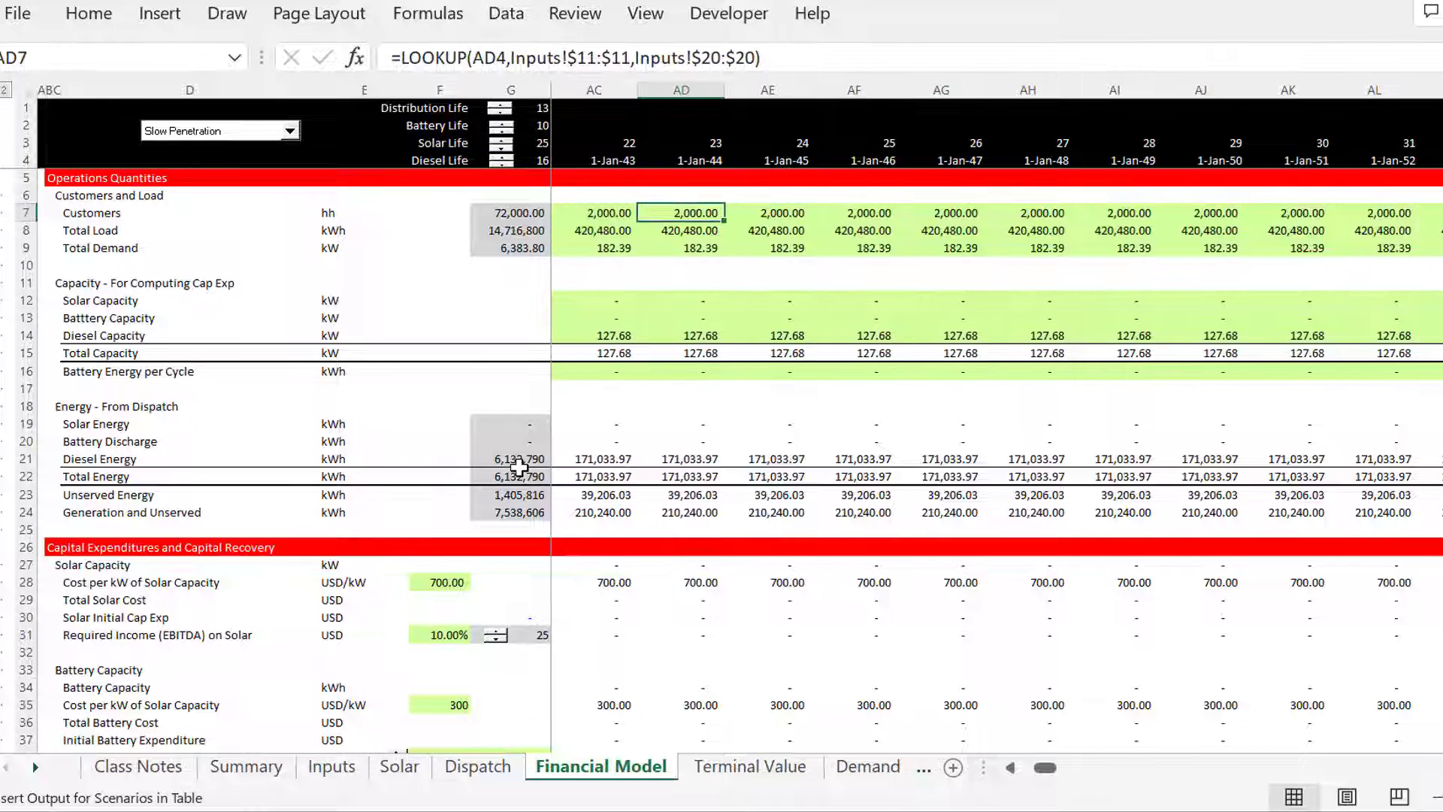
Examine the customer and battery capacity rows across the Financial Model timeline, from the mid-2050s back to the first years.
{"action": "key", "text": "Left"}
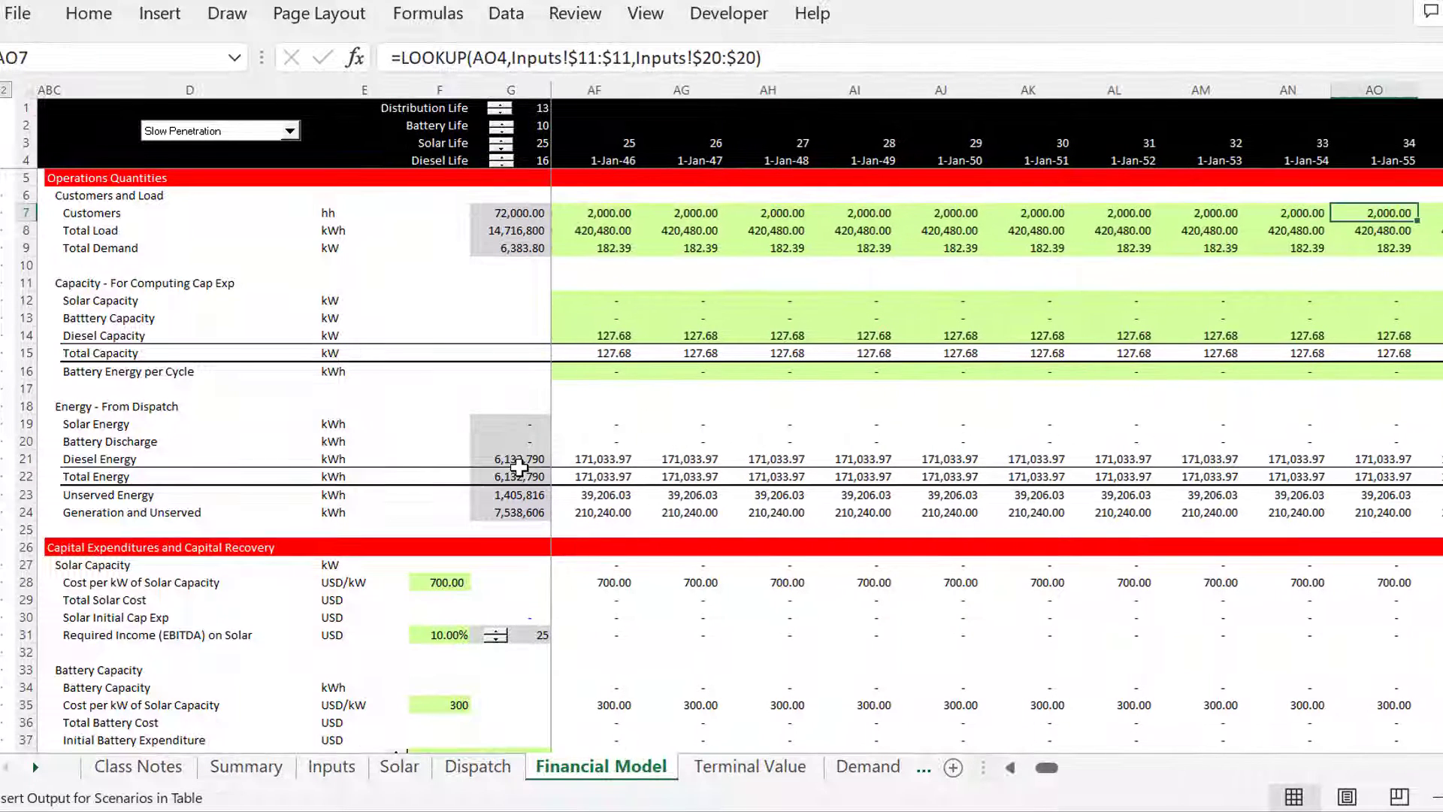
{"action": "key", "text": "Down"}
{"action": "key", "text": "Down"}
{"action": "key", "text": "Down"}
{"action": "key", "text": "Down"}
{"action": "key", "text": "Down"}
{"action": "key", "text": "Down"}
{"action": "key", "text": "Left"}
{"action": "key", "text": "Left"}
{"action": "key", "text": "Left"}
{"action": "key", "text": "Left"}
{"action": "key", "text": "Left"}
{"action": "key", "text": "Left"}
{"action": "key", "text": "Left"}
{"action": "key", "text": "Left"}
{"action": "key", "text": "Left"}
{"action": "key", "text": "Left"}
{"action": "key", "text": "Left"}
{"action": "key", "text": "Left"}
{"action": "key", "text": "Left"}
{"action": "key", "text": "Left"}
{"action": "key", "text": "Left"}
{"action": "key", "text": "Left"}
{"action": "key", "text": "Left"}
{"action": "key", "text": "Left"}
{"action": "key", "text": "Left"}
{"action": "key", "text": "Left"}
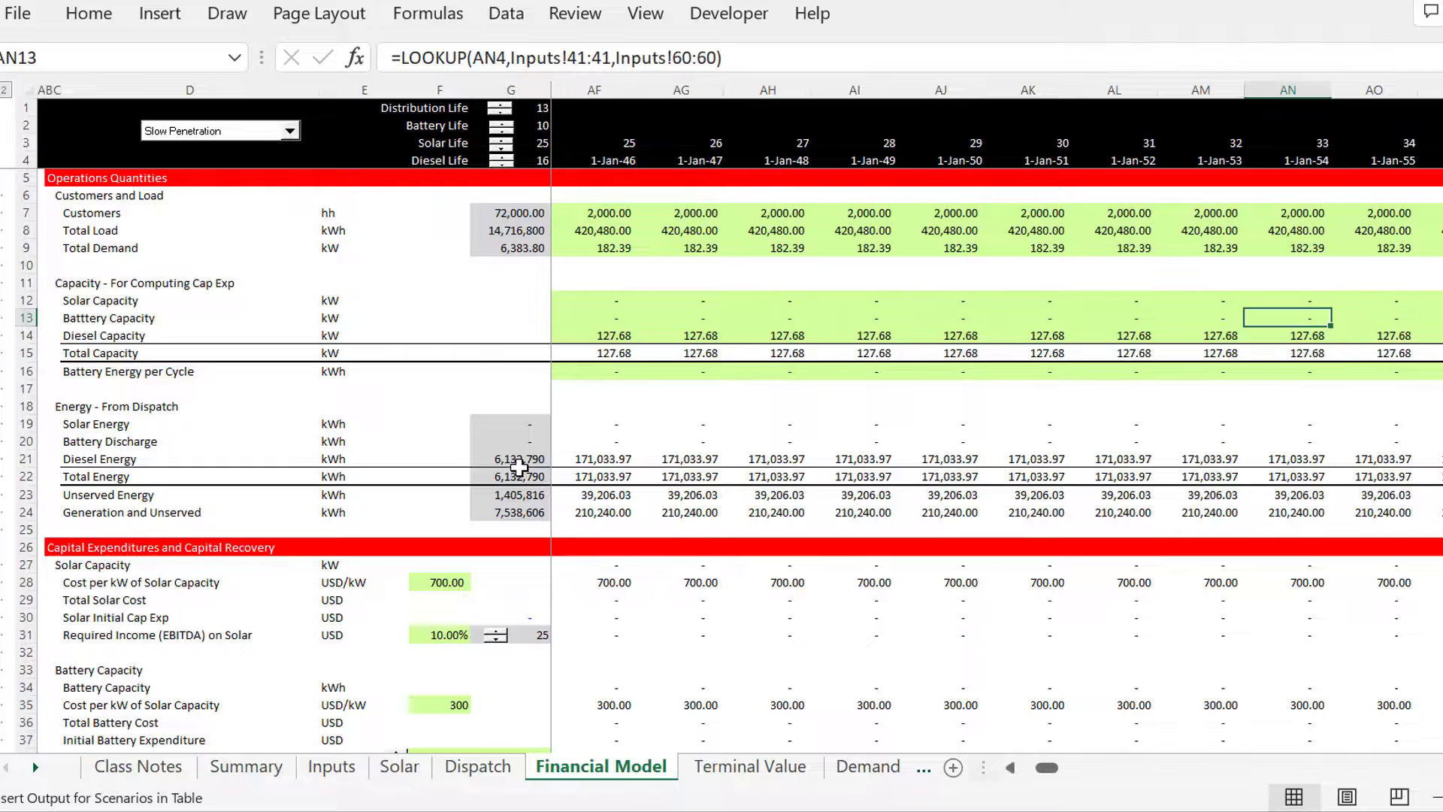
{"action": "key", "text": "Left"}
{"action": "key", "text": "Left"}
{"action": "key", "text": "Left"}
{"action": "key", "text": "Left"}
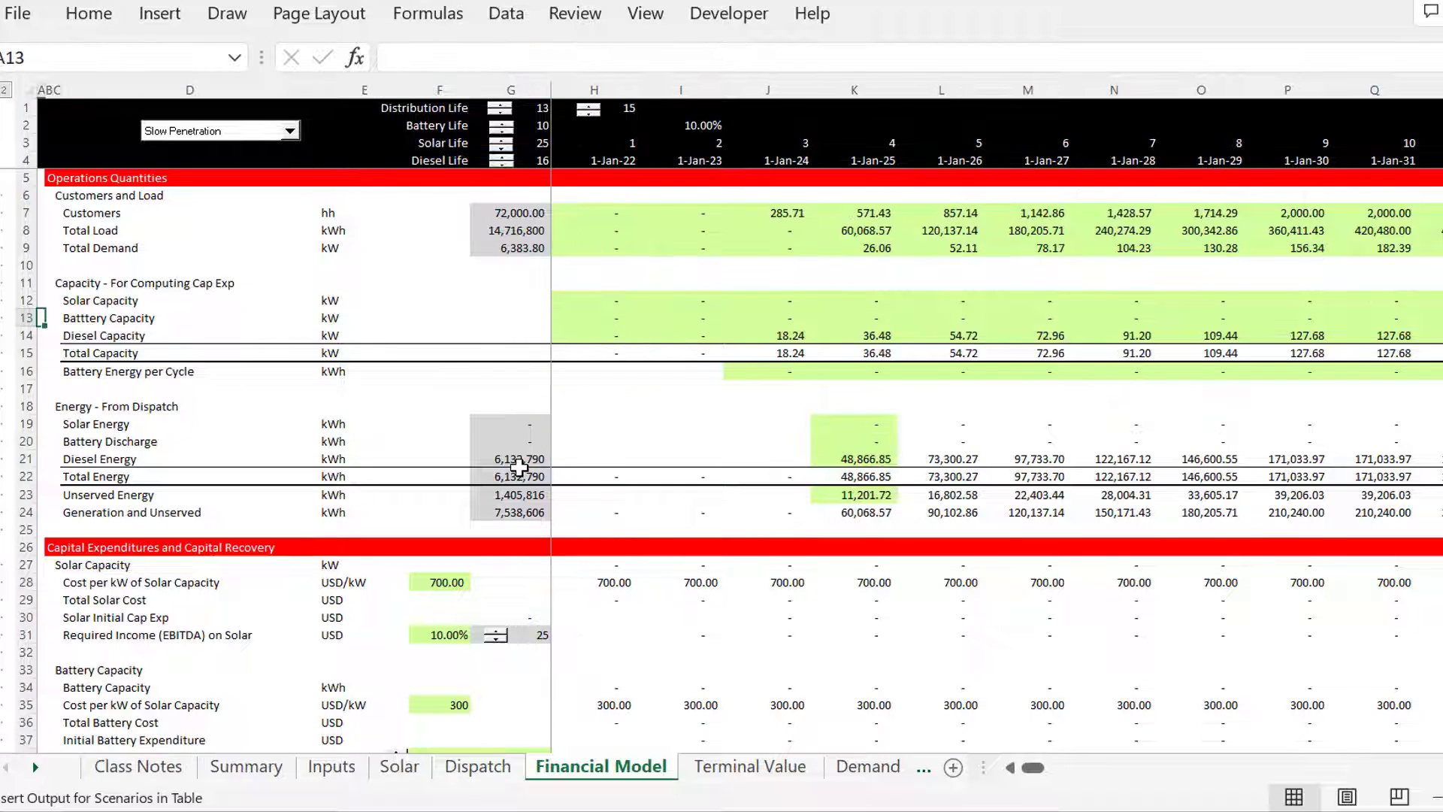
Inspect the Total Capacity formulas for the first three periods, 2022 to 2024.
{"action": "key", "text": "Down"}
{"action": "key", "text": "Down"}
{"action": "key", "text": "Right"}
{"action": "key", "text": "Right"}
{"action": "key", "text": "Right"}
{"action": "key", "text": "Right"}
{"action": "key", "text": "Right"}
{"action": "key", "text": "Right"}
{"action": "key", "text": "Right"}
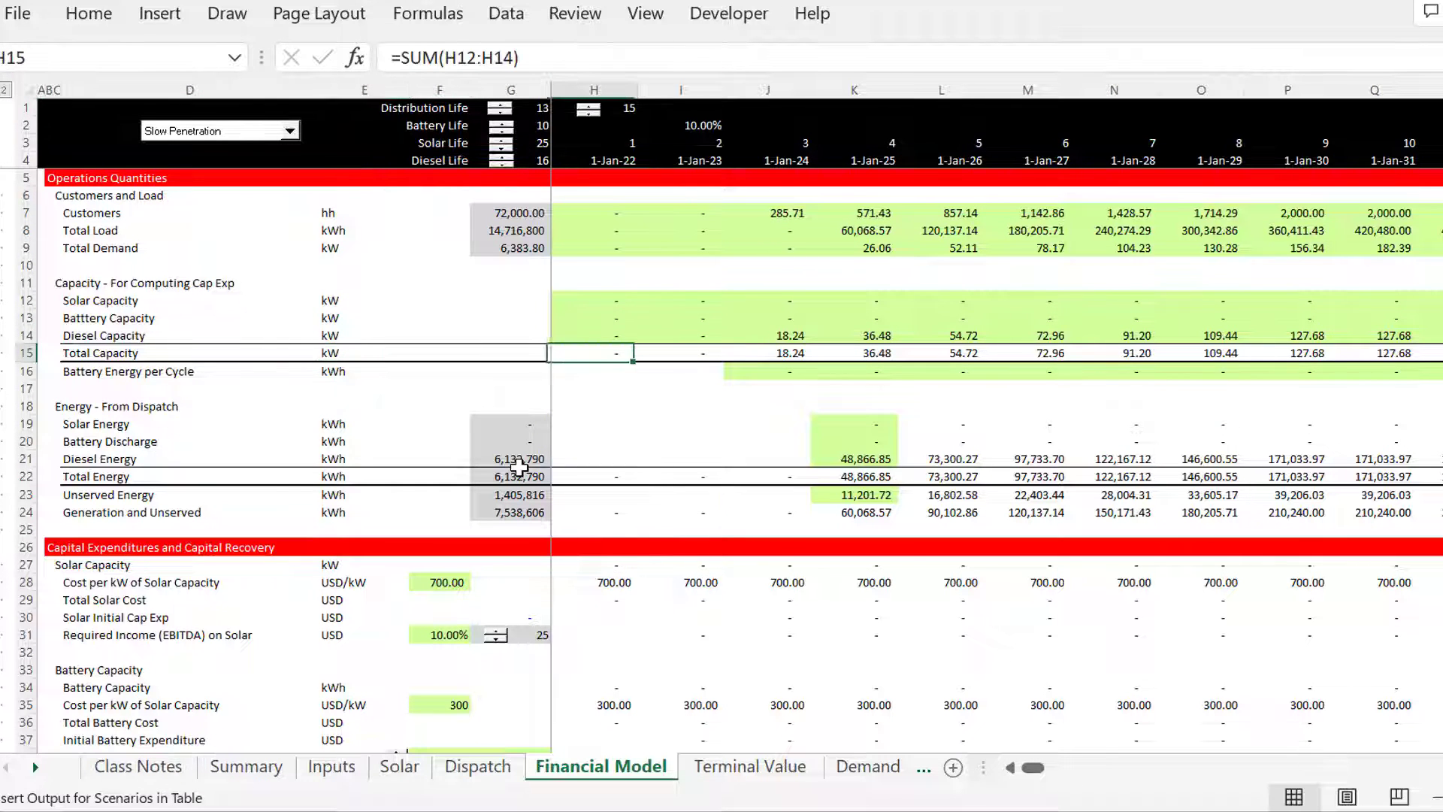
{"action": "key", "text": "Right"}
{"action": "key", "text": "Right"}
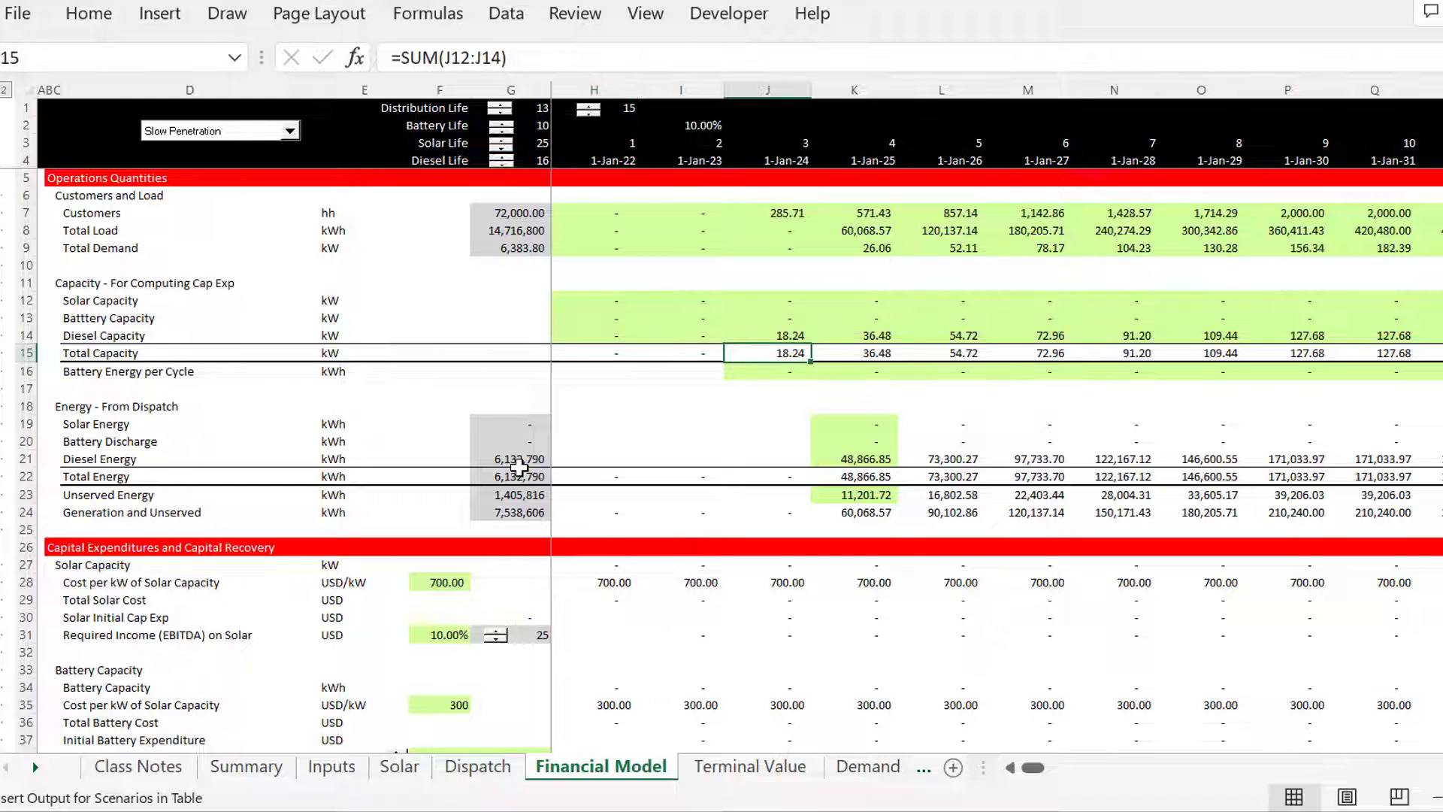
Inspect the Unserved Energy formula for 2028 in the Energy - From Dispatch section.
{"action": "key", "text": "Down"}
{"action": "key", "text": "Down"}
{"action": "key", "text": "Down"}
{"action": "key", "text": "Down"}
{"action": "key", "text": "Down"}
{"action": "key", "text": "Down"}
{"action": "key", "text": "Down"}
{"action": "key", "text": "Down"}
{"action": "key", "text": "Right"}
{"action": "key", "text": "Right"}
{"action": "key", "text": "Right"}
{"action": "key", "text": "Right"}
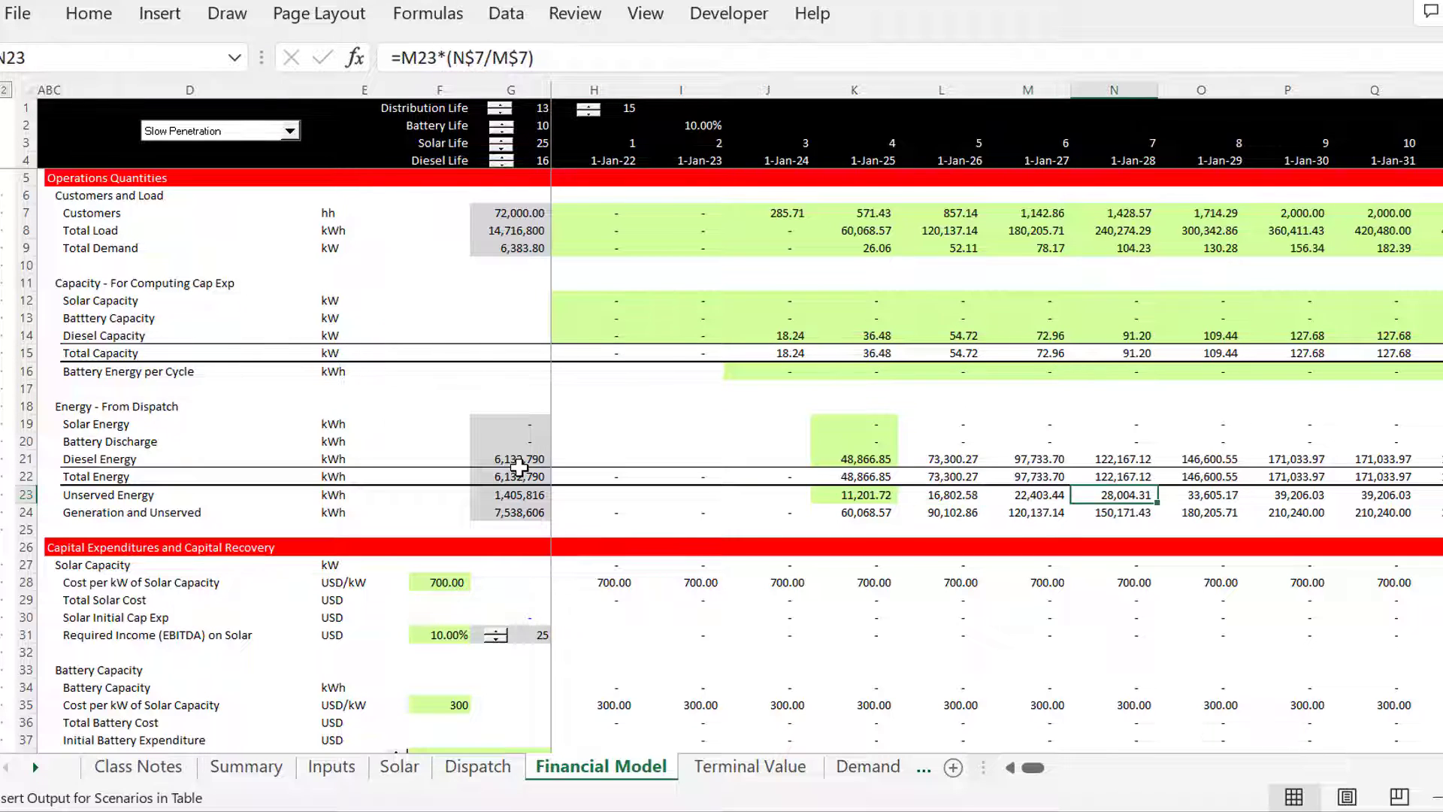
Examine the 2028 formulas for Battery Energy per Cycle and Total Energy.
{"action": "key", "text": "Up"}
{"action": "key", "text": "Up"}
{"action": "key", "text": "Up"}
{"action": "key", "text": "Up"}
{"action": "key", "text": "Up"}
{"action": "key", "text": "Up"}
{"action": "key", "text": "Up"}
{"action": "key", "text": "Up"}
{"action": "key", "text": "Up"}
{"action": "key", "text": "Up"}
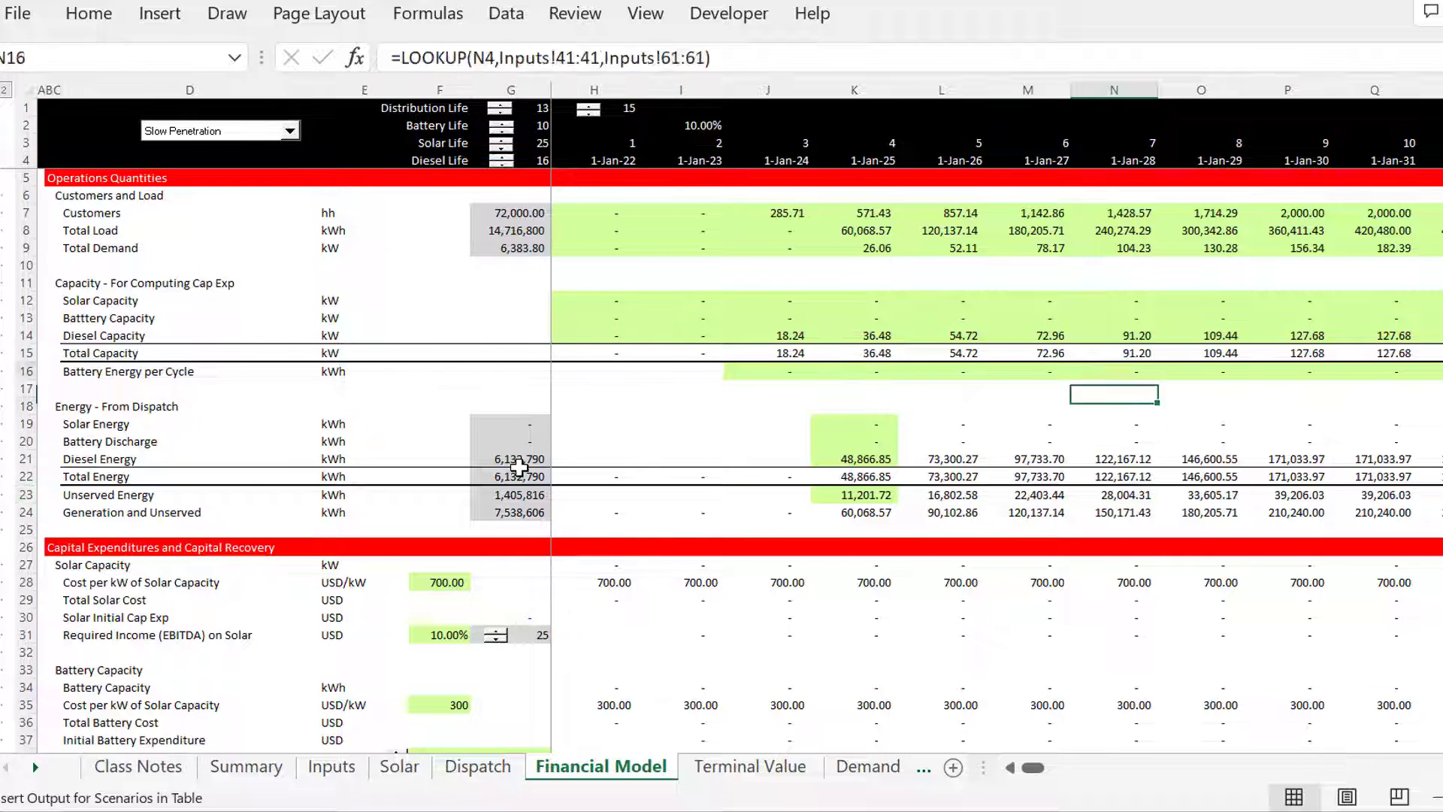
{"action": "key", "text": "Down"}
{"action": "key", "text": "Down"}
{"action": "key", "text": "Down"}
{"action": "key", "text": "Down"}
{"action": "key", "text": "Down"}
{"action": "key", "text": "Down"}
{"action": "key", "text": "Down"}
{"action": "key", "text": "Down"}
{"action": "key", "text": "Down"}
{"action": "key", "text": "Down"}
{"action": "key", "text": "Down"}
{"action": "key", "text": "Up"}
{"action": "key", "text": "Up"}
{"action": "key", "text": "Up"}
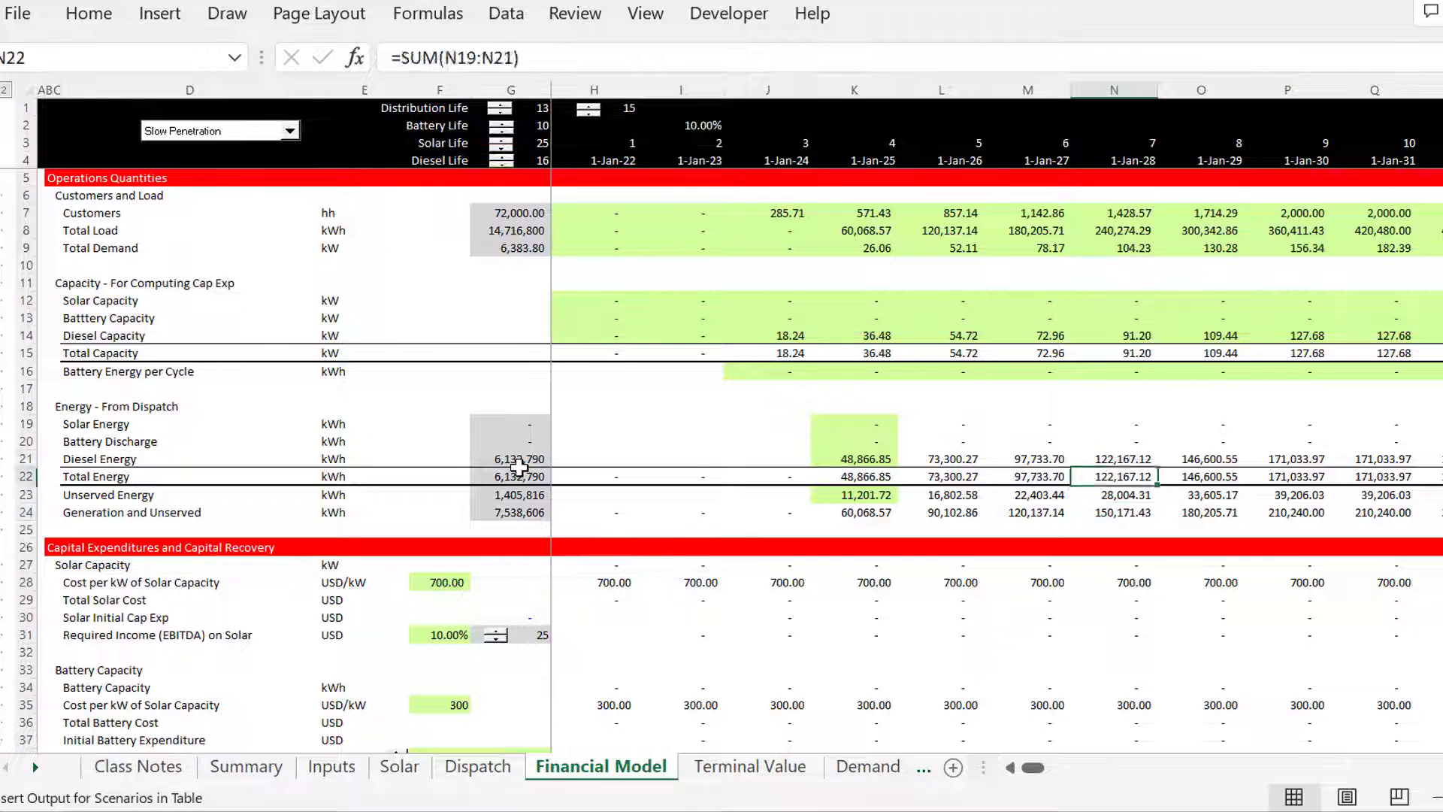
Check the start of the Diesel Energy row, and open the Dispatch sheet that supplies the energy figures.
{"action": "key", "text": "Left"}
{"action": "key", "text": "Left"}
{"action": "key", "text": "Left"}
{"action": "key", "text": "Left"}
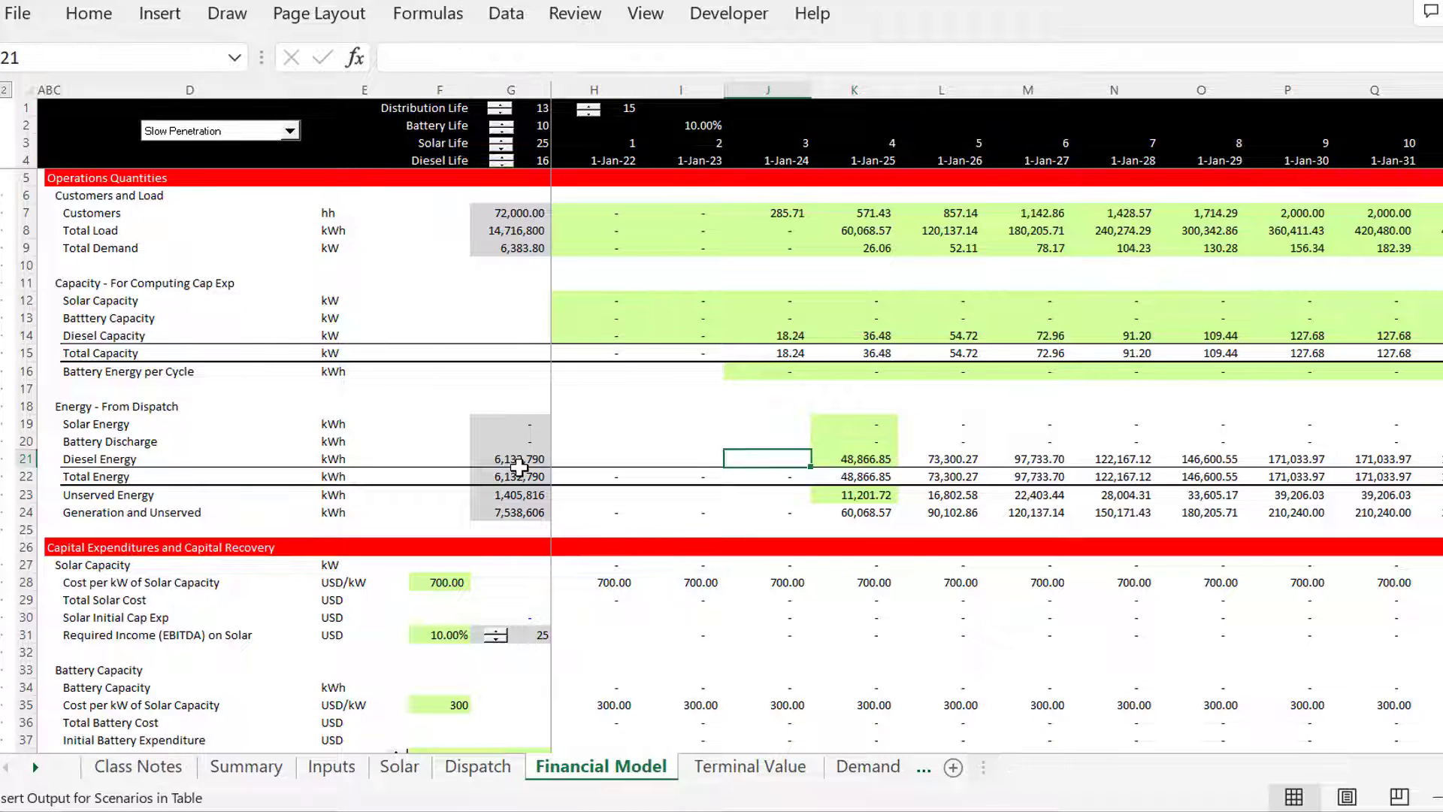
{"action": "key", "text": "ctrl+Page_Up"}
{"action": "key", "text": "ctrl+Page_Down"}
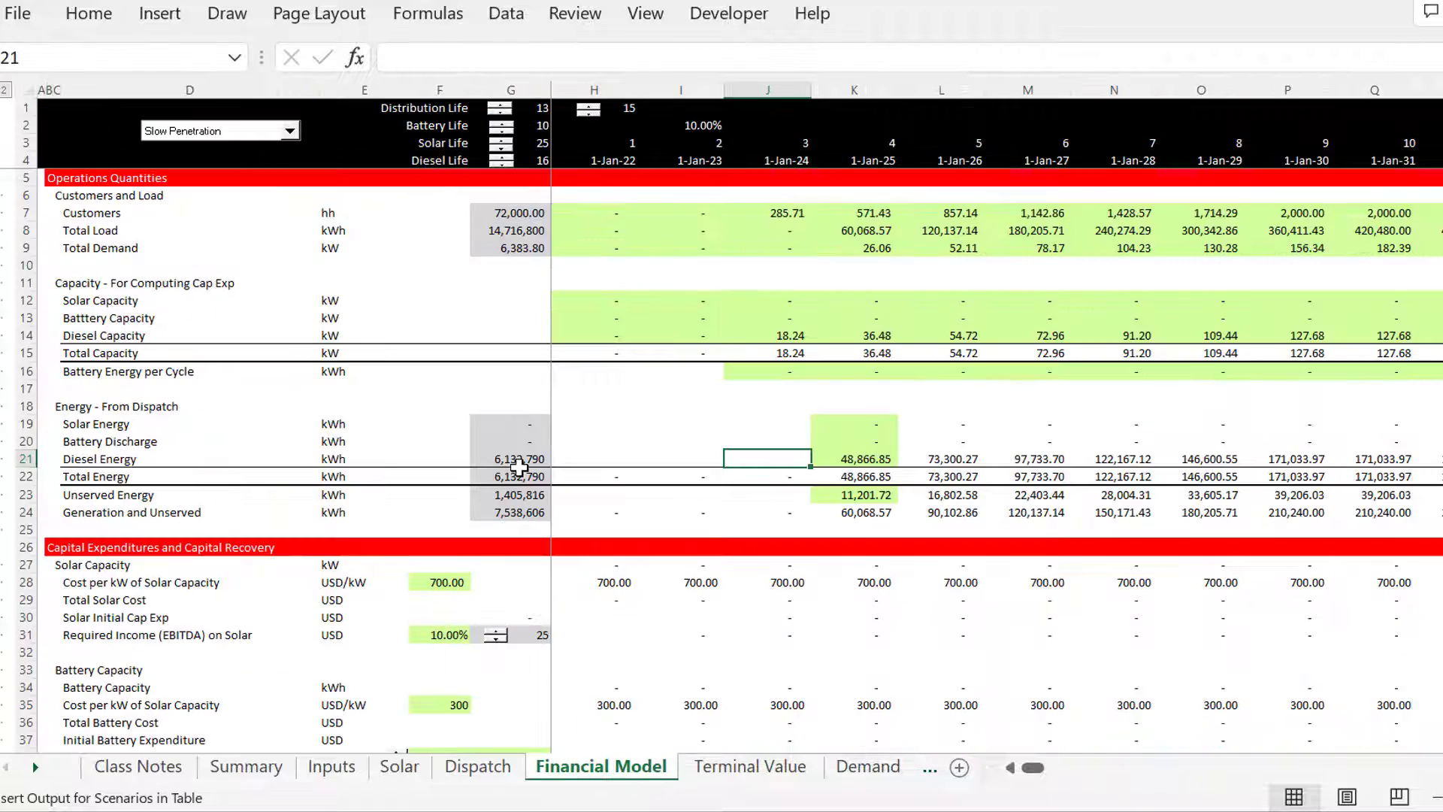
{"action": "key", "text": "ctrl+Page_Up"}
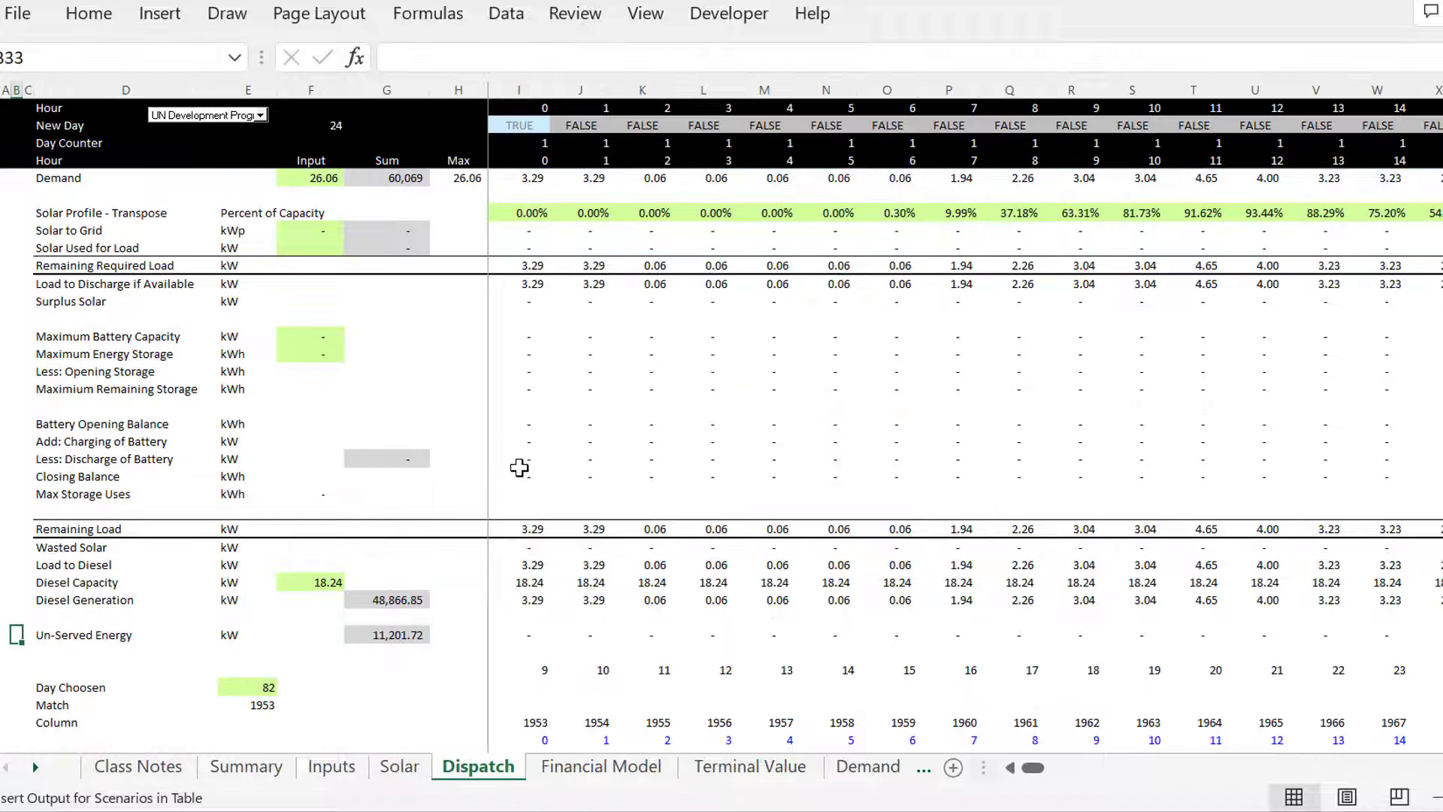
{"action": "key", "text": "ctrl+z"}
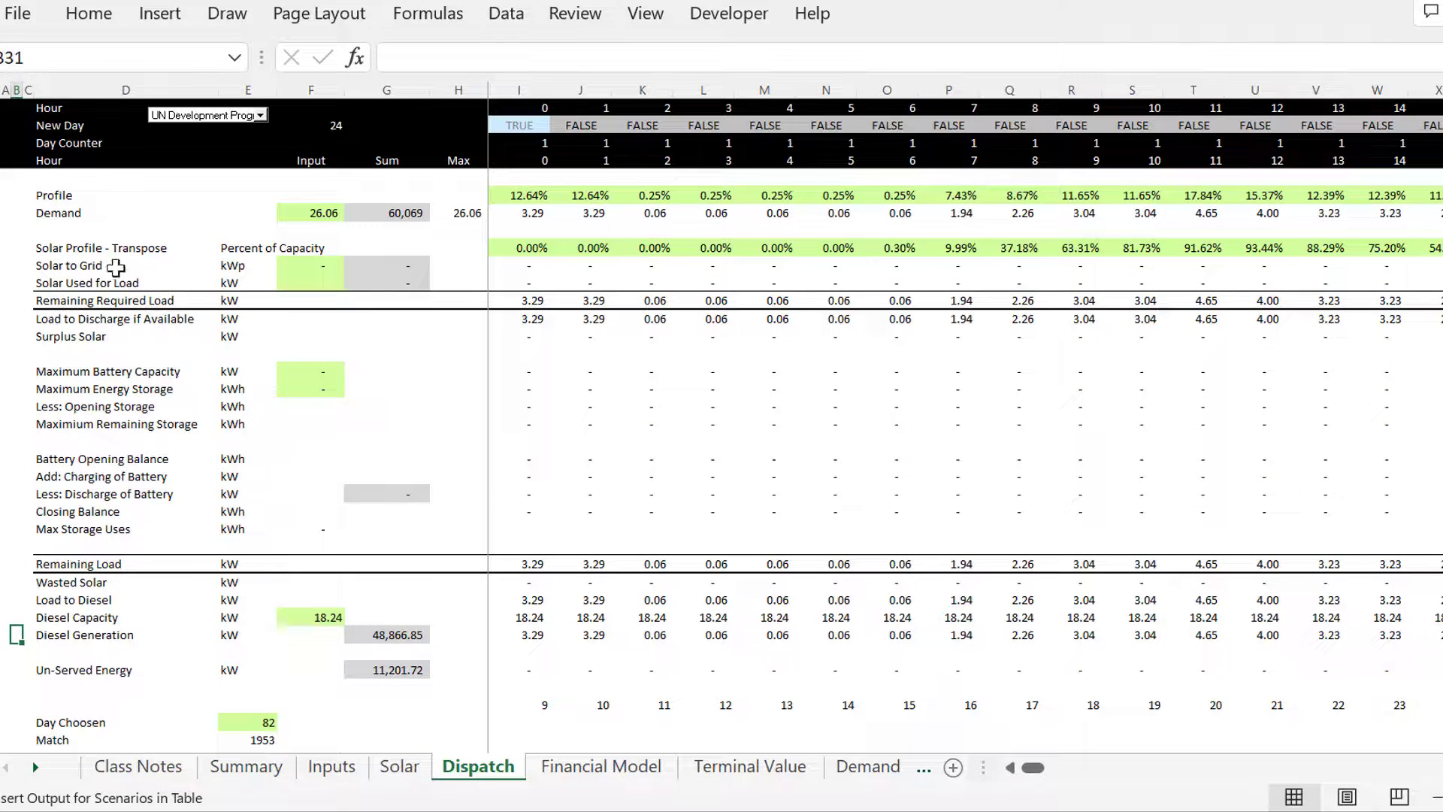
Inspect the hour 0 formulas for Solar to Grid and the transposed solar profile on the Dispatch sheet.
{"action": "left_click", "coordinate": [372, 291]}
{"action": "key", "text": "Right"}
{"action": "key", "text": "Up"}
{"action": "key", "text": "Up"}
{"action": "key", "text": "Right"}
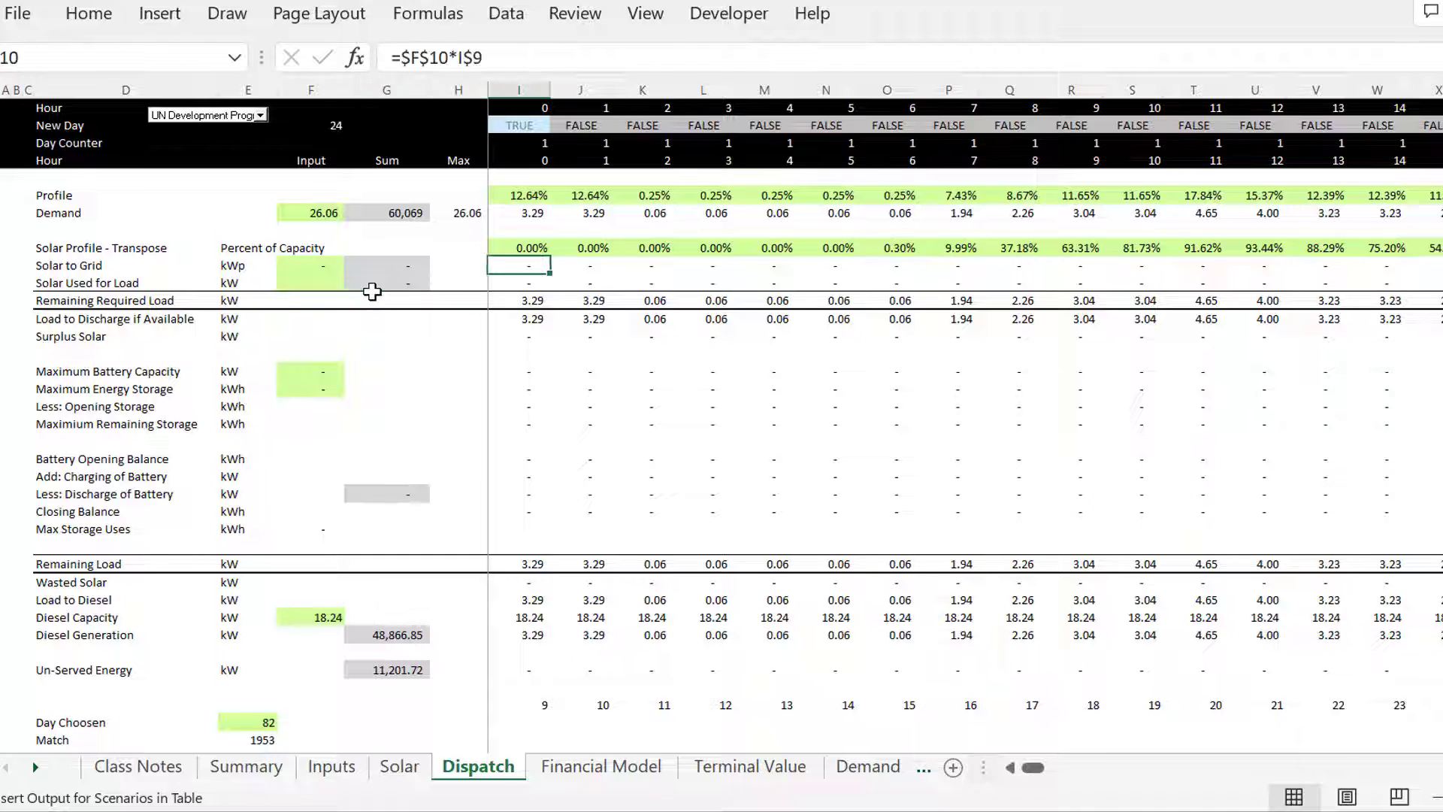
{"action": "key", "text": "Up"}
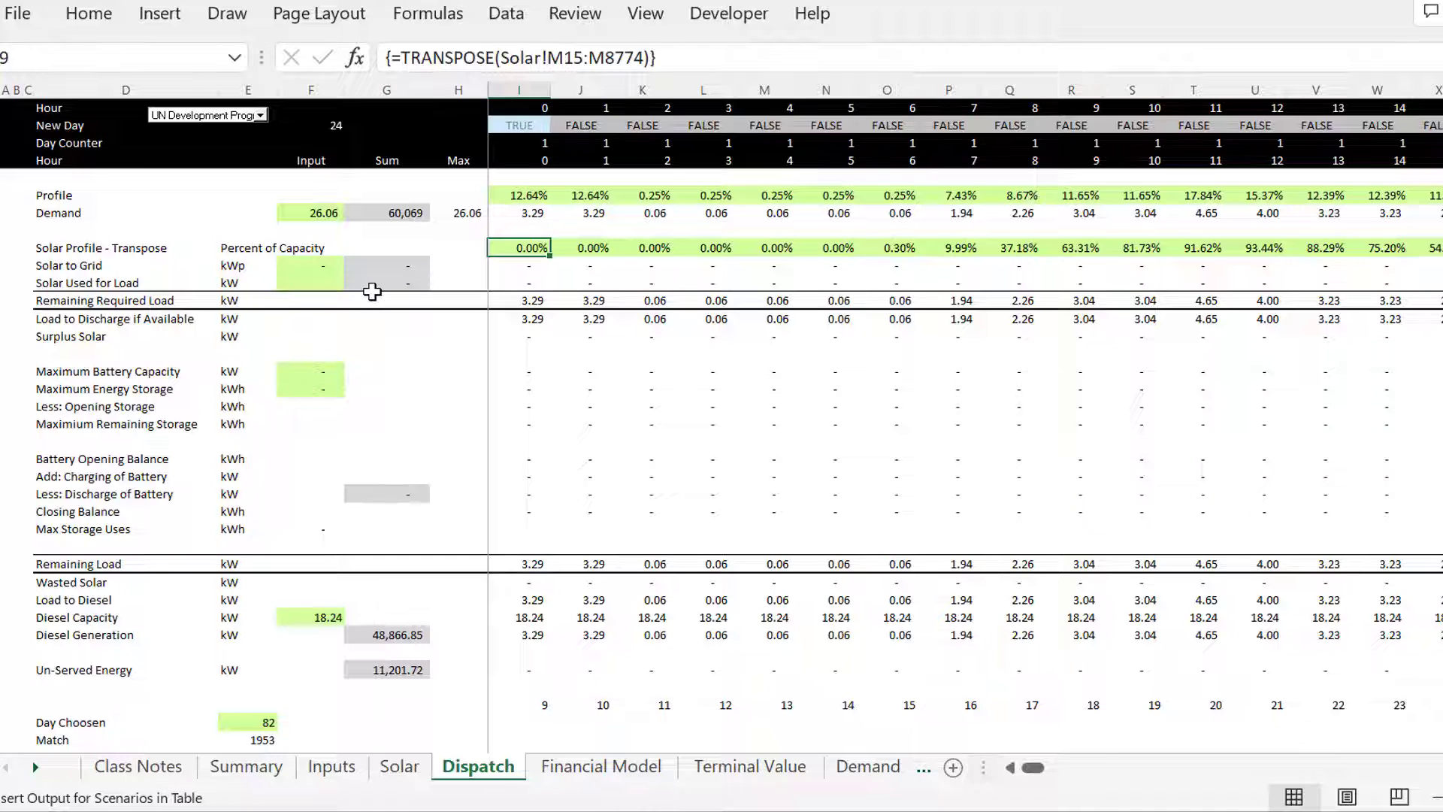
Return to the Financial Model sheet and review the energy and capital expenditure sections down to distribution capital expenditures.
{"action": "key", "text": "ctrl+Page_Down"}
{"action": "key", "text": "ctrl+Page_Down"}
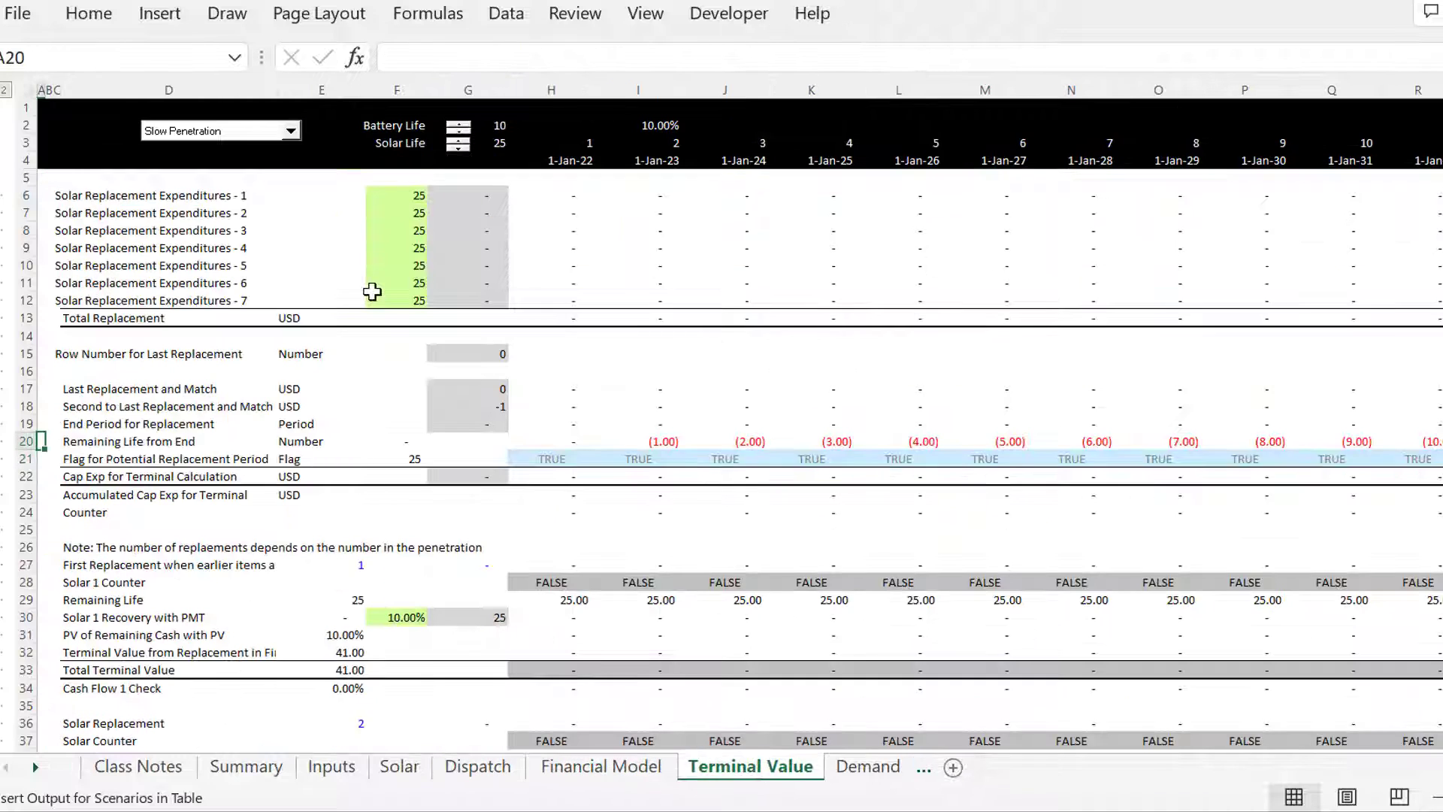
{"action": "key", "text": "ctrl+Page_Up"}
{"action": "key", "text": "Down"}
{"action": "key", "text": "Down"}
{"action": "key", "text": "Down"}
{"action": "key", "text": "Down"}
{"action": "key", "text": "Down"}
{"action": "key", "text": "Down"}
{"action": "key", "text": "Down"}
{"action": "key", "text": "Down"}
{"action": "key", "text": "Down"}
{"action": "key", "text": "Down"}
{"action": "key", "text": "Down"}
{"action": "key", "text": "Down"}
{"action": "key", "text": "Down"}
{"action": "key", "text": "Down"}
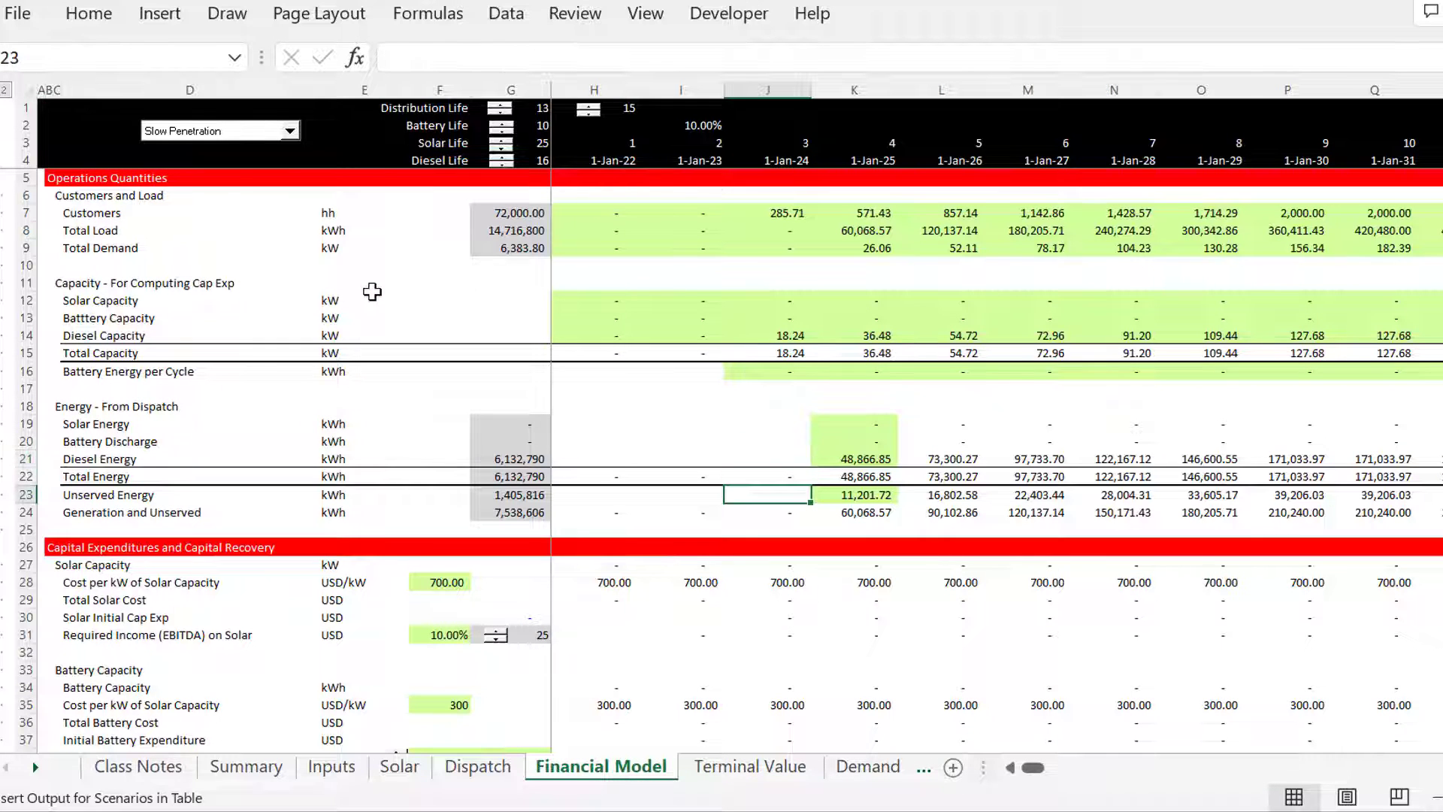
{"action": "key", "text": "Down"}
{"action": "key", "text": "Down"}
{"action": "key", "text": "Down"}
{"action": "key", "text": "Down"}
{"action": "key", "text": "Down"}
{"action": "key", "text": "Down"}
{"action": "key", "text": "Down"}
{"action": "key", "text": "Down"}
{"action": "key", "text": "Down"}
{"action": "key", "text": "Down"}
{"action": "key", "text": "Down"}
{"action": "key", "text": "Down"}
{"action": "key", "text": "Down"}
{"action": "key", "text": "Down"}
{"action": "key", "text": "Down"}
{"action": "key", "text": "Down"}
{"action": "key", "text": "Down"}
{"action": "key", "text": "Down"}
{"action": "key", "text": "Down"}
{"action": "key", "text": "Down"}
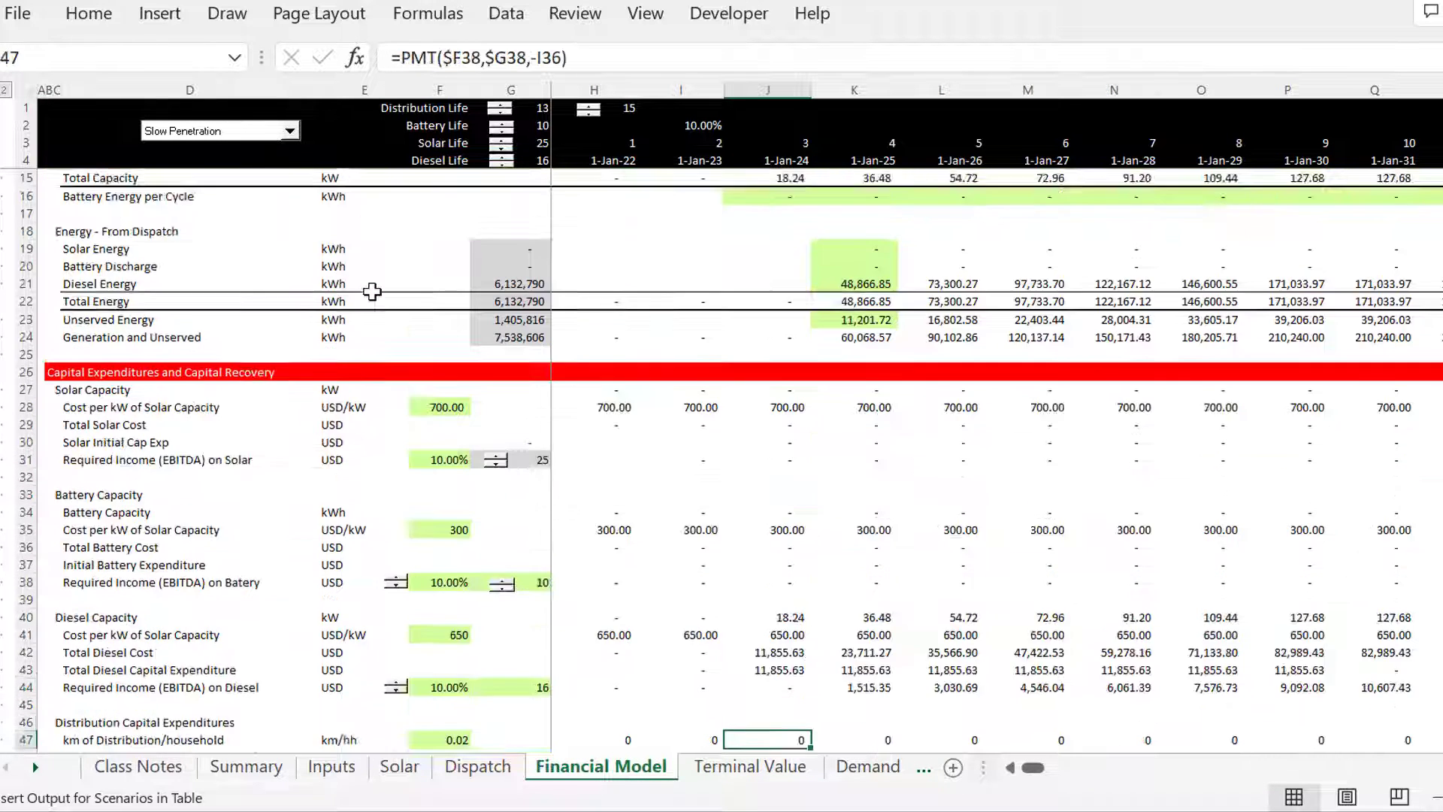
Examine the Diesel Capacity section's formulas for required income and total diesel cost in the early years.
{"action": "key", "text": "Up"}
{"action": "key", "text": "Up"}
{"action": "key", "text": "Up"}
{"action": "key", "text": "Up"}
{"action": "key", "text": "Up"}
{"action": "key", "text": "Up"}
{"action": "key", "text": "Up"}
{"action": "key", "text": "Up"}
{"action": "key", "text": "Up"}
{"action": "key", "text": "Up"}
{"action": "key", "text": "Up"}
{"action": "key", "text": "Up"}
{"action": "key", "text": "Up"}
{"action": "key", "text": "Up"}
{"action": "key", "text": "Up"}
{"action": "key", "text": "Up"}
{"action": "key", "text": "Up"}
{"action": "key", "text": "Up"}
{"action": "key", "text": "Up"}
{"action": "key", "text": "Up"}
{"action": "key", "text": "Up"}
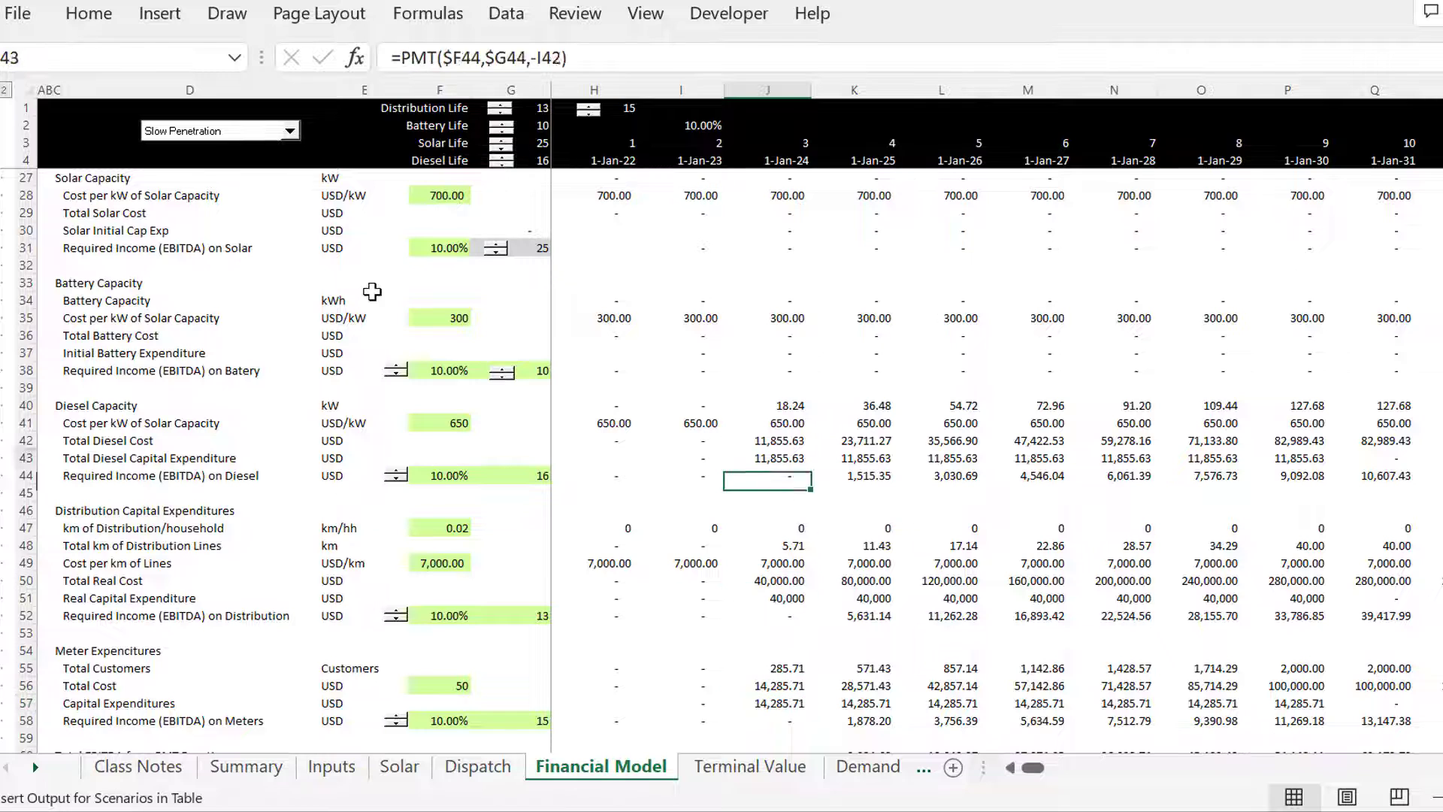
{"action": "key", "text": "Left"}
{"action": "key", "text": "Down"}
{"action": "key", "text": "Down"}
{"action": "key", "text": "Down"}
{"action": "key", "text": "Down"}
{"action": "key", "text": "Down"}
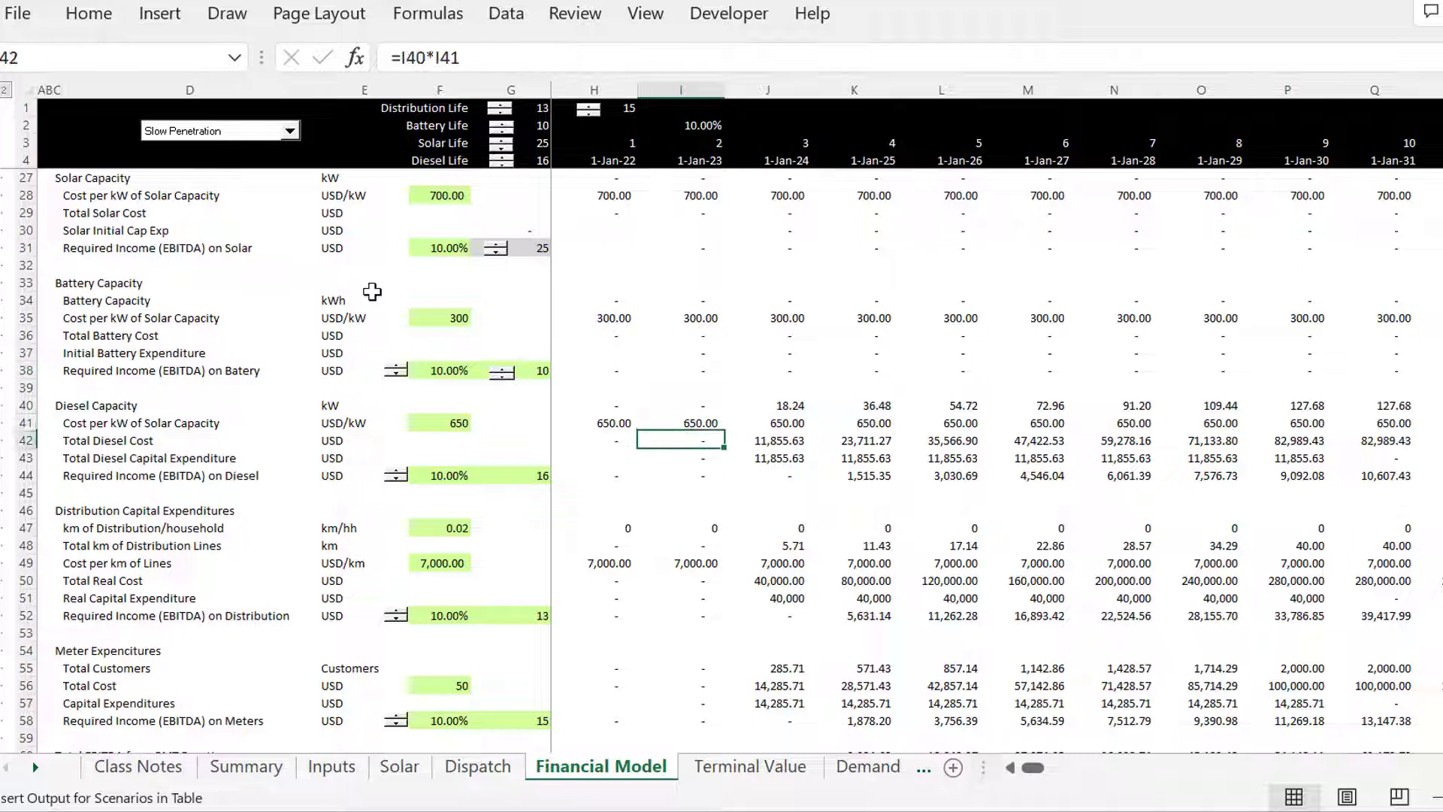
Examine the Total Diesel Capital Expenditure row across the years out to the late 2030s and beyond.
{"action": "key", "text": "Right"}
{"action": "key", "text": "Right"}
{"action": "key", "text": "Right"}
{"action": "key", "text": "Right"}
{"action": "key", "text": "Right"}
{"action": "key", "text": "Right"}
{"action": "key", "text": "Right"}
{"action": "key", "text": "Right"}
{"action": "key", "text": "Right"}
{"action": "key", "text": "Right"}
{"action": "key", "text": "Right"}
{"action": "key", "text": "Right"}
{"action": "key", "text": "Right"}
{"action": "key", "text": "Right"}
{"action": "key", "text": "Right"}
{"action": "key", "text": "Right"}
{"action": "key", "text": "Right"}
{"action": "key", "text": "Right"}
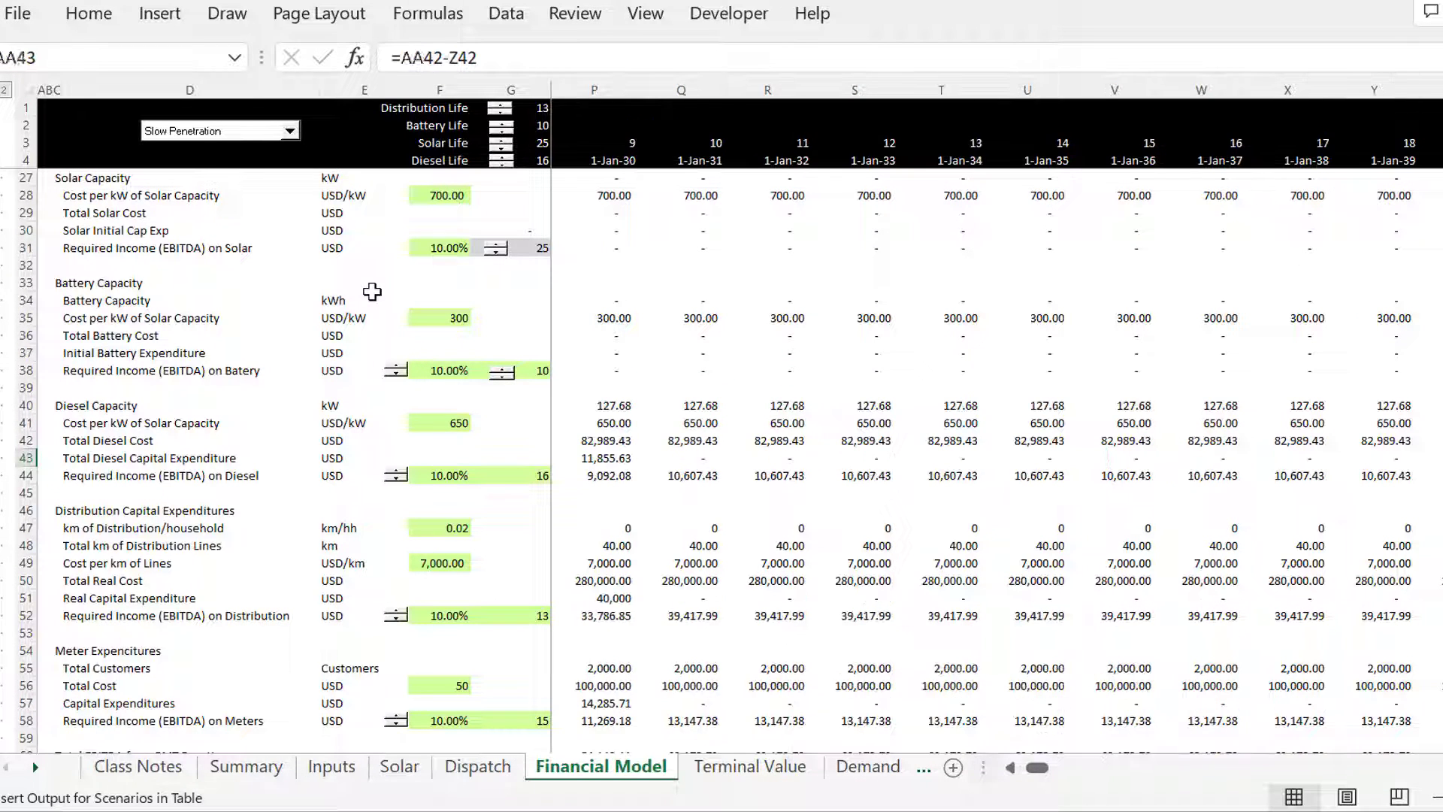
Return to the start of the Total Diesel Capital Expenditure row and inspect its formula for 1-Jan-30.
{"action": "key", "text": "Left"}
{"action": "key", "text": "Left"}
{"action": "key", "text": "Left"}
{"action": "key", "text": "Left"}
{"action": "key", "text": "Left"}
{"action": "key", "text": "Left"}
{"action": "key", "text": "Left"}
{"action": "key", "text": "Left"}
{"action": "key", "text": "Left"}
{"action": "key", "text": "Left"}
{"action": "key", "text": "Left"}
{"action": "key", "text": "Left"}
{"action": "key", "text": "Left"}
{"action": "key", "text": "Left"}
{"action": "key", "text": "Left"}
{"action": "key", "text": "Left"}
{"action": "key", "text": "Left"}
{"action": "key", "text": "Left"}
{"action": "key", "text": "Left"}
{"action": "key", "text": "Left"}
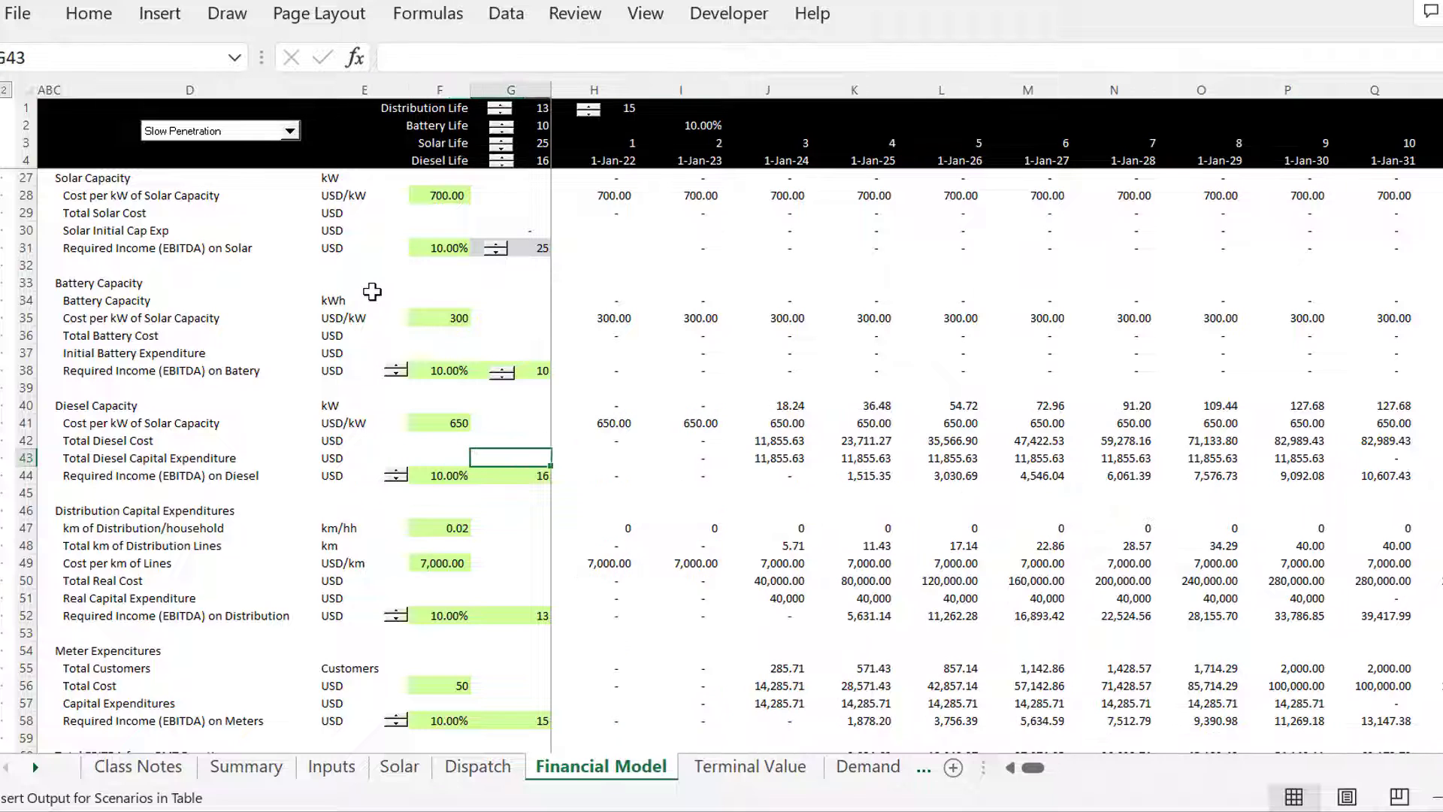
{"action": "key", "text": "Right"}
{"action": "key", "text": "Right"}
{"action": "key", "text": "Right"}
{"action": "key", "text": "Right"}
{"action": "key", "text": "Right"}
{"action": "key", "text": "Right"}
{"action": "key", "text": "Right"}
{"action": "key", "text": "Right"}
{"action": "key", "text": "Right"}
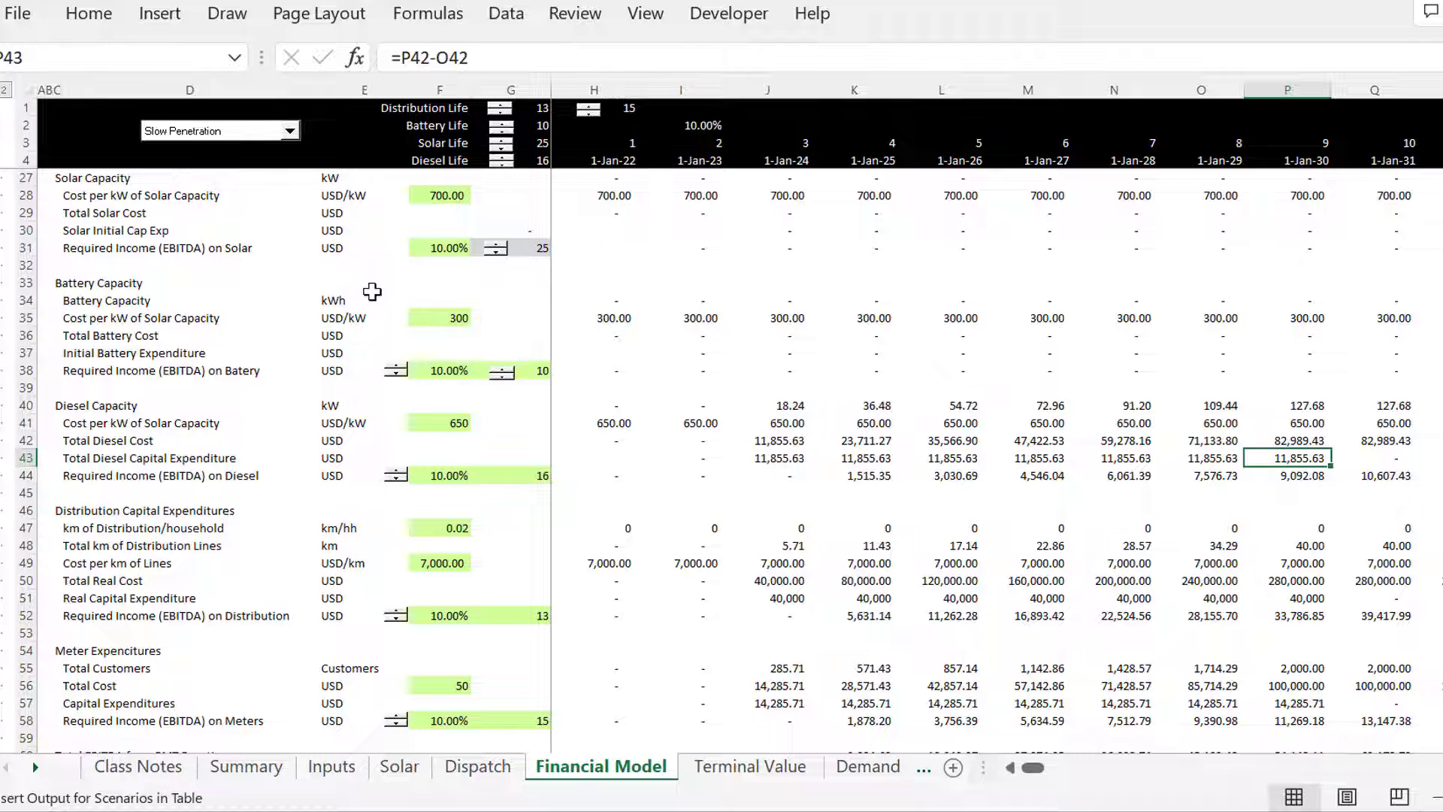
Look through the Workings section and bring the Cash Flow section into view from its heading.
{"action": "key", "text": "Page_Down"}
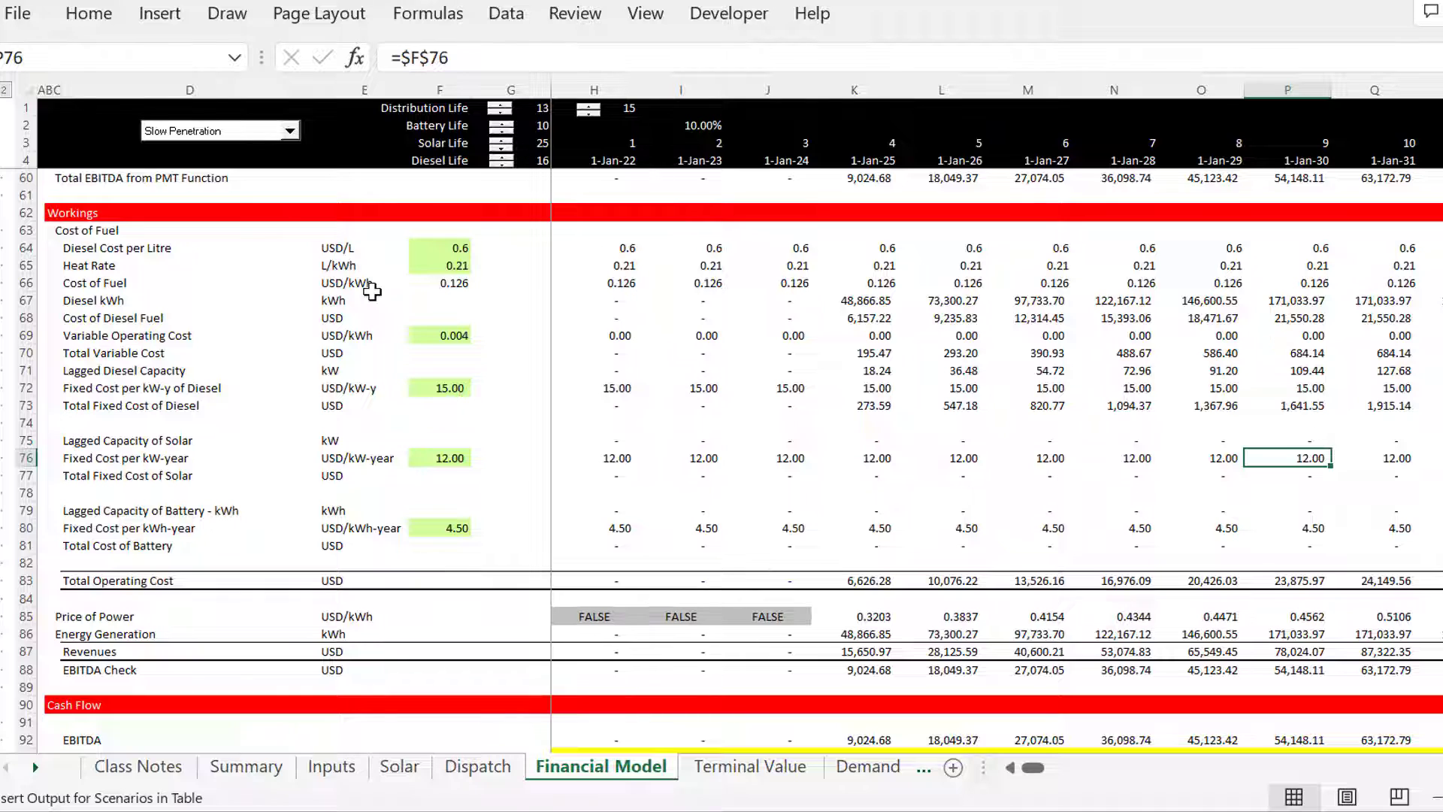
{"action": "key", "text": "Page_Down"}
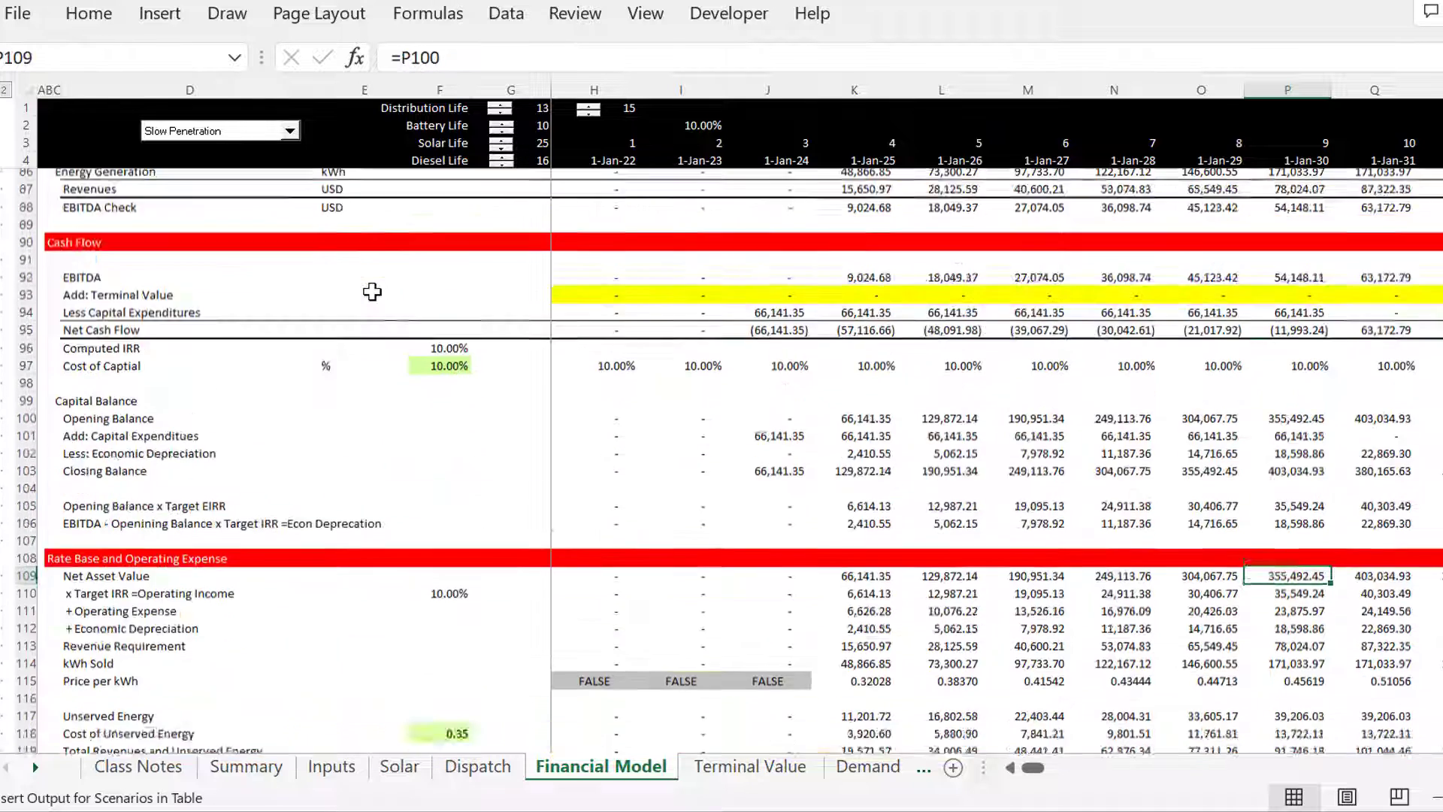
{"action": "key", "text": "Up"}
{"action": "key", "text": "Up"}
{"action": "key", "text": "Up"}
{"action": "key", "text": "Up"}
{"action": "key", "text": "Up"}
{"action": "key", "text": "Up"}
{"action": "key", "text": "Up"}
{"action": "key", "text": "Up"}
{"action": "key", "text": "Up"}
{"action": "key", "text": "Up"}
{"action": "key", "text": "Up"}
{"action": "key", "text": "Up"}
{"action": "key", "text": "Up"}
{"action": "key", "text": "Up"}
{"action": "key", "text": "Up"}
{"action": "key", "text": "Up"}
{"action": "key", "text": "Up"}
{"action": "key", "text": "Up"}
{"action": "key", "text": "Up"}
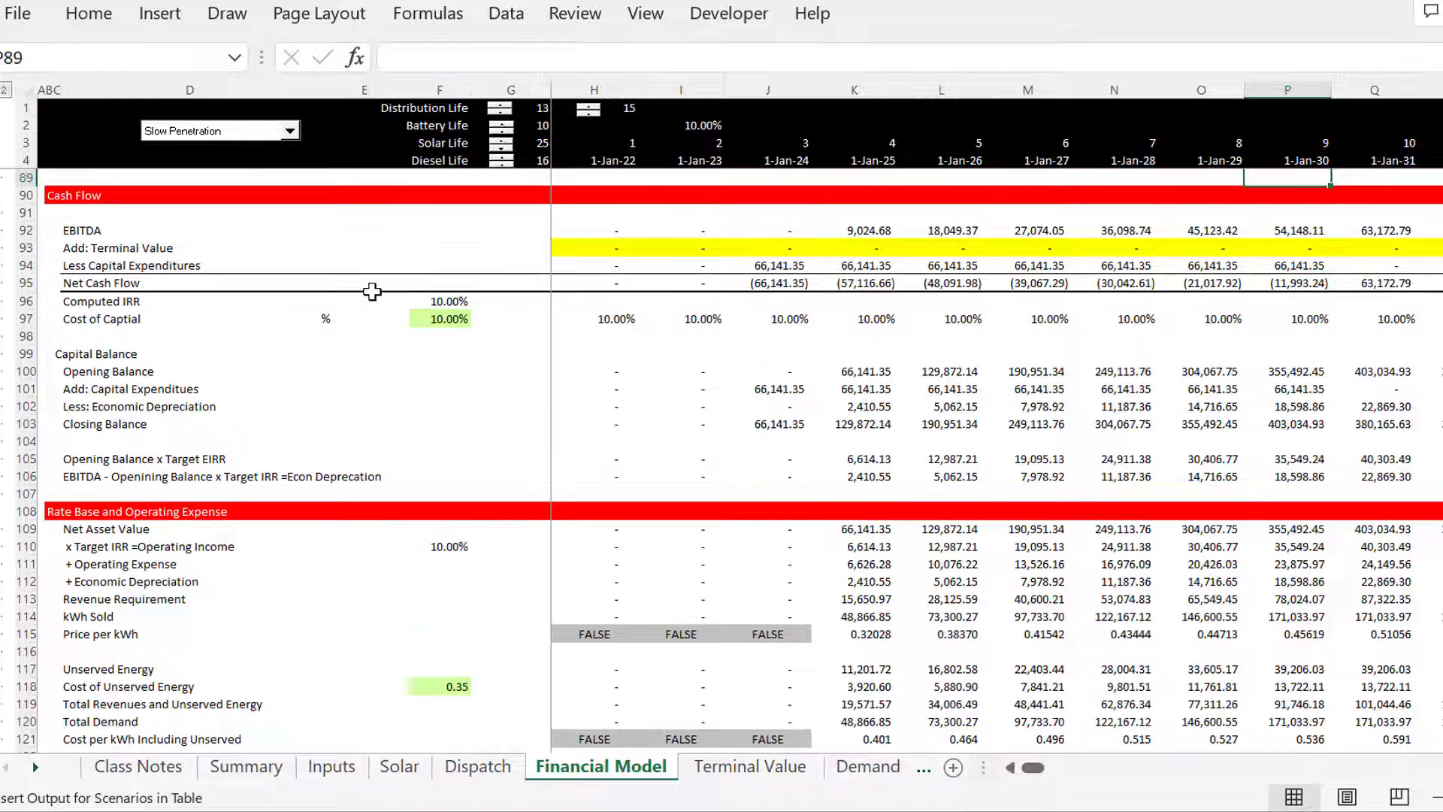
Review the Cash Flow and Capital Balance rows for 1-Jan-30, and inspect the Net Cash Flow formula.
{"action": "key", "text": "Down"}
{"action": "key", "text": "Down"}
{"action": "key", "text": "Down"}
{"action": "key", "text": "Down"}
{"action": "key", "text": "Down"}
{"action": "key", "text": "Down"}
{"action": "key", "text": "Down"}
{"action": "key", "text": "Down"}
{"action": "key", "text": "Down"}
{"action": "key", "text": "Down"}
{"action": "key", "text": "Down"}
{"action": "key", "text": "Down"}
{"action": "key", "text": "Down"}
{"action": "key", "text": "Down"}
{"action": "key", "text": "Down"}
{"action": "key", "text": "Down"}
{"action": "key", "text": "Down"}
{"action": "key", "text": "Down"}
{"action": "key", "text": "Down"}
{"action": "key", "text": "Down"}
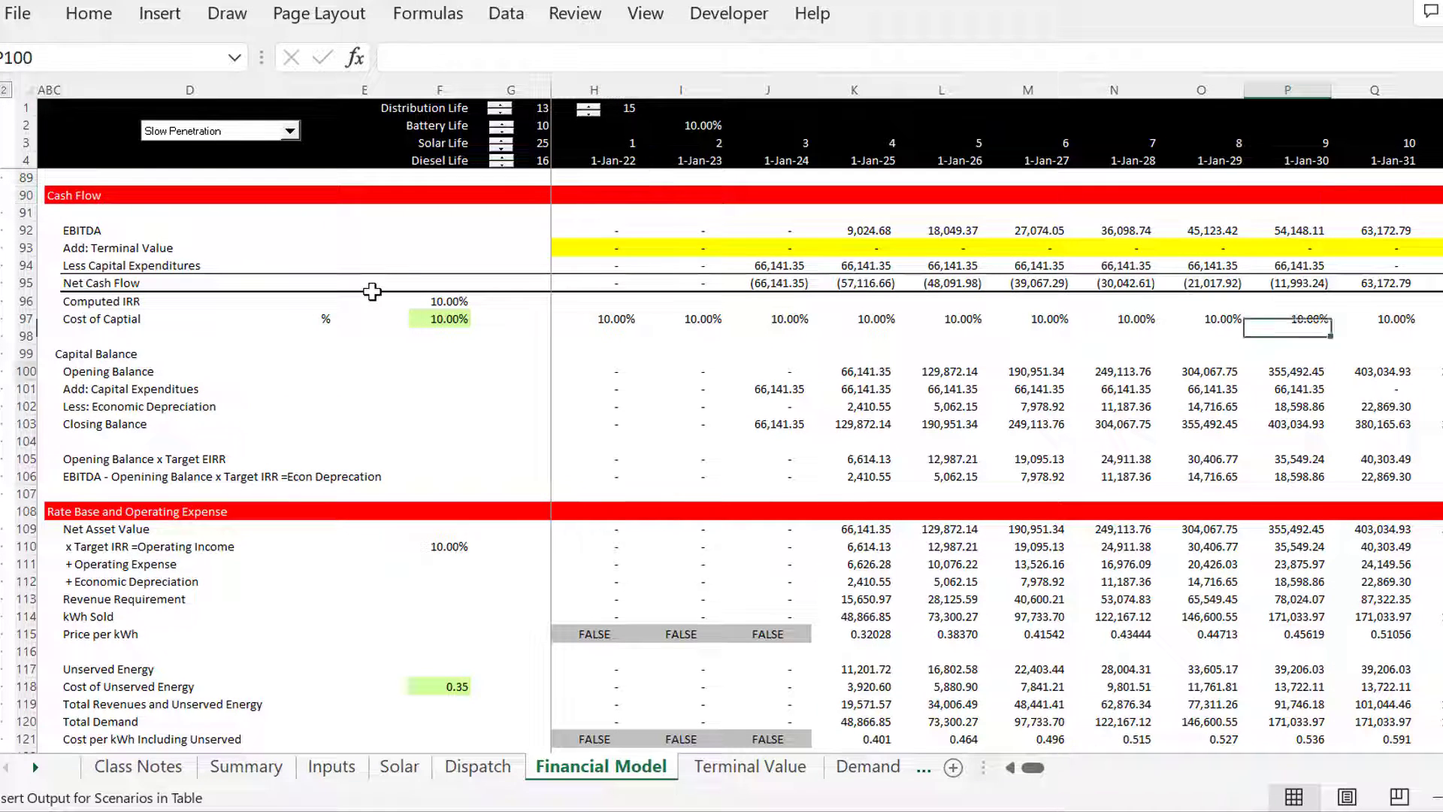
{"action": "key", "text": "Up"}
{"action": "key", "text": "Up"}
{"action": "key", "text": "Up"}
{"action": "key", "text": "Up"}
{"action": "key", "text": "Up"}
{"action": "key", "text": "Up"}
{"action": "key", "text": "Up"}
{"action": "key", "text": "Up"}
{"action": "key", "text": "Up"}
{"action": "key", "text": "Up"}
{"action": "key", "text": "Up"}
{"action": "key", "text": "Up"}
{"action": "key", "text": "Up"}
{"action": "key", "text": "Up"}
{"action": "key", "text": "Up"}
{"action": "key", "text": "Up"}
{"action": "key", "text": "Up"}
{"action": "key", "text": "Up"}
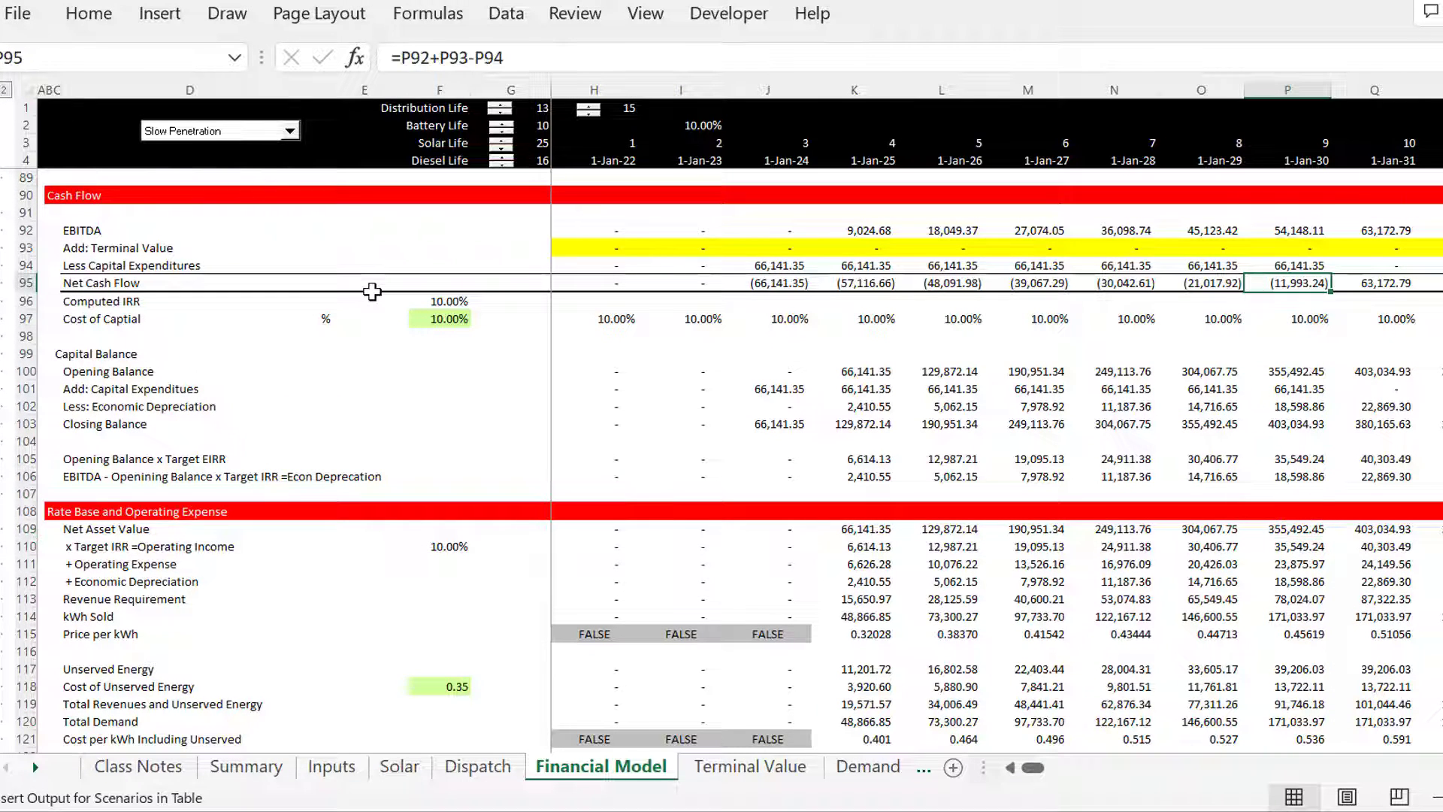
Go back to the Operations Quantities section and review the load, capacity and energy rows from the first year column.
{"action": "key", "text": "ctrl+bracketleft"}
{"action": "key", "text": "ctrl+bracketleft"}
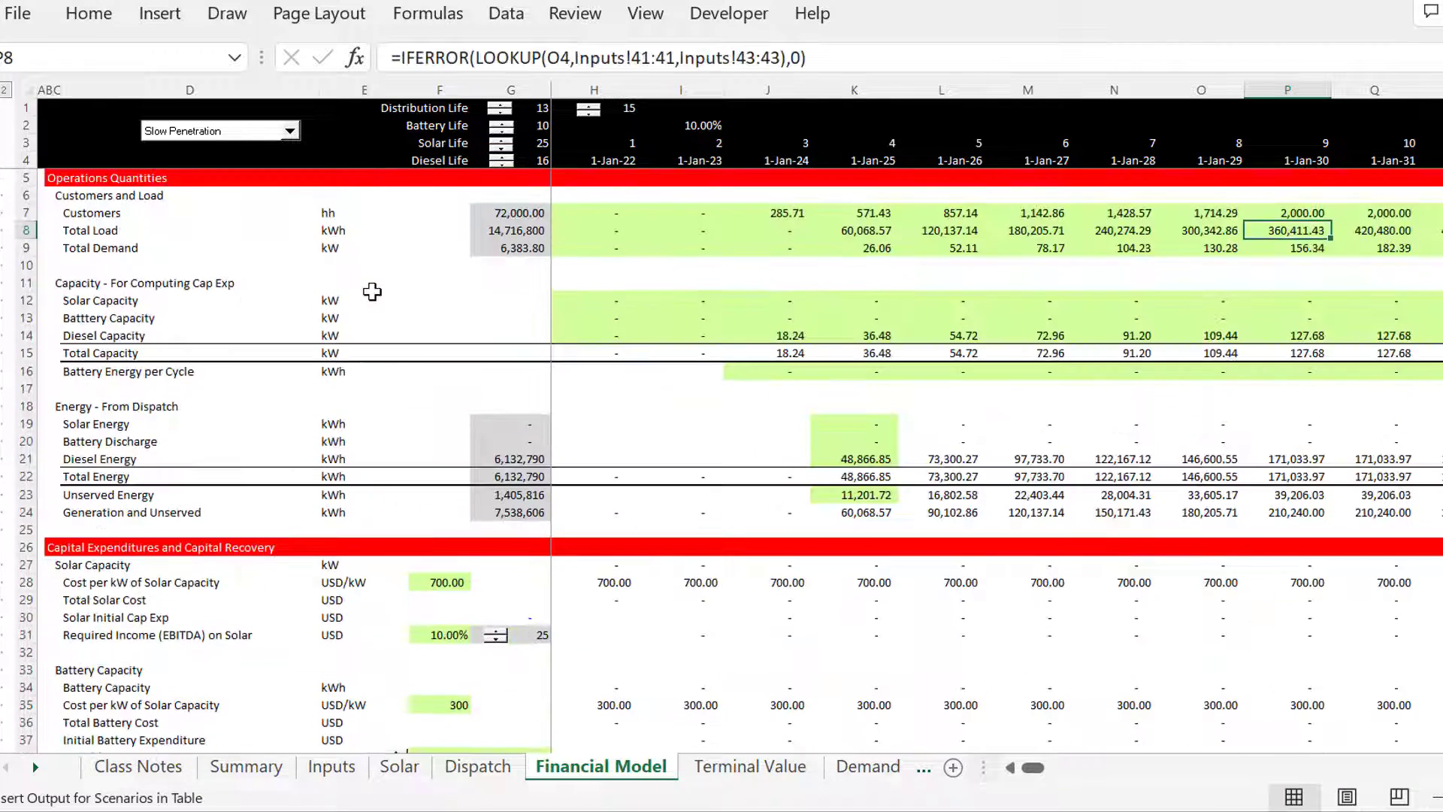
{"action": "key", "text": "Left"}
{"action": "key", "text": "Left"}
{"action": "key", "text": "Left"}
{"action": "key", "text": "Left"}
{"action": "key", "text": "Left"}
{"action": "key", "text": "Left"}
{"action": "key", "text": "Left"}
{"action": "key", "text": "Left"}
{"action": "key", "text": "Down"}
{"action": "key", "text": "Down"}
{"action": "key", "text": "Down"}
{"action": "key", "text": "Down"}
{"action": "key", "text": "Down"}
{"action": "key", "text": "Down"}
{"action": "key", "text": "Down"}
{"action": "key", "text": "Down"}
{"action": "key", "text": "Down"}
{"action": "key", "text": "Down"}
{"action": "key", "text": "Down"}
{"action": "key", "text": "Down"}
{"action": "key", "text": "Down"}
{"action": "key", "text": "Down"}
{"action": "key", "text": "Down"}
{"action": "key", "text": "Down"}
{"action": "key", "text": "Down"}
{"action": "key", "text": "Down"}
{"action": "key", "text": "Down"}
{"action": "key", "text": "Down"}
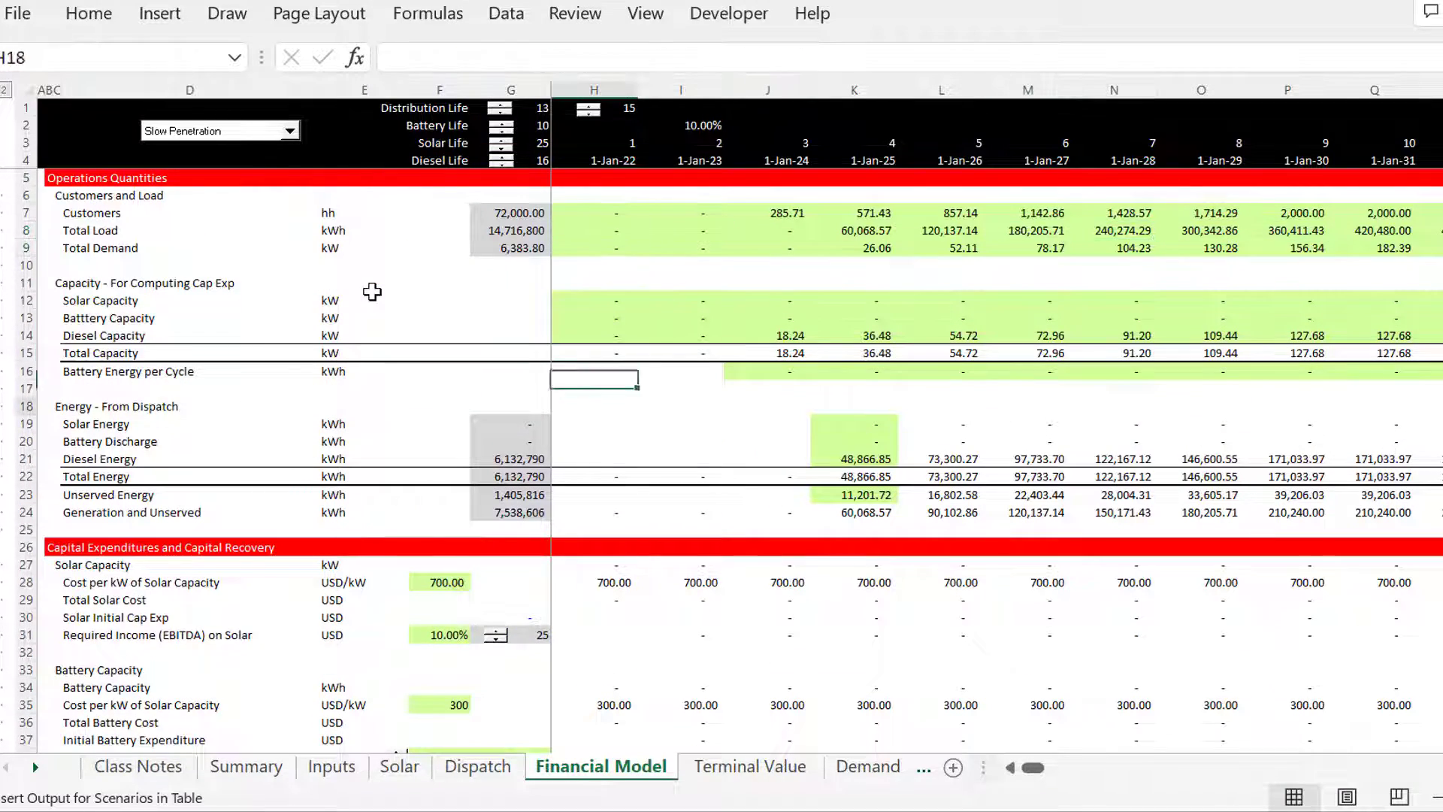
Inspect the PMT formula for Required Income (EBITDA) on Solar in the 1-Jan-23 column.
{"action": "key", "text": "Down"}
{"action": "key", "text": "Down"}
{"action": "key", "text": "Down"}
{"action": "key", "text": "Down"}
{"action": "key", "text": "Up"}
{"action": "key", "text": "Up"}
{"action": "key", "text": "Up"}
{"action": "key", "text": "Up"}
{"action": "key", "text": "Up"}
{"action": "key", "text": "Up"}
{"action": "key", "text": "Up"}
{"action": "key", "text": "Up"}
{"action": "key", "text": "Up"}
{"action": "key", "text": "Up"}
{"action": "key", "text": "Up"}
{"action": "key", "text": "Up"}
{"action": "key", "text": "Up"}
{"action": "key", "text": "Up"}
{"action": "key", "text": "Up"}
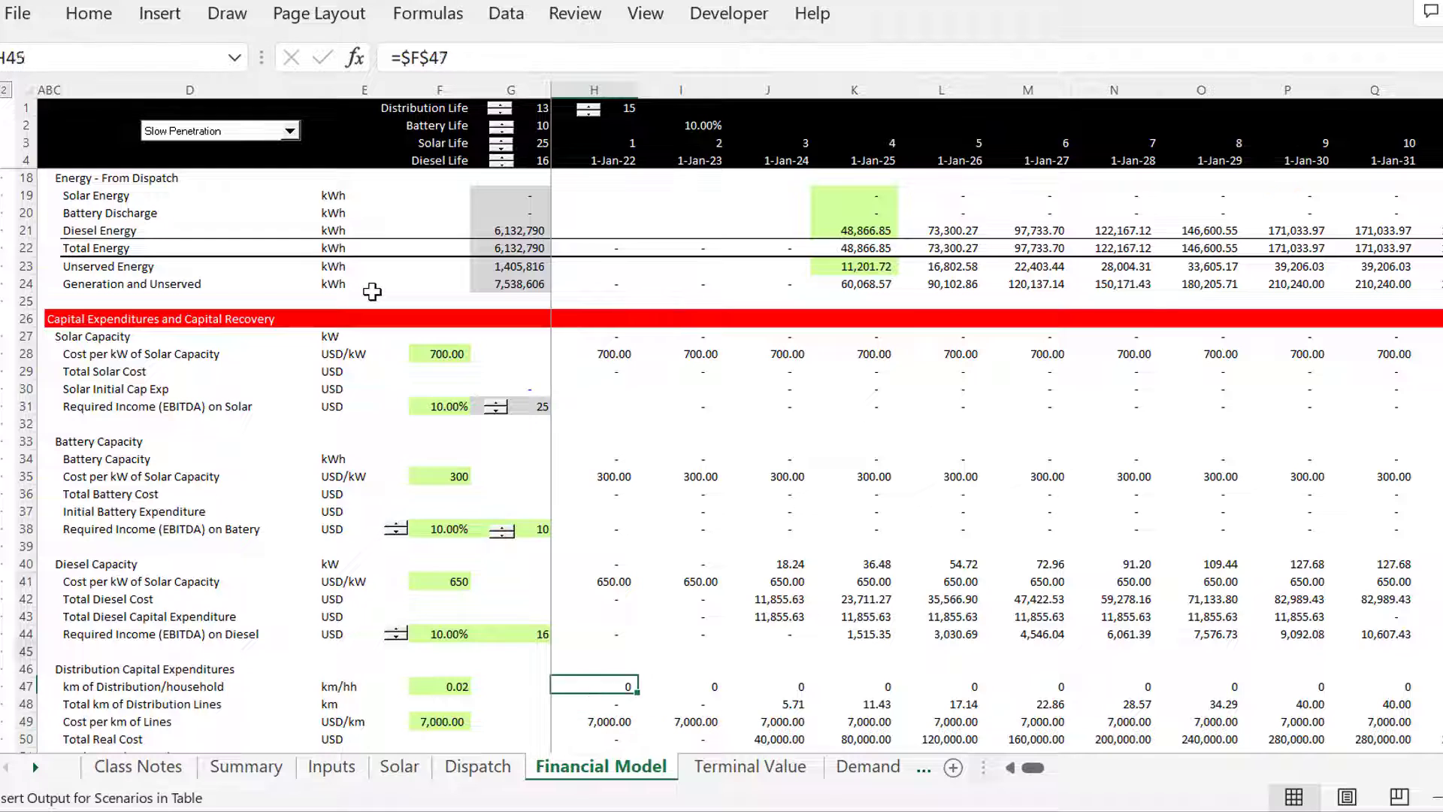
{"action": "key", "text": "Up"}
{"action": "key", "text": "Up"}
{"action": "key", "text": "Up"}
{"action": "key", "text": "Right"}
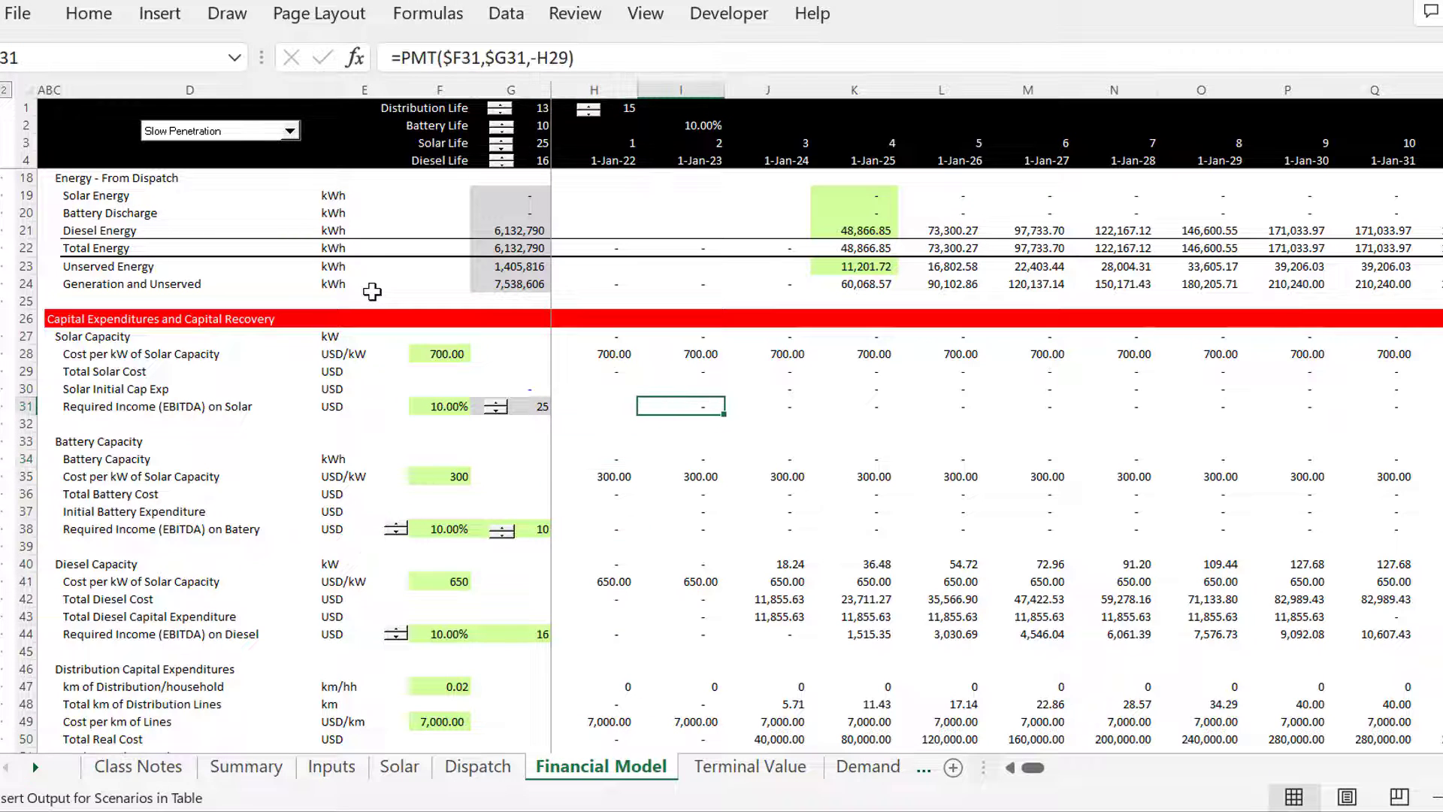
Recheck the Solar PMT formula, and inspect the PMT formula for Required Income (EBITDA) on Battery in the 1-Jan-23 column.
{"action": "key", "text": "F2"}
{"action": "key", "text": "Escape"}
{"action": "key", "text": "Down"}
{"action": "key", "text": "Down"}
{"action": "key", "text": "Down"}
{"action": "key", "text": "Down"}
{"action": "key", "text": "Down"}
{"action": "key", "text": "Down"}
{"action": "key", "text": "Down"}
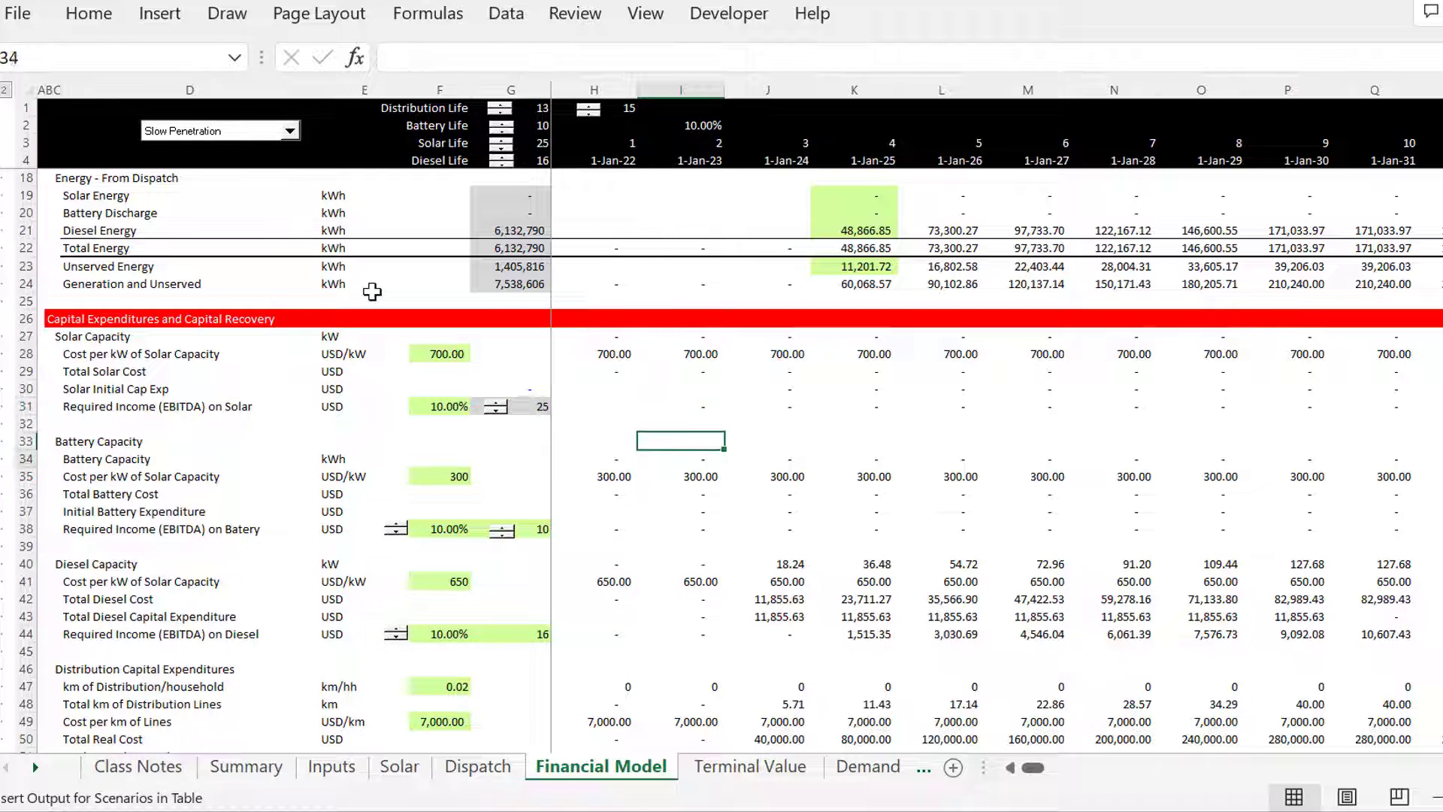
{"action": "key", "text": "F2"}
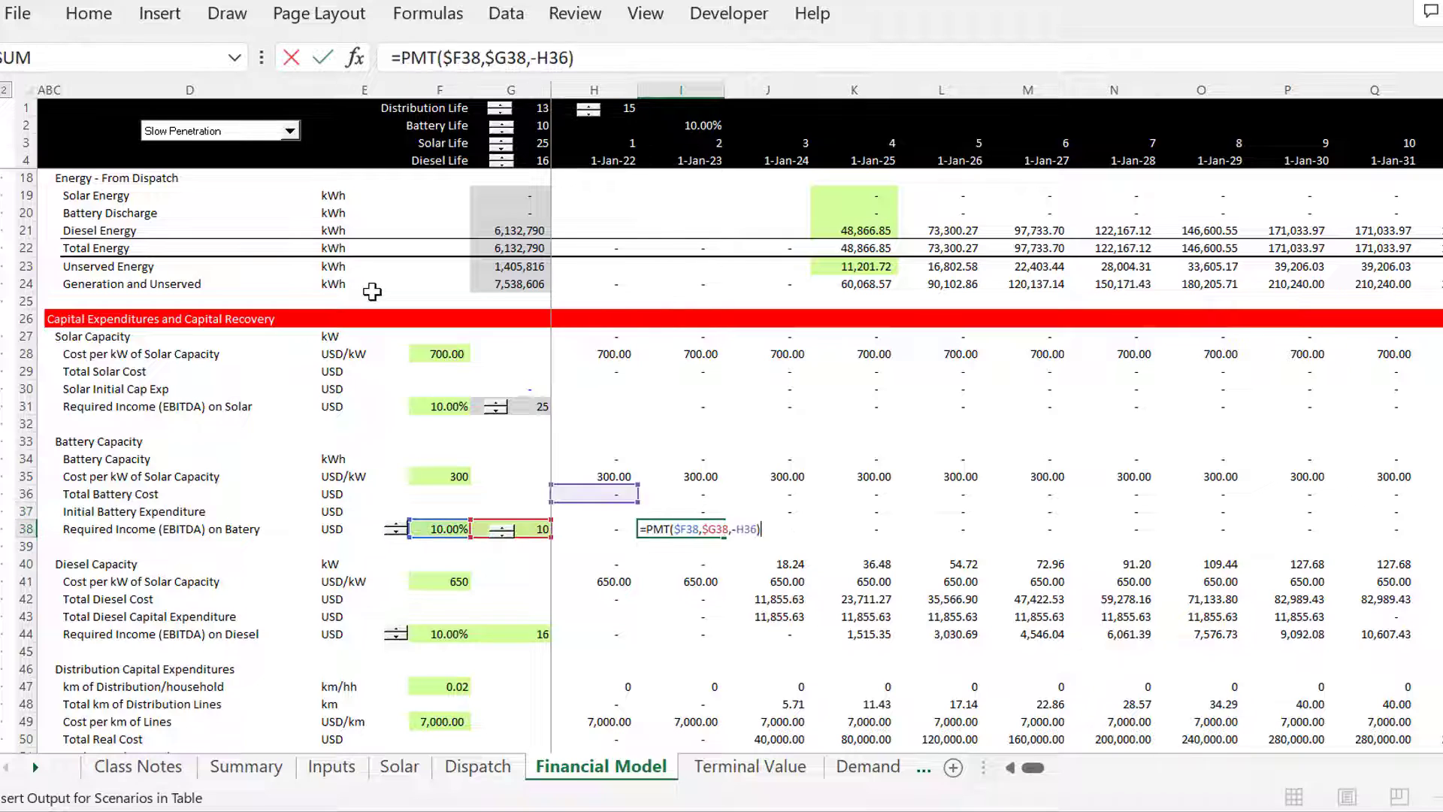
{"action": "key", "text": "Escape"}
Inspect the PMT formula for Required Income (EBITDA) on Battery in the 1-Jan-25 column.
{"action": "key", "text": "Right"}
{"action": "key", "text": "Right"}
{"action": "key", "text": "Right"}
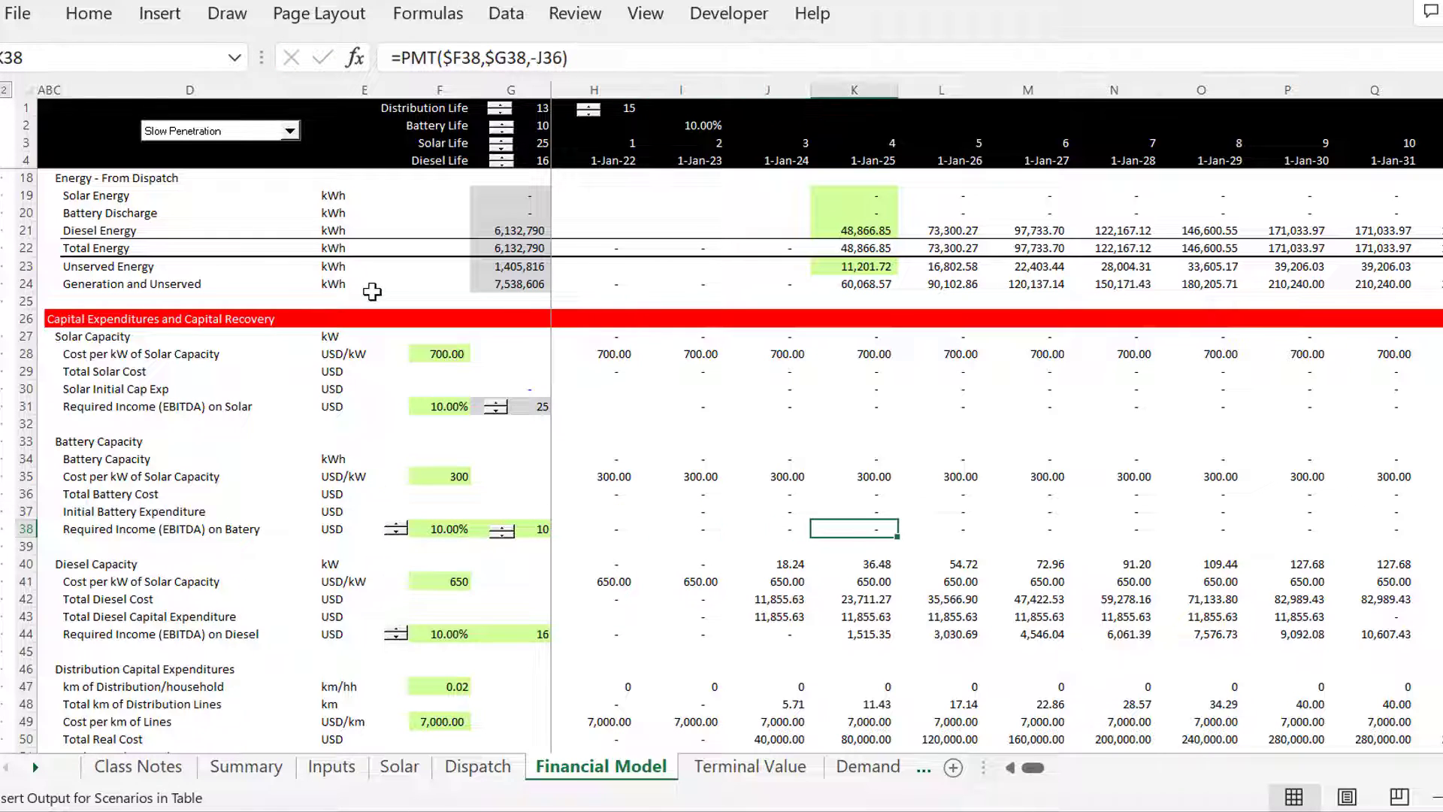
{"action": "key", "text": "F2"}
{"action": "key", "text": "Escape"}
{"action": "key", "text": "Down"}
{"action": "key", "text": "Down"}
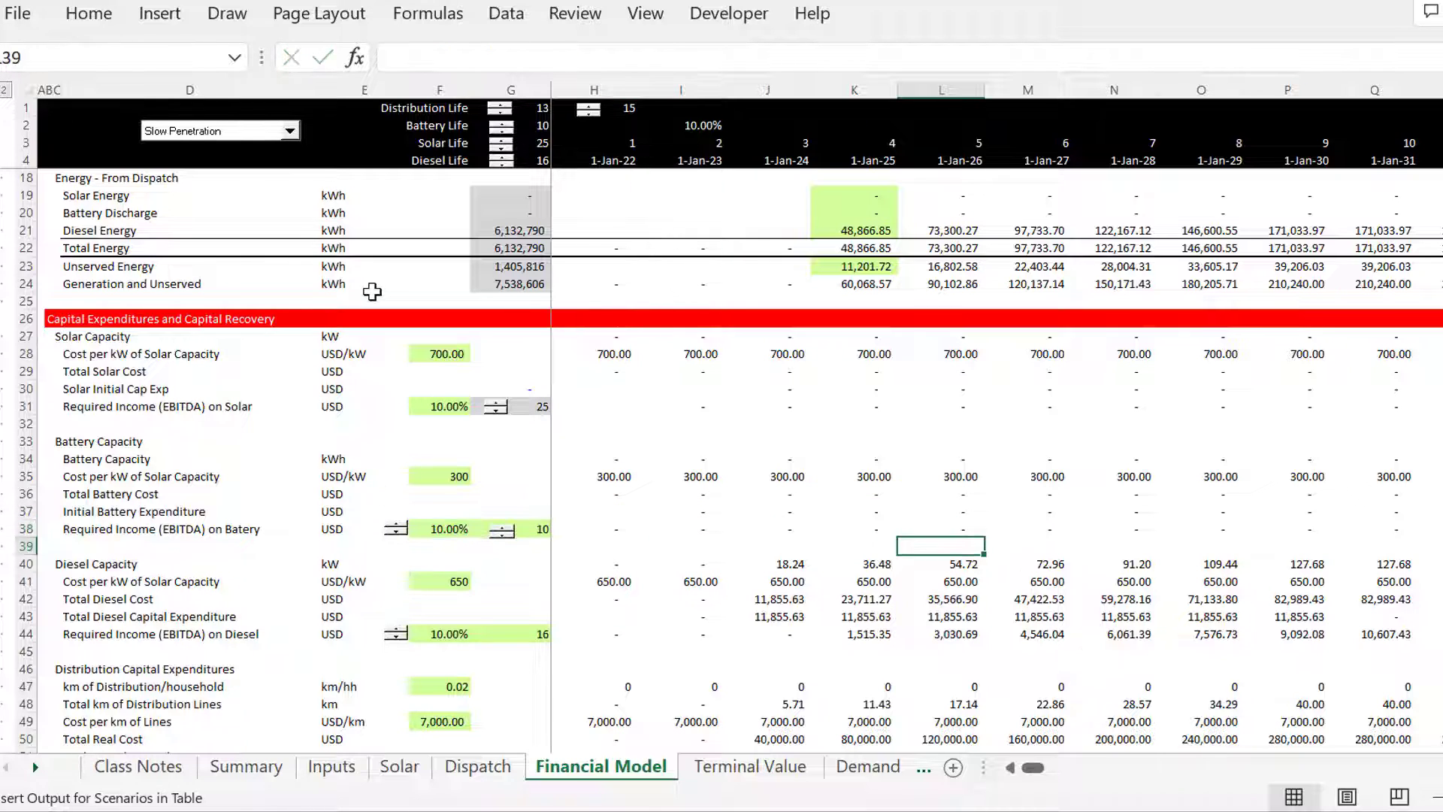
Inspect the PMT formula for Required Income (EBITDA) on Diesel in the 1-Jan-25 column.
{"action": "key", "text": "Left"}
{"action": "key", "text": "Left"}
{"action": "key", "text": "Down"}
{"action": "key", "text": "Down"}
{"action": "key", "text": "Down"}
{"action": "key", "text": "Down"}
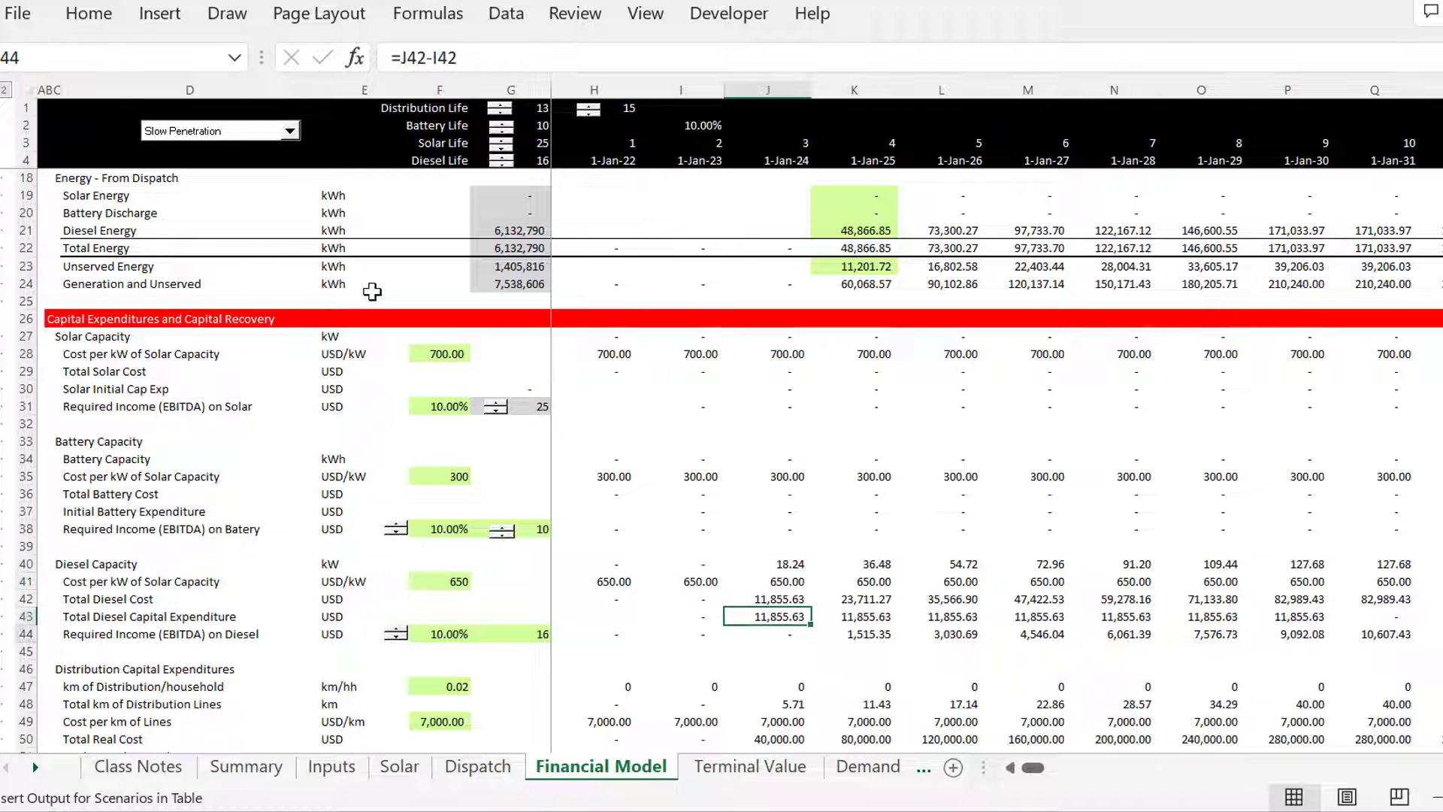
{"action": "key", "text": "Right"}
{"action": "key", "text": "F2"}
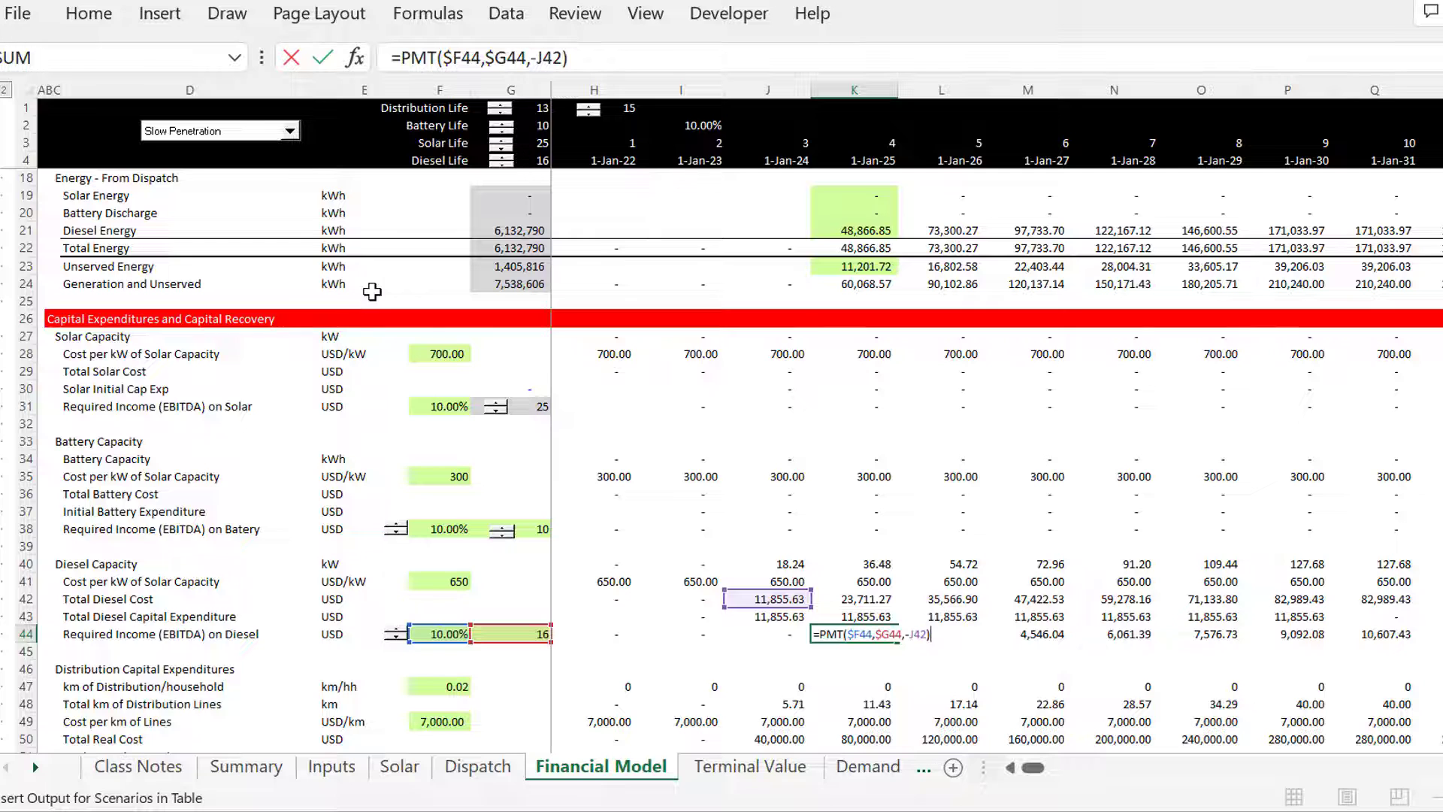
{"action": "key", "text": "Escape"}
Look through the distribution and meter expenditure rows, and inspect the PMT formula for Required Income (EBITDA) on Distribution for 1-Jan-25.
{"action": "key", "text": "Down"}
{"action": "key", "text": "Down"}
{"action": "key", "text": "Down"}
{"action": "key", "text": "Down"}
{"action": "key", "text": "Down"}
{"action": "key", "text": "Down"}
{"action": "key", "text": "Down"}
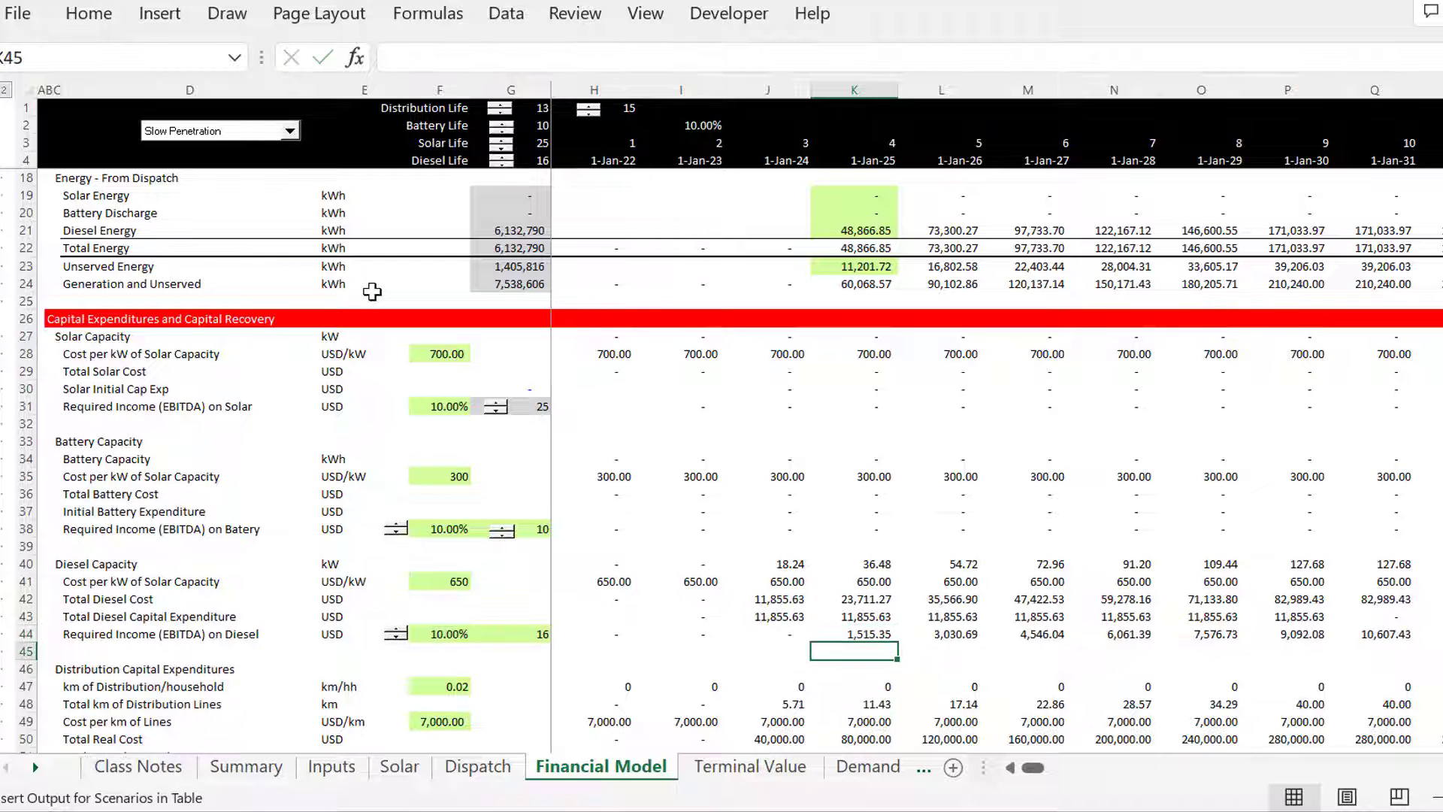
{"action": "key", "text": "Down"}
{"action": "key", "text": "Down"}
{"action": "key", "text": "Down"}
{"action": "key", "text": "Down"}
{"action": "key", "text": "Down"}
{"action": "key", "text": "Down"}
{"action": "key", "text": "Down"}
{"action": "key", "text": "Down"}
{"action": "key", "text": "Down"}
{"action": "key", "text": "Up"}
{"action": "key", "text": "Up"}
{"action": "key", "text": "Up"}
{"action": "key", "text": "Up"}
{"action": "key", "text": "Up"}
{"action": "key", "text": "Up"}
{"action": "key", "text": "Up"}
{"action": "key", "text": "Up"}
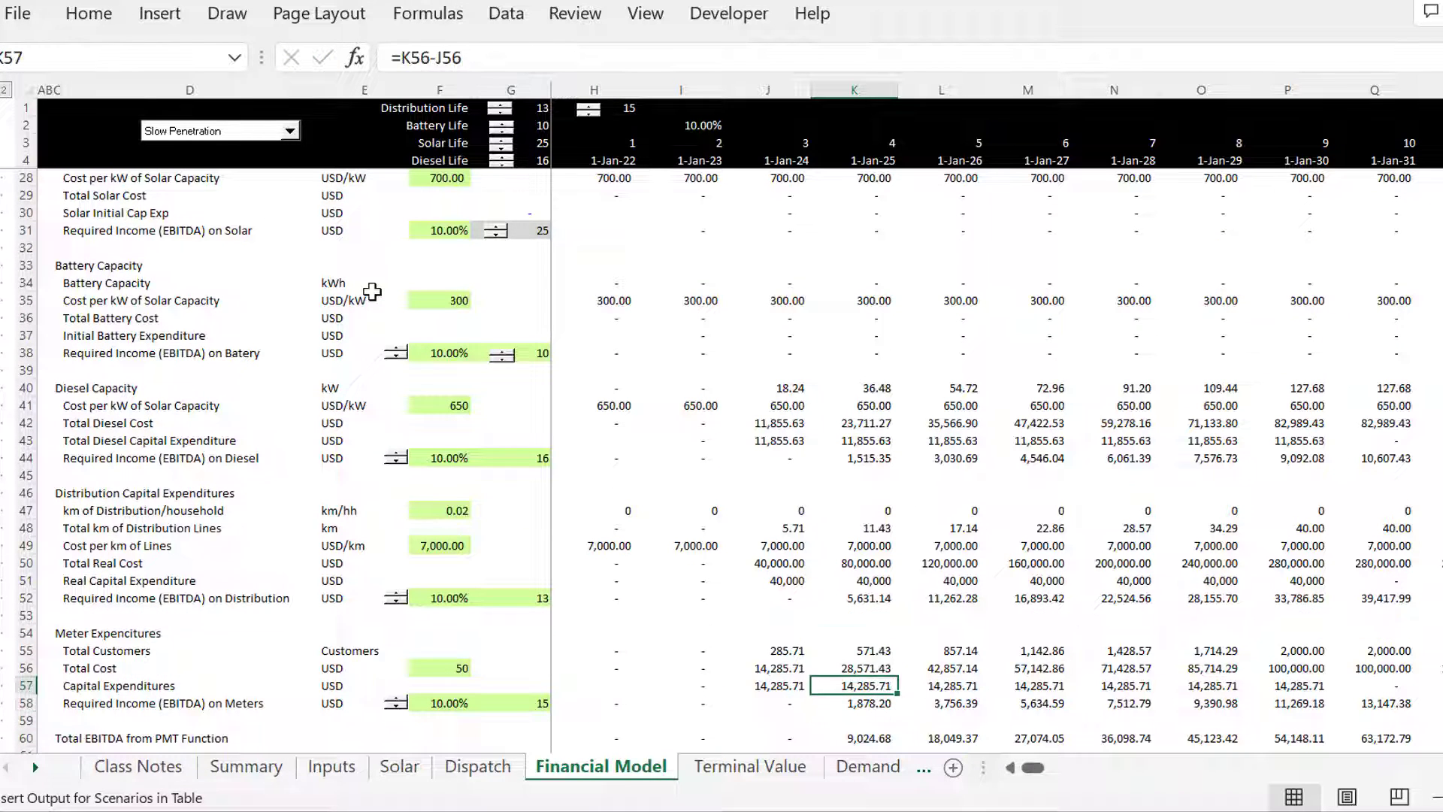
{"action": "key", "text": "F2"}
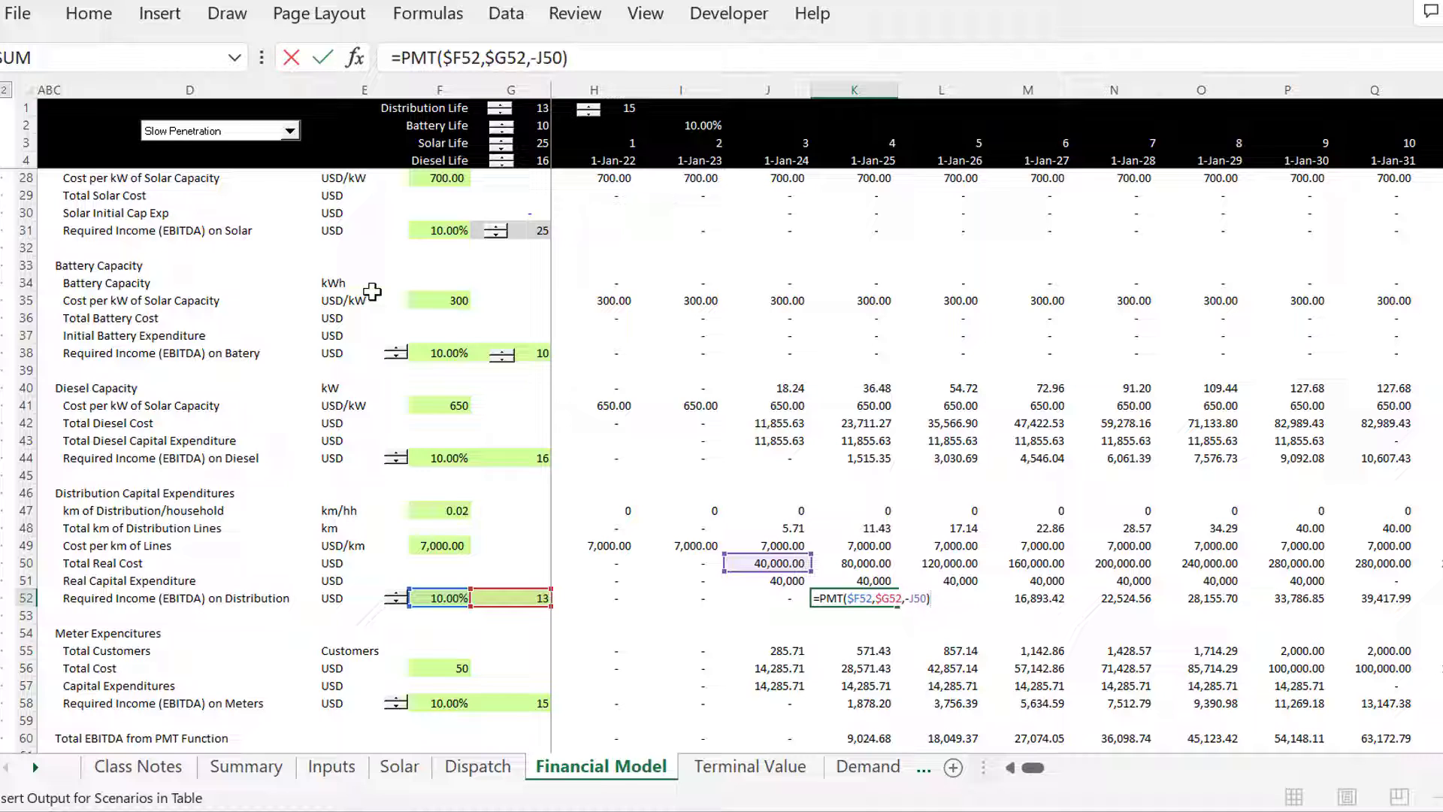
{"action": "key", "text": "Escape"}
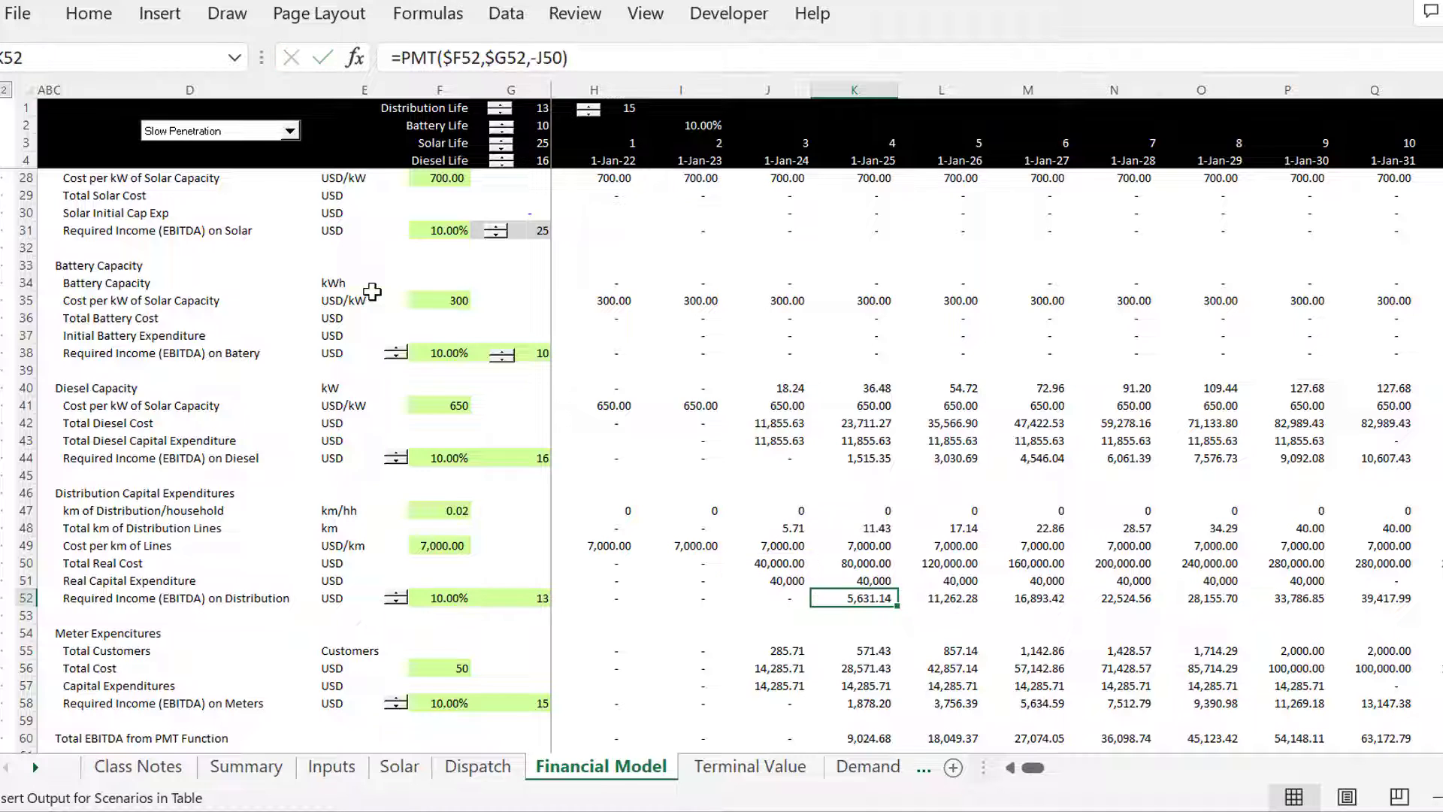
View the formula for Required Income (EBITDA) on Meters in the 1-Jan-25 column.
{"action": "key", "text": "Down"}
{"action": "key", "text": "Down"}
{"action": "key", "text": "Down"}
{"action": "key", "text": "Down"}
{"action": "key", "text": "Down"}
{"action": "key", "text": "Down"}
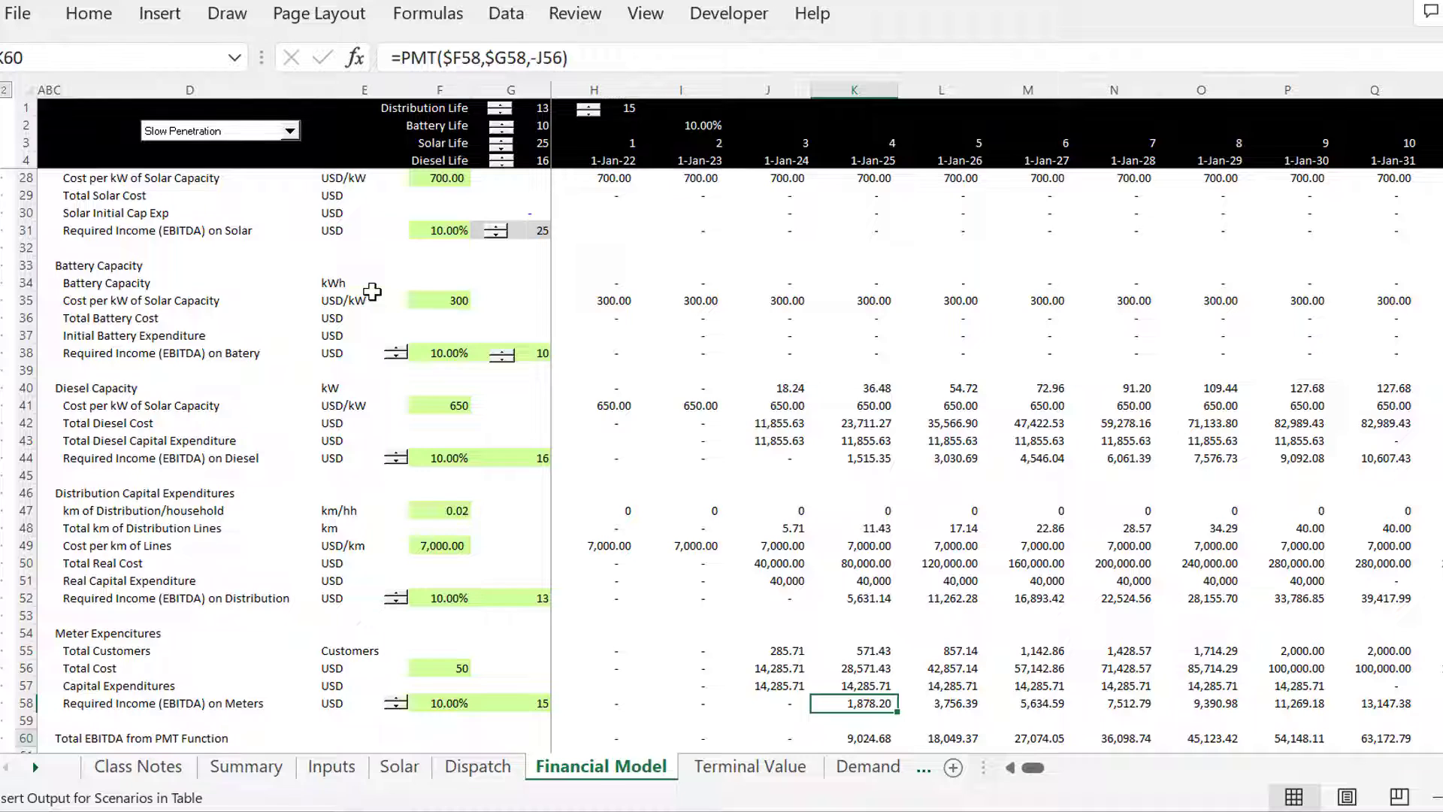
Look ahead into the Workings section, and return to the Total EBITDA from PMT Function formula for 1-Jan-25.
{"action": "key", "text": "Down"}
{"action": "key", "text": "Down"}
{"action": "key", "text": "Down"}
{"action": "key", "text": "Down"}
{"action": "key", "text": "Down"}
{"action": "key", "text": "Down"}
{"action": "key", "text": "Down"}
{"action": "key", "text": "Down"}
{"action": "key", "text": "Down"}
{"action": "key", "text": "Down"}
{"action": "key", "text": "Down"}
{"action": "key", "text": "Down"}
{"action": "key", "text": "Down"}
{"action": "key", "text": "Down"}
{"action": "key", "text": "Down"}
{"action": "key", "text": "Down"}
{"action": "key", "text": "Down"}
{"action": "key", "text": "Down"}
{"action": "key", "text": "Down"}
{"action": "key", "text": "Down"}
{"action": "key", "text": "Up"}
{"action": "key", "text": "Up"}
{"action": "key", "text": "Up"}
{"action": "key", "text": "Up"}
{"action": "key", "text": "Up"}
{"action": "key", "text": "Up"}
{"action": "key", "text": "Up"}
{"action": "key", "text": "Up"}
{"action": "key", "text": "Up"}
{"action": "key", "text": "Up"}
{"action": "key", "text": "Up"}
{"action": "key", "text": "Up"}
{"action": "key", "text": "Up"}
{"action": "key", "text": "Up"}
{"action": "key", "text": "Up"}
{"action": "key", "text": "Up"}
{"action": "key", "text": "Up"}
{"action": "key", "text": "Up"}
{"action": "key", "text": "Up"}
{"action": "key", "text": "Up"}
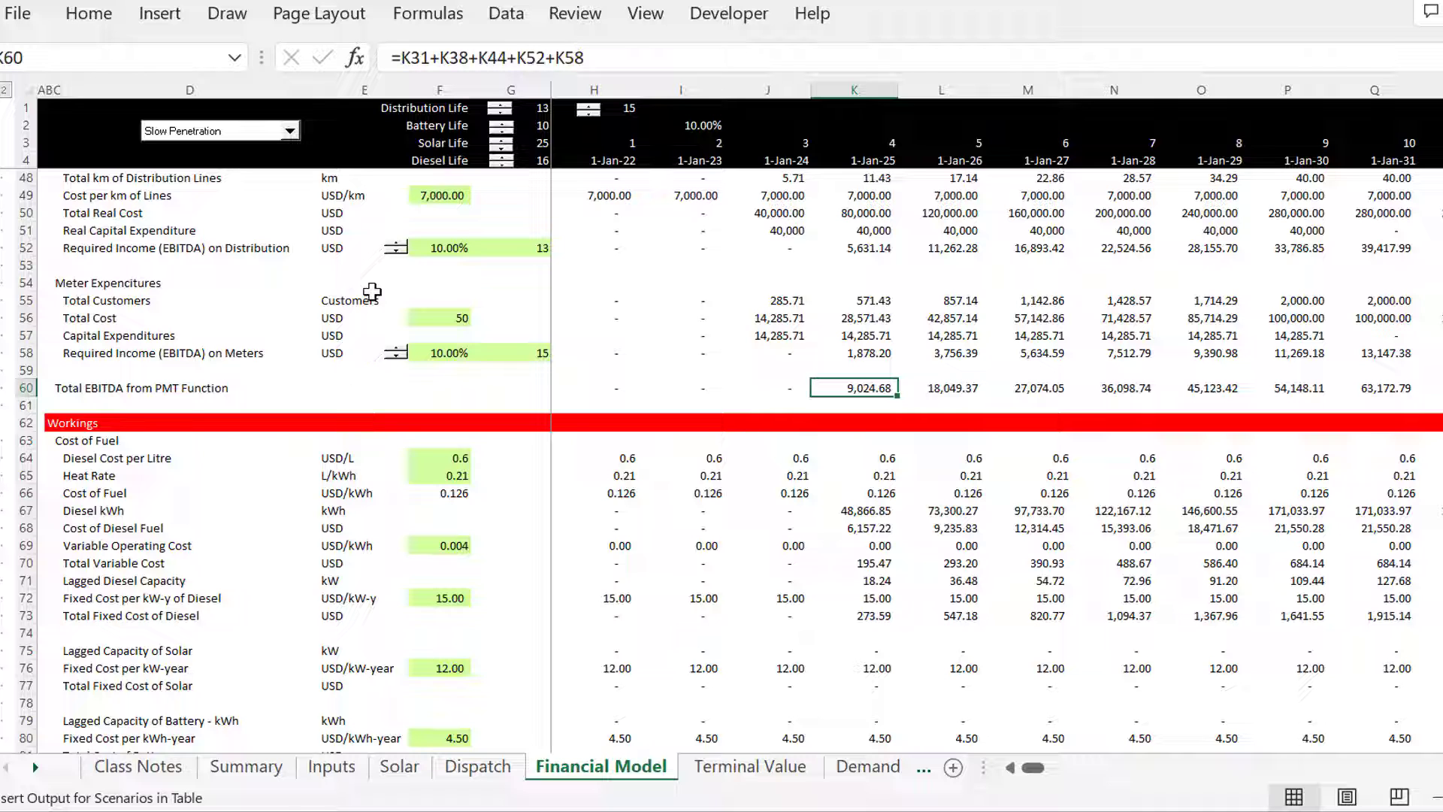
Review the Workings rows for 1-Jan-25, from the fuel and fixed costs down to the start of the Cash Flow section.
{"action": "key", "text": "Down"}
{"action": "key", "text": "Down"}
{"action": "key", "text": "Down"}
{"action": "key", "text": "Down"}
{"action": "key", "text": "Down"}
{"action": "key", "text": "Down"}
{"action": "key", "text": "Down"}
{"action": "key", "text": "Down"}
{"action": "key", "text": "Down"}
{"action": "key", "text": "Down"}
{"action": "key", "text": "Down"}
{"action": "key", "text": "Down"}
{"action": "key", "text": "Down"}
{"action": "key", "text": "Down"}
{"action": "key", "text": "Down"}
{"action": "key", "text": "Down"}
{"action": "key", "text": "Down"}
{"action": "key", "text": "Down"}
{"action": "key", "text": "Down"}
{"action": "key", "text": "Down"}
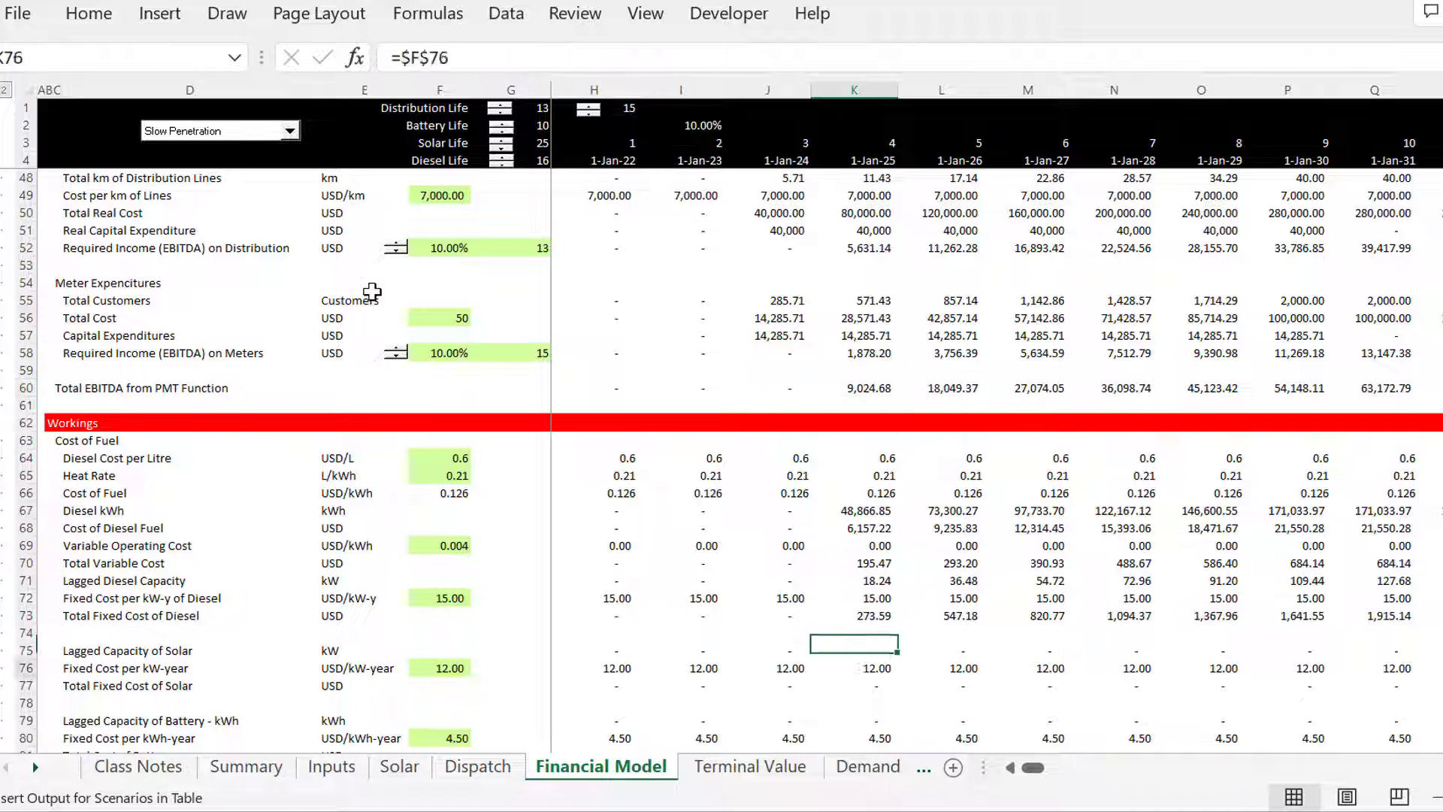
{"action": "key", "text": "Down"}
{"action": "key", "text": "Down"}
{"action": "key", "text": "Down"}
{"action": "key", "text": "Down"}
{"action": "key", "text": "Down"}
{"action": "key", "text": "Down"}
{"action": "key", "text": "Down"}
{"action": "key", "text": "Down"}
{"action": "key", "text": "Down"}
{"action": "key", "text": "Down"}
{"action": "key", "text": "Down"}
{"action": "key", "text": "Down"}
Go back up through the Workings rows and examine the Cost of Diesel Fuel and Cost of Fuel formulas for 1-Jan-25.
{"action": "key", "text": "Up"}
{"action": "key", "text": "Up"}
{"action": "key", "text": "Up"}
{"action": "key", "text": "Up"}
{"action": "key", "text": "Up"}
{"action": "key", "text": "Up"}
{"action": "key", "text": "Up"}
{"action": "key", "text": "Up"}
{"action": "key", "text": "Up"}
{"action": "key", "text": "Up"}
{"action": "key", "text": "Up"}
{"action": "key", "text": "Up"}
{"action": "key", "text": "Up"}
{"action": "key", "text": "Up"}
{"action": "key", "text": "Up"}
{"action": "key", "text": "Up"}
{"action": "key", "text": "Up"}
{"action": "key", "text": "Up"}
{"action": "key", "text": "Up"}
{"action": "key", "text": "Up"}
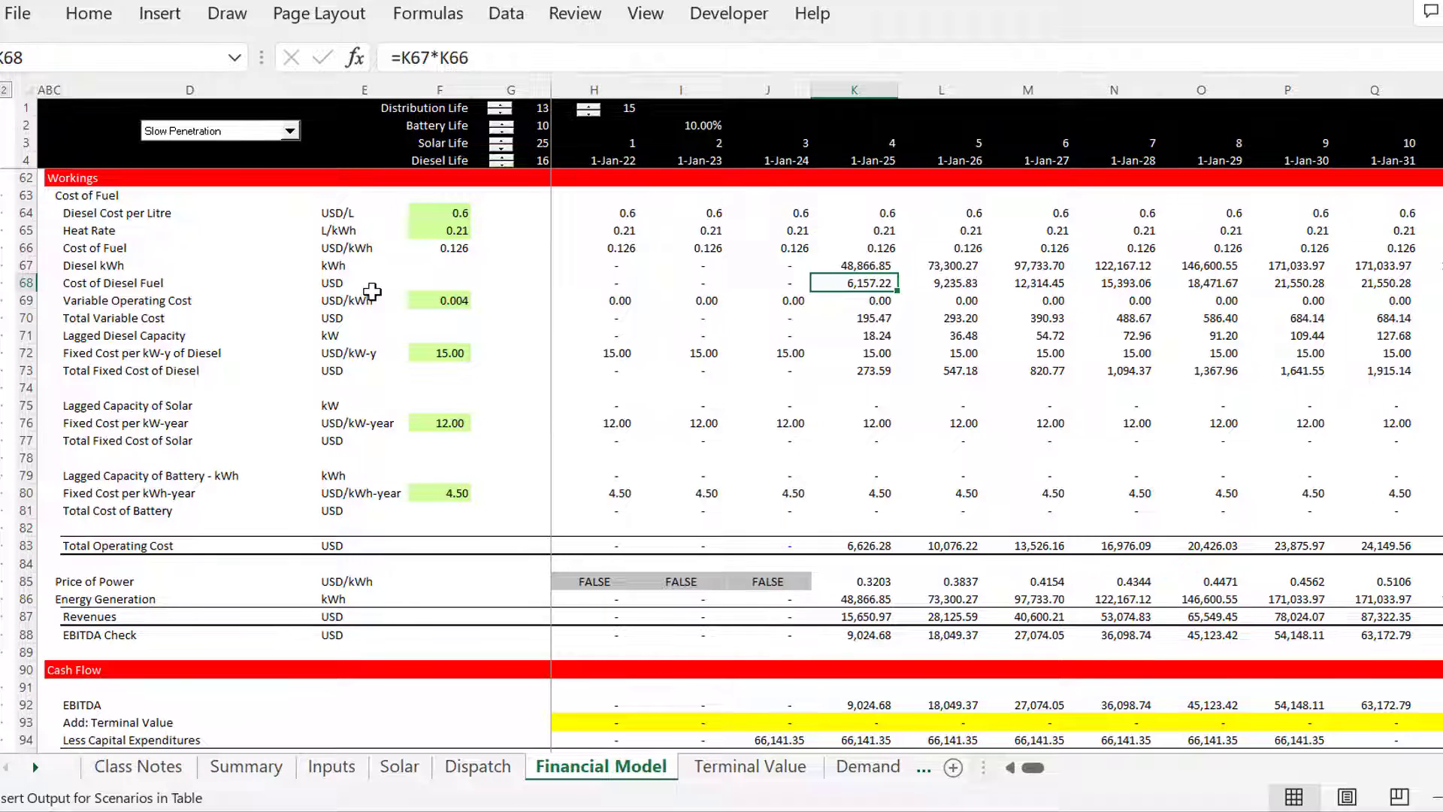
{"action": "key", "text": "Up"}
{"action": "key", "text": "Up"}
{"action": "key", "text": "Up"}
{"action": "key", "text": "Down"}
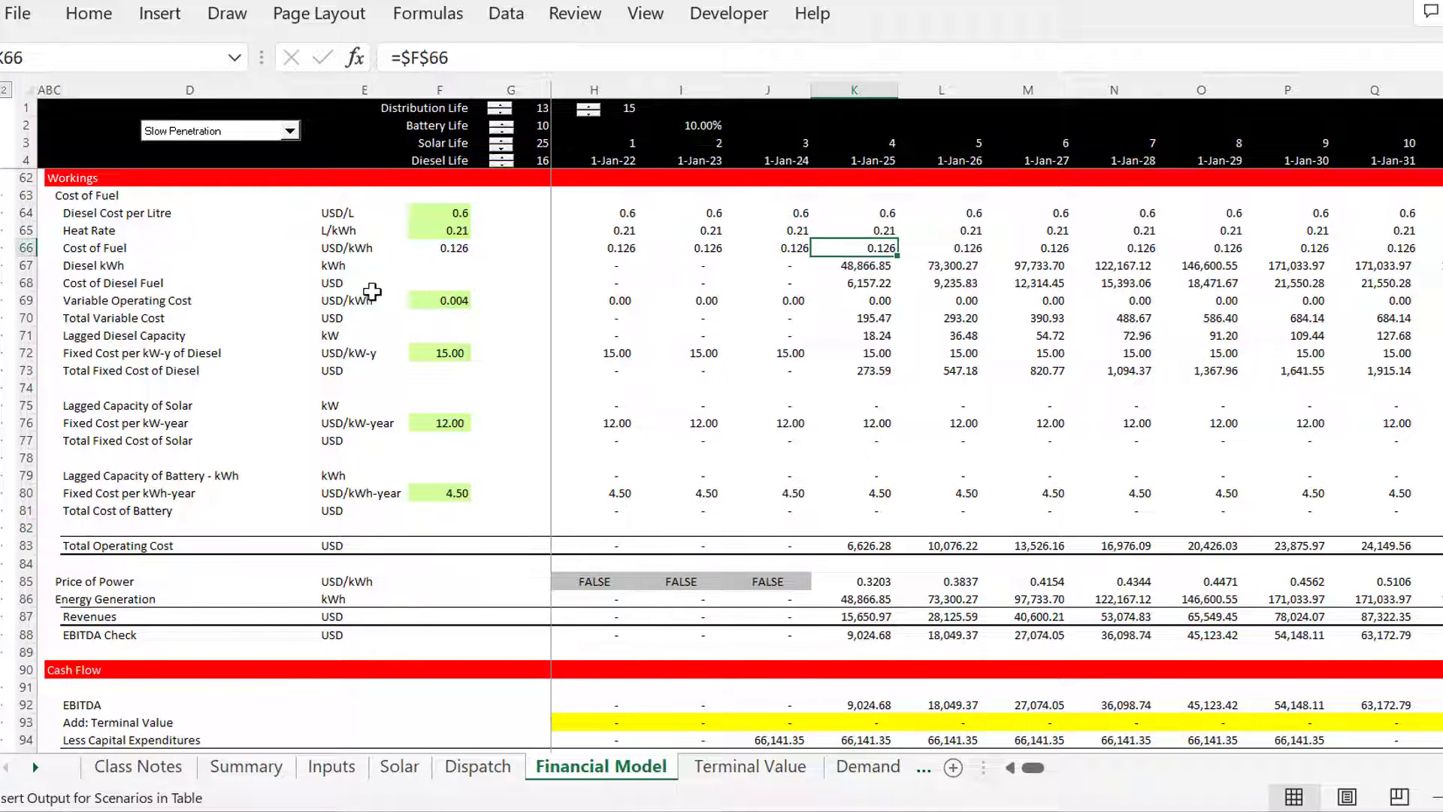
Review the 1-Jan-25 column from the Workings section through Cash Flow and Capital Balance down to the Price per kWh row.
{"action": "key", "text": "Down"}
{"action": "key", "text": "Down"}
{"action": "key", "text": "Down"}
{"action": "key", "text": "Down"}
{"action": "key", "text": "Down"}
{"action": "key", "text": "Down"}
{"action": "key", "text": "Down"}
{"action": "key", "text": "Down"}
{"action": "key", "text": "Down"}
{"action": "key", "text": "Down"}
{"action": "key", "text": "Down"}
{"action": "key", "text": "Down"}
{"action": "key", "text": "Down"}
{"action": "key", "text": "Down"}
{"action": "key", "text": "Down"}
{"action": "key", "text": "Down"}
{"action": "key", "text": "Down"}
{"action": "key", "text": "Down"}
{"action": "key", "text": "Down"}
{"action": "key", "text": "Down"}
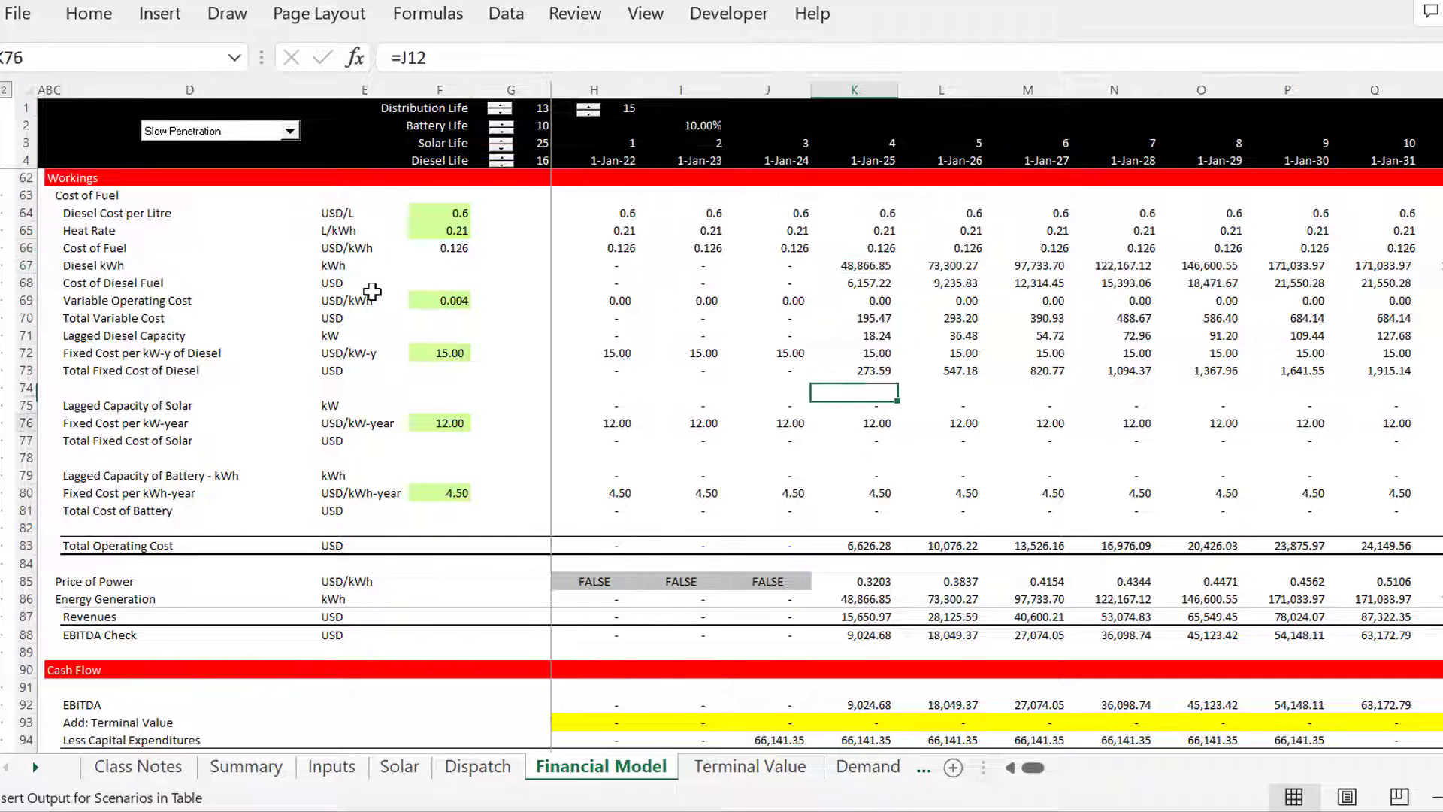
{"action": "key", "text": "Down"}
{"action": "key", "text": "Down"}
{"action": "key", "text": "Down"}
{"action": "key", "text": "Down"}
{"action": "key", "text": "Down"}
{"action": "key", "text": "Down"}
{"action": "key", "text": "Down"}
{"action": "key", "text": "Down"}
{"action": "key", "text": "Down"}
{"action": "key", "text": "Down"}
{"action": "key", "text": "Down"}
{"action": "key", "text": "Down"}
{"action": "key", "text": "Down"}
{"action": "key", "text": "Down"}
{"action": "key", "text": "Down"}
{"action": "key", "text": "Down"}
{"action": "key", "text": "Down"}
{"action": "key", "text": "Down"}
{"action": "key", "text": "Down"}
{"action": "key", "text": "Down"}
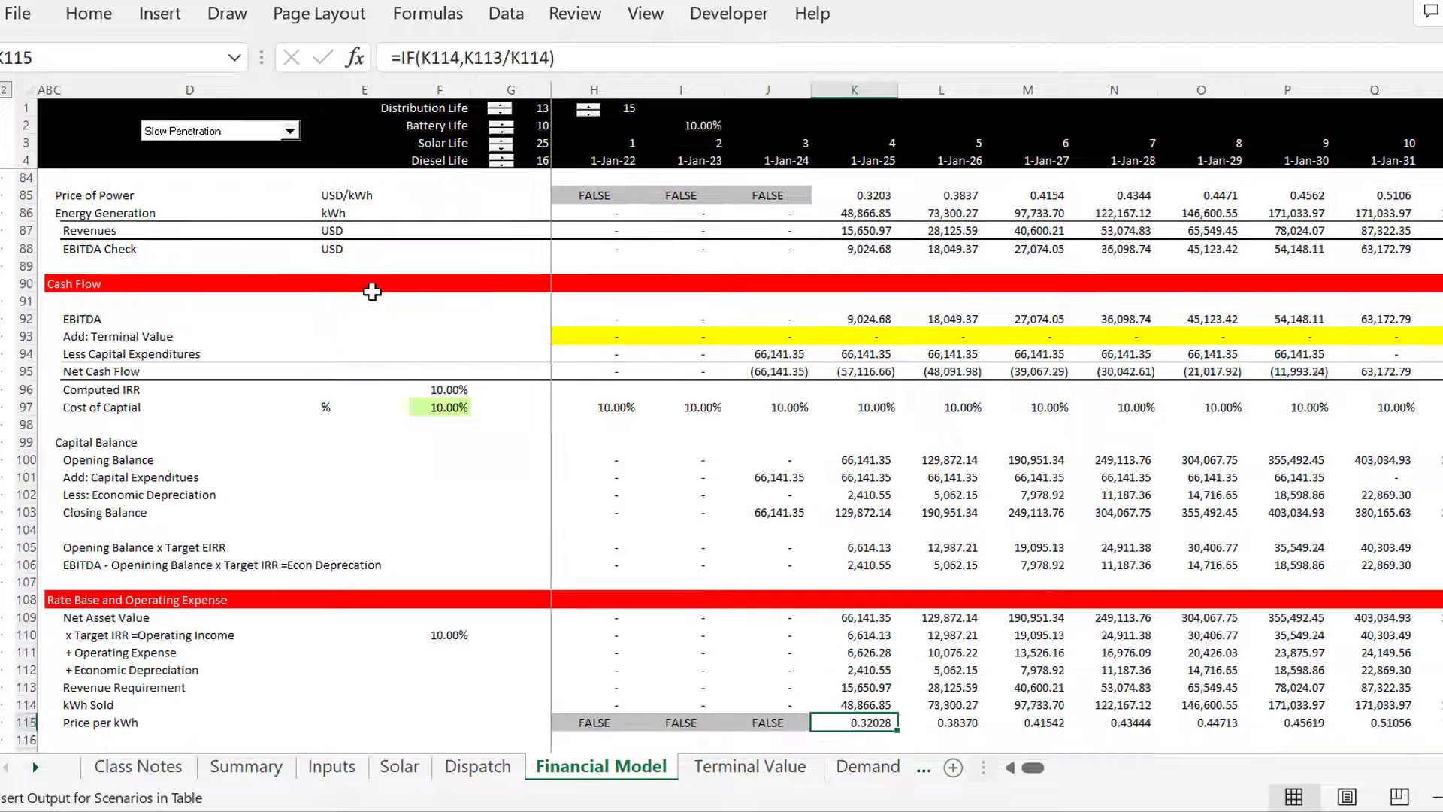
Go back up to the Cash Flow section and view the Less Capital Expenditures formula for 1-Jan-25.
{"action": "key", "text": "Up"}
{"action": "key", "text": "Up"}
{"action": "key", "text": "Up"}
{"action": "key", "text": "Up"}
{"action": "key", "text": "Up"}
{"action": "key", "text": "Up"}
{"action": "key", "text": "Up"}
{"action": "key", "text": "Up"}
{"action": "key", "text": "Up"}
{"action": "key", "text": "Up"}
{"action": "key", "text": "Up"}
{"action": "key", "text": "Up"}
{"action": "key", "text": "Up"}
{"action": "key", "text": "Up"}
{"action": "key", "text": "Up"}
{"action": "key", "text": "Up"}
{"action": "key", "text": "Up"}
{"action": "key", "text": "Up"}
{"action": "key", "text": "Up"}
{"action": "key", "text": "Up"}
{"action": "key", "text": "Up"}
{"action": "key", "text": "Up"}
{"action": "key", "text": "Up"}
{"action": "key", "text": "Up"}
{"action": "key", "text": "Up"}
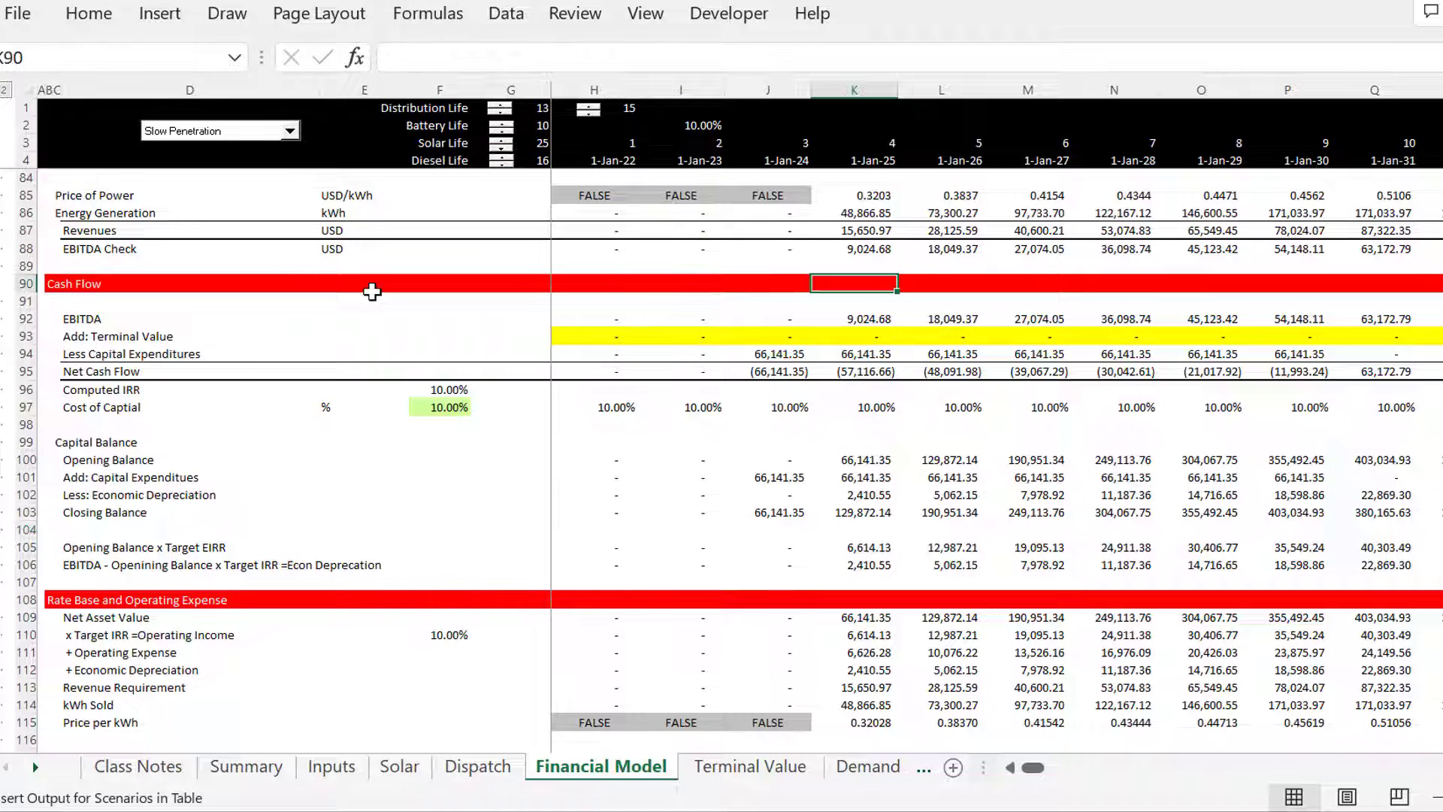
{"action": "key", "text": "Down"}
{"action": "key", "text": "Down"}
{"action": "key", "text": "Down"}
{"action": "key", "text": "Down"}
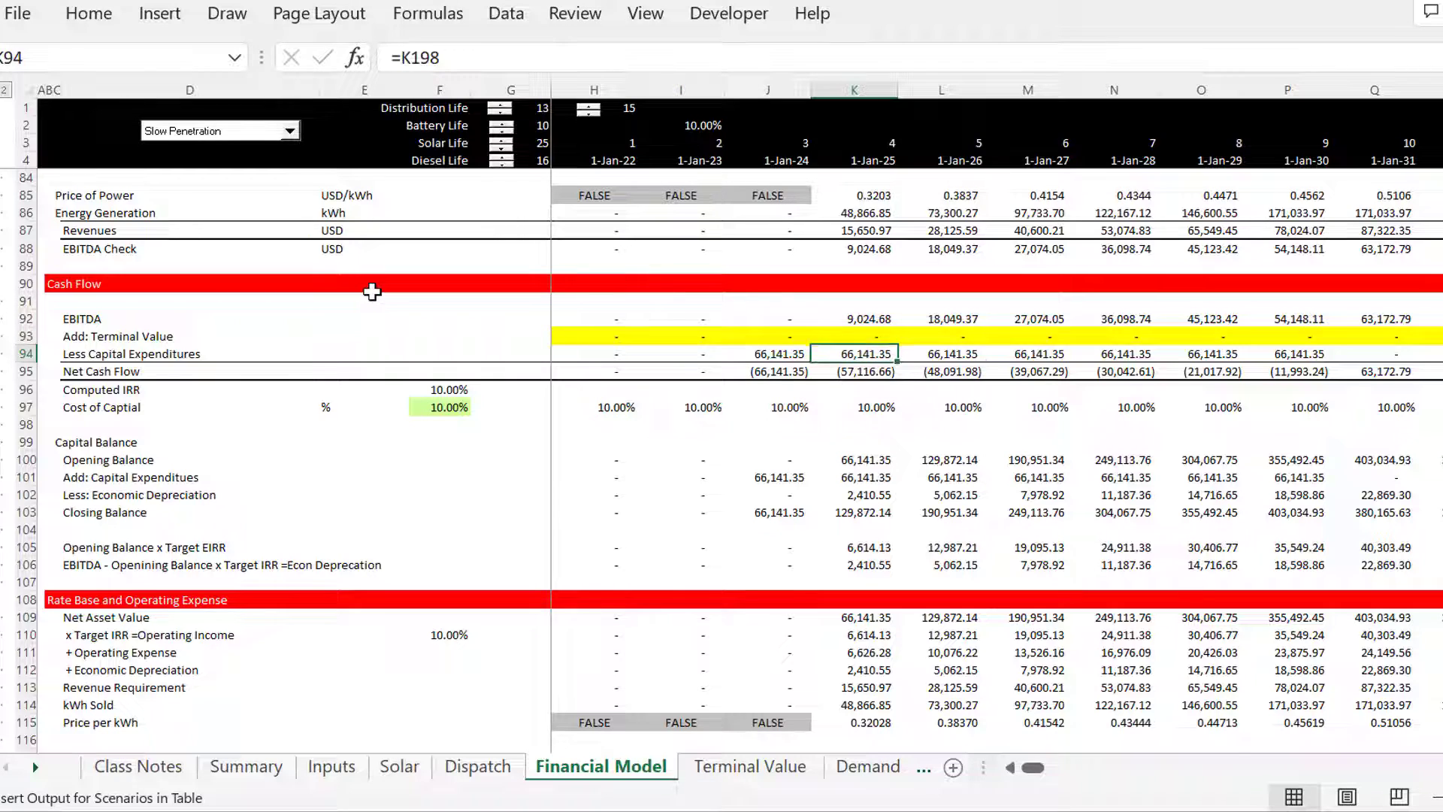
Follow the Less Capital Expenditures row across the timeline to the final model year, 1-Jan-62.
{"action": "key", "text": "Right"}
{"action": "key", "text": "Right"}
{"action": "key", "text": "Right"}
{"action": "key", "text": "Right"}
{"action": "key", "text": "Right"}
{"action": "key", "text": "Right"}
{"action": "key", "text": "Right"}
{"action": "key", "text": "Right"}
{"action": "key", "text": "Right"}
{"action": "key", "text": "Right"}
{"action": "key", "text": "Right"}
{"action": "key", "text": "Right"}
{"action": "key", "text": "Right"}
{"action": "key", "text": "Right"}
{"action": "key", "text": "Right"}
{"action": "key", "text": "Right"}
{"action": "key", "text": "Right"}
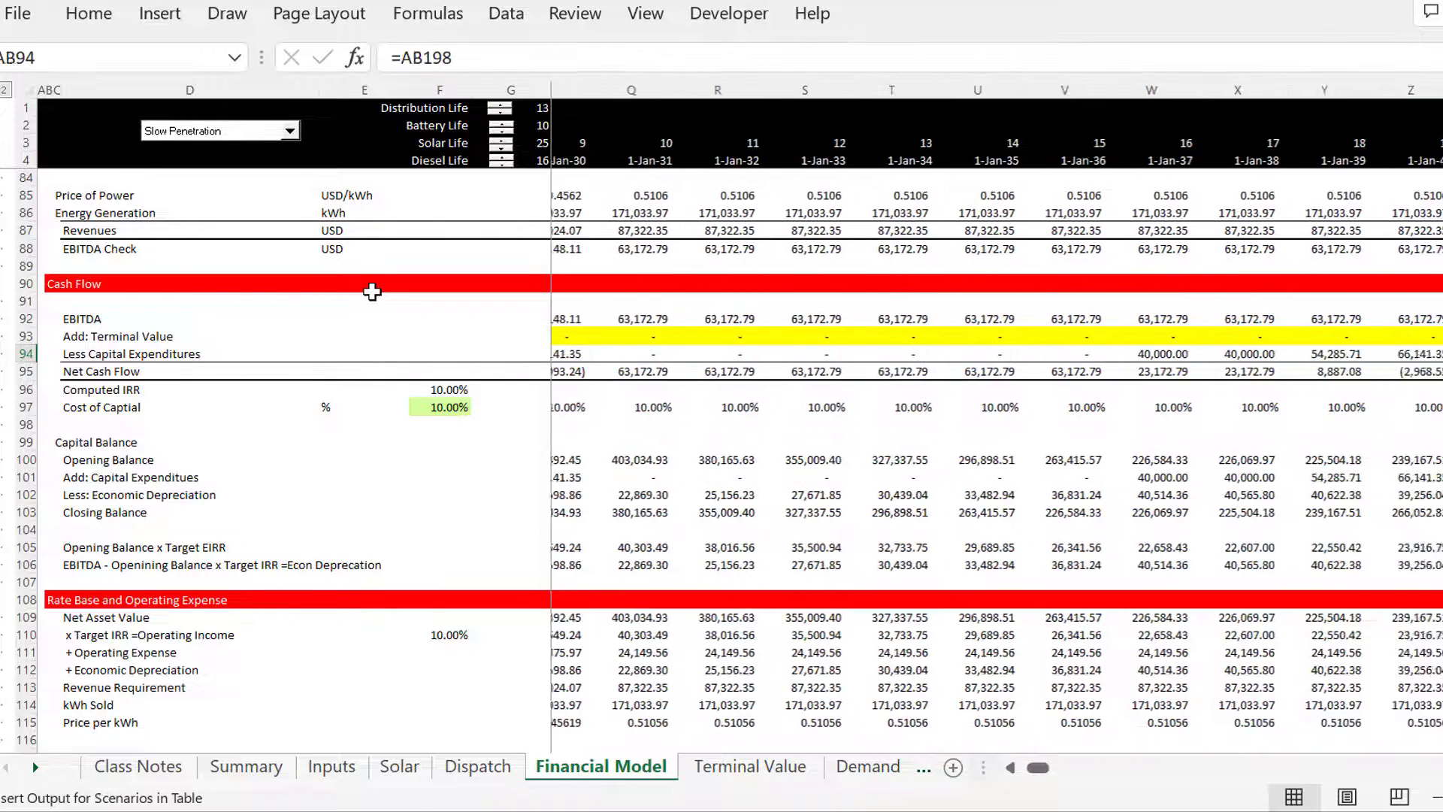
{"action": "key", "text": "Right"}
{"action": "key", "text": "Right"}
{"action": "key", "text": "Right"}
{"action": "key", "text": "Right"}
{"action": "key", "text": "Right"}
{"action": "key", "text": "Right"}
{"action": "key", "text": "Right"}
{"action": "key", "text": "Right"}
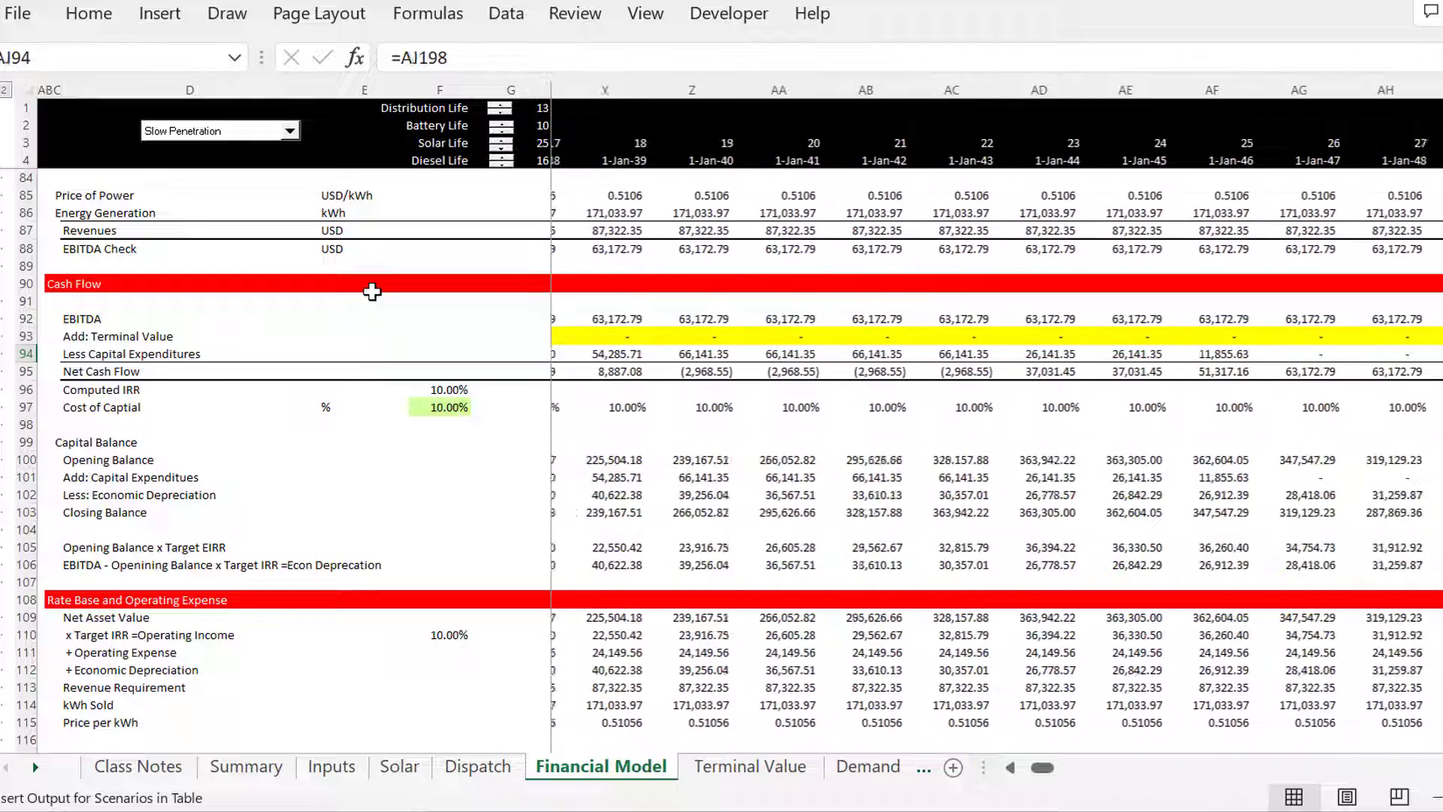
{"action": "key", "text": "Right"}
{"action": "key", "text": "Right"}
{"action": "key", "text": "Right"}
{"action": "key", "text": "Right"}
{"action": "key", "text": "Right"}
{"action": "key", "text": "Right"}
{"action": "key", "text": "Right"}
{"action": "key", "text": "Right"}
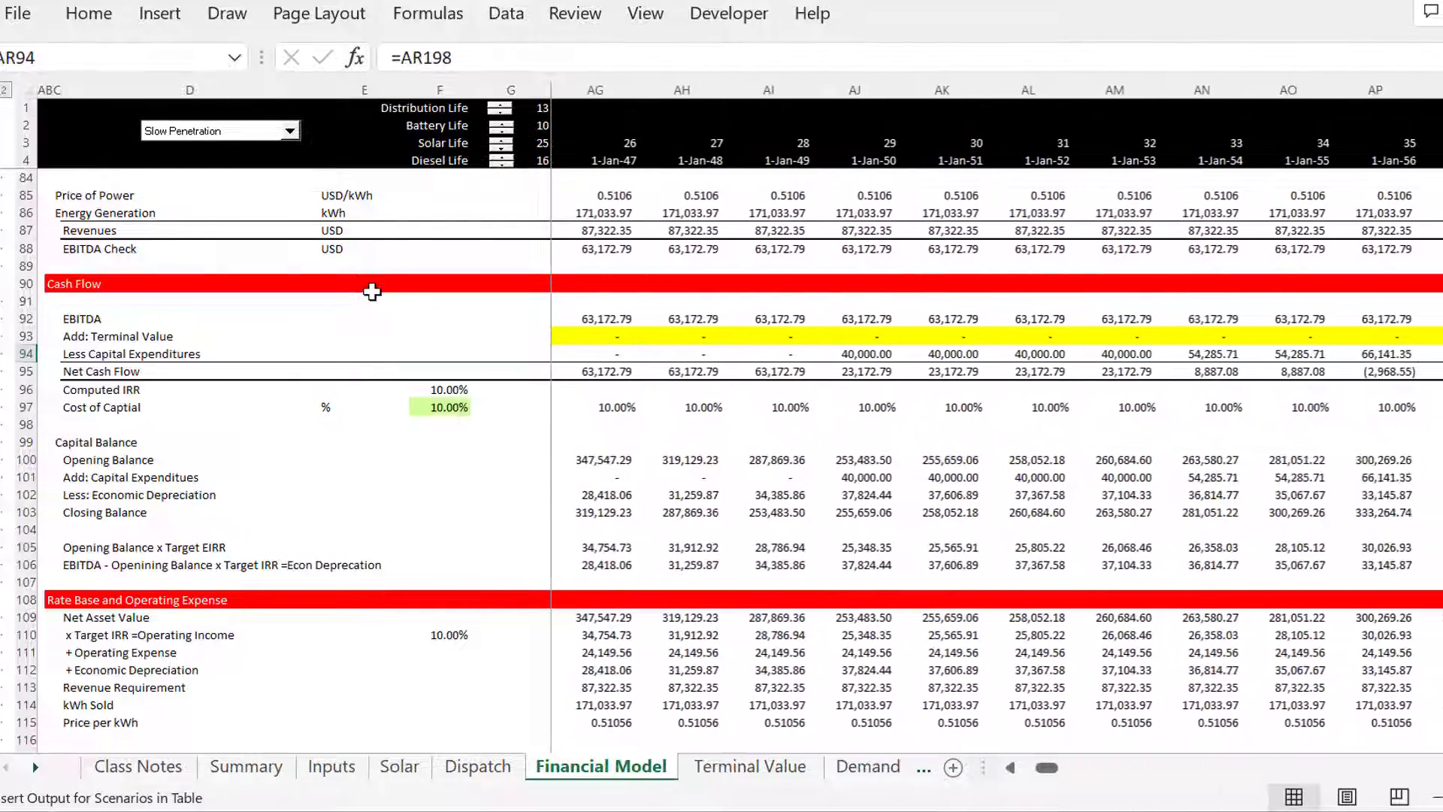
{"action": "key", "text": "Right"}
{"action": "key", "text": "Right"}
{"action": "key", "text": "Right"}
{"action": "key", "text": "Right"}
{"action": "key", "text": "Right"}
{"action": "key", "text": "Right"}
{"action": "key", "text": "Right"}
{"action": "key", "text": "Right"}
{"action": "key", "text": "Right"}
{"action": "key", "text": "Right"}
{"action": "key", "text": "Right"}
{"action": "key", "text": "Right"}
{"action": "key", "text": "Right"}
{"action": "key", "text": "Right"}
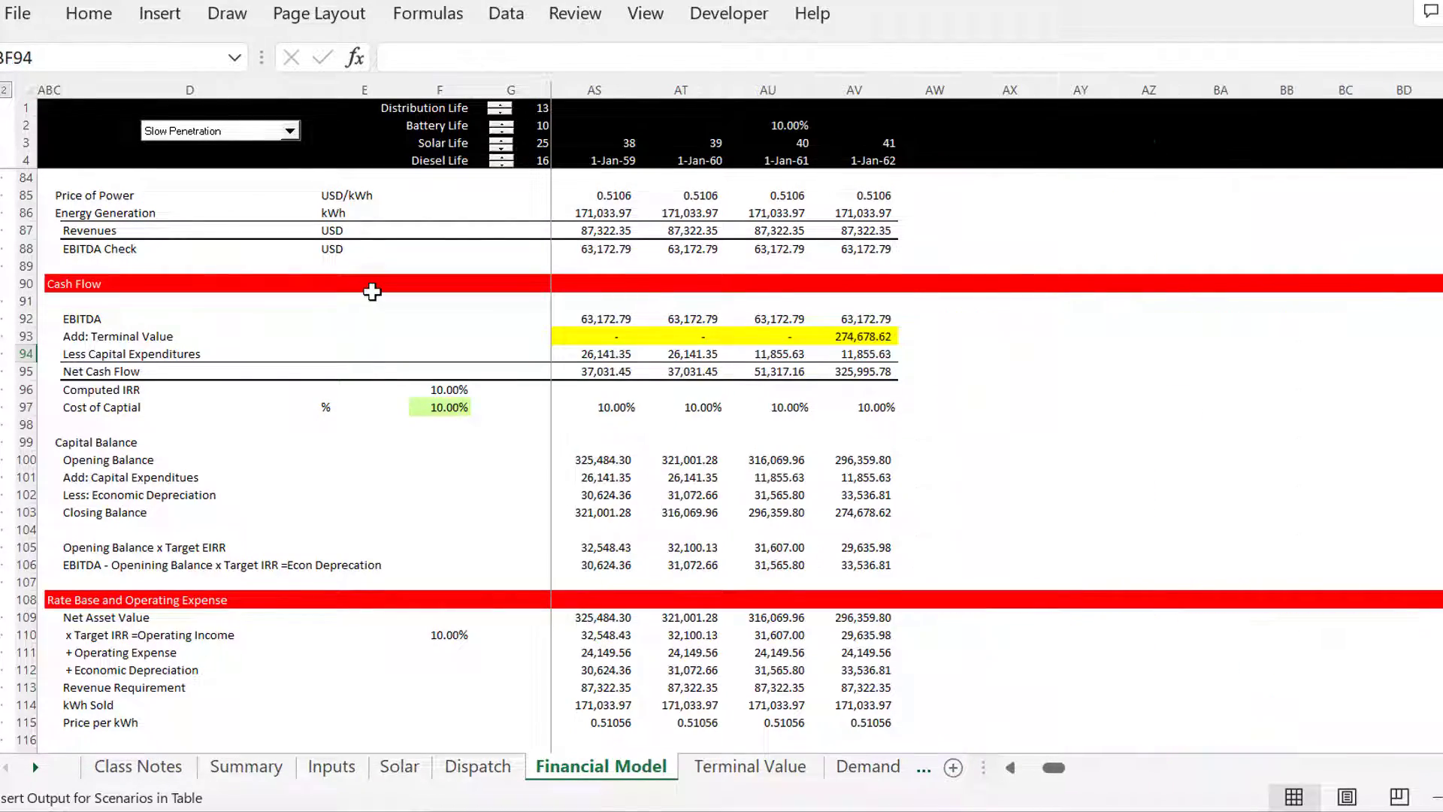
Return to the start of the timeline and view the Less Capital Expenditures formula for 1-Jan-24.
{"action": "key", "text": "Left"}
{"action": "key", "text": "Left"}
{"action": "key", "text": "Left"}
{"action": "key", "text": "Left"}
{"action": "key", "text": "Left"}
{"action": "key", "text": "Left"}
{"action": "key", "text": "Left"}
{"action": "key", "text": "Left"}
{"action": "key", "text": "Left"}
{"action": "key", "text": "Left"}
{"action": "key", "text": "Left"}
{"action": "key", "text": "ctrl+Left"}
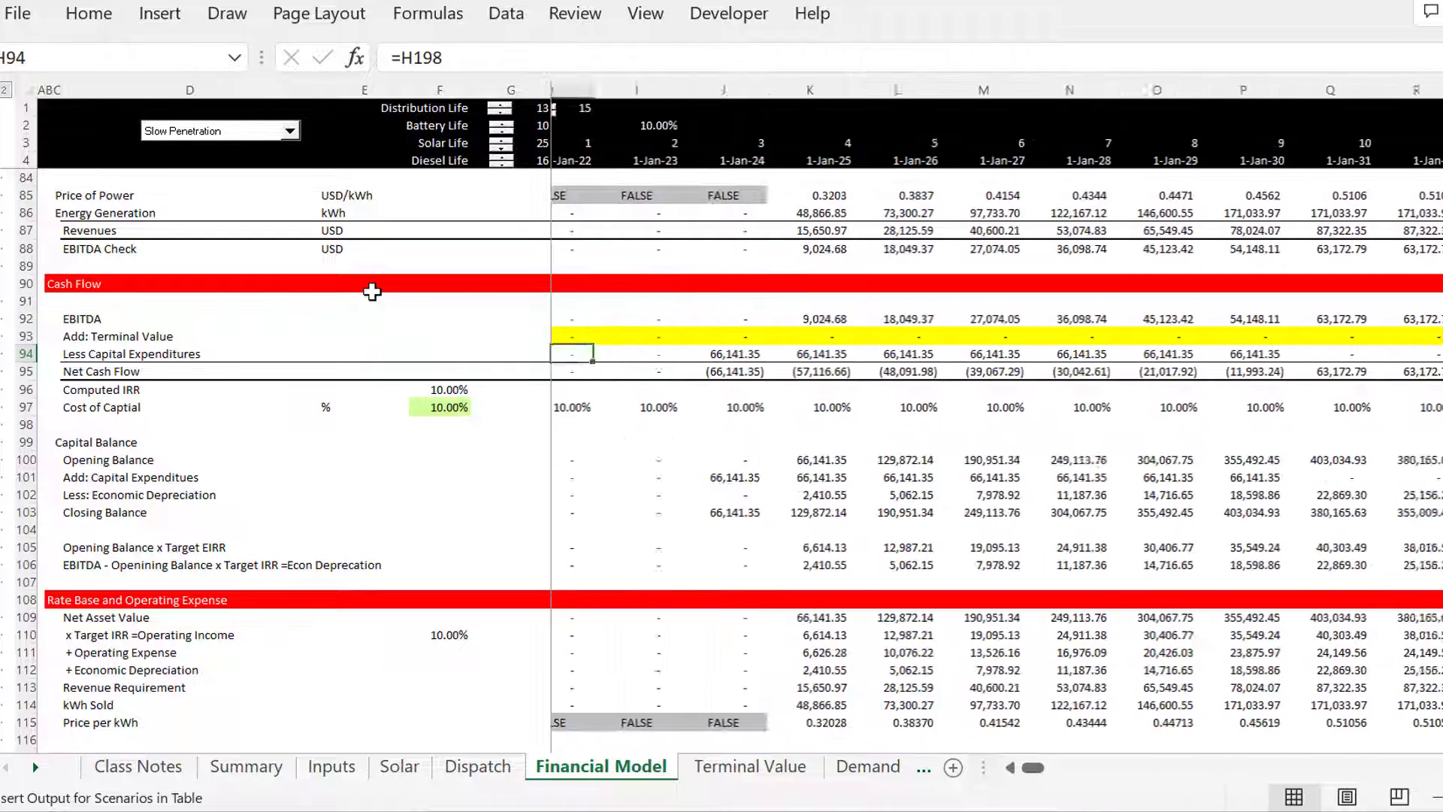
{"action": "key", "text": "ctrl+Left"}
{"action": "key", "text": "Right"}
{"action": "key", "text": "Right"}
{"action": "key", "text": "Right"}
{"action": "key", "text": "Right"}
{"action": "key", "text": "Right"}
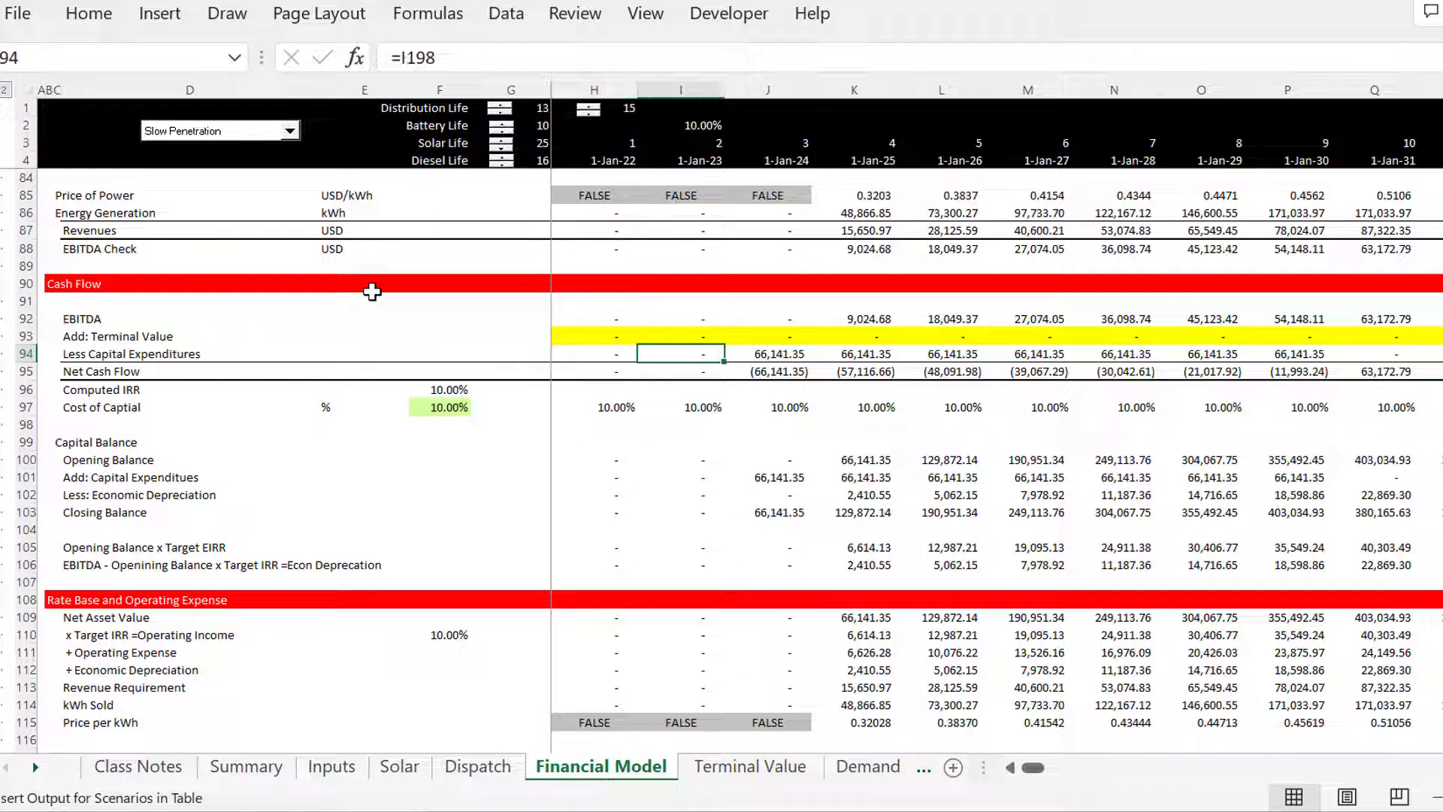
{"action": "key", "text": "Right"}
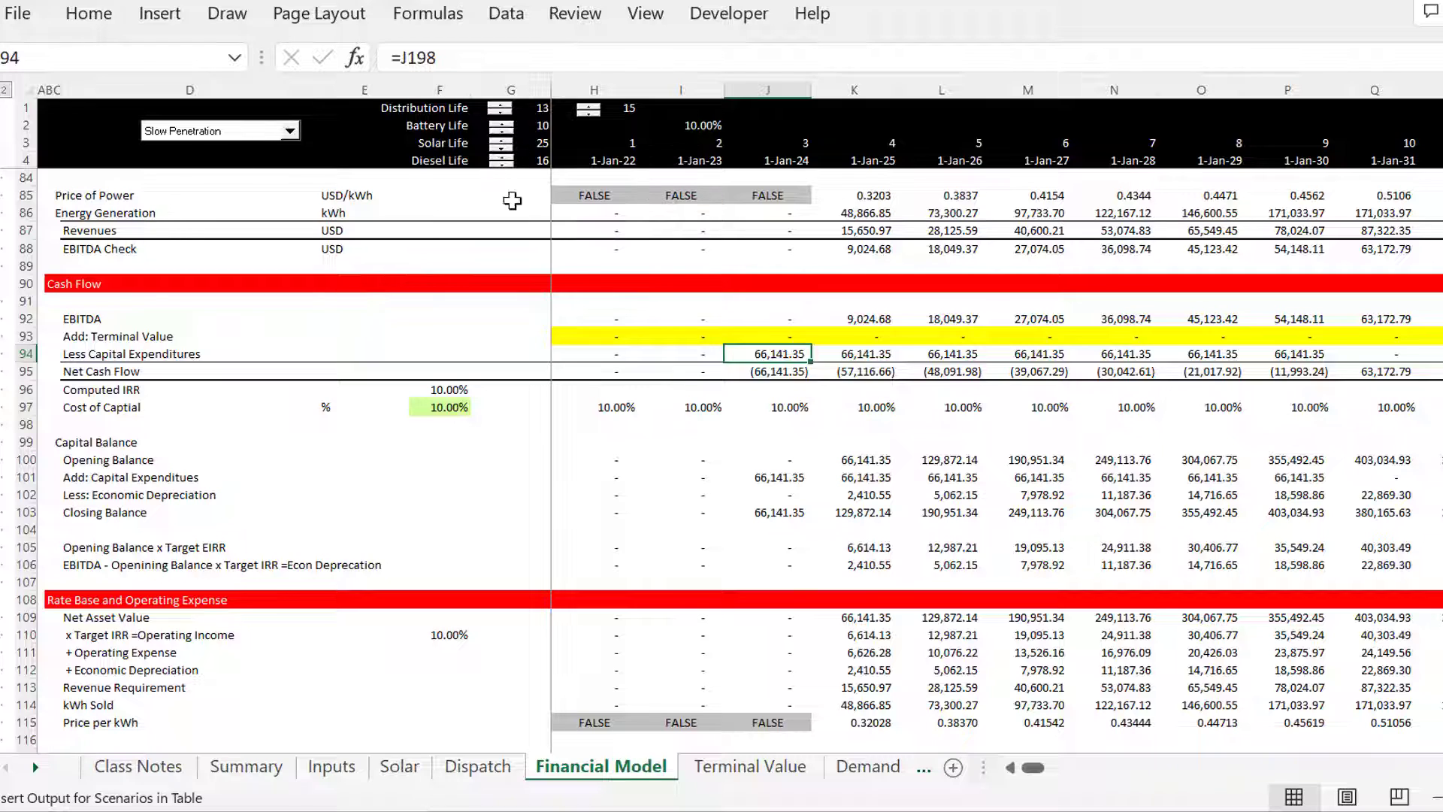
On the Summary sheet, include solar in the supply mix, and try adding the battery before removing it again.
{"action": "key", "text": "ctrl+Page_Up"}
{"action": "key", "text": "ctrl+Page_Up"}
{"action": "key", "text": "ctrl+Page_Up"}
{"action": "key", "text": "ctrl+Page_Up"}
{"action": "key", "text": "ctrl+Page_Up"}
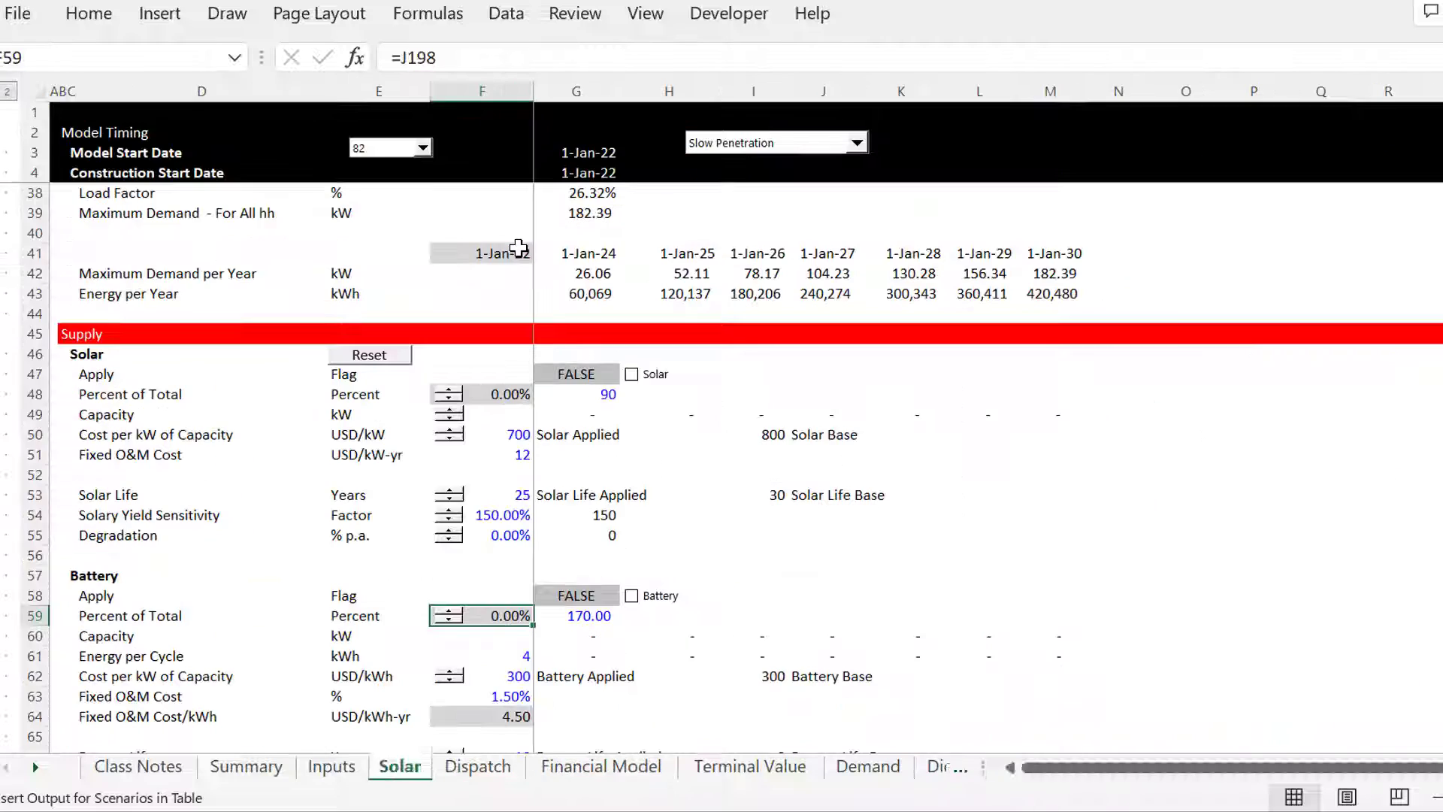
{"action": "key", "text": "ctrl+Page_Down"}
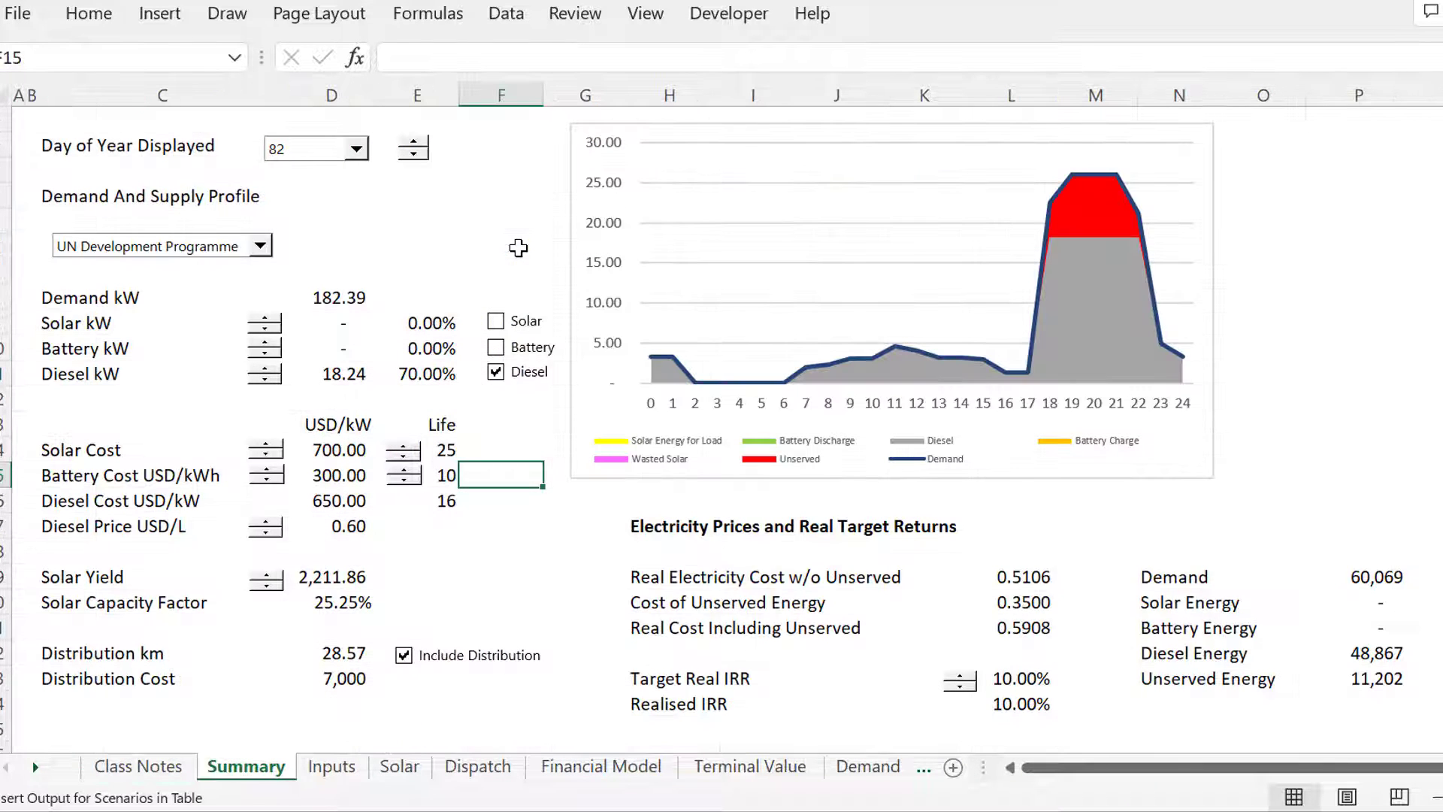
{"action": "left_click", "coordinate": [504, 329]}
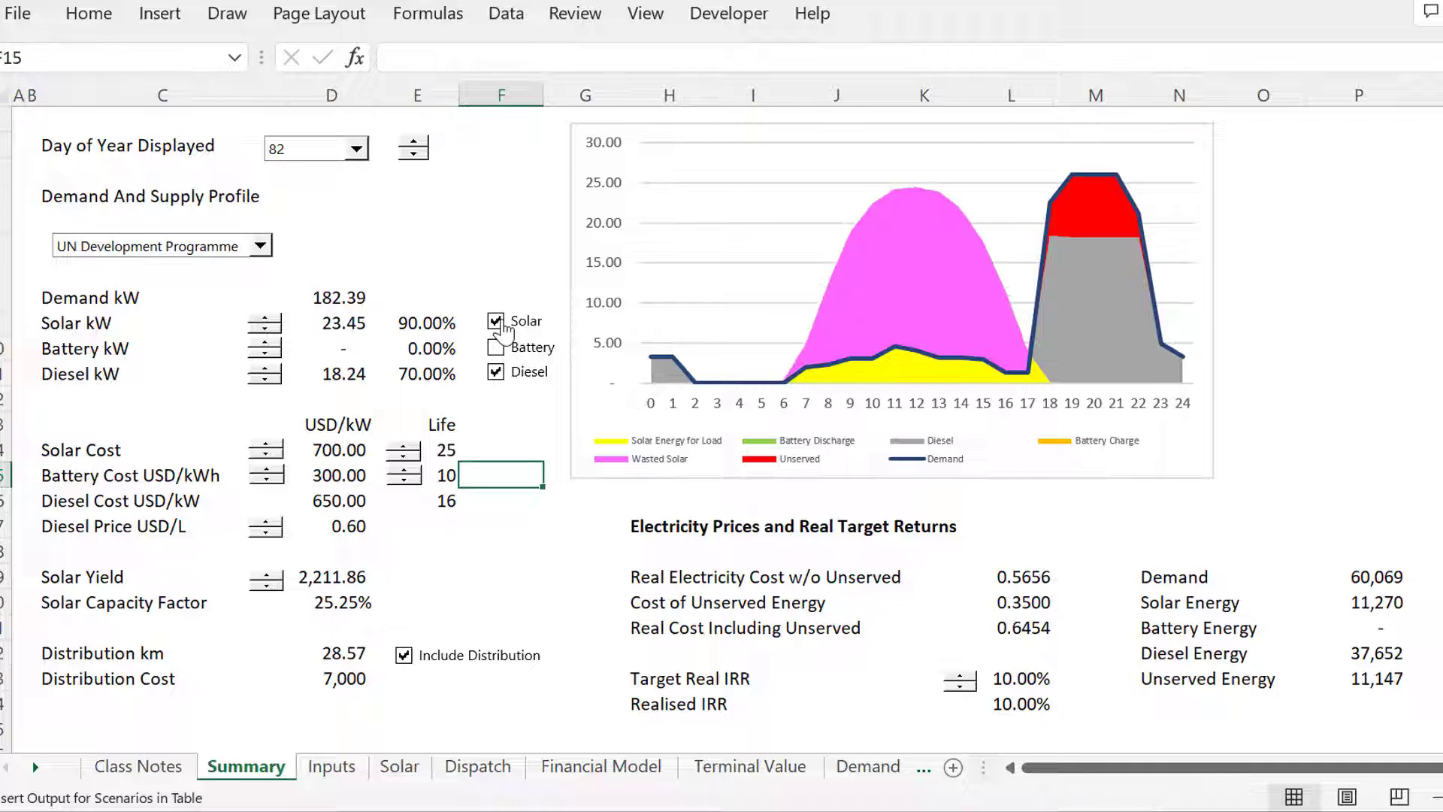
{"action": "left_click", "coordinate": [494, 349]}
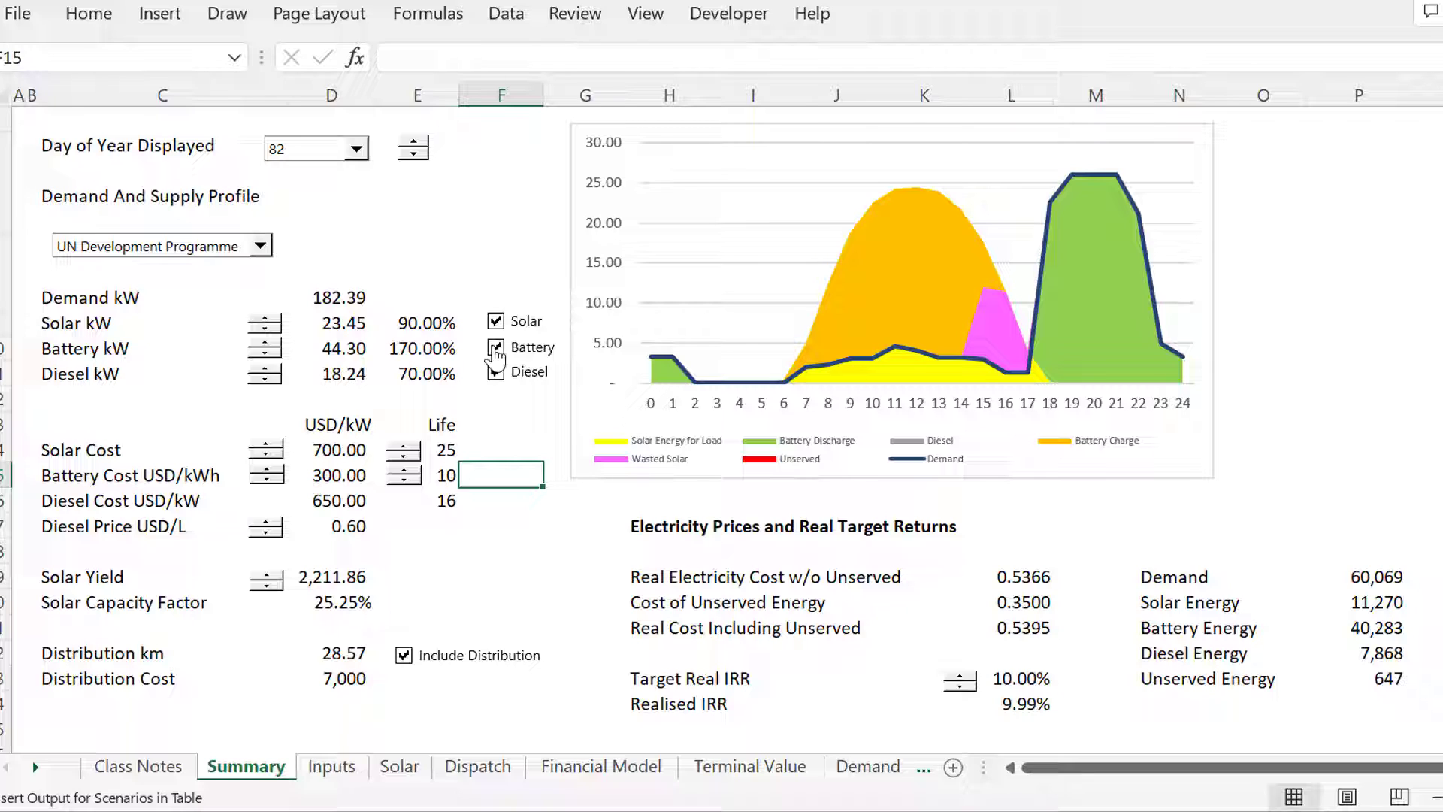
{"action": "left_click", "coordinate": [495, 349]}
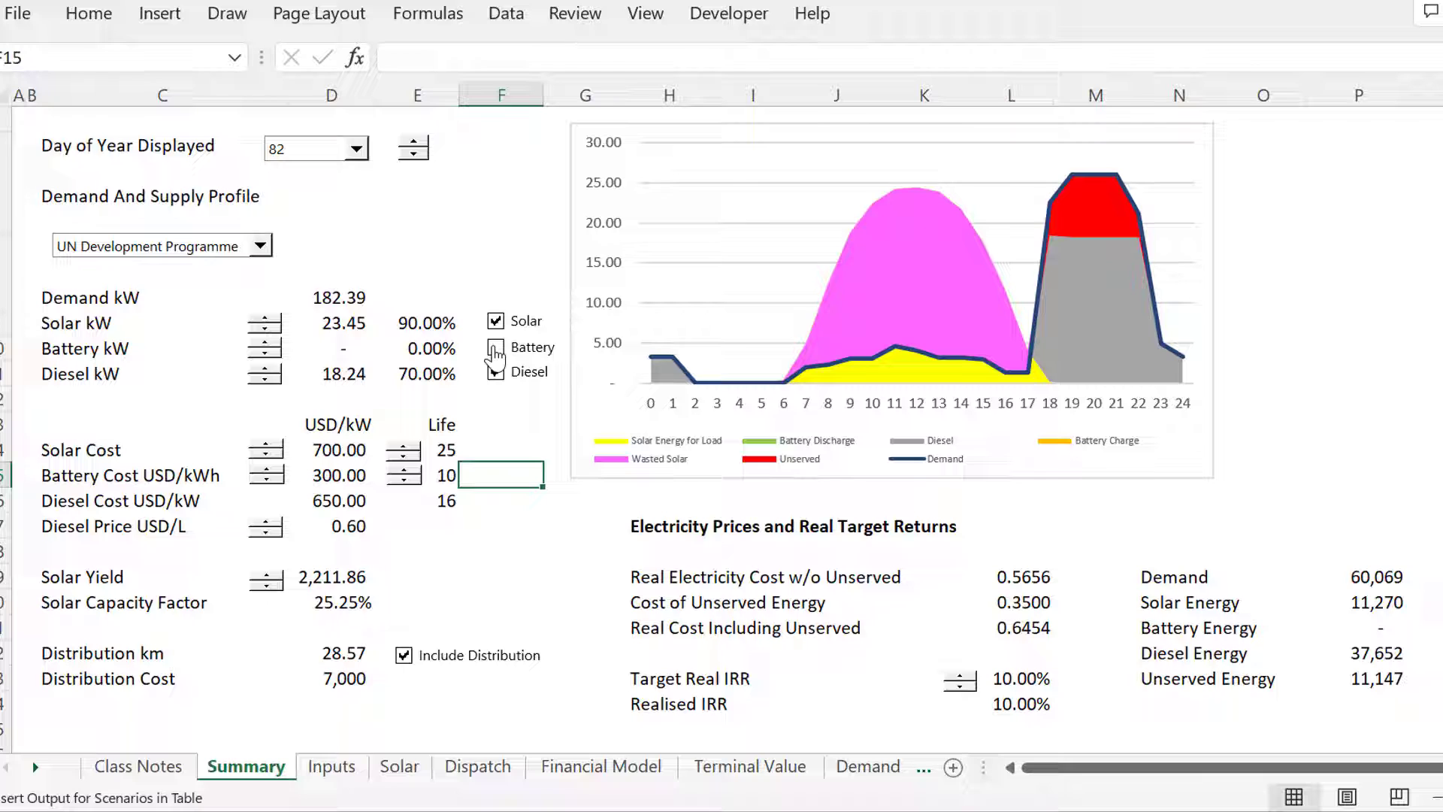
Set the diesel price to 1.10 USD/L and exclude solar from the supply mix.
{"action": "left_click", "coordinate": [269, 524]}
{"action": "left_click", "coordinate": [269, 524]}
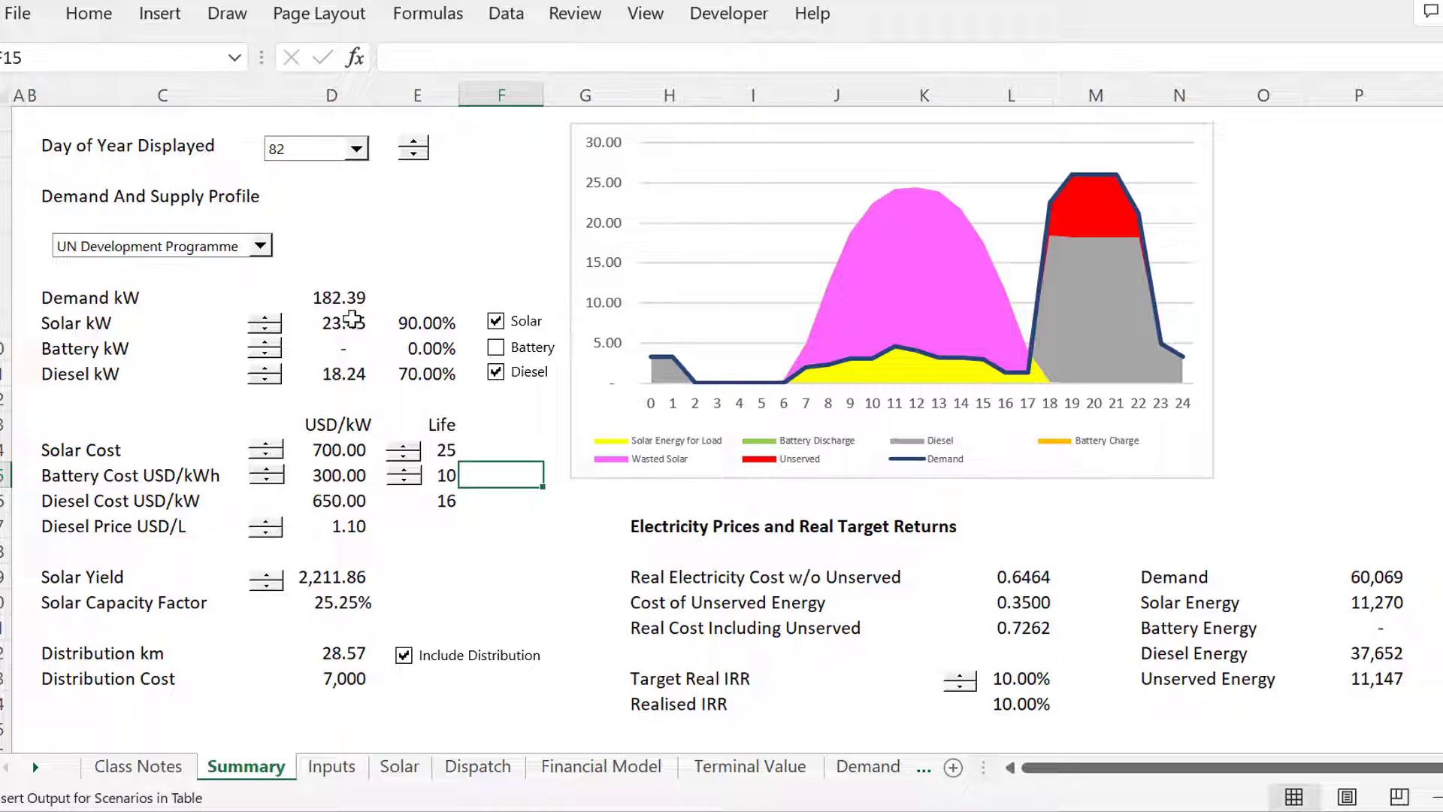
{"action": "left_click", "coordinate": [497, 324]}
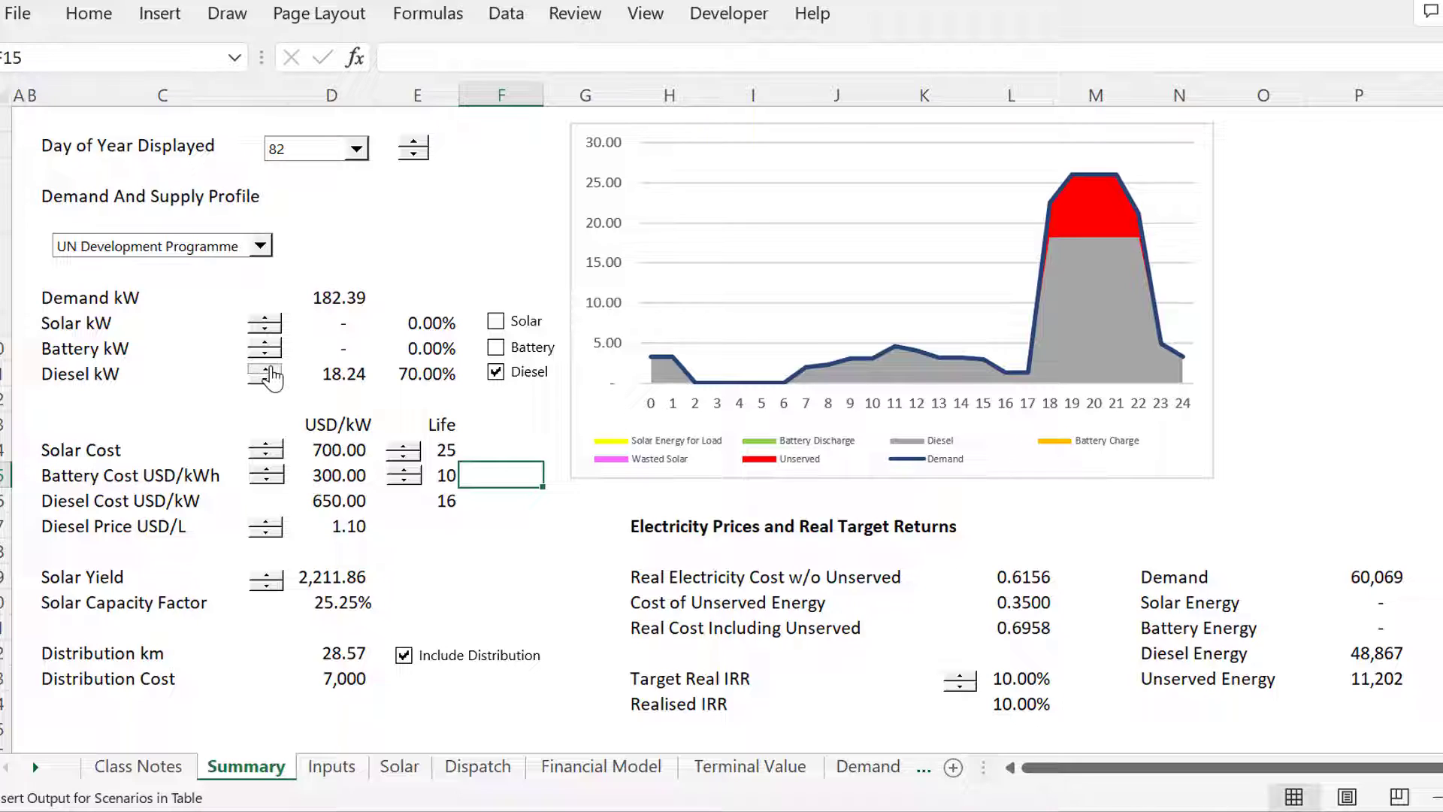
Set the diesel capacity to 110.00% and the target real IRR to 8.00%.
{"action": "left_click", "coordinate": [268, 370]}
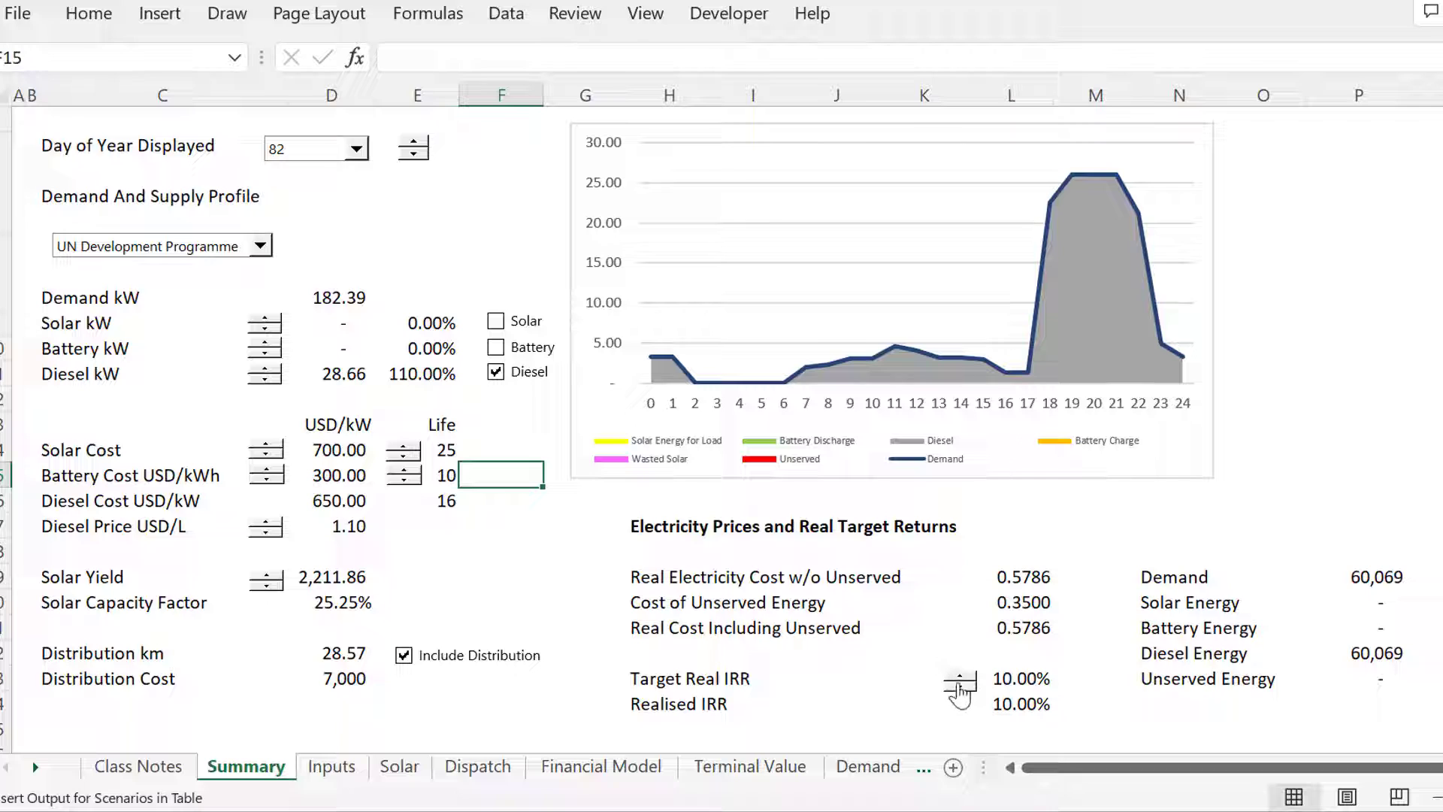
{"action": "left_click", "coordinate": [960, 687]}
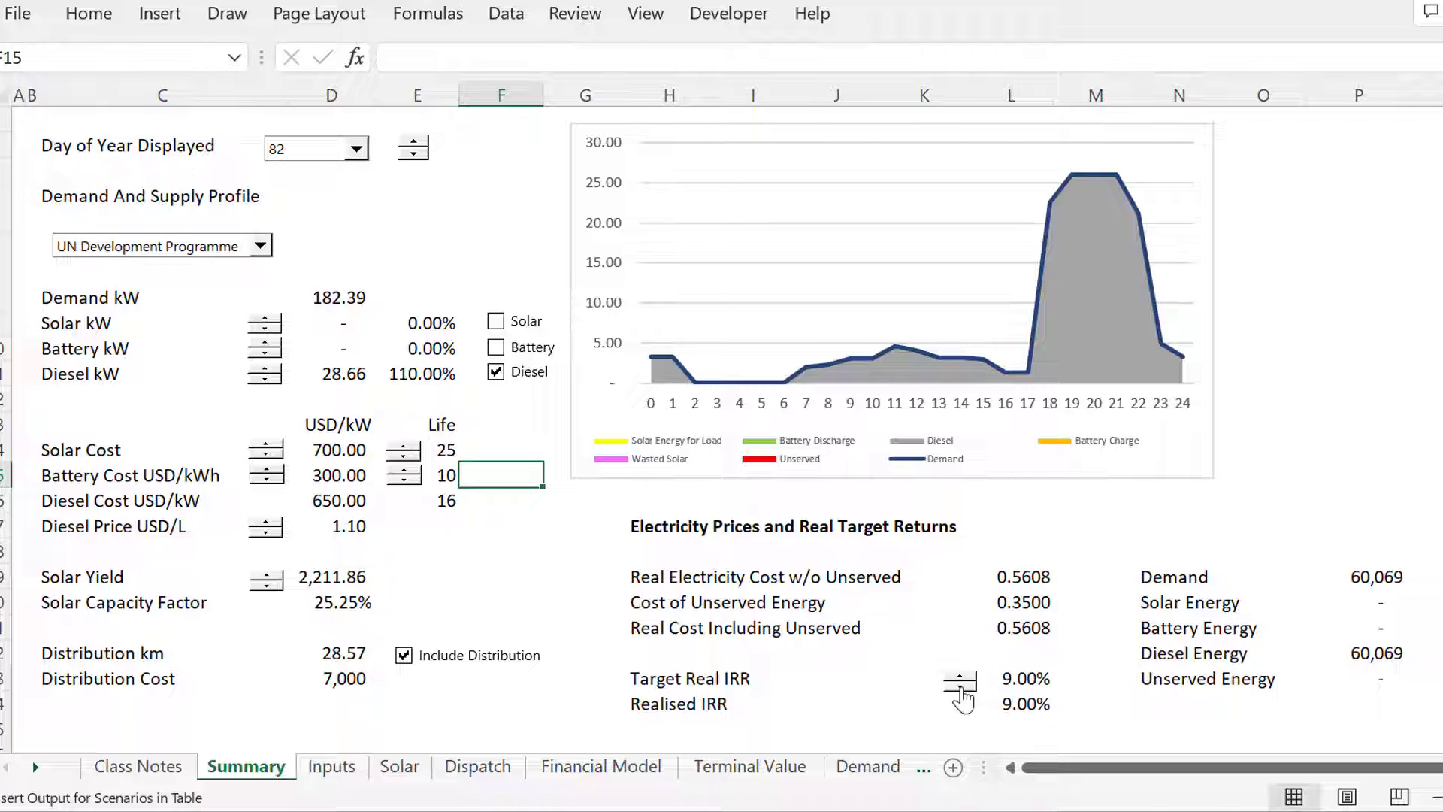
{"action": "left_click", "coordinate": [961, 687]}
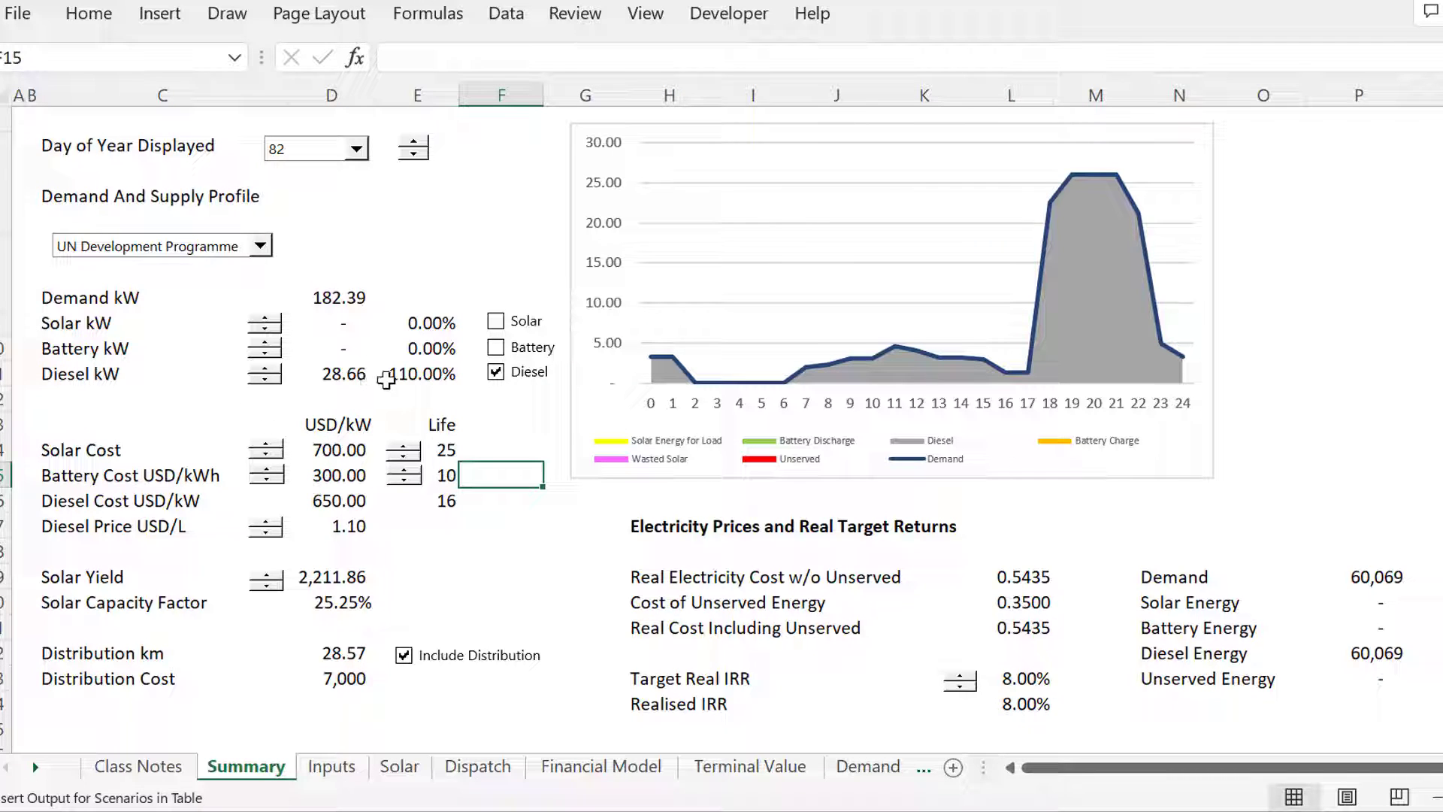
Exclude diesel from the supply mix and include both solar and battery instead.
{"action": "left_click", "coordinate": [497, 376]}
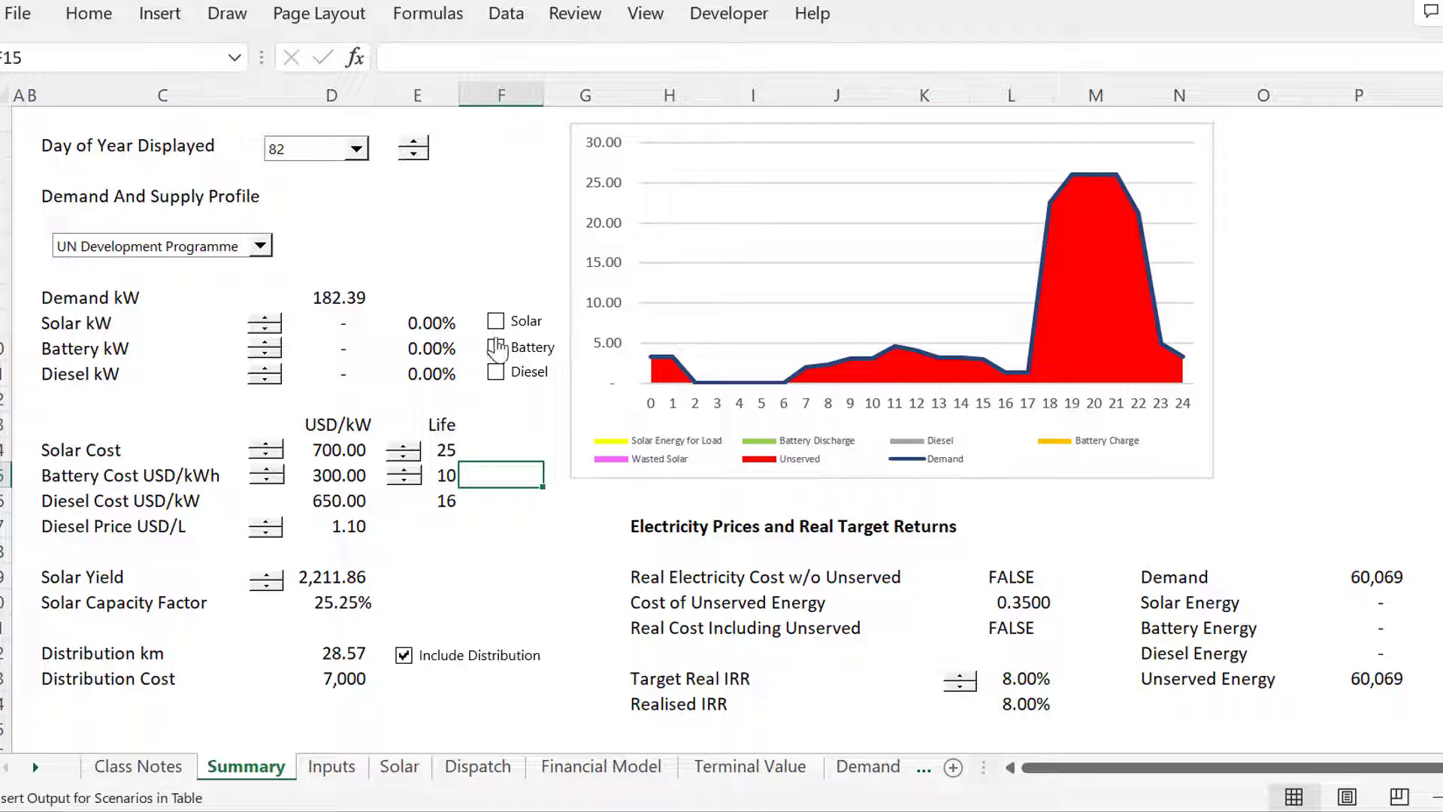
{"action": "left_click", "coordinate": [496, 324]}
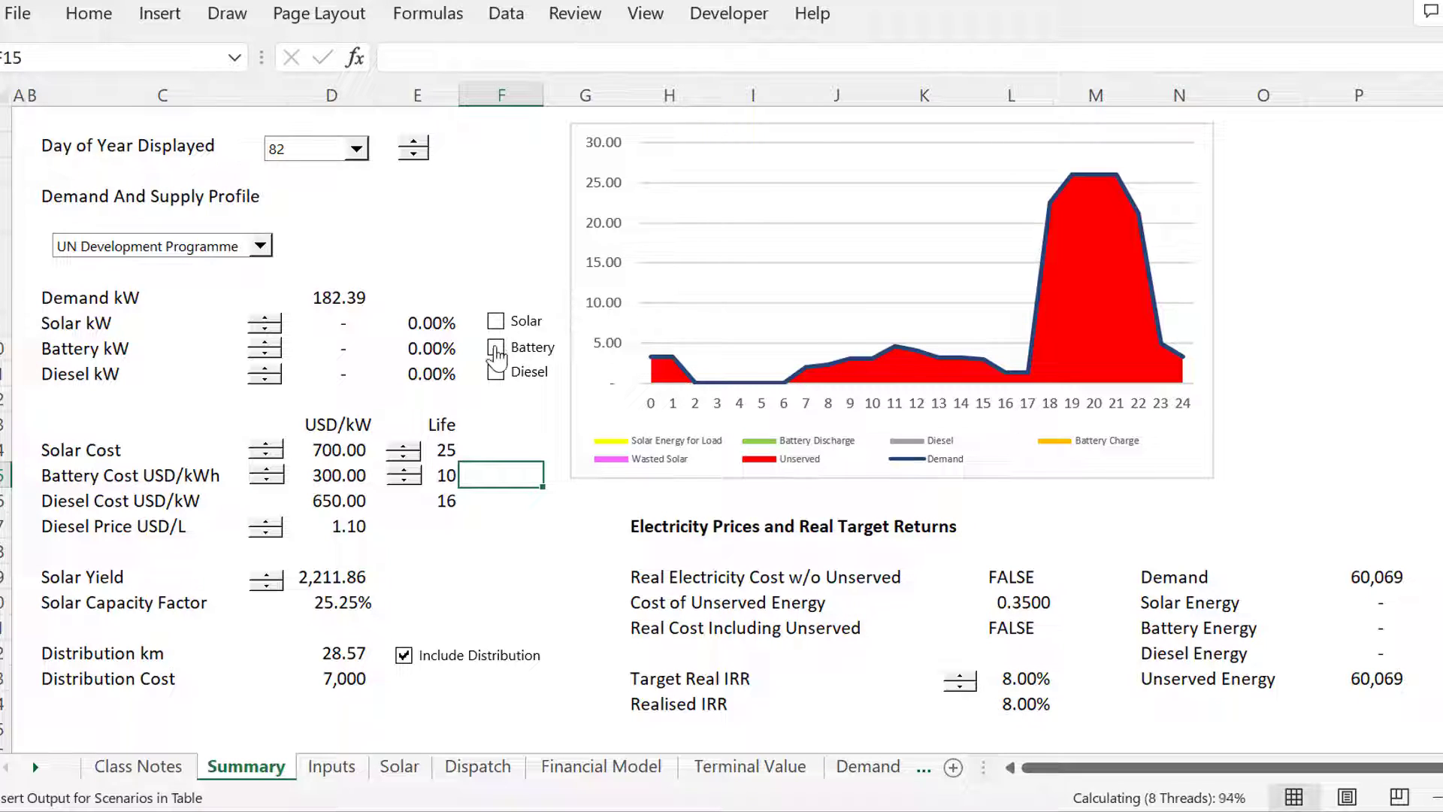
{"action": "left_click", "coordinate": [496, 348]}
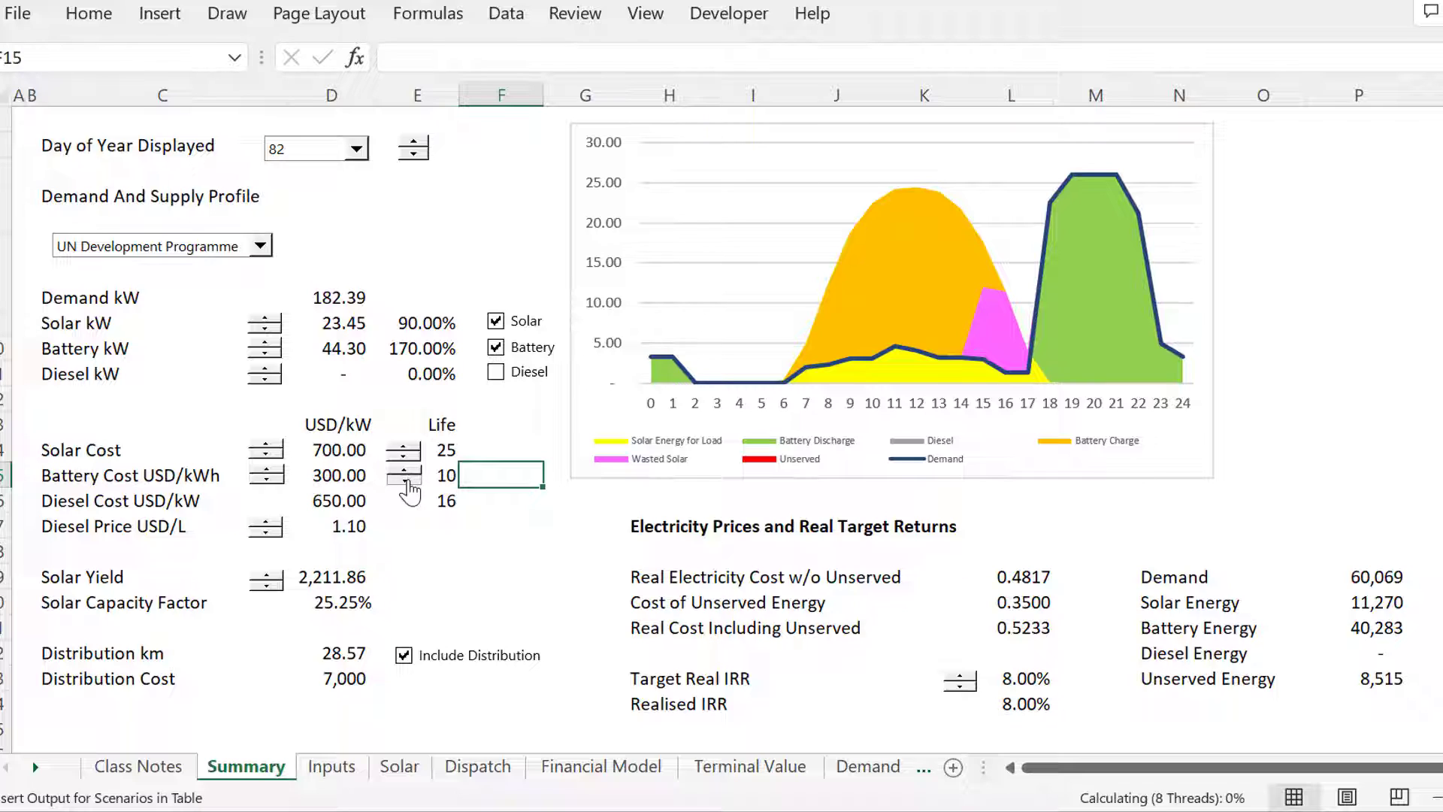
Set the battery life to 5 and recalculate the workbook.
{"action": "left_click", "coordinate": [407, 483]}
{"action": "left_click", "coordinate": [407, 484]}
{"action": "left_click", "coordinate": [407, 483]}
{"action": "left_click", "coordinate": [407, 483]}
{"action": "left_click", "coordinate": [407, 484]}
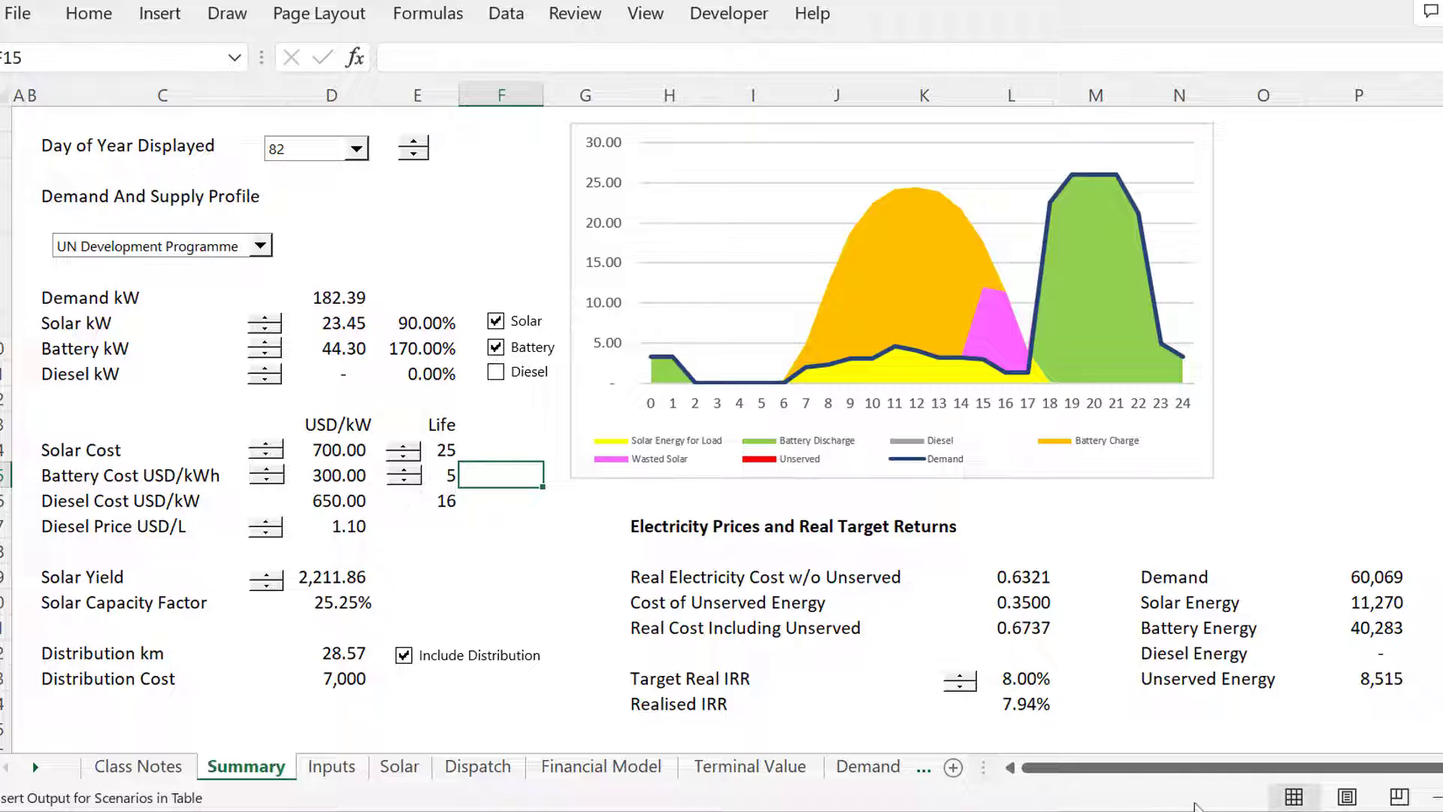
{"action": "key", "text": "F9"}
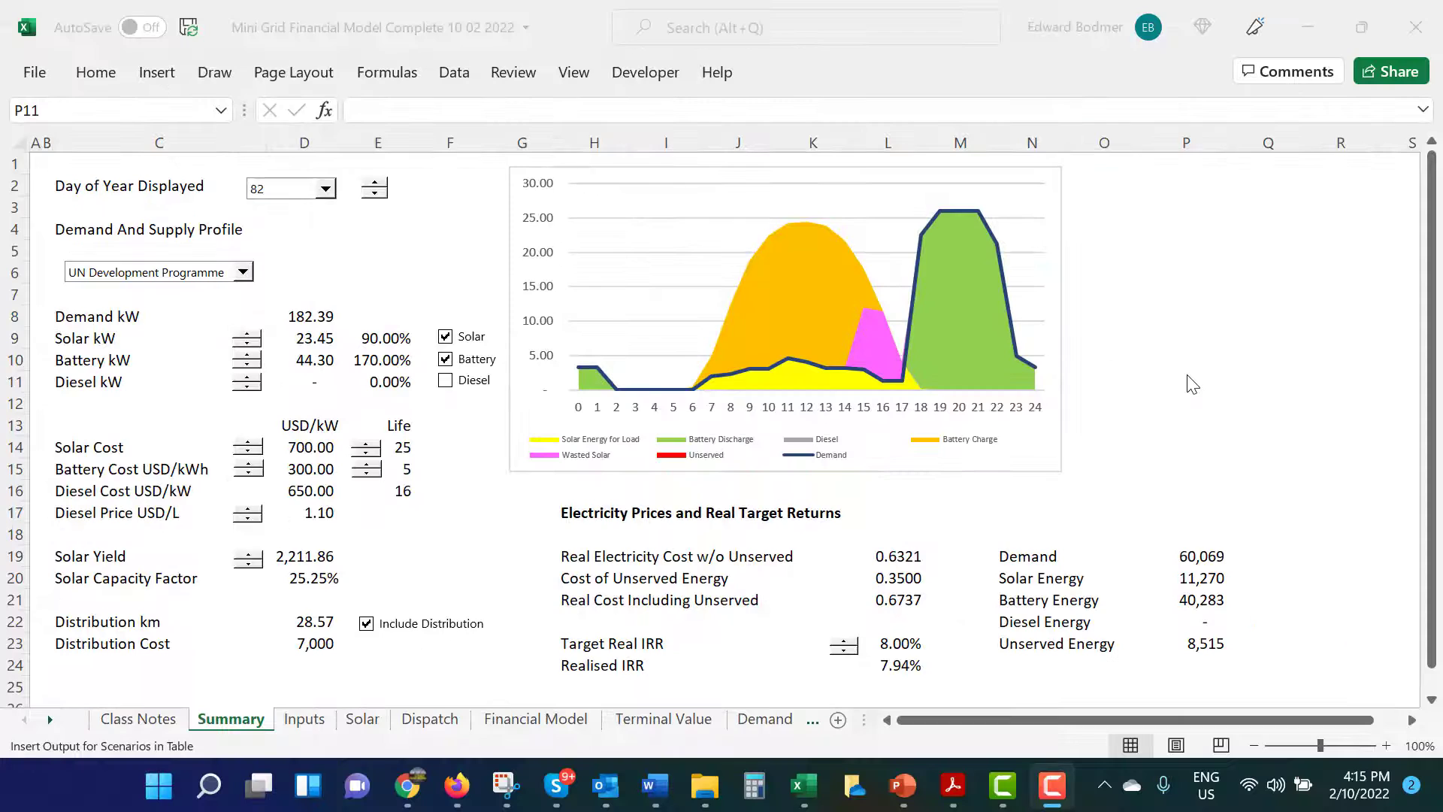
Go from the summary to the Financial Model sheet.
{"action": "left_click", "coordinate": [1360, 365]}
{"action": "key", "text": "ctrl+Page_Down"}
{"action": "key", "text": "ctrl+Page_Down"}
{"action": "key", "text": "ctrl+Page_Down"}
{"action": "key", "text": "ctrl+Page_Down"}
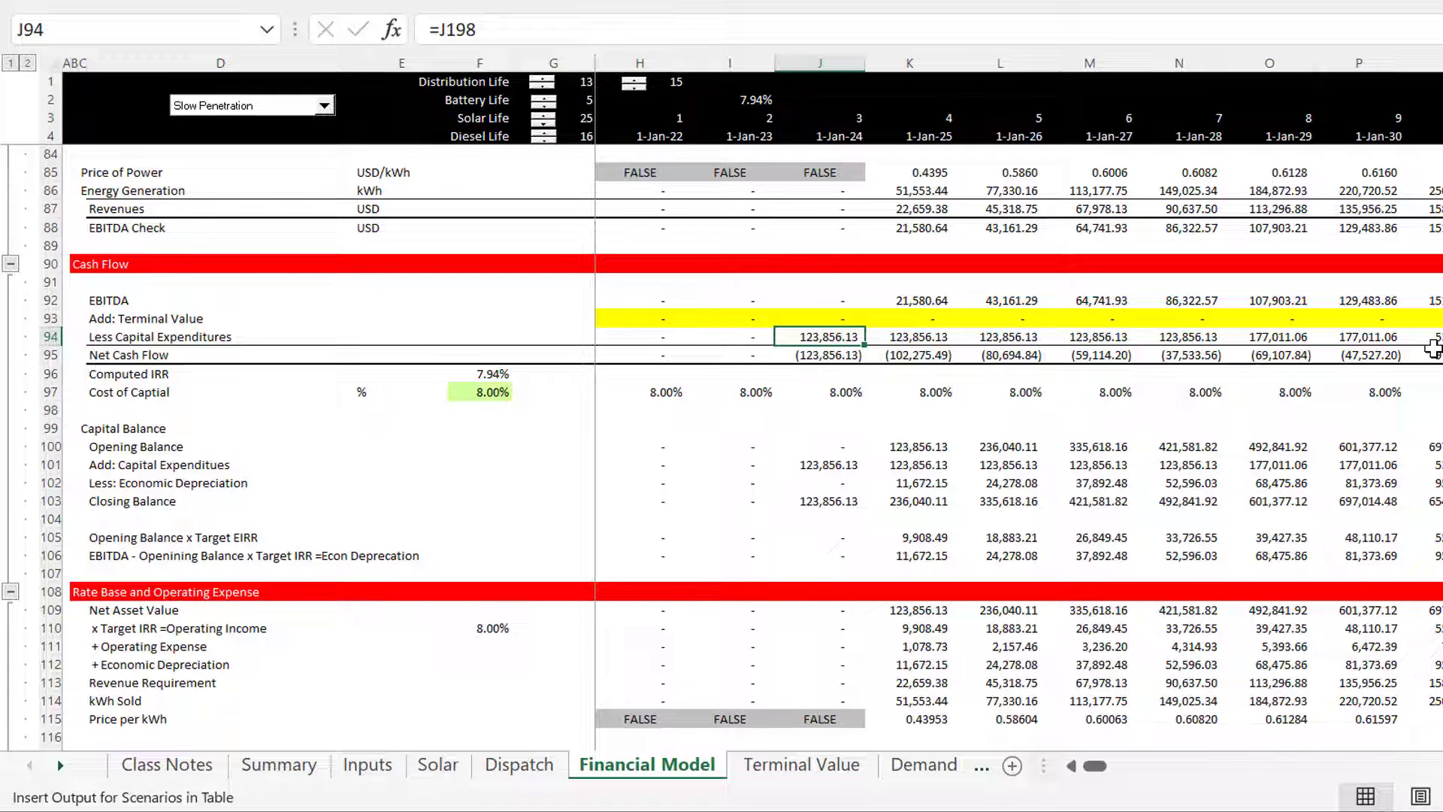
Examine the Financial Model rows from capital expenditures through the capital balance and rate base to the interest expense on debt.
{"action": "key", "text": "Down"}
{"action": "key", "text": "Down"}
{"action": "key", "text": "Down"}
{"action": "key", "text": "Down"}
{"action": "key", "text": "Down"}
{"action": "key", "text": "Down"}
{"action": "key", "text": "Down"}
{"action": "key", "text": "Down"}
{"action": "key", "text": "Down"}
{"action": "key", "text": "Down"}
{"action": "key", "text": "Down"}
{"action": "key", "text": "Down"}
{"action": "key", "text": "Down"}
{"action": "key", "text": "Down"}
{"action": "key", "text": "Down"}
{"action": "key", "text": "Down"}
{"action": "key", "text": "Down"}
{"action": "key", "text": "Down"}
{"action": "key", "text": "Down"}
{"action": "key", "text": "Down"}
{"action": "key", "text": "Down"}
{"action": "key", "text": "Down"}
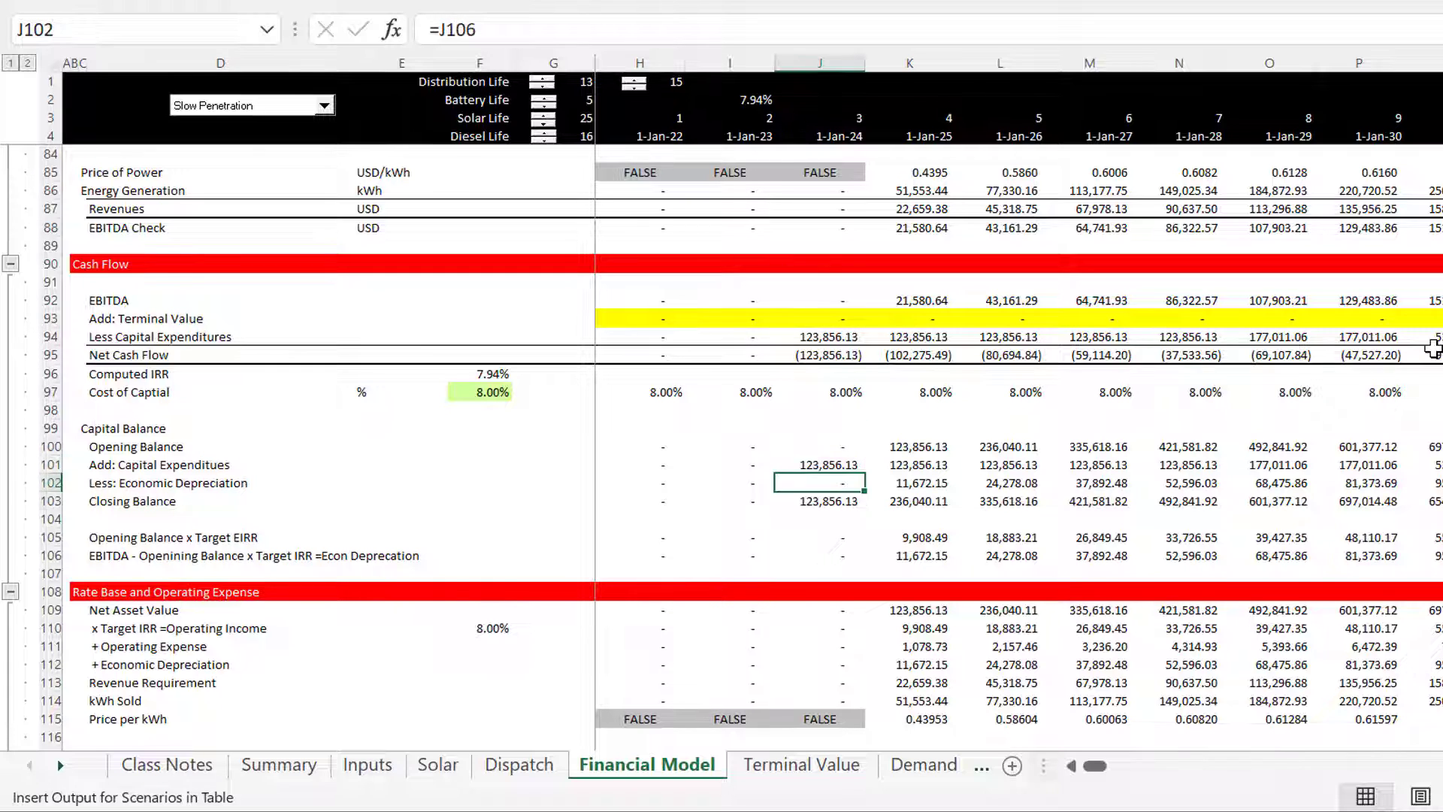
{"action": "key", "text": "Down"}
{"action": "key", "text": "Down"}
{"action": "key", "text": "Down"}
{"action": "key", "text": "Down"}
{"action": "key", "text": "Down"}
{"action": "key", "text": "Down"}
{"action": "key", "text": "Down"}
{"action": "key", "text": "Down"}
{"action": "key", "text": "Down"}
{"action": "key", "text": "Down"}
{"action": "key", "text": "Down"}
{"action": "key", "text": "Down"}
{"action": "key", "text": "Down"}
{"action": "key", "text": "Down"}
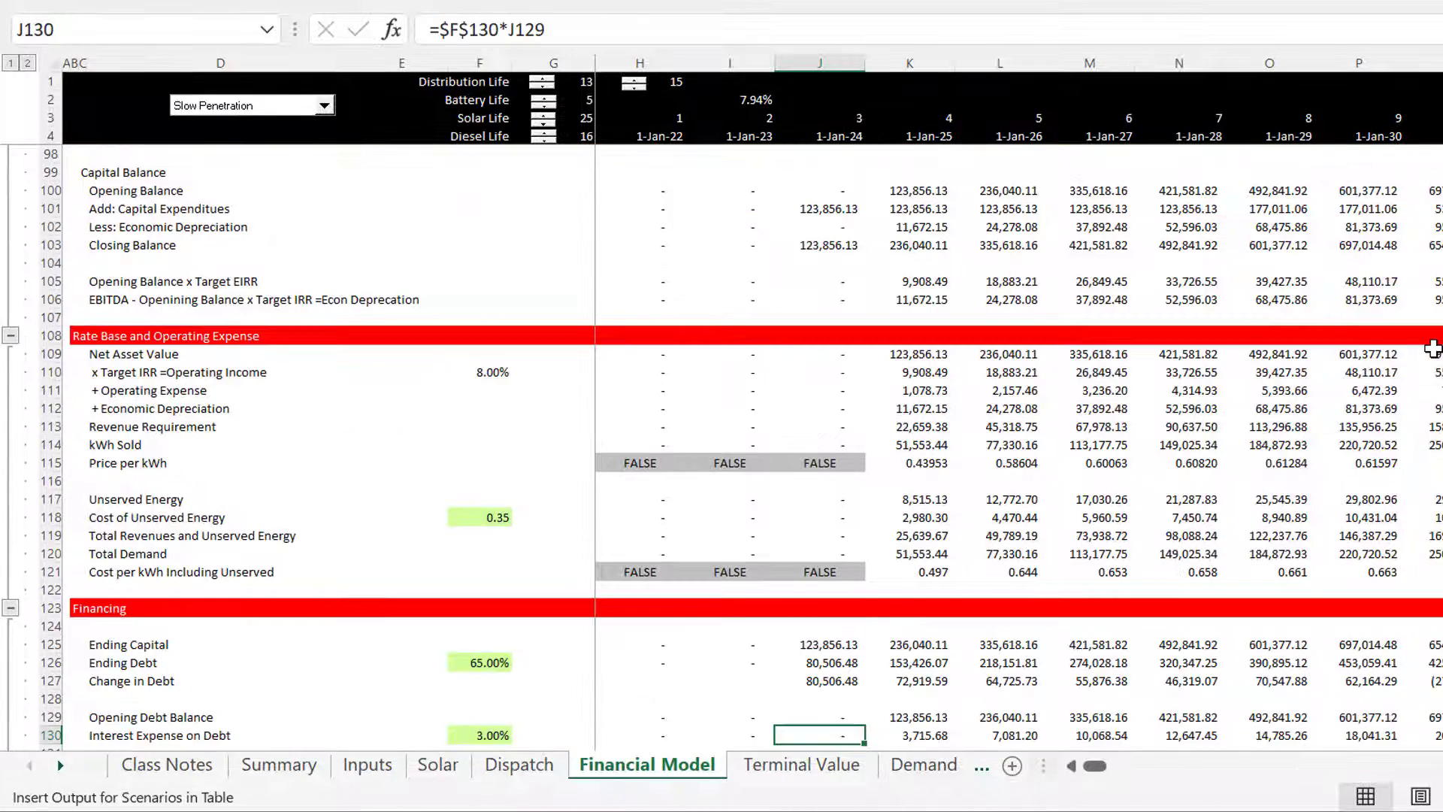
Return to the Total Operating Cost row for January 2024 in the operating cost section.
{"action": "key", "text": "Page_Up"}
{"action": "key", "text": "Up"}
{"action": "key", "text": "Up"}
{"action": "key", "text": "Up"}
{"action": "key", "text": "Up"}
{"action": "key", "text": "Up"}
{"action": "key", "text": "Up"}
{"action": "key", "text": "Up"}
{"action": "key", "text": "Up"}
{"action": "key", "text": "Up"}
{"action": "key", "text": "Up"}
{"action": "key", "text": "Up"}
{"action": "key", "text": "Up"}
{"action": "key", "text": "Up"}
{"action": "key", "text": "Up"}
{"action": "key", "text": "Up"}
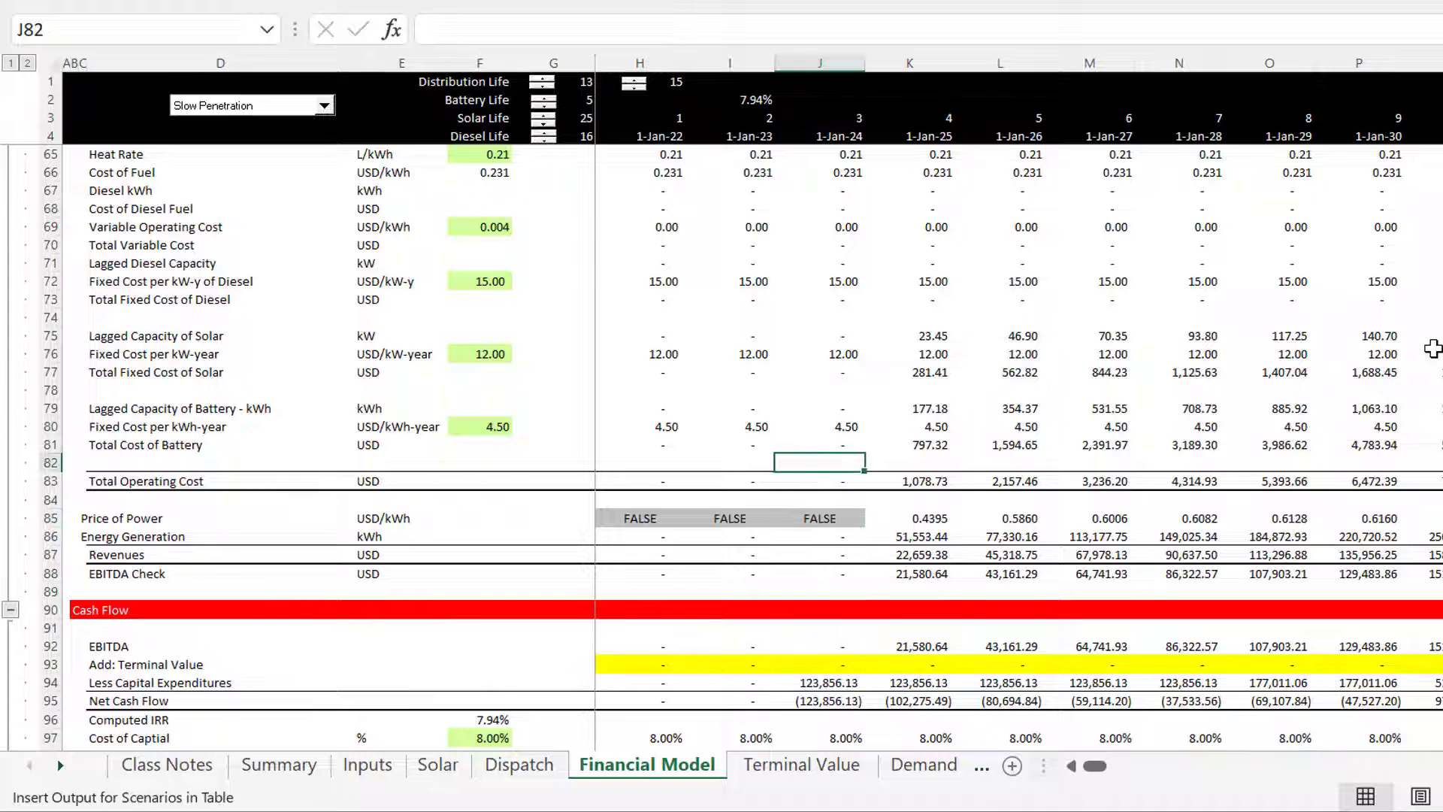
{"action": "key", "text": "Down"}
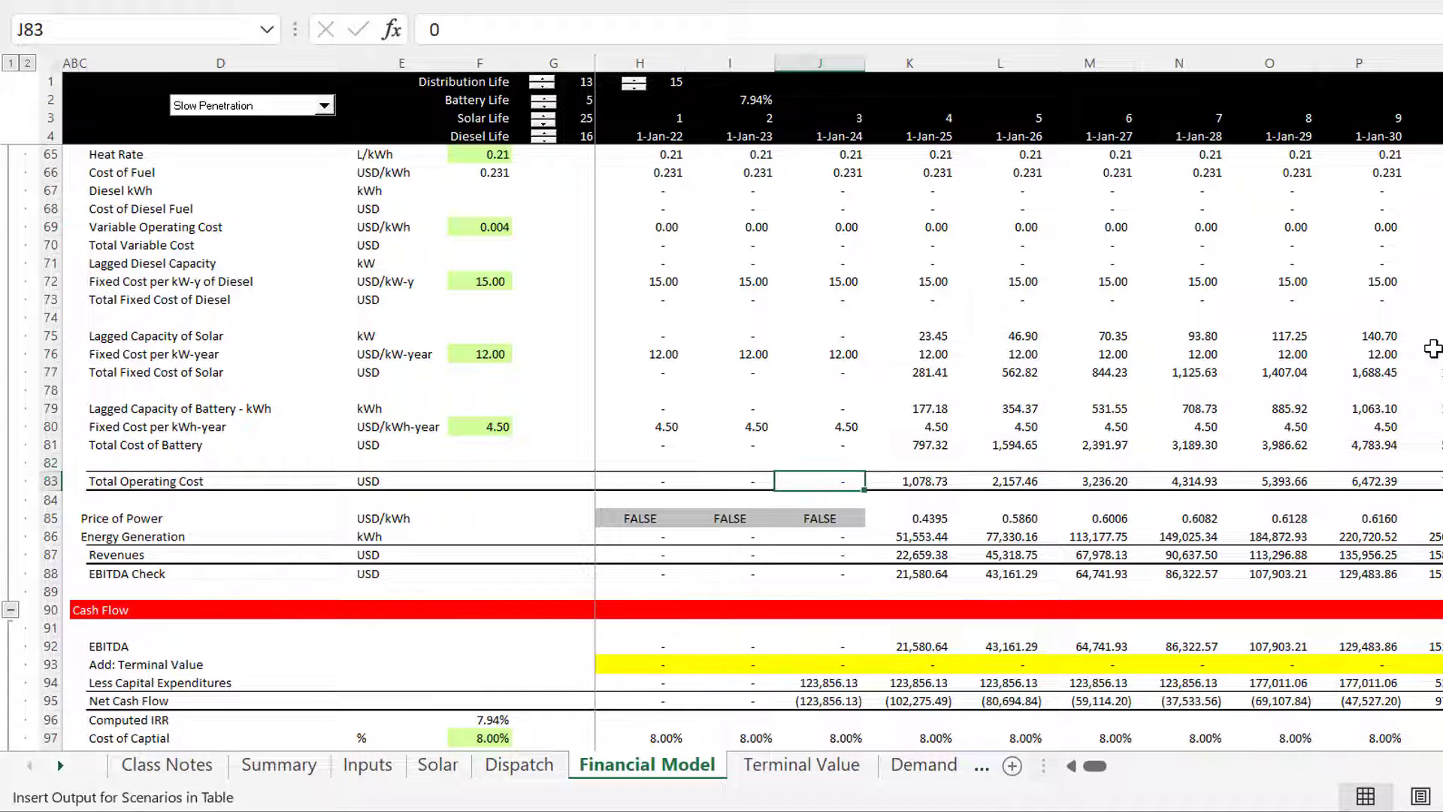
Review the cash flow and capital balance rows and inspect the January 2024 economic depreciation formula in J102.
{"action": "key", "text": "Down"}
{"action": "key", "text": "Down"}
{"action": "key", "text": "Down"}
{"action": "key", "text": "Down"}
{"action": "key", "text": "Down"}
{"action": "key", "text": "Down"}
{"action": "key", "text": "Down"}
{"action": "key", "text": "Down"}
{"action": "key", "text": "Down"}
{"action": "key", "text": "Down"}
{"action": "key", "text": "Down"}
{"action": "key", "text": "Down"}
{"action": "key", "text": "Down"}
{"action": "key", "text": "Down"}
{"action": "key", "text": "Down"}
{"action": "key", "text": "Down"}
{"action": "key", "text": "Down"}
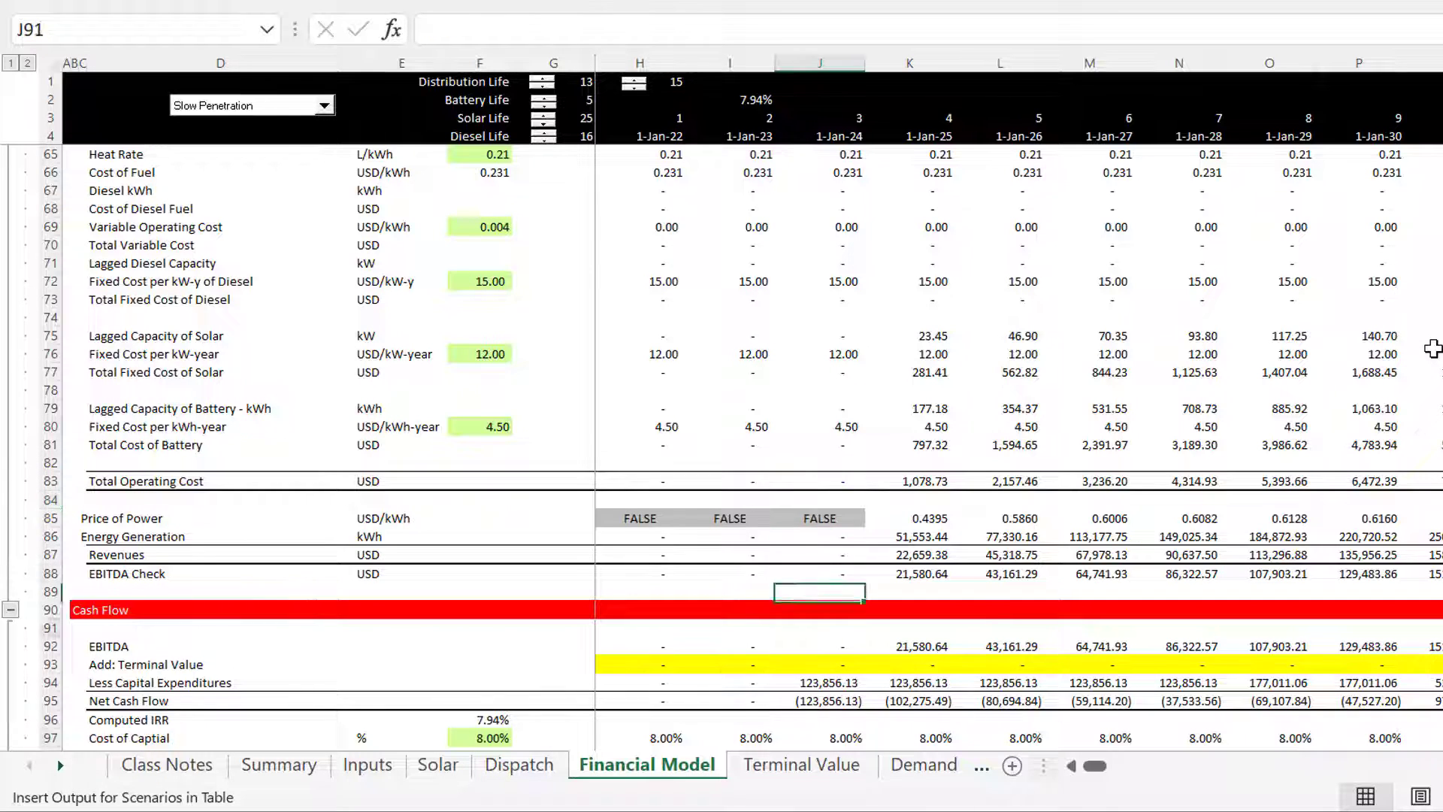
{"action": "key", "text": "Down"}
{"action": "key", "text": "Down"}
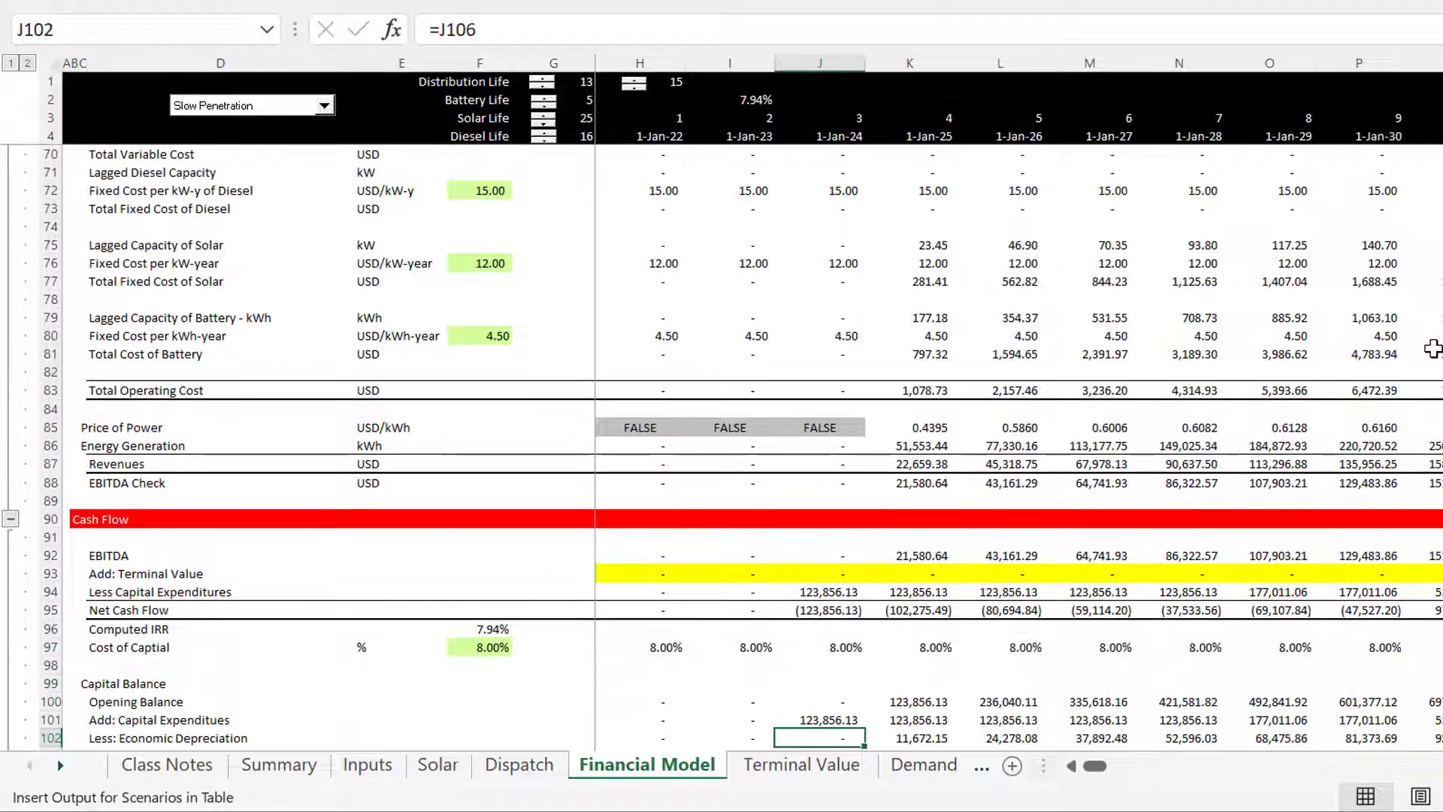
{"action": "key", "text": "Down"}
{"action": "key", "text": "Down"}
{"action": "key", "text": "Down"}
{"action": "key", "text": "Down"}
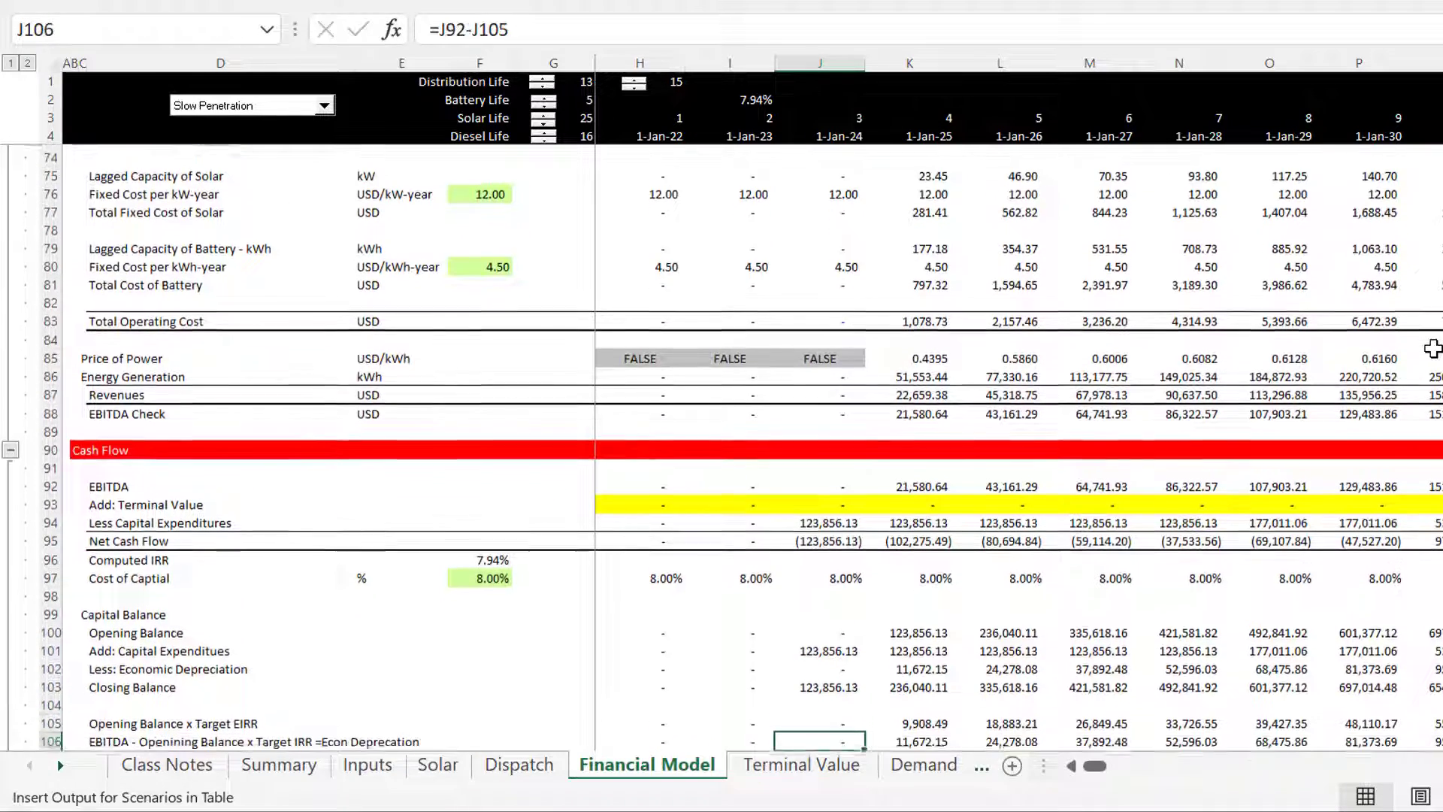
{"action": "key", "text": "Up"}
{"action": "key", "text": "Up"}
{"action": "key", "text": "Up"}
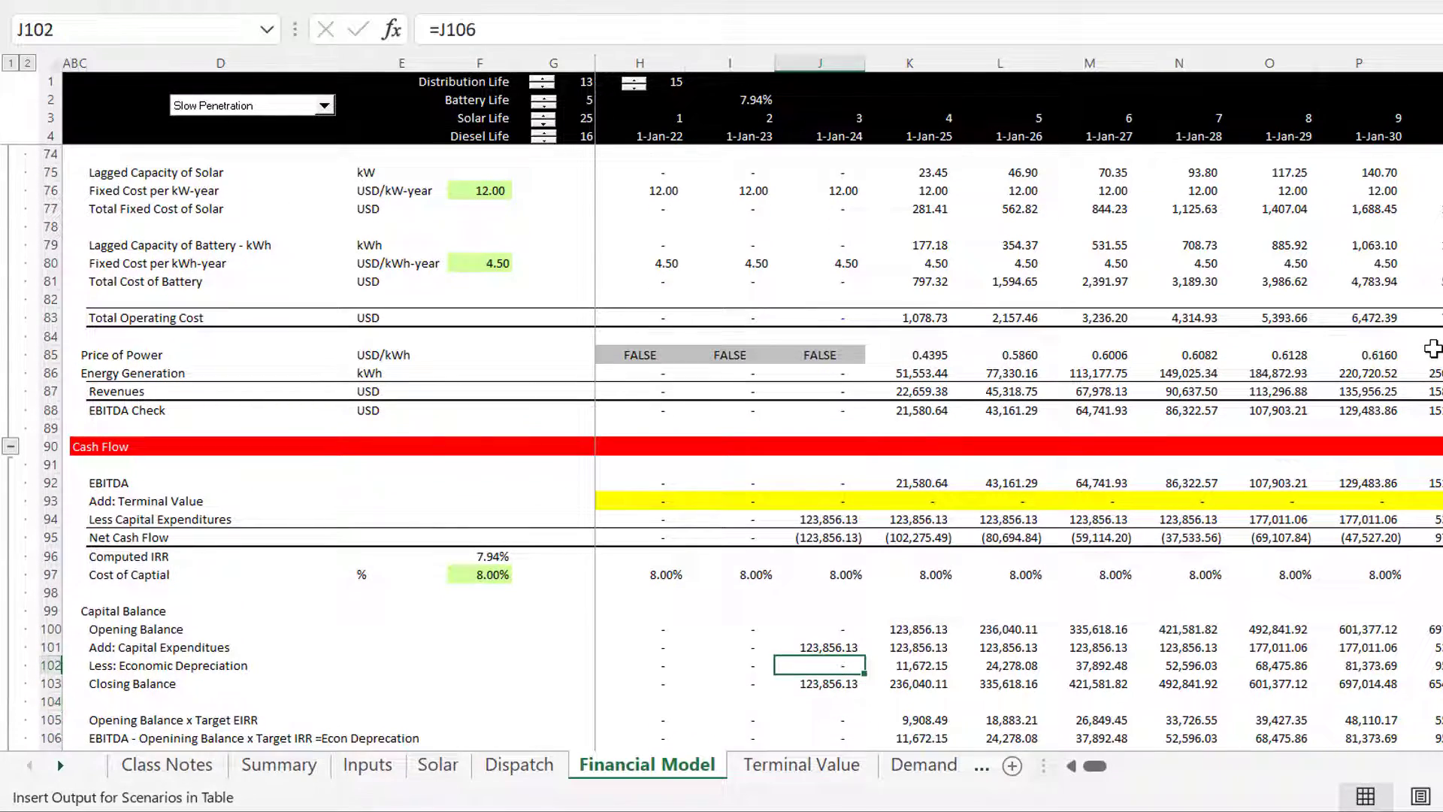
{"action": "key", "text": "F2"}
{"action": "key", "text": "Return"}
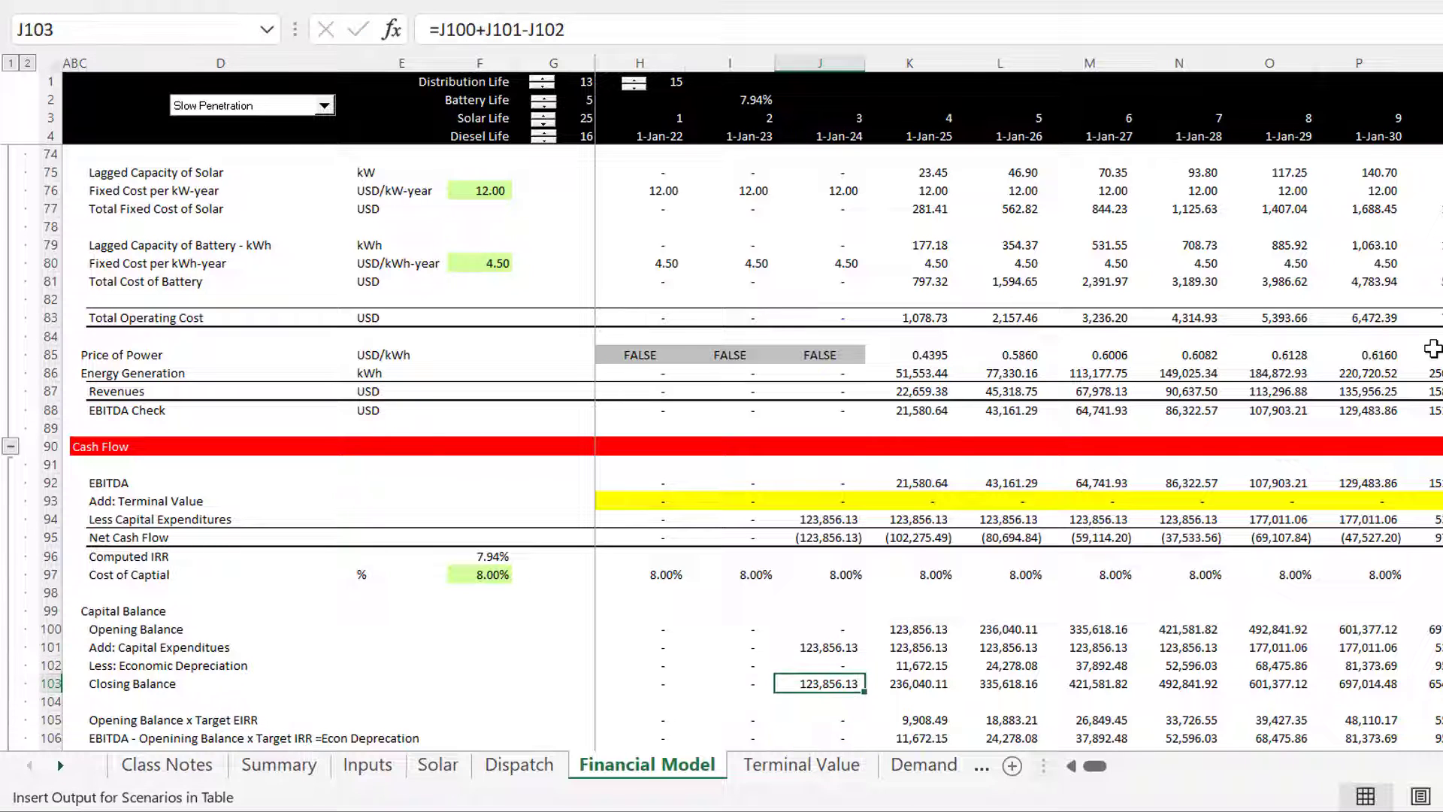
Inspect the formula in J106 that subtracts opening balance times target IRR from EBITDA.
{"action": "key", "text": "Down"}
{"action": "key", "text": "Down"}
{"action": "key", "text": "Down"}
{"action": "key", "text": "Down"}
{"action": "key", "text": "Down"}
{"action": "key", "text": "Down"}
{"action": "key", "text": "Down"}
{"action": "key", "text": "Down"}
{"action": "key", "text": "Down"}
{"action": "key", "text": "Up"}
{"action": "key", "text": "Up"}
{"action": "key", "text": "Up"}
{"action": "key", "text": "Up"}
{"action": "key", "text": "Up"}
{"action": "key", "text": "Up"}
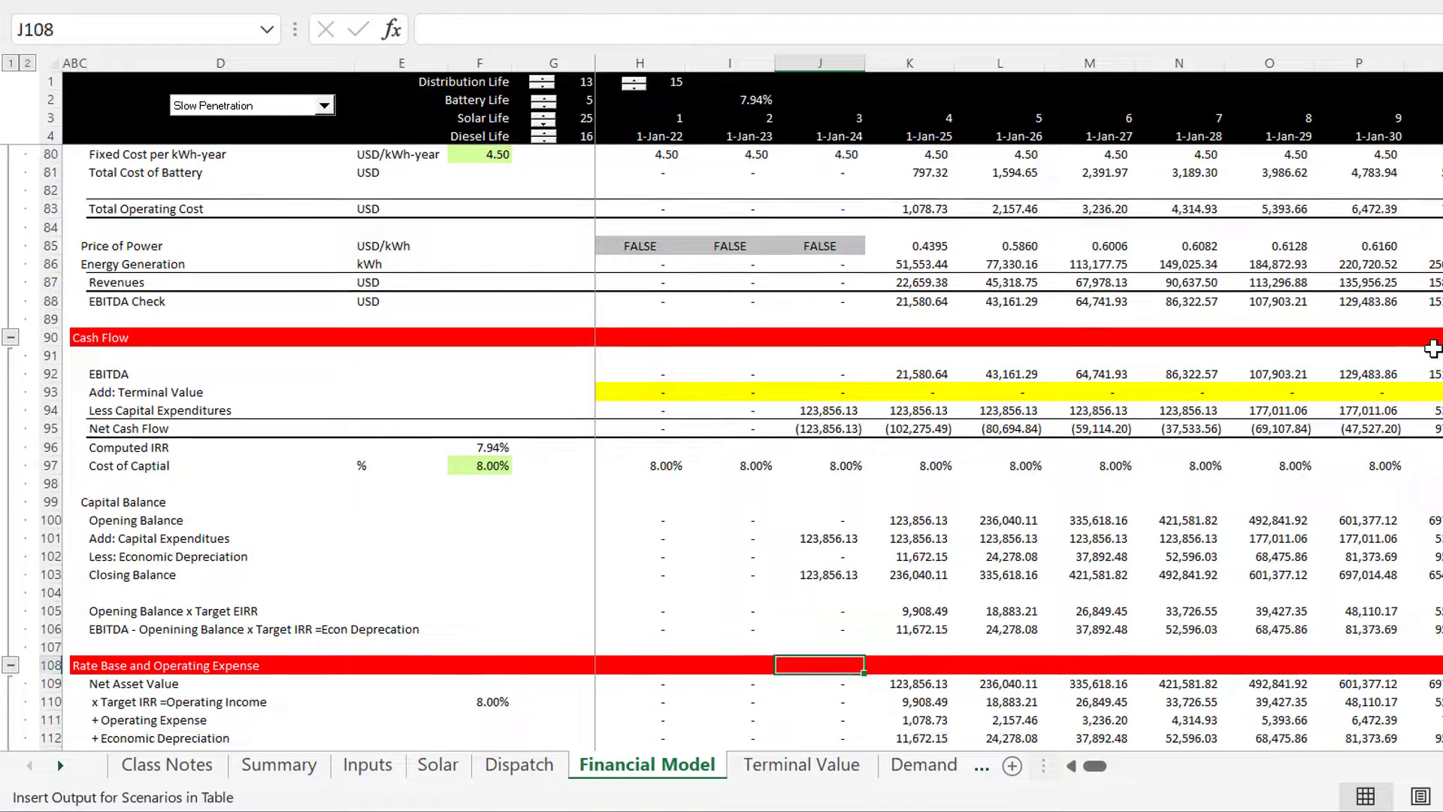
{"action": "key", "text": "F2"}
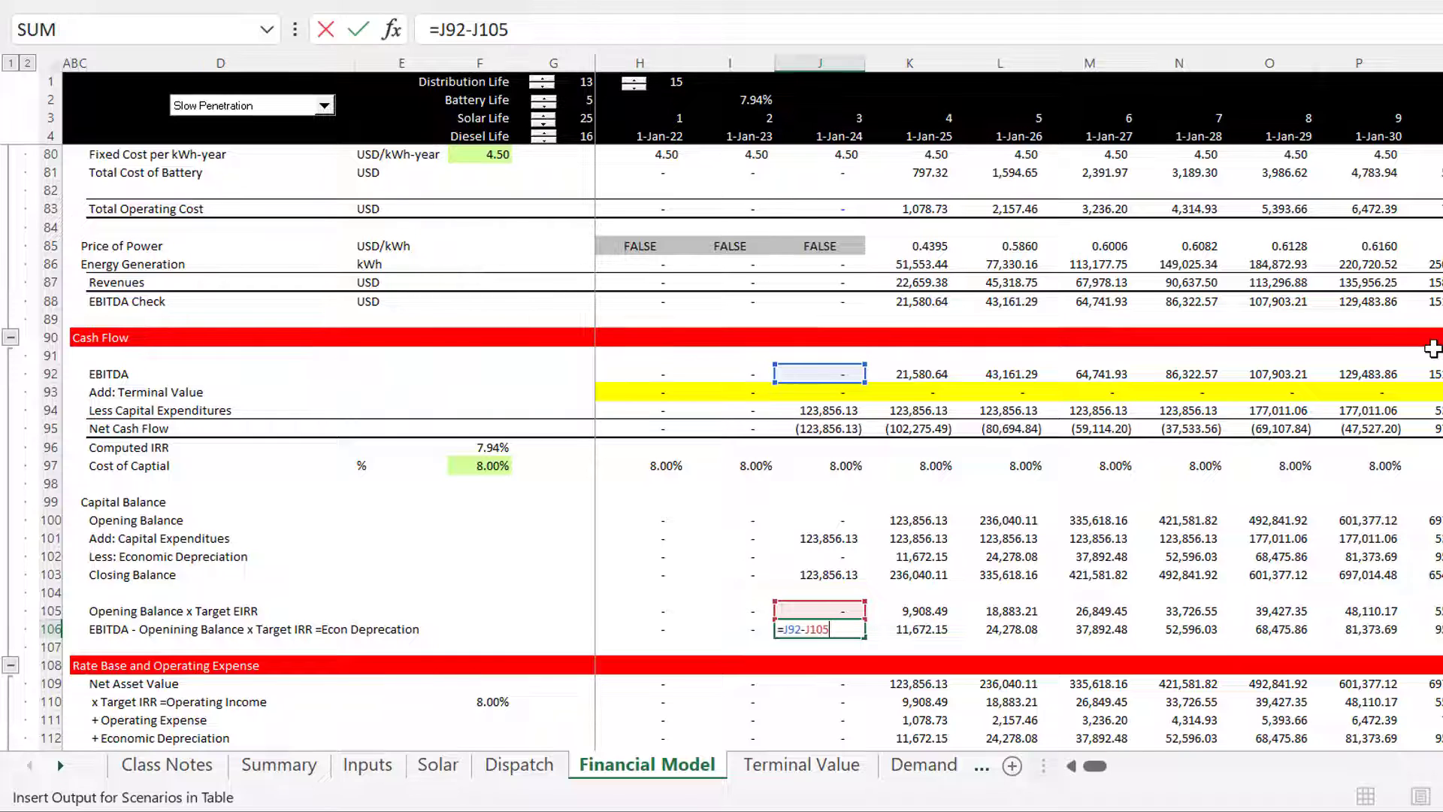
{"action": "key", "text": "Escape"}
Inspect the cells referenced by the Opening Balance x Target EIRR formula in J105.
{"action": "key", "text": "Up"}
{"action": "key", "text": "F2"}
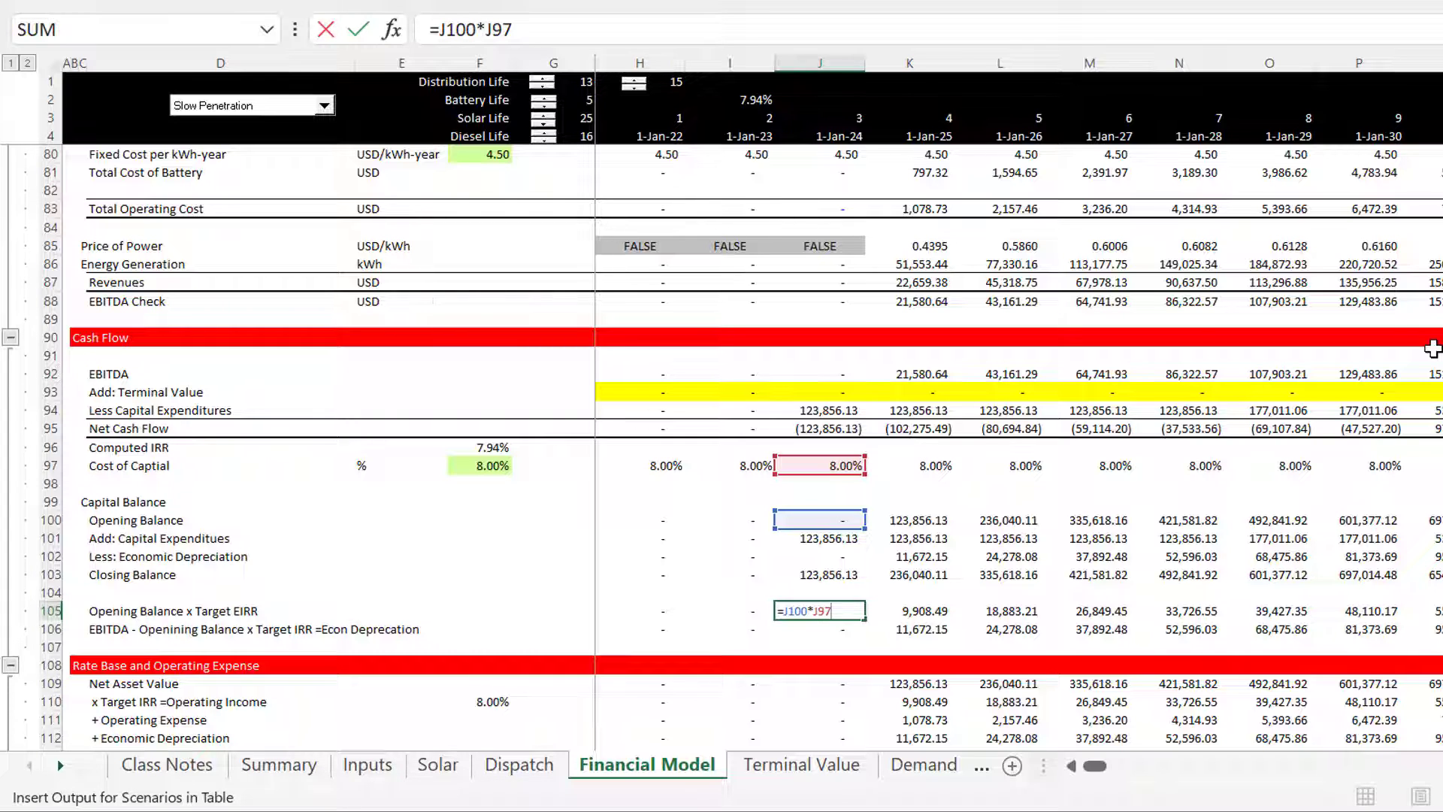
{"action": "key", "text": "Escape"}
Compare the economic depreciation row across the first project years in the capital balance.
{"action": "key", "text": "Up"}
{"action": "key", "text": "Up"}
{"action": "key", "text": "Up"}
{"action": "key", "text": "Right"}
{"action": "key", "text": "Right"}
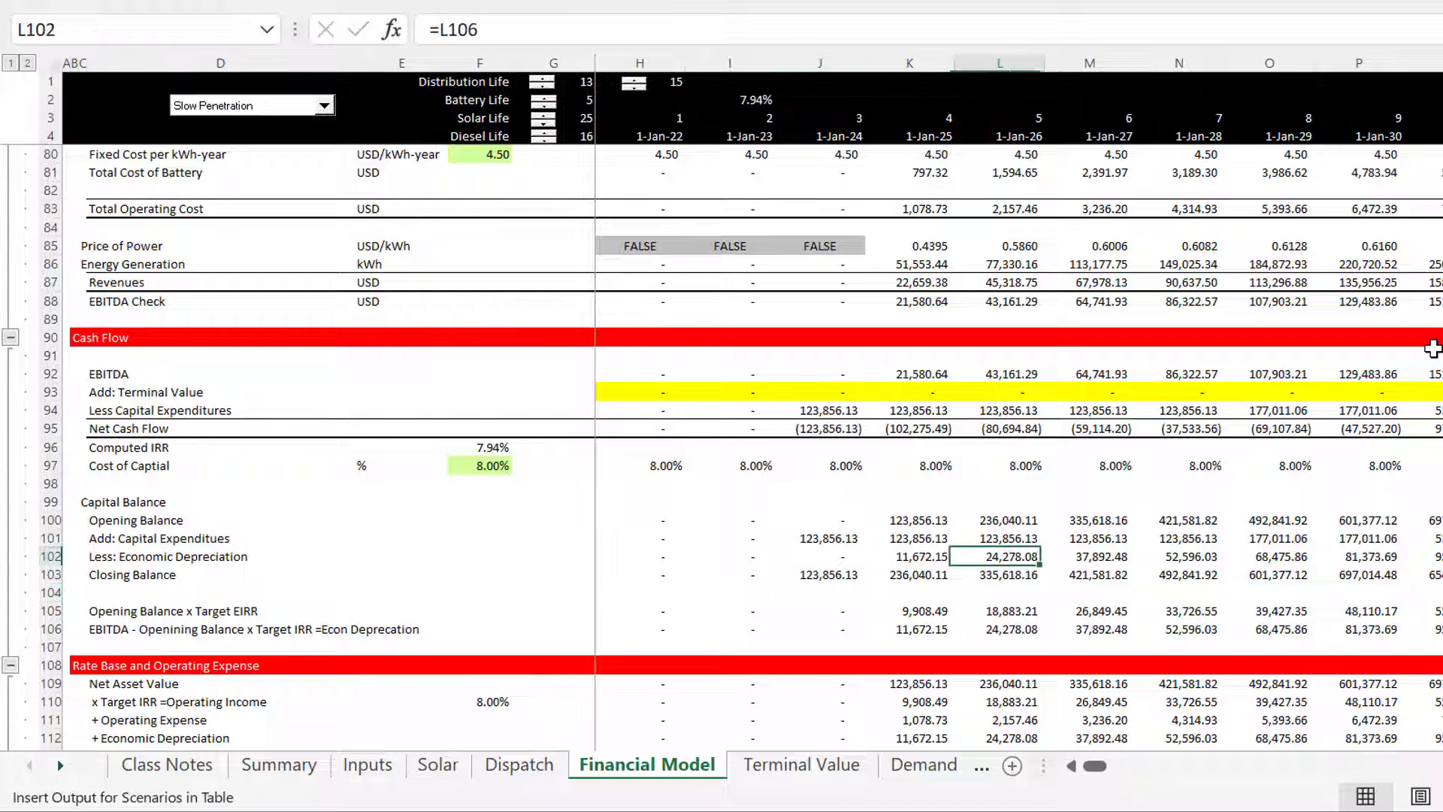
{"action": "key", "text": "Right"}
{"action": "key", "text": "Left"}
{"action": "key", "text": "Left"}
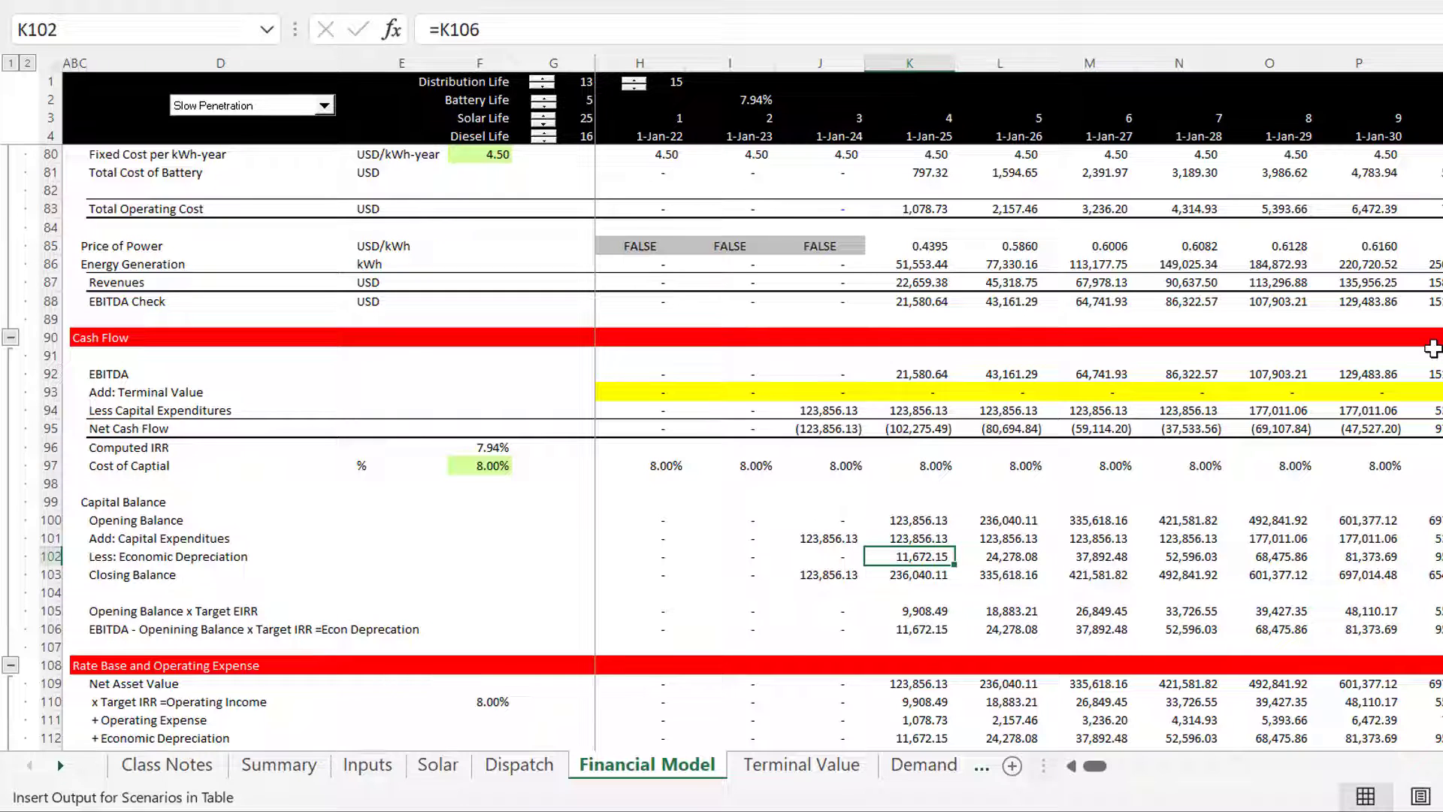
{"action": "key", "text": "Left"}
{"action": "key", "text": "Left"}
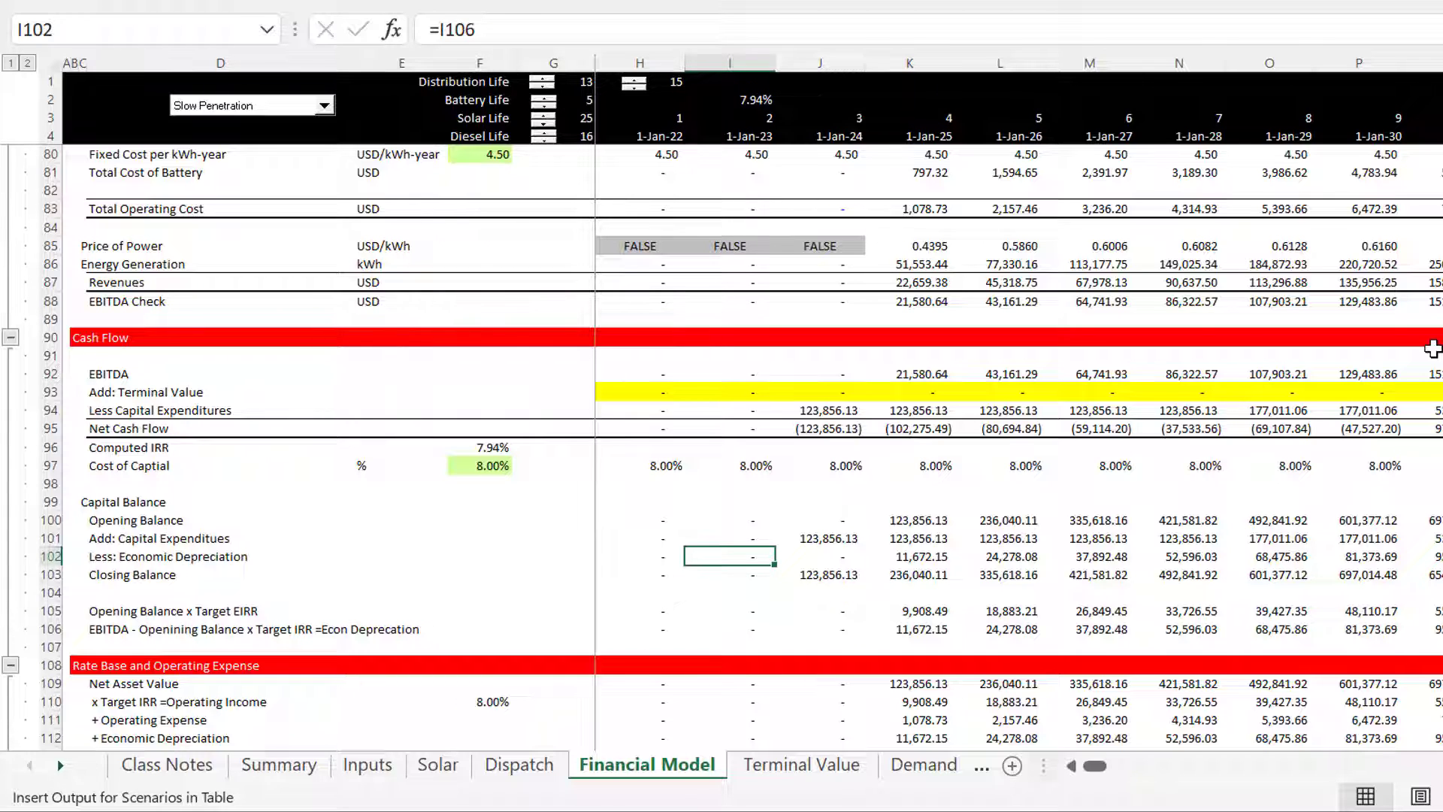
Inspect the January 2025 Opening Balance x Target EIRR formula in K105 and the cells it references.
{"action": "key", "text": "Down"}
{"action": "key", "text": "Down"}
{"action": "key", "text": "Right"}
{"action": "key", "text": "Right"}
{"action": "key", "text": "Down"}
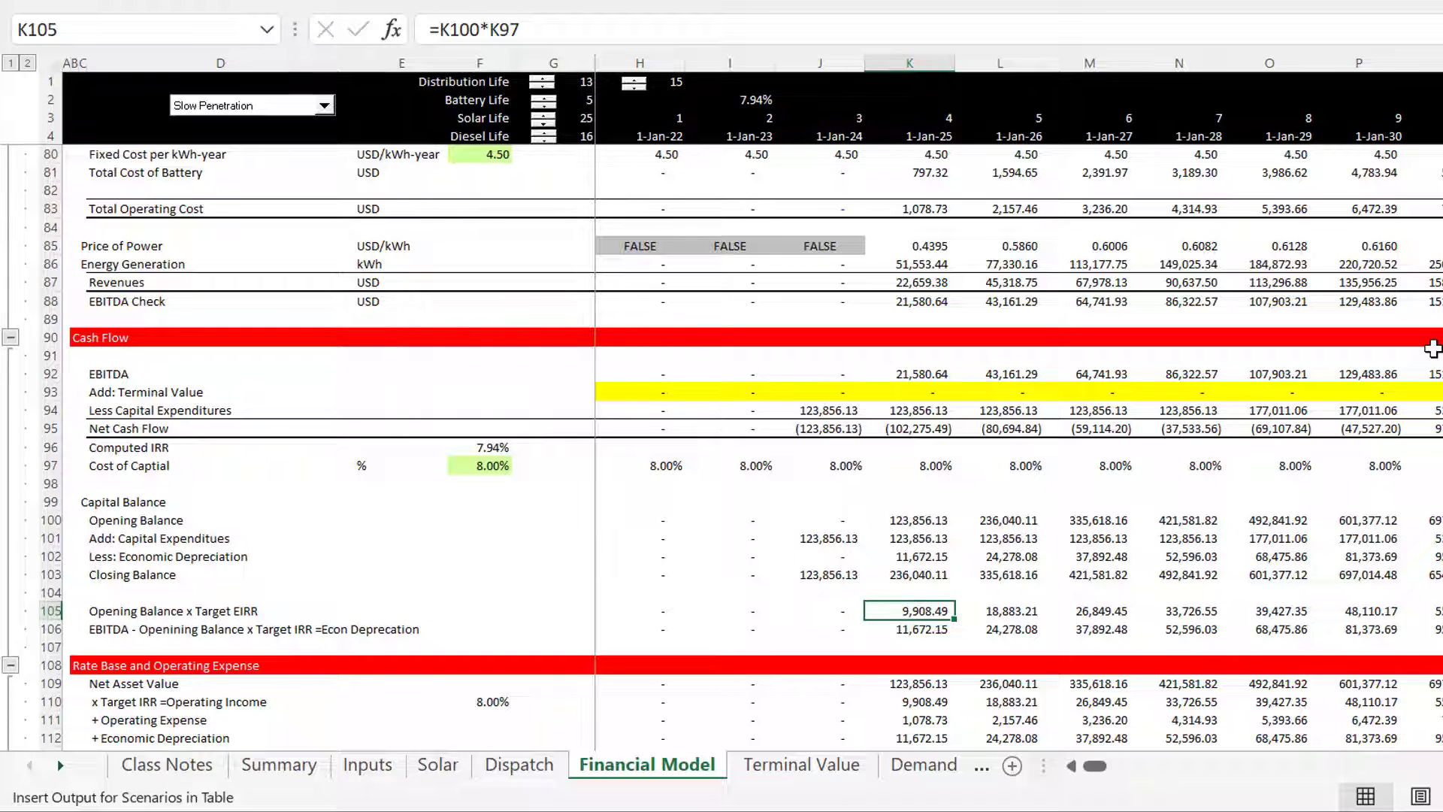
{"action": "key", "text": "Down"}
{"action": "key", "text": "Up"}
{"action": "key", "text": "Up"}
{"action": "key", "text": "Up"}
{"action": "key", "text": "Up"}
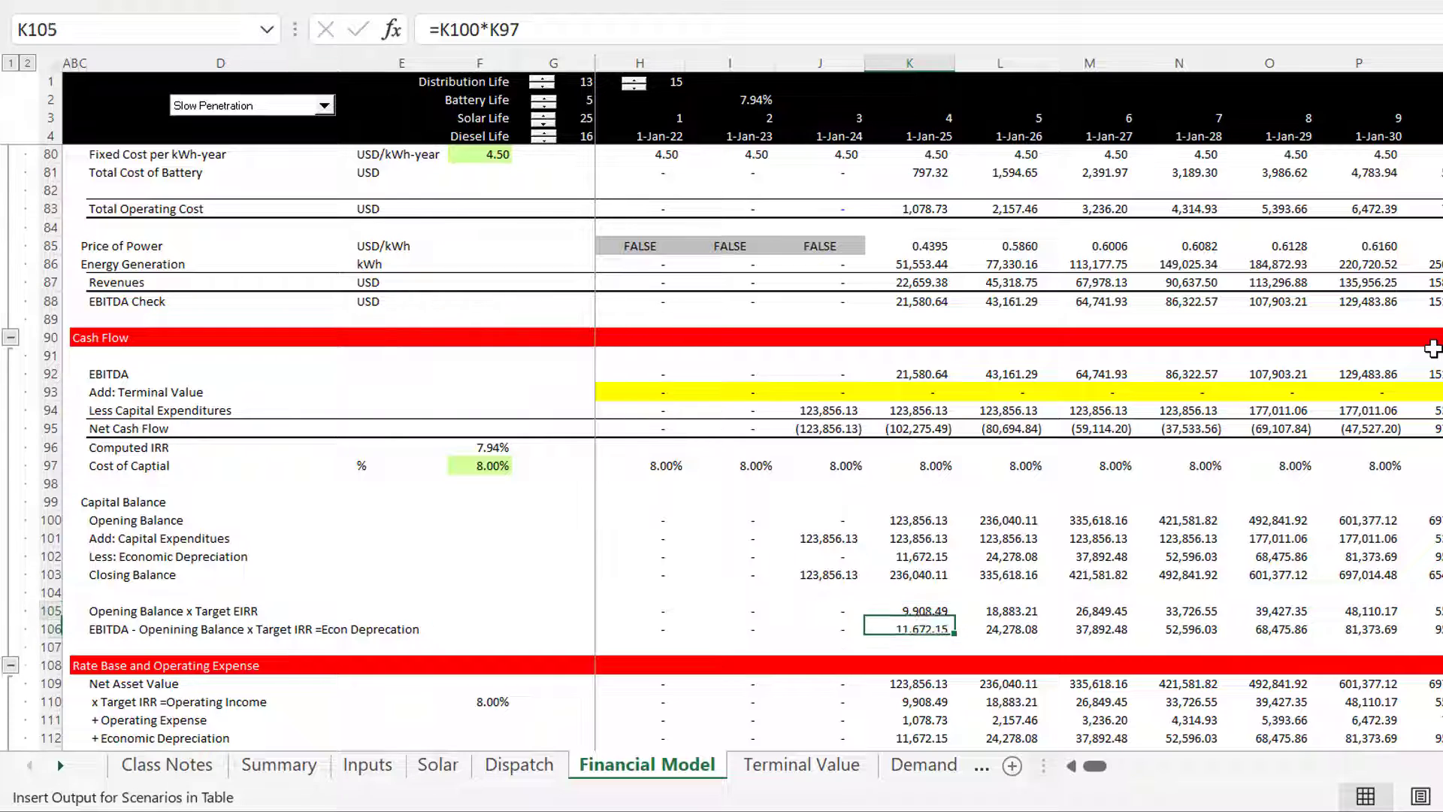
{"action": "key", "text": "Down"}
{"action": "key", "text": "Down"}
{"action": "key", "text": "Down"}
{"action": "key", "text": "Down"}
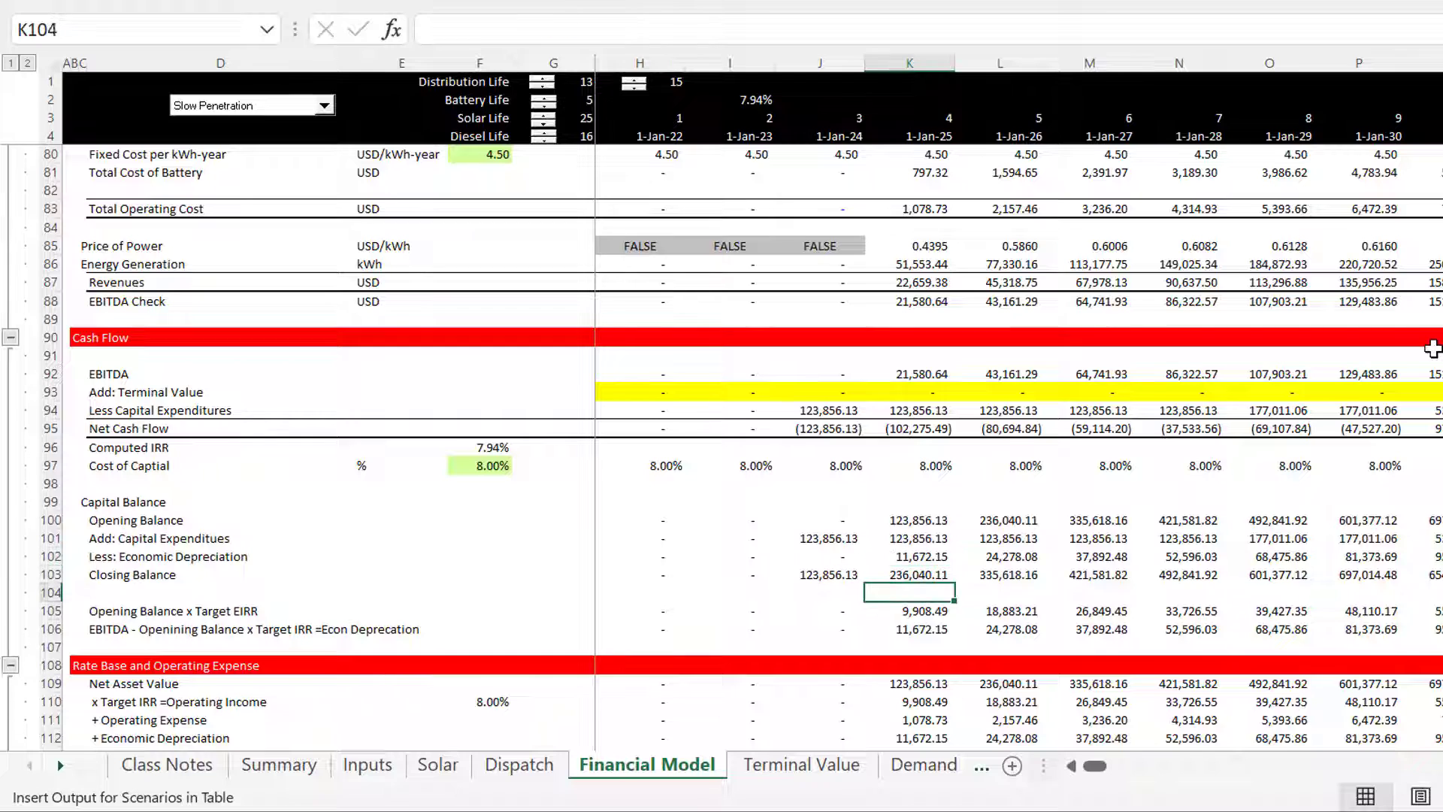
{"action": "key", "text": "Up"}
{"action": "key", "text": "F2"}
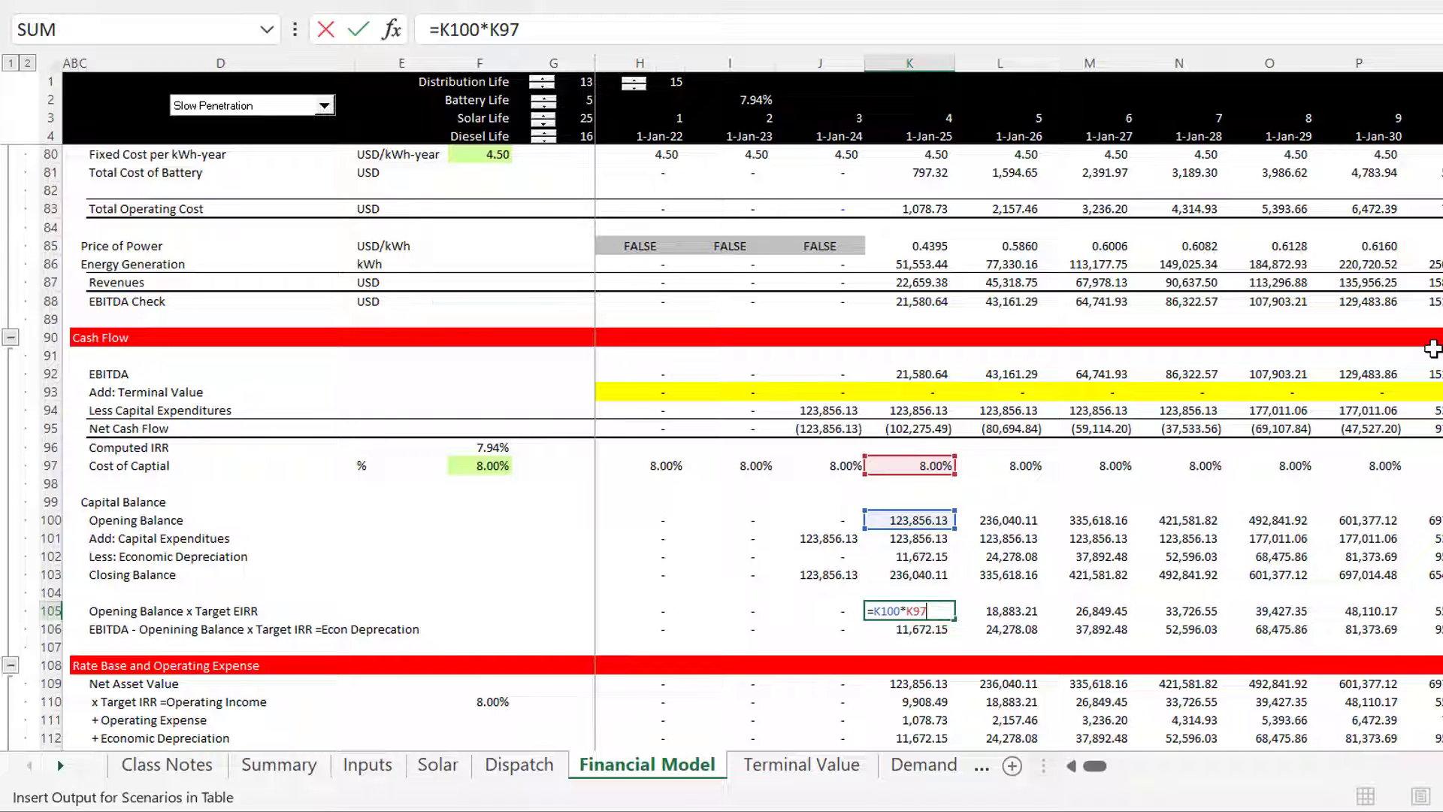
{"action": "key", "text": "ctrl+Return"}
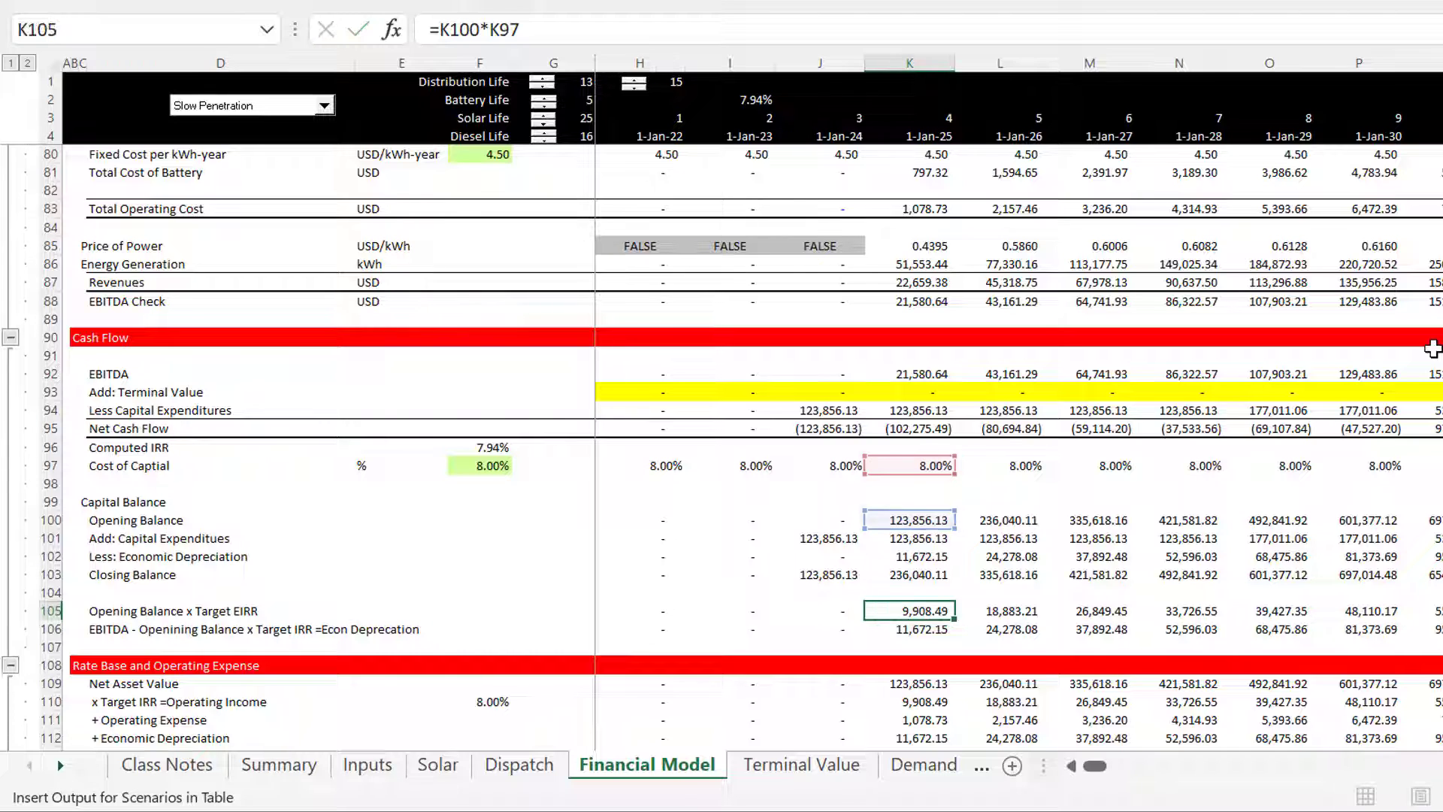
Check the Opening Balance x Target EIRR formulas for January 2026 and January 2027 in L105 and M105.
{"action": "key", "text": "Right"}
{"action": "key", "text": "F2"}
{"action": "key", "text": "Escape"}
{"action": "key", "text": "Right"}
{"action": "key", "text": "F2"}
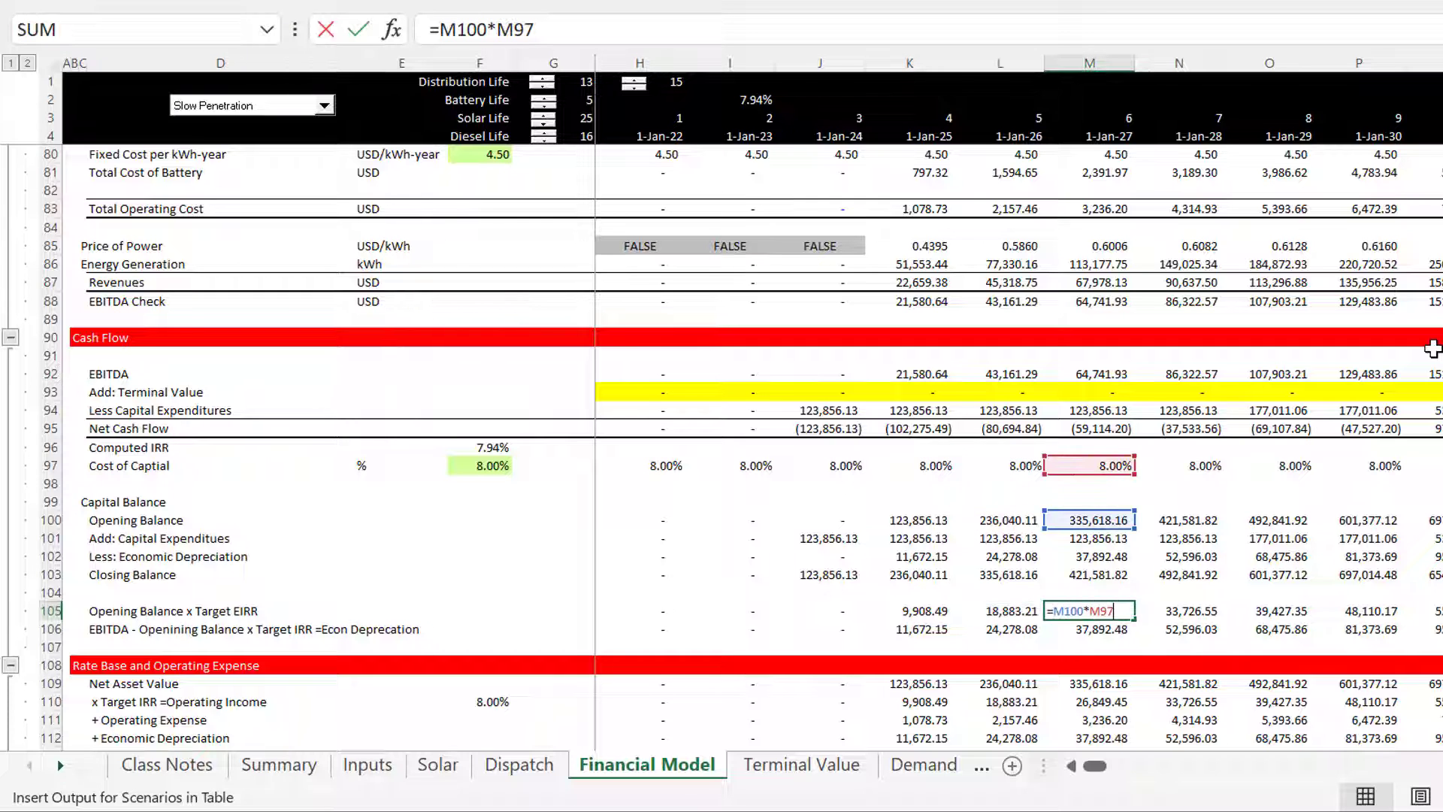
Examine the solar and battery capacity and dispatched energy rows in the operations quantities section.
{"action": "key", "text": "Escape"}
{"action": "key", "text": "Left"}
{"action": "key", "text": "Left"}
{"action": "key", "text": "Up"}
{"action": "key", "text": "Up"}
{"action": "key", "text": "Up"}
{"action": "key", "text": "Up"}
{"action": "key", "text": "Up"}
{"action": "key", "text": "Up"}
{"action": "key", "text": "Up"}
{"action": "key", "text": "Up"}
{"action": "key", "text": "Up"}
{"action": "key", "text": "Up"}
{"action": "key", "text": "Up"}
{"action": "key", "text": "Up"}
{"action": "key", "text": "Up"}
{"action": "key", "text": "Up"}
{"action": "key", "text": "Up"}
{"action": "key", "text": "Up"}
{"action": "key", "text": "Up"}
{"action": "key", "text": "Up"}
{"action": "key", "text": "Up"}
{"action": "key", "text": "Up"}
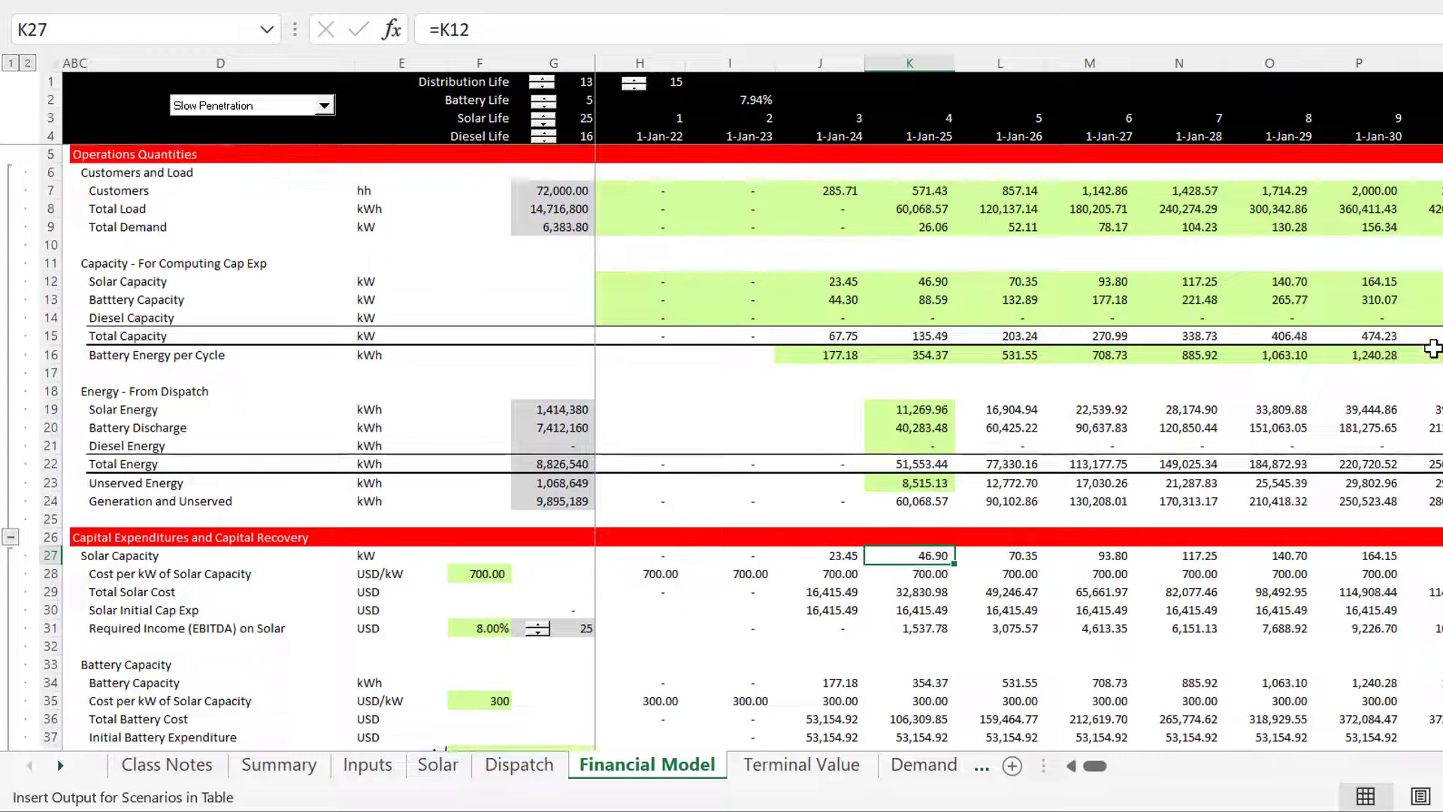
{"action": "key", "text": "Up"}
{"action": "key", "text": "Up"}
{"action": "key", "text": "Down"}
{"action": "key", "text": "Up"}
{"action": "key", "text": "Up"}
{"action": "key", "text": "Up"}
{"action": "key", "text": "Up"}
{"action": "key", "text": "Up"}
{"action": "key", "text": "Up"}
{"action": "key", "text": "Up"}
{"action": "key", "text": "Up"}
{"action": "key", "text": "Up"}
{"action": "key", "text": "Up"}
{"action": "key", "text": "Up"}
{"action": "key", "text": "Up"}
{"action": "key", "text": "Up"}
{"action": "key", "text": "Up"}
{"action": "key", "text": "Up"}
{"action": "key", "text": "Up"}
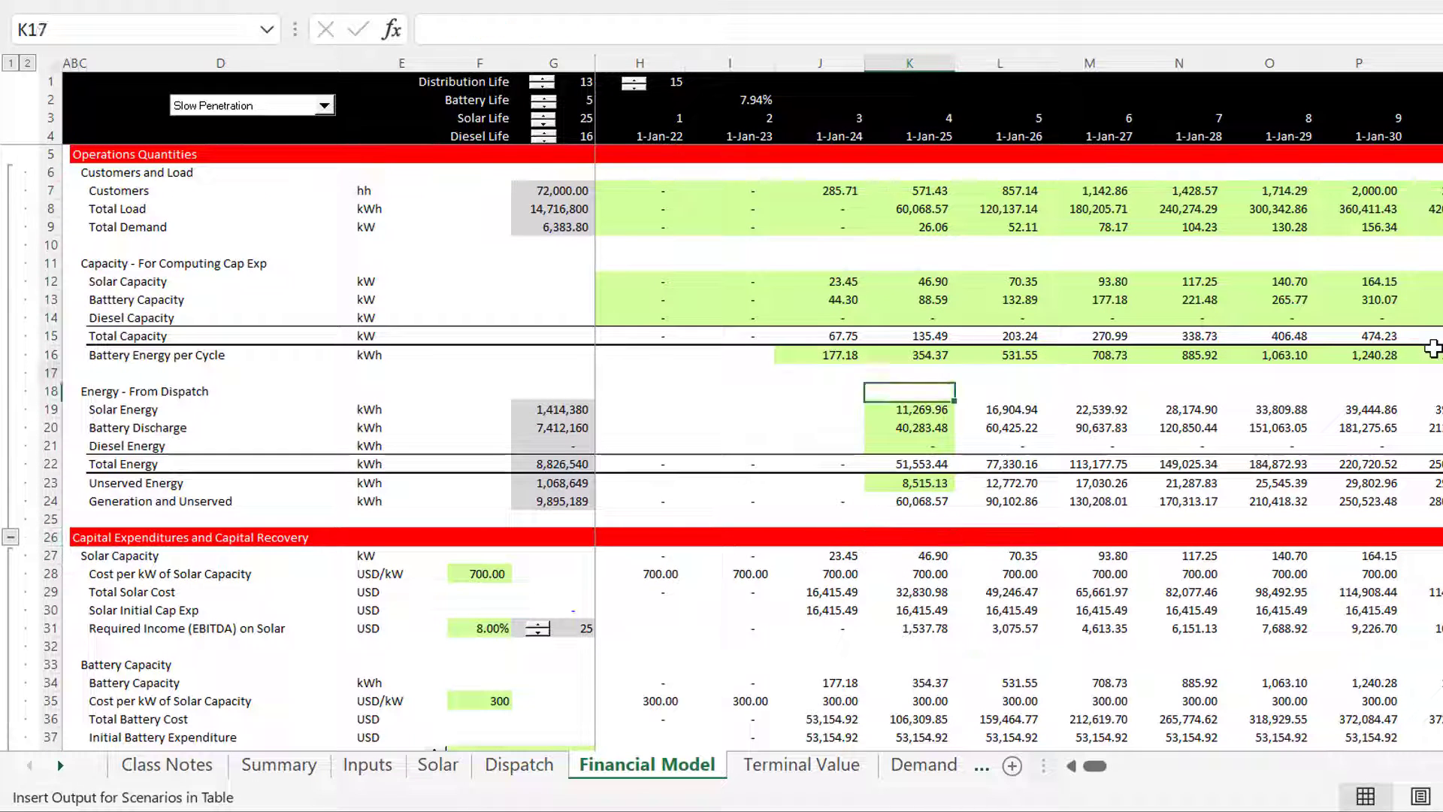
Review the January 2025 capital expenditure and required income rows for solar, battery, diesel, distribution and meters, down to the fuel cost workings.
{"action": "key", "text": "Down"}
{"action": "key", "text": "Down"}
{"action": "key", "text": "Down"}
{"action": "key", "text": "Down"}
{"action": "key", "text": "Down"}
{"action": "key", "text": "Down"}
{"action": "key", "text": "Down"}
{"action": "key", "text": "Down"}
{"action": "key", "text": "Down"}
{"action": "key", "text": "Down"}
{"action": "key", "text": "Down"}
{"action": "key", "text": "Down"}
{"action": "key", "text": "Down"}
{"action": "key", "text": "Down"}
{"action": "key", "text": "Down"}
{"action": "key", "text": "Down"}
{"action": "key", "text": "Down"}
{"action": "key", "text": "Down"}
{"action": "key", "text": "Down"}
{"action": "key", "text": "Down"}
{"action": "key", "text": "Down"}
{"action": "key", "text": "Down"}
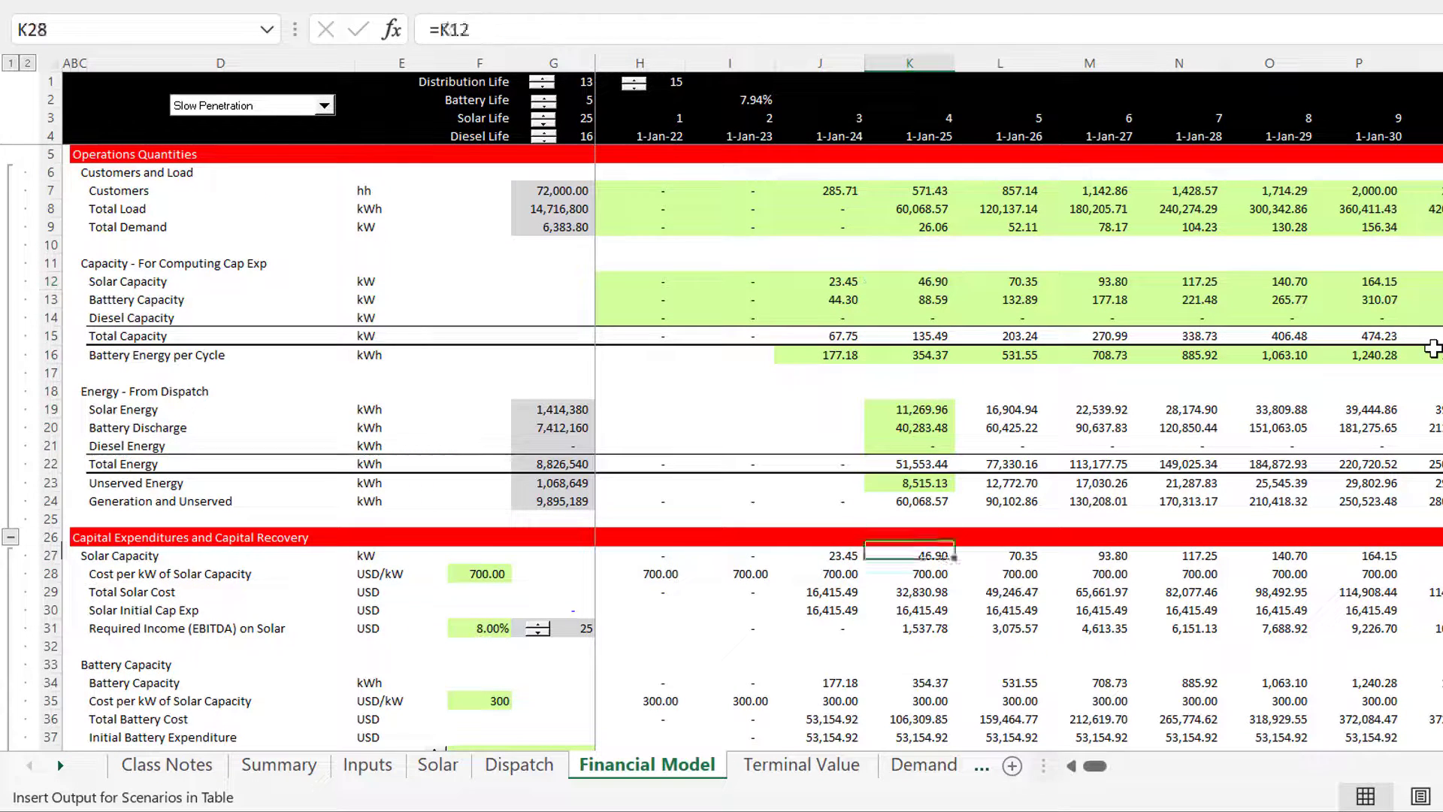
{"action": "key", "text": "Down"}
{"action": "key", "text": "Down"}
{"action": "key", "text": "Down"}
{"action": "key", "text": "Down"}
{"action": "key", "text": "Down"}
{"action": "key", "text": "Down"}
{"action": "key", "text": "Down"}
{"action": "key", "text": "Down"}
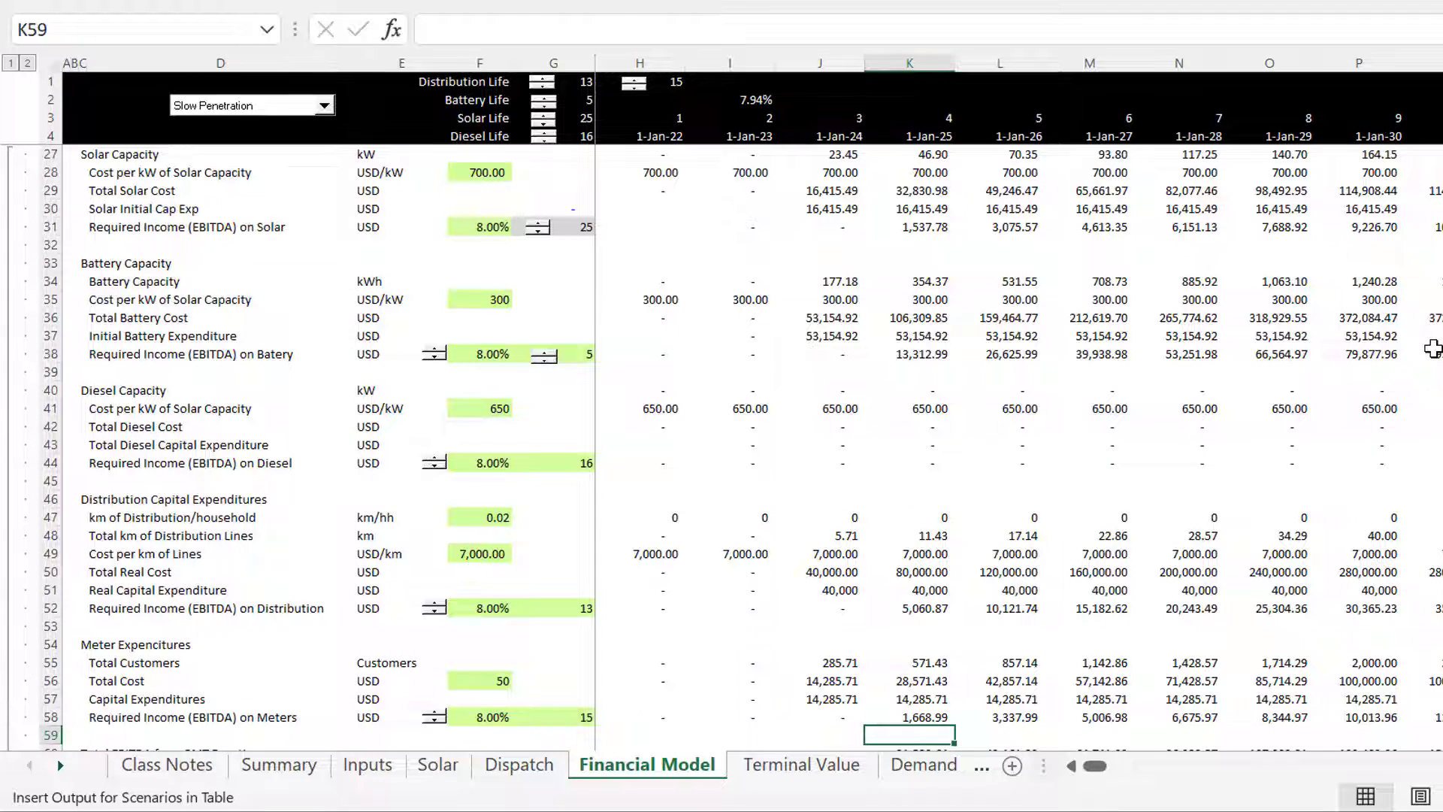
{"action": "key", "text": "Down"}
{"action": "key", "text": "Down"}
{"action": "key", "text": "Down"}
{"action": "key", "text": "Down"}
{"action": "key", "text": "Down"}
{"action": "key", "text": "Down"}
{"action": "key", "text": "Down"}
{"action": "key", "text": "Down"}
{"action": "key", "text": "Down"}
{"action": "key", "text": "Down"}
{"action": "key", "text": "Up"}
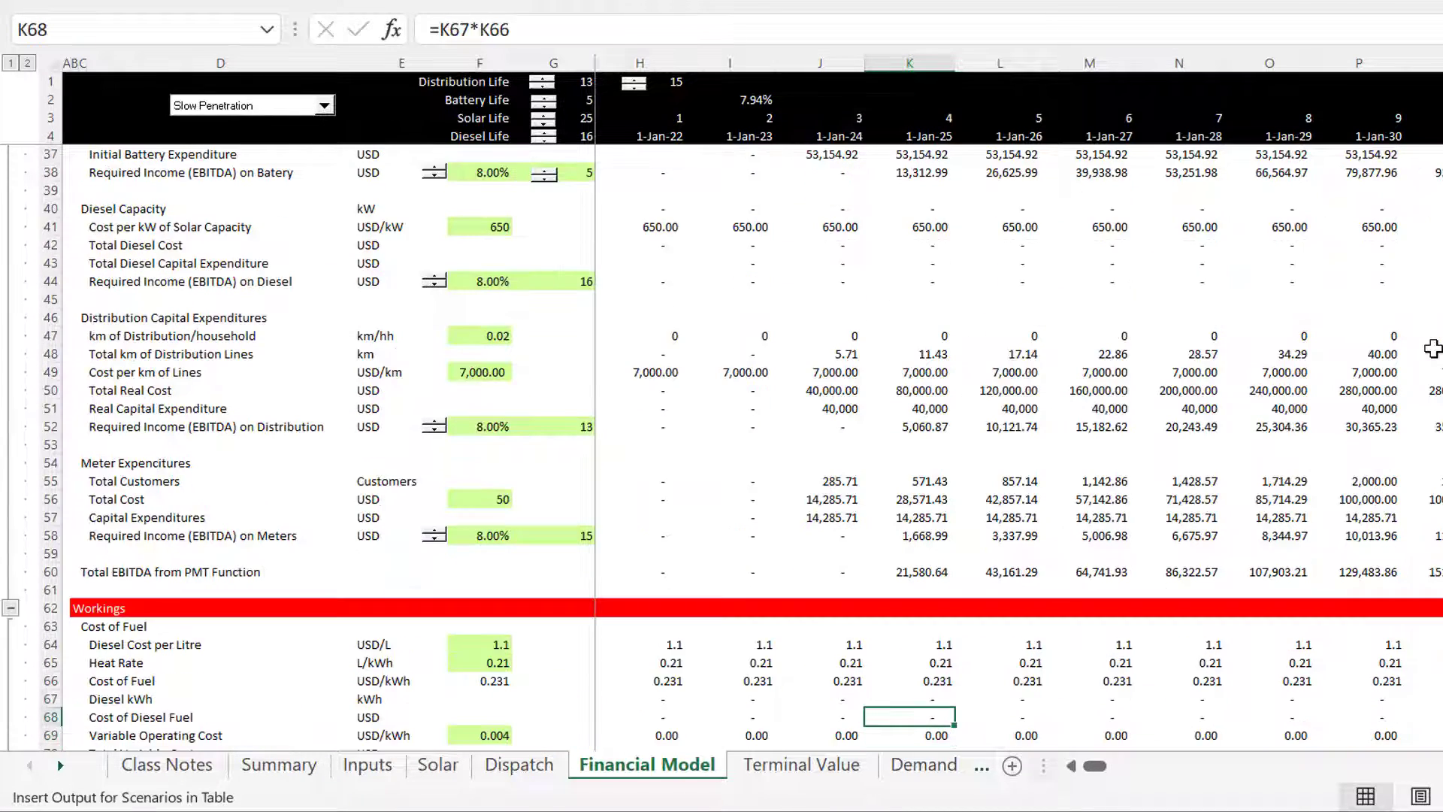
Inspect the PMT formulas for Required Income (EBITDA) on Meters in K58 and L58 and the cells they reference.
{"action": "key", "text": "Up"}
{"action": "key", "text": "Up"}
{"action": "key", "text": "Up"}
{"action": "key", "text": "Up"}
{"action": "key", "text": "Up"}
{"action": "key", "text": "Up"}
{"action": "key", "text": "Up"}
{"action": "key", "text": "Up"}
{"action": "key", "text": "Up"}
{"action": "key", "text": "Up"}
{"action": "key", "text": "Up"}
{"action": "key", "text": "Down"}
{"action": "key", "text": "F2"}
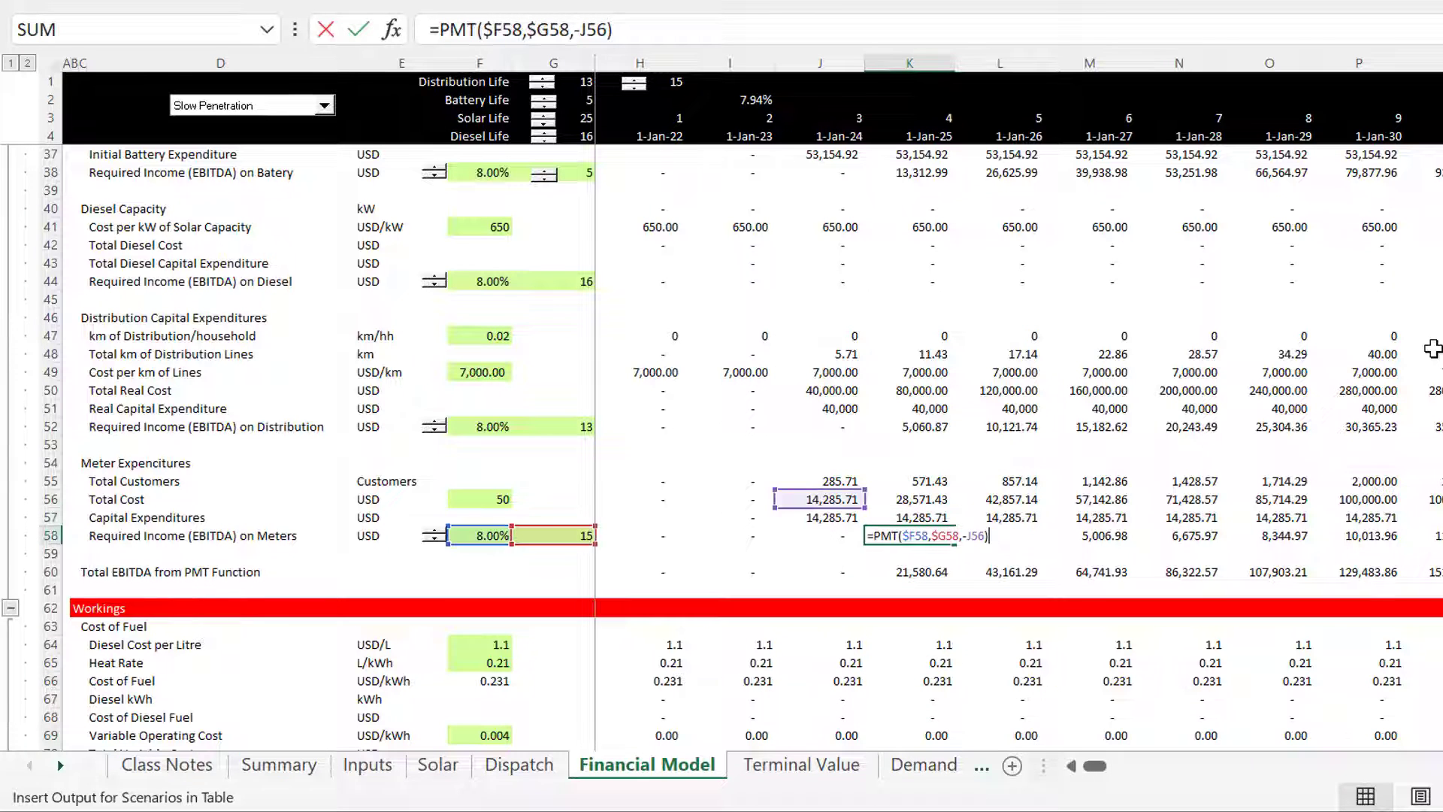
{"action": "key", "text": "Escape"}
{"action": "key", "text": "Right"}
{"action": "key", "text": "F2"}
{"action": "key", "text": "Escape"}
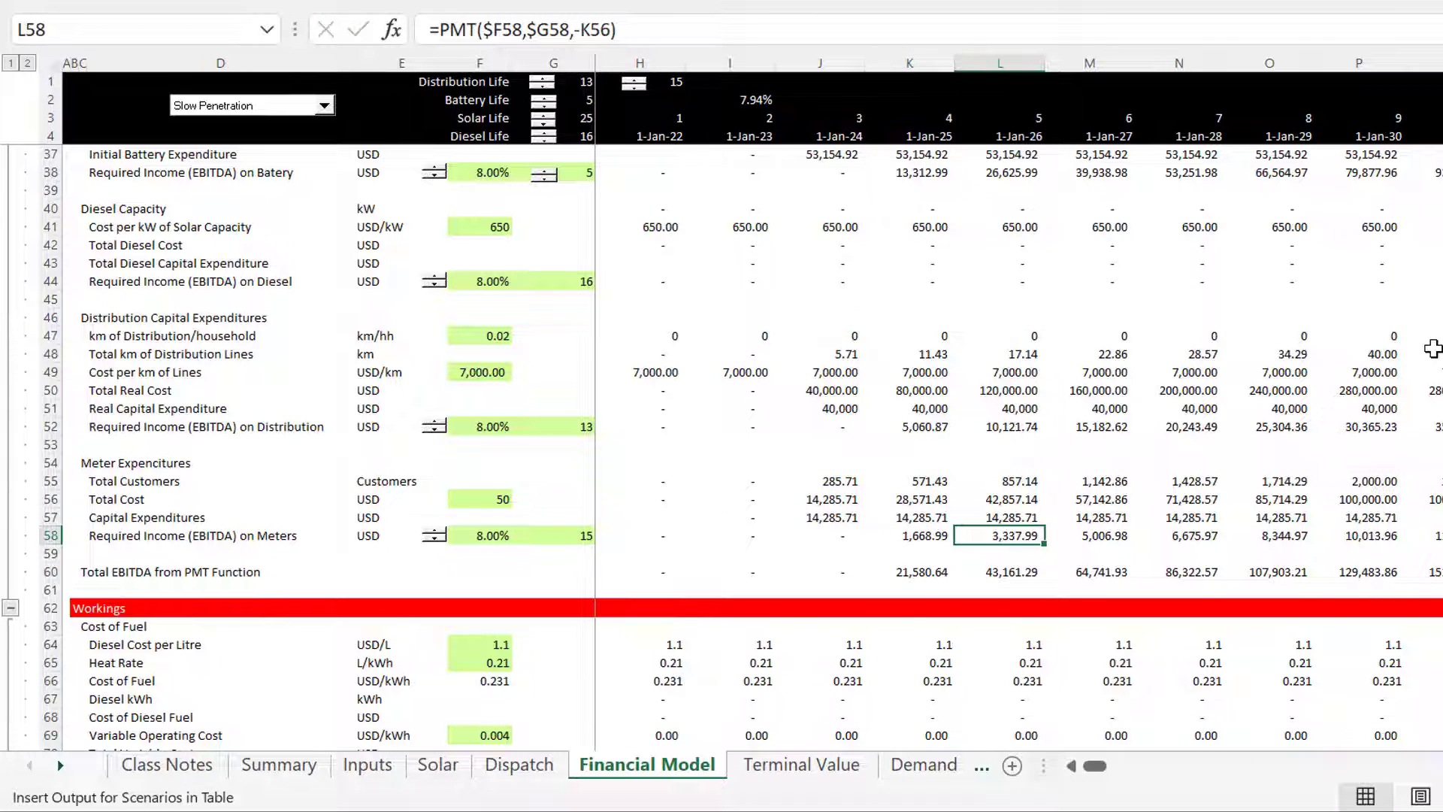
Review the rows from Total EBITDA from PMT Function through the workings and cash flow to the January 2024 economic depreciation in J102.
{"action": "key", "text": "Down"}
{"action": "key", "text": "Down"}
{"action": "key", "text": "Left"}
{"action": "key", "text": "Left"}
{"action": "key", "text": "Down"}
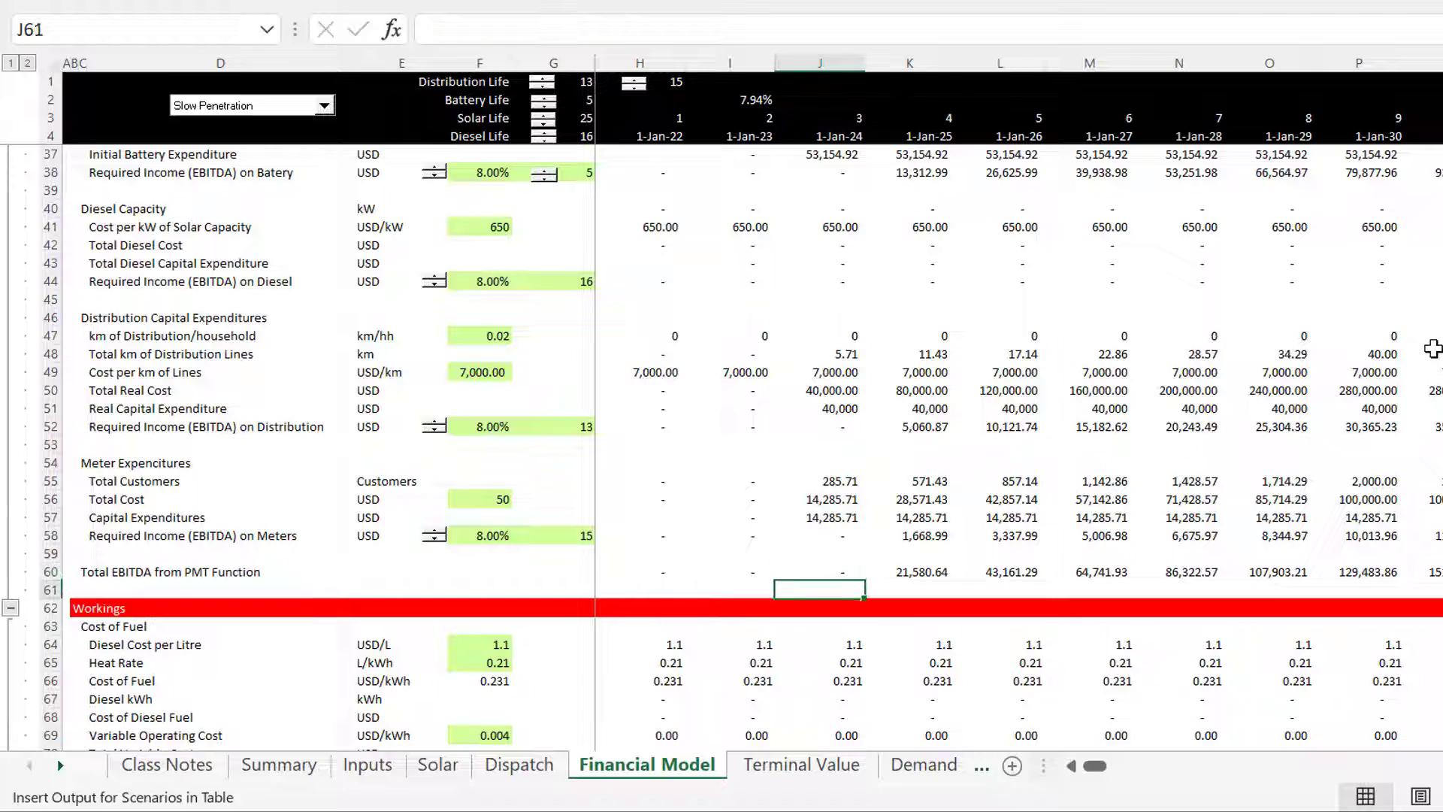
{"action": "key", "text": "Down"}
{"action": "key", "text": "Down"}
{"action": "key", "text": "Down"}
{"action": "key", "text": "Down"}
{"action": "key", "text": "Down"}
{"action": "key", "text": "Down"}
{"action": "key", "text": "Down"}
{"action": "key", "text": "Down"}
{"action": "key", "text": "Down"}
{"action": "key", "text": "Down"}
{"action": "key", "text": "Down"}
{"action": "key", "text": "Down"}
{"action": "key", "text": "Down"}
{"action": "key", "text": "Down"}
{"action": "key", "text": "Down"}
{"action": "key", "text": "Down"}
{"action": "key", "text": "Down"}
{"action": "key", "text": "Down"}
{"action": "key", "text": "Down"}
{"action": "key", "text": "Down"}
{"action": "key", "text": "Down"}
{"action": "key", "text": "Down"}
{"action": "key", "text": "Down"}
{"action": "key", "text": "Down"}
{"action": "key", "text": "Down"}
{"action": "key", "text": "Down"}
{"action": "key", "text": "Down"}
{"action": "key", "text": "Down"}
{"action": "key", "text": "Down"}
{"action": "key", "text": "Down"}
{"action": "key", "text": "Down"}
{"action": "key", "text": "Down"}
{"action": "key", "text": "Down"}
{"action": "key", "text": "Down"}
{"action": "key", "text": "Down"}
{"action": "key", "text": "Down"}
{"action": "key", "text": "Down"}
{"action": "key", "text": "Down"}
{"action": "key", "text": "Down"}
{"action": "key", "text": "Down"}
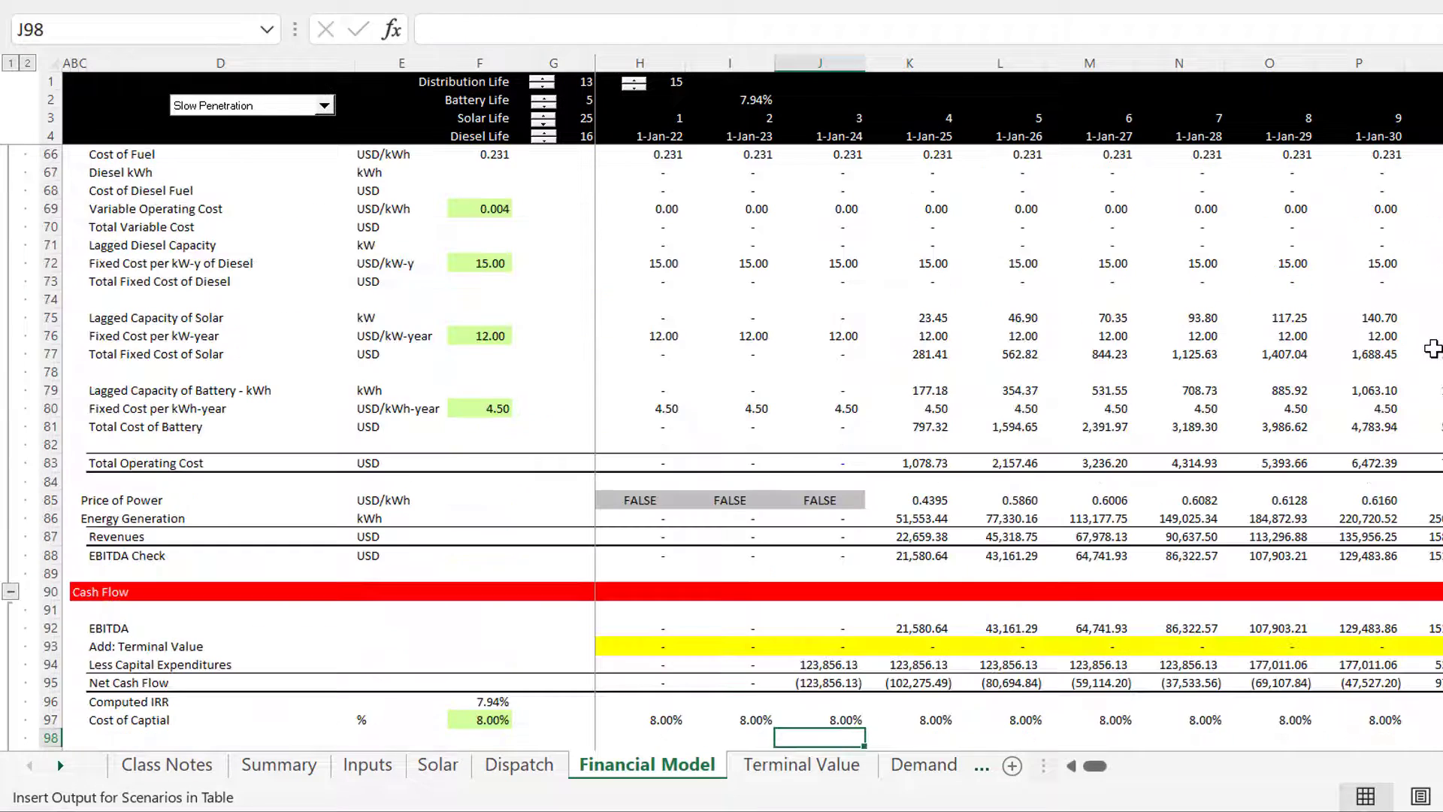
{"action": "key", "text": "Down"}
{"action": "key", "text": "Down"}
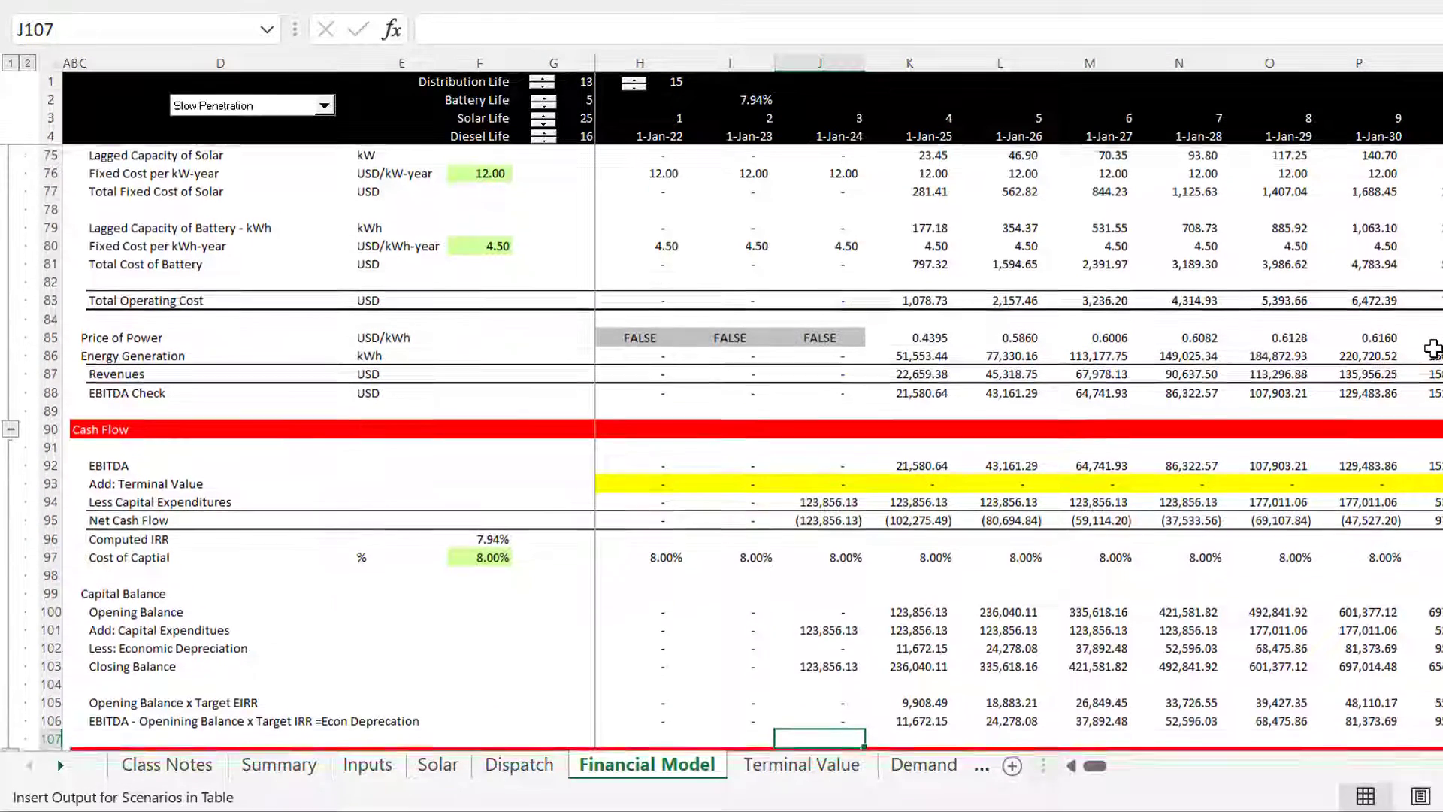
{"action": "key", "text": "Up"}
{"action": "key", "text": "Up"}
{"action": "key", "text": "Up"}
{"action": "key", "text": "Up"}
{"action": "key", "text": "Up"}
{"action": "key", "text": "Up"}
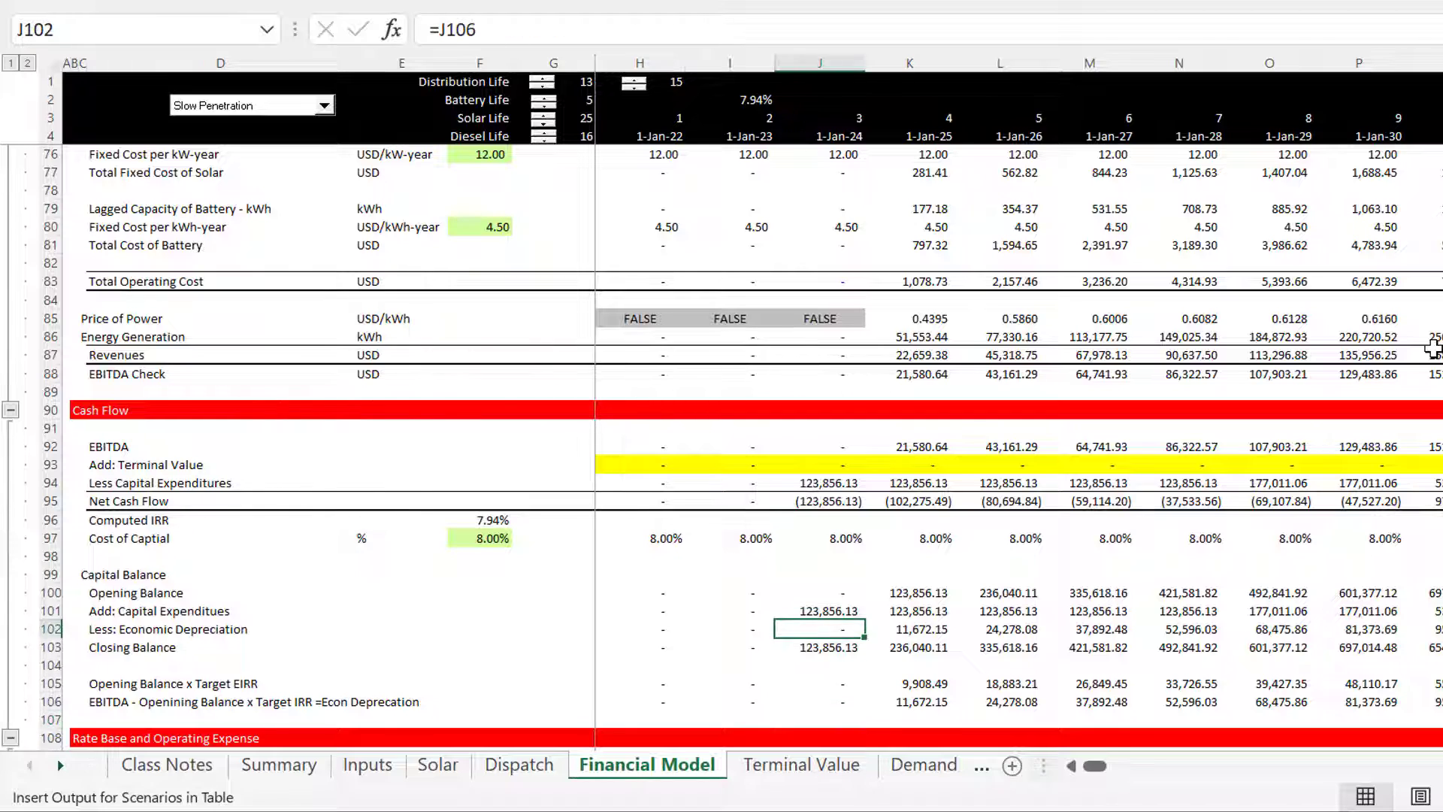
Review the Rate Base and Operating Expense section from Net Asset Value through Price per kWh to Cost per kWh Including Unserved in J121.
{"action": "key", "text": "Down"}
{"action": "key", "text": "Down"}
{"action": "key", "text": "Down"}
{"action": "key", "text": "Down"}
{"action": "key", "text": "Down"}
{"action": "key", "text": "Down"}
{"action": "key", "text": "Down"}
{"action": "key", "text": "Down"}
{"action": "key", "text": "Down"}
{"action": "key", "text": "Down"}
{"action": "key", "text": "Down"}
{"action": "key", "text": "Down"}
{"action": "key", "text": "Down"}
{"action": "key", "text": "Down"}
{"action": "key", "text": "Down"}
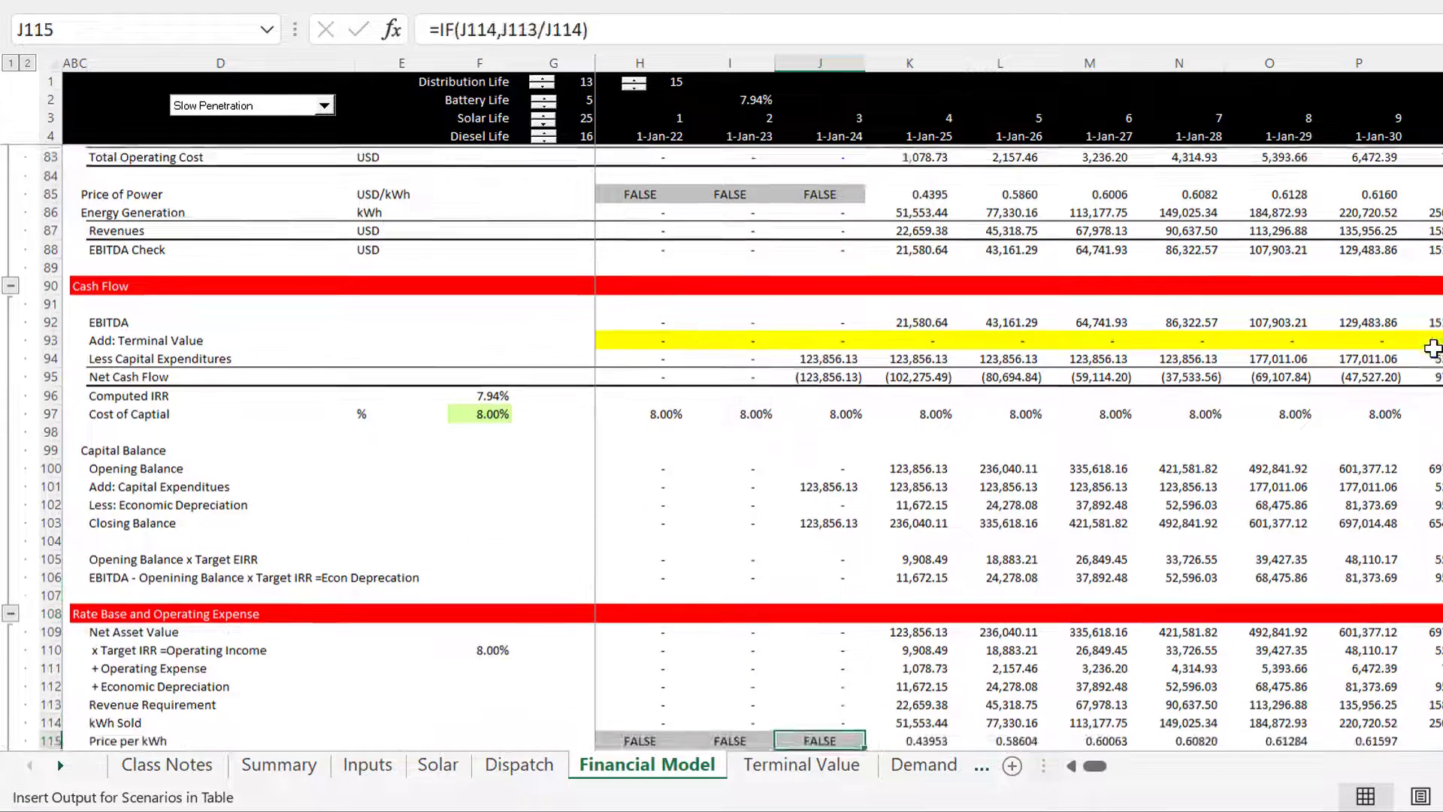
{"action": "key", "text": "Down"}
{"action": "key", "text": "Down"}
{"action": "key", "text": "Down"}
{"action": "key", "text": "Down"}
{"action": "key", "text": "Down"}
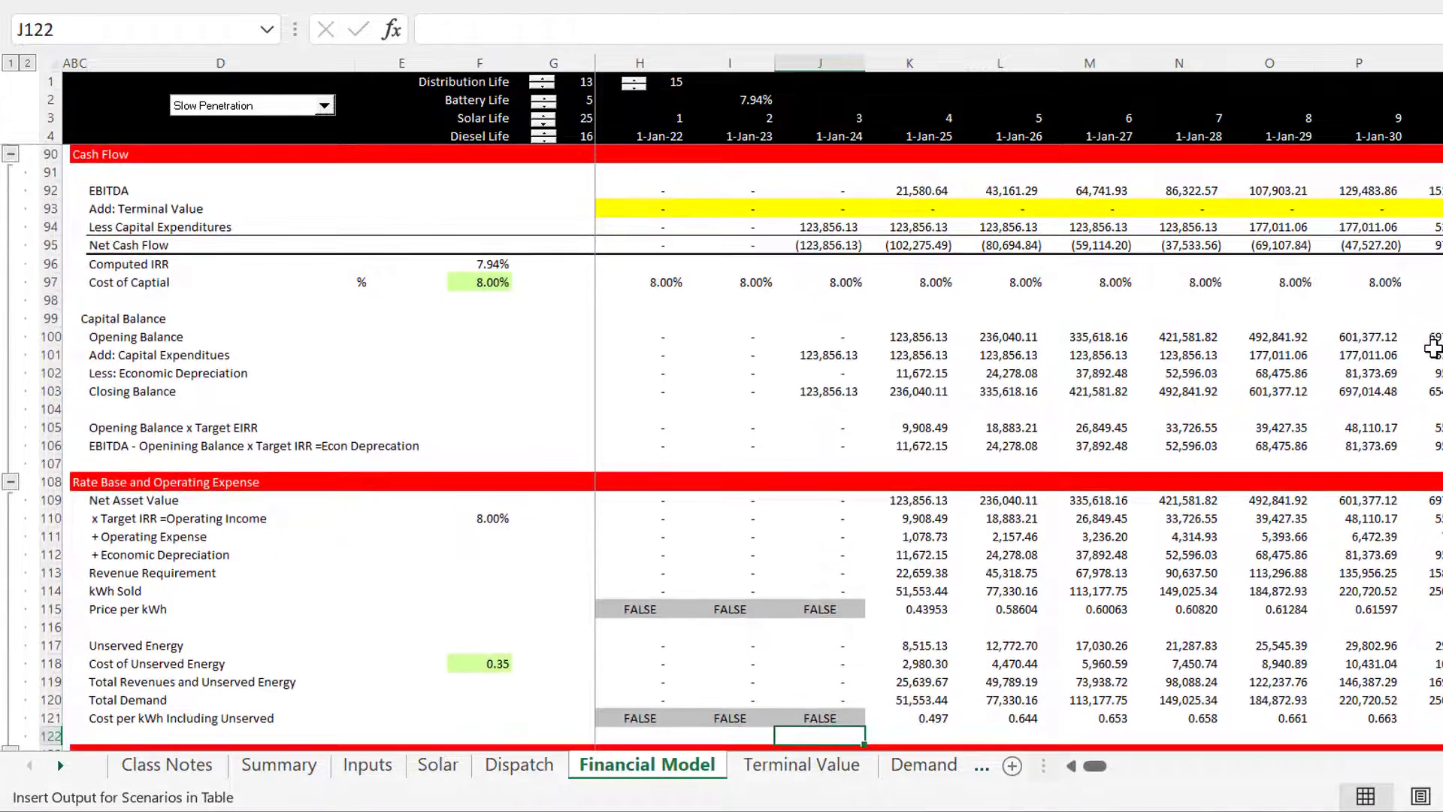
{"action": "key", "text": "Up"}
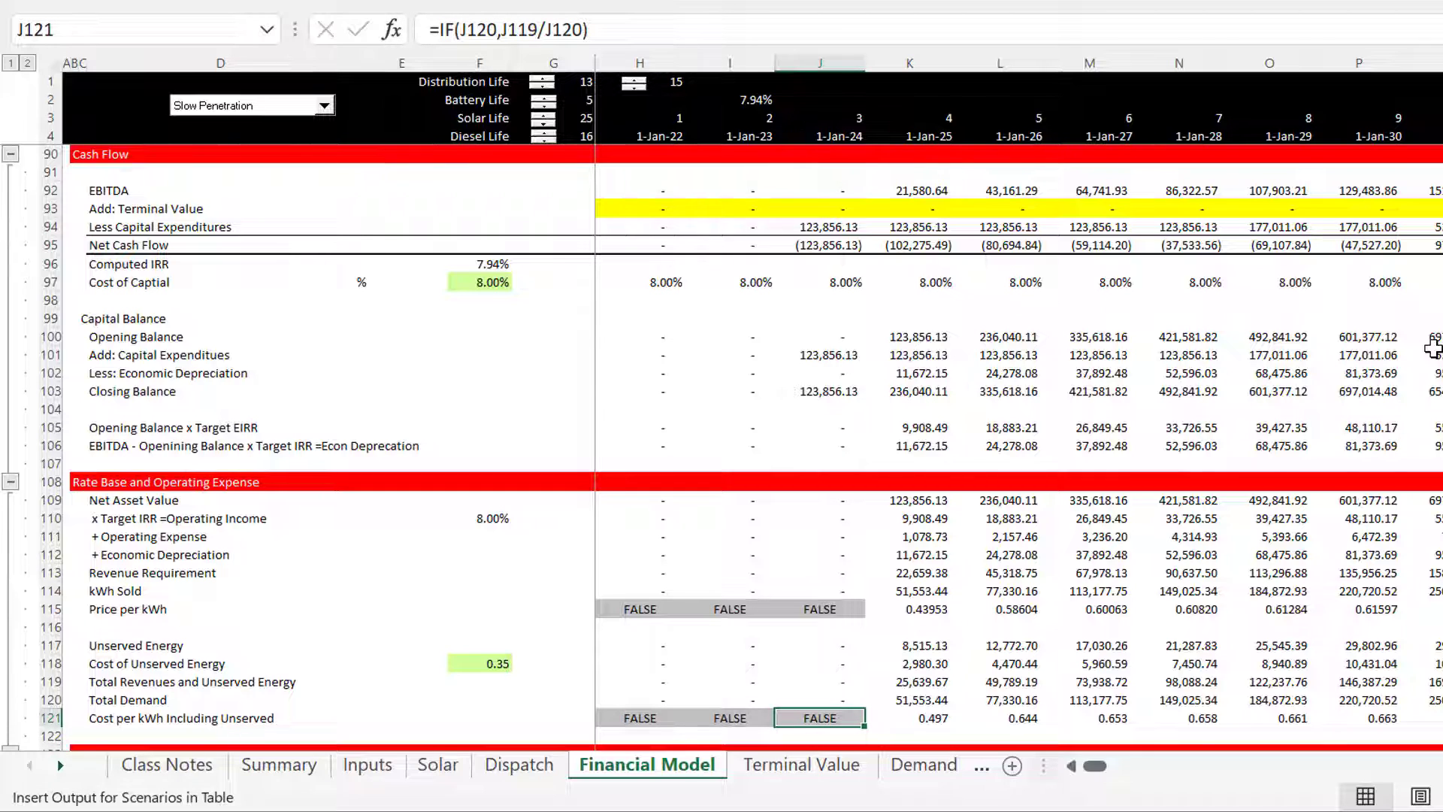
Review the Financing section's Ending Capital, Ending Debt, Change in Debt and Interest Expense on Debt rows.
{"action": "key", "text": "Down"}
{"action": "key", "text": "Down"}
{"action": "key", "text": "Down"}
{"action": "key", "text": "Down"}
{"action": "key", "text": "Down"}
{"action": "key", "text": "Down"}
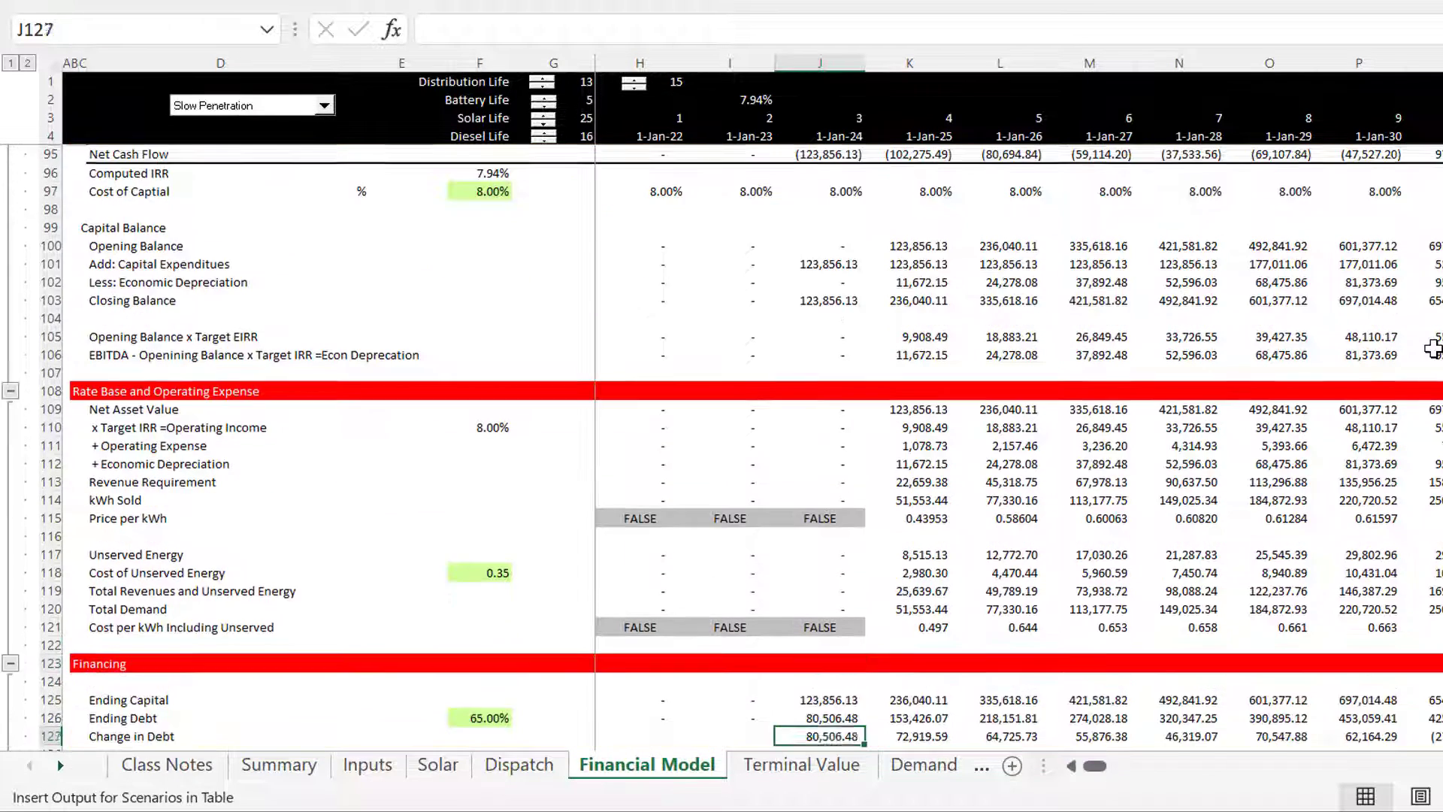
{"action": "key", "text": "Down"}
{"action": "key", "text": "Down"}
{"action": "key", "text": "Down"}
{"action": "key", "text": "Down"}
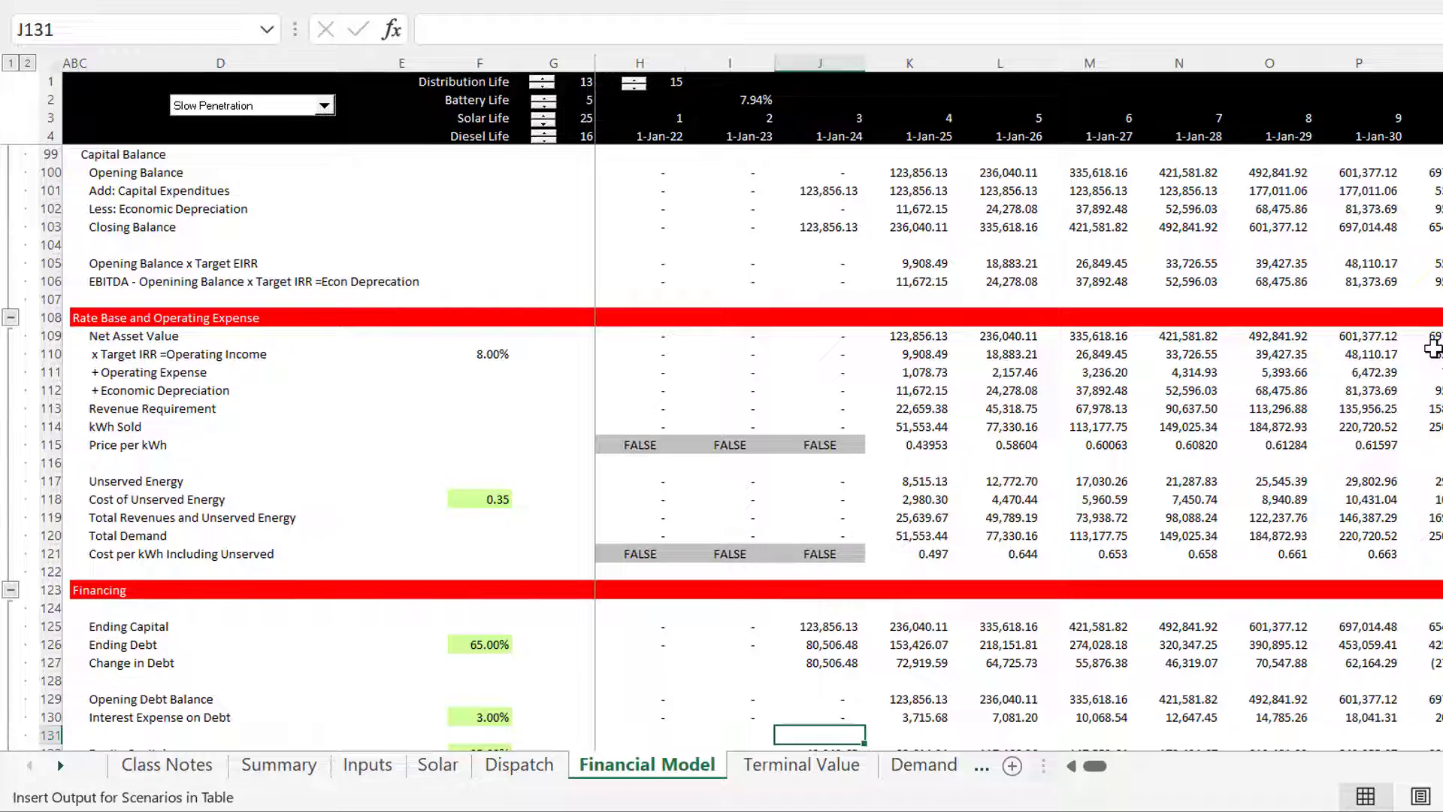
Examine the liabilities and capital rows, balance test, earned return and Solar Terminal Value capital expenditures, ending on Retained Earnings in J169.
{"action": "key", "text": "Page_Down"}
{"action": "key", "text": "Down"}
{"action": "key", "text": "Page_Down"}
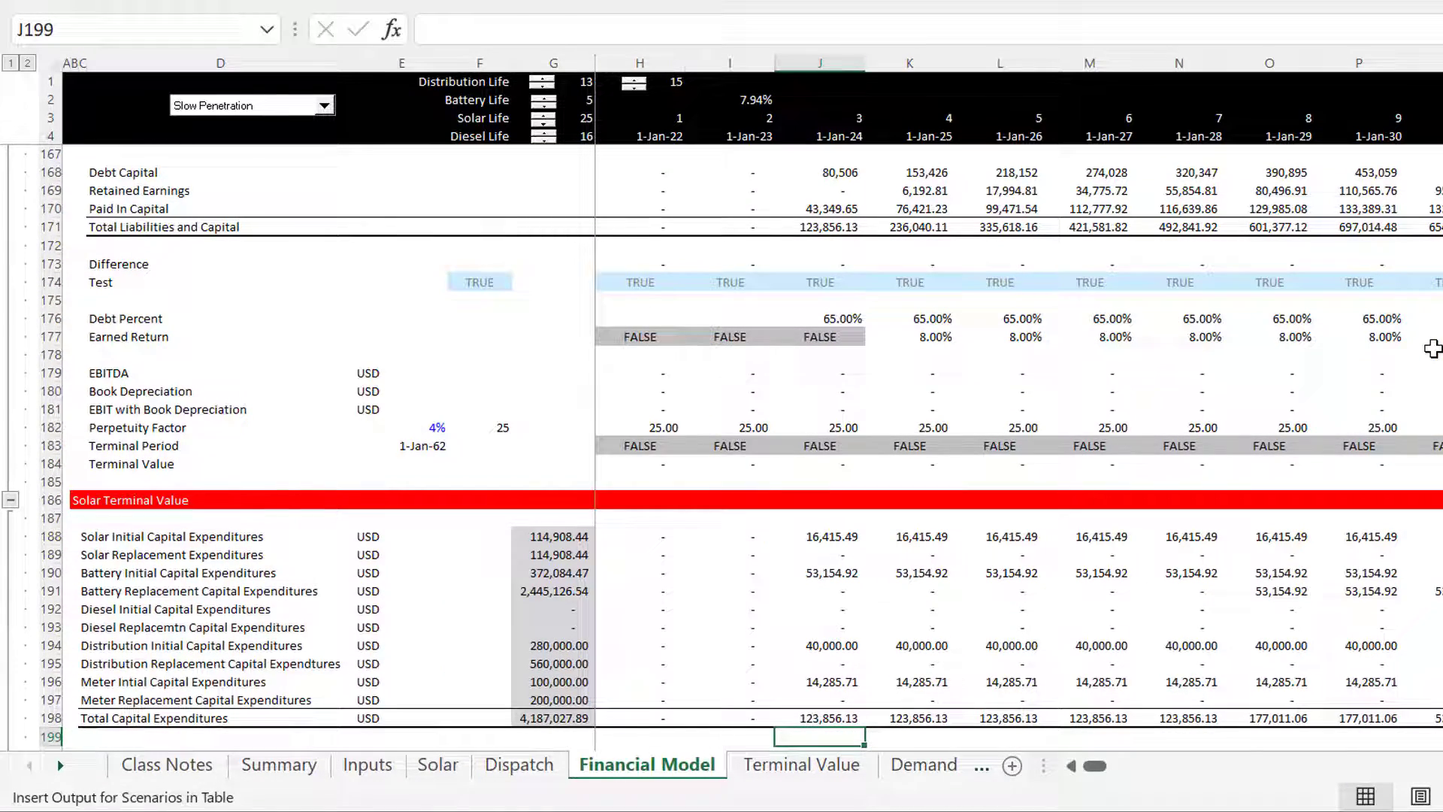
{"action": "key", "text": "Up"}
{"action": "key", "text": "Up"}
{"action": "key", "text": "Up"}
{"action": "key", "text": "Up"}
{"action": "key", "text": "Up"}
{"action": "key", "text": "Up"}
{"action": "key", "text": "Up"}
{"action": "key", "text": "Up"}
{"action": "key", "text": "Up"}
{"action": "key", "text": "Up"}
{"action": "key", "text": "Up"}
{"action": "key", "text": "Up"}
{"action": "key", "text": "Up"}
{"action": "key", "text": "Up"}
{"action": "key", "text": "Up"}
{"action": "key", "text": "Up"}
{"action": "key", "text": "Up"}
{"action": "key", "text": "Up"}
{"action": "key", "text": "Up"}
{"action": "key", "text": "Up"}
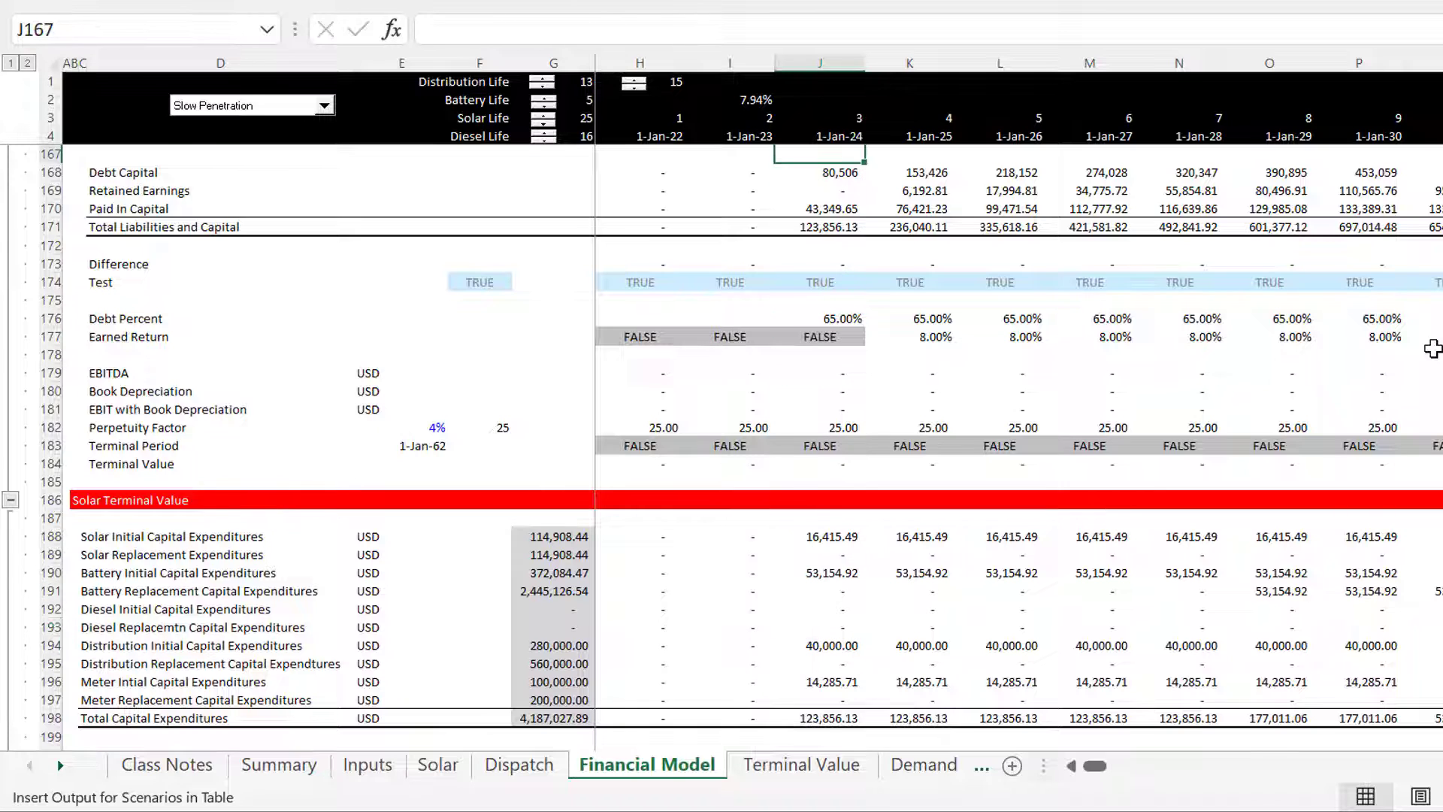
{"action": "key", "text": "Up"}
{"action": "key", "text": "Down"}
{"action": "key", "text": "Down"}
{"action": "key", "text": "Down"}
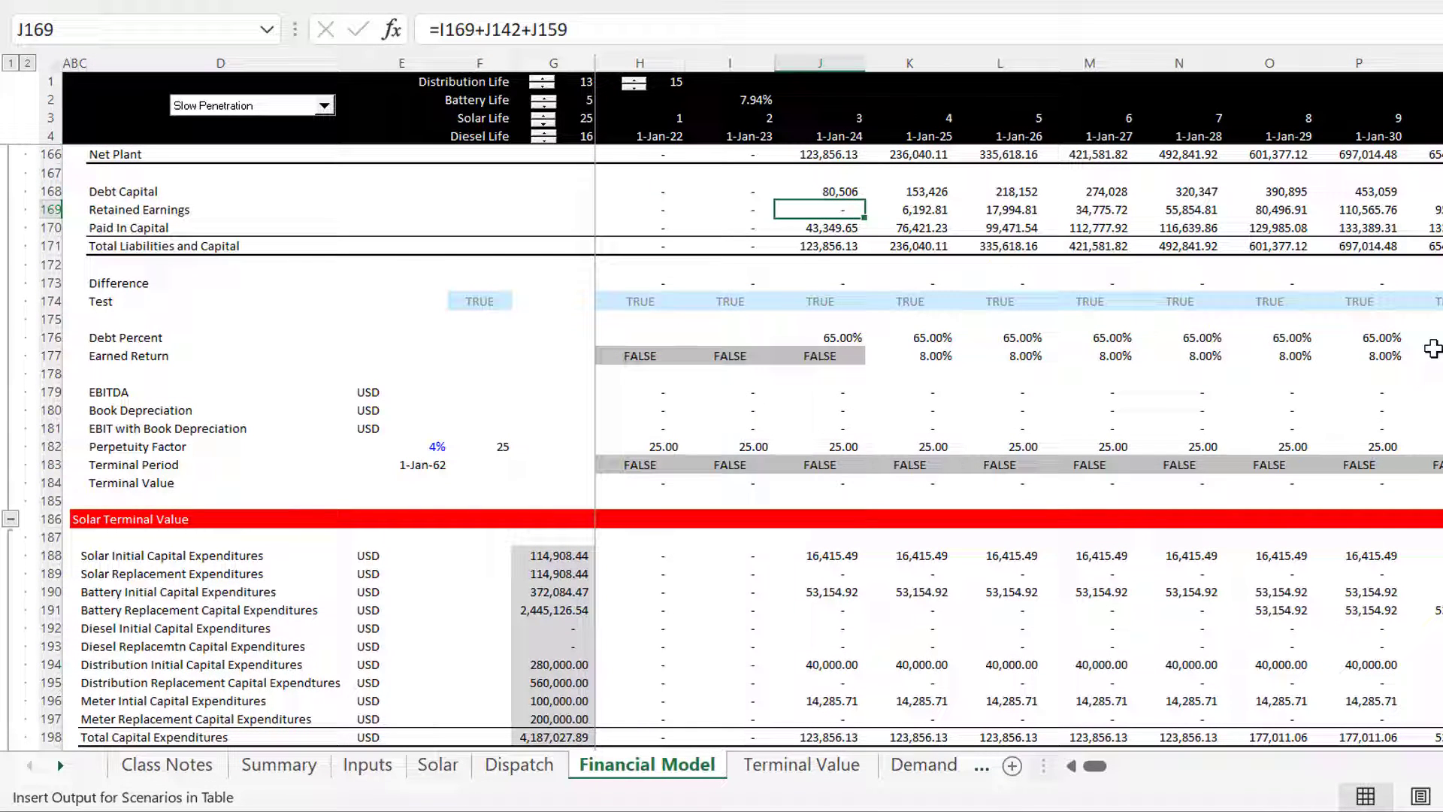
Trace the statements back from the Balance Sheet through the Cash Flow Statement and Equity Issue to the start of the Income Statement.
{"action": "key", "text": "Up"}
{"action": "key", "text": "Up"}
{"action": "key", "text": "Up"}
{"action": "key", "text": "Up"}
{"action": "key", "text": "Up"}
{"action": "key", "text": "Up"}
{"action": "key", "text": "Up"}
{"action": "key", "text": "Up"}
{"action": "key", "text": "Up"}
{"action": "key", "text": "Up"}
{"action": "key", "text": "Up"}
{"action": "key", "text": "Up"}
{"action": "key", "text": "Up"}
{"action": "key", "text": "Up"}
{"action": "key", "text": "Up"}
{"action": "key", "text": "Up"}
{"action": "key", "text": "Up"}
{"action": "key", "text": "Up"}
{"action": "key", "text": "Up"}
{"action": "key", "text": "Up"}
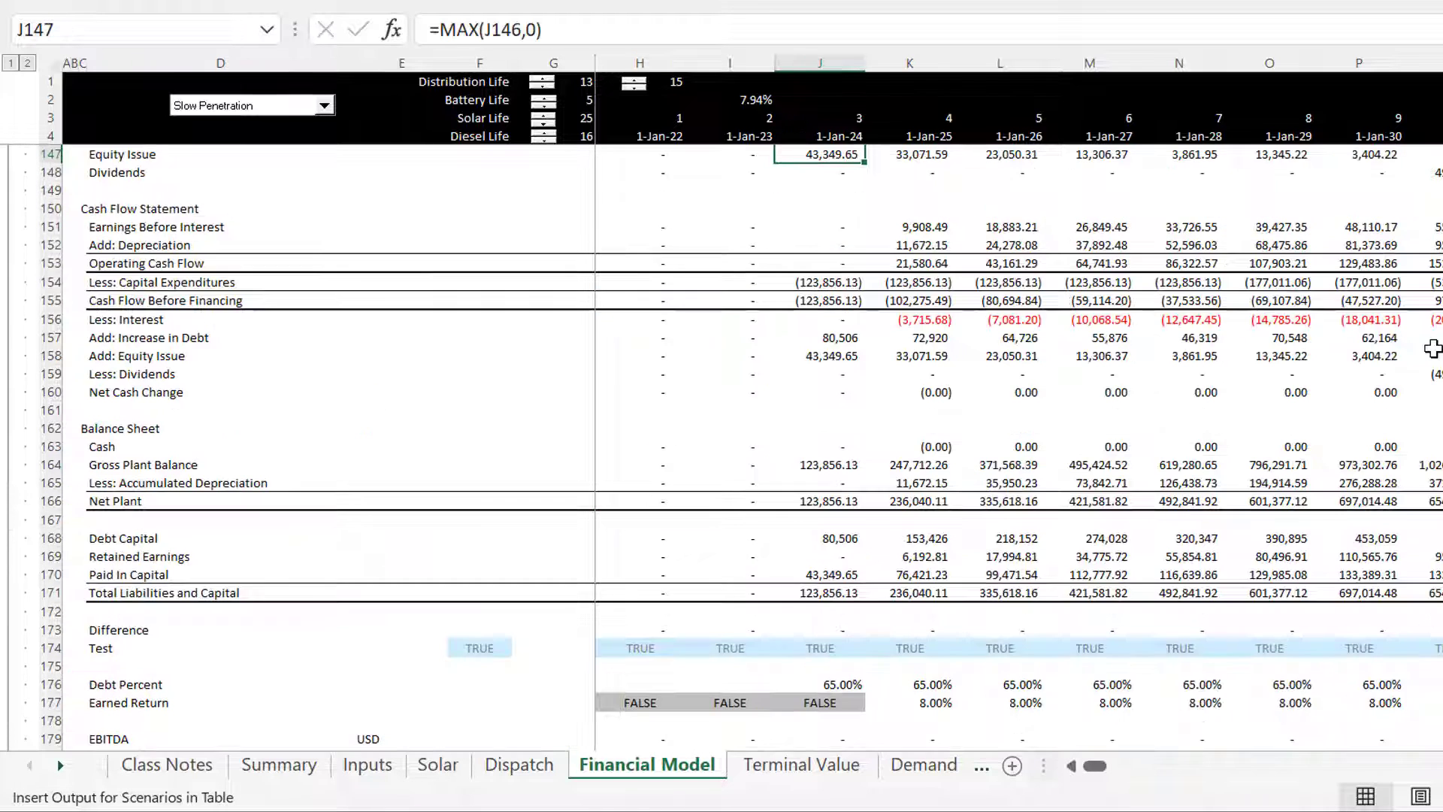
{"action": "key", "text": "Up"}
{"action": "key", "text": "Up"}
{"action": "key", "text": "Up"}
{"action": "key", "text": "Up"}
{"action": "key", "text": "Up"}
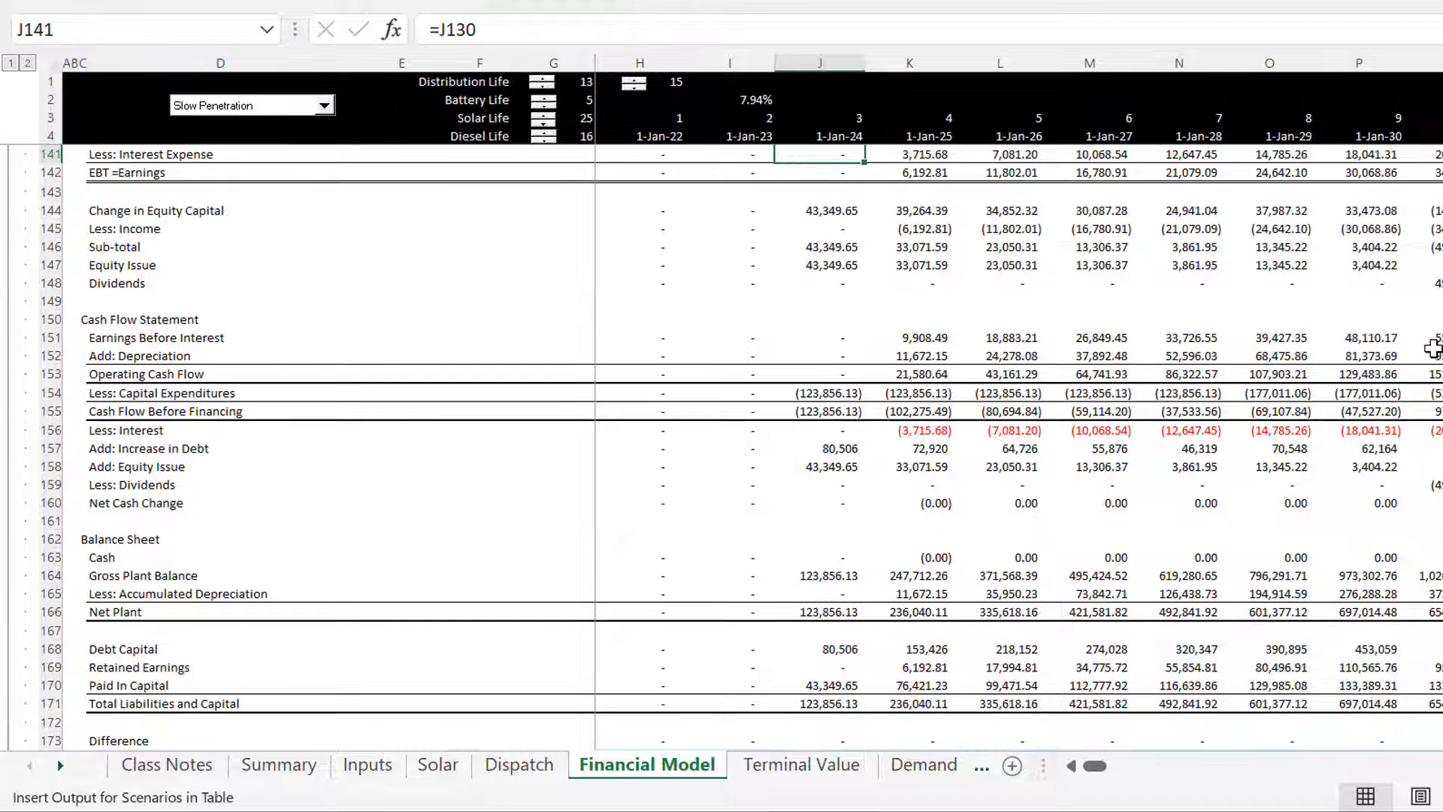
{"action": "key", "text": "Up"}
{"action": "key", "text": "Up"}
{"action": "key", "text": "Up"}
{"action": "key", "text": "Up"}
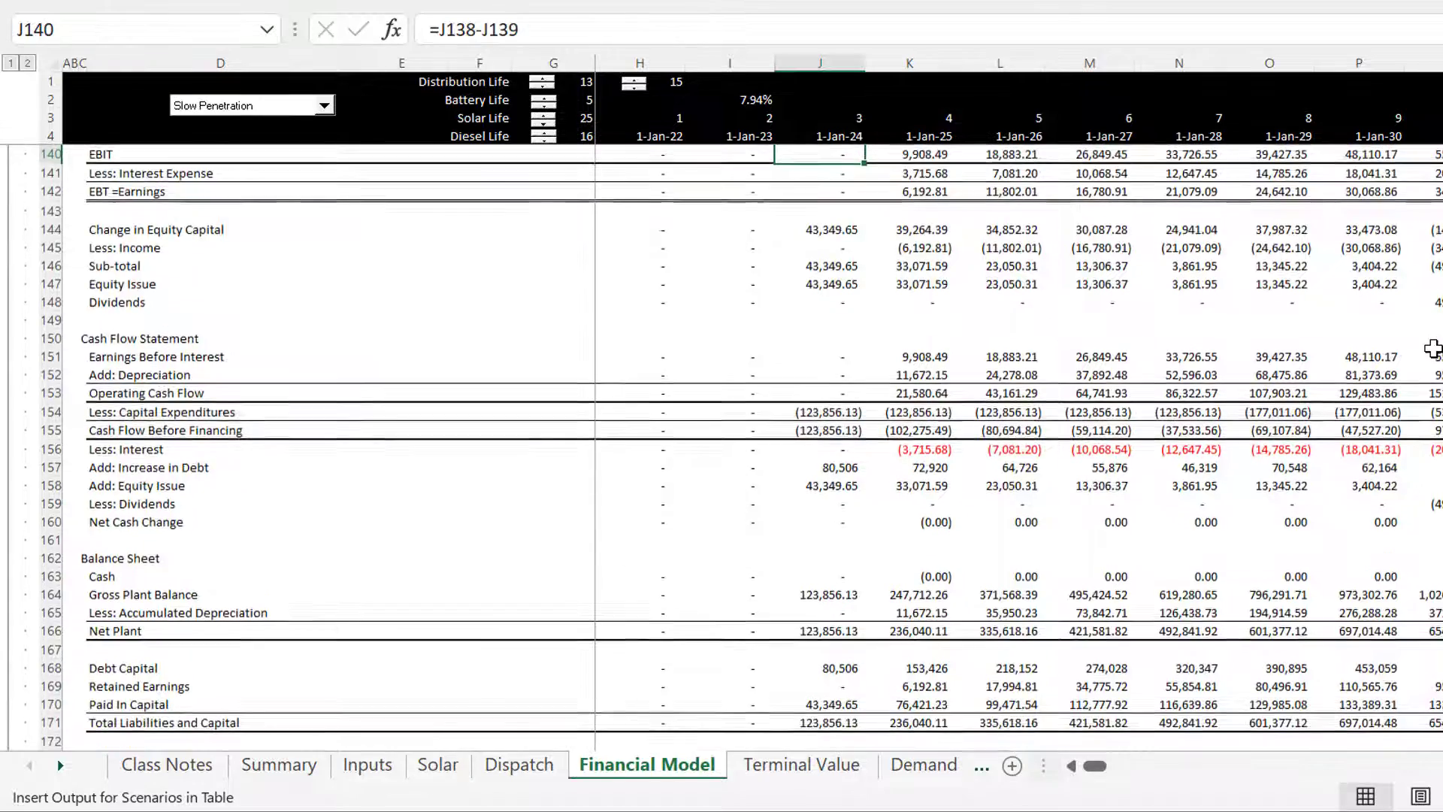
{"action": "key", "text": "Up"}
{"action": "key", "text": "Up"}
{"action": "key", "text": "Up"}
{"action": "key", "text": "Up"}
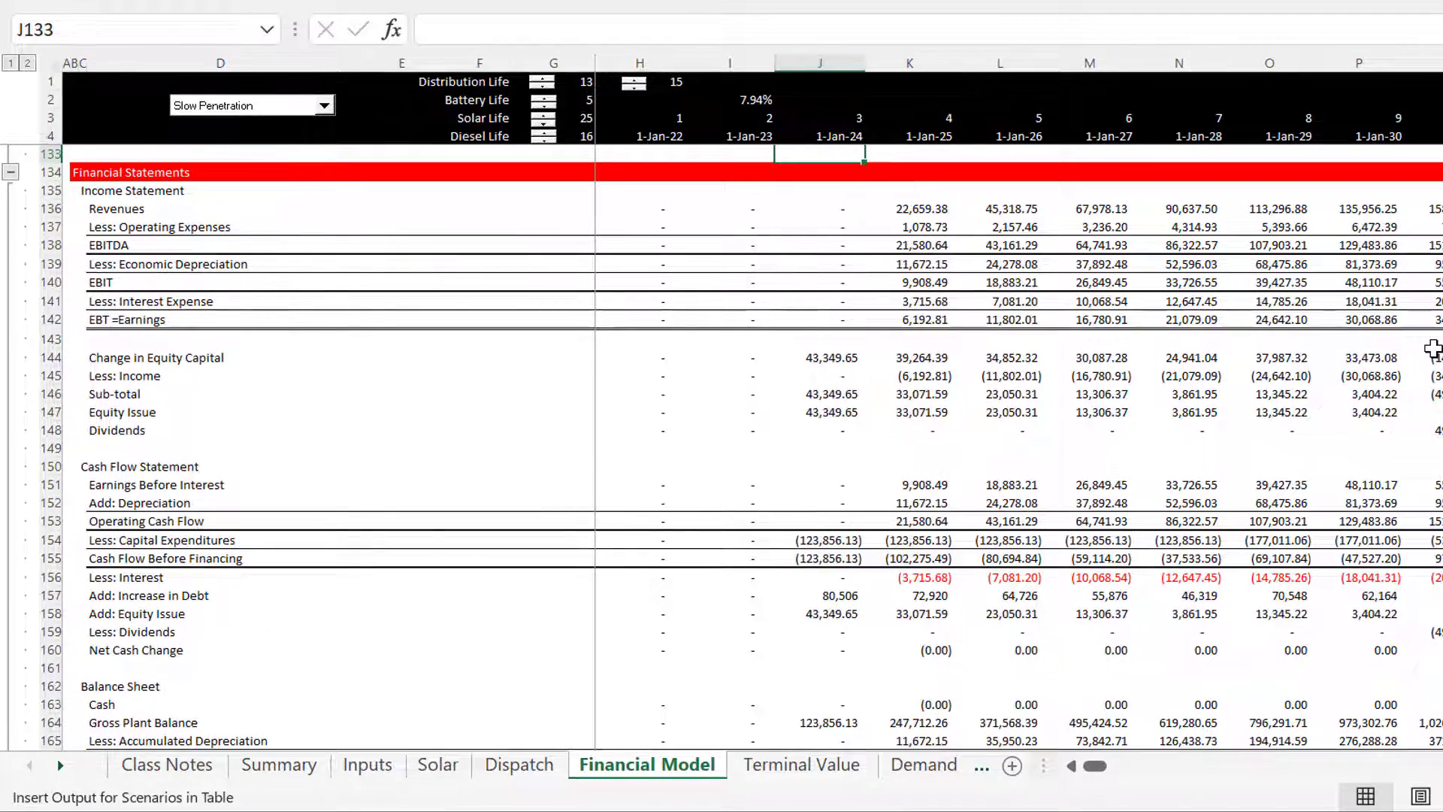
Review the January 2023 column from Revenues and EBITDA through Earnings and Change in Equity Capital to Equity Issue in I147.
{"action": "key", "text": "Left"}
{"action": "key", "text": "Down"}
{"action": "key", "text": "Down"}
{"action": "key", "text": "Down"}
{"action": "key", "text": "Down"}
{"action": "key", "text": "Down"}
{"action": "key", "text": "Down"}
{"action": "key", "text": "Down"}
{"action": "key", "text": "Down"}
{"action": "key", "text": "Down"}
{"action": "key", "text": "Down"}
{"action": "key", "text": "Down"}
{"action": "key", "text": "Down"}
{"action": "key", "text": "Down"}
{"action": "key", "text": "Down"}
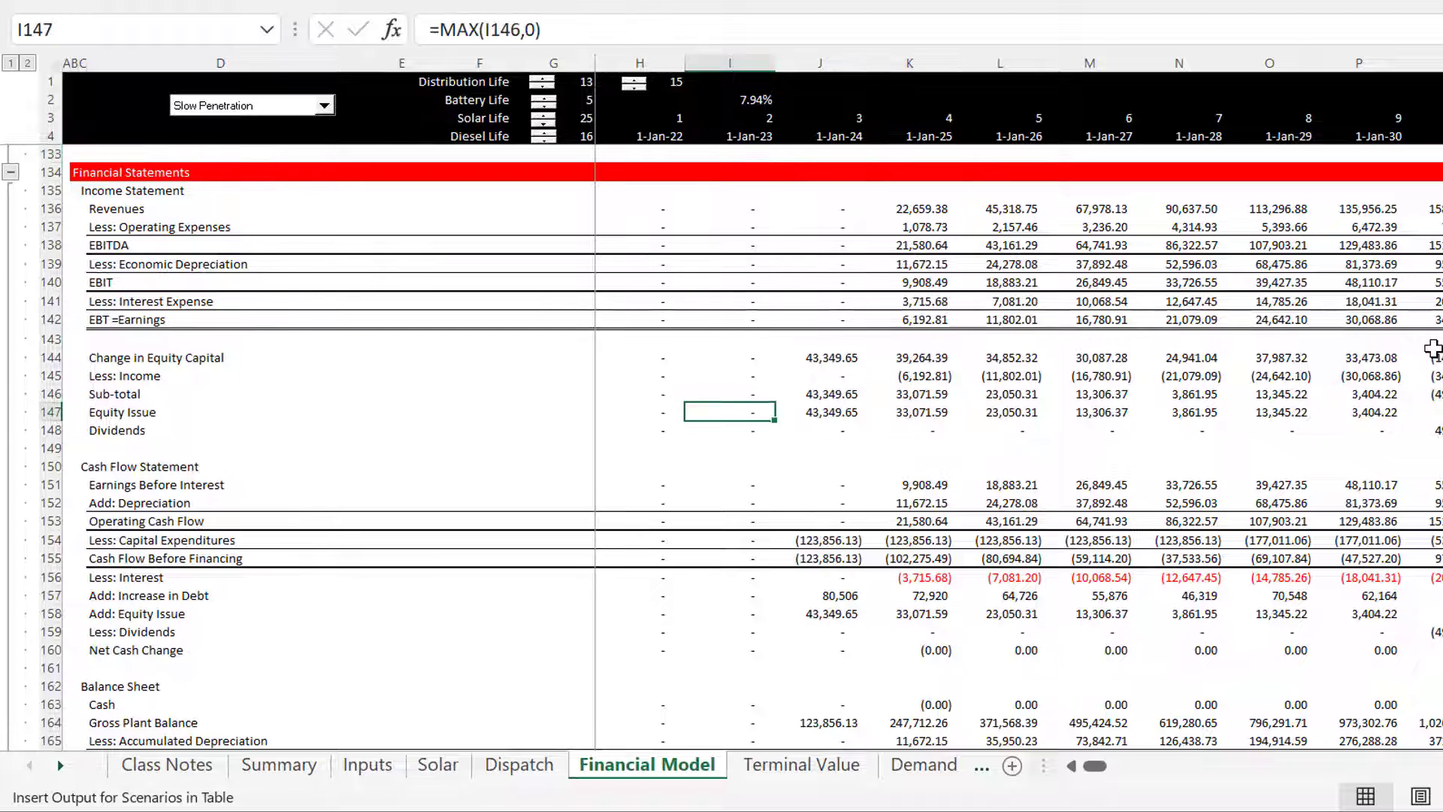
Return to the Rate Base section and review the rows upward from kWh Sold through the Capital Balance to the Cash Flow heading.
{"action": "key", "text": "Page_Up"}
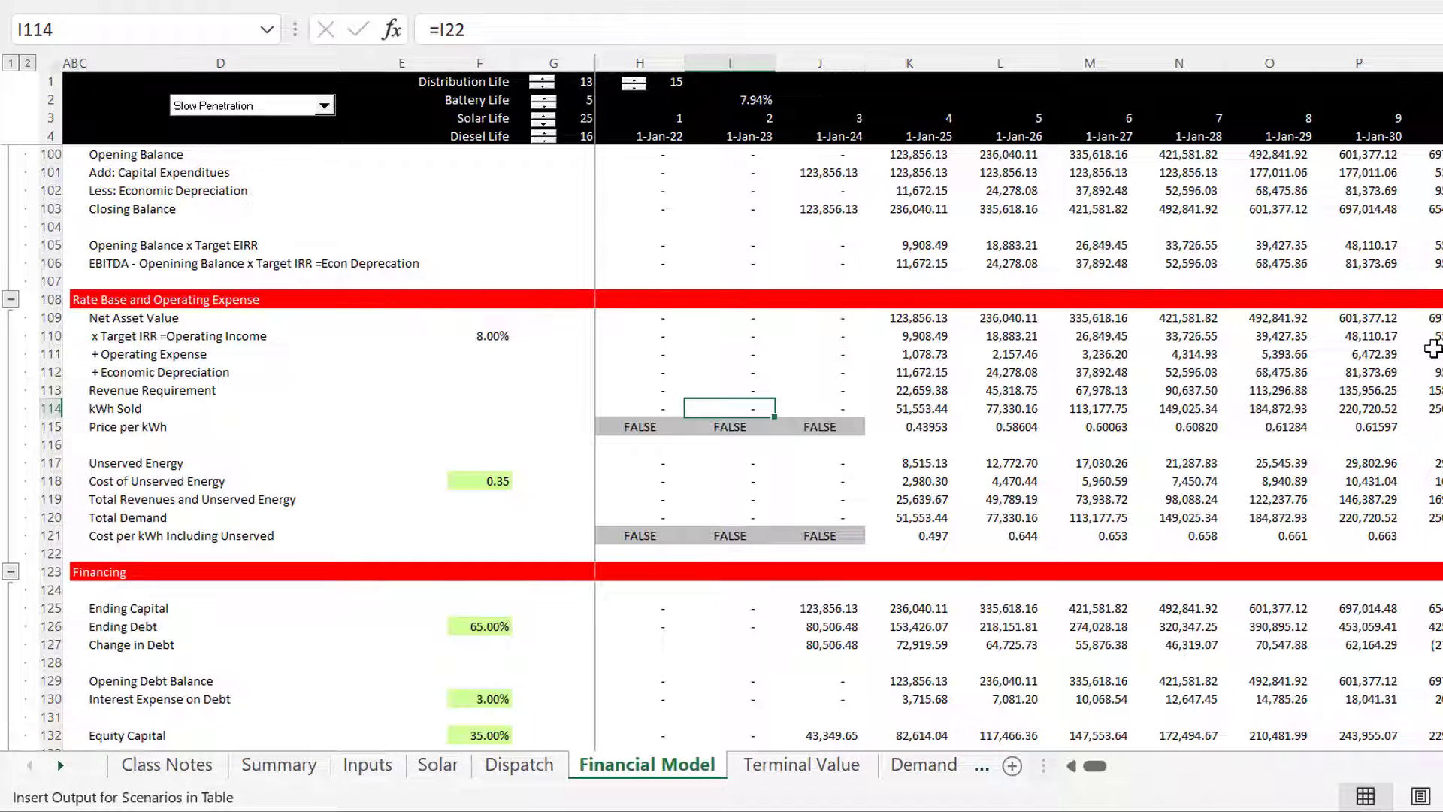
{"action": "key", "text": "Up"}
{"action": "key", "text": "Up"}
{"action": "key", "text": "Up"}
{"action": "key", "text": "Up"}
{"action": "key", "text": "Up"}
{"action": "key", "text": "Up"}
{"action": "key", "text": "Up"}
{"action": "key", "text": "Up"}
{"action": "key", "text": "Up"}
{"action": "key", "text": "Up"}
{"action": "key", "text": "Up"}
{"action": "key", "text": "Up"}
{"action": "key", "text": "Up"}
{"action": "key", "text": "Up"}
{"action": "key", "text": "Up"}
{"action": "key", "text": "Up"}
{"action": "key", "text": "Up"}
{"action": "key", "text": "Up"}
{"action": "key", "text": "Up"}
{"action": "key", "text": "Up"}
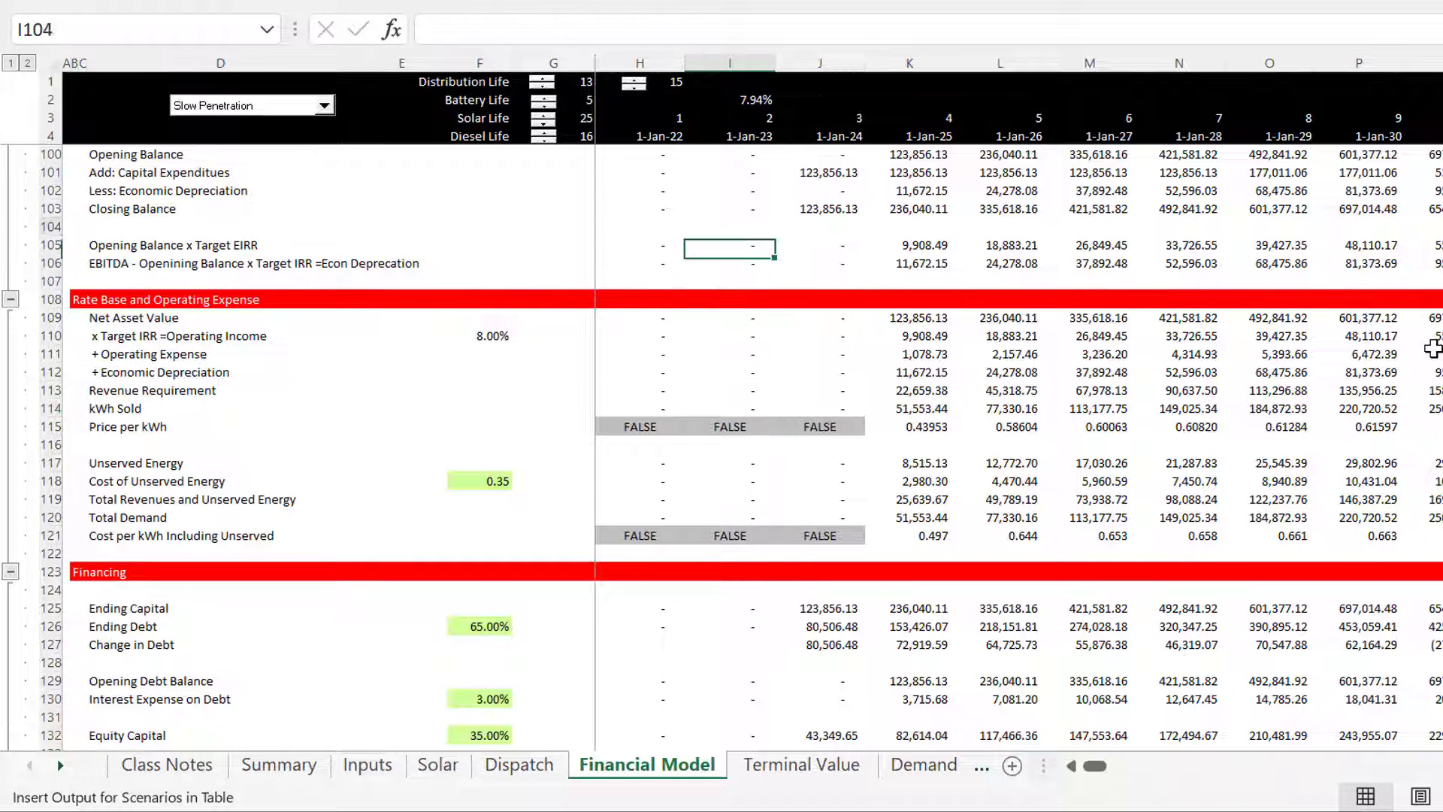
{"action": "key", "text": "Up"}
{"action": "key", "text": "Up"}
{"action": "key", "text": "Up"}
{"action": "key", "text": "Up"}
{"action": "key", "text": "Up"}
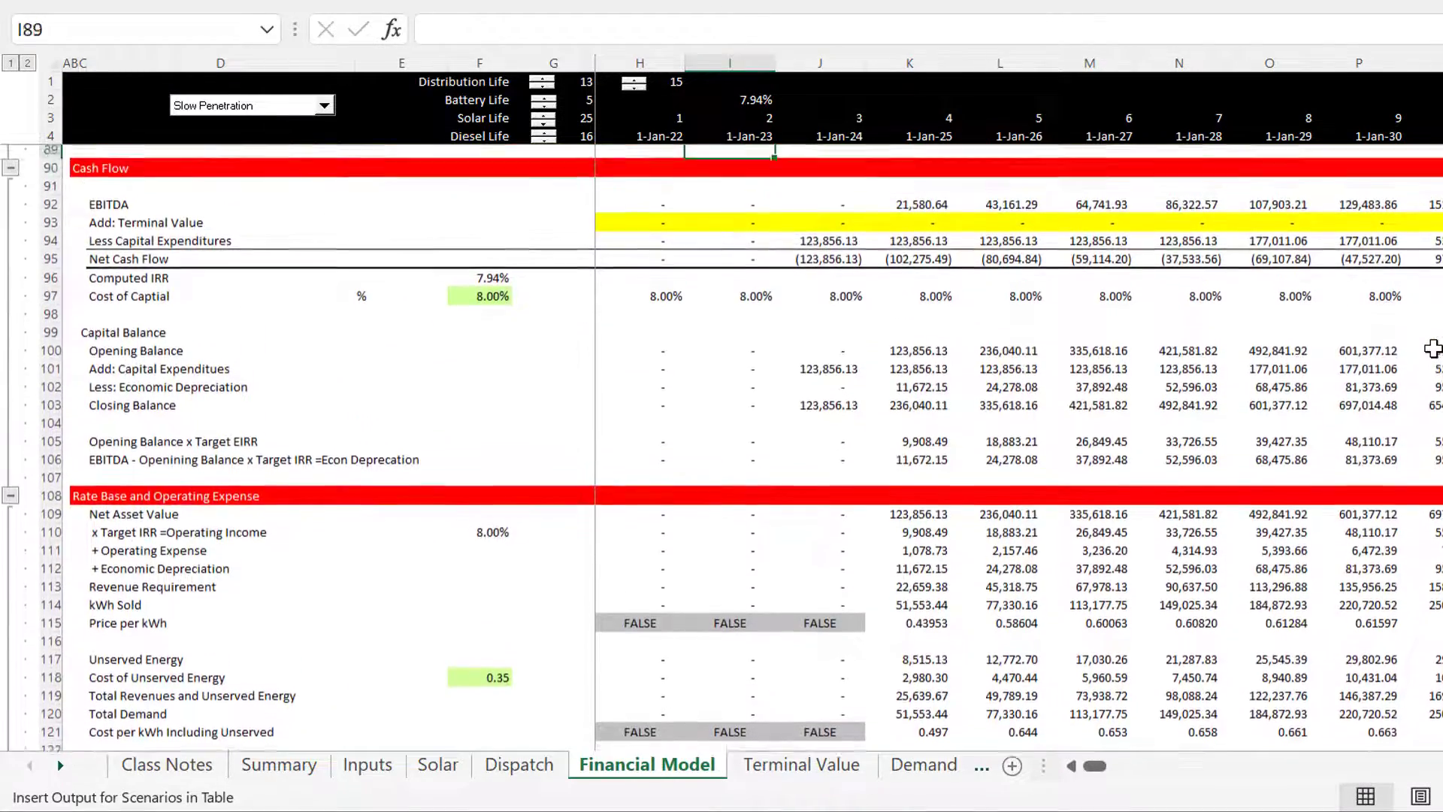
Review the rows from Cash Flow and Capital Balance down through Revenue Requirement and kWh Sold to the Price per kWh formula in I115.
{"action": "key", "text": "Down"}
{"action": "key", "text": "Down"}
{"action": "key", "text": "Down"}
{"action": "key", "text": "Down"}
{"action": "key", "text": "Down"}
{"action": "key", "text": "Down"}
{"action": "key", "text": "Down"}
{"action": "key", "text": "Down"}
{"action": "key", "text": "Down"}
{"action": "key", "text": "Down"}
{"action": "key", "text": "Down"}
{"action": "key", "text": "Down"}
{"action": "key", "text": "Down"}
{"action": "key", "text": "Down"}
{"action": "key", "text": "Down"}
{"action": "key", "text": "Down"}
{"action": "key", "text": "Down"}
{"action": "key", "text": "Down"}
{"action": "key", "text": "Down"}
{"action": "key", "text": "Down"}
{"action": "key", "text": "Down"}
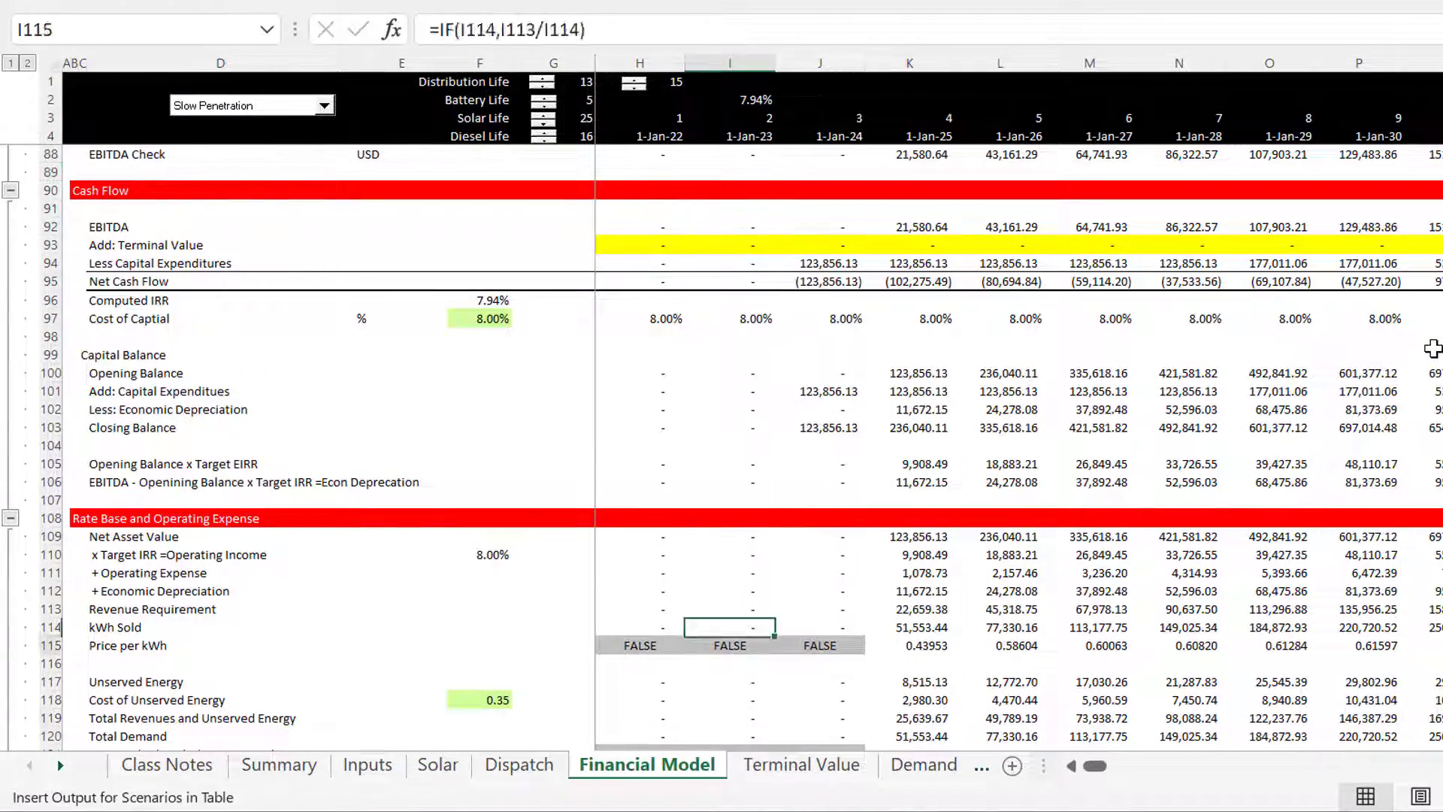
Review the Unserved Energy, Total Demand and Cost per kWh Including Unserved rows down to the Financing section.
{"action": "key", "text": "Down"}
{"action": "key", "text": "Down"}
{"action": "key", "text": "Down"}
{"action": "key", "text": "Down"}
{"action": "key", "text": "Down"}
{"action": "key", "text": "Down"}
{"action": "key", "text": "Down"}
{"action": "key", "text": "Down"}
{"action": "key", "text": "Down"}
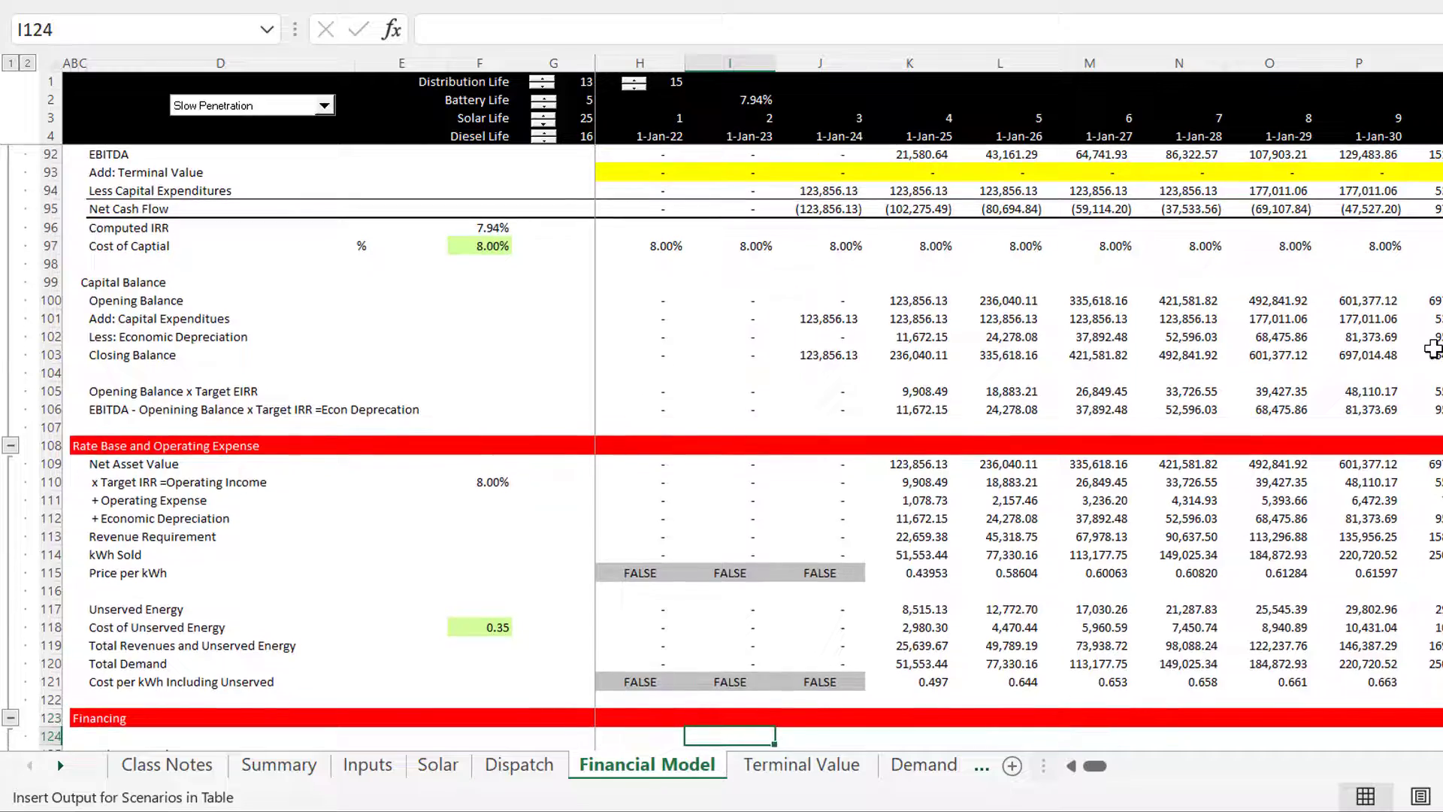
Review the Financing debt and equity rows and the Income Statement down to Earnings in I142.
{"action": "key", "text": "Down"}
{"action": "key", "text": "Down"}
{"action": "key", "text": "Down"}
{"action": "key", "text": "Down"}
{"action": "key", "text": "Down"}
{"action": "key", "text": "Down"}
{"action": "key", "text": "Down"}
{"action": "key", "text": "Down"}
{"action": "key", "text": "Down"}
{"action": "key", "text": "Down"}
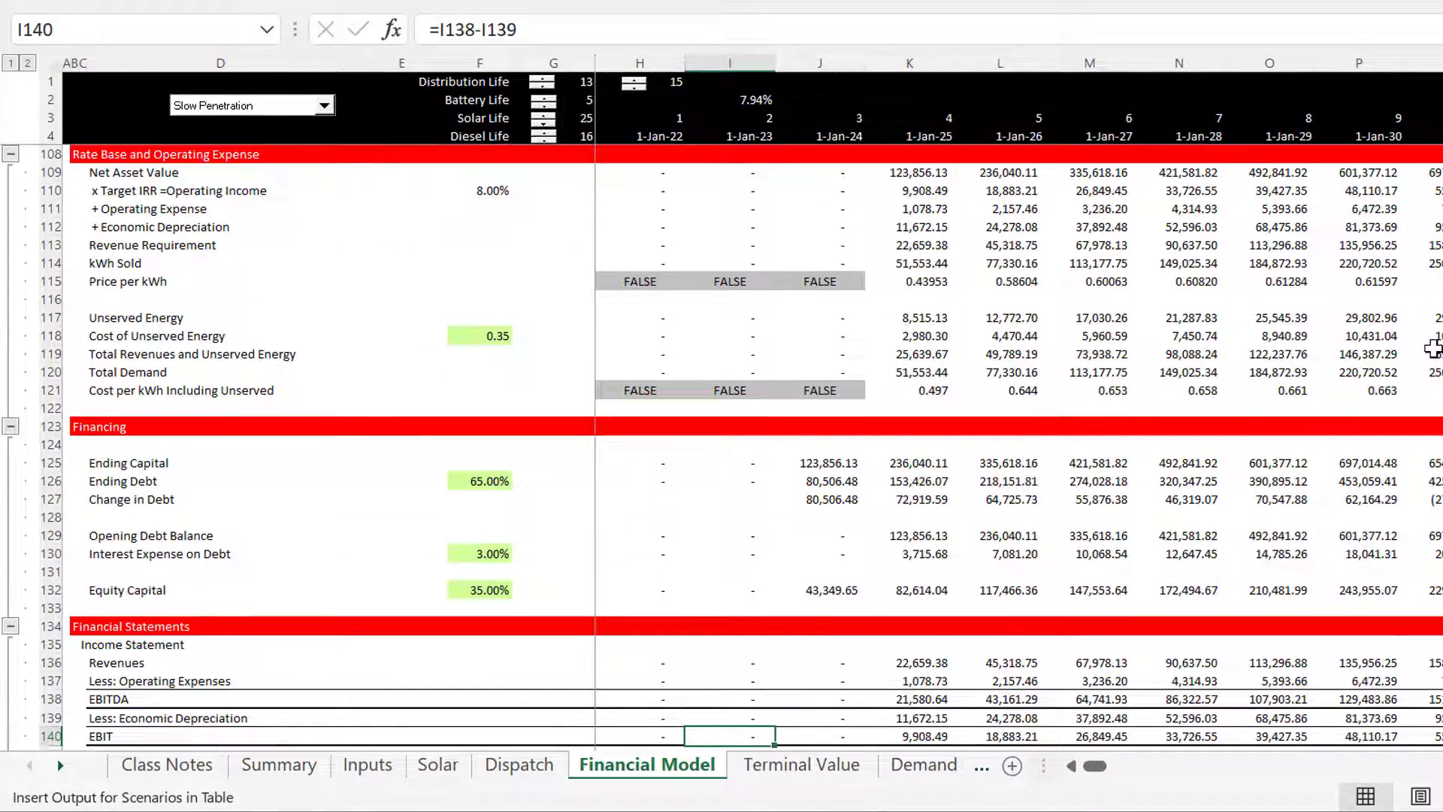
{"action": "key", "text": "Down"}
{"action": "key", "text": "Down"}
{"action": "key", "text": "Down"}
{"action": "key", "text": "Down"}
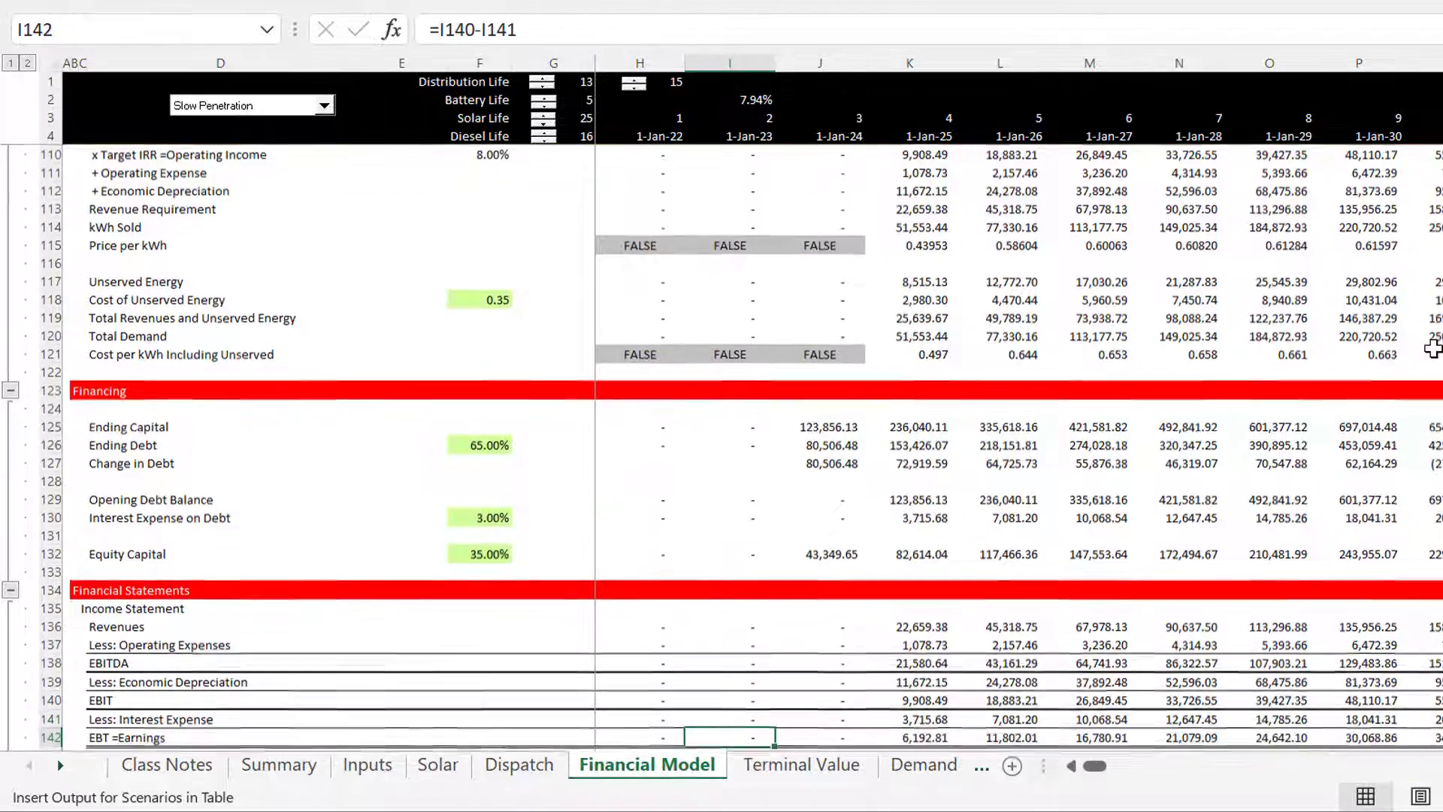
Review the Equity Issue and Dividends rows and the Cash Flow Statement down to Net Cash Change.
{"action": "key", "text": "Down"}
{"action": "key", "text": "Down"}
{"action": "key", "text": "Down"}
{"action": "key", "text": "Down"}
{"action": "key", "text": "Down"}
{"action": "key", "text": "Down"}
{"action": "key", "text": "Down"}
{"action": "key", "text": "Down"}
{"action": "key", "text": "Down"}
{"action": "key", "text": "Down"}
{"action": "key", "text": "Down"}
{"action": "key", "text": "Down"}
{"action": "key", "text": "Down"}
{"action": "key", "text": "Down"}
{"action": "key", "text": "Down"}
{"action": "key", "text": "Down"}
{"action": "key", "text": "Down"}
{"action": "key", "text": "Down"}
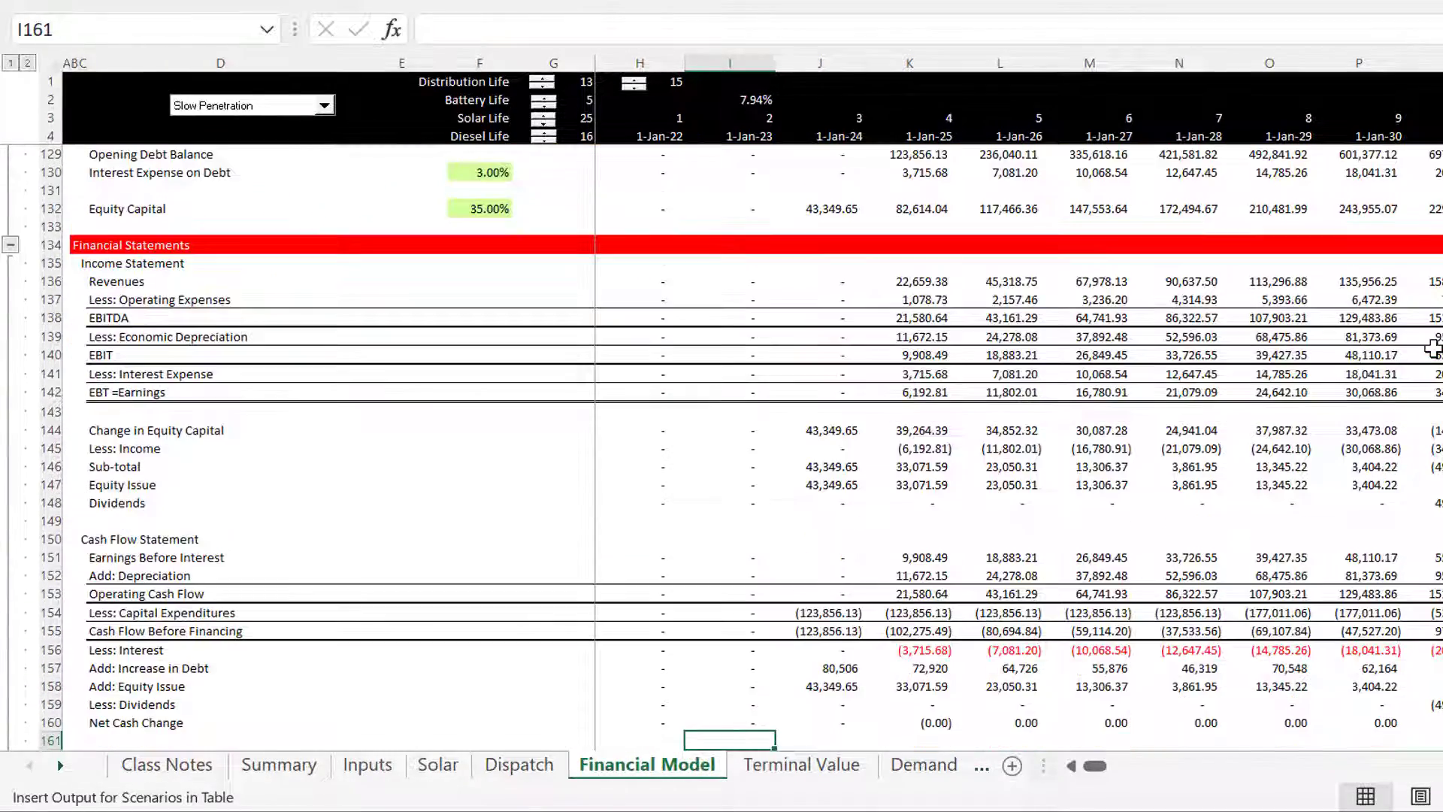
Review the Balance Sheet, its Difference and Test rows, and the Debt Percent and Earned Return rows down to EBITDA in I179.
{"action": "key", "text": "Down"}
{"action": "key", "text": "Down"}
{"action": "key", "text": "Down"}
{"action": "key", "text": "Down"}
{"action": "key", "text": "Down"}
{"action": "key", "text": "Down"}
{"action": "key", "text": "Down"}
{"action": "key", "text": "Down"}
{"action": "key", "text": "Down"}
{"action": "key", "text": "Down"}
{"action": "key", "text": "Down"}
{"action": "key", "text": "Down"}
{"action": "key", "text": "Down"}
{"action": "key", "text": "Down"}
{"action": "key", "text": "Down"}
{"action": "key", "text": "Down"}
{"action": "key", "text": "Down"}
{"action": "key", "text": "Down"}
{"action": "key", "text": "Down"}
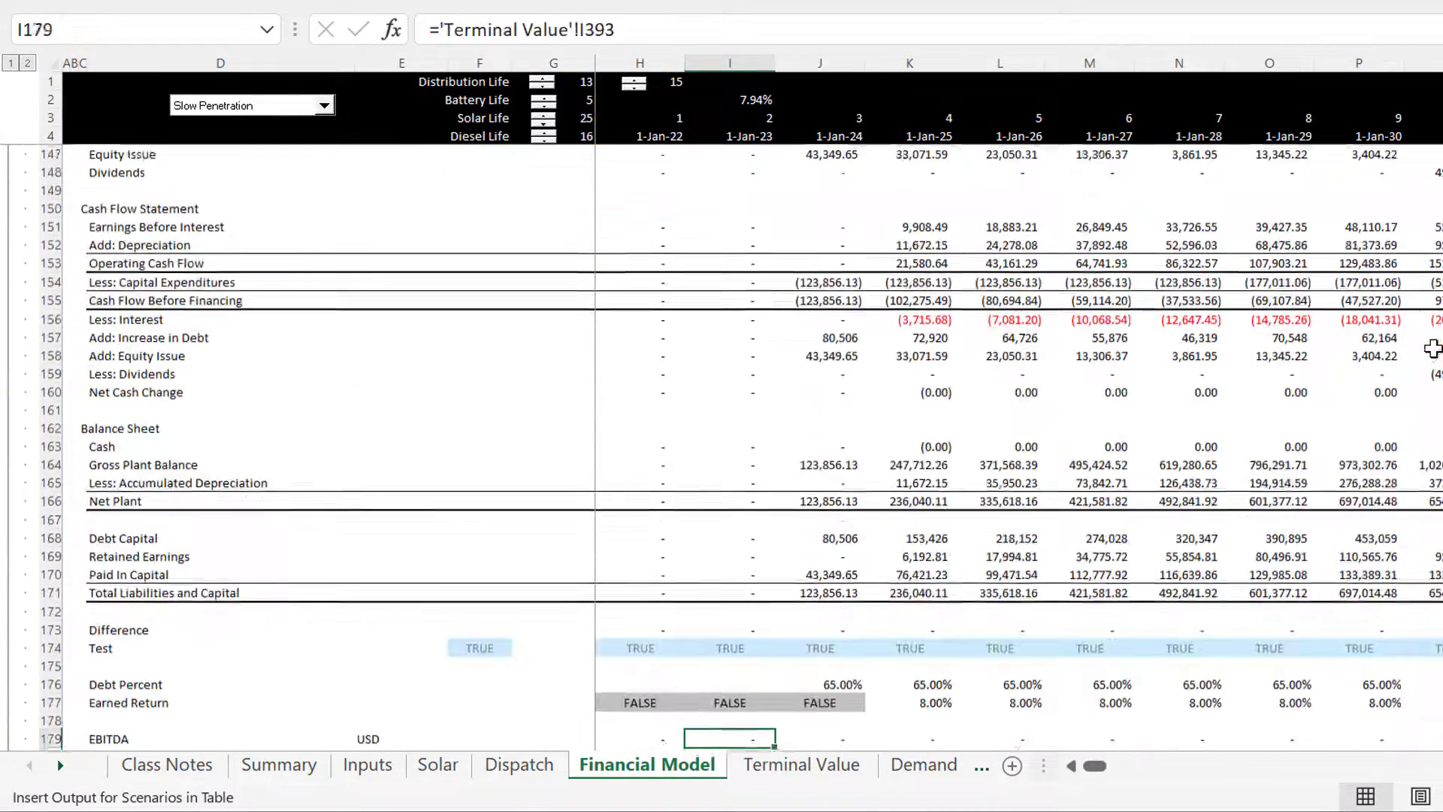
Review the Perpetuity Factor and Terminal Value rows and the capital expenditure rows under Solar Terminal Value.
{"action": "key", "text": "Down"}
{"action": "key", "text": "Down"}
{"action": "key", "text": "Down"}
{"action": "key", "text": "Down"}
{"action": "key", "text": "Down"}
{"action": "key", "text": "Down"}
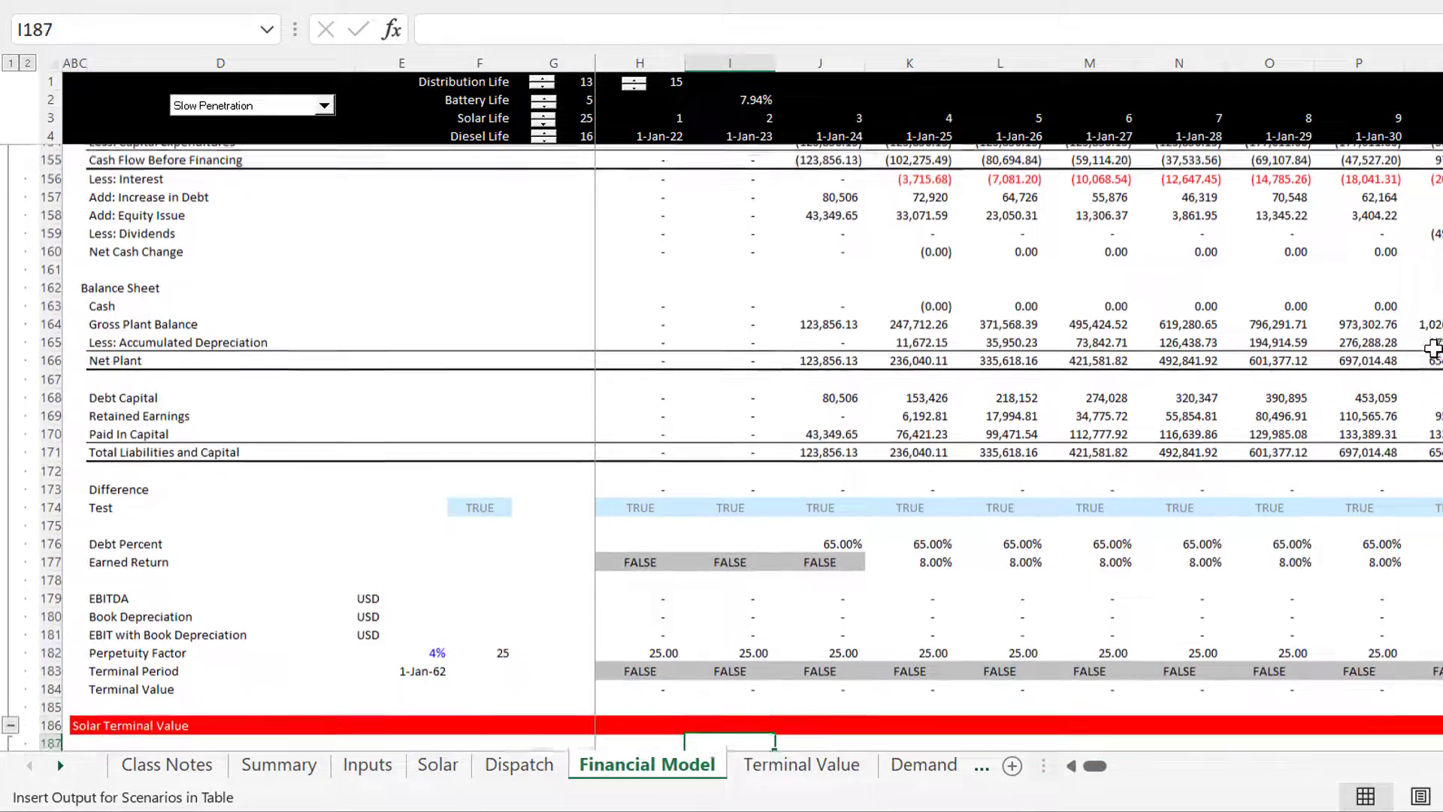
{"action": "key", "text": "Down"}
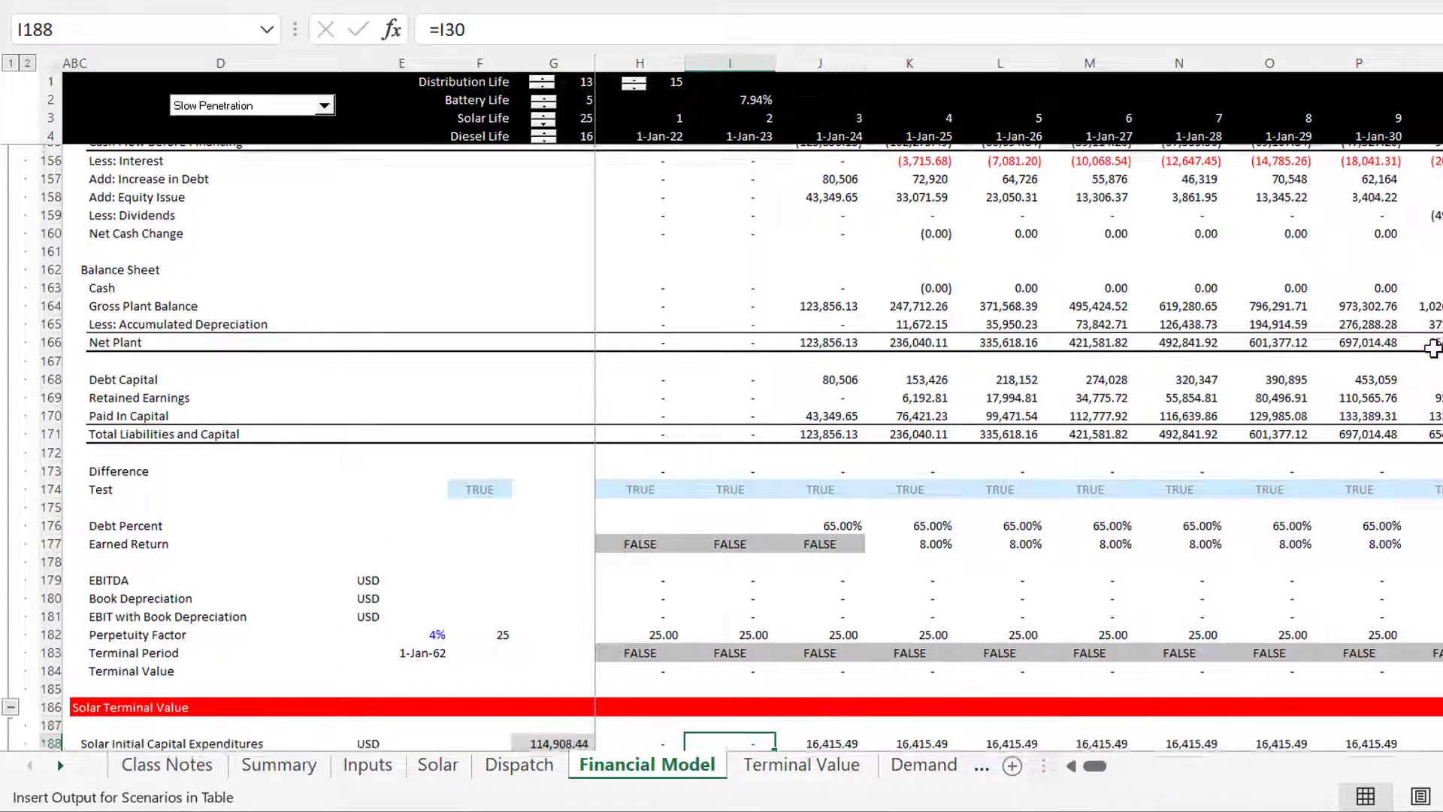
{"action": "key", "text": "Down"}
{"action": "key", "text": "Down"}
{"action": "key", "text": "Down"}
{"action": "key", "text": "Down"}
{"action": "key", "text": "Down"}
{"action": "key", "text": "Down"}
{"action": "key", "text": "Down"}
Return to the Earned Return row and inspect the K177 formula's references to EBIT and the previous year's Total Liabilities and Capital.
{"action": "key", "text": "Up"}
{"action": "key", "text": "Up"}
{"action": "key", "text": "Up"}
{"action": "key", "text": "Up"}
{"action": "key", "text": "Up"}
{"action": "key", "text": "Up"}
{"action": "key", "text": "Up"}
{"action": "key", "text": "Up"}
{"action": "key", "text": "Up"}
{"action": "key", "text": "Up"}
{"action": "key", "text": "Up"}
{"action": "key", "text": "Up"}
{"action": "key", "text": "Up"}
{"action": "key", "text": "Up"}
{"action": "key", "text": "Up"}
{"action": "key", "text": "Up"}
{"action": "key", "text": "Up"}
{"action": "key", "text": "Up"}
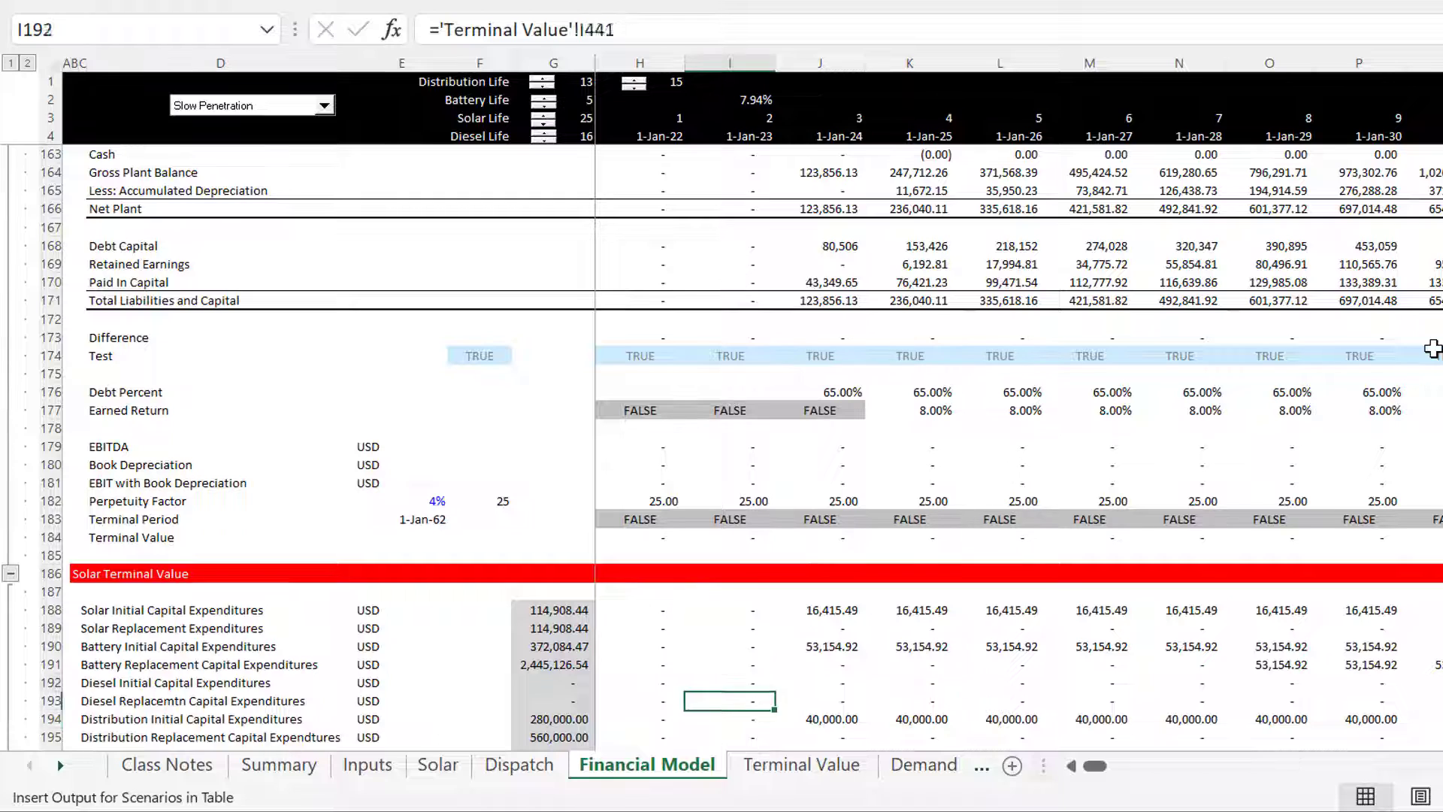
{"action": "key", "text": "Right"}
{"action": "key", "text": "Right"}
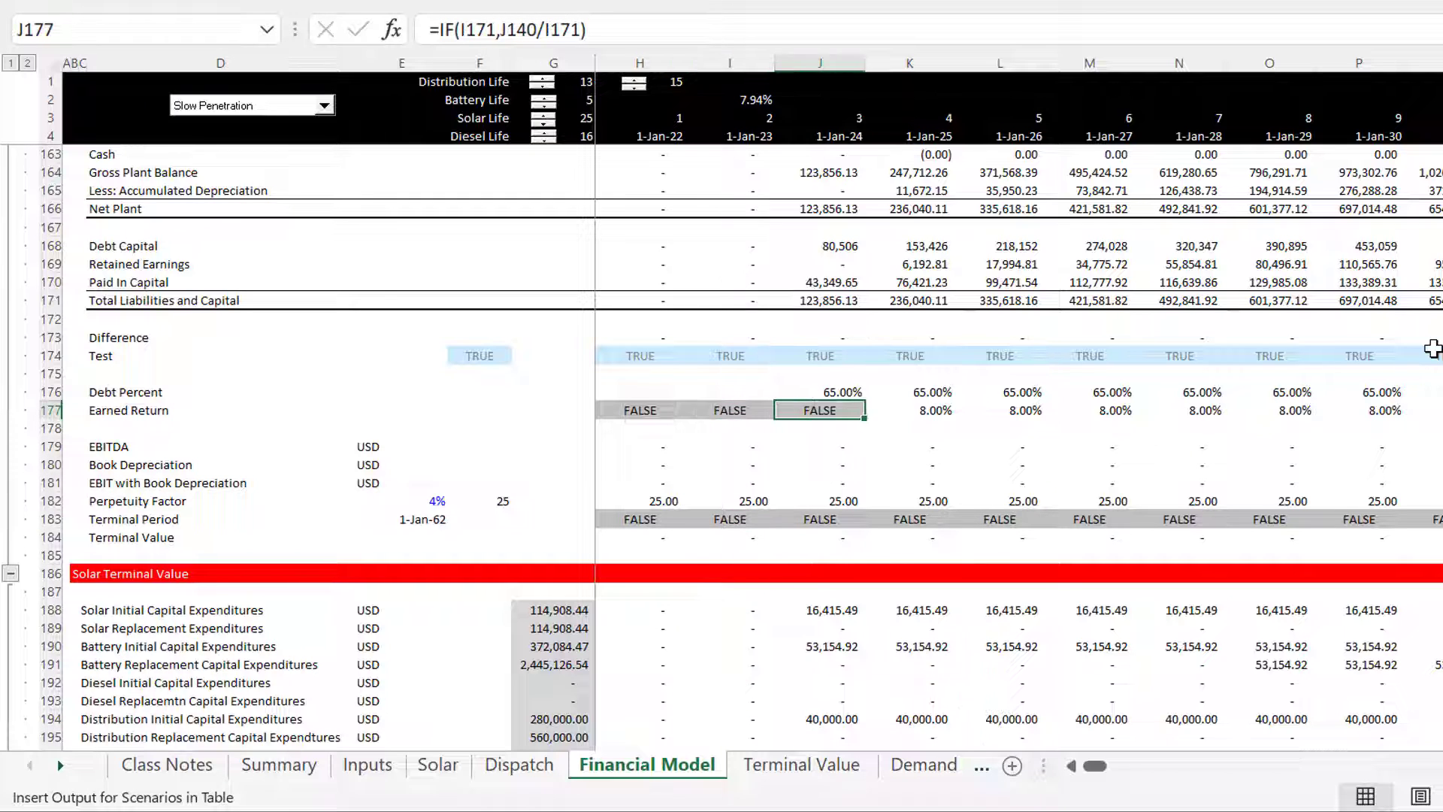
{"action": "key", "text": "F2"}
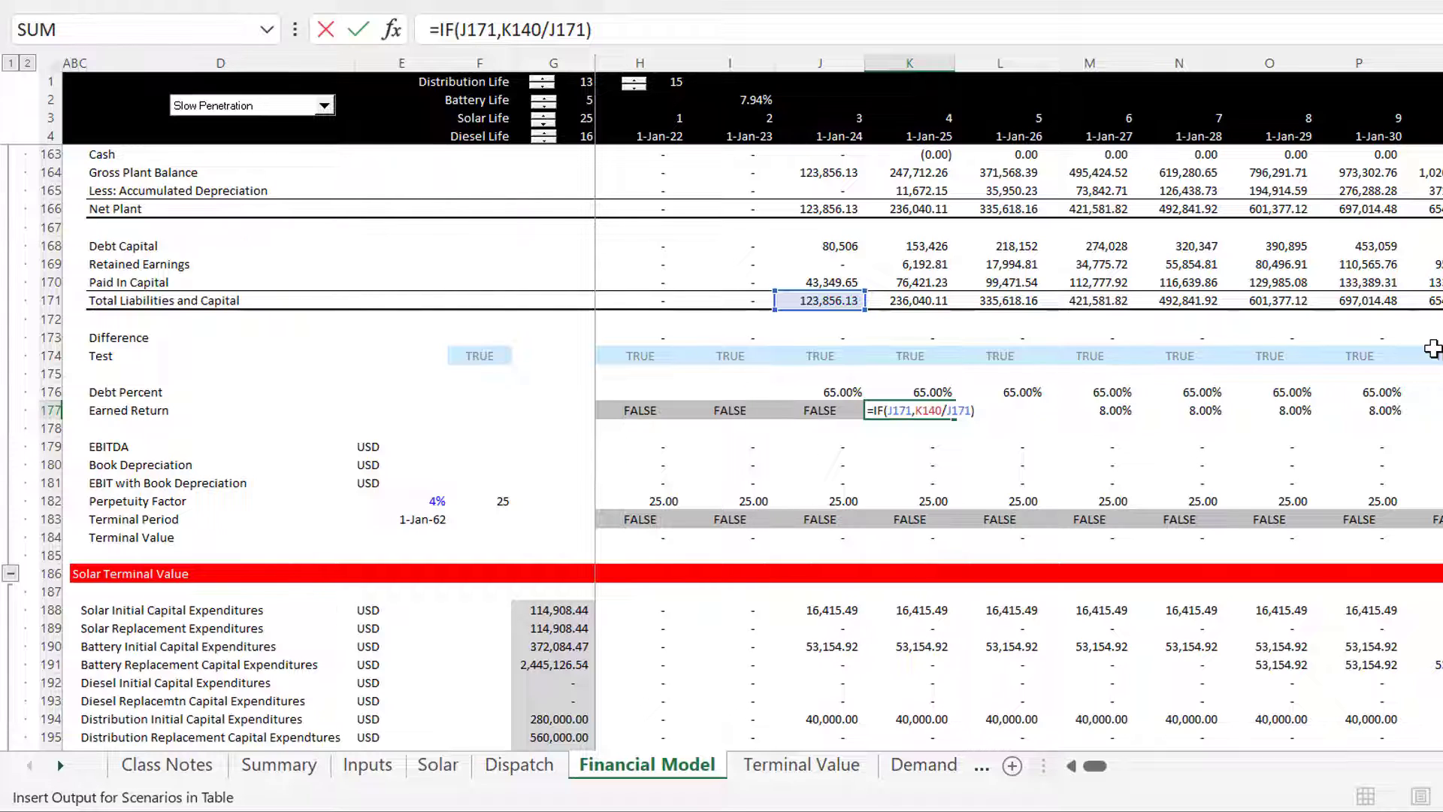
{"action": "key", "text": "ctrl+Return"}
Examine the Earned Return row across the years from January 2026 into the 2050s.
{"action": "key", "text": "Right"}
{"action": "key", "text": "Right"}
{"action": "key", "text": "Right"}
{"action": "key", "text": "Right"}
{"action": "key", "text": "Right"}
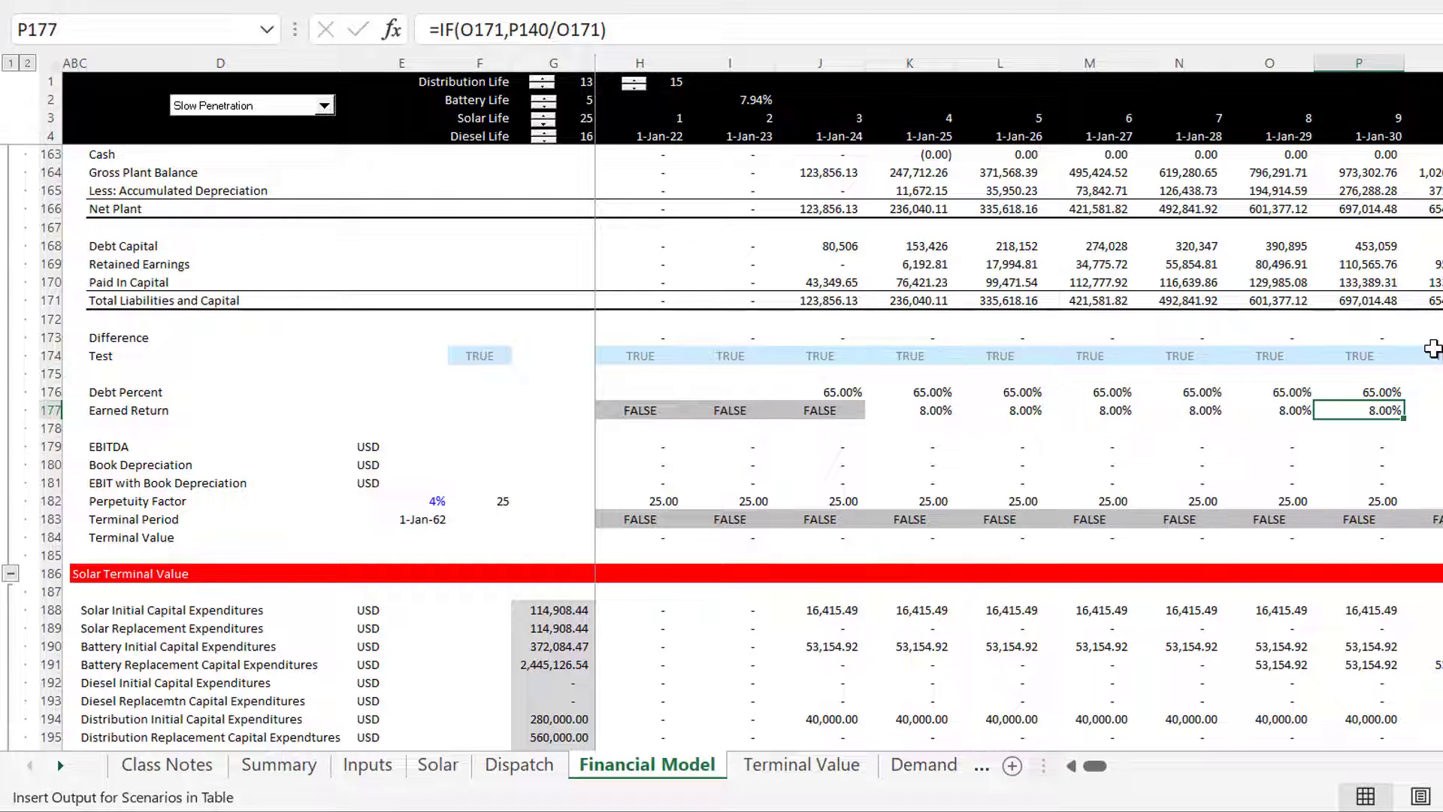
{"action": "key", "text": "Right"}
{"action": "key", "text": "Right"}
{"action": "key", "text": "Right"}
{"action": "key", "text": "Right"}
{"action": "key", "text": "Right"}
{"action": "key", "text": "Right"}
{"action": "key", "text": "Right"}
{"action": "key", "text": "Right"}
{"action": "key", "text": "Right"}
{"action": "key", "text": "Right"}
{"action": "key", "text": "Right"}
{"action": "key", "text": "Right"}
{"action": "key", "text": "Right"}
{"action": "key", "text": "Right"}
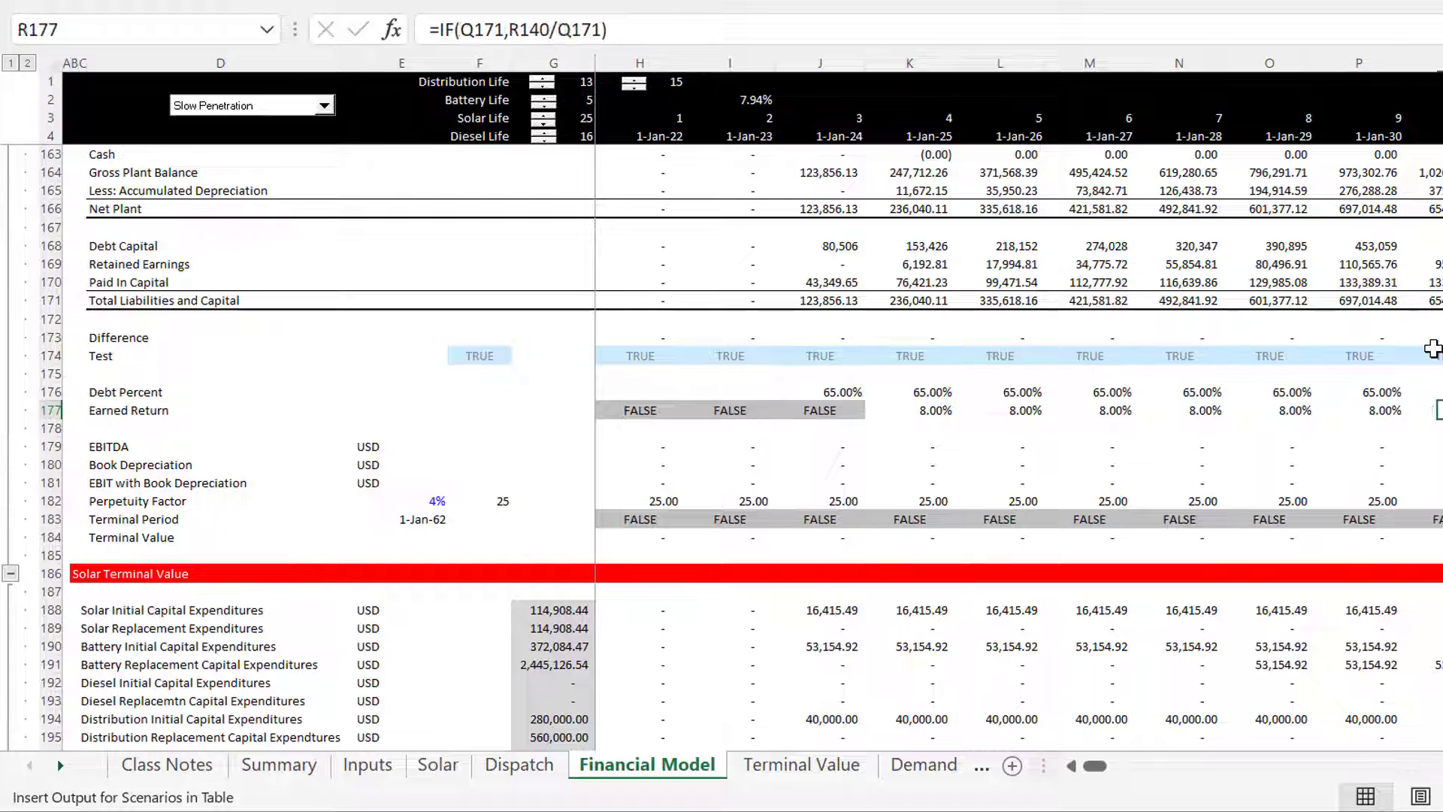
{"action": "key", "text": "Right"}
{"action": "key", "text": "Right"}
{"action": "key", "text": "Right"}
{"action": "key", "text": "Right"}
{"action": "key", "text": "Right"}
{"action": "key", "text": "Right"}
{"action": "key", "text": "Right"}
{"action": "key", "text": "Right"}
{"action": "key", "text": "Right"}
{"action": "key", "text": "Right"}
{"action": "key", "text": "Right"}
{"action": "key", "text": "Right"}
{"action": "key", "text": "Right"}
{"action": "key", "text": "Right"}
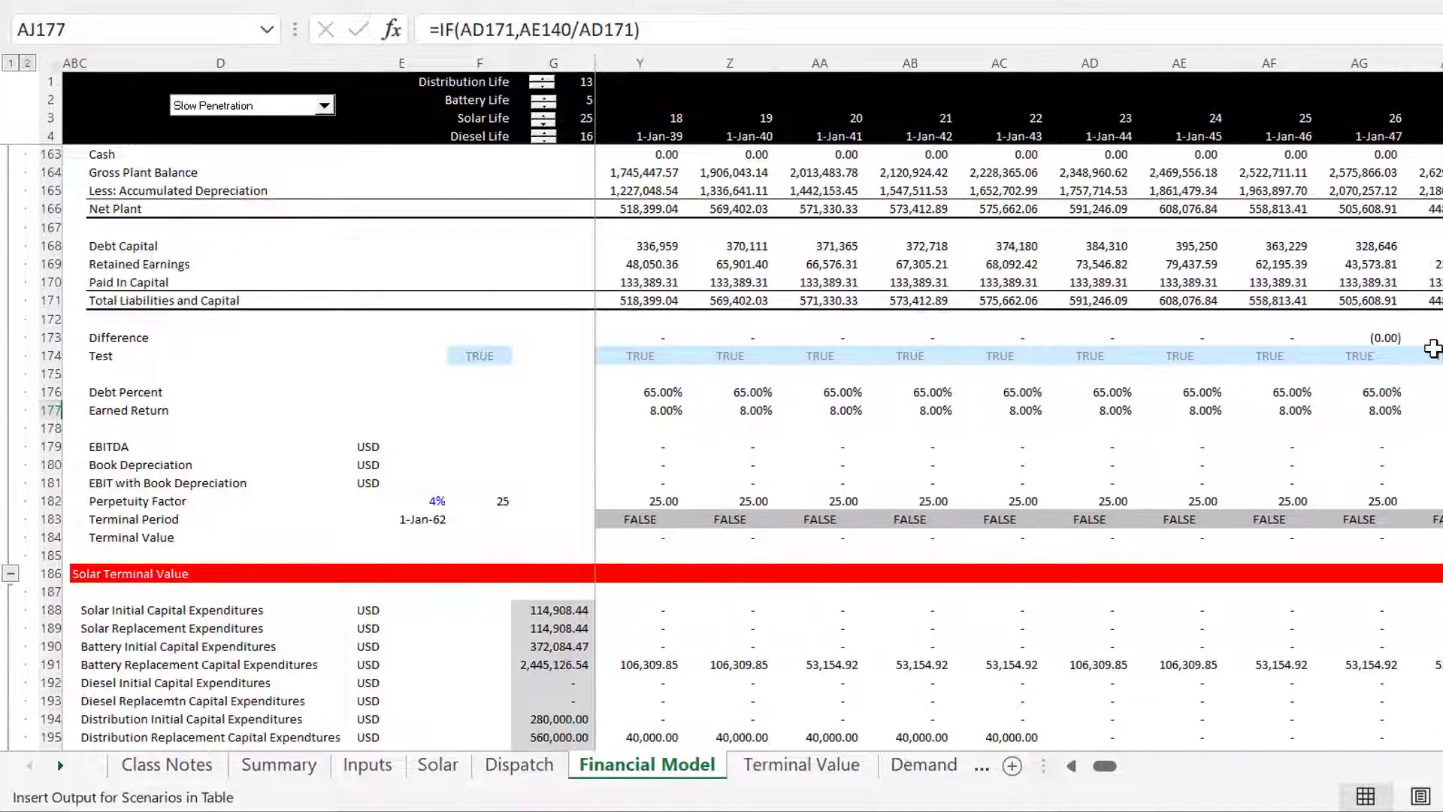
Check the Earned Return row back to January 2046 and inspect that year's Debt Percent formula in AF176.
{"action": "key", "text": "Left"}
{"action": "key", "text": "Left"}
{"action": "key", "text": "Left"}
{"action": "key", "text": "Left"}
{"action": "key", "text": "Left"}
{"action": "key", "text": "Left"}
{"action": "key", "text": "Left"}
{"action": "key", "text": "Left"}
{"action": "key", "text": "Left"}
{"action": "key", "text": "Left"}
{"action": "key", "text": "Left"}
{"action": "key", "text": "Left"}
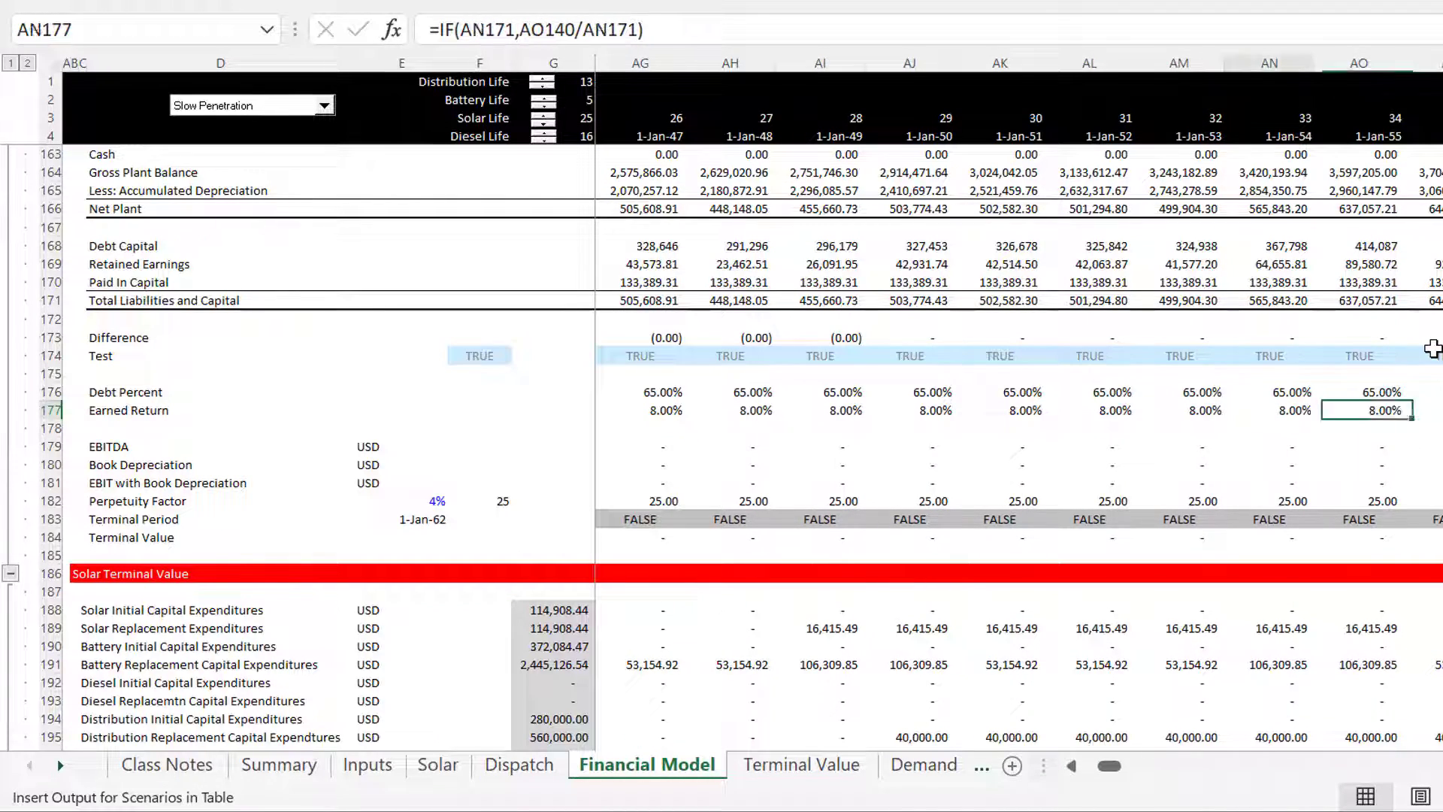
{"action": "key", "text": "Up"}
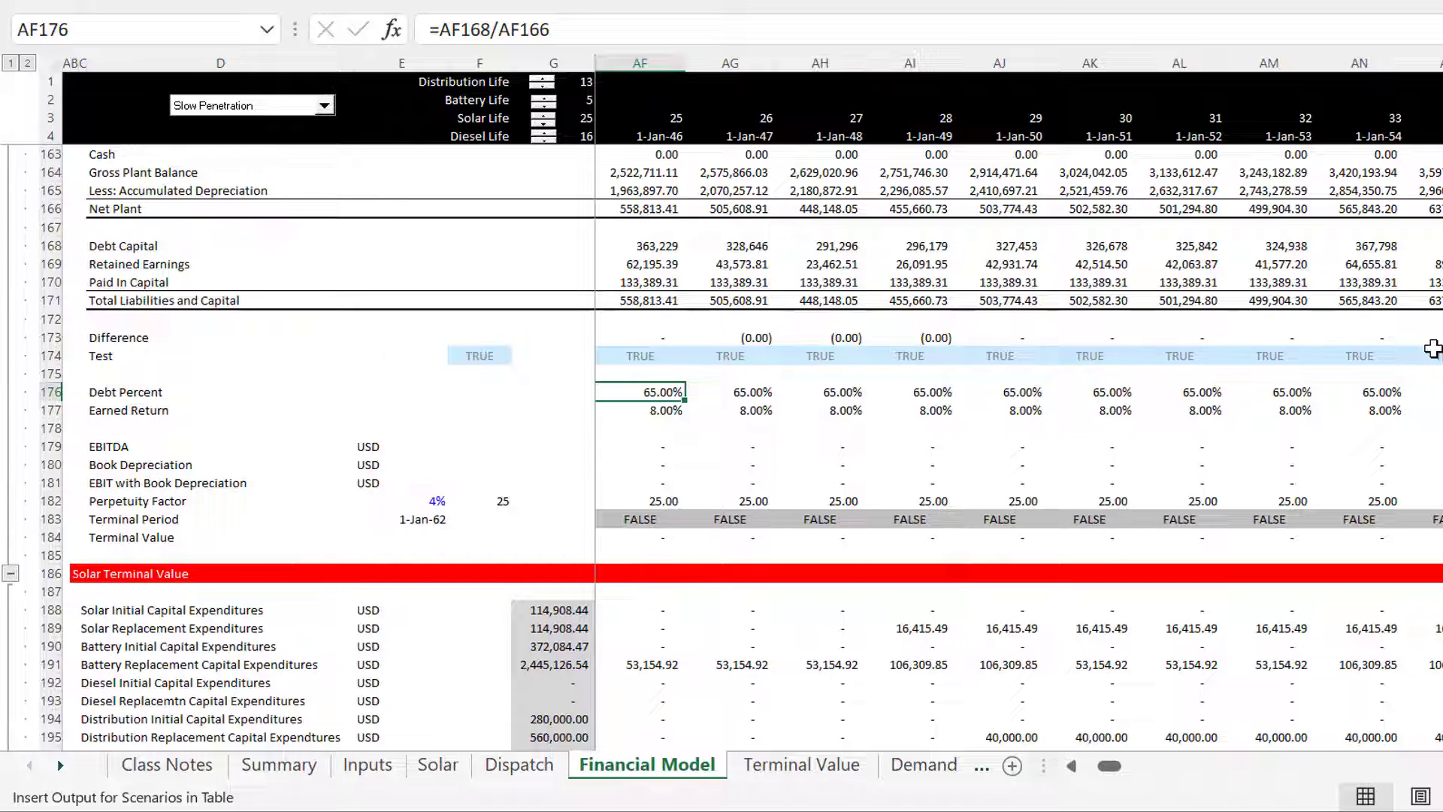
Return to the Income Statement and Cash Flow Statement and review their yearly figures from January 2046 through January 2060.
{"action": "key", "text": "Page_Up"}
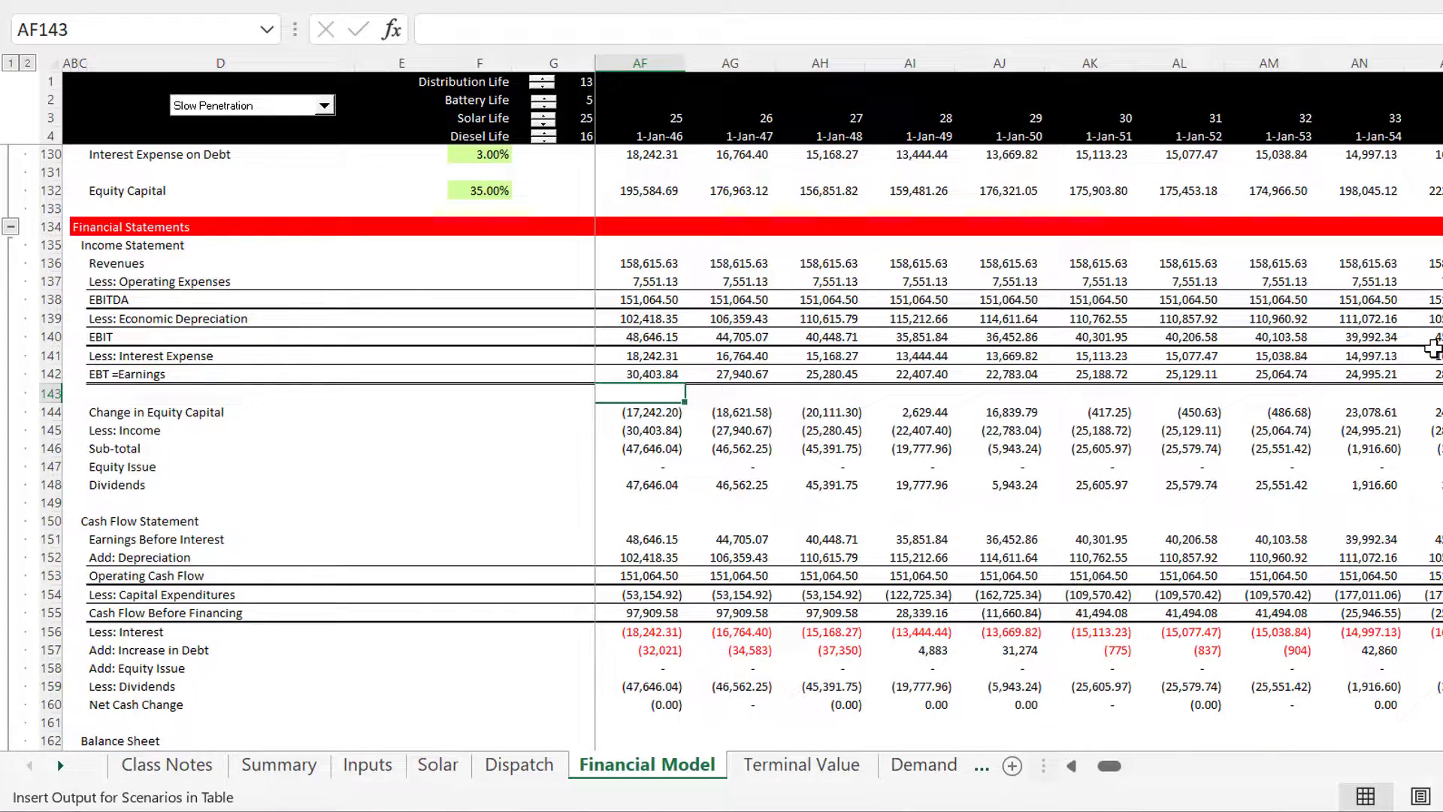
{"action": "key", "text": "Right"}
{"action": "key", "text": "Right"}
{"action": "key", "text": "Right"}
{"action": "key", "text": "Right"}
{"action": "key", "text": "Right"}
{"action": "key", "text": "Right"}
{"action": "key", "text": "Right"}
{"action": "key", "text": "Right"}
{"action": "key", "text": "Right"}
{"action": "key", "text": "Right"}
{"action": "key", "text": "Right"}
{"action": "key", "text": "Right"}
{"action": "key", "text": "Right"}
{"action": "key", "text": "Right"}
{"action": "key", "text": "Right"}
{"action": "key", "text": "Right"}
{"action": "key", "text": "Right"}
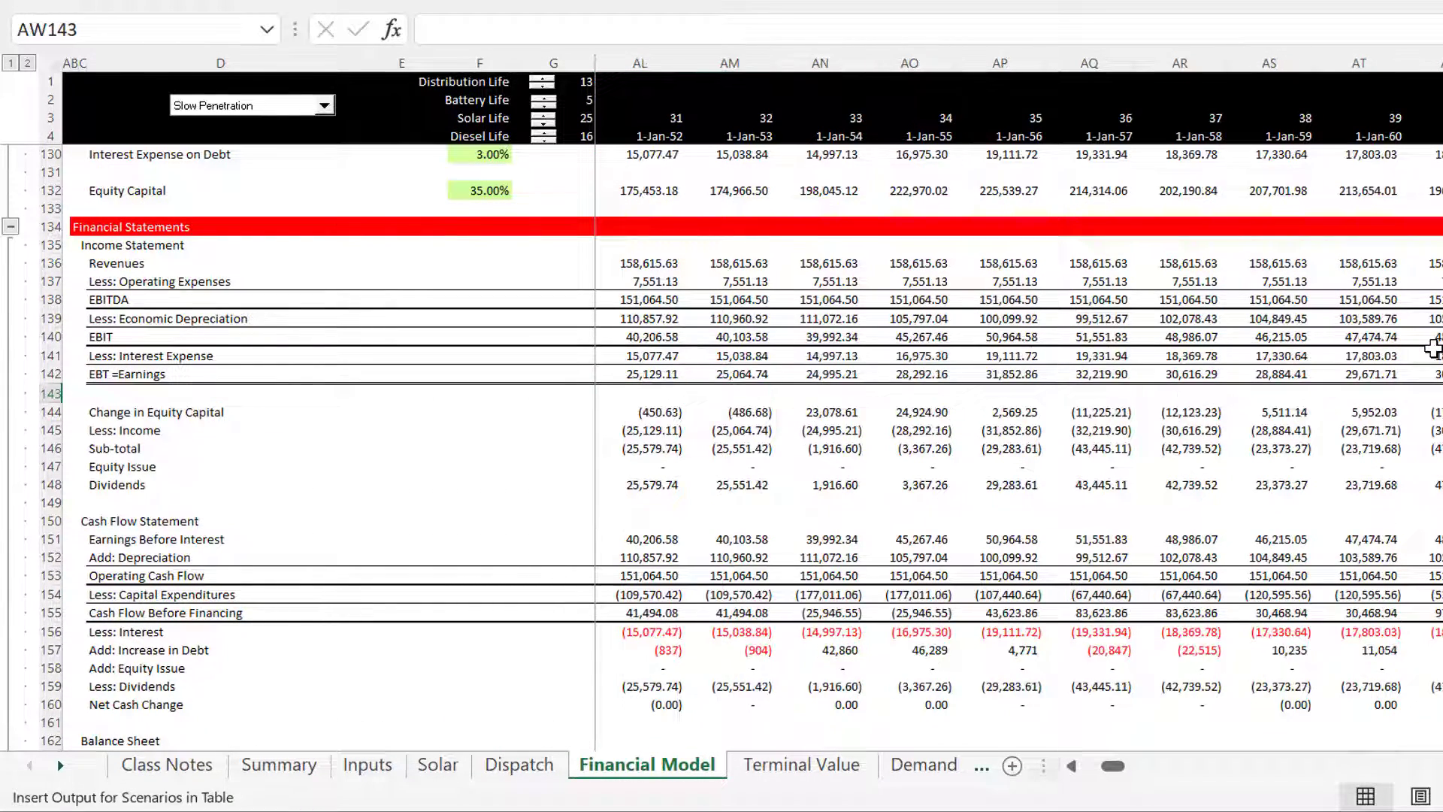
Return from the Income Statement to the Cash Flow section, reviewing the Financing, Rate Base and Capital Balance rows for 2052 through 2060.
{"action": "key", "text": "Down"}
{"action": "key", "text": "Up"}
{"action": "key", "text": "Up"}
{"action": "key", "text": "Up"}
{"action": "key", "text": "Up"}
{"action": "key", "text": "Up"}
{"action": "key", "text": "Up"}
{"action": "key", "text": "Up"}
{"action": "key", "text": "Up"}
{"action": "key", "text": "Up"}
{"action": "key", "text": "Up"}
{"action": "key", "text": "Up"}
{"action": "key", "text": "Up"}
{"action": "key", "text": "Up"}
{"action": "key", "text": "Up"}
{"action": "key", "text": "Up"}
{"action": "key", "text": "Up"}
{"action": "key", "text": "Up"}
{"action": "key", "text": "Up"}
{"action": "key", "text": "Up"}
{"action": "key", "text": "Up"}
{"action": "key", "text": "Up"}
{"action": "key", "text": "Up"}
{"action": "key", "text": "Up"}
{"action": "key", "text": "Up"}
{"action": "key", "text": "Up"}
{"action": "key", "text": "Up"}
{"action": "key", "text": "Up"}
{"action": "key", "text": "Up"}
{"action": "key", "text": "Up"}
{"action": "key", "text": "Up"}
{"action": "key", "text": "Up"}
{"action": "key", "text": "Up"}
{"action": "key", "text": "Up"}
{"action": "key", "text": "Up"}
{"action": "key", "text": "Up"}
{"action": "key", "text": "Up"}
{"action": "key", "text": "Up"}
{"action": "key", "text": "Up"}
{"action": "key", "text": "Up"}
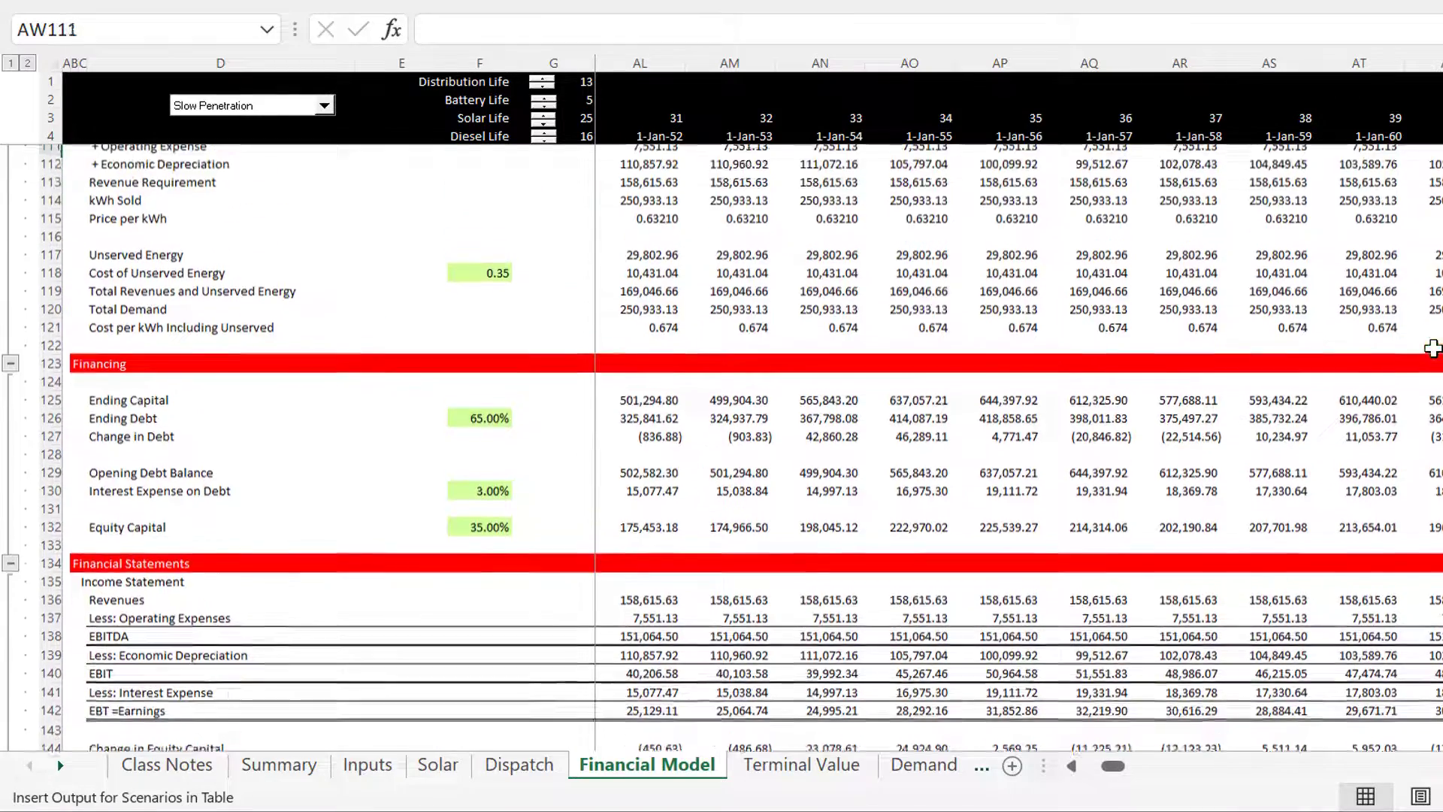
{"action": "key", "text": "Up"}
{"action": "key", "text": "Up"}
{"action": "key", "text": "Up"}
{"action": "key", "text": "Up"}
{"action": "key", "text": "Up"}
{"action": "key", "text": "Up"}
{"action": "key", "text": "Up"}
{"action": "key", "text": "Up"}
{"action": "key", "text": "Up"}
{"action": "key", "text": "Up"}
{"action": "key", "text": "Up"}
{"action": "key", "text": "Up"}
{"action": "key", "text": "Up"}
{"action": "key", "text": "Up"}
{"action": "key", "text": "Up"}
{"action": "key", "text": "Up"}
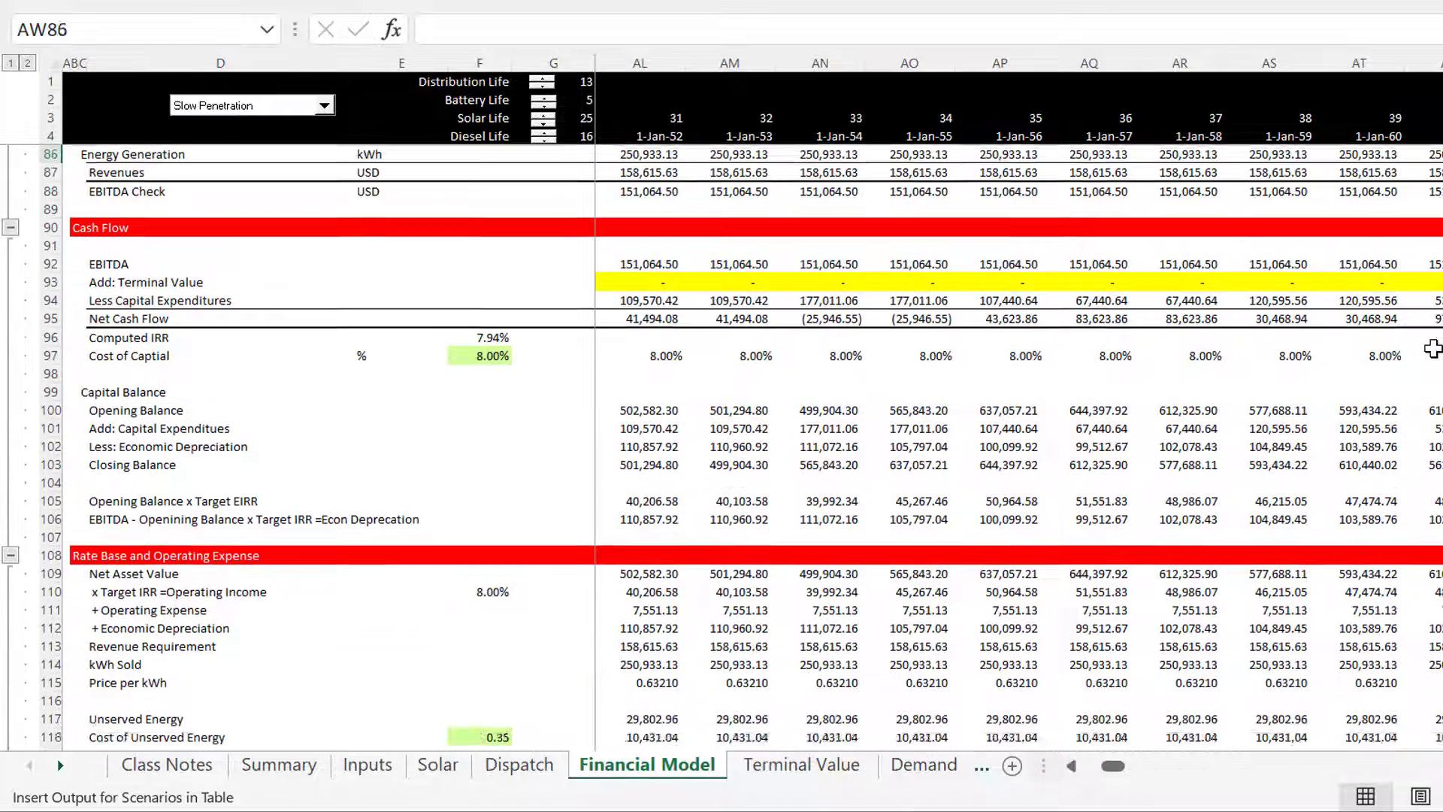
{"action": "key", "text": "Down"}
{"action": "key", "text": "Down"}
{"action": "key", "text": "Down"}
{"action": "key", "text": "Down"}
{"action": "key", "text": "Down"}
{"action": "key", "text": "Down"}
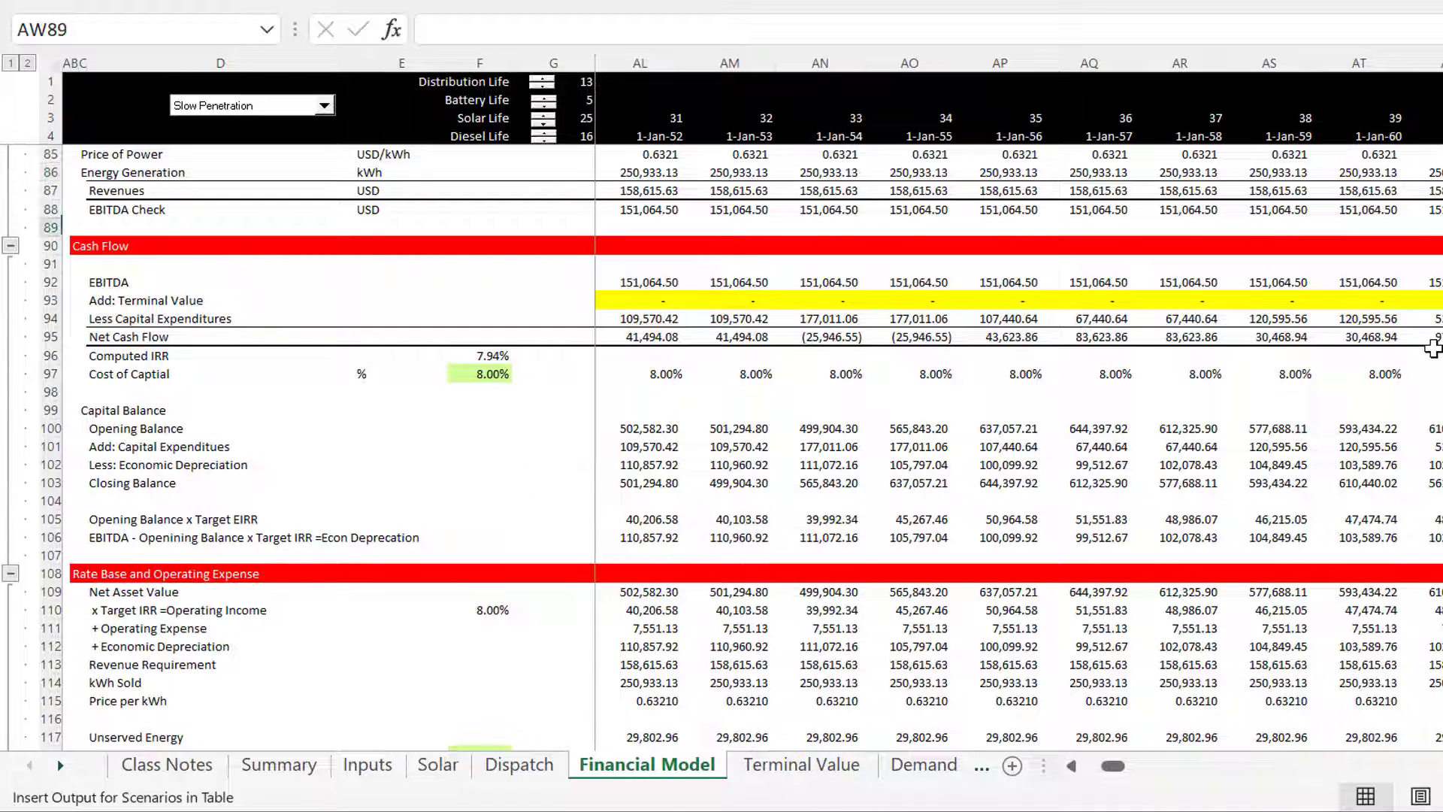
Inspect the Terminal Value formula for the model's final year in AV93 of the Cash Flow section.
{"action": "key", "text": "Down"}
{"action": "key", "text": "Left"}
{"action": "key", "text": "Left"}
{"action": "key", "text": "Down"}
{"action": "key", "text": "Right"}
{"action": "key", "text": "Right"}
{"action": "key", "text": "Left"}
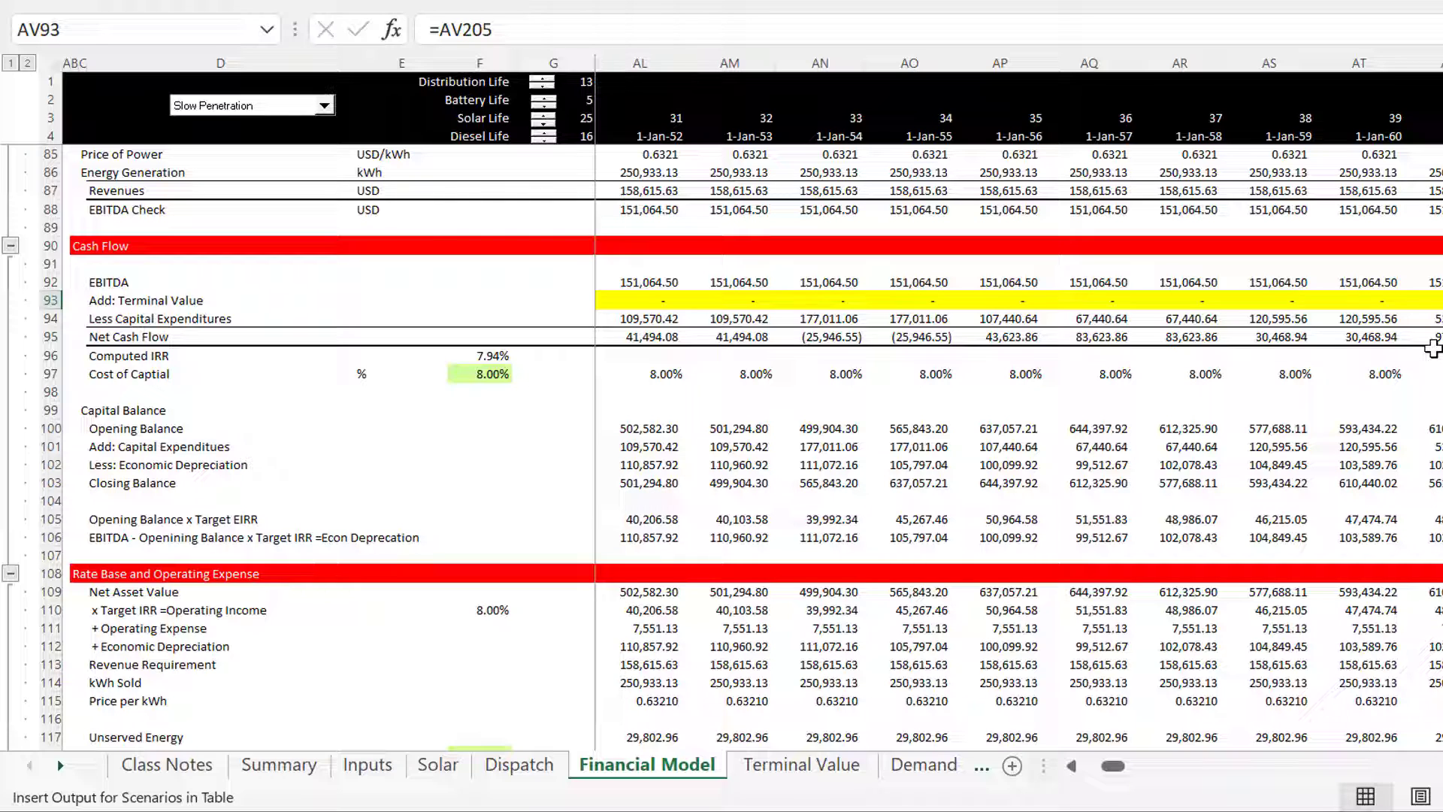
Check the final-year Net Cash Flow and Cost of Capital formulas in column AV.
{"action": "key", "text": "Up"}
{"action": "key", "text": "Up"}
{"action": "key", "text": "Down"}
{"action": "key", "text": "Down"}
{"action": "key", "text": "Down"}
{"action": "key", "text": "Down"}
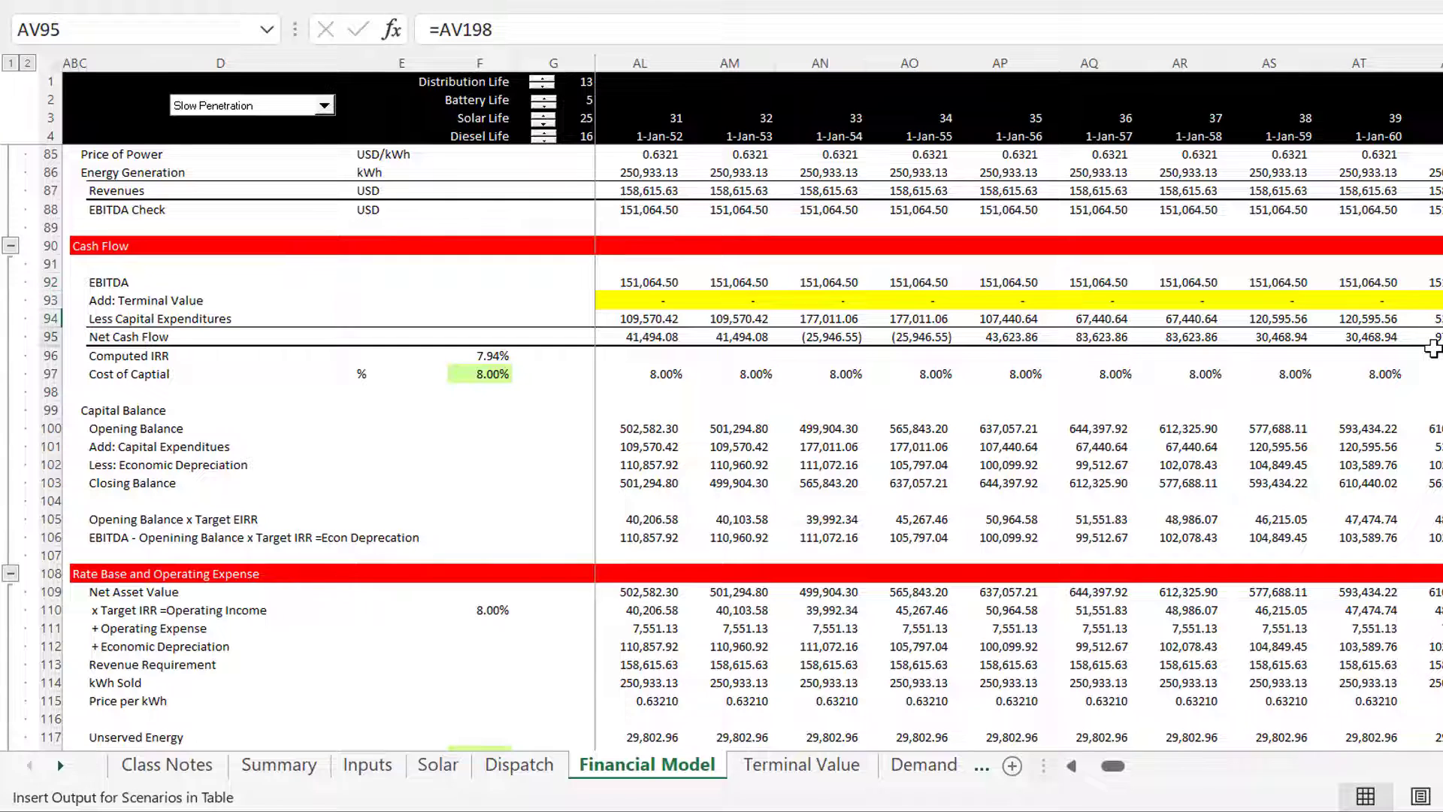
{"action": "key", "text": "Down"}
{"action": "key", "text": "Down"}
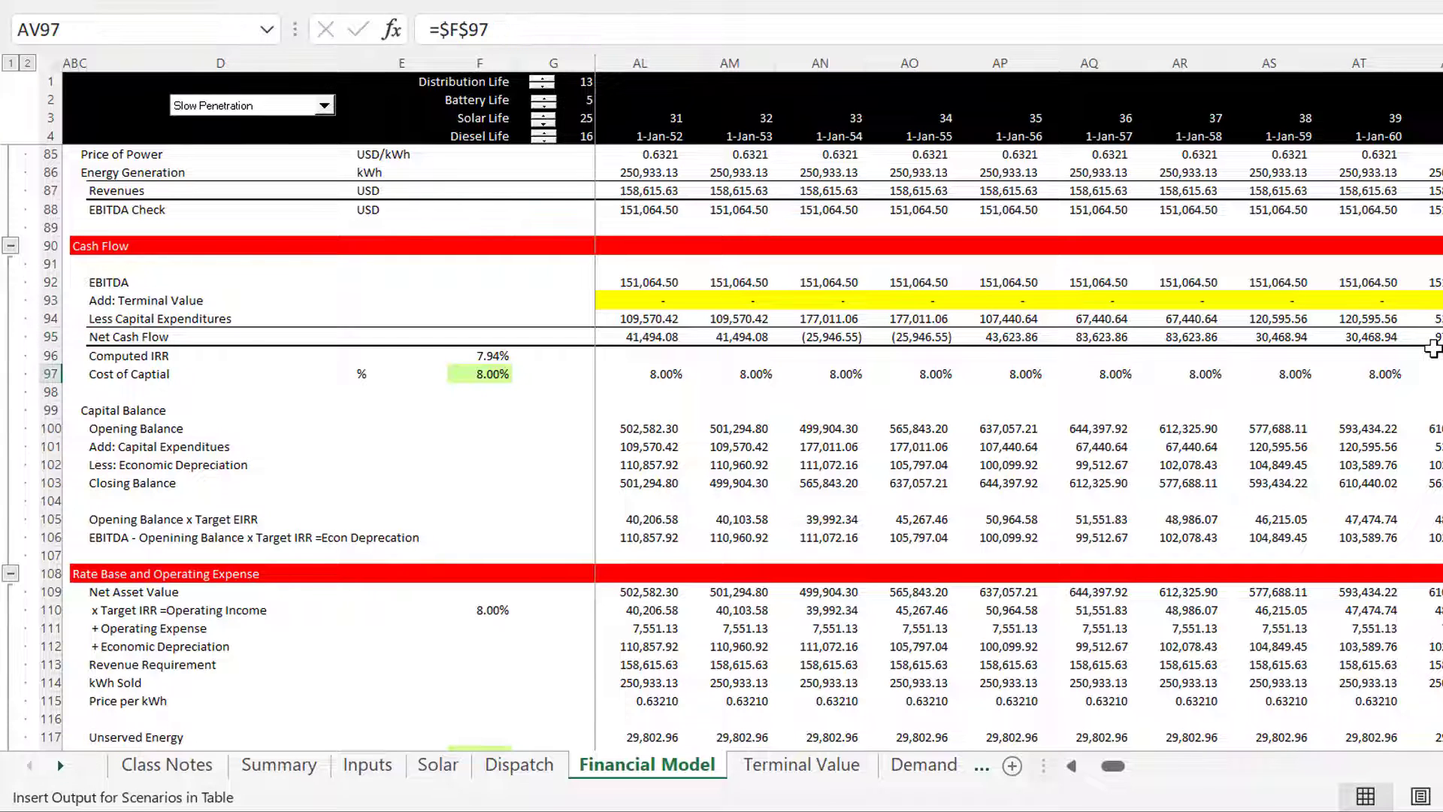
Inspect the Cost of Capital link in H97, its input in F97, and the Computed IRR formula in F96.
{"action": "key", "text": "ctrl+Left"}
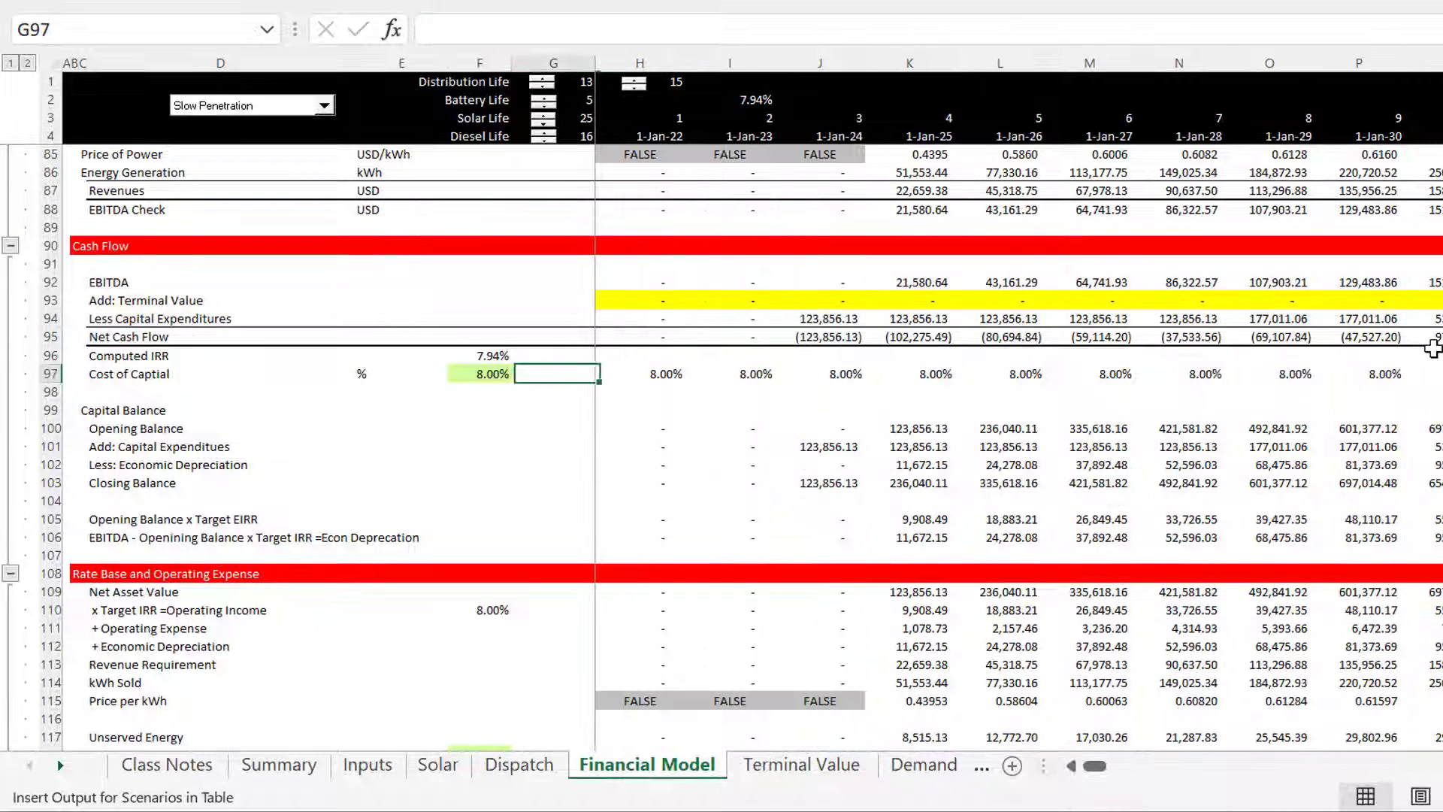
{"action": "key", "text": "Right"}
{"action": "key", "text": "F2"}
{"action": "key", "text": "Escape"}
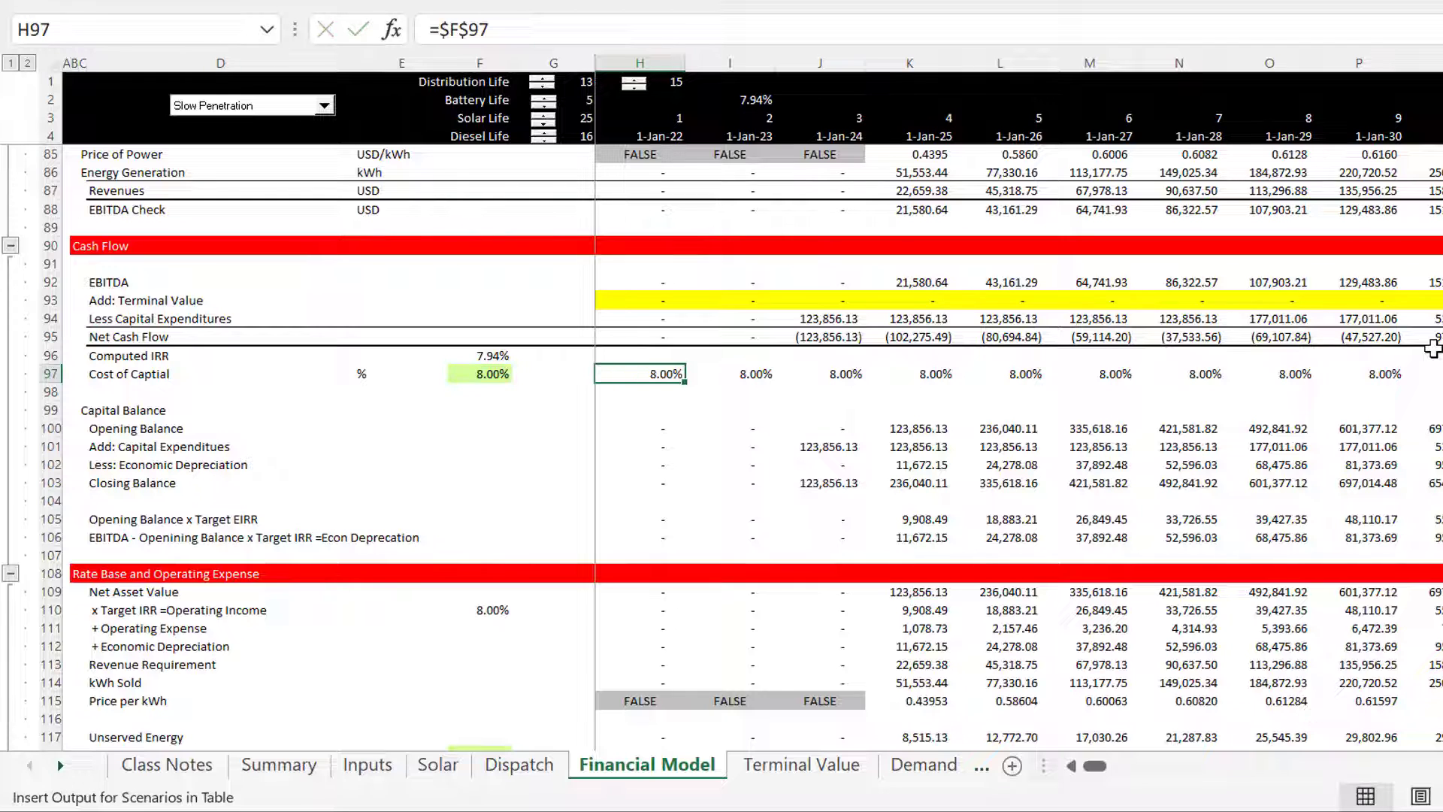
{"action": "key", "text": "Left"}
{"action": "key", "text": "Left"}
{"action": "key", "text": "F2"}
{"action": "key", "text": "Escape"}
{"action": "key", "text": "Up"}
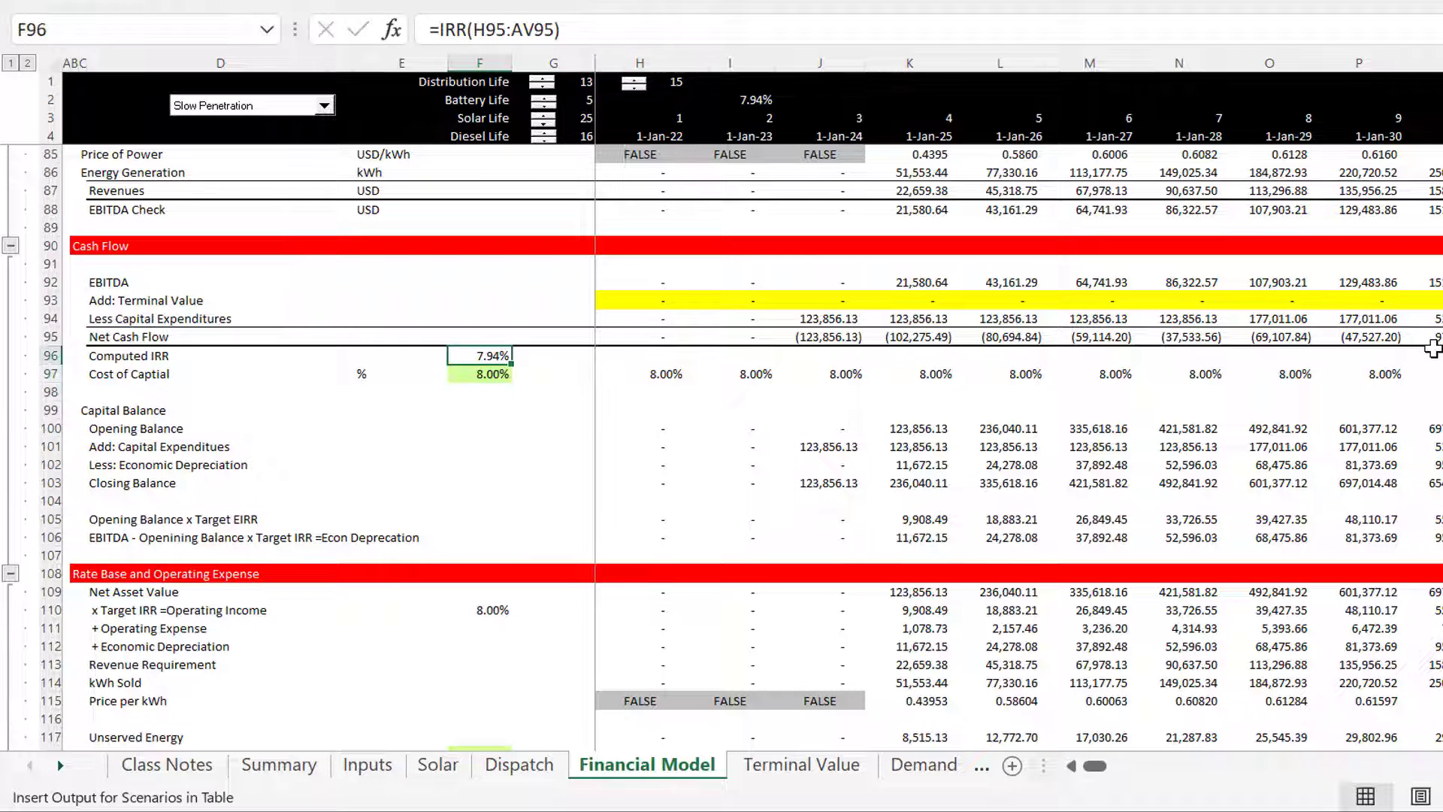
{"action": "key", "text": "F2"}
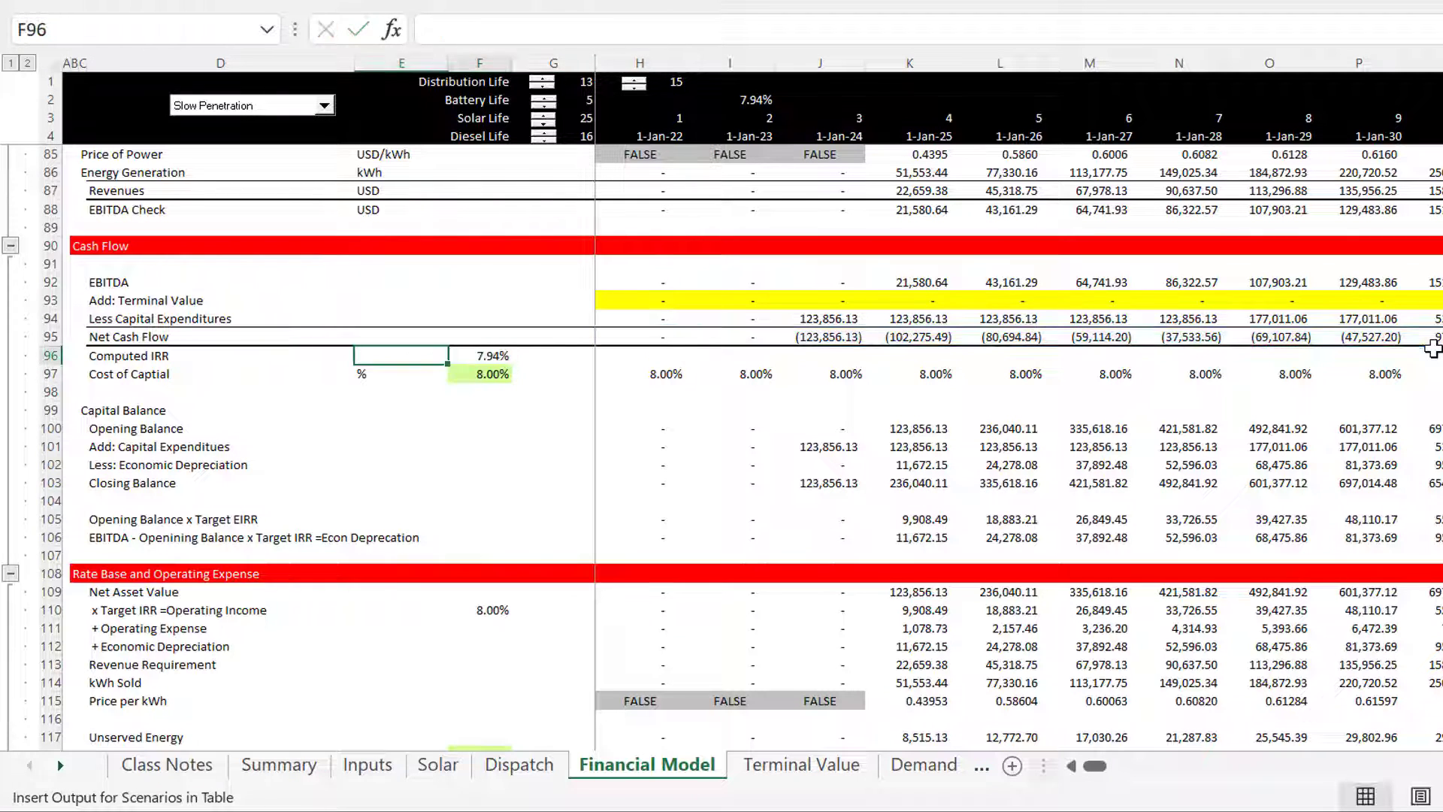
{"action": "key", "text": "Escape"}
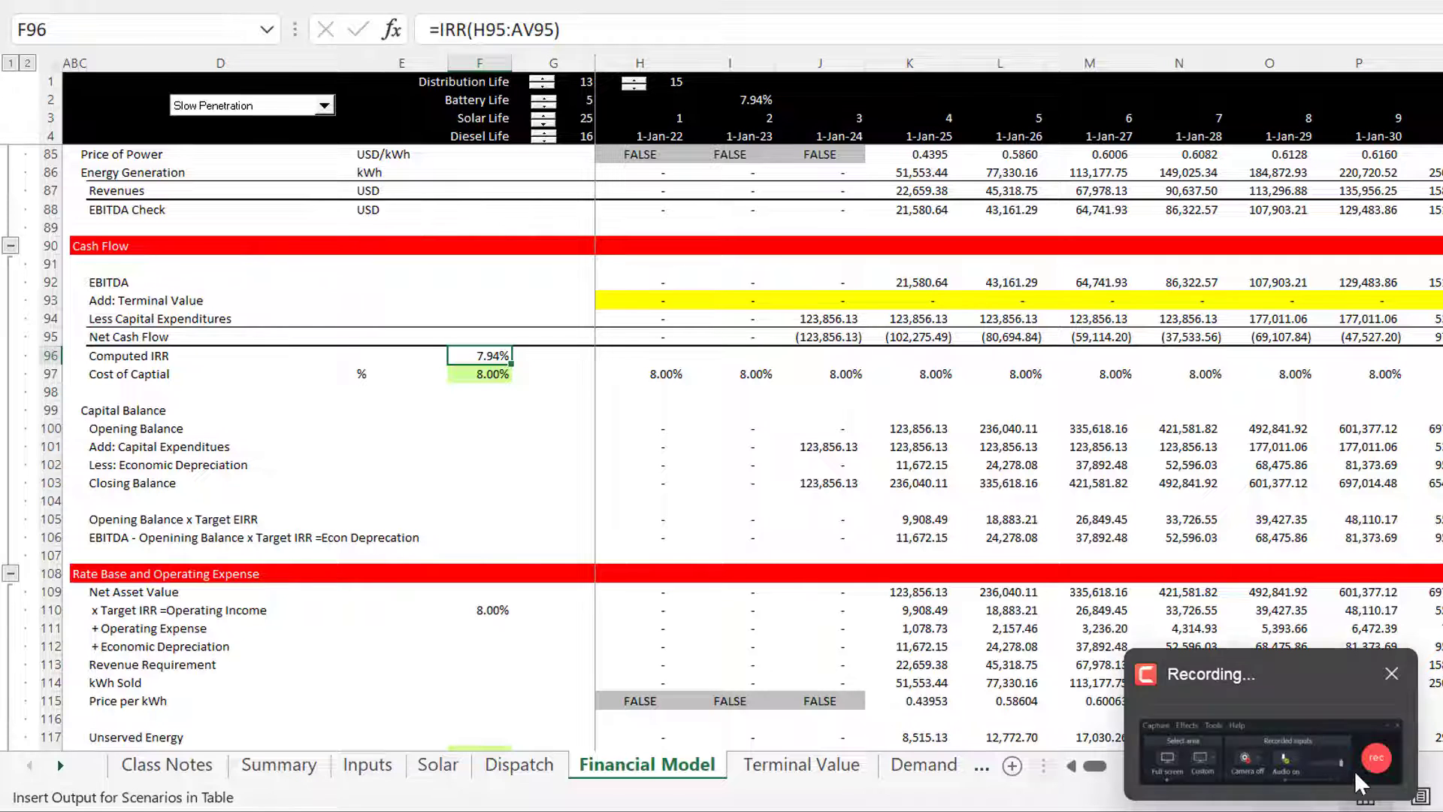
{"action": "left_click", "coordinate": [1374, 770]}
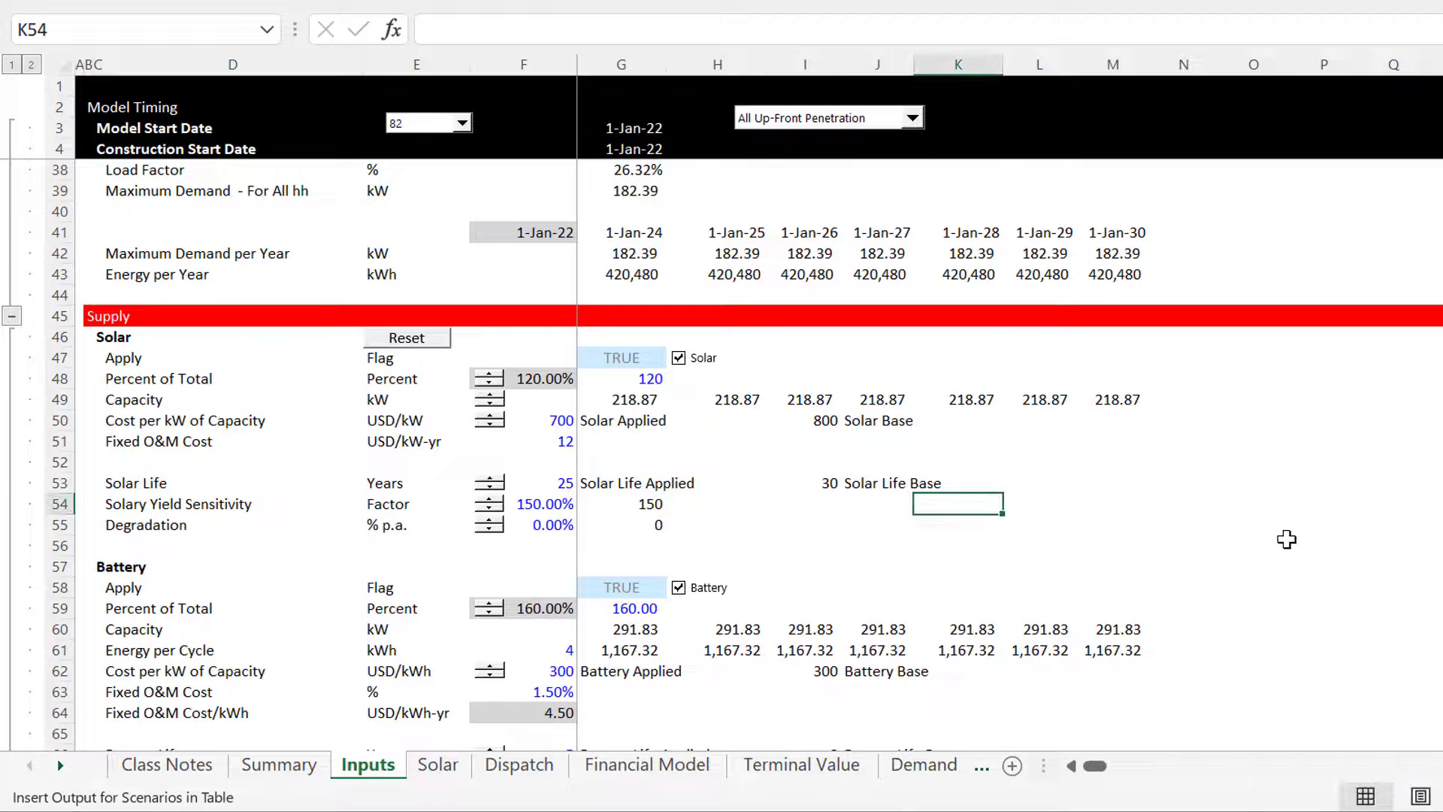
Switch from the Inputs sheet to the Financial Model and compare Computed IRR with Cost of Capital for the All Up-Front Penetration scenario.
{"action": "key", "text": "ctrl+Page_Down"}
{"action": "key", "text": "ctrl+Page_Down"}
{"action": "key", "text": "ctrl+Page_Down"}
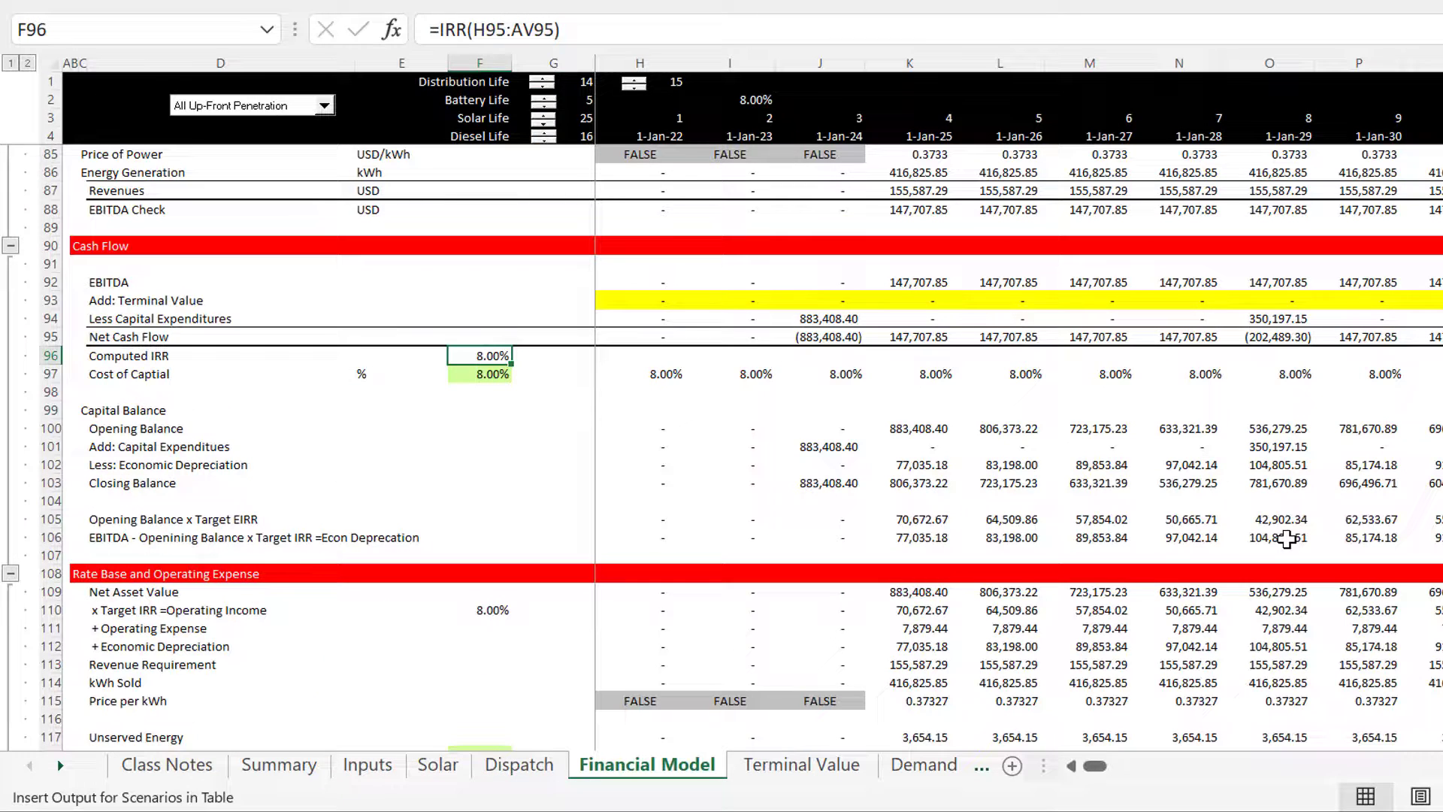
{"action": "key", "text": "Down"}
{"action": "key", "text": "Left"}
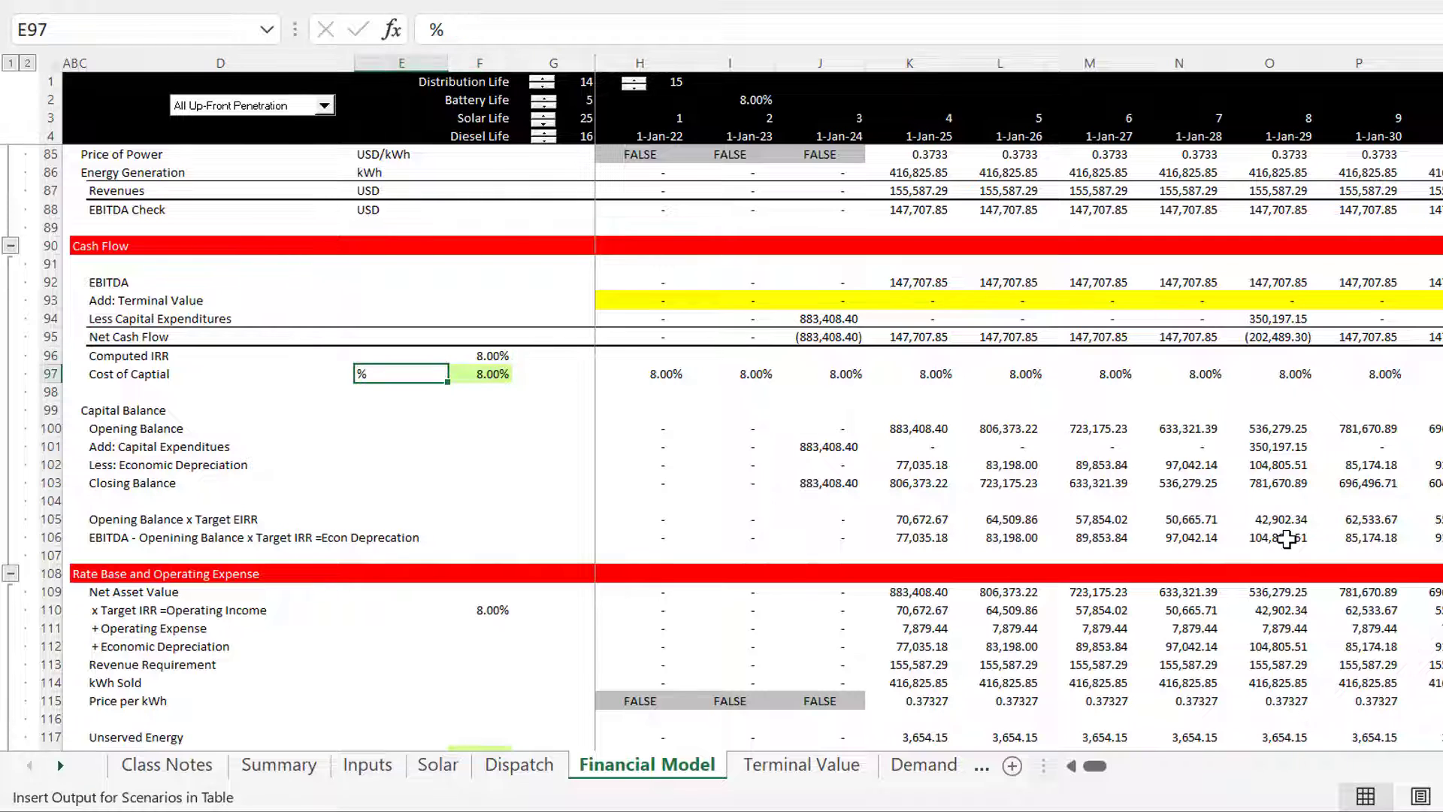
{"action": "key", "text": "Up"}
{"action": "key", "text": "Right"}
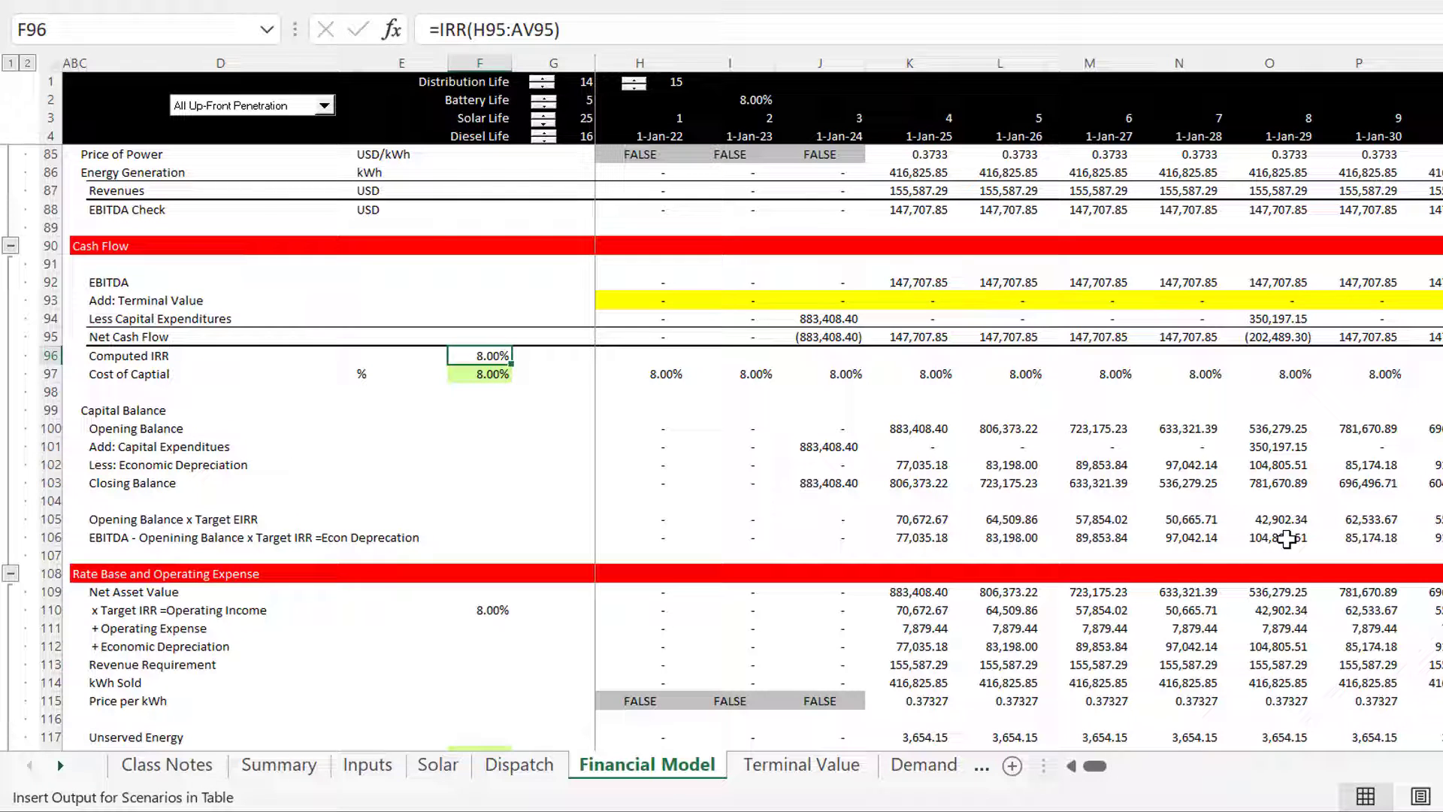
Check the Cost of Capital row from the F97 input across to January 2029 and back.
{"action": "key", "text": "Down"}
{"action": "key", "text": "Right"}
{"action": "key", "text": "Right"}
{"action": "key", "text": "Right"}
{"action": "key", "text": "Right"}
{"action": "key", "text": "Right"}
{"action": "key", "text": "Right"}
{"action": "key", "text": "Right"}
{"action": "key", "text": "Right"}
{"action": "key", "text": "Right"}
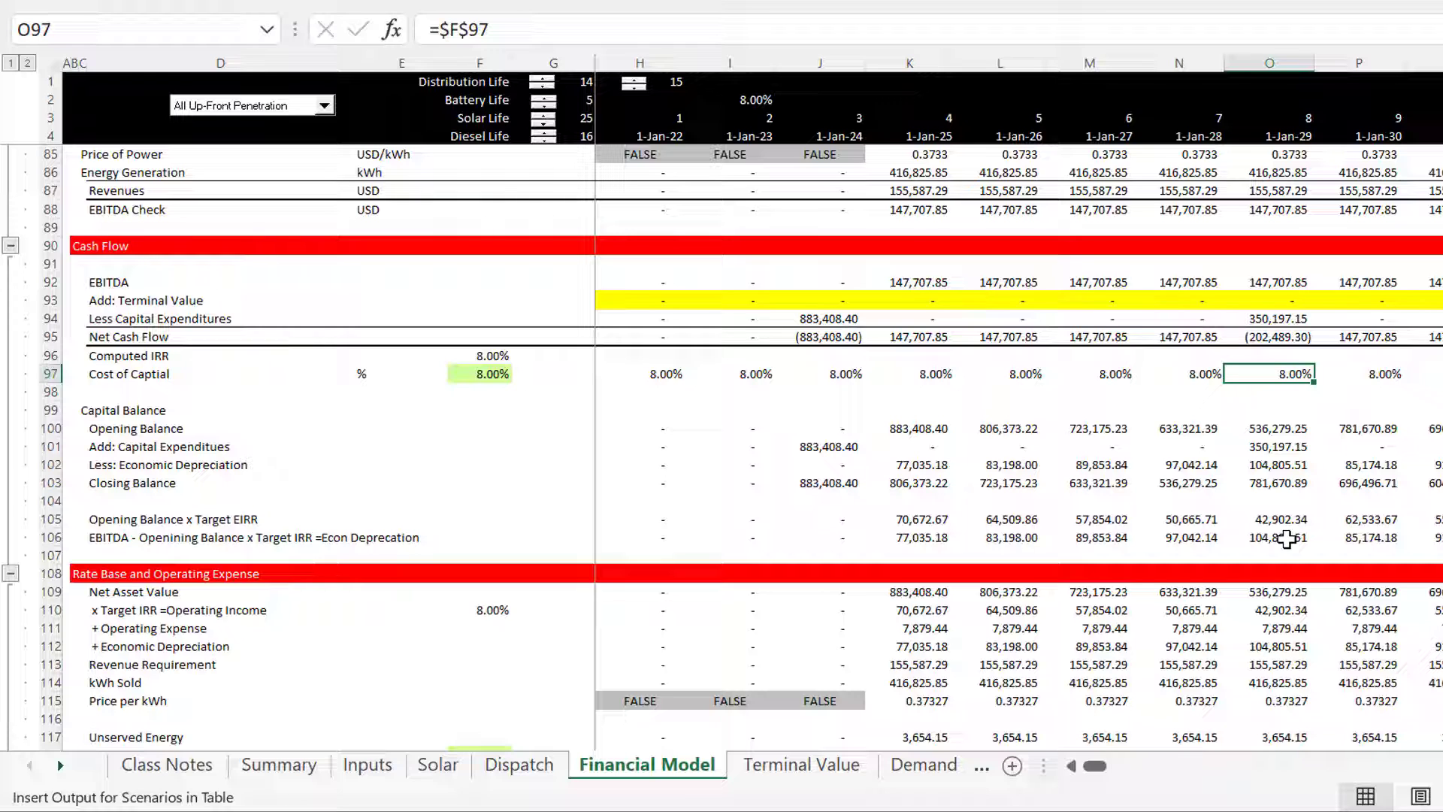
{"action": "key", "text": "Left"}
{"action": "key", "text": "Left"}
{"action": "key", "text": "Left"}
{"action": "key", "text": "Left"}
{"action": "key", "text": "Left"}
{"action": "key", "text": "Left"}
{"action": "key", "text": "Left"}
{"action": "key", "text": "Left"}
{"action": "key", "text": "Left"}
{"action": "key", "text": "Left"}
{"action": "key", "text": "Left"}
{"action": "key", "text": "Left"}
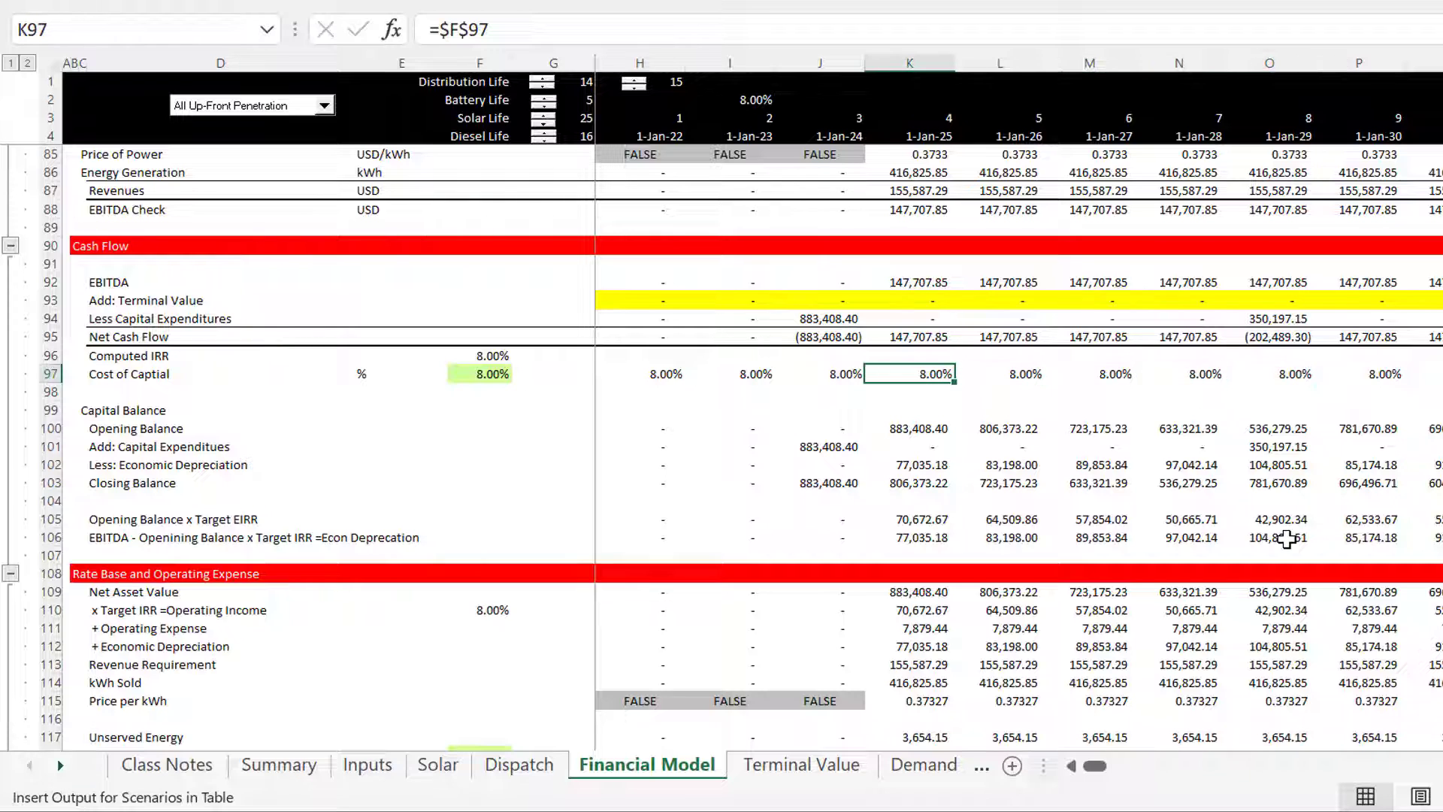
Examine the Cost of Capital row and the cash flow figures above it across the years into the 2050s.
{"action": "key", "text": "Right"}
{"action": "key", "text": "Right"}
{"action": "key", "text": "Right"}
{"action": "key", "text": "Right"}
{"action": "key", "text": "Right"}
{"action": "key", "text": "Right"}
{"action": "key", "text": "Right"}
{"action": "key", "text": "Right"}
{"action": "key", "text": "Right"}
{"action": "key", "text": "Right"}
{"action": "key", "text": "Right"}
{"action": "key", "text": "Right"}
{"action": "key", "text": "Right"}
{"action": "key", "text": "Right"}
{"action": "key", "text": "Right"}
{"action": "key", "text": "Right"}
{"action": "key", "text": "Right"}
{"action": "key", "text": "Right"}
{"action": "key", "text": "Right"}
{"action": "key", "text": "Right"}
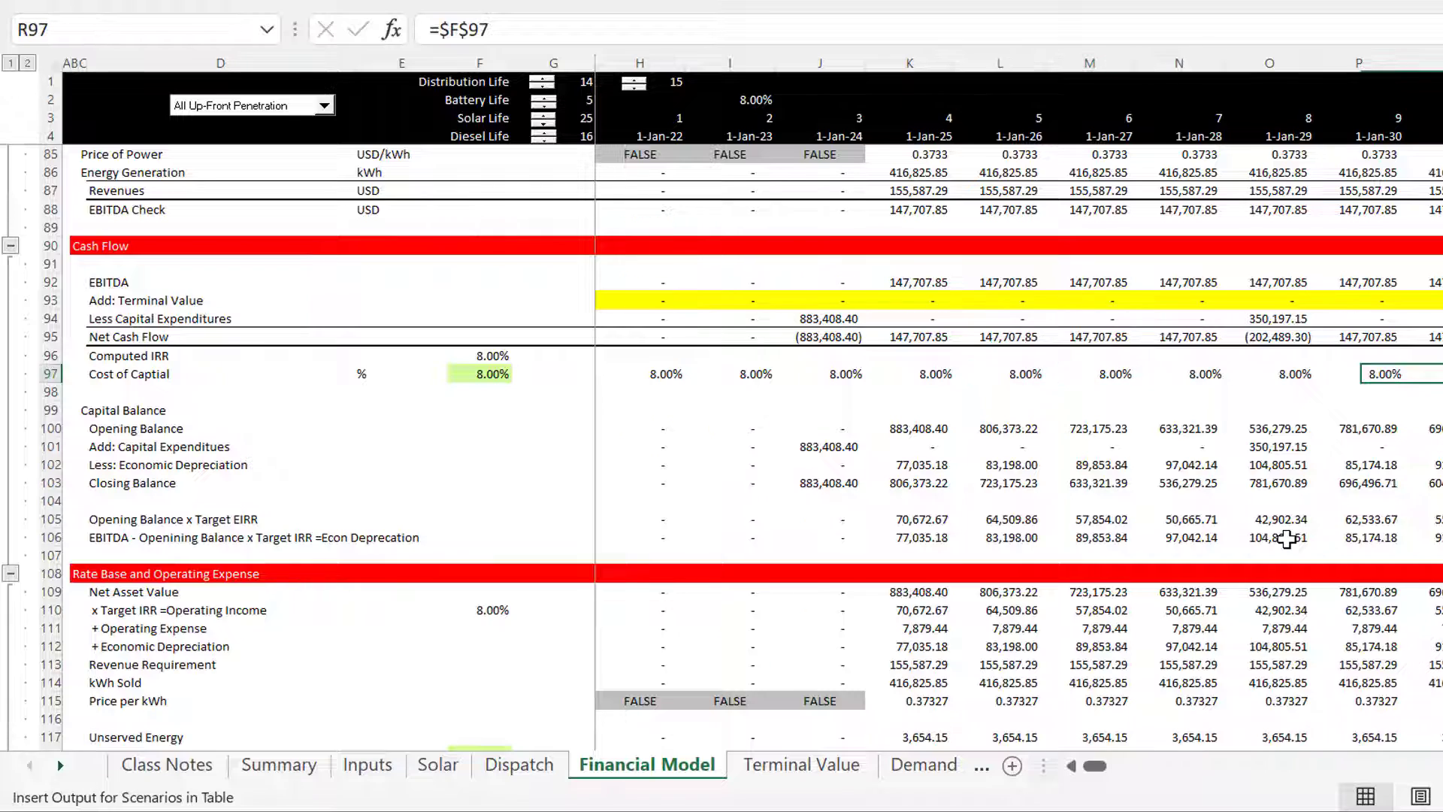
{"action": "key", "text": "Right"}
{"action": "key", "text": "Right"}
{"action": "key", "text": "Right"}
{"action": "key", "text": "Right"}
{"action": "key", "text": "Right"}
{"action": "key", "text": "Right"}
{"action": "key", "text": "Right"}
{"action": "key", "text": "Right"}
{"action": "key", "text": "Right"}
{"action": "key", "text": "Right"}
{"action": "key", "text": "Right"}
{"action": "key", "text": "Right"}
{"action": "key", "text": "Right"}
{"action": "key", "text": "Right"}
{"action": "key", "text": "Right"}
{"action": "key", "text": "Right"}
{"action": "key", "text": "Right"}
{"action": "key", "text": "Right"}
{"action": "key", "text": "Right"}
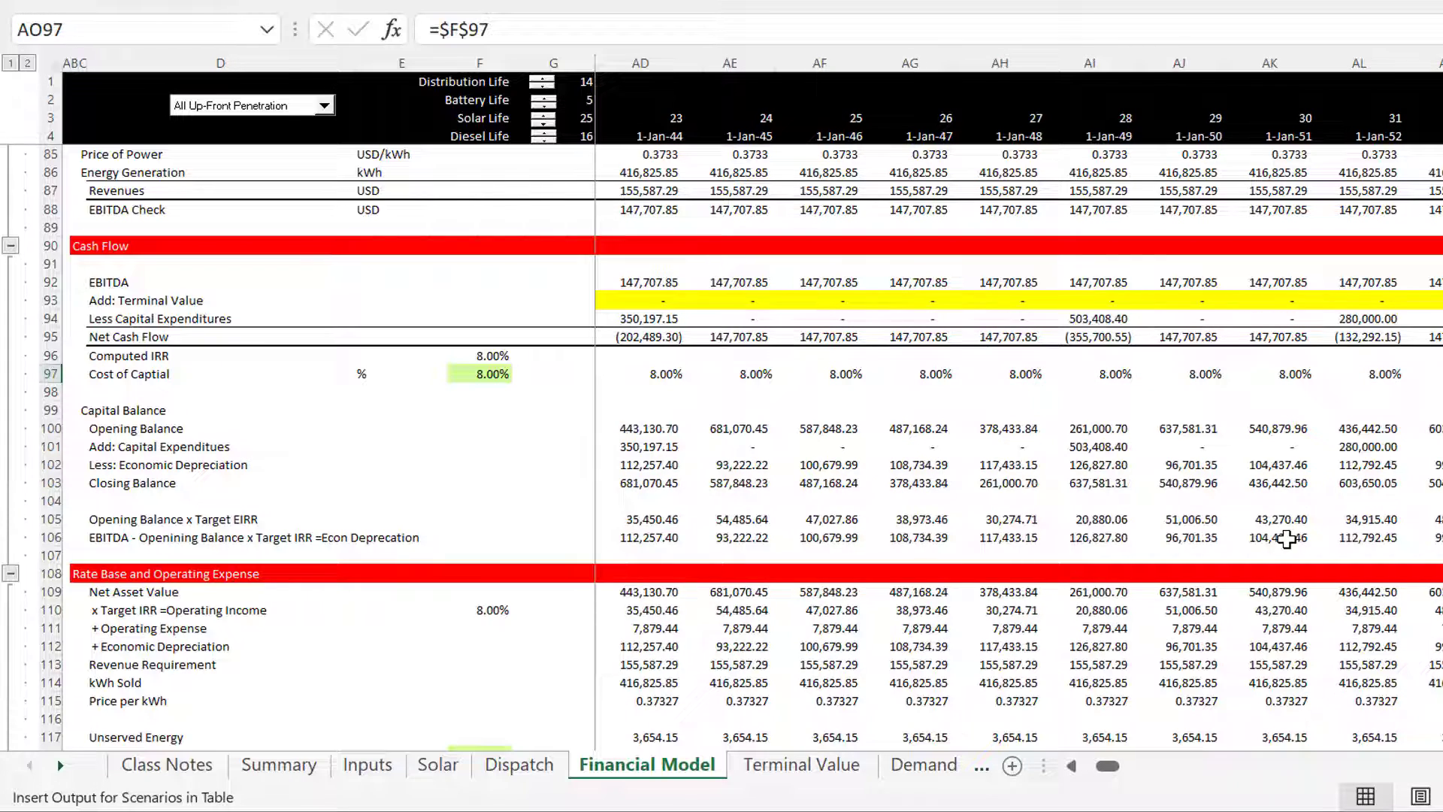
Examine the capital expenditure section of the Financial Model, down through the solar cost rows to the Solar Initial Cap Exp formula.
{"action": "key", "text": "Left"}
{"action": "key", "text": "Up"}
{"action": "key", "text": "Up"}
{"action": "key", "text": "Up"}
{"action": "key", "text": "Up"}
{"action": "key", "text": "Up"}
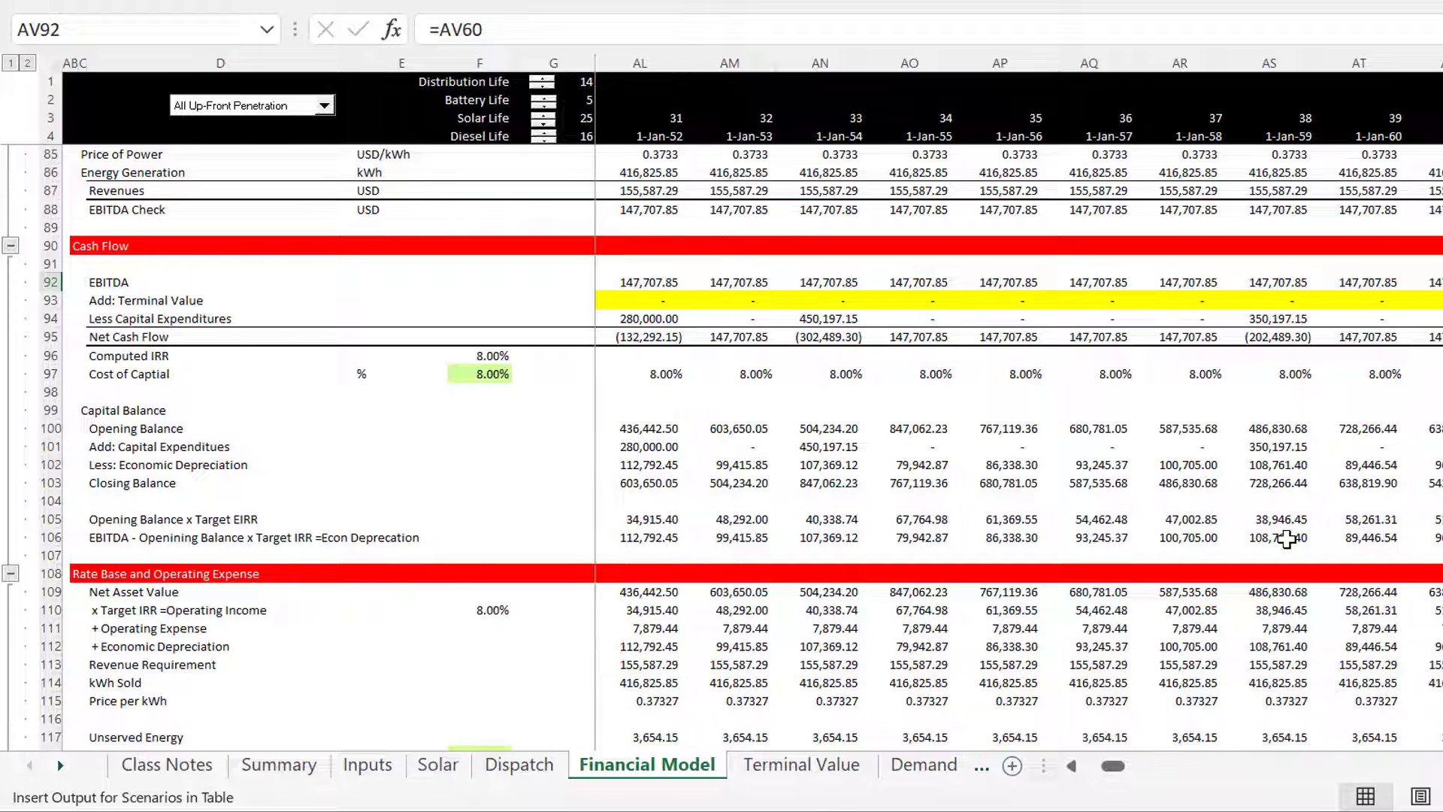
{"action": "key", "text": "Page_Up"}
{"action": "key", "text": "Page_Up"}
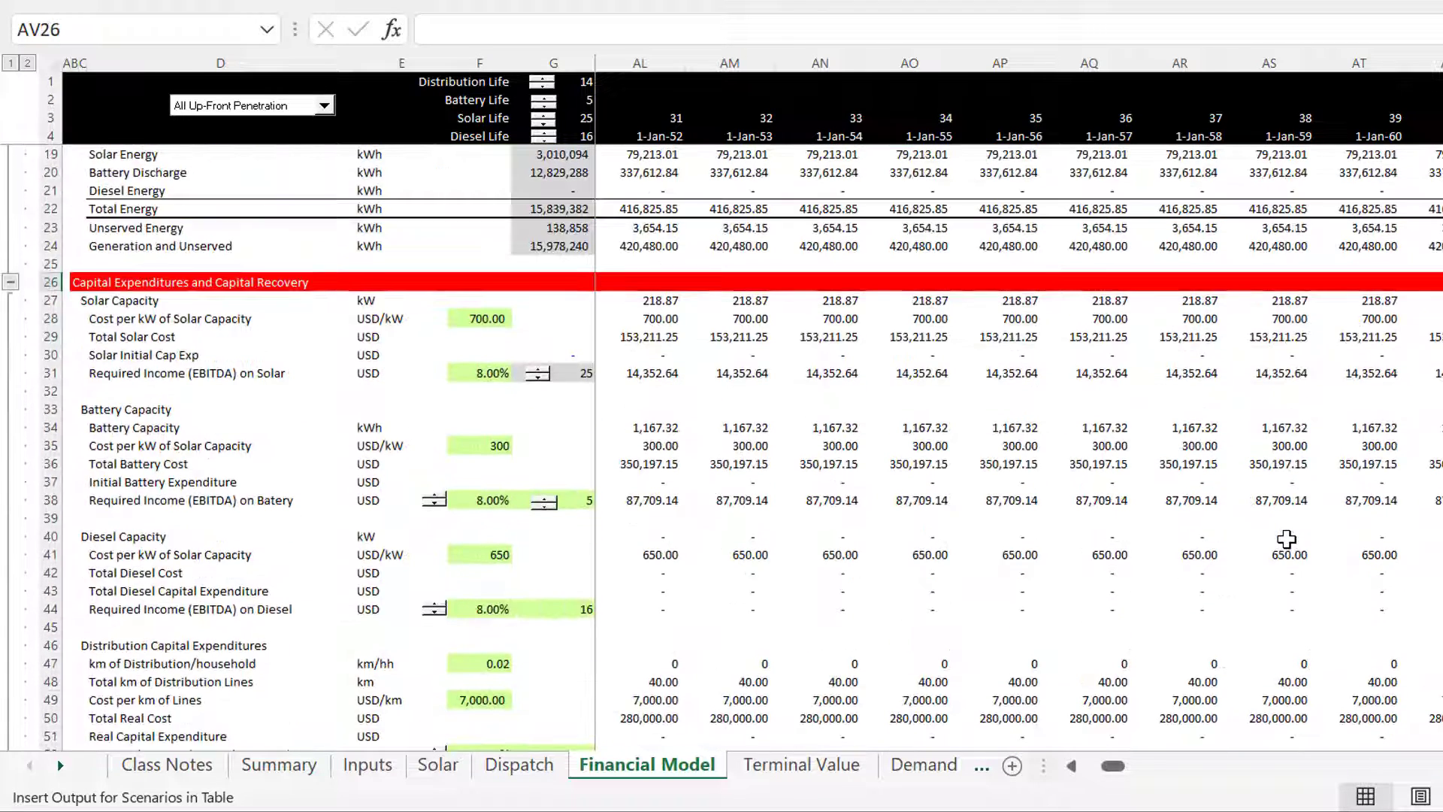
{"action": "key", "text": "Down"}
{"action": "key", "text": "Down"}
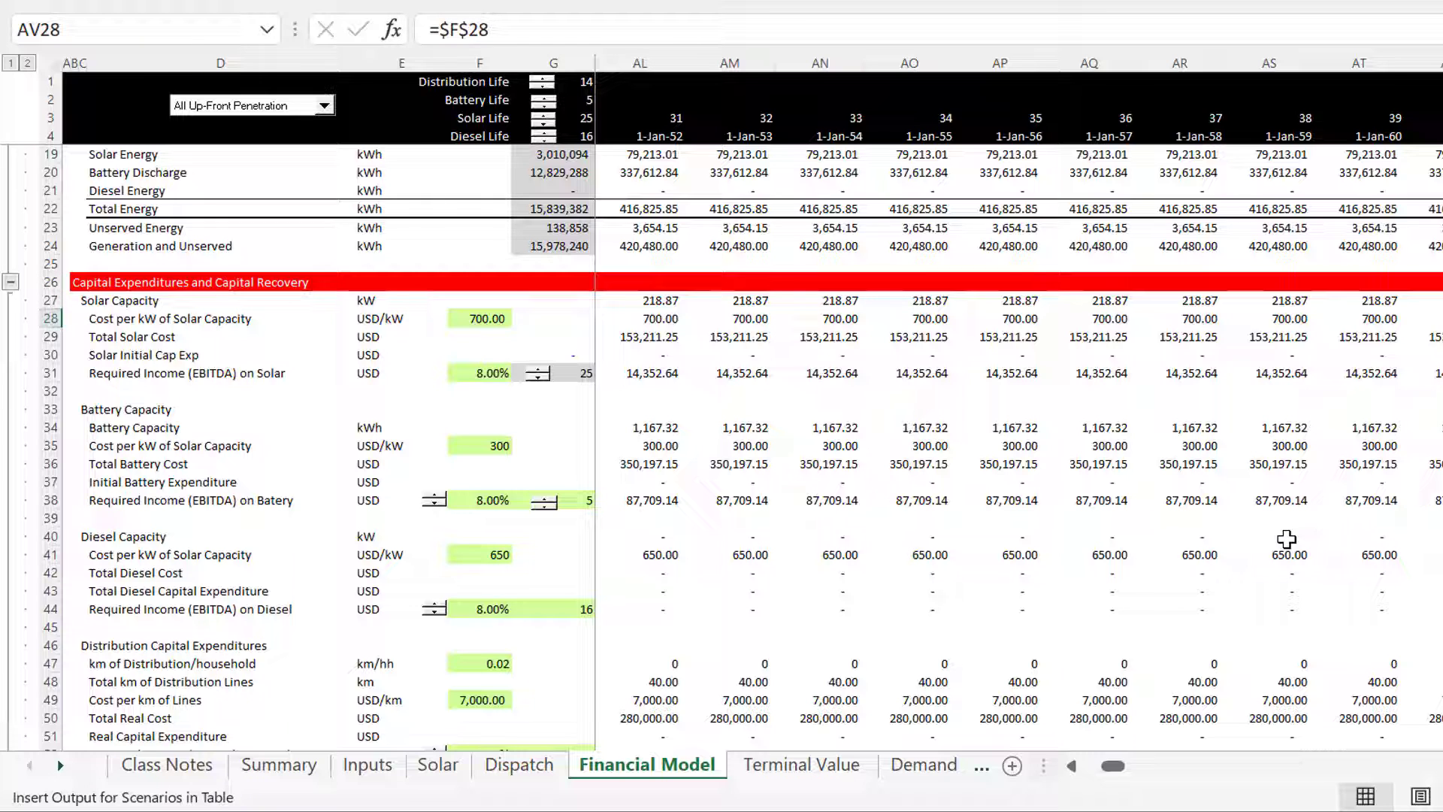
{"action": "key", "text": "Down"}
{"action": "key", "text": "Down"}
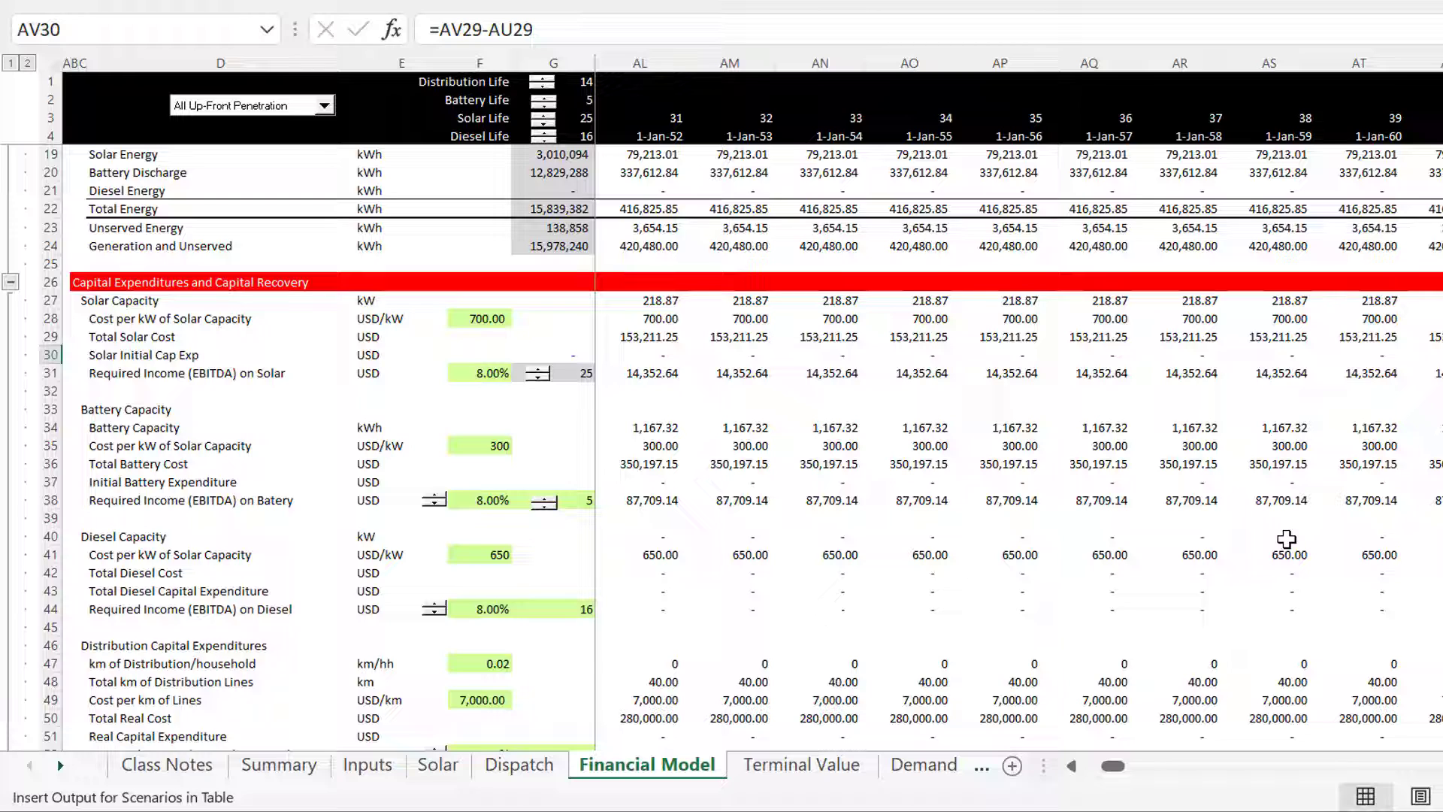
Look through the Terminal Value sheet's replacement blocks for solar, diesel, distribution and meters down to the end of the sheet.
{"action": "key", "text": "ctrl+Page_Down"}
{"action": "key", "text": "Page_Down"}
{"action": "key", "text": "Page_Down"}
{"action": "key", "text": "Page_Down"}
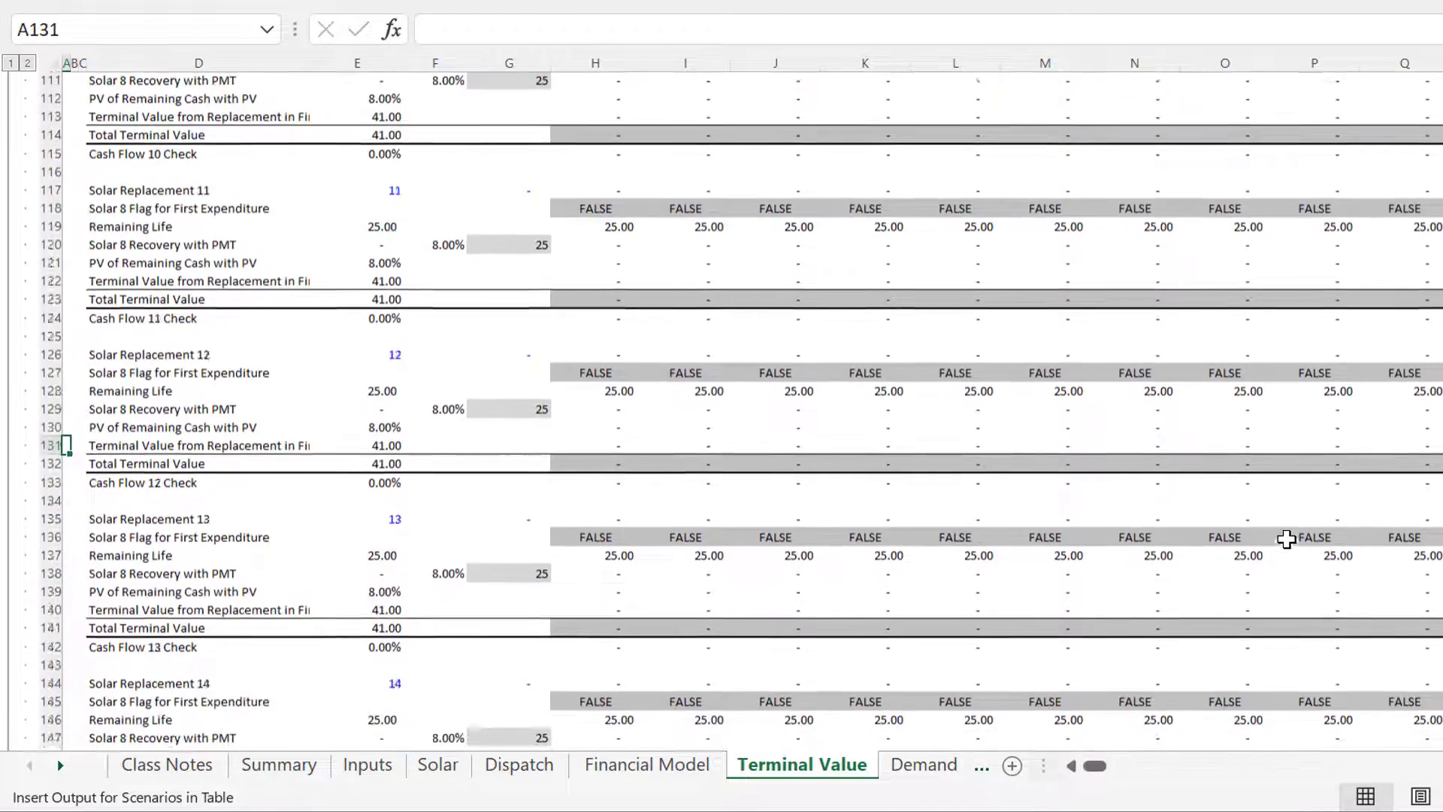
{"action": "key", "text": "Page_Down"}
{"action": "key", "text": "Page_Down"}
{"action": "key", "text": "Page_Down"}
{"action": "key", "text": "Page_Down"}
{"action": "key", "text": "Page_Down"}
{"action": "key", "text": "Page_Down"}
{"action": "key", "text": "Page_Down"}
{"action": "key", "text": "Page_Down"}
{"action": "key", "text": "Page_Down"}
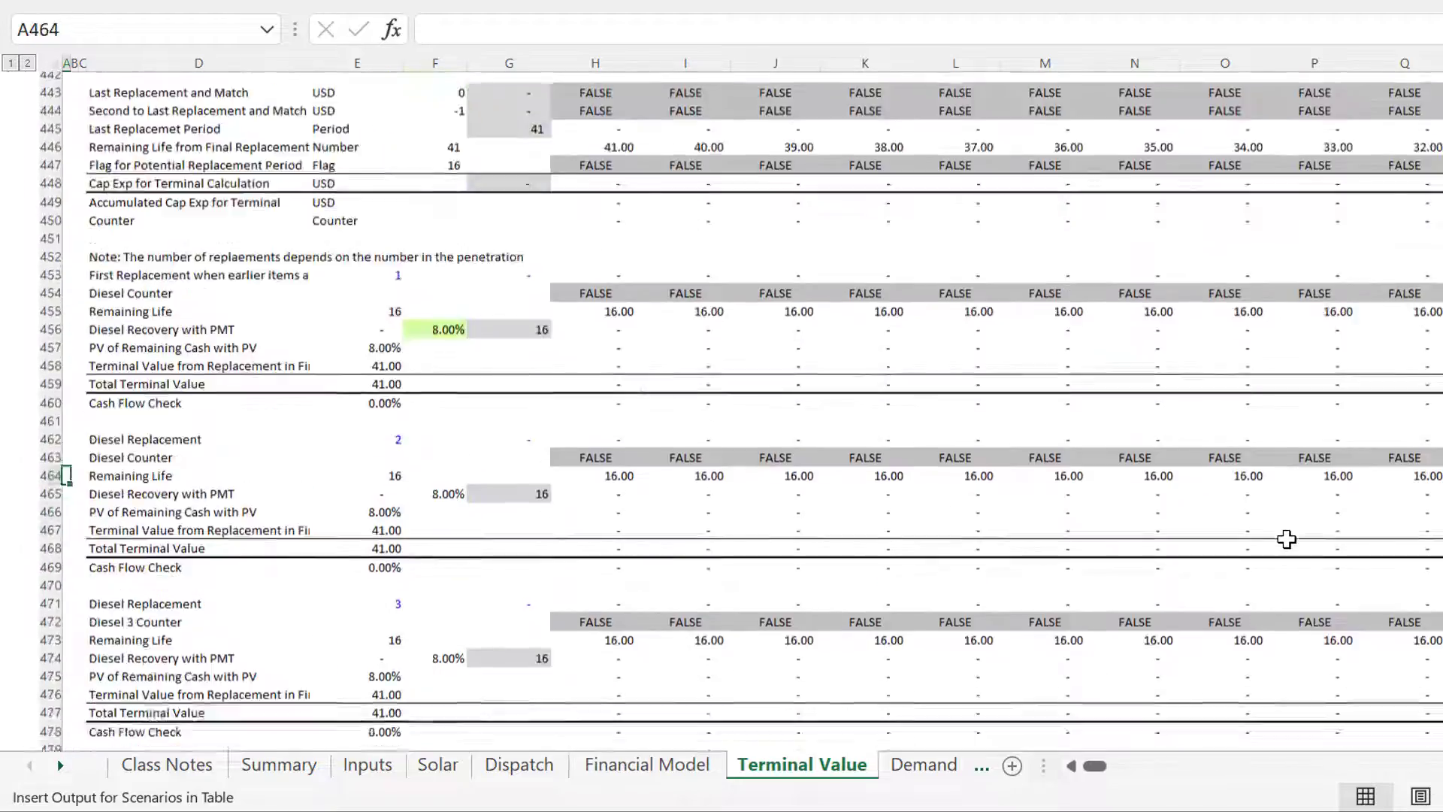
{"action": "key", "text": "Page_Down"}
{"action": "key", "text": "Page_Down"}
{"action": "key", "text": "Page_Down"}
{"action": "key", "text": "Page_Down"}
{"action": "key", "text": "Page_Down"}
{"action": "key", "text": "Page_Down"}
{"action": "key", "text": "Page_Down"}
{"action": "key", "text": "Page_Down"}
{"action": "key", "text": "Page_Down"}
{"action": "key", "text": "Page_Down"}
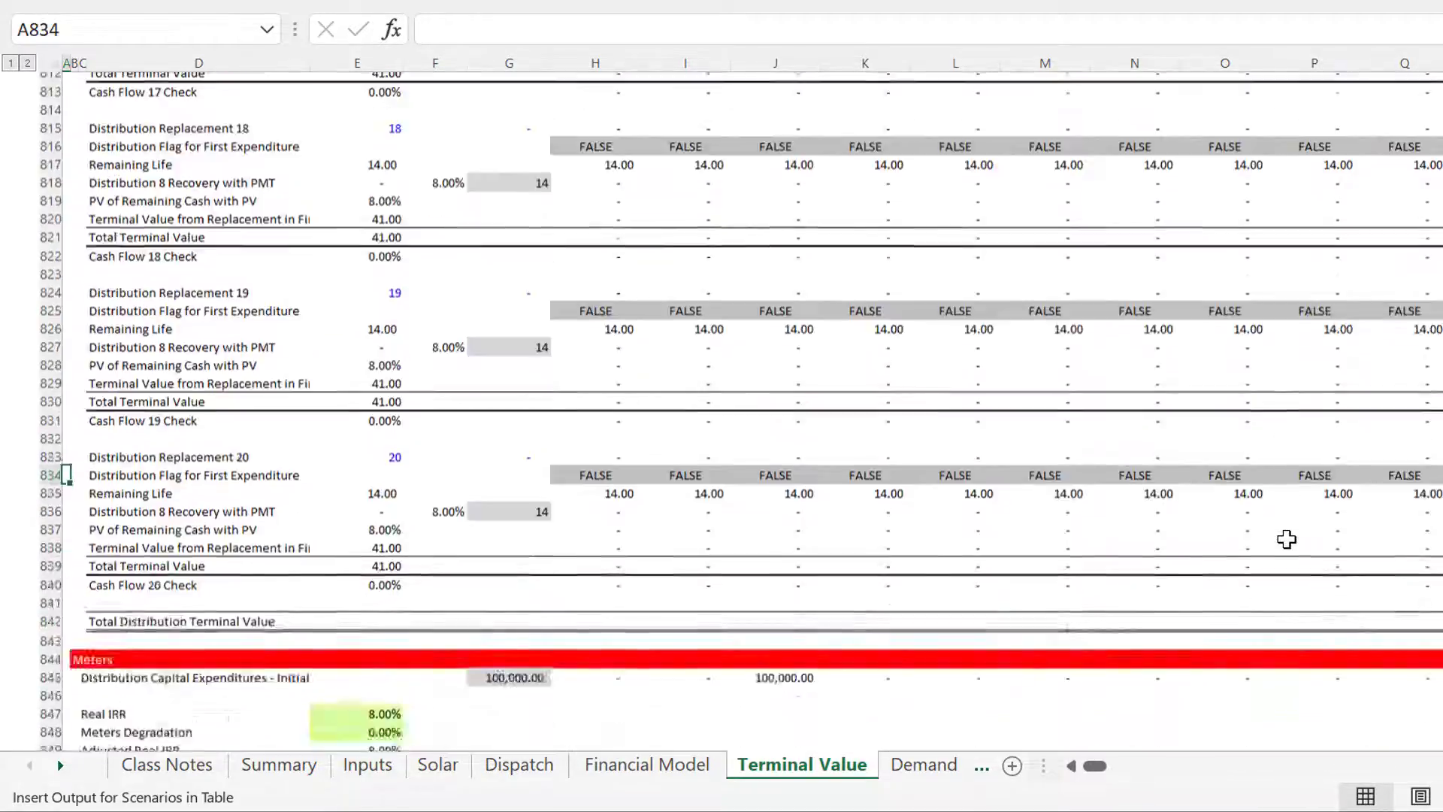
{"action": "key", "text": "Page_Down"}
{"action": "key", "text": "Page_Down"}
{"action": "key", "text": "Page_Down"}
{"action": "key", "text": "Page_Down"}
{"action": "key", "text": "Page_Down"}
{"action": "key", "text": "Page_Down"}
{"action": "key", "text": "Page_Down"}
Return through the terminal value blocks to the Solar Replacement Expenditures at the start of the sheet.
{"action": "key", "text": "Page_Up"}
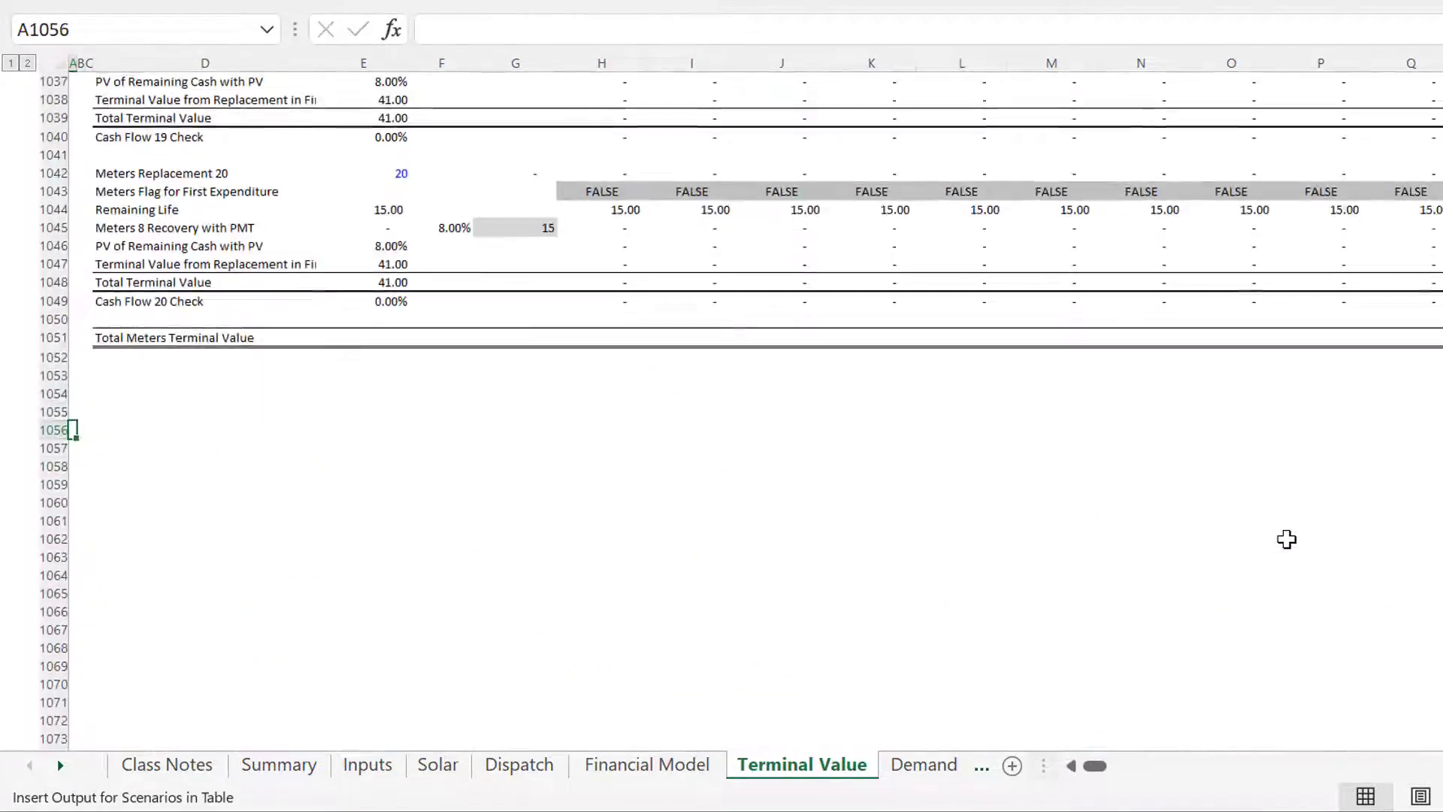
{"action": "key", "text": "Page_Up"}
{"action": "key", "text": "Page_Up"}
{"action": "key", "text": "Page_Up"}
{"action": "key", "text": "Page_Up"}
{"action": "key", "text": "Page_Up"}
{"action": "key", "text": "Page_Up"}
{"action": "key", "text": "Page_Up"}
{"action": "key", "text": "Page_Up"}
{"action": "key", "text": "Page_Up"}
{"action": "key", "text": "Page_Up"}
{"action": "key", "text": "Page_Up"}
{"action": "key", "text": "Page_Up"}
{"action": "key", "text": "Page_Up"}
{"action": "key", "text": "Page_Up"}
{"action": "key", "text": "Page_Up"}
{"action": "key", "text": "Page_Up"}
{"action": "key", "text": "Page_Up"}
{"action": "key", "text": "Page_Up"}
{"action": "key", "text": "Page_Up"}
{"action": "key", "text": "Page_Up"}
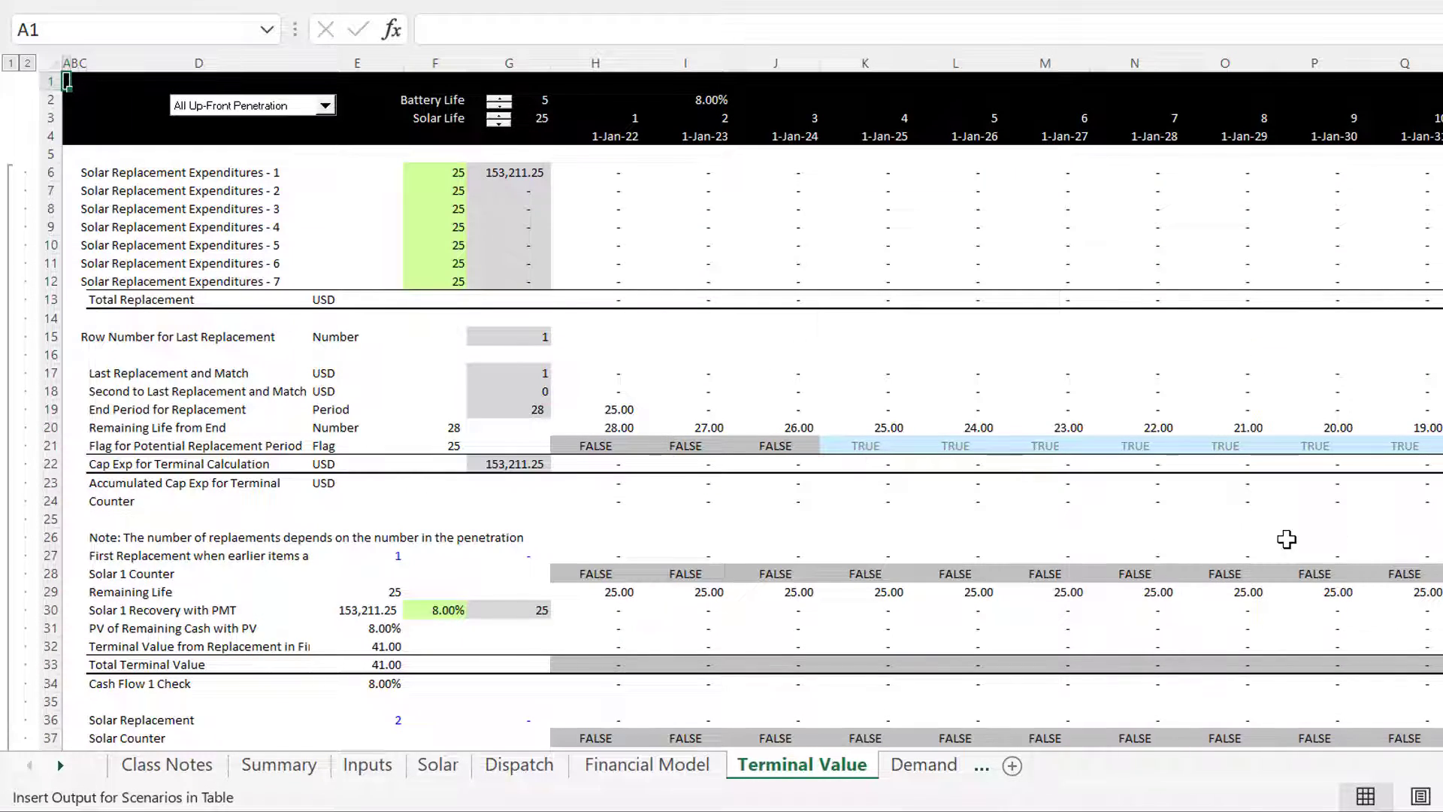
Return to the Financial Model and inspect the Total Solar Cost formula and its row back to F29.
{"action": "key", "text": "ctrl+Page_Up"}
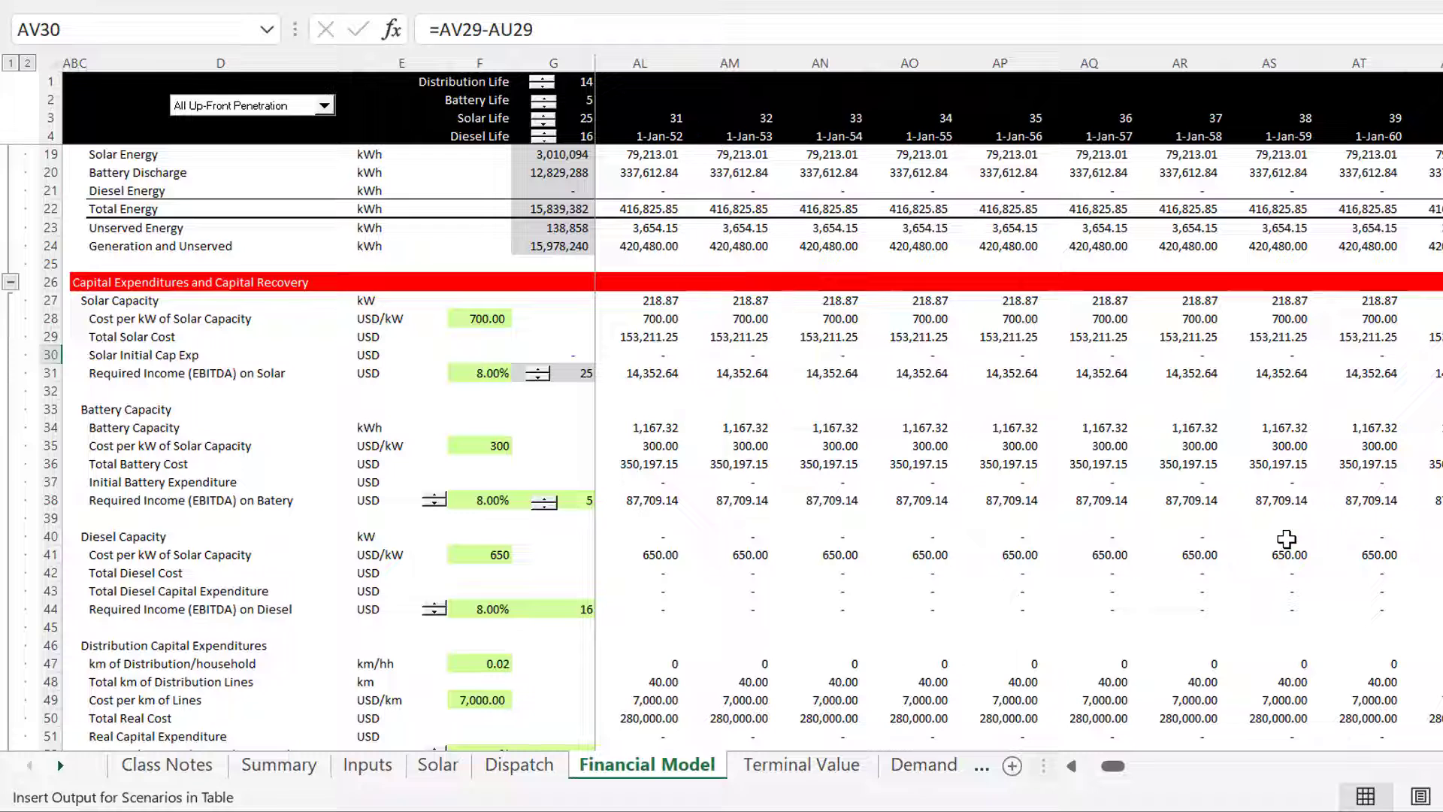
{"action": "key", "text": "Left"}
{"action": "key", "text": "Up"}
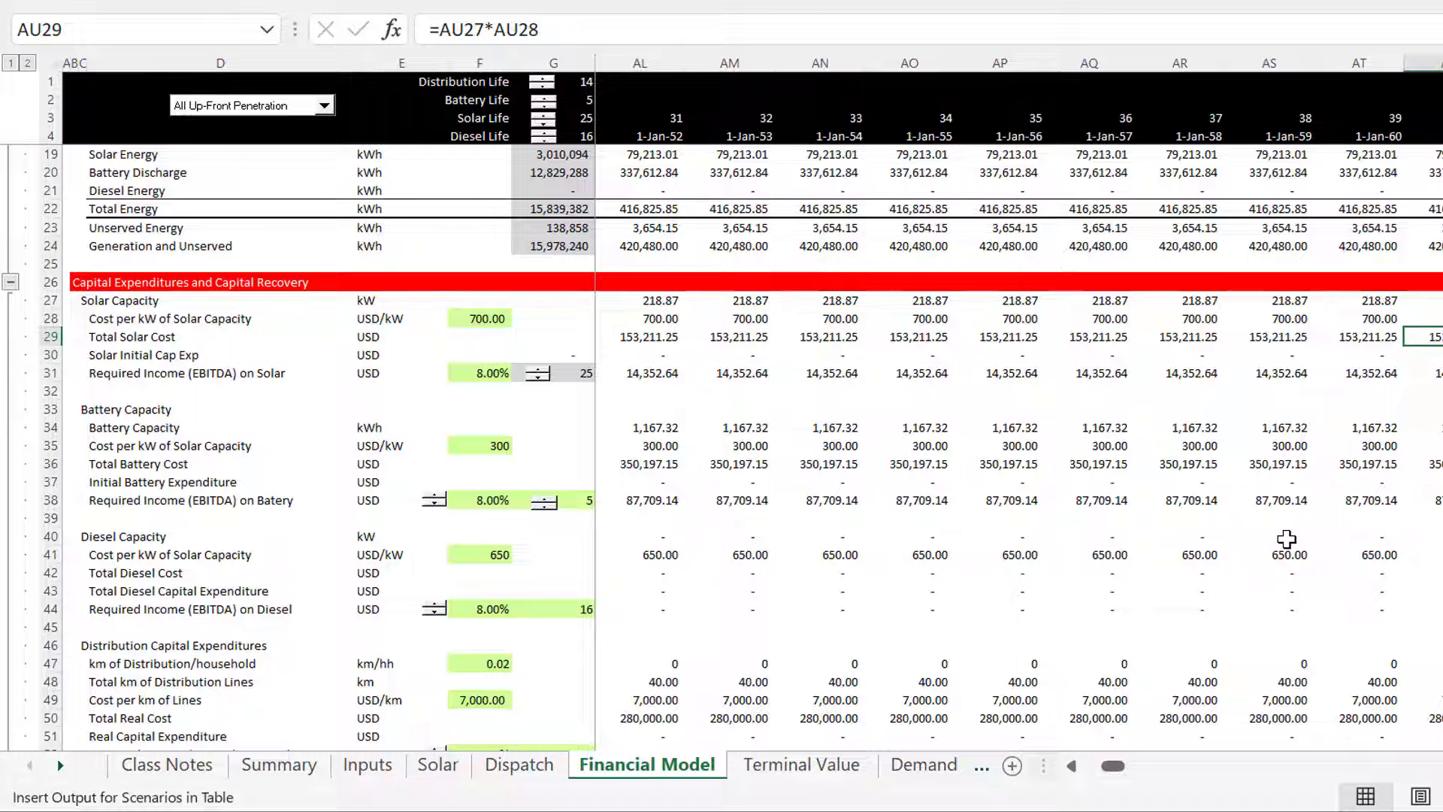
{"action": "key", "text": "ctrl+Left"}
{"action": "key", "text": "Left"}
{"action": "key", "text": "Left"}
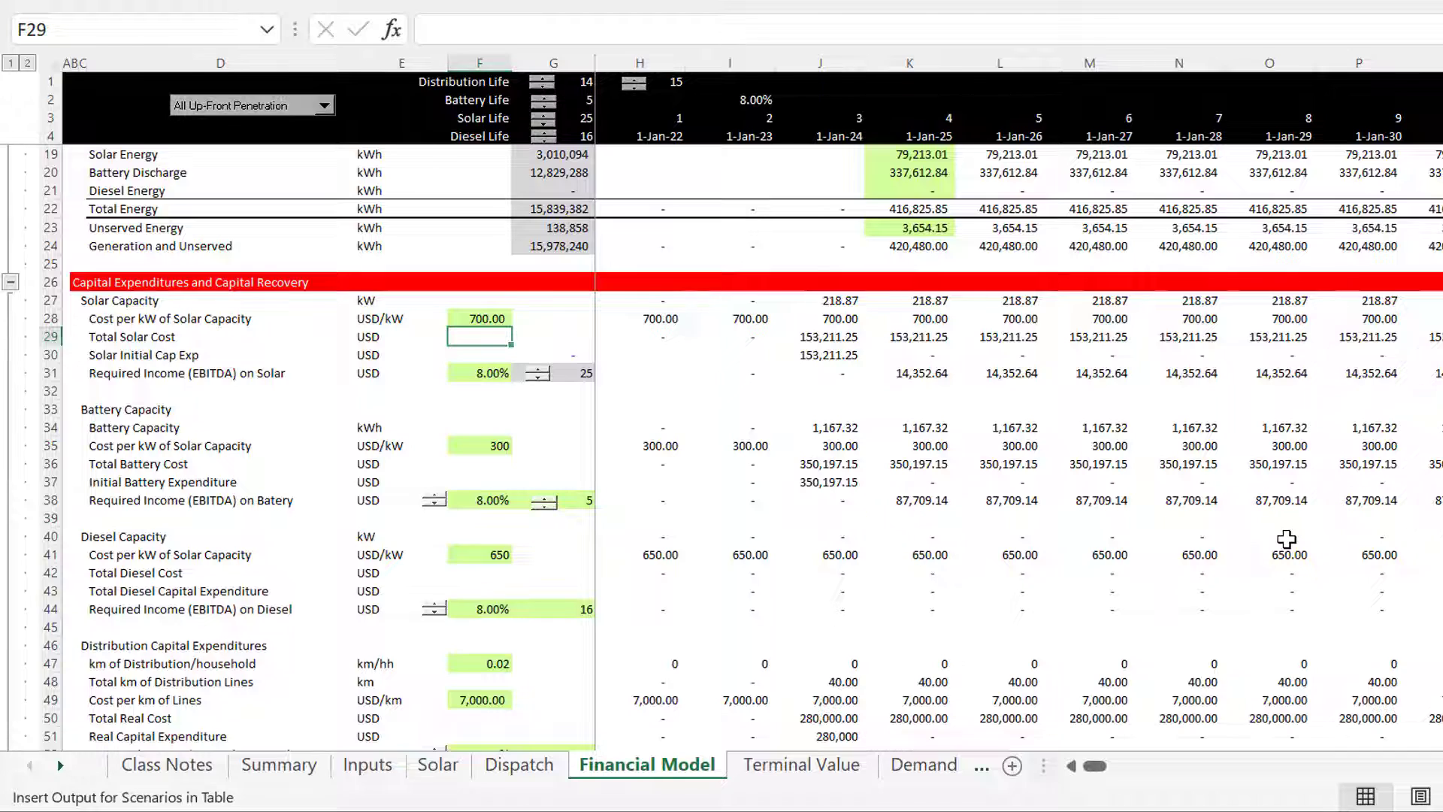
Switch to the Summary sheet and review its capacity and cost inputs, energy profile chart and electricity prices.
{"action": "key", "text": "ctrl+Page_Up"}
{"action": "key", "text": "ctrl+Page_Up"}
{"action": "key", "text": "ctrl+Page_Up"}
{"action": "key", "text": "ctrl+Page_Up"}
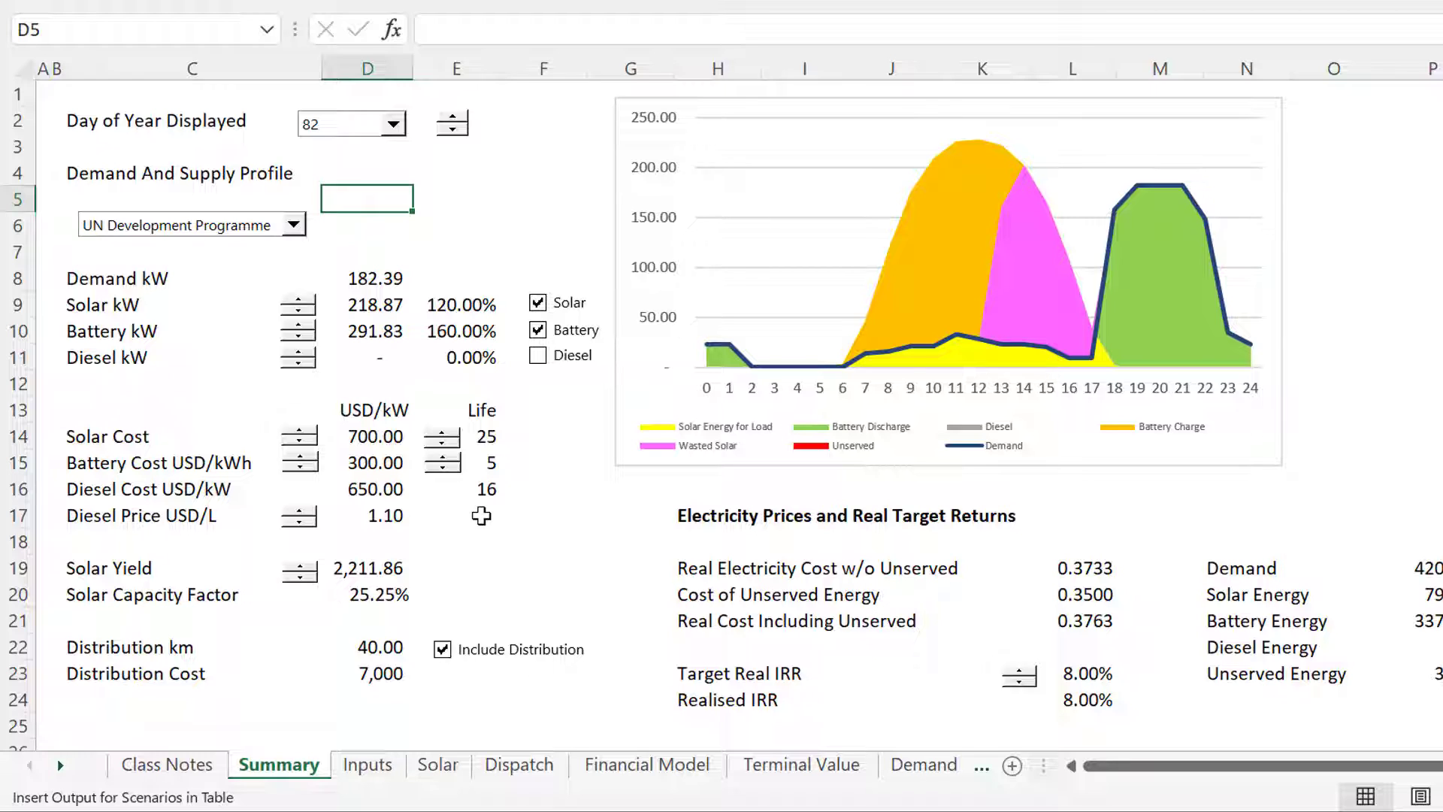
{"action": "left_click", "coordinate": [532, 518]}
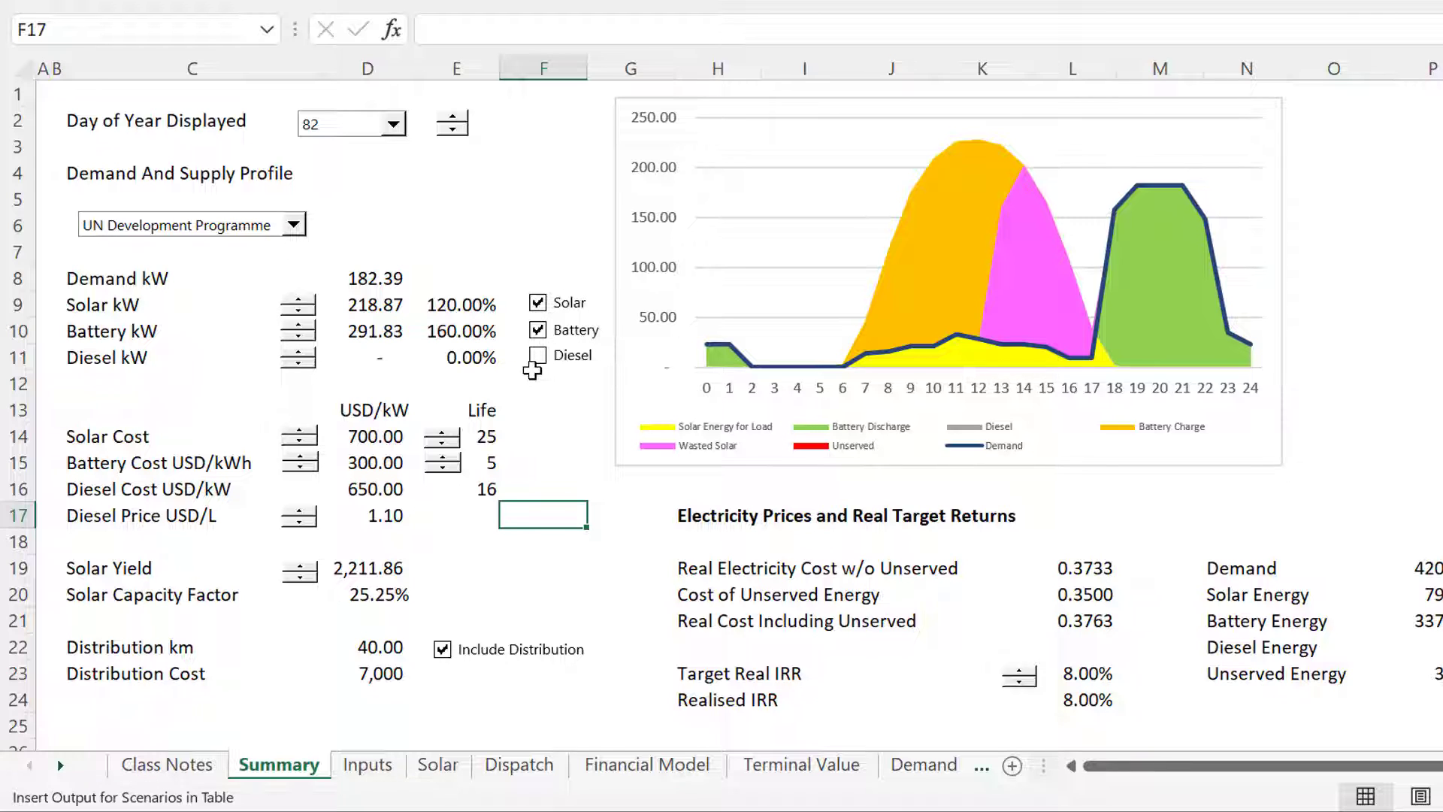
{"action": "left_click", "coordinate": [602, 590]}
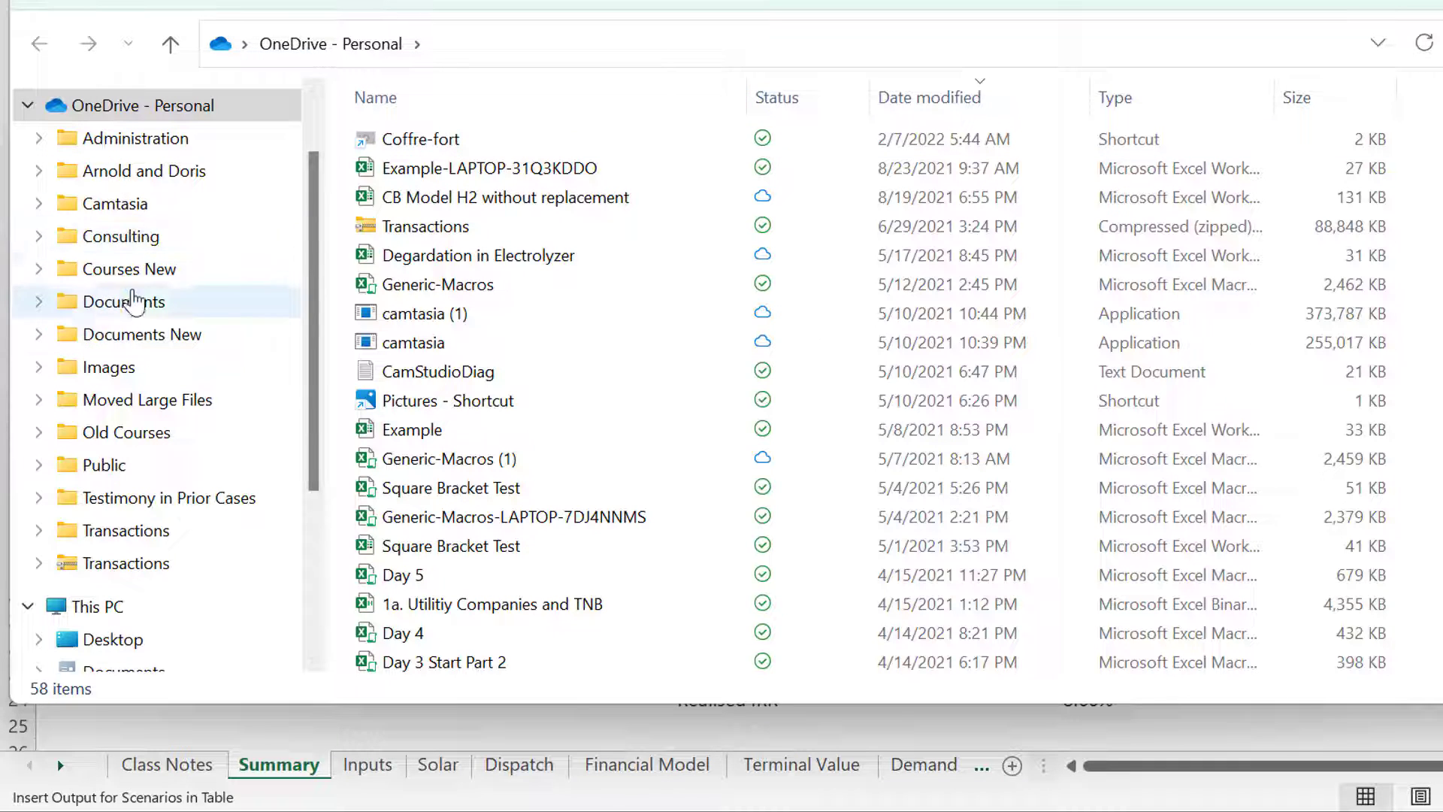
In File Explorer, navigate from Courses New through both Chapter 5. Electricity folders and Renewable Energy to 13. Mini Grids.
{"action": "left_click", "coordinate": [148, 270]}
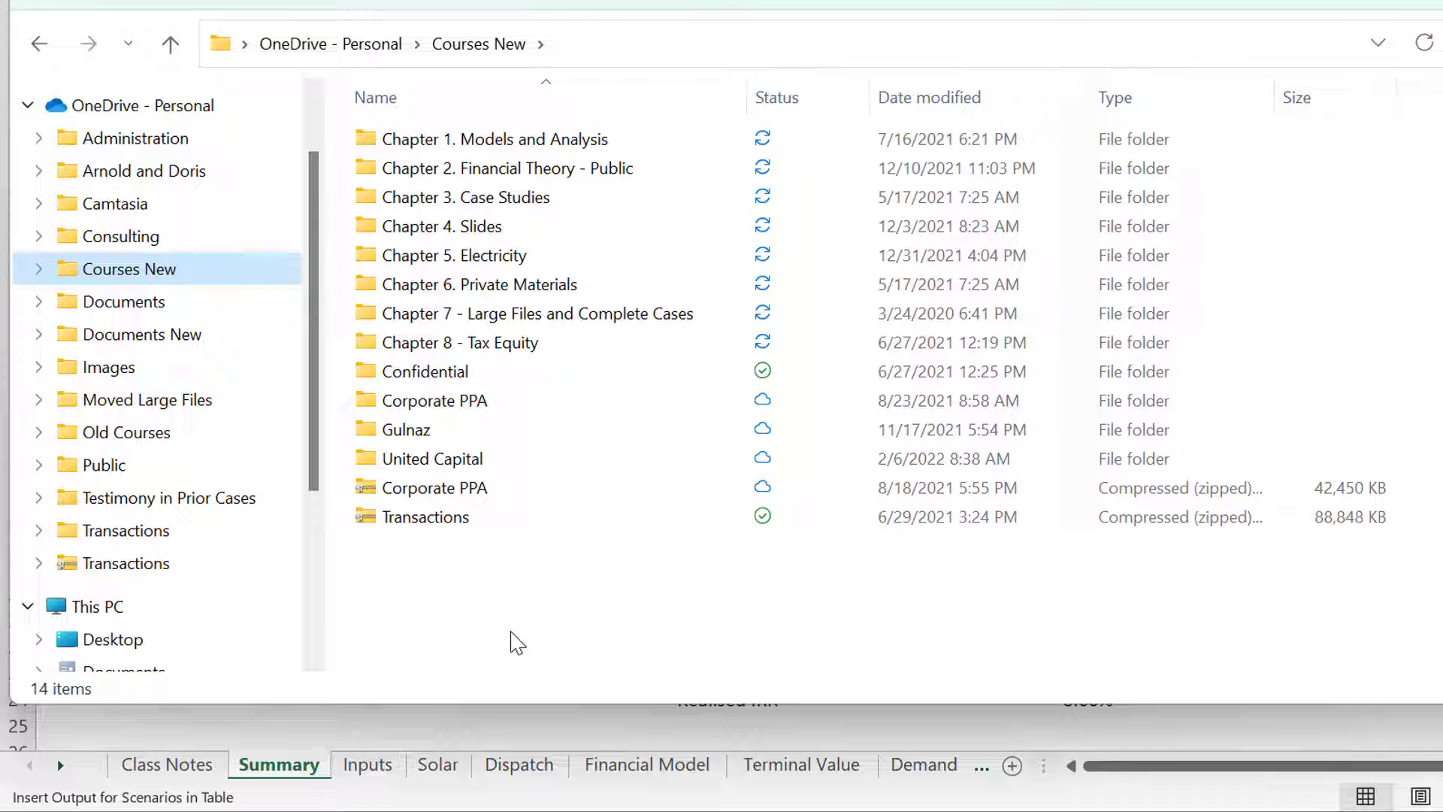
{"action": "double_click", "coordinate": [467, 255]}
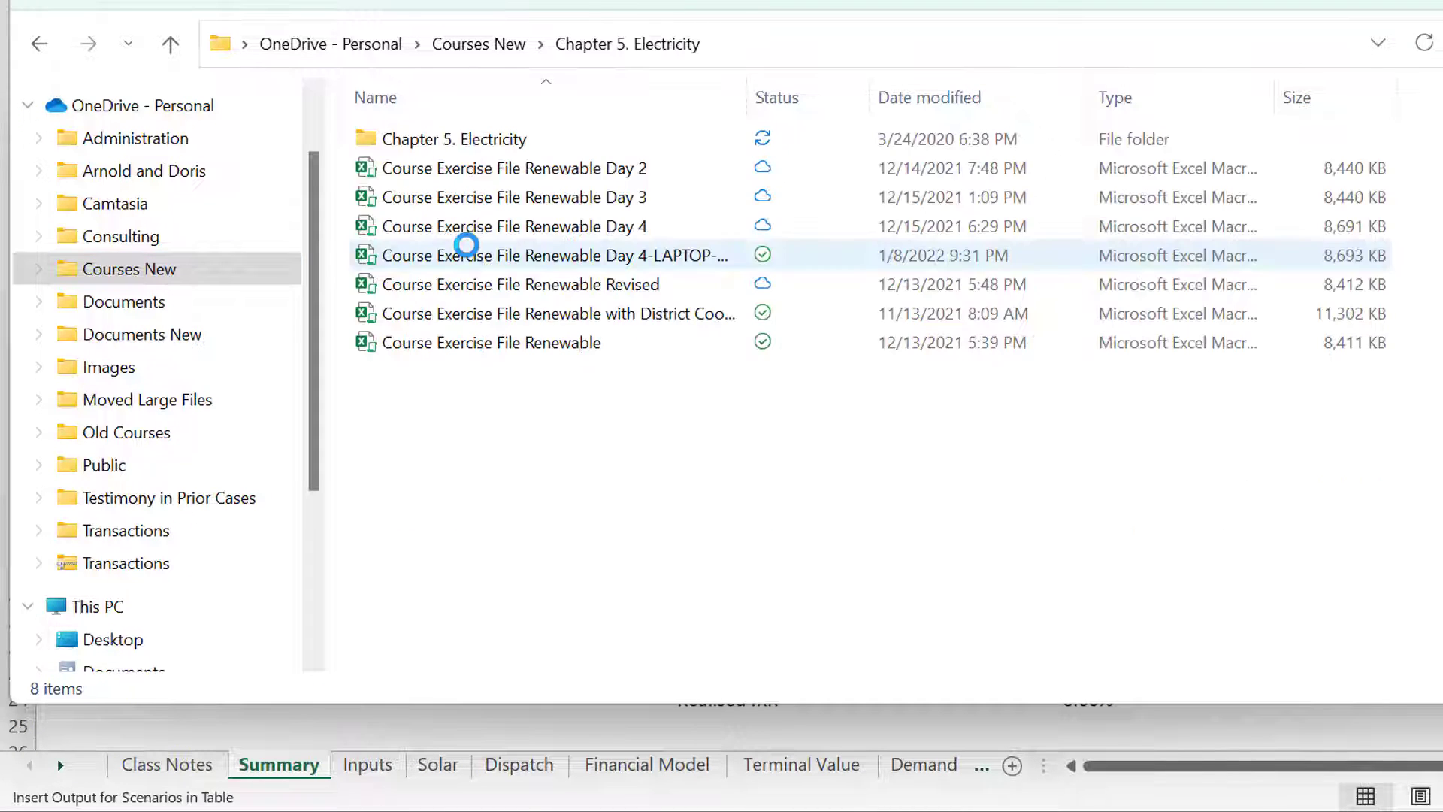
{"action": "left_click", "coordinate": [484, 142]}
{"action": "double_click", "coordinate": [484, 142]}
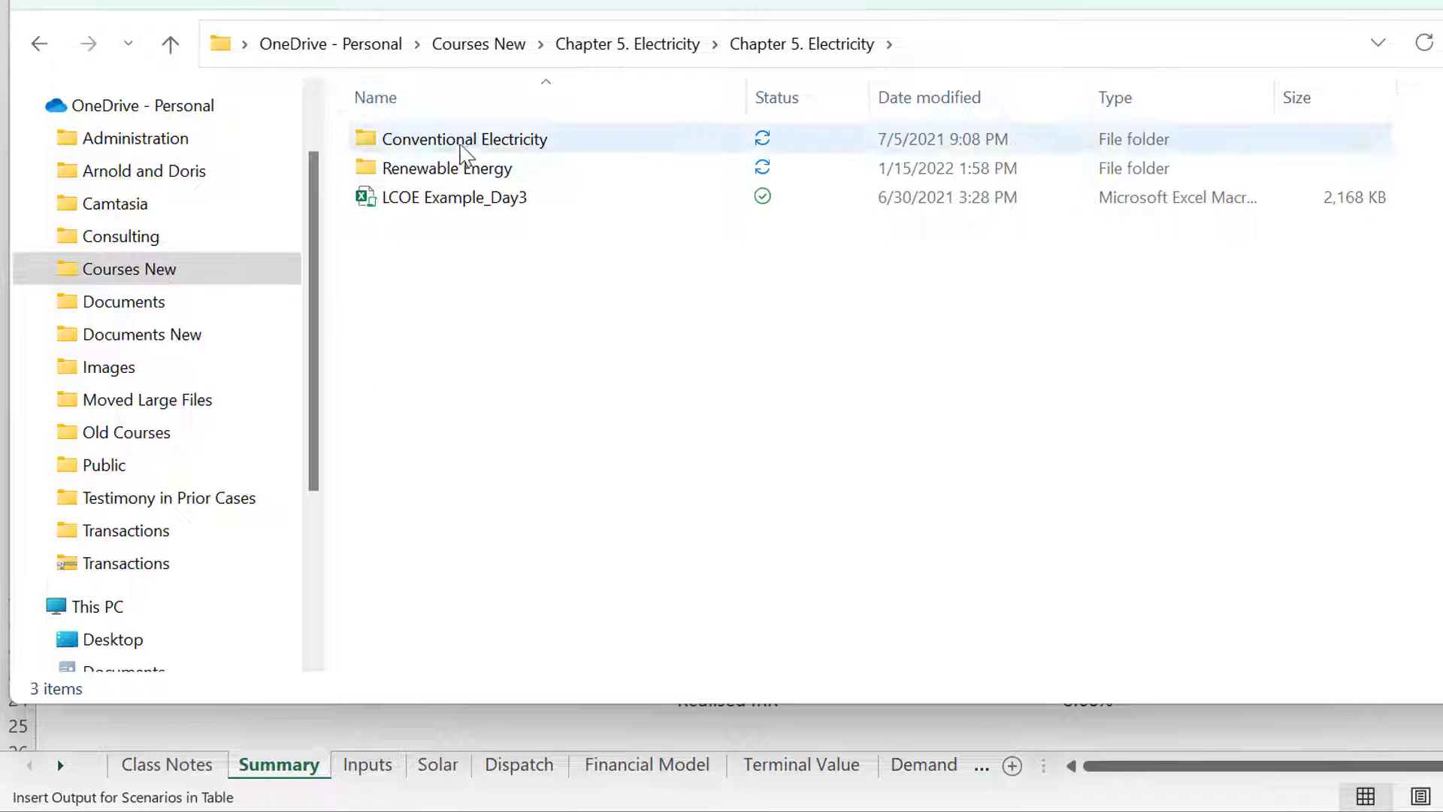
{"action": "left_click", "coordinate": [489, 177]}
{"action": "double_click", "coordinate": [485, 171]}
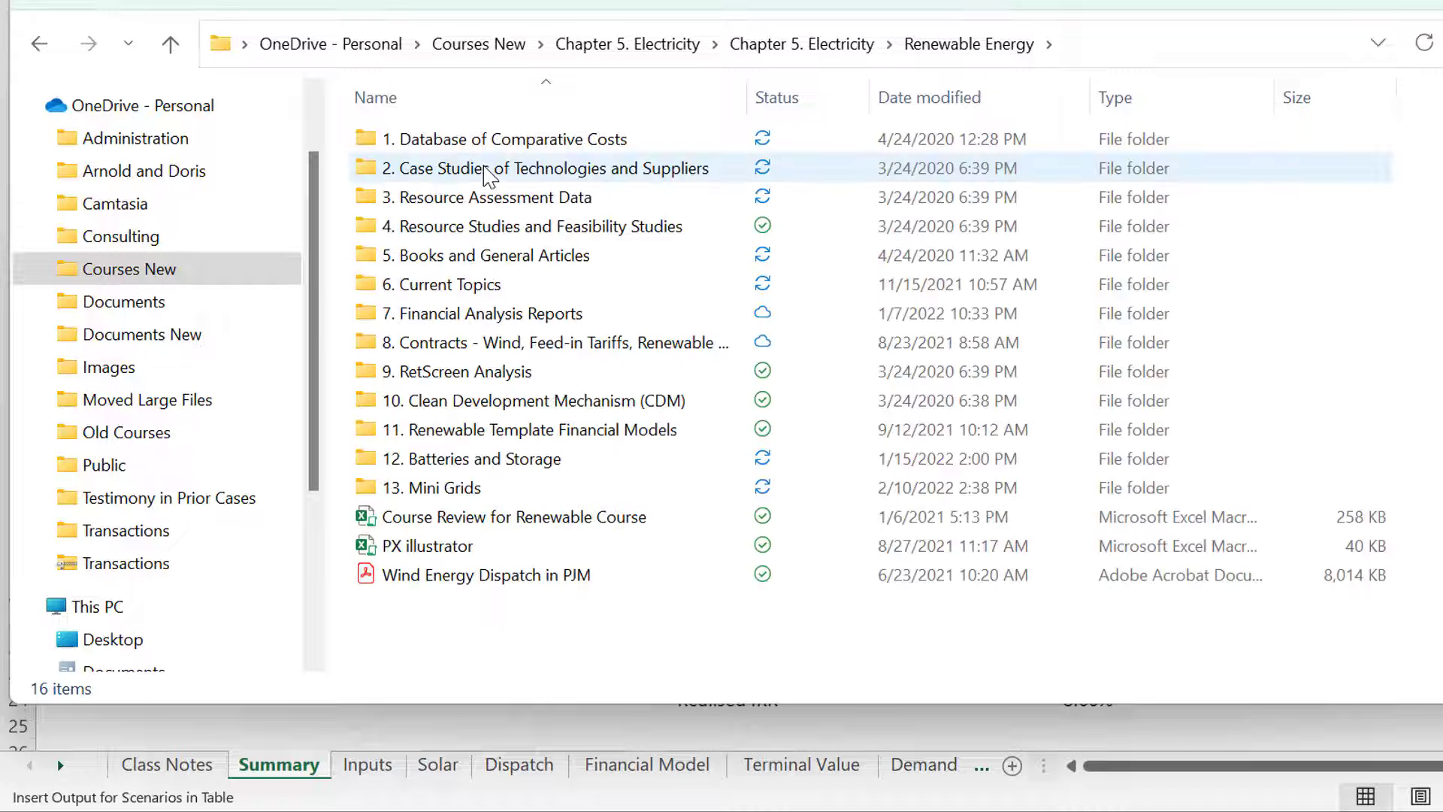
{"action": "double_click", "coordinate": [421, 489]}
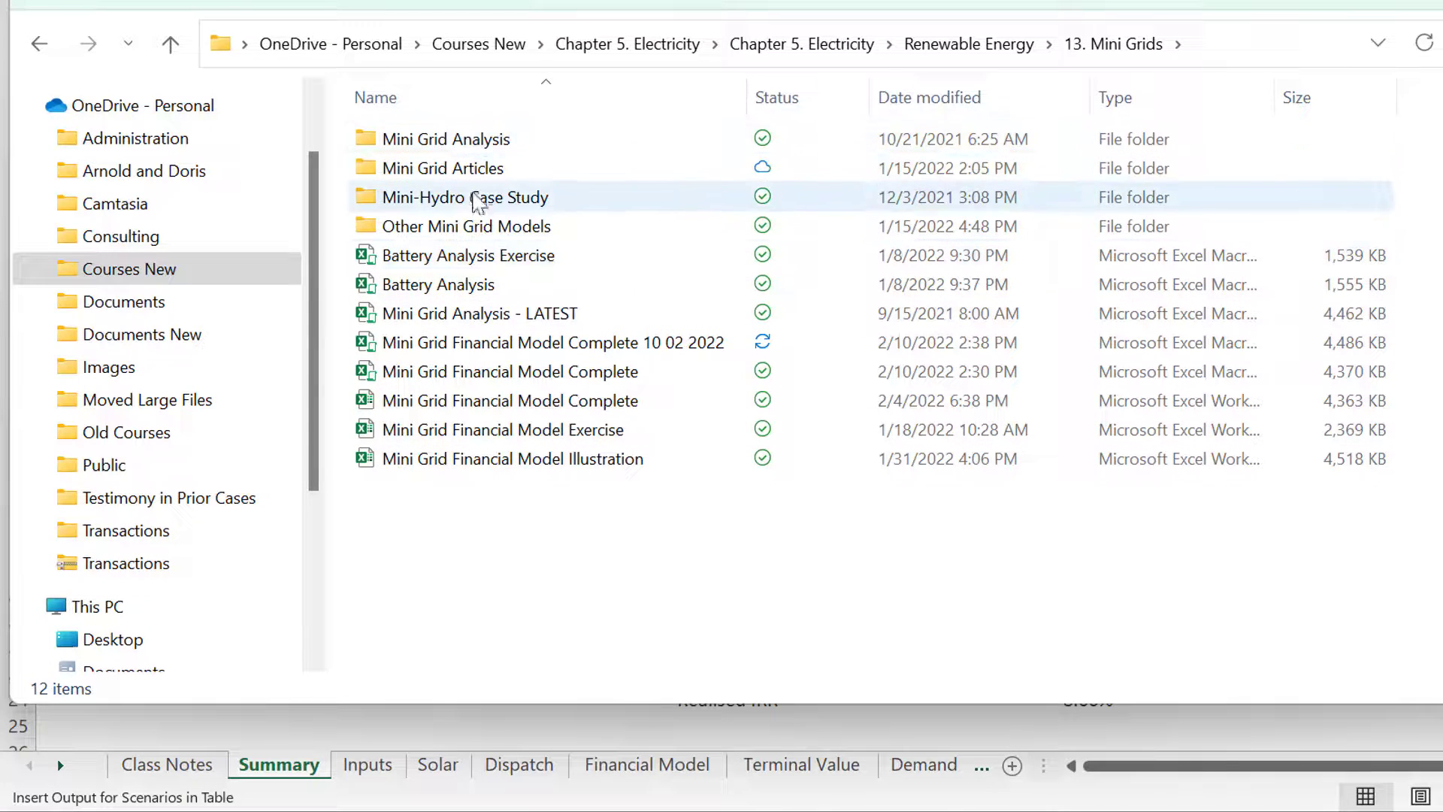
Open the Bangladesh Nano Micro-grid Financial Analysis workbook from the Other Mini Grid Models folder.
{"action": "double_click", "coordinate": [474, 229]}
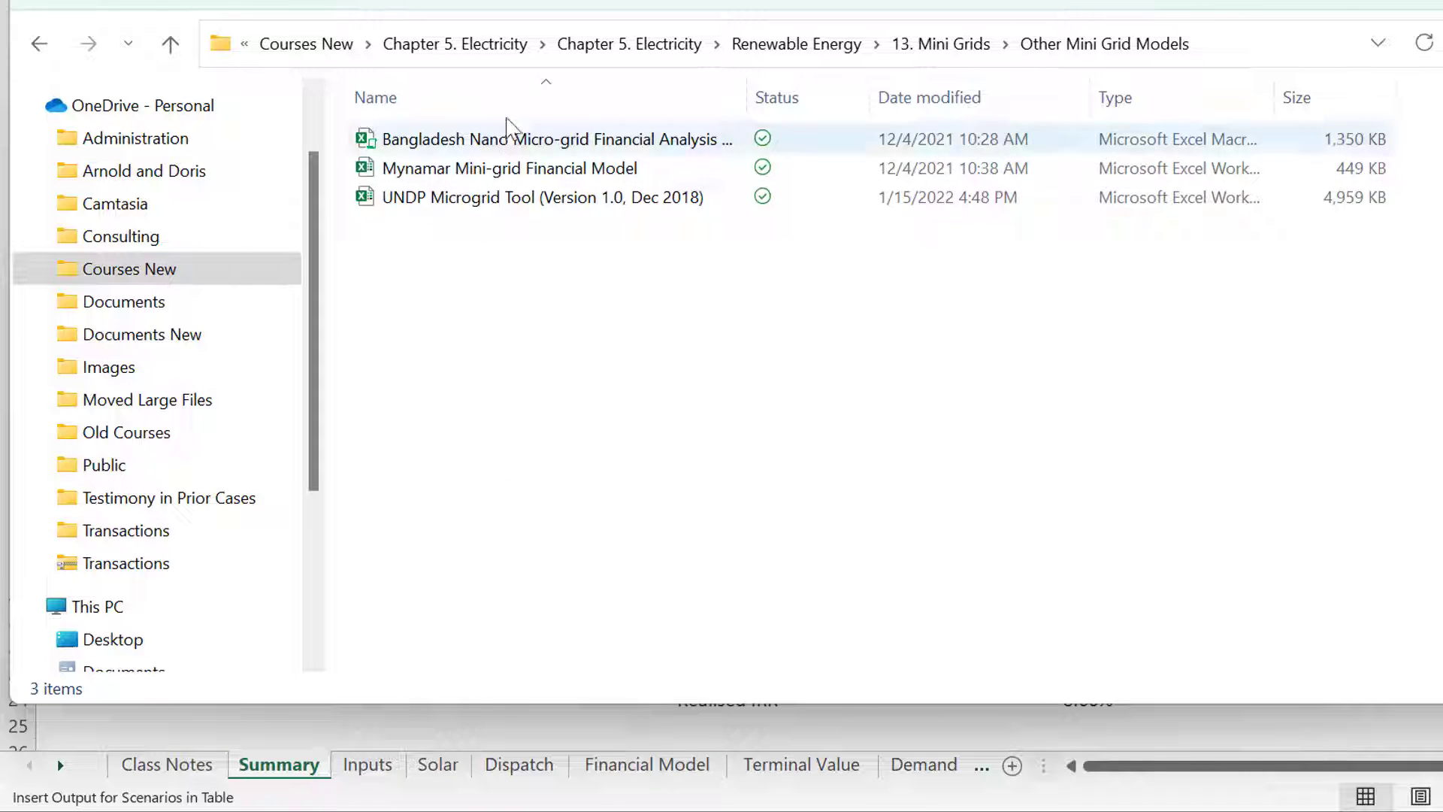
{"action": "left_click", "coordinate": [535, 149]}
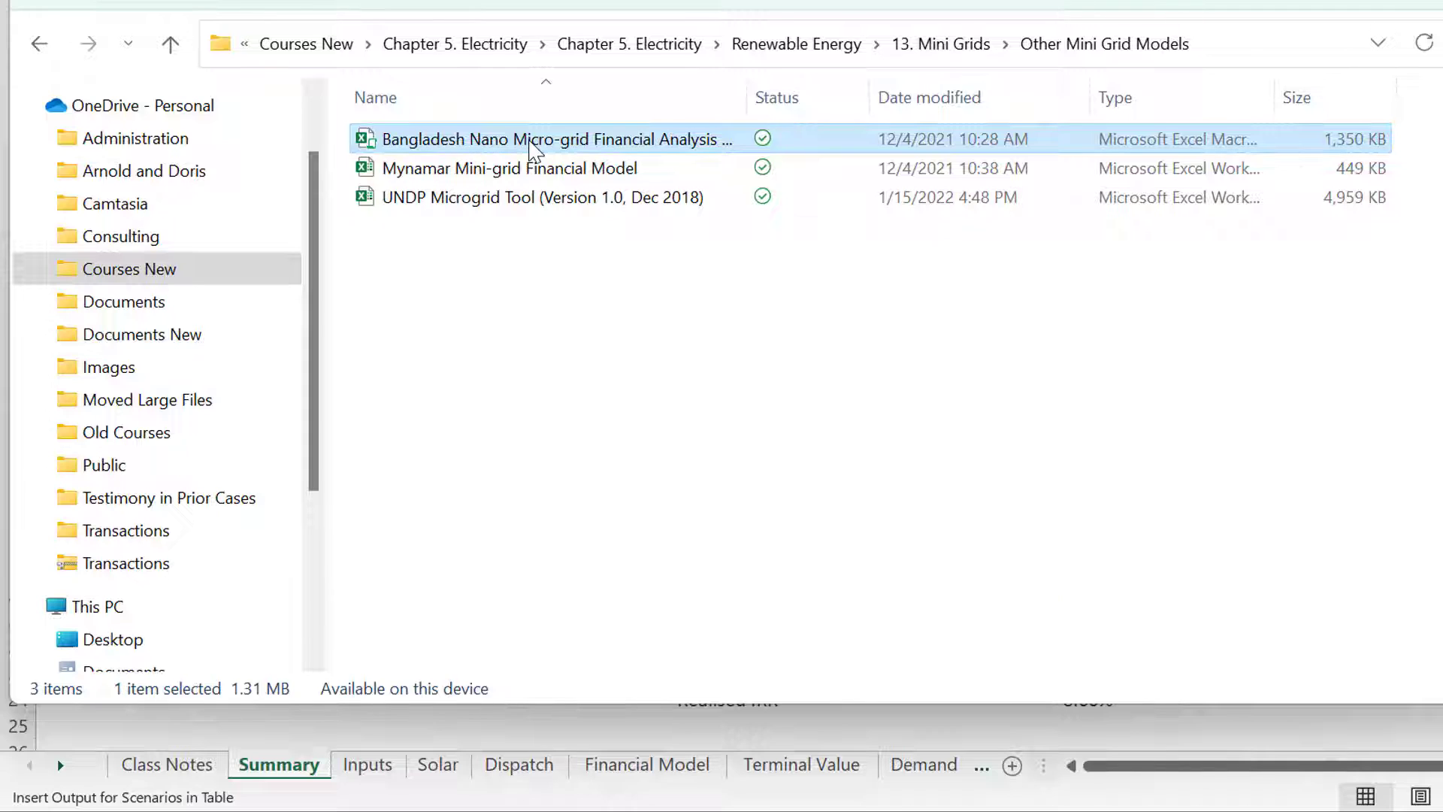
{"action": "double_click", "coordinate": [534, 150]}
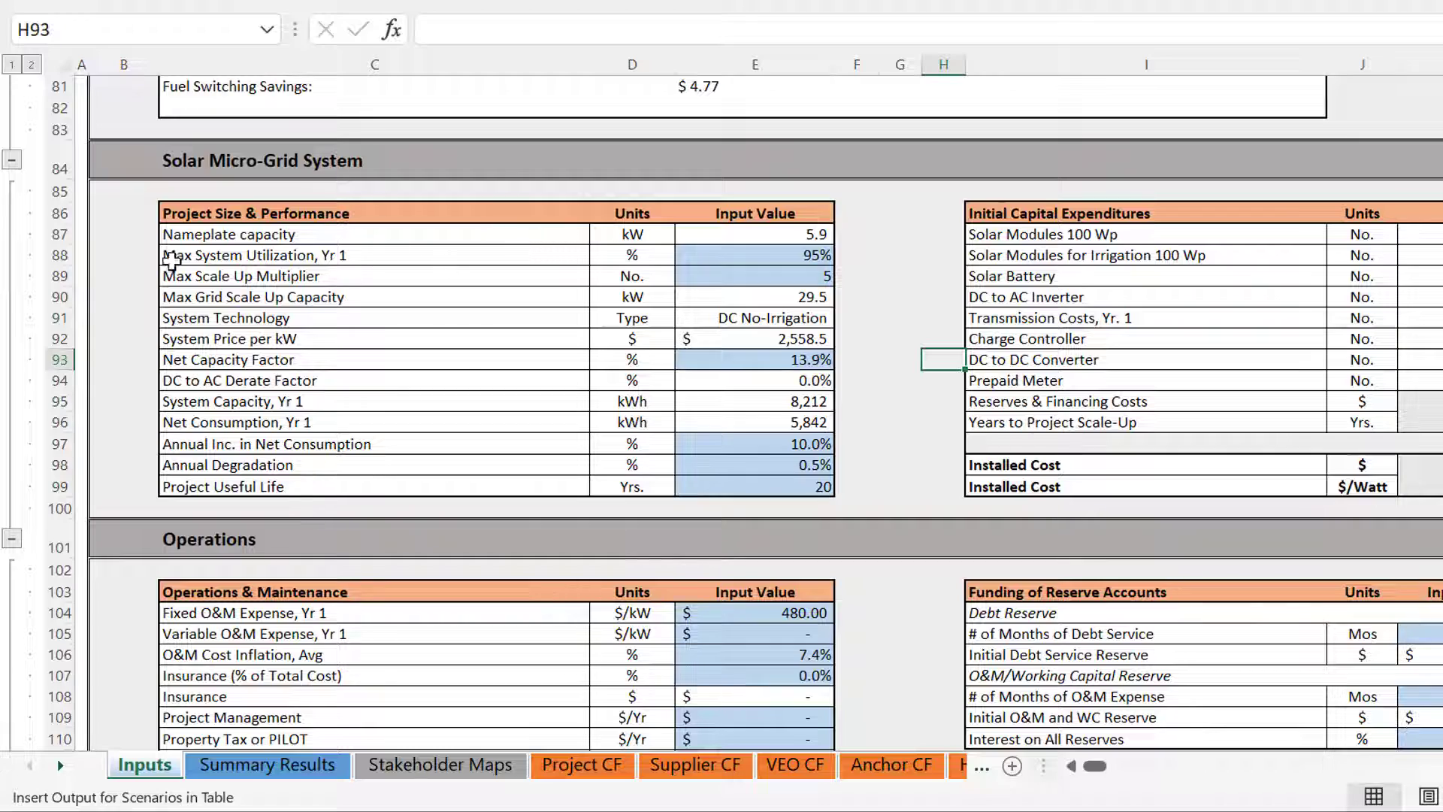
Review the Bangladesh model's Inputs sheet from its contents links through Key Parameters and Process Results to the Project Planner.
{"action": "left_click", "coordinate": [143, 292]}
{"action": "key", "text": "ctrl+Up"}
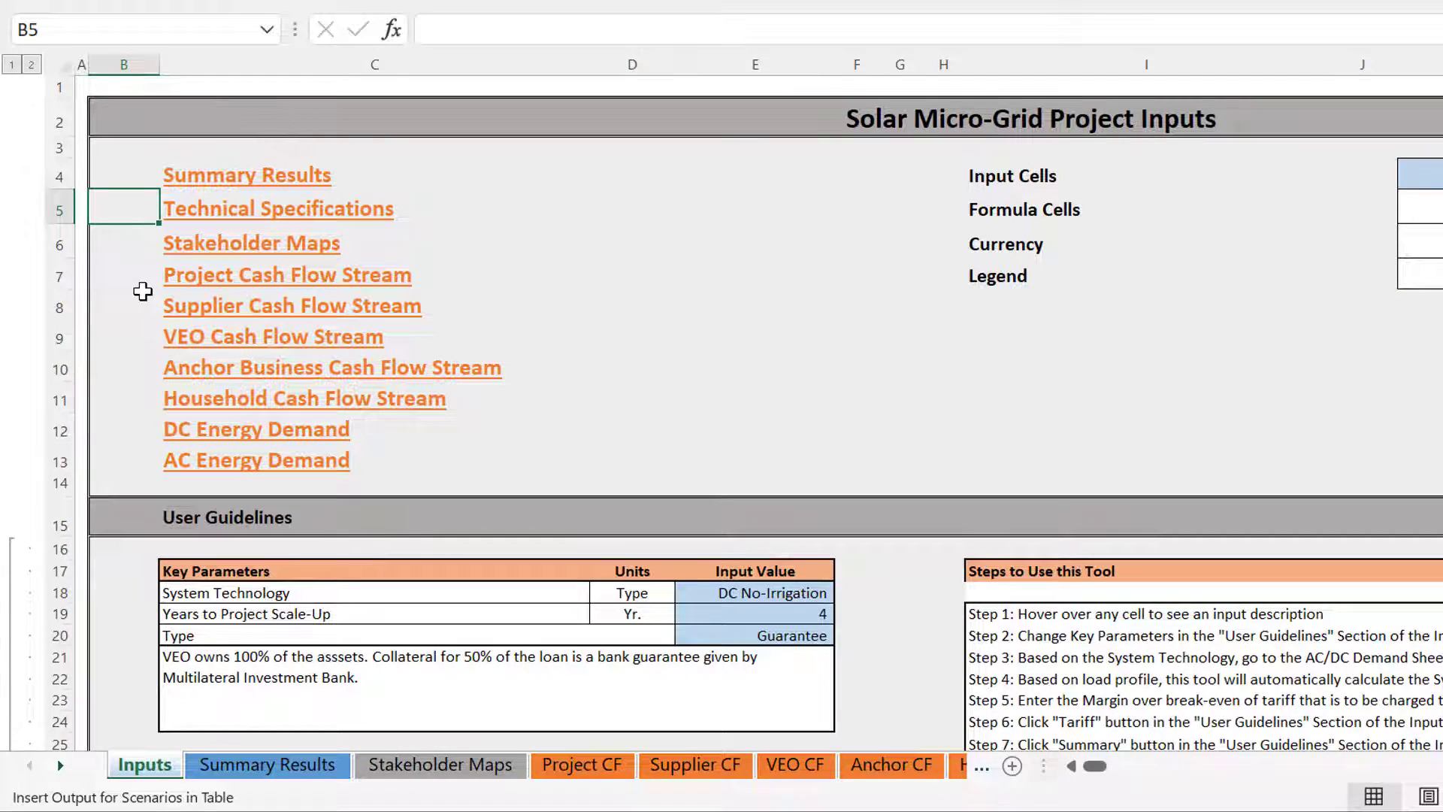
{"action": "key", "text": "Right"}
{"action": "key", "text": "Right"}
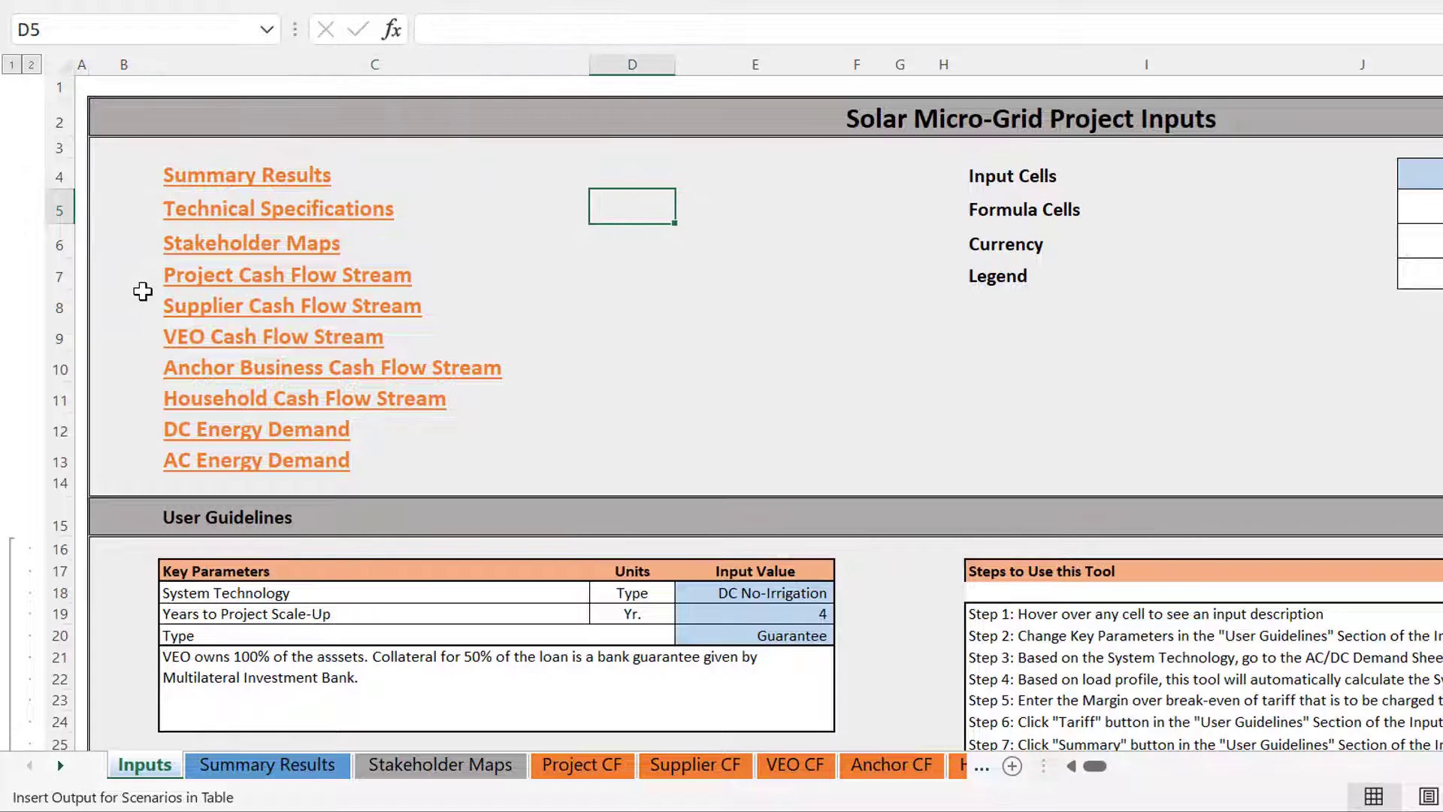
{"action": "key", "text": "Down"}
{"action": "key", "text": "Down"}
{"action": "key", "text": "Down"}
{"action": "key", "text": "Down"}
{"action": "key", "text": "Down"}
{"action": "key", "text": "Down"}
{"action": "key", "text": "Down"}
{"action": "key", "text": "Down"}
{"action": "key", "text": "Down"}
{"action": "key", "text": "Down"}
{"action": "key", "text": "Down"}
{"action": "key", "text": "Down"}
{"action": "key", "text": "Down"}
{"action": "key", "text": "Down"}
{"action": "key", "text": "Down"}
{"action": "key", "text": "Down"}
{"action": "key", "text": "Down"}
{"action": "key", "text": "Down"}
{"action": "key", "text": "Down"}
{"action": "key", "text": "Down"}
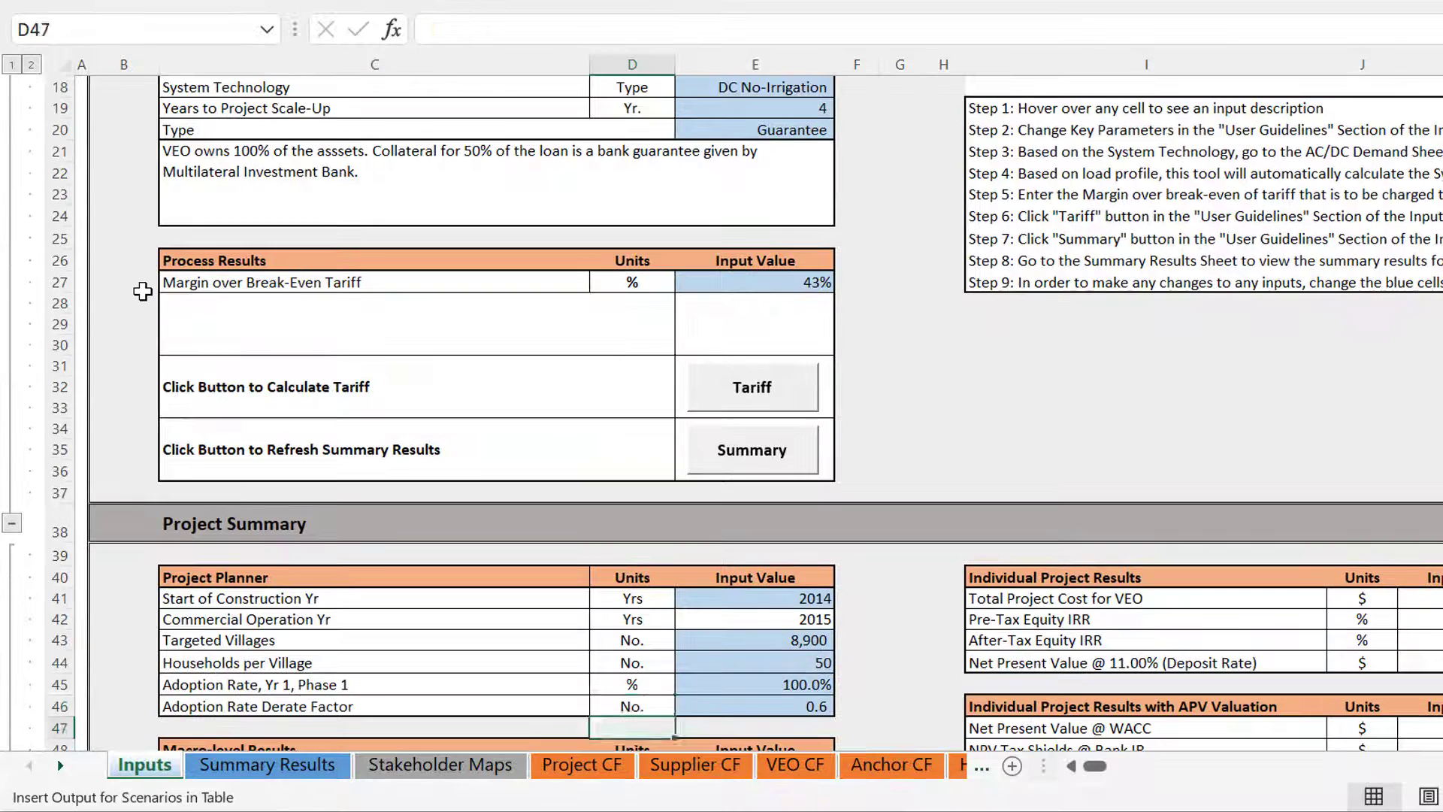
{"action": "key", "text": "Up"}
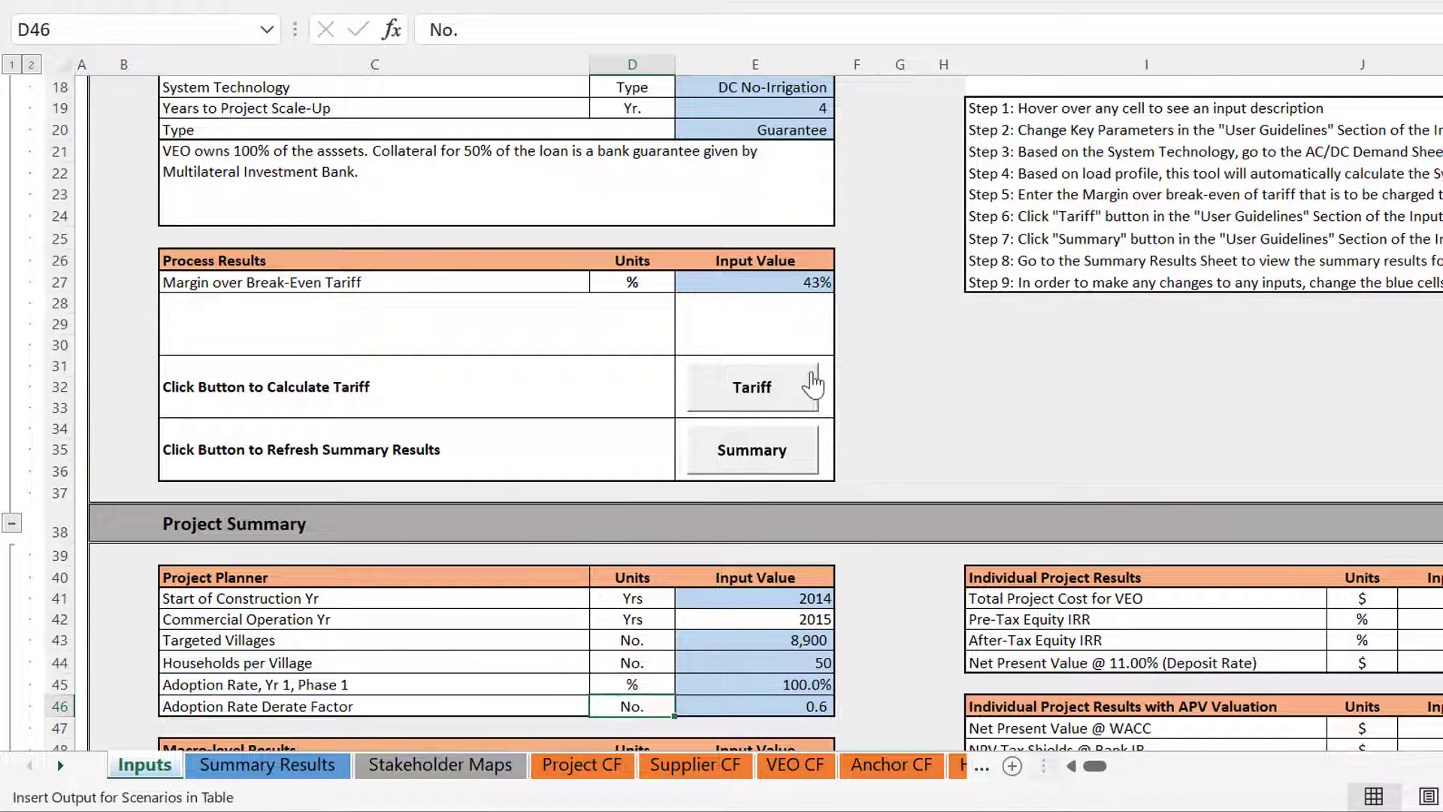
Try to refresh the Bangladesh model's summary results, interrupting the macro and ending its execution.
{"action": "left_click", "coordinate": [612, 412]}
{"action": "left_click", "coordinate": [734, 448]}
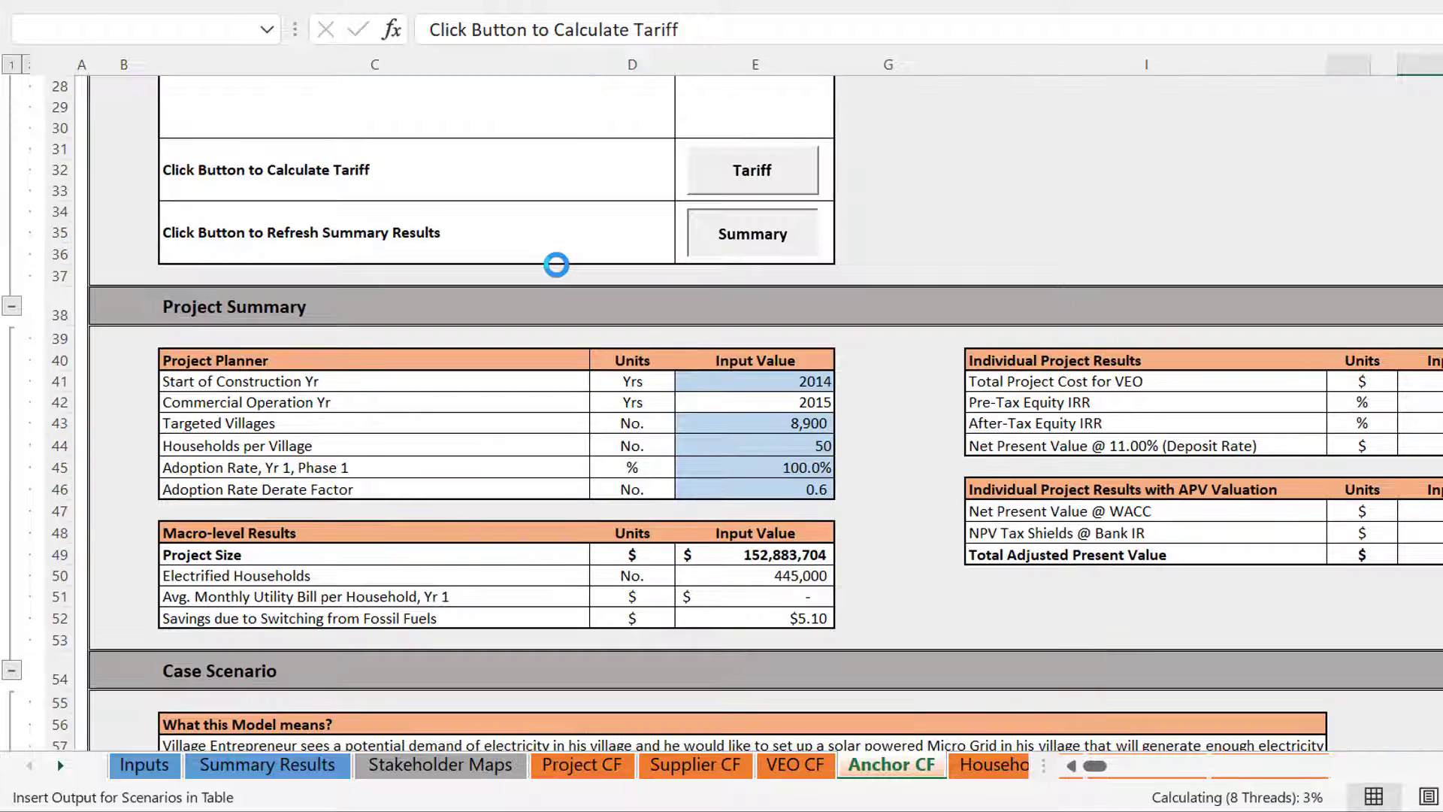
{"action": "key", "text": "Escape"}
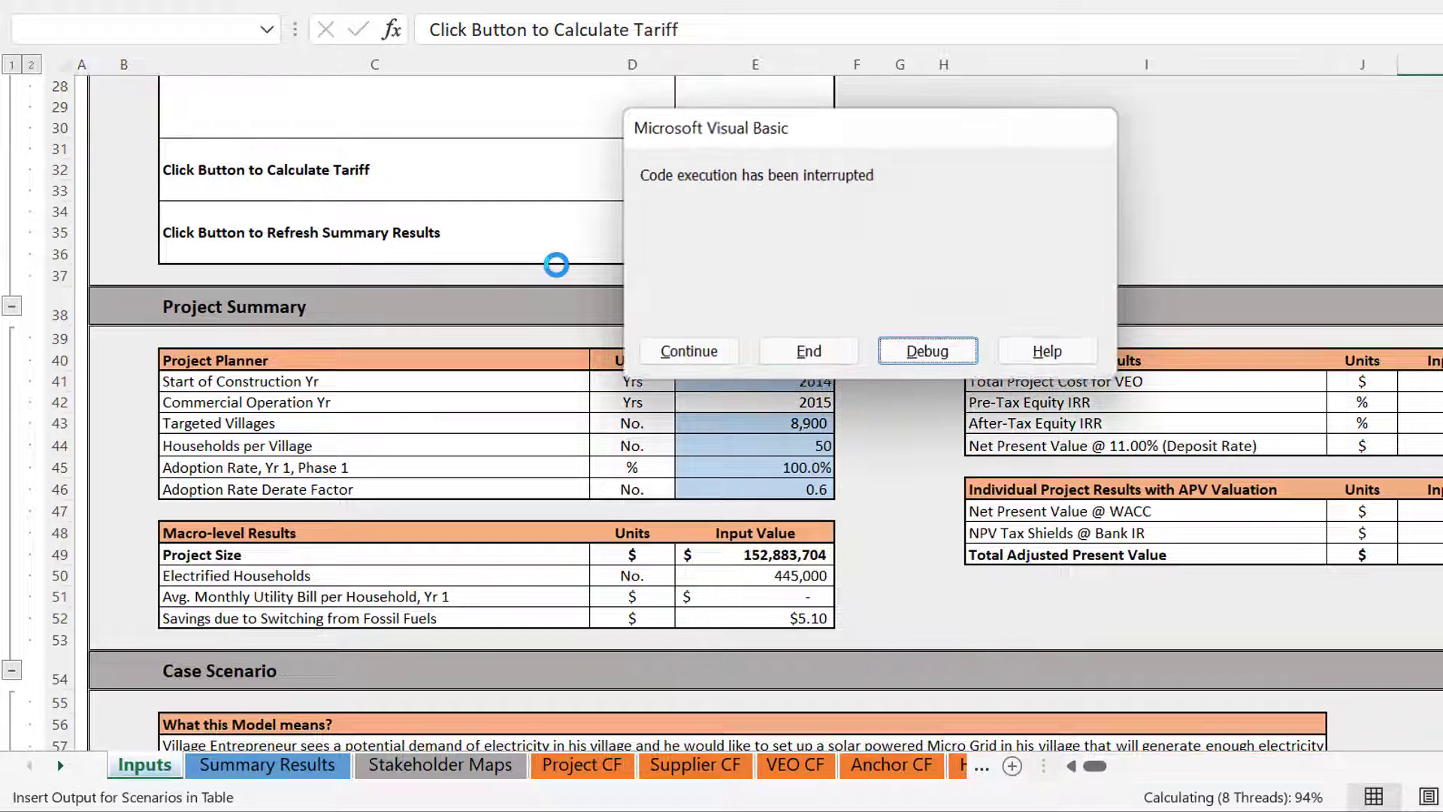
{"action": "key", "text": "Left"}
{"action": "key", "text": "Return"}
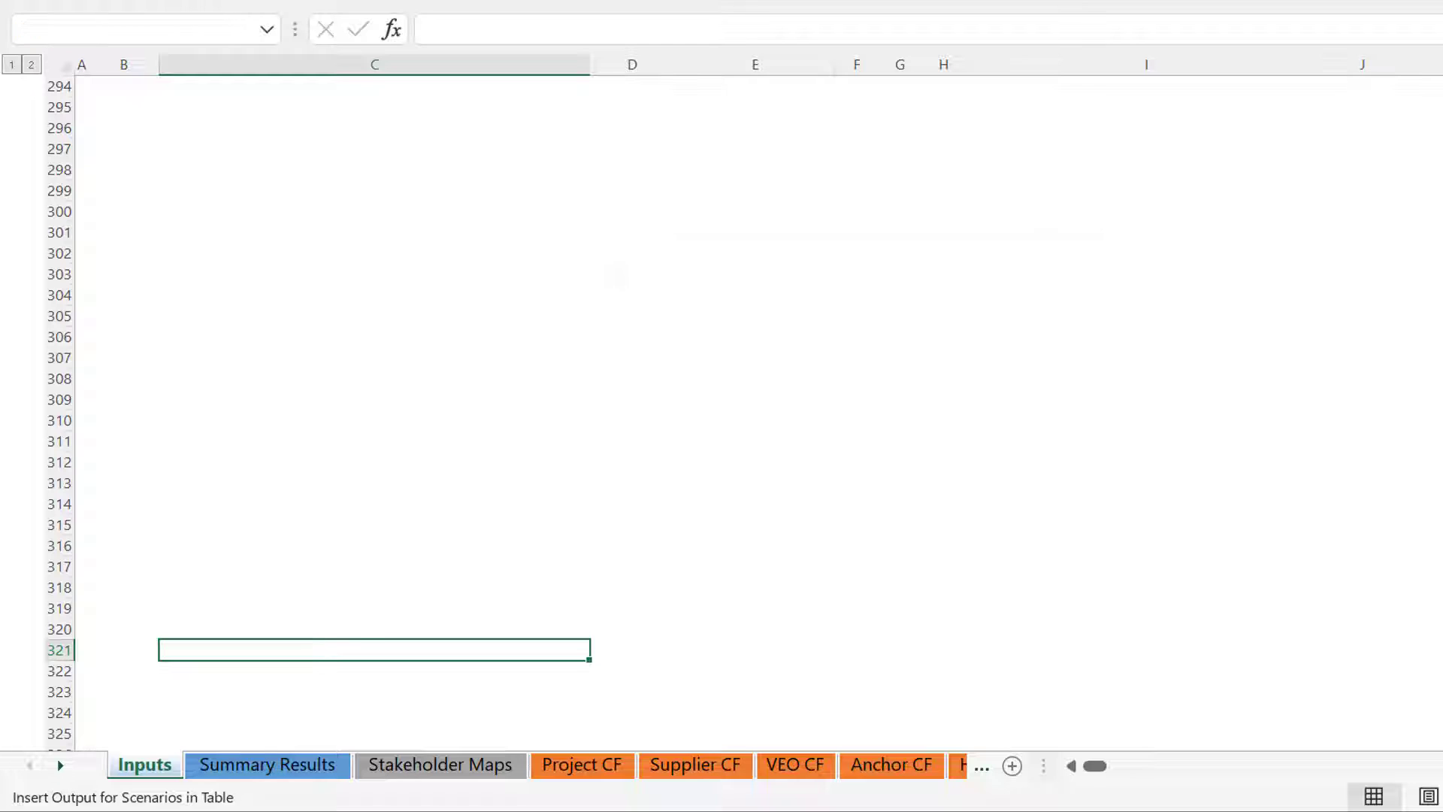
Leave the Bangladesh workbook and open UNDP Microgrid Tool (Version 1.0, Dec 2018) without updating its links, showing the General Inputs.
{"action": "left_click", "coordinate": [892, 415]}
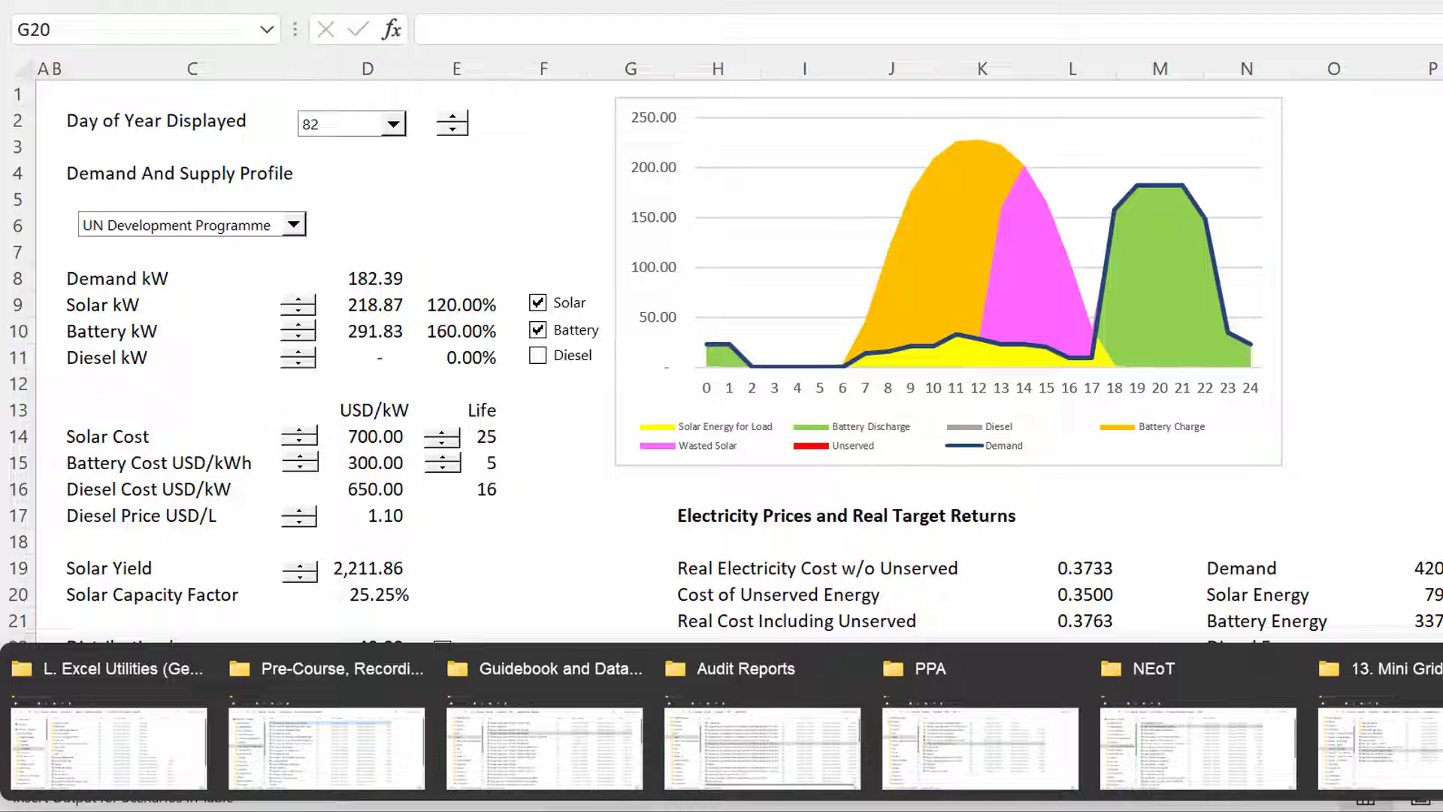
{"action": "left_click", "coordinate": [1380, 748]}
{"action": "left_click", "coordinate": [601, 212]}
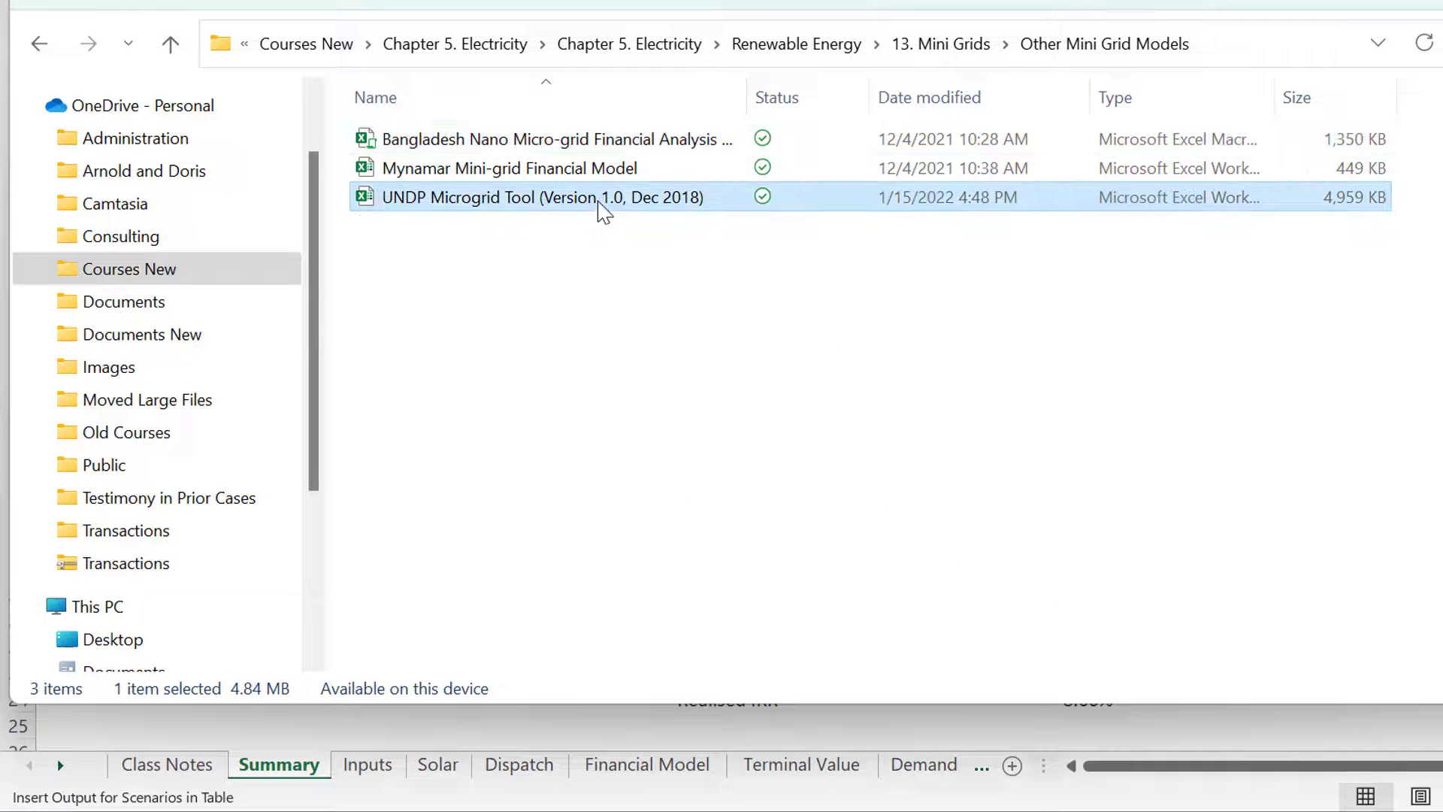
{"action": "double_click", "coordinate": [602, 211]}
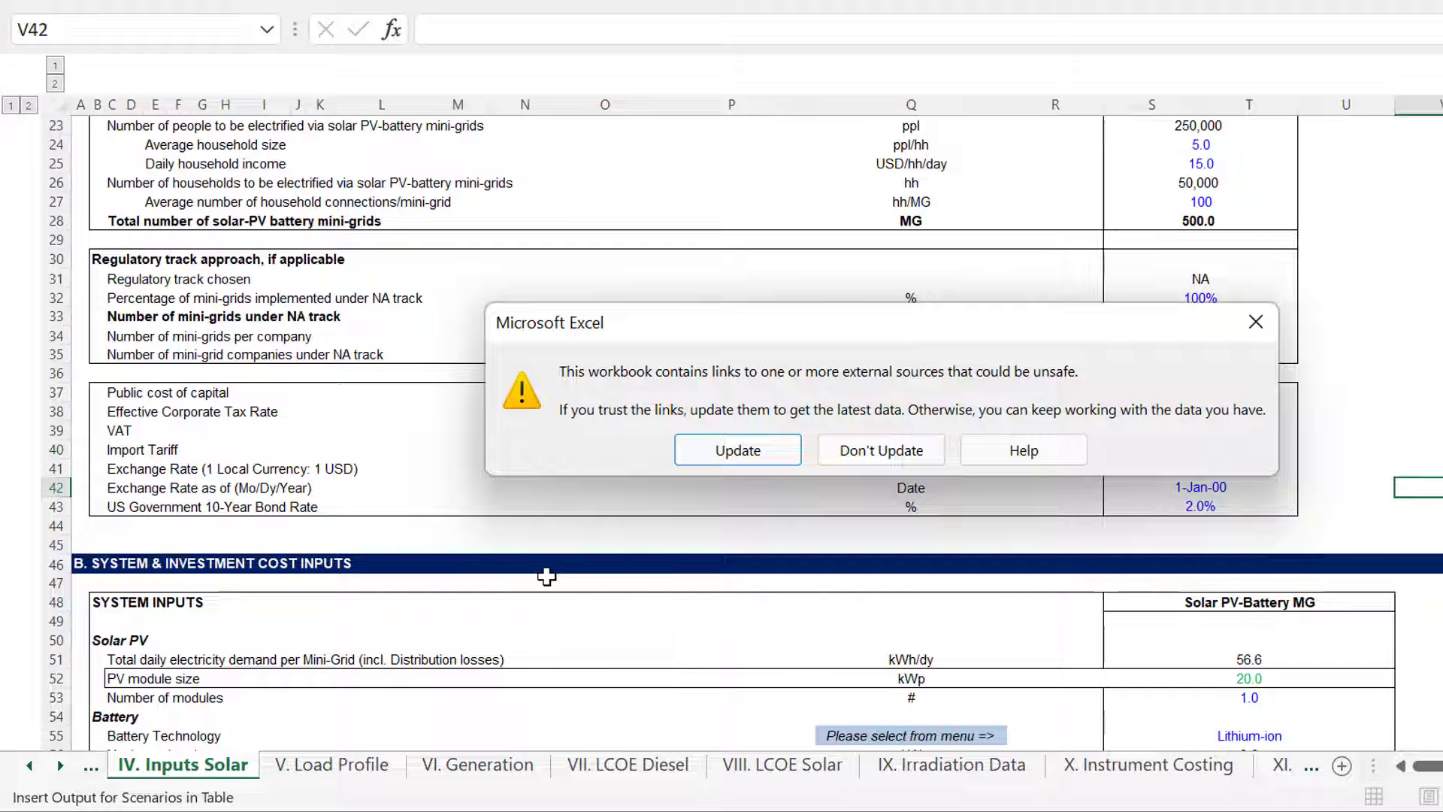
{"action": "key", "text": "Tab"}
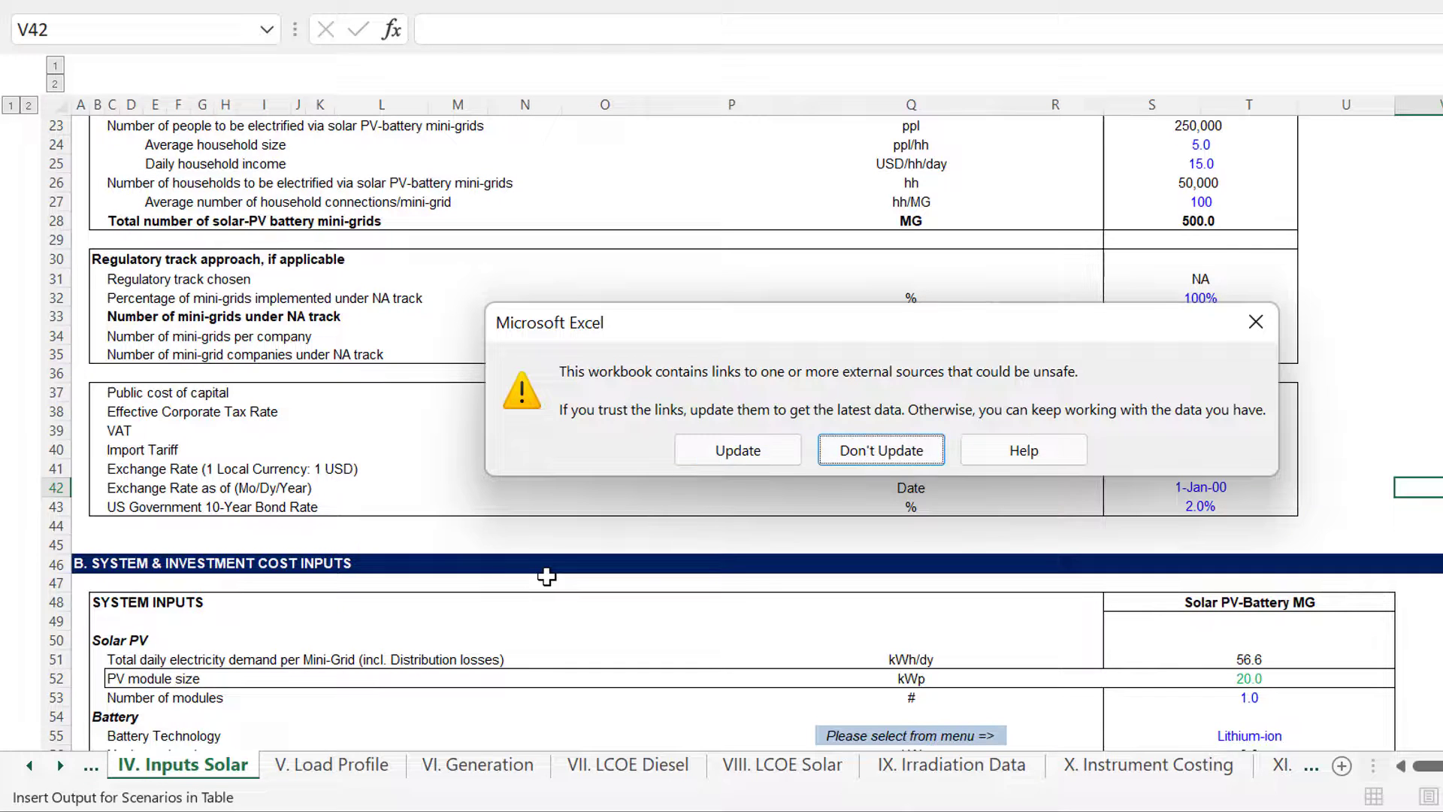
{"action": "key", "text": "Return"}
{"action": "key", "text": "Page_Up"}
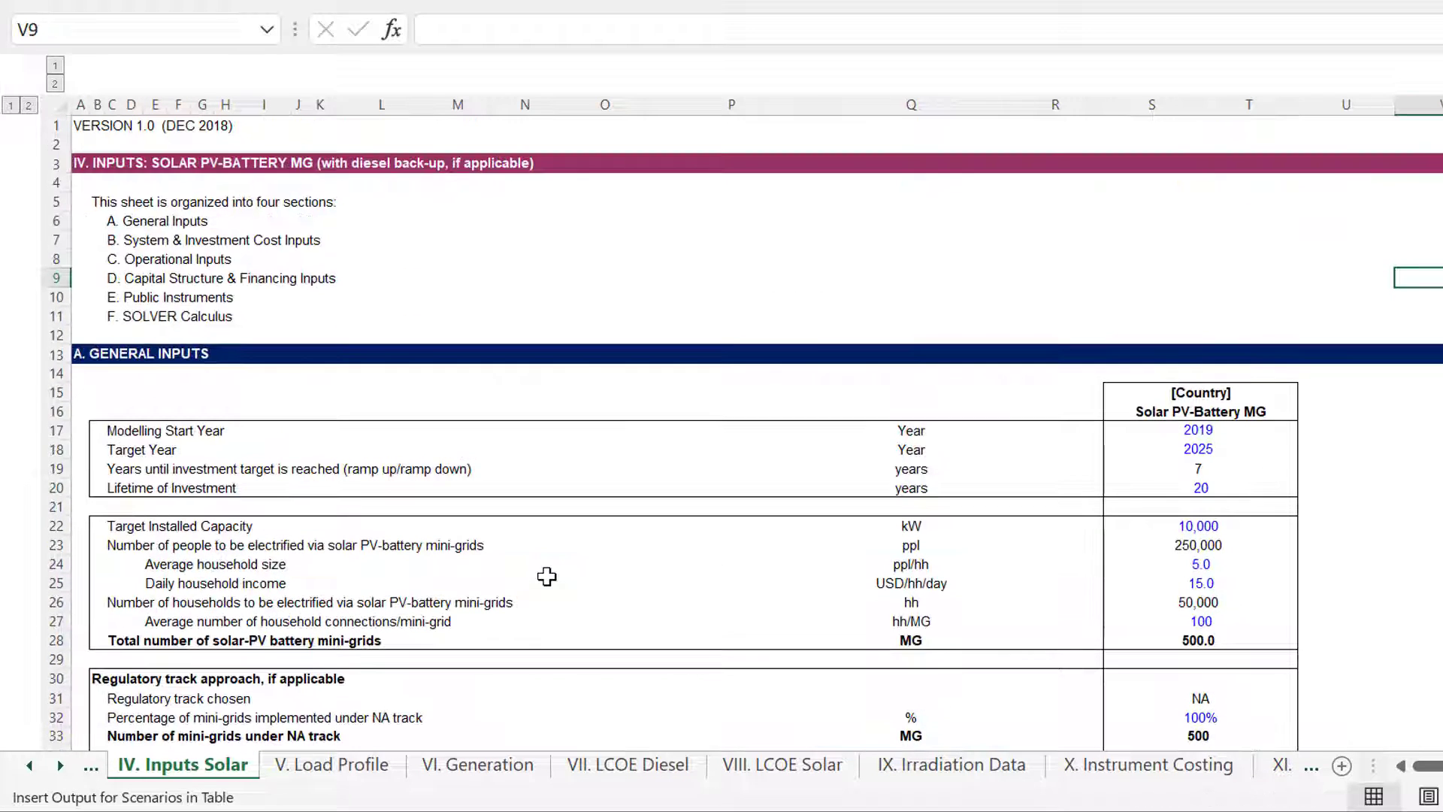
Go back through the UNDP workbook's sheets to the Table of Contents and open the Introduction sheet.
{"action": "key", "text": "ctrl+Page_Up"}
{"action": "key", "text": "ctrl+Page_Up"}
{"action": "key", "text": "ctrl+Page_Up"}
{"action": "key", "text": "ctrl+Page_Up"}
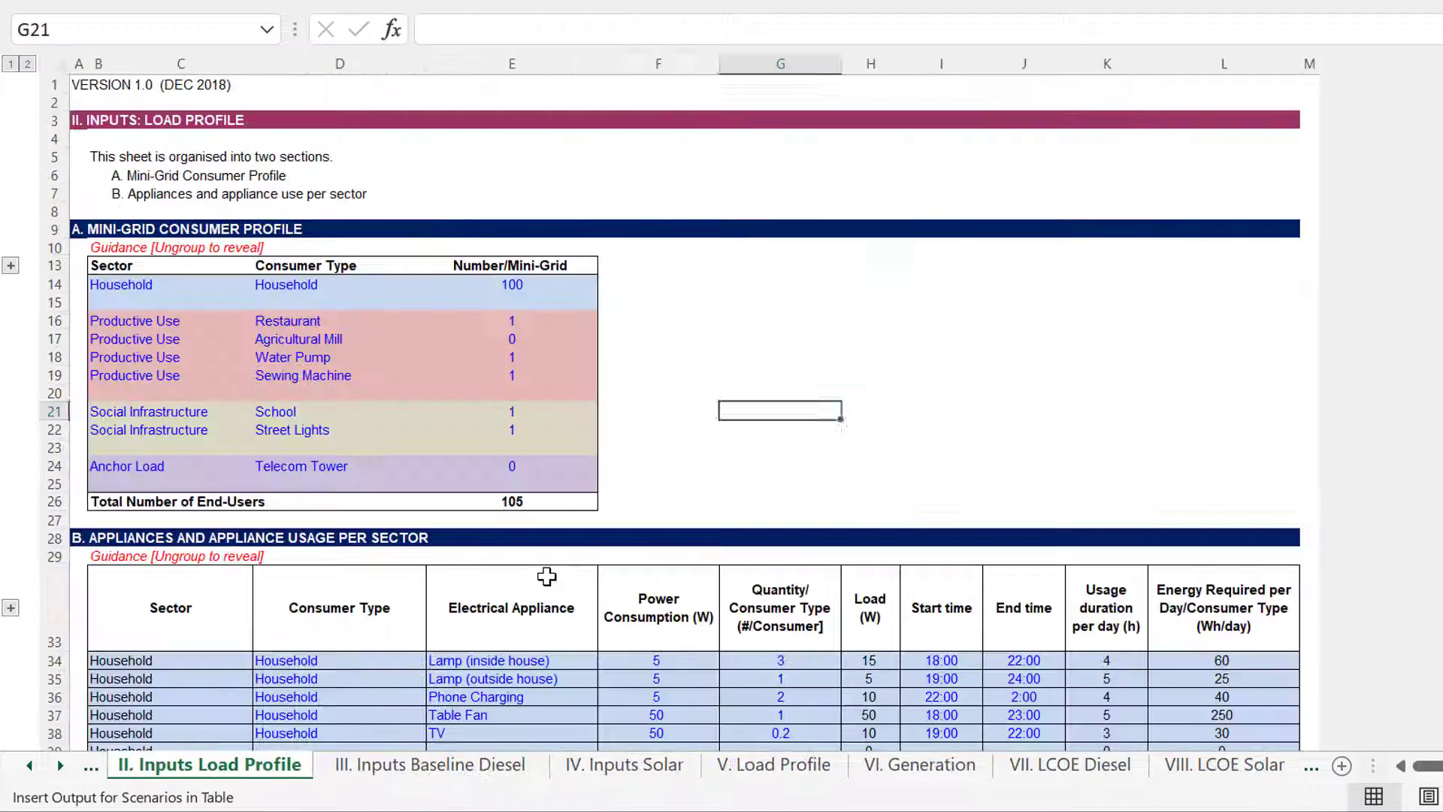
{"action": "key", "text": "ctrl+Page_Up"}
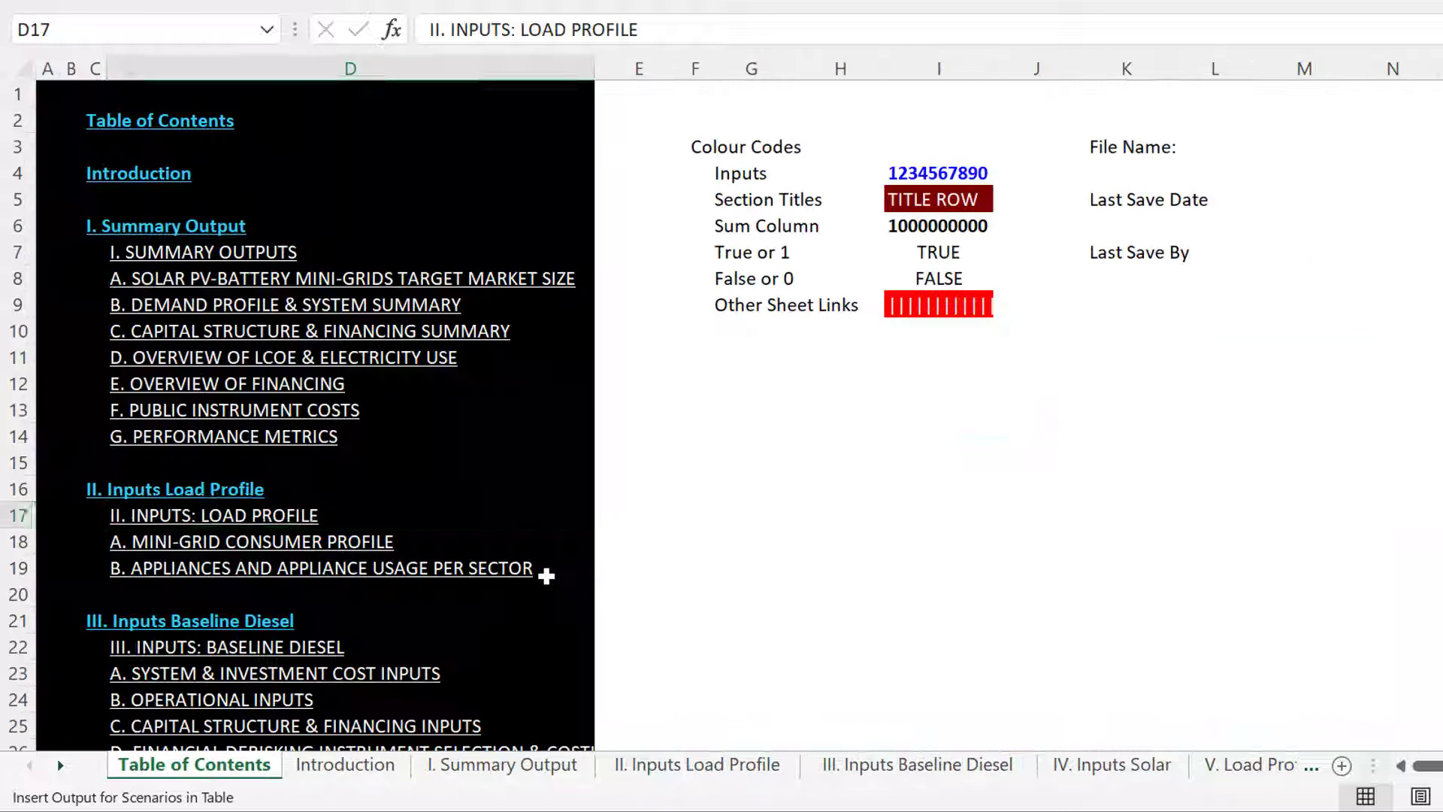
{"action": "key", "text": "ctrl+Page_Down"}
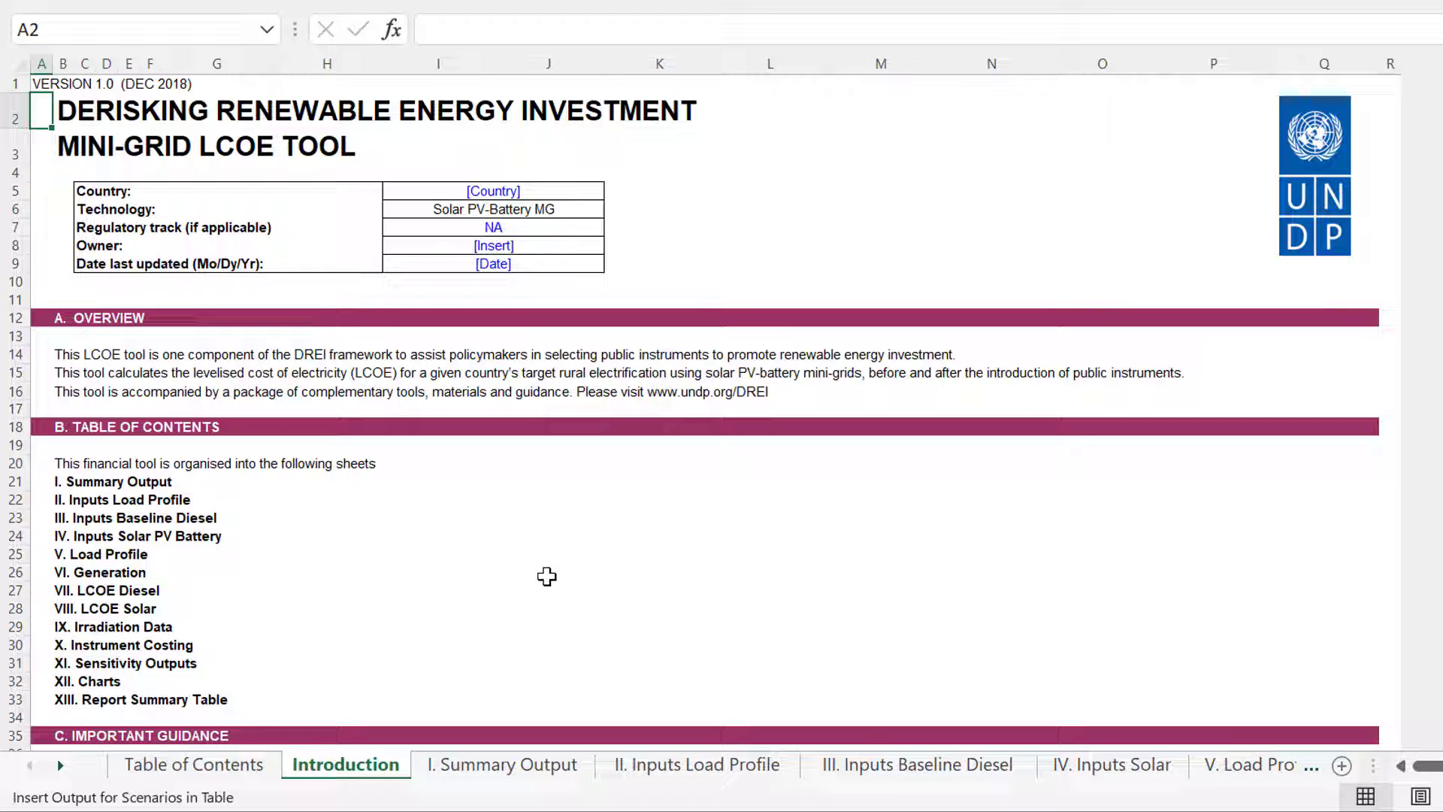
Examine the Introduction sheet from its title block and Overview to section B, Table of Contents.
{"action": "key", "text": "Down"}
{"action": "key", "text": "Down"}
{"action": "key", "text": "Down"}
{"action": "key", "text": "Down"}
{"action": "key", "text": "Down"}
{"action": "key", "text": "Down"}
{"action": "key", "text": "Down"}
{"action": "key", "text": "Down"}
{"action": "key", "text": "Down"}
{"action": "key", "text": "Down"}
{"action": "key", "text": "Down"}
{"action": "key", "text": "Down"}
{"action": "key", "text": "Down"}
{"action": "key", "text": "Down"}
{"action": "key", "text": "Down"}
{"action": "key", "text": "Down"}
{"action": "key", "text": "Down"}
{"action": "key", "text": "Down"}
{"action": "key", "text": "Down"}
{"action": "key", "text": "Down"}
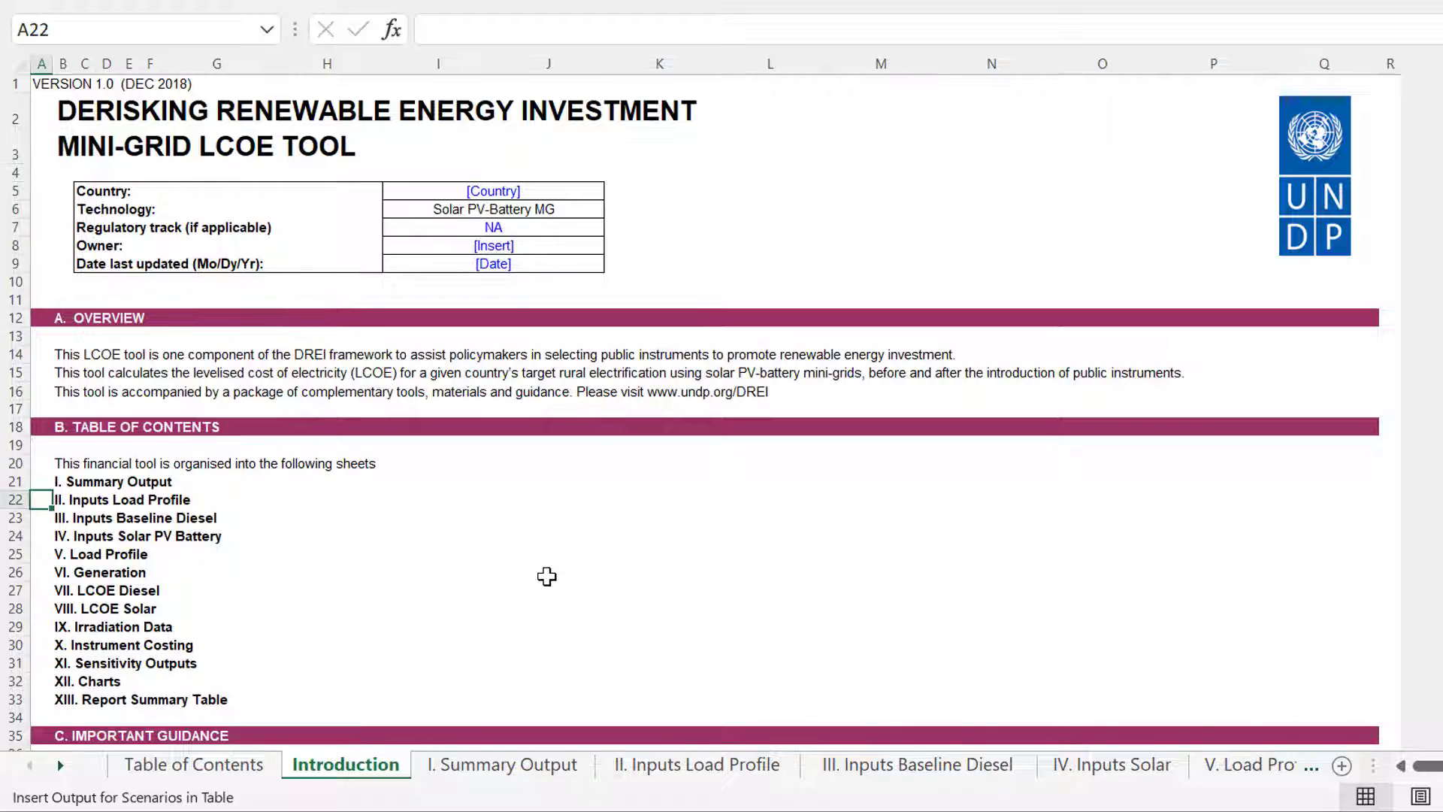
{"action": "key", "text": "Page_Down"}
{"action": "scroll", "coordinate": [547, 576], "scroll_direction": "up", "scroll_amount": 1}
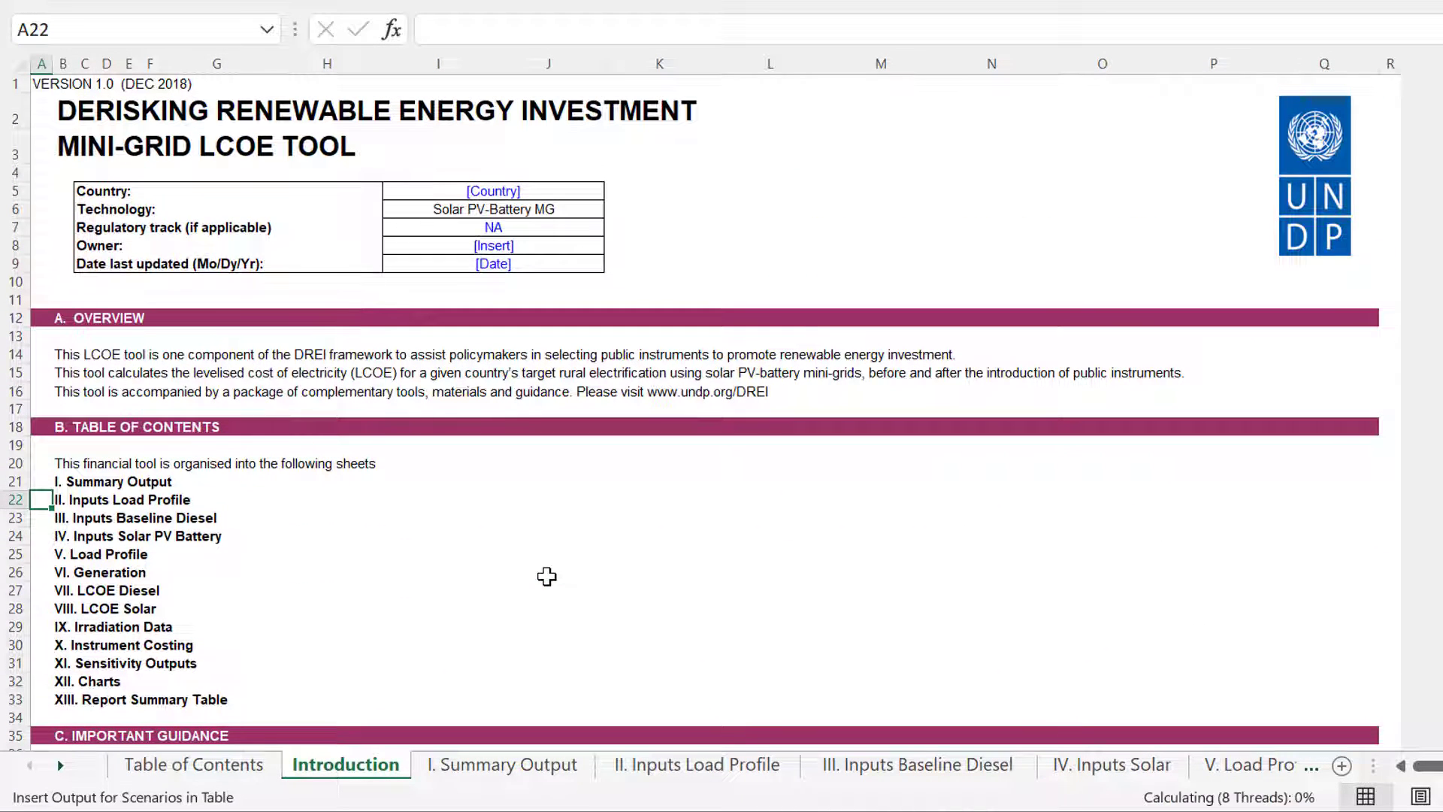
{"action": "key", "text": "Up"}
{"action": "key", "text": "Up"}
{"action": "key", "text": "Up"}
{"action": "key", "text": "Up"}
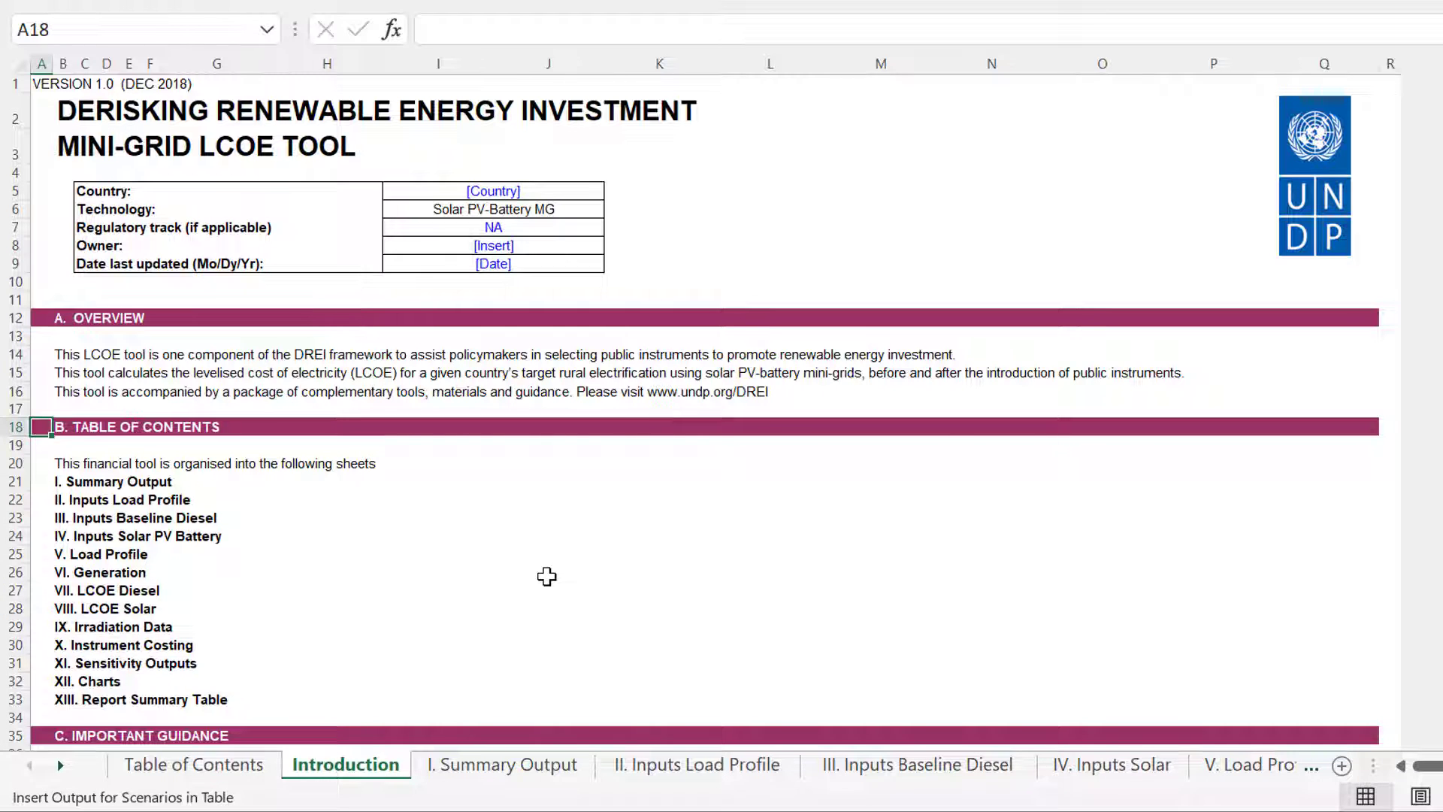
Go through the Introduction sheet's list of component sheets one by one, from Summary Output past LCOE Diesel to Instrument Costing.
{"action": "key", "text": "Right"}
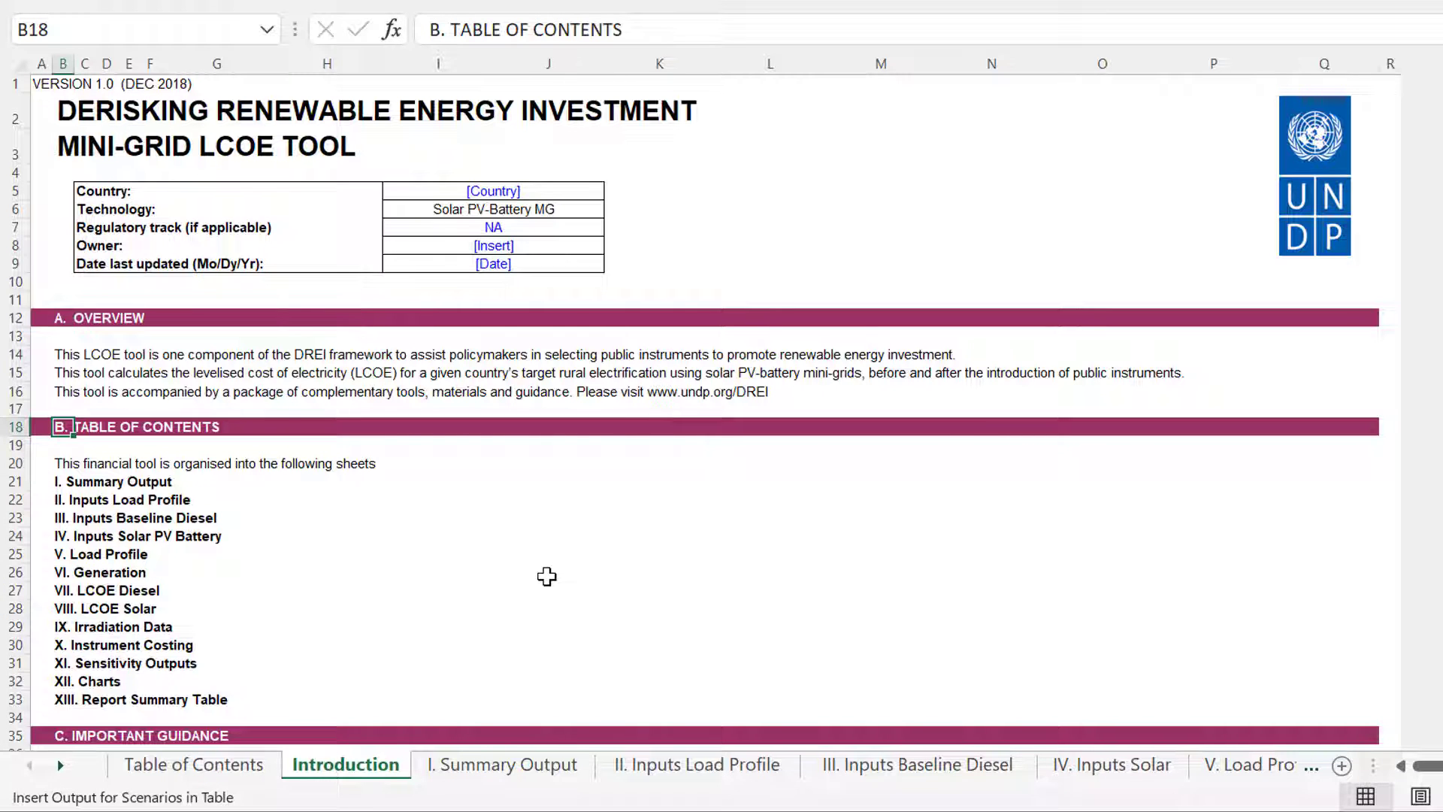
{"action": "key", "text": "Down"}
{"action": "key", "text": "Down"}
{"action": "key", "text": "Down"}
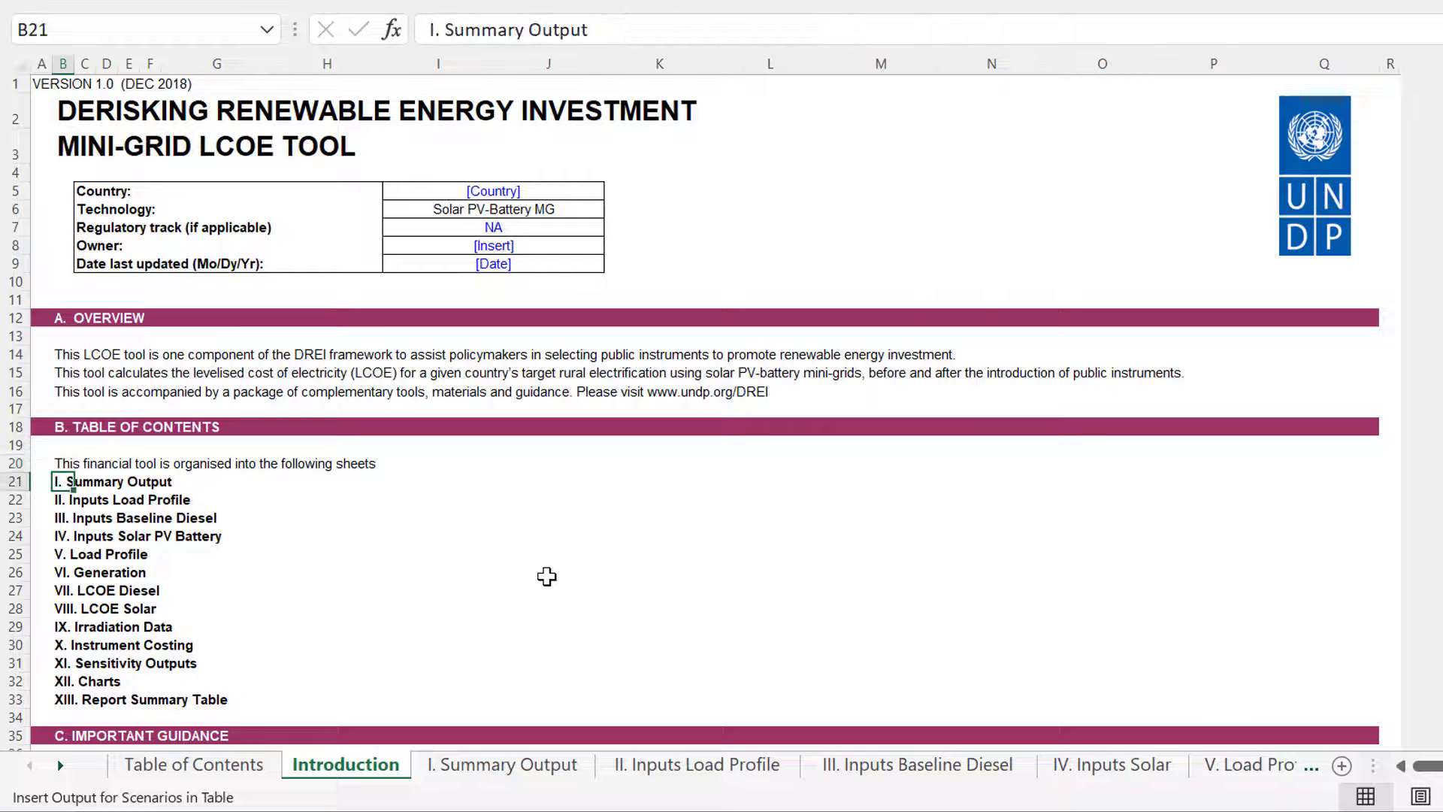
{"action": "key", "text": "Down"}
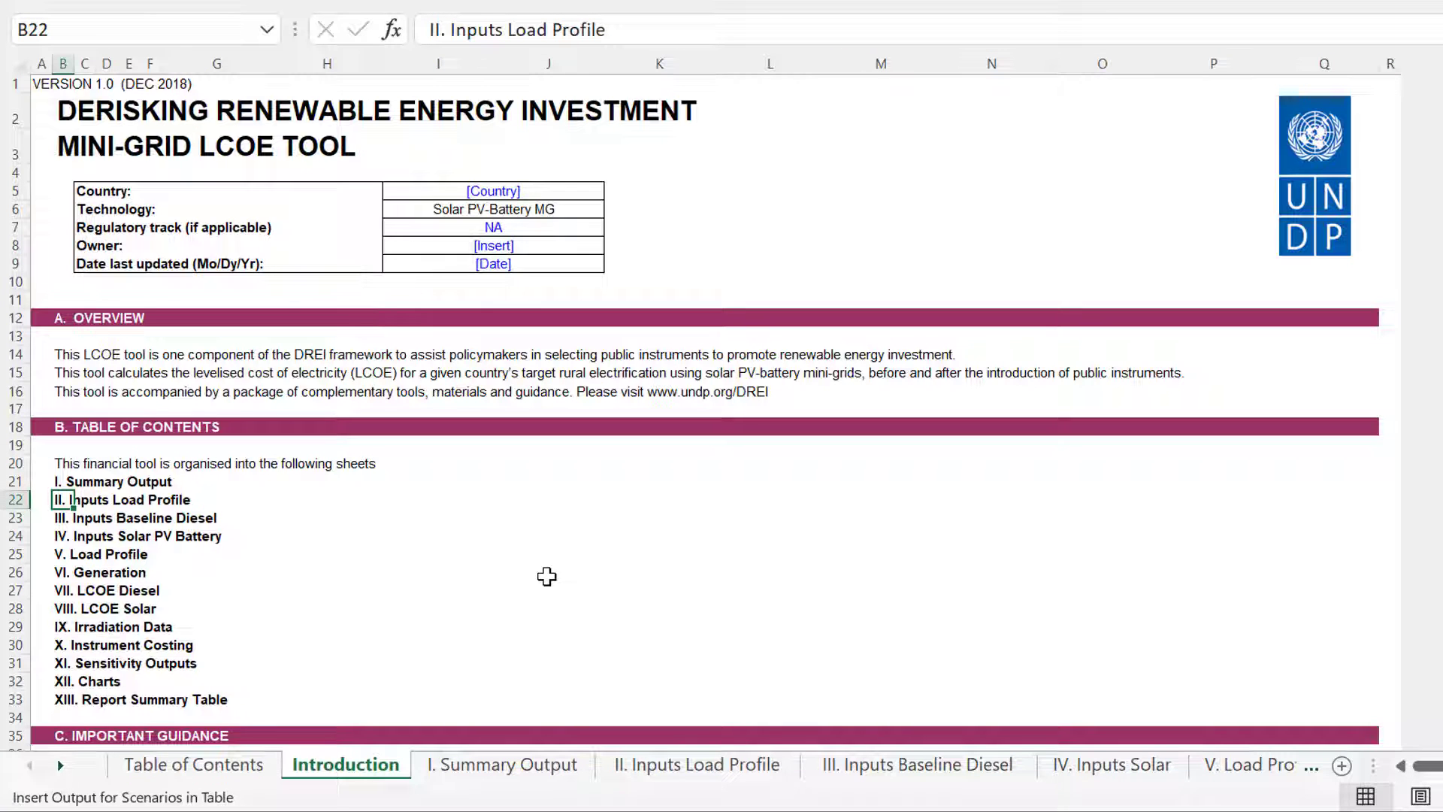
{"action": "key", "text": "Down"}
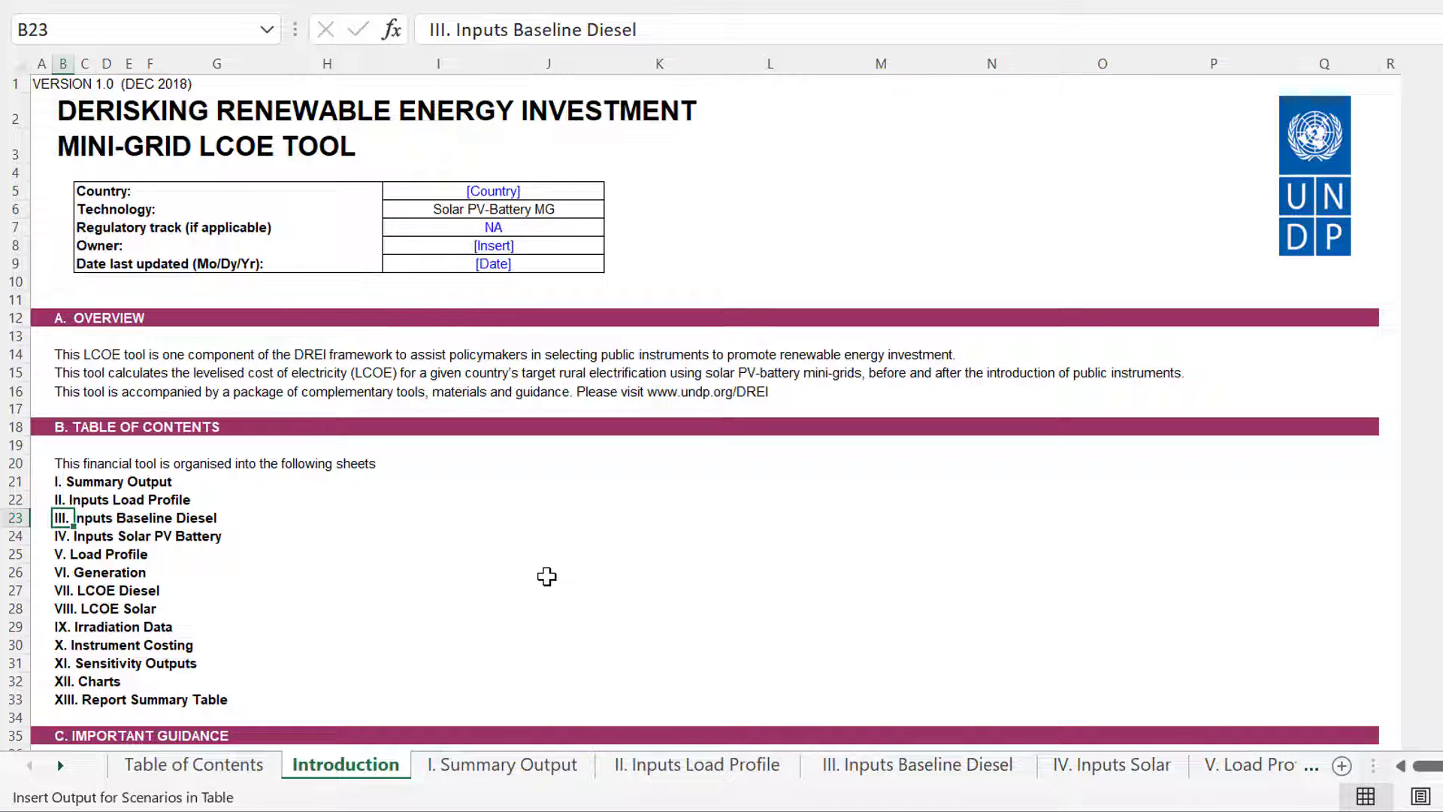
{"action": "key", "text": "Down"}
{"action": "key", "text": "Down"}
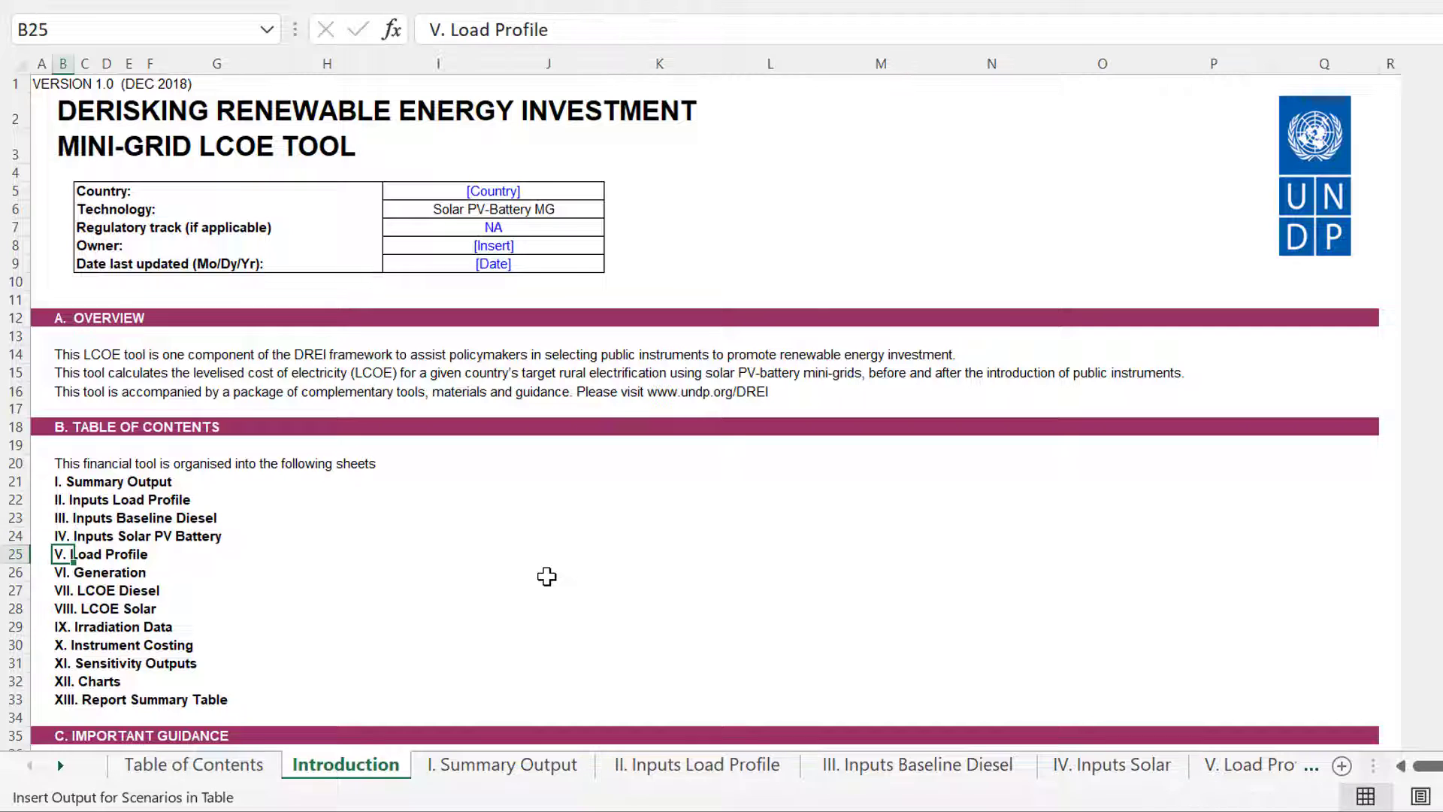
{"action": "key", "text": "Up"}
{"action": "key", "text": "Down"}
{"action": "key", "text": "Down"}
{"action": "key", "text": "Down"}
{"action": "key", "text": "Down"}
{"action": "key", "text": "Down"}
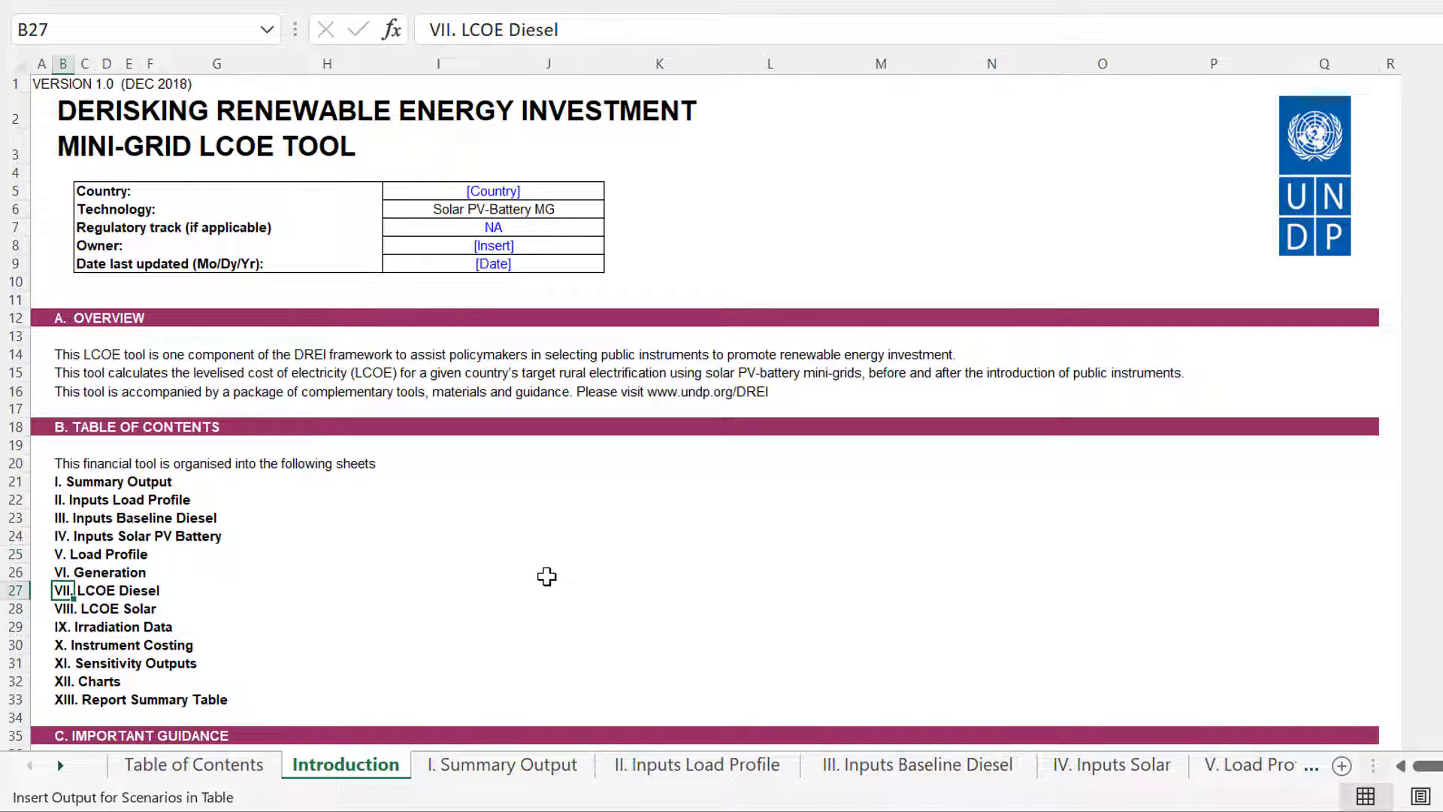
{"action": "key", "text": "Down"}
{"action": "key", "text": "Down"}
{"action": "key", "text": "Up"}
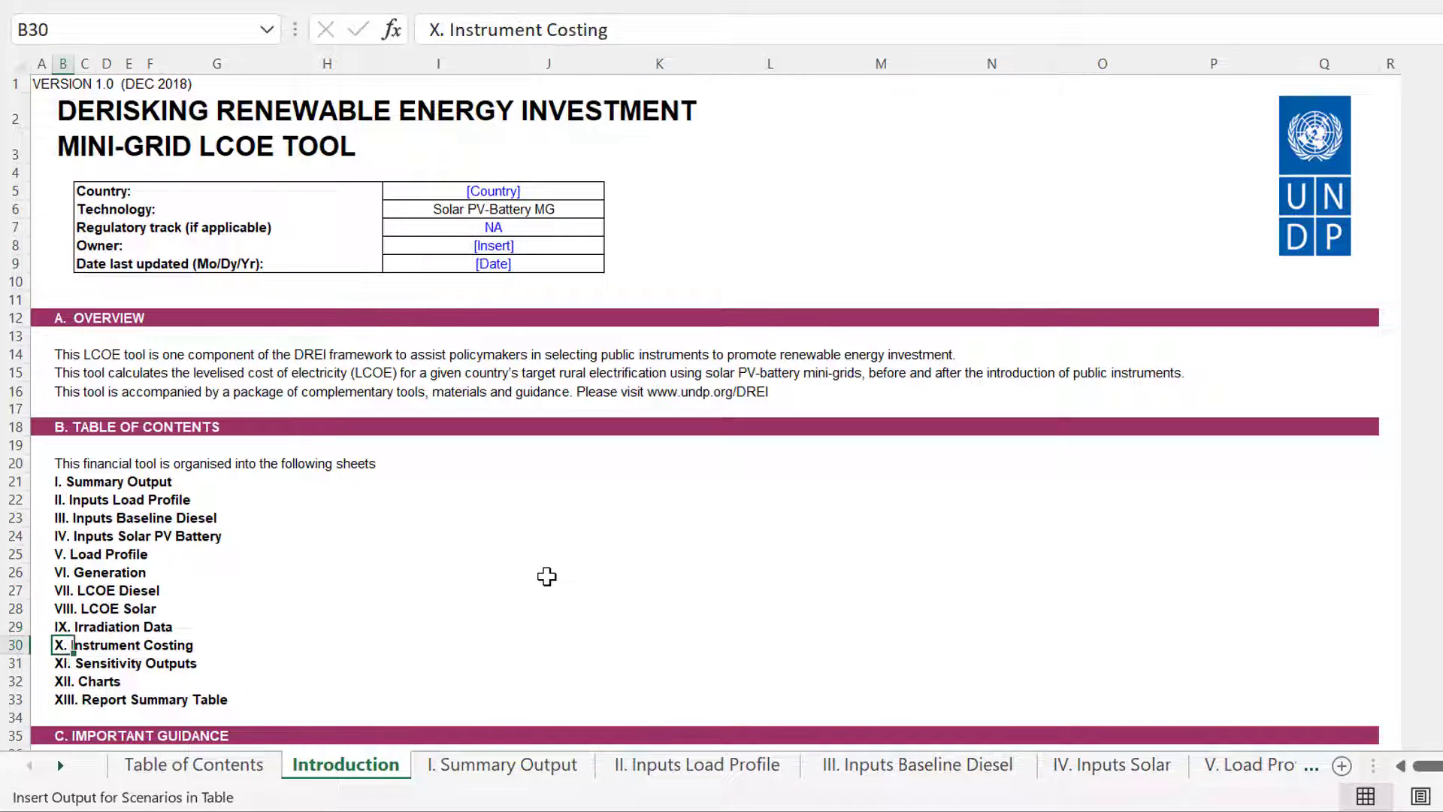
{"action": "key", "text": "Up"}
{"action": "key", "text": "Down"}
{"action": "key", "text": "Down"}
{"action": "key", "text": "Down"}
Open the I. Summary Output sheet and skim it from the section list to the LCOE overview and back.
{"action": "key", "text": "ctrl+Page_Down"}
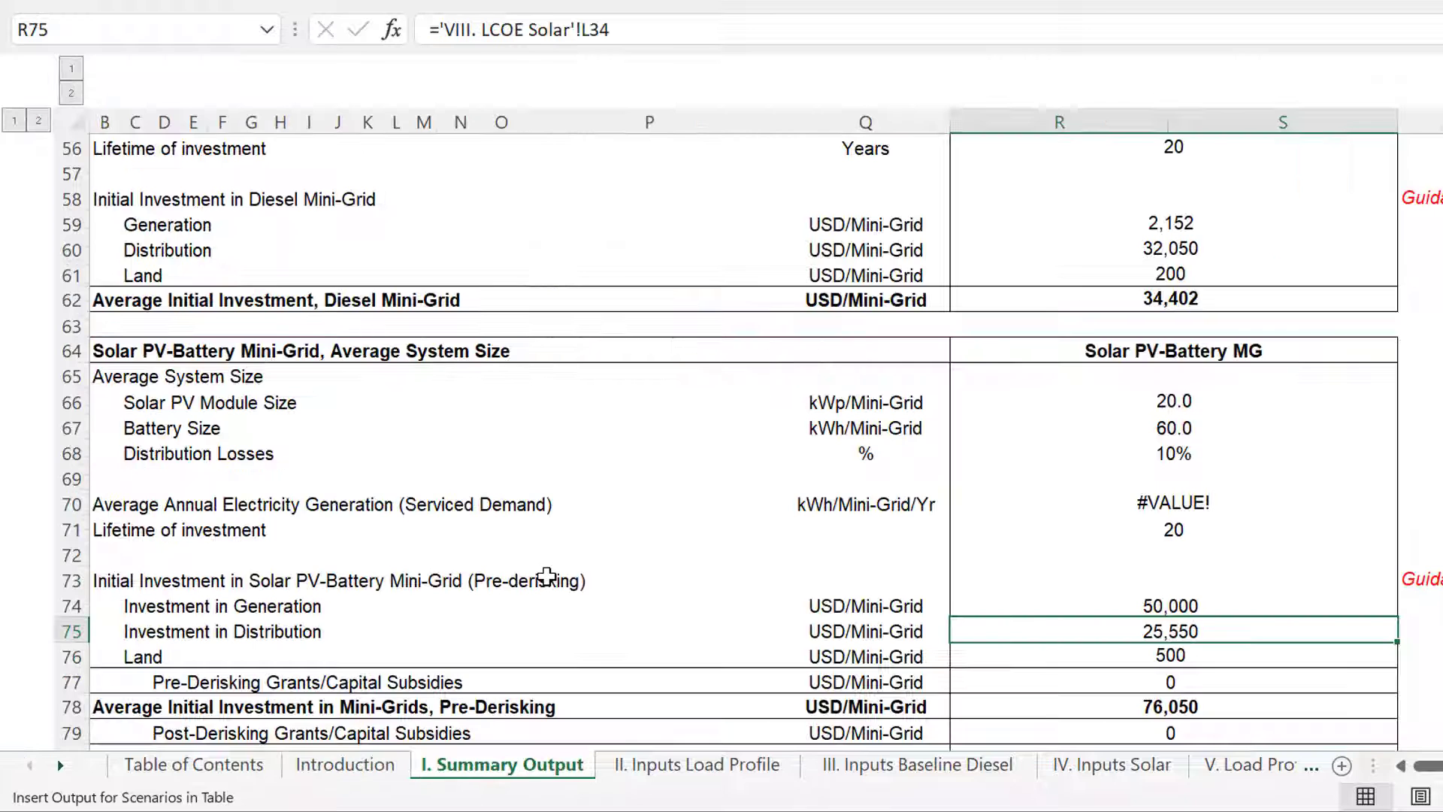
{"action": "key", "text": "Page_Up"}
{"action": "key", "text": "Page_Up"}
{"action": "key", "text": "Page_Up"}
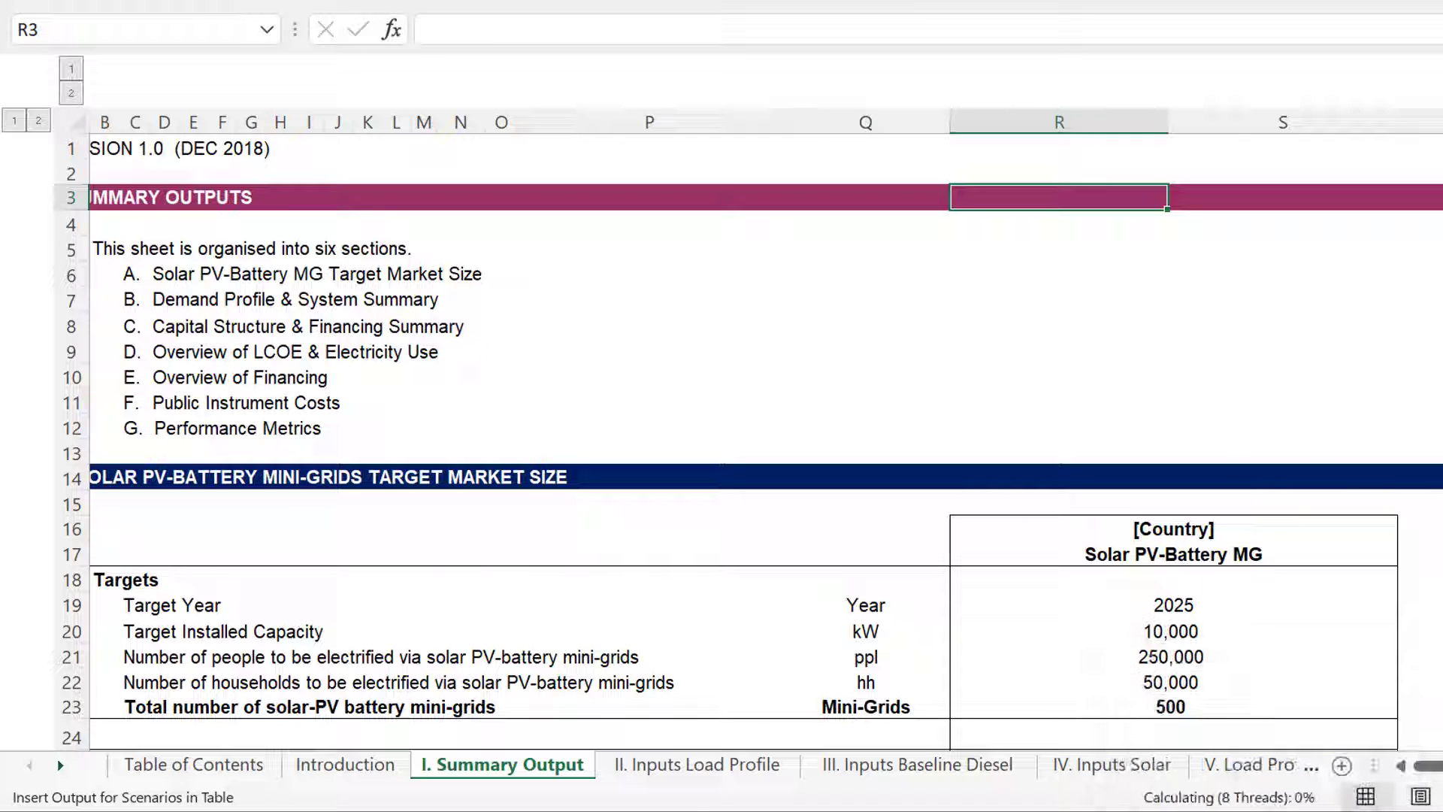
{"action": "scroll", "coordinate": [722, 406], "scroll_direction": "down", "scroll_amount": 2}
{"action": "key", "text": "Page_Down"}
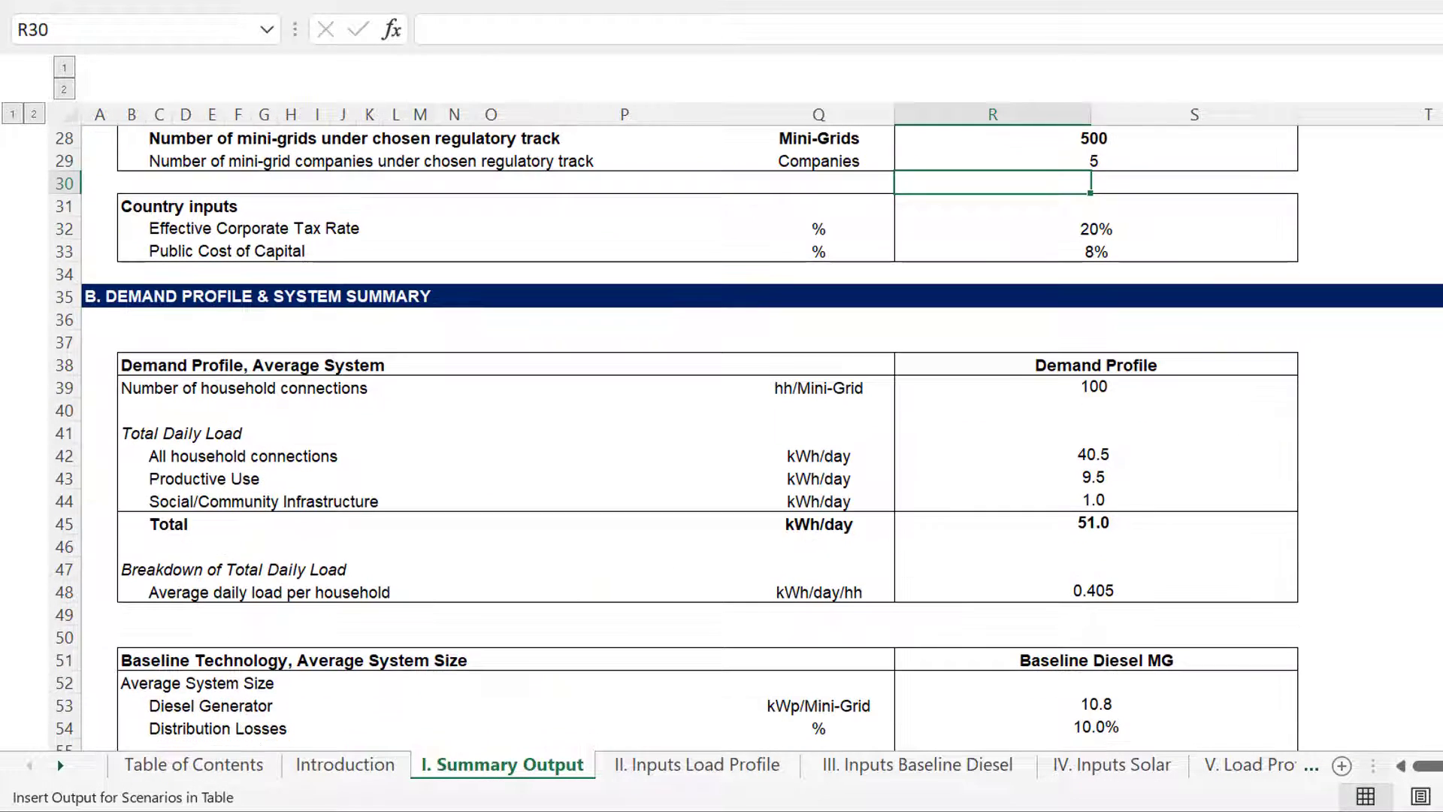
{"action": "key", "text": "Page_Down"}
{"action": "key", "text": "Page_Down"}
{"action": "key", "text": "Page_Down"}
{"action": "key", "text": "Page_Down"}
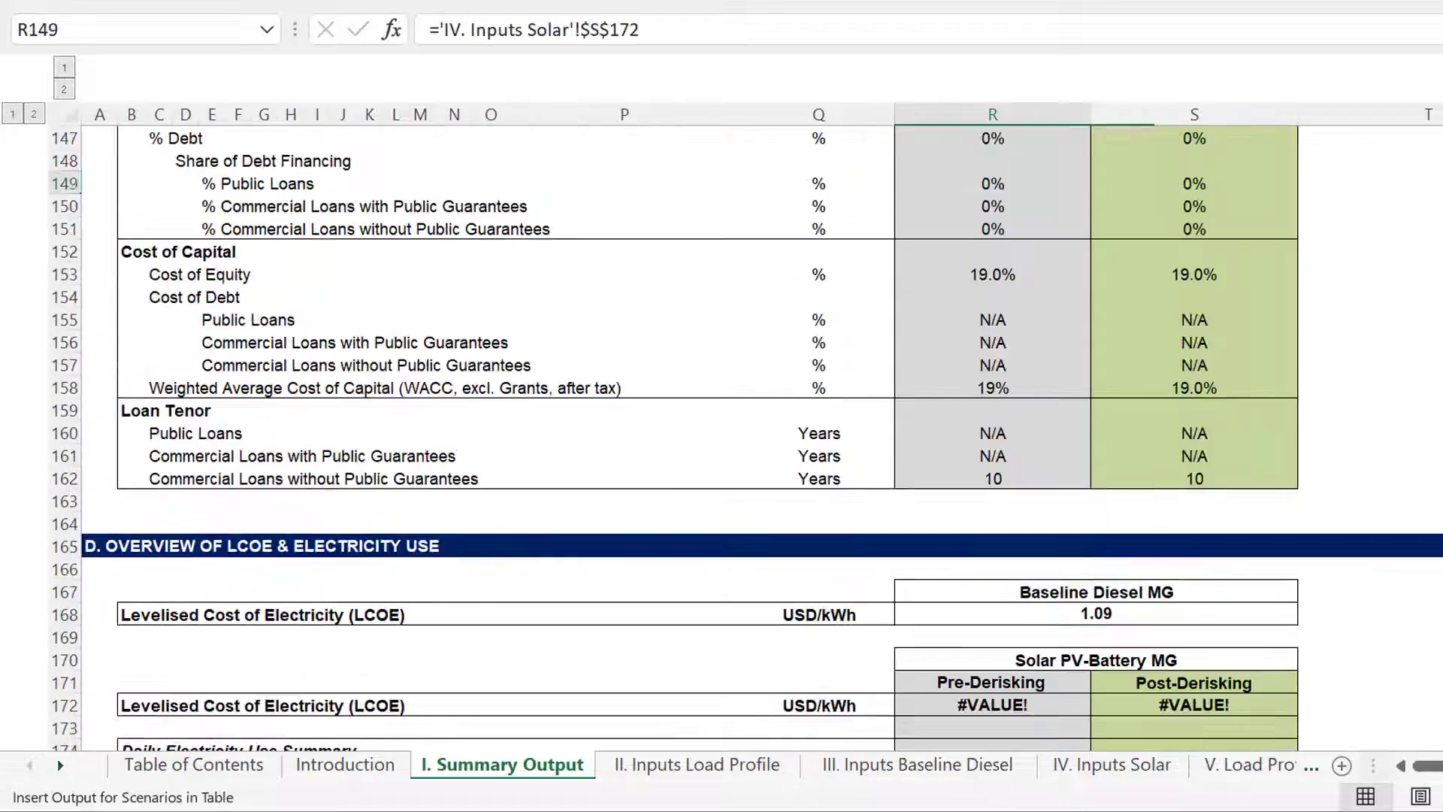
{"action": "key", "text": "Page_Up"}
{"action": "key", "text": "Page_Up"}
{"action": "key", "text": "Page_Up"}
{"action": "key", "text": "Page_Up"}
{"action": "key", "text": "Page_Up"}
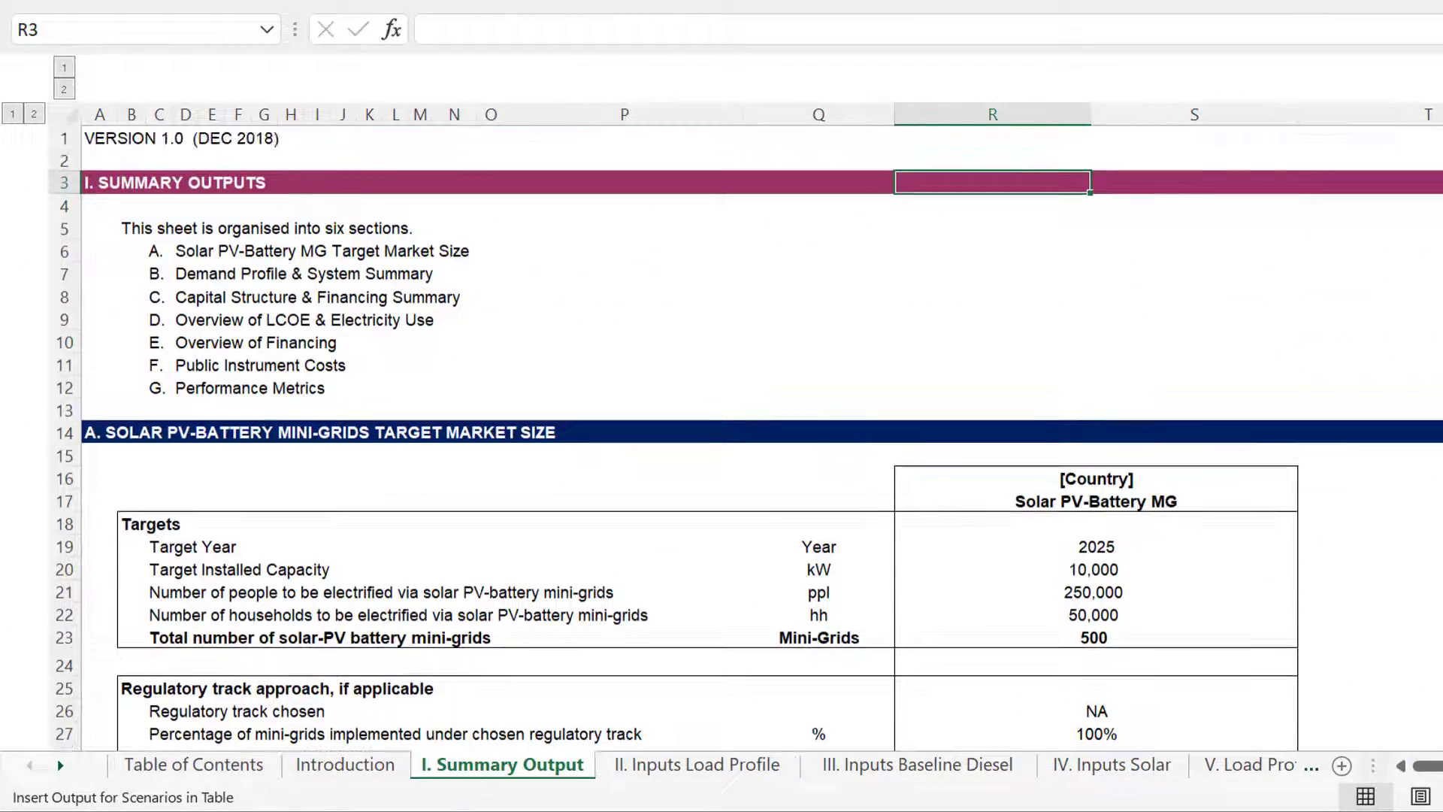
Review the Summary Output's demand profile, diesel and solar system sizes, initial investment, capital structure and cost of capital.
{"action": "key", "text": "Page_Down"}
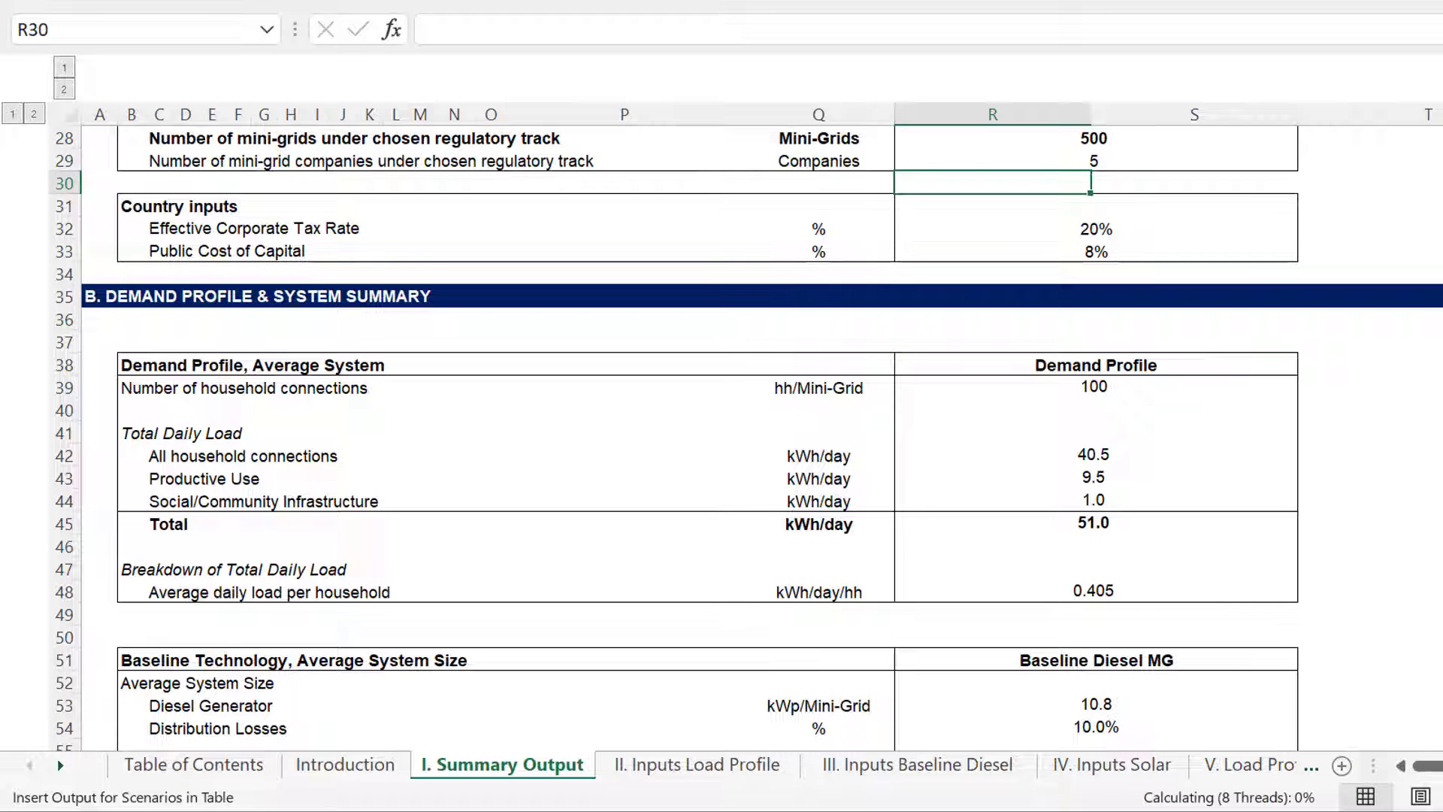
{"action": "key", "text": "Page_Down"}
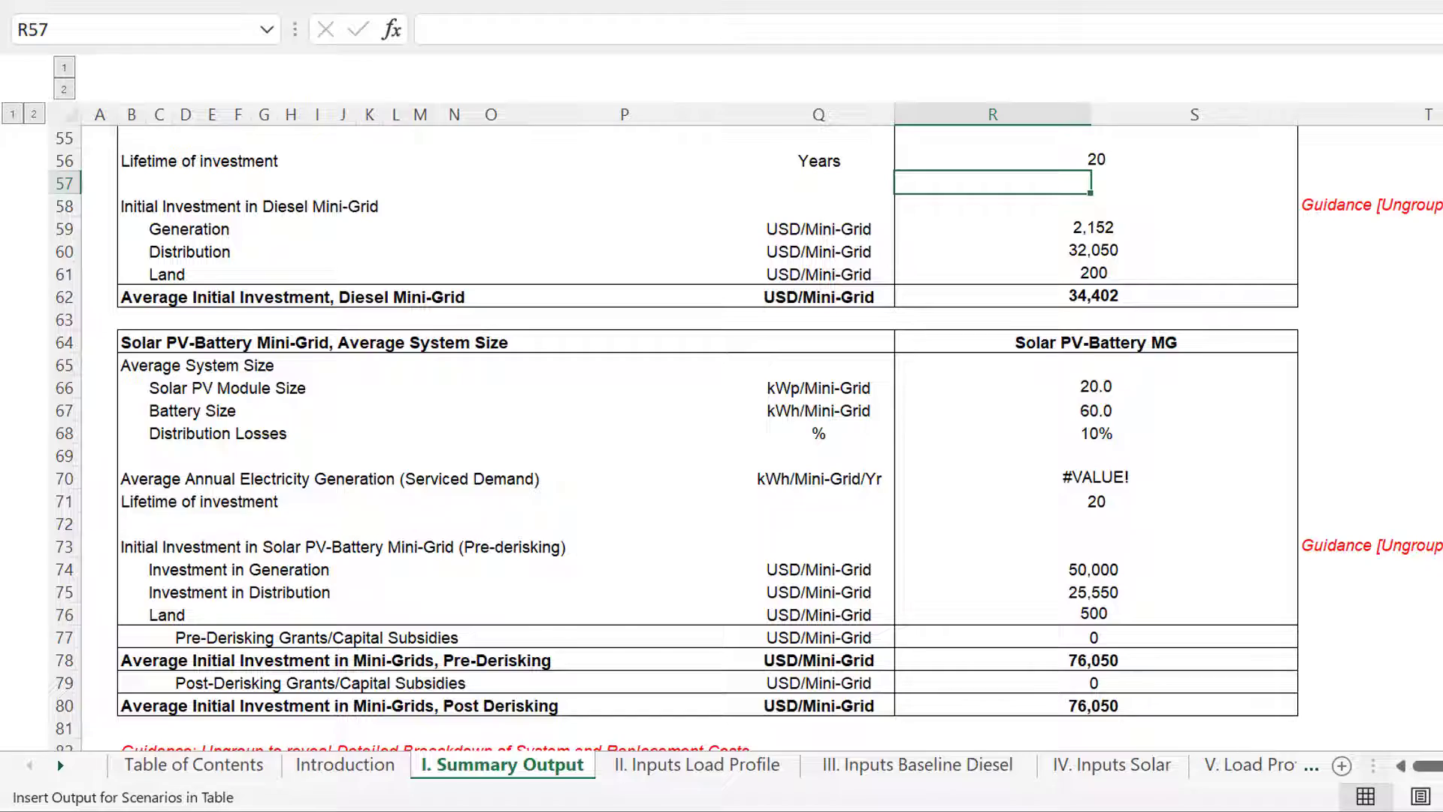
{"action": "key", "text": "Page_Down"}
{"action": "key", "text": "Page_Down"}
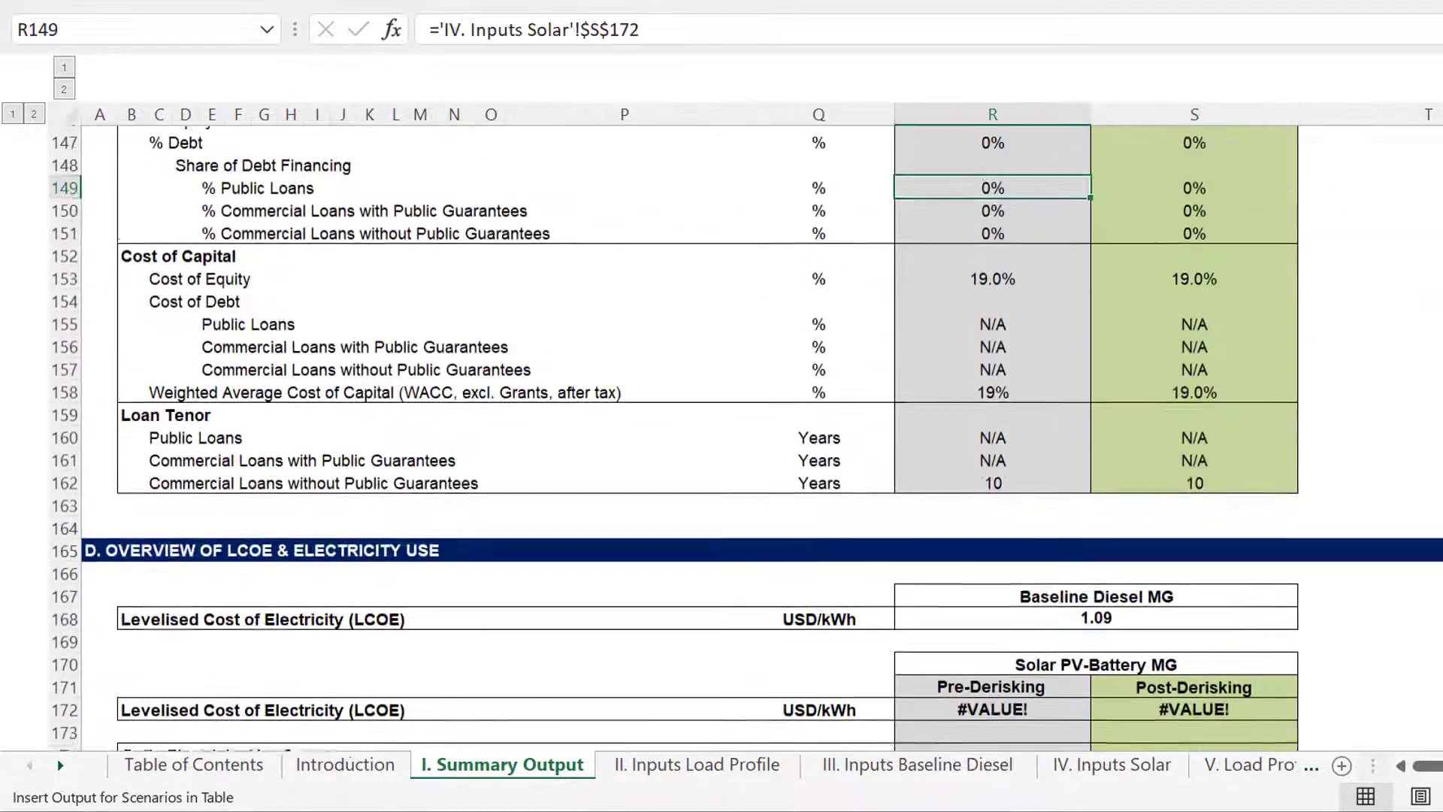
{"action": "key", "text": "Page_Up"}
{"action": "key", "text": "Page_Down"}
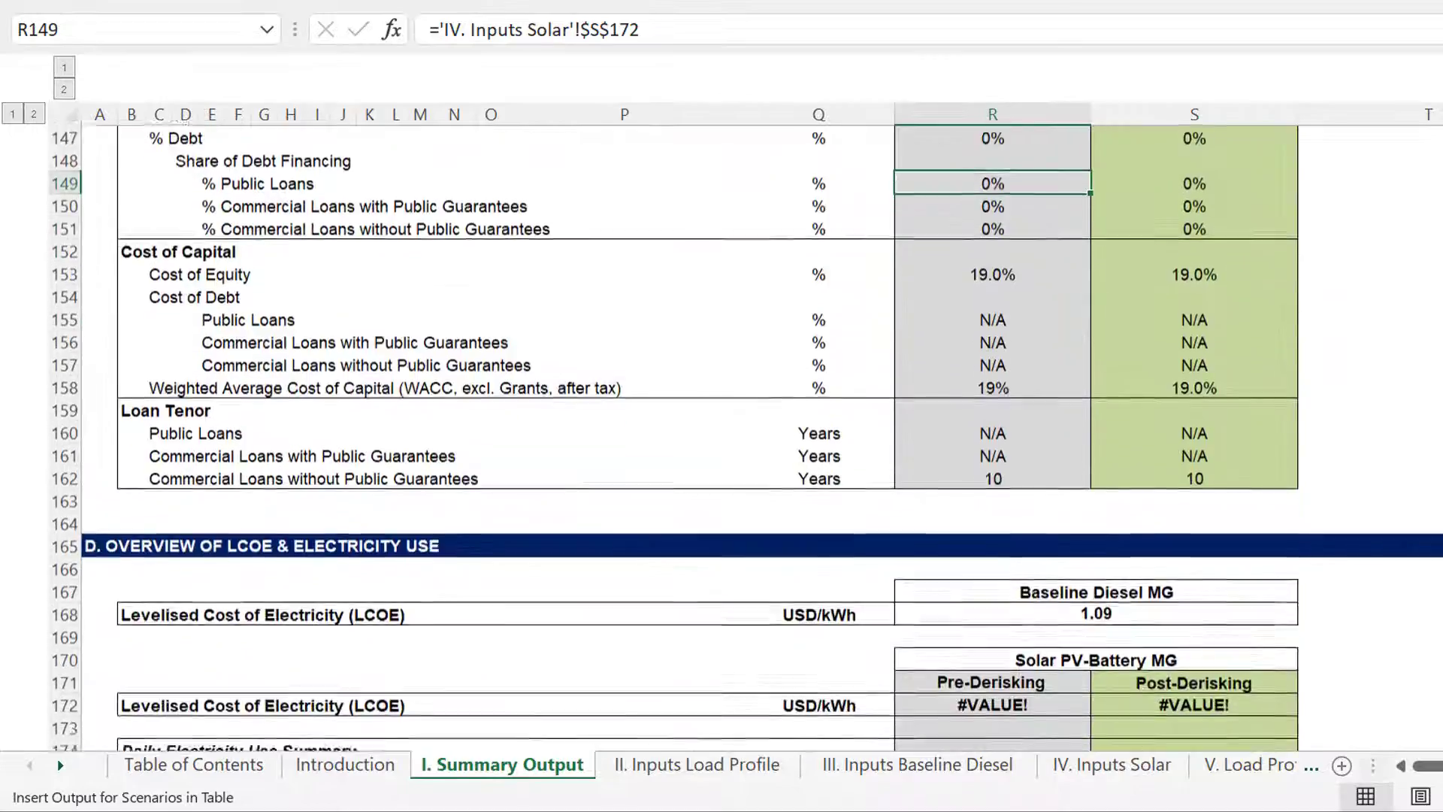
{"action": "key", "text": "Page_Up"}
{"action": "key", "text": "Page_Up"}
{"action": "key", "text": "Page_Up"}
{"action": "key", "text": "Page_Up"}
{"action": "key", "text": "Page_Down"}
{"action": "key", "text": "Page_Down"}
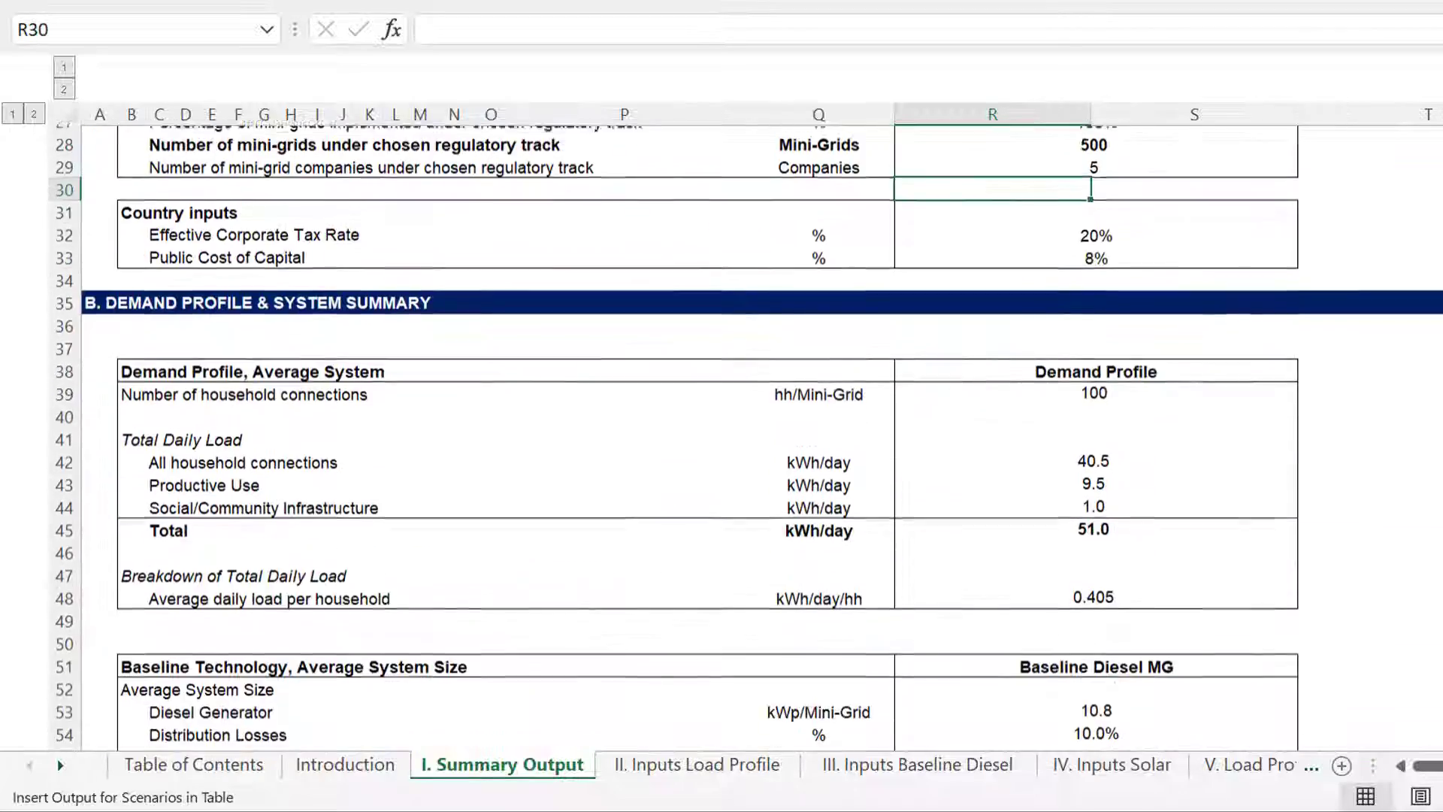
{"action": "key", "text": "Page_Down"}
{"action": "key", "text": "Page_Down"}
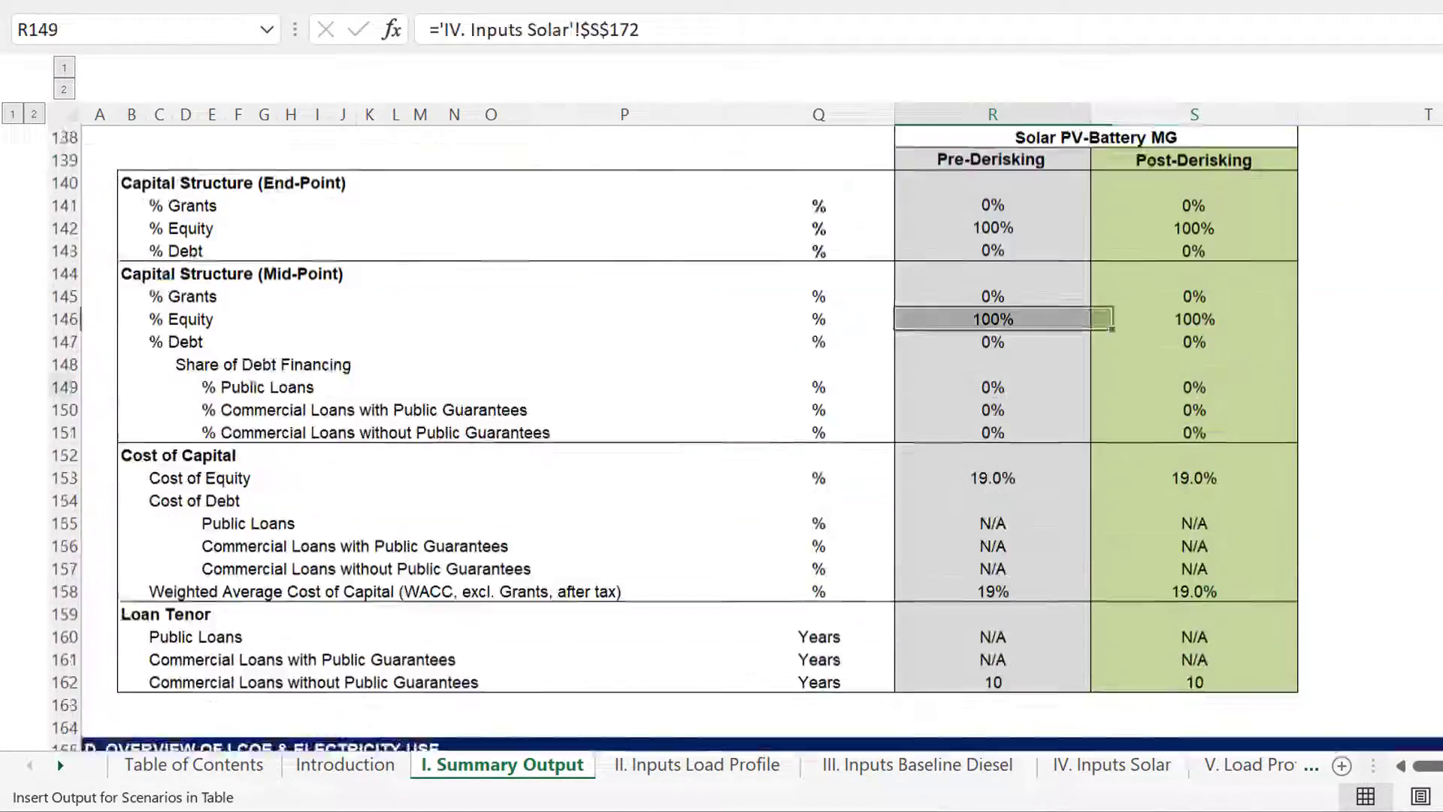
{"action": "key", "text": "Page_Up"}
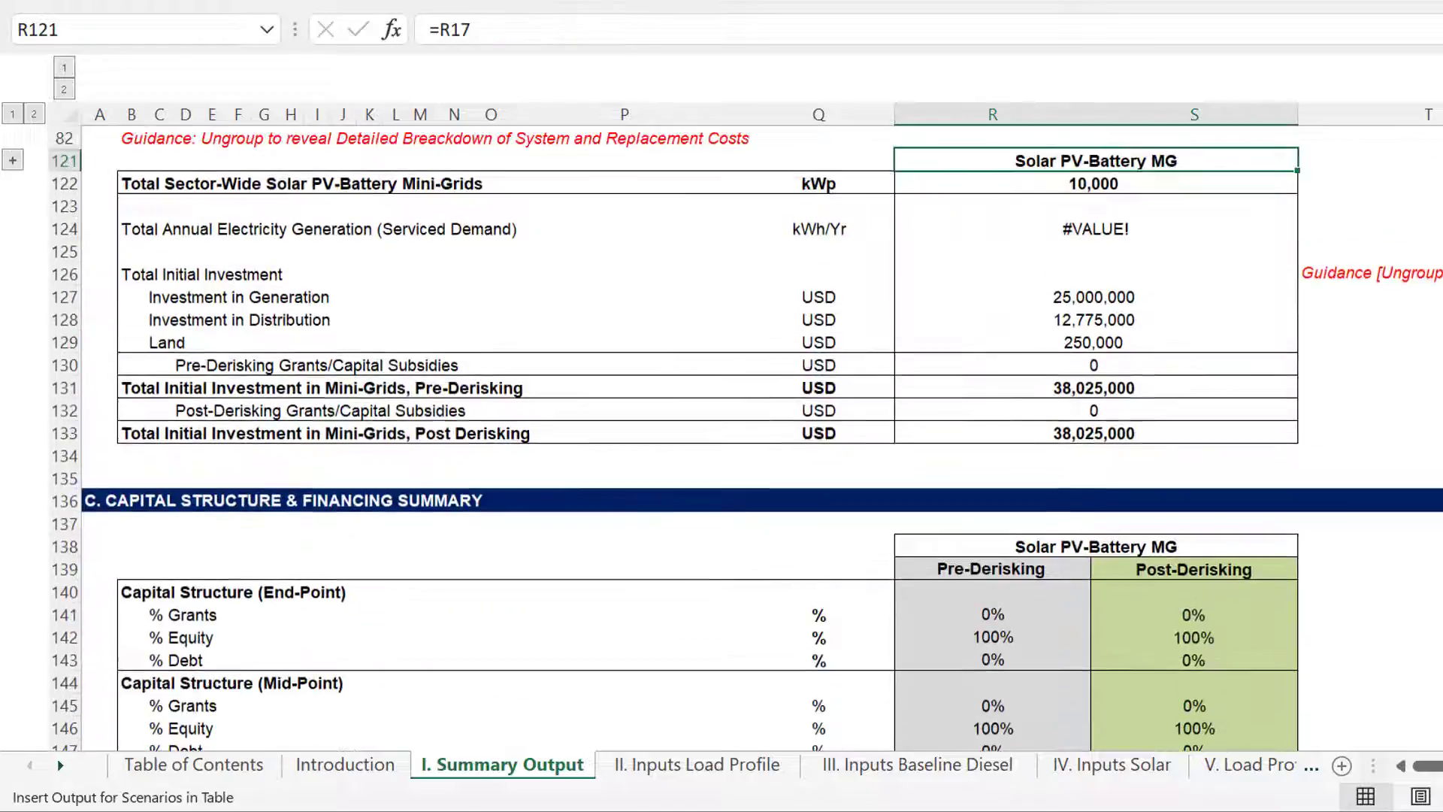
{"action": "key", "text": "Page_Down"}
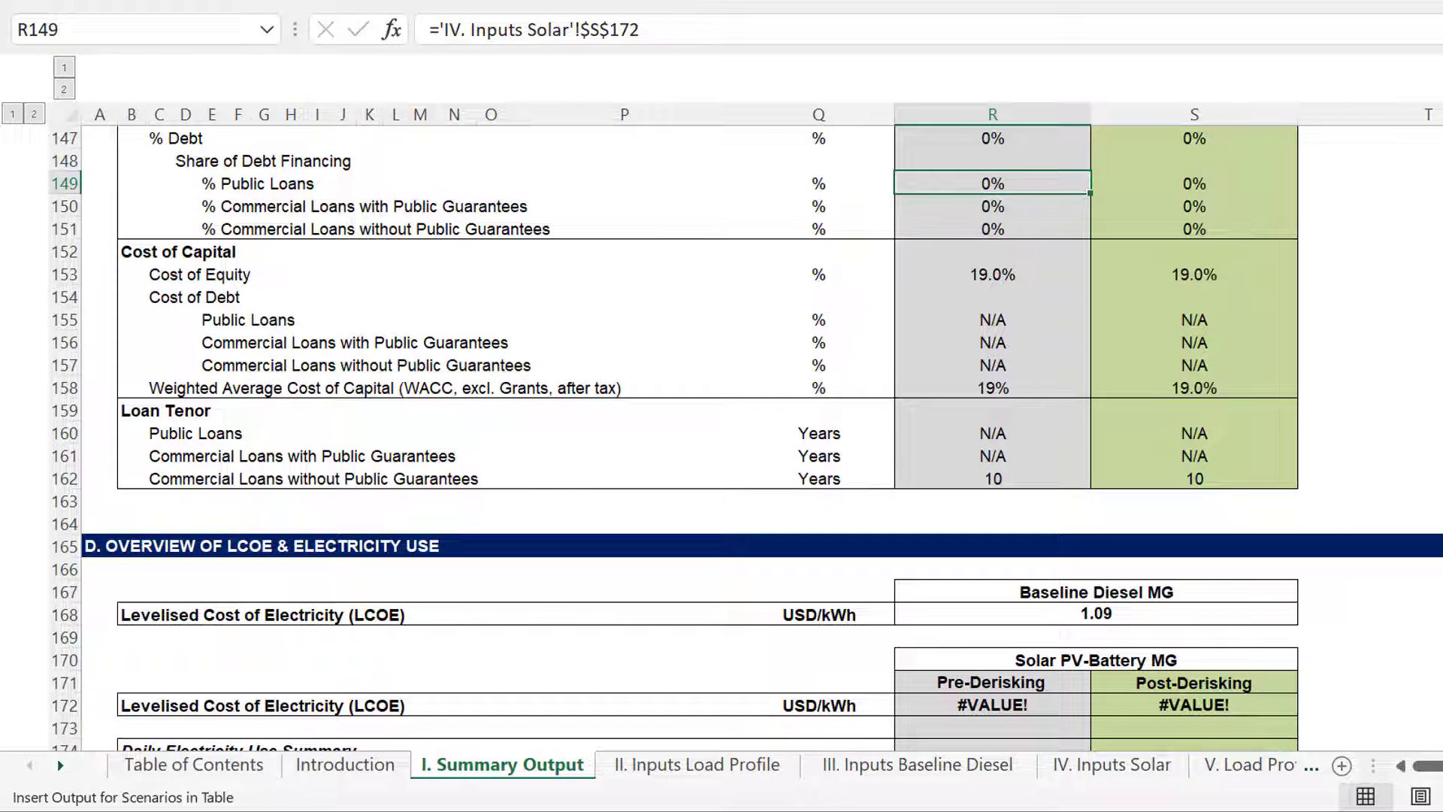
Examine section D, Overview of LCOE & Electricity Use, comparing the baseline diesel and solar PV-battery LCOE rows.
{"action": "key", "text": "Down"}
{"action": "key", "text": "Down"}
{"action": "key", "text": "Down"}
{"action": "key", "text": "Down"}
{"action": "key", "text": "Down"}
{"action": "key", "text": "Down"}
{"action": "key", "text": "Down"}
{"action": "key", "text": "Down"}
{"action": "key", "text": "Down"}
{"action": "key", "text": "Down"}
{"action": "key", "text": "Down"}
{"action": "key", "text": "Down"}
{"action": "key", "text": "Down"}
{"action": "key", "text": "Down"}
{"action": "key", "text": "Down"}
{"action": "key", "text": "Down"}
{"action": "key", "text": "Down"}
{"action": "key", "text": "Down"}
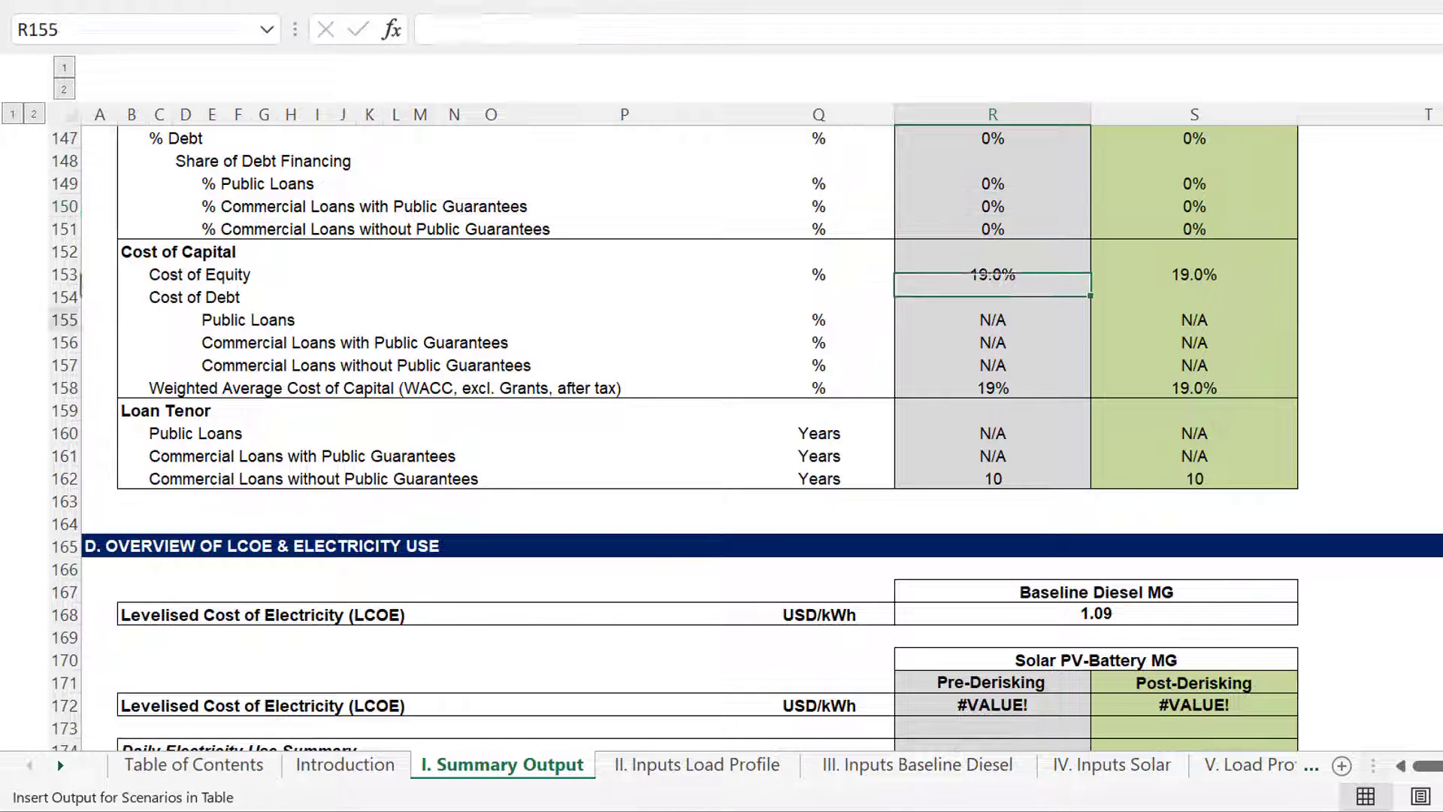
{"action": "key", "text": "Down"}
{"action": "key", "text": "Down"}
{"action": "key", "text": "Down"}
{"action": "key", "text": "Down"}
{"action": "key", "text": "Down"}
{"action": "key", "text": "Down"}
{"action": "key", "text": "Down"}
{"action": "key", "text": "Down"}
{"action": "key", "text": "Down"}
{"action": "key", "text": "Down"}
{"action": "key", "text": "Down"}
{"action": "key", "text": "Down"}
{"action": "key", "text": "Down"}
{"action": "key", "text": "Down"}
{"action": "key", "text": "Down"}
{"action": "key", "text": "Down"}
{"action": "key", "text": "Down"}
{"action": "key", "text": "Down"}
{"action": "key", "text": "Down"}
{"action": "key", "text": "Down"}
{"action": "key", "text": "Up"}
{"action": "key", "text": "Up"}
{"action": "key", "text": "Up"}
{"action": "key", "text": "Up"}
{"action": "key", "text": "Up"}
{"action": "key", "text": "Up"}
{"action": "key", "text": "Up"}
{"action": "key", "text": "Up"}
{"action": "key", "text": "Up"}
{"action": "key", "text": "Up"}
{"action": "key", "text": "Up"}
{"action": "key", "text": "Up"}
{"action": "key", "text": "Up"}
{"action": "key", "text": "Up"}
{"action": "key", "text": "Up"}
{"action": "key", "text": "Up"}
{"action": "key", "text": "Up"}
{"action": "key", "text": "Up"}
{"action": "key", "text": "Up"}
{"action": "key", "text": "Up"}
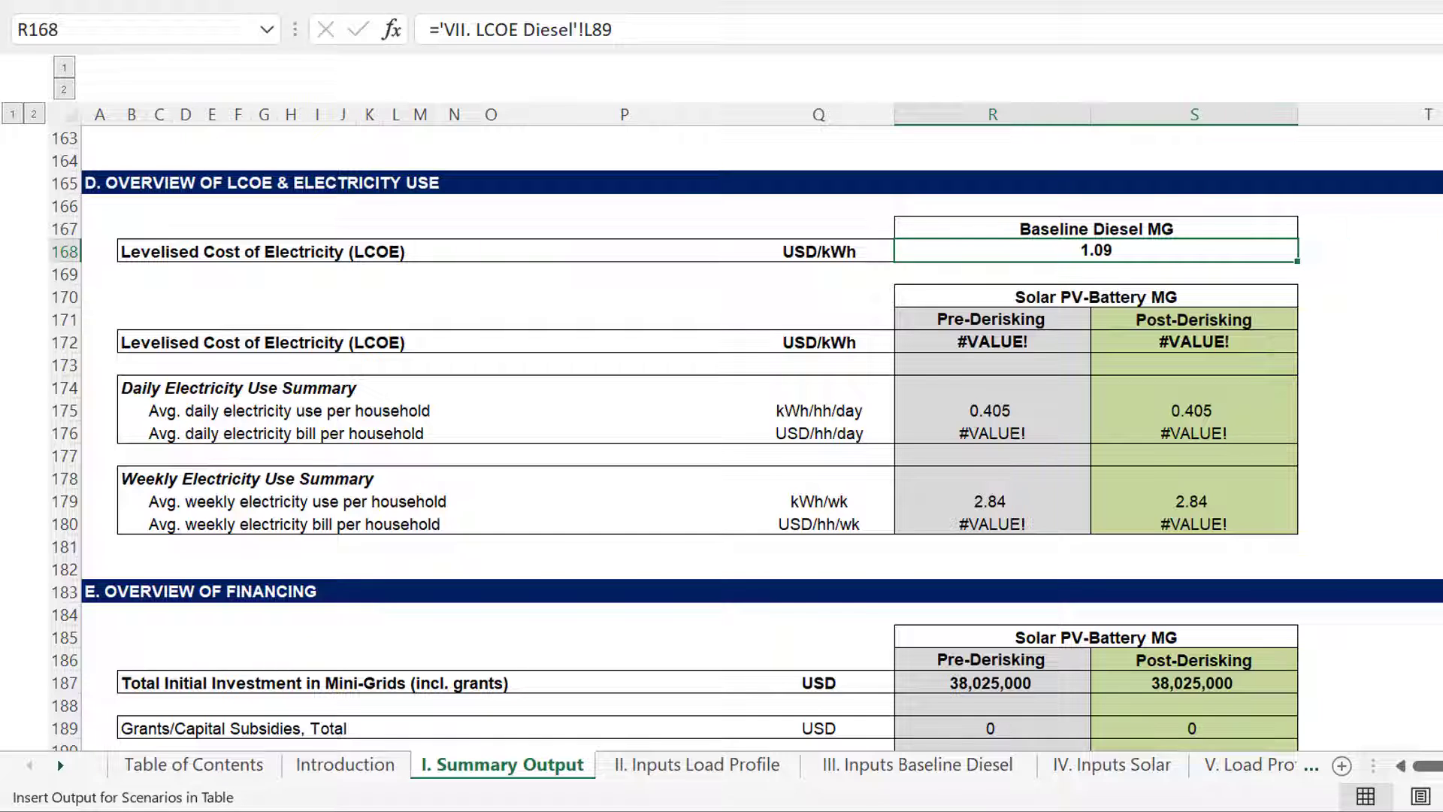
Review the rest of the Summary Output, covering debt and equity financing, public instrument costs and emission reductions.
{"action": "key", "text": "Page_Down"}
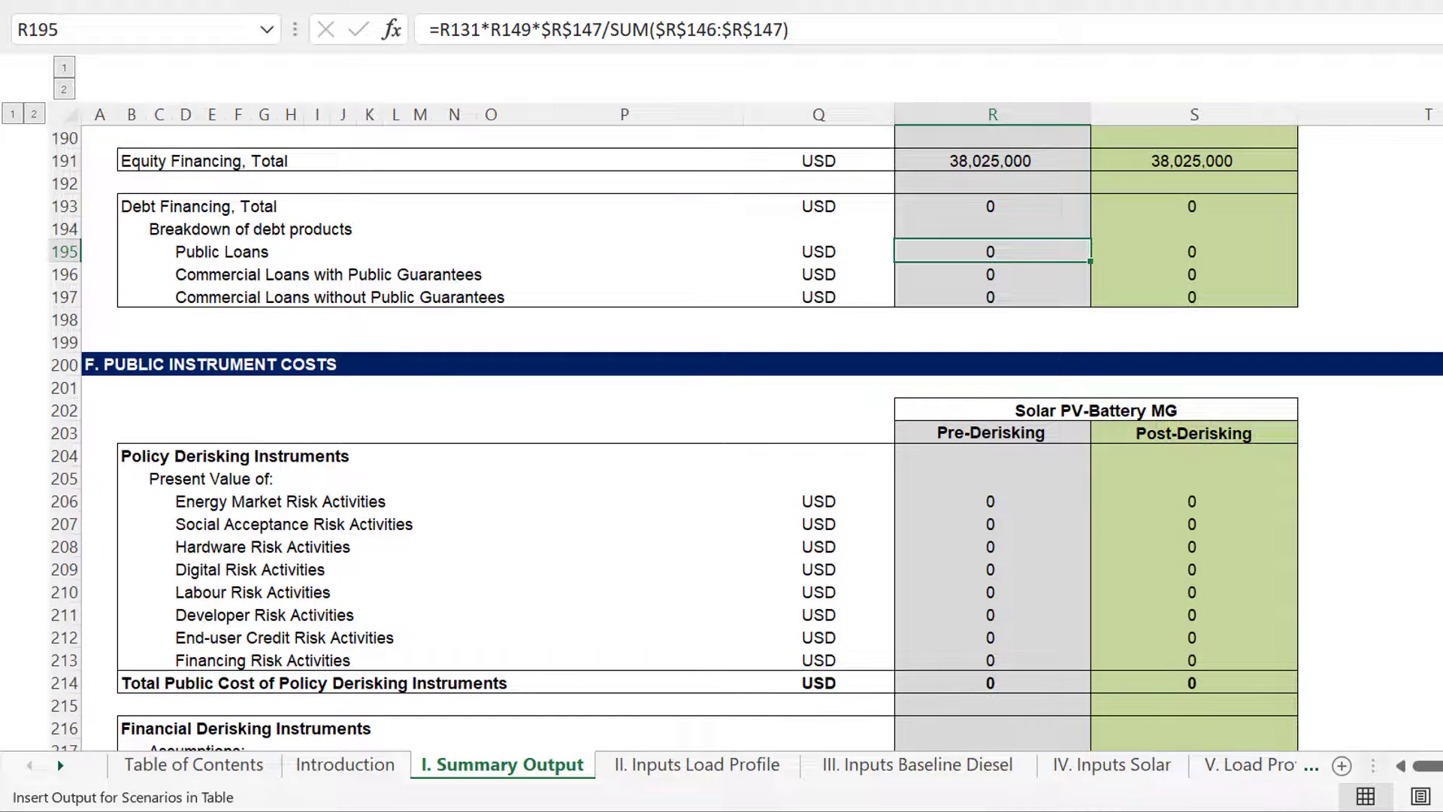
{"action": "key", "text": "Page_Down"}
{"action": "key", "text": "Page_Up"}
{"action": "key", "text": "Page_Down"}
{"action": "key", "text": "Page_Down"}
{"action": "key", "text": "Page_Down"}
{"action": "key", "text": "Page_Down"}
{"action": "key", "text": "Page_Up"}
{"action": "key", "text": "Page_Up"}
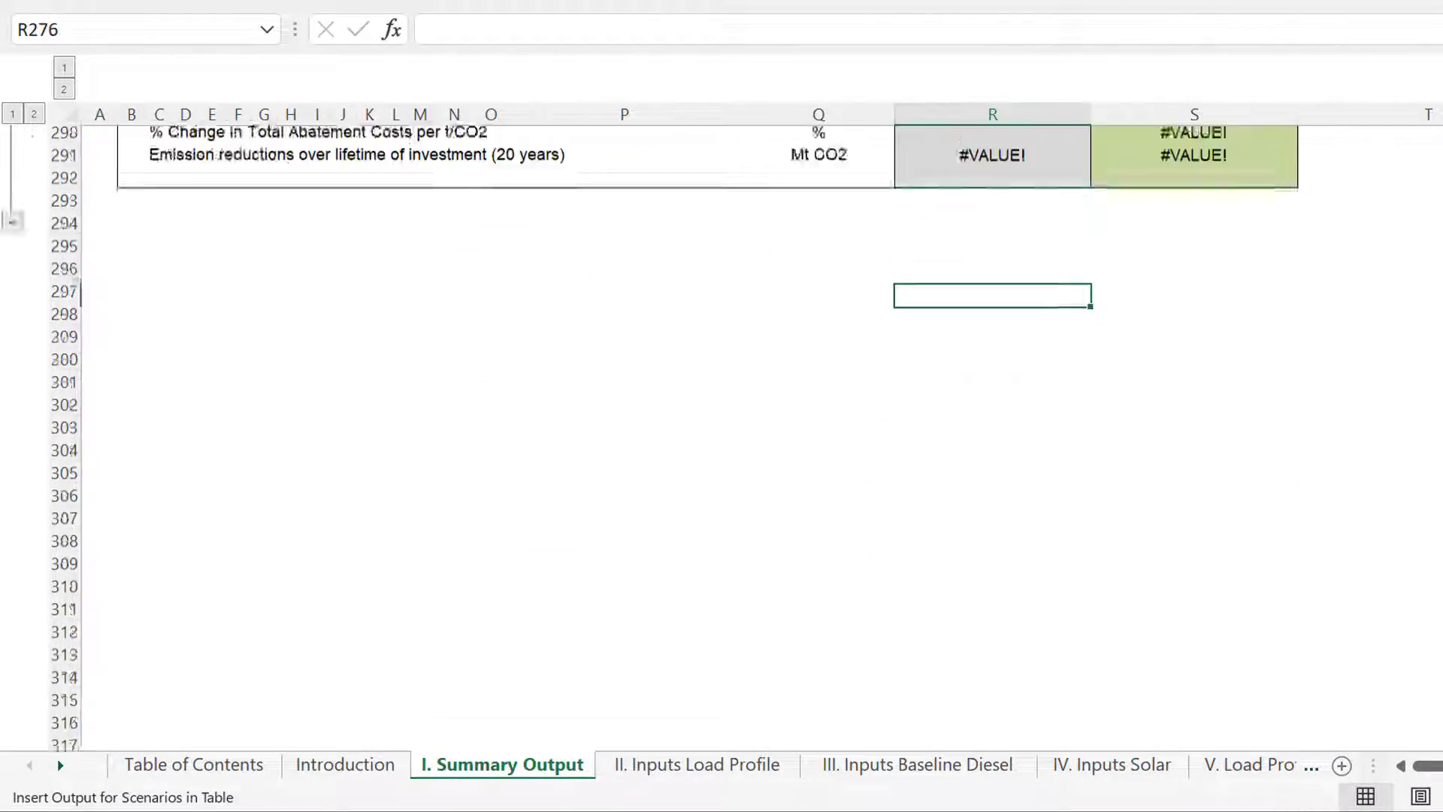
{"action": "key", "text": "Page_Up"}
{"action": "key", "text": "Page_Up"}
{"action": "key", "text": "Page_Up"}
Look over the consumer profile and appliance usage on II. Inputs Load Profile and open the III. Inputs Baseline Diesel sheet.
{"action": "key", "text": "ctrl+Page_Down"}
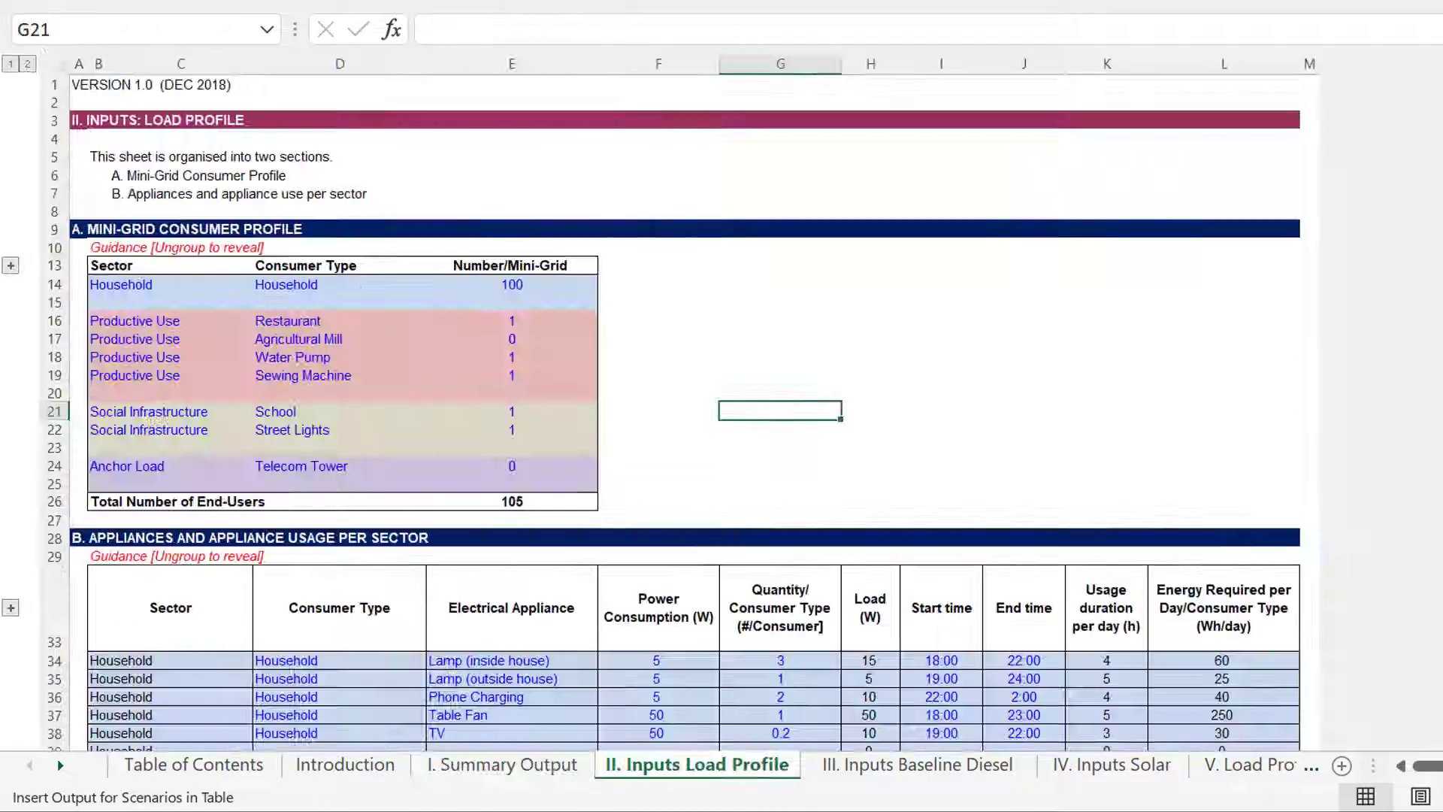
{"action": "key", "text": "Page_Down"}
{"action": "key", "text": "Page_Up"}
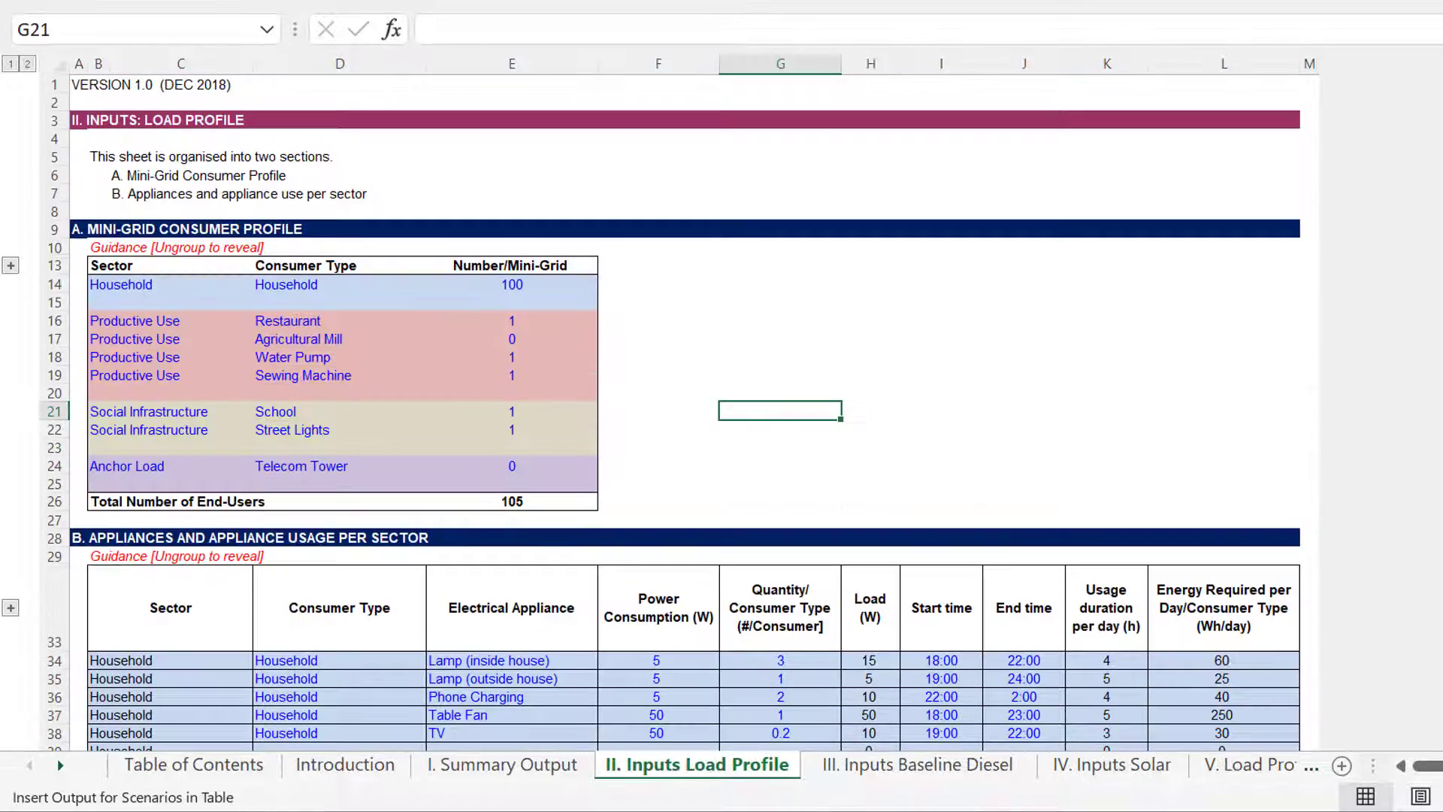
{"action": "key", "text": "ctrl+Page_Down"}
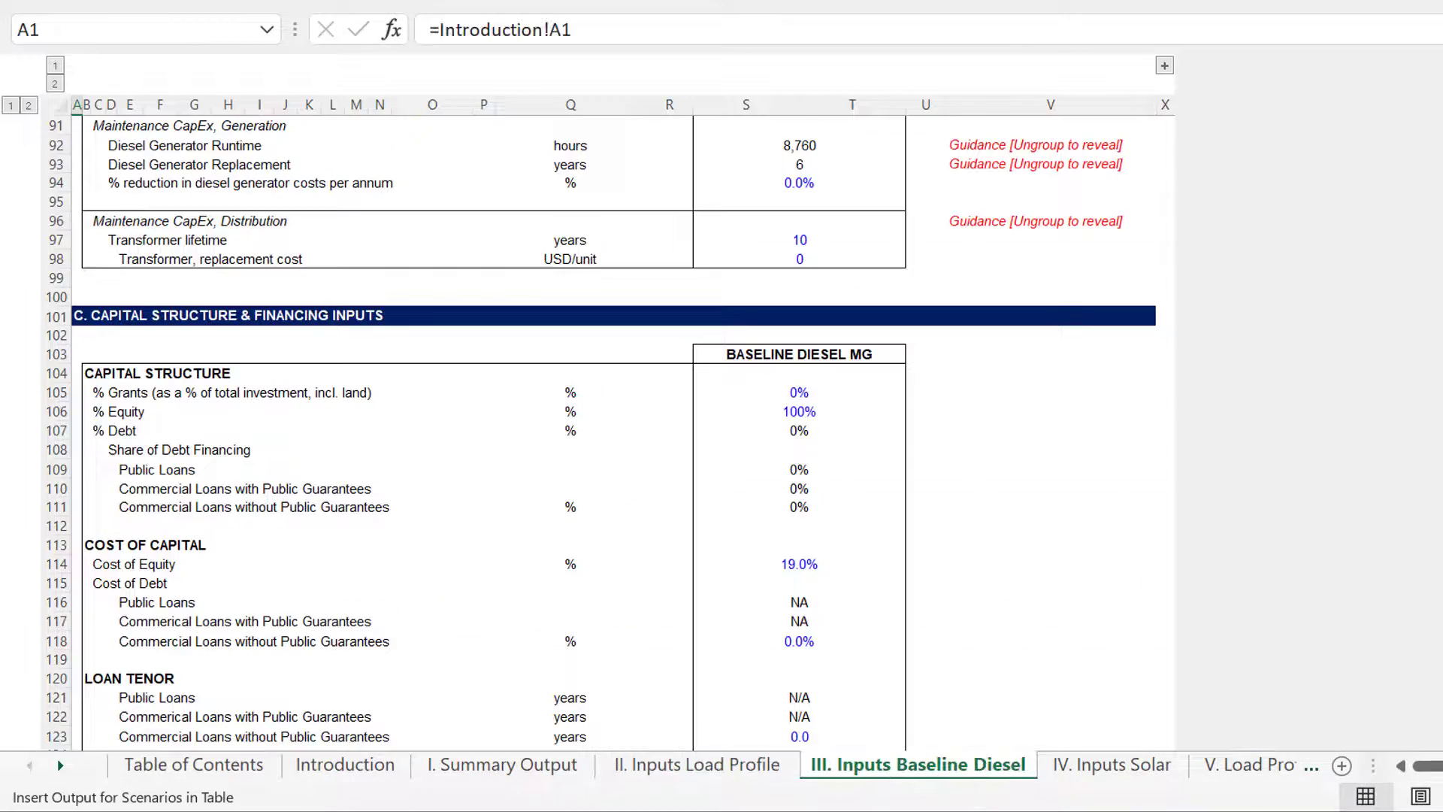
Look over the capital structure and financing inputs and the remaining rows of the III. Inputs Baseline Diesel sheet.
{"action": "key", "text": "Page_Down"}
{"action": "key", "text": "Page_Up"}
{"action": "key", "text": "Page_Down"}
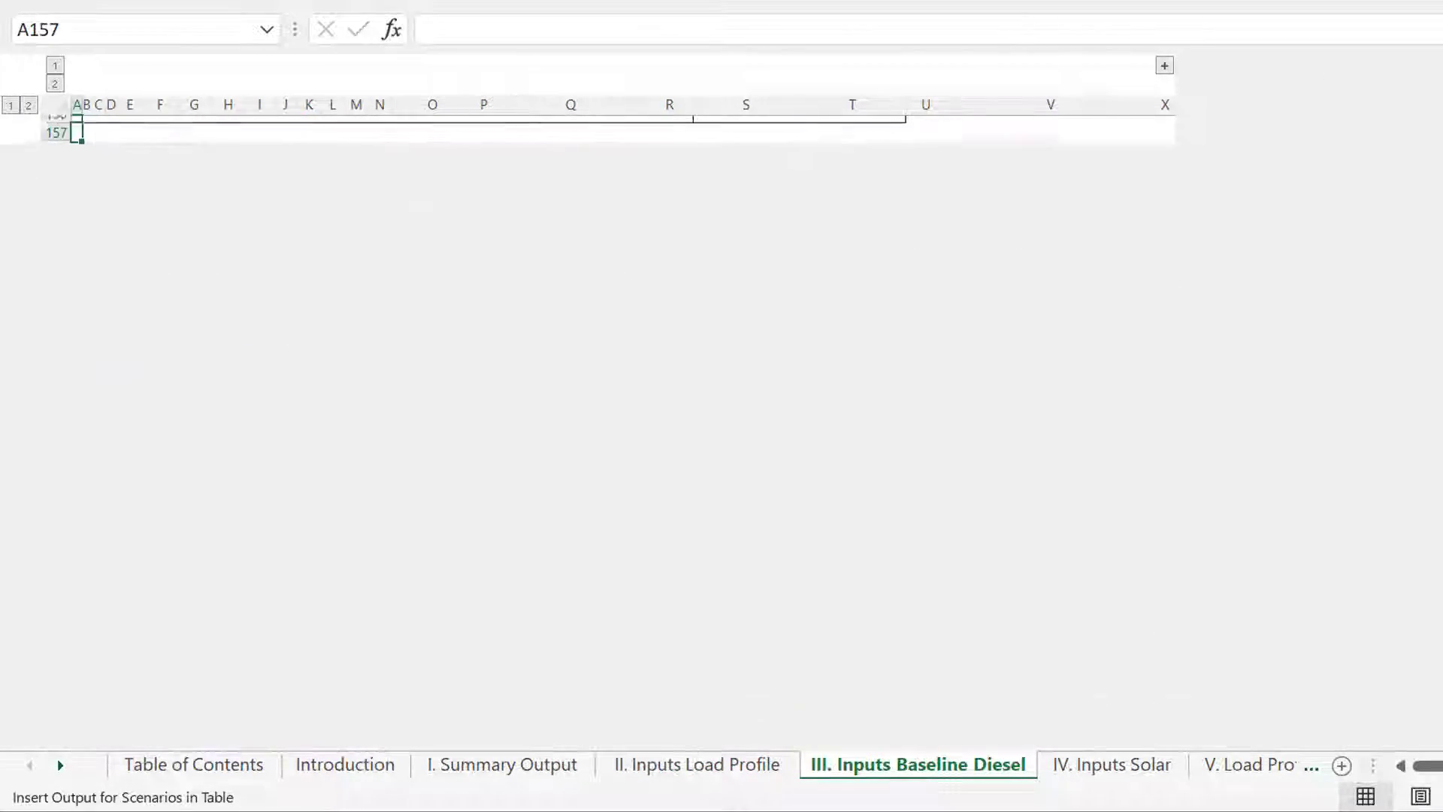
{"action": "key", "text": "Page_Up"}
{"action": "key", "text": "Page_Up"}
{"action": "key", "text": "Page_Up"}
Review the hourly appliance use and the village's total electricity demand on the V. Load Profile sheet.
{"action": "key", "text": "ctrl+Page_Down"}
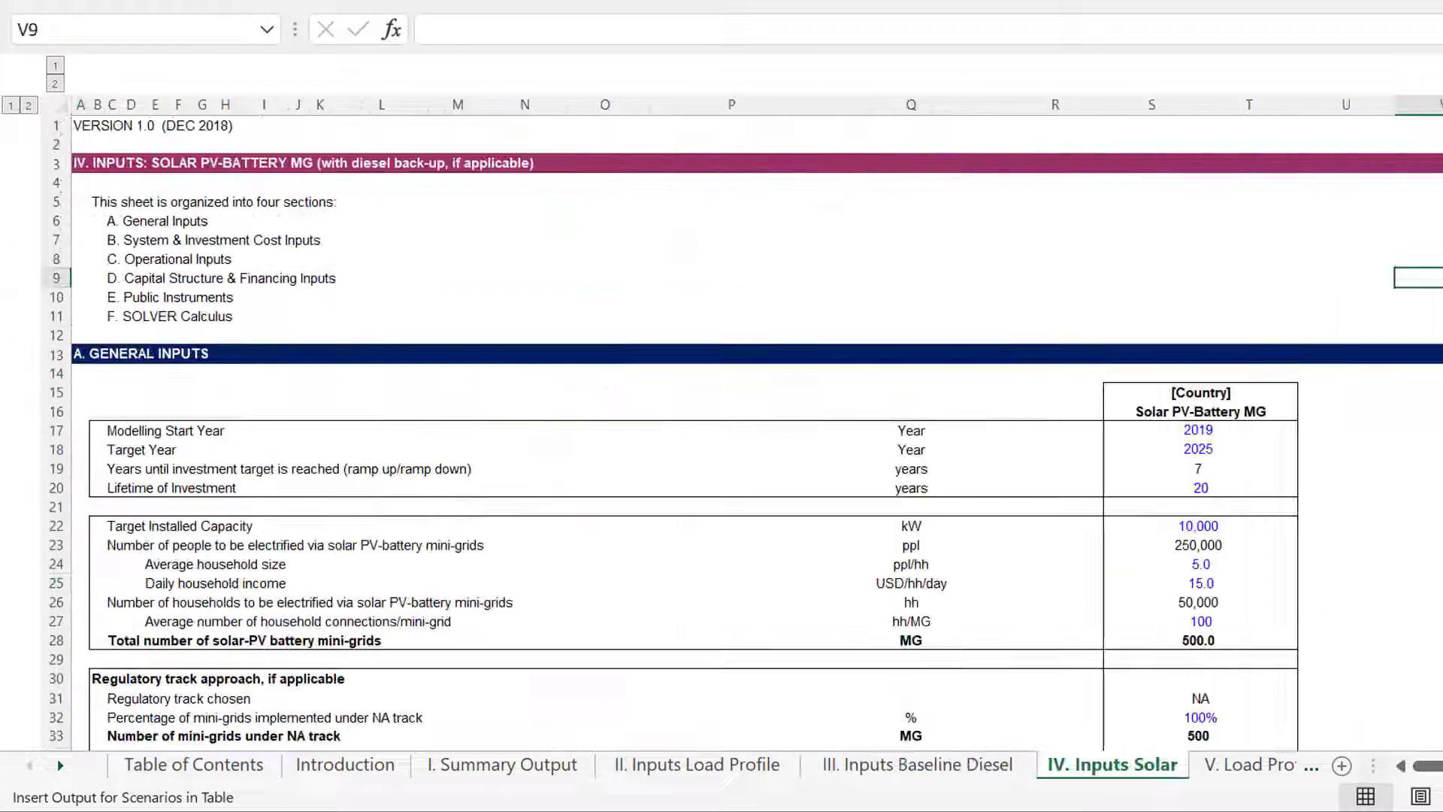
{"action": "key", "text": "ctrl+Page_Down"}
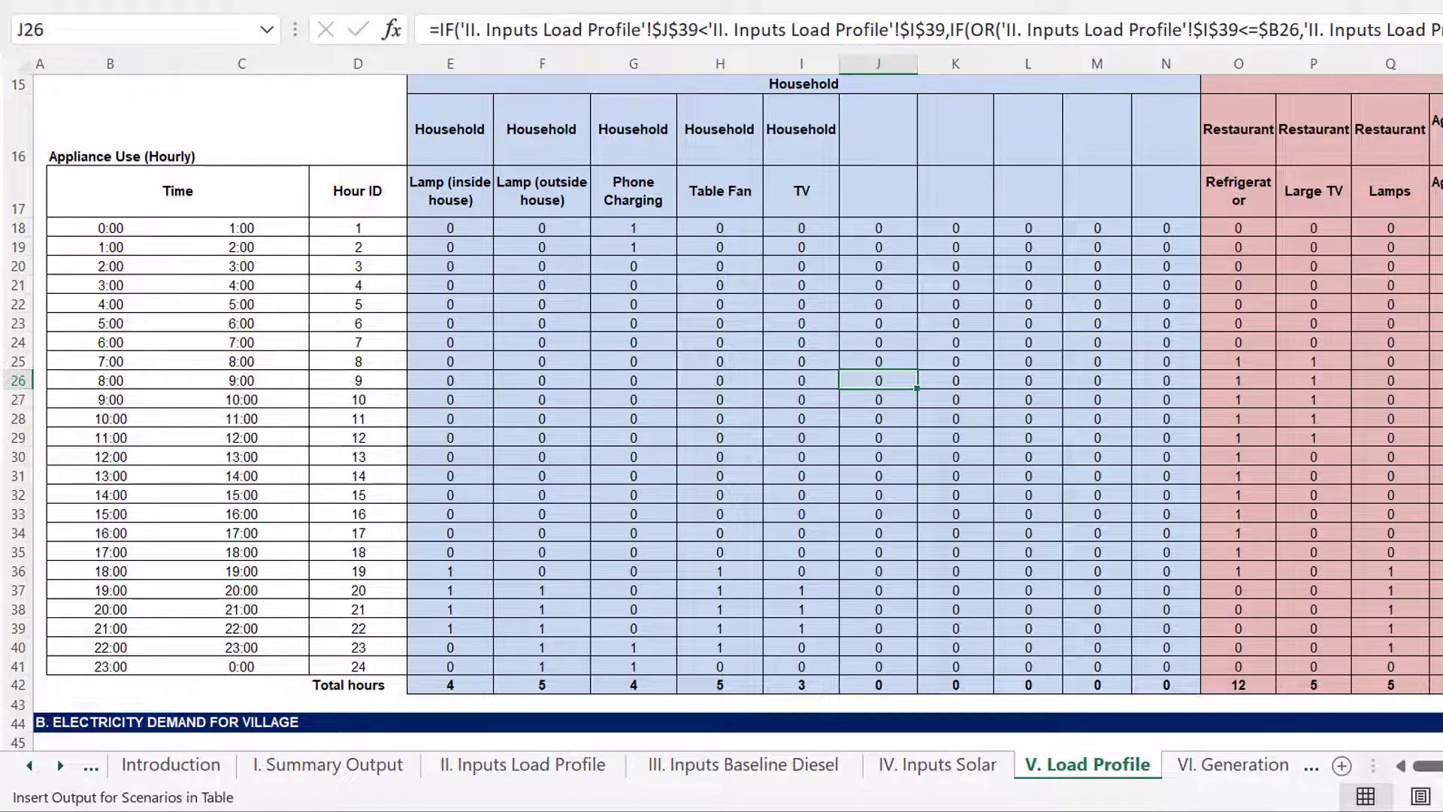
{"action": "key", "text": "Page_Down"}
{"action": "key", "text": "Page_Down"}
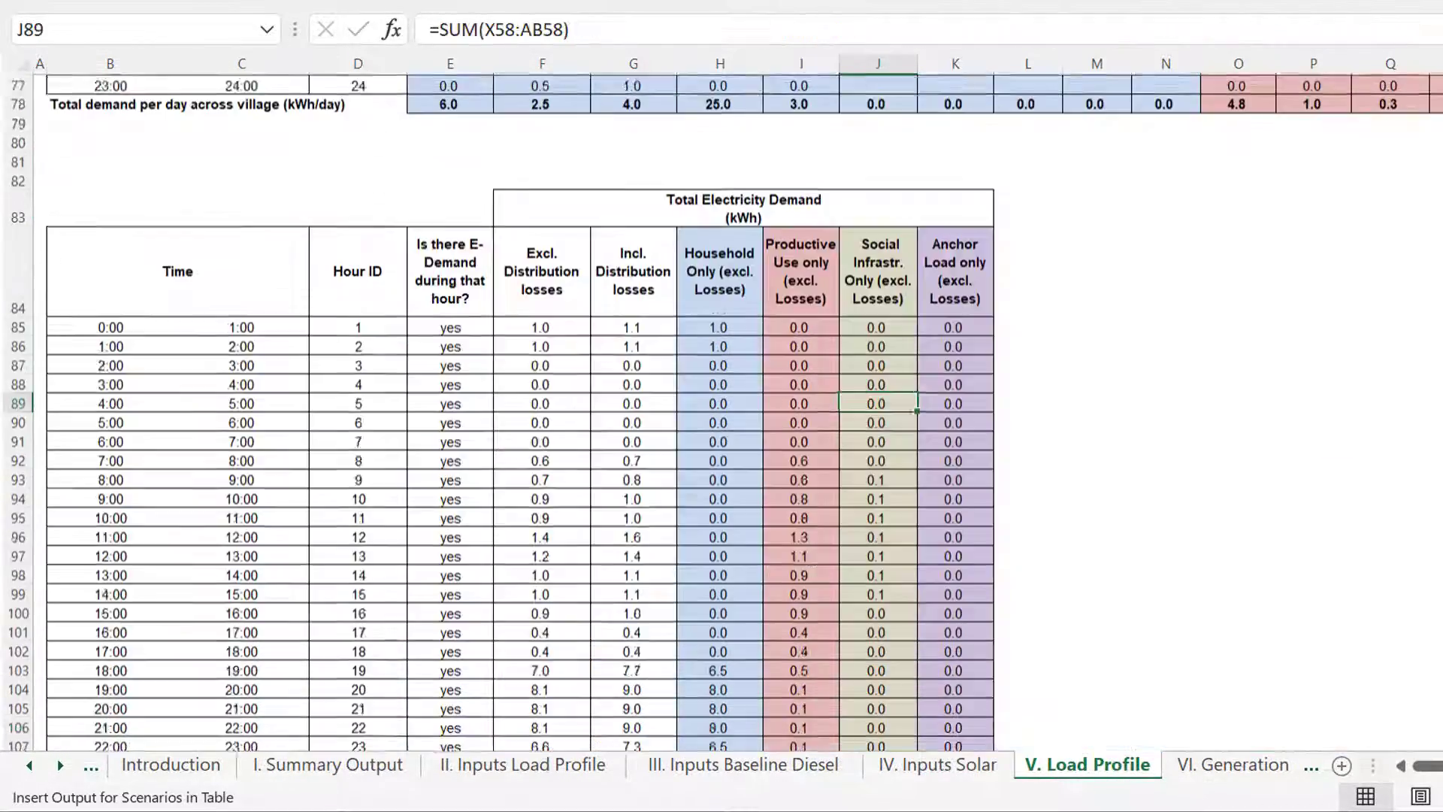
Examine the VI. Generation sheet's three-day demand and generation chart and its hourly solar PV, battery and diesel generation table.
{"action": "key", "text": "ctrl+Page_Down"}
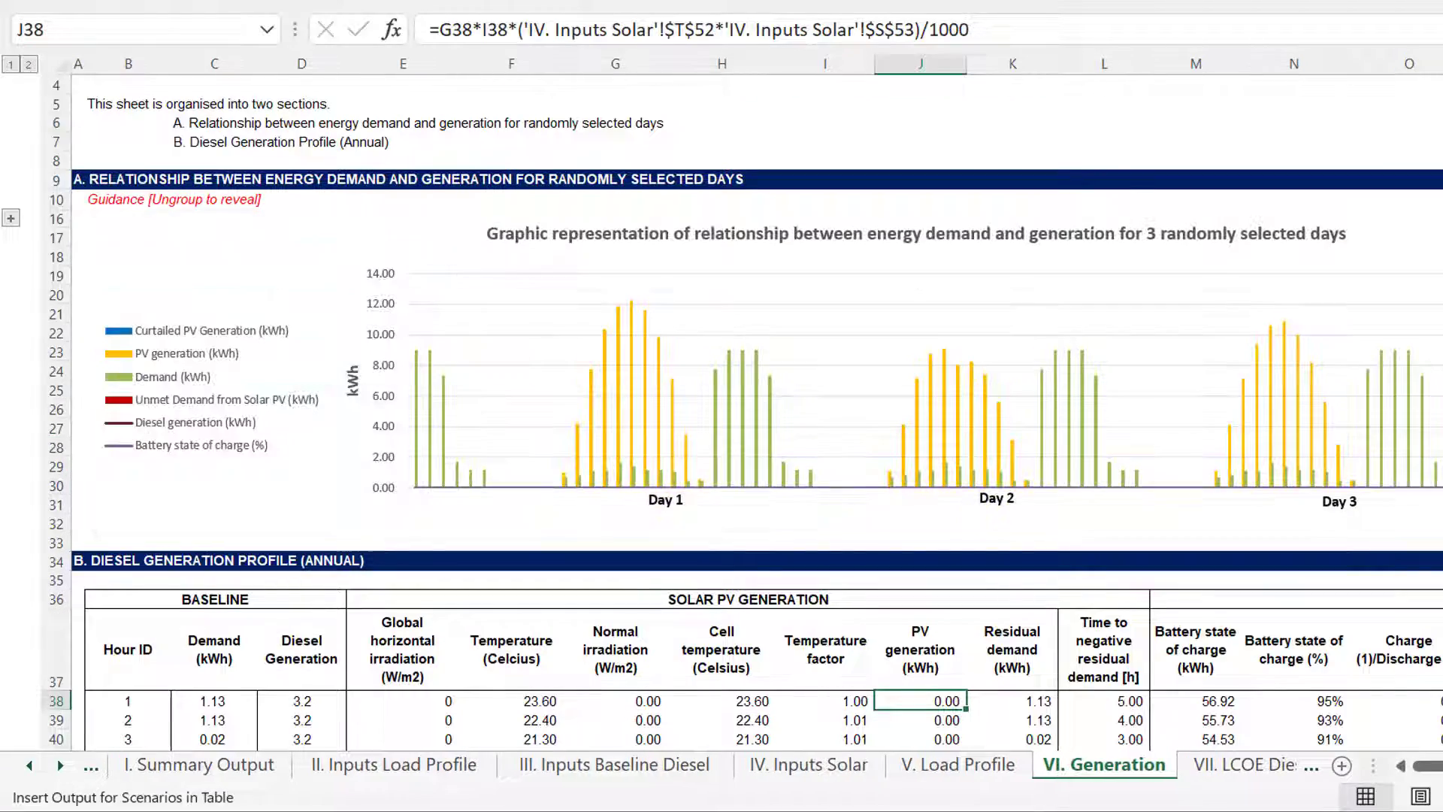
{"action": "key", "text": "Page_Down"}
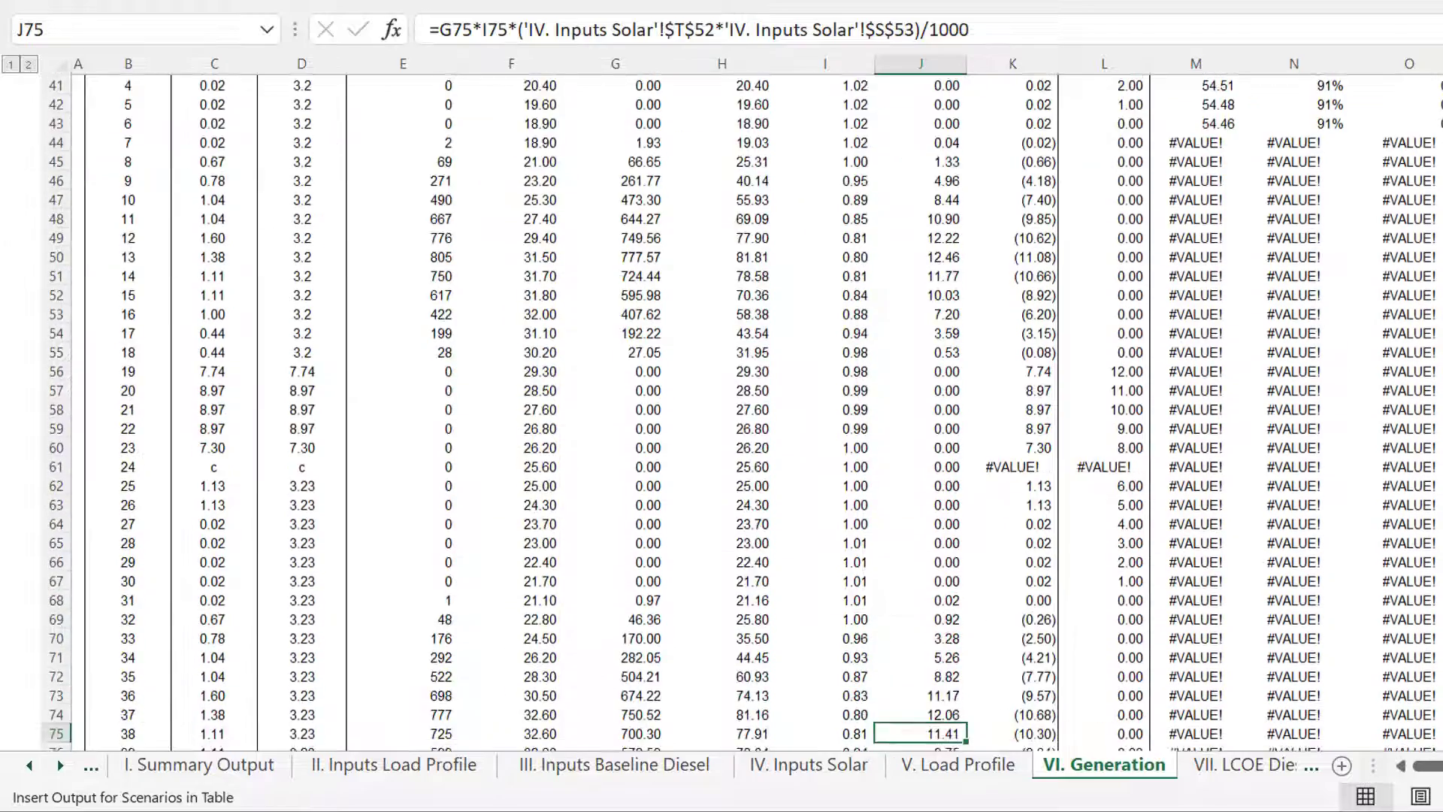
{"action": "key", "text": "Page_Up"}
{"action": "key", "text": "Page_Down"}
{"action": "key", "text": "Page_Down"}
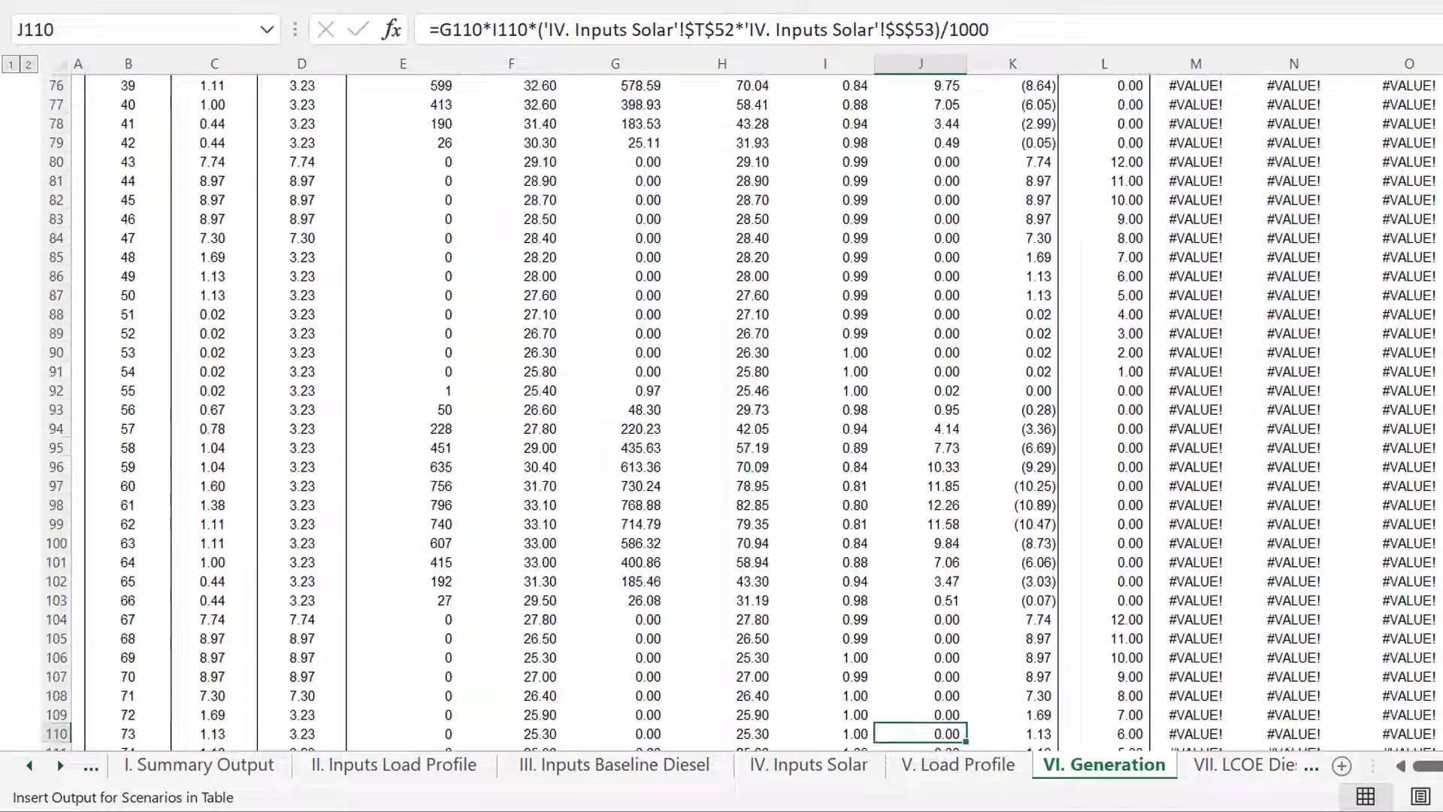
{"action": "key", "text": "ctrl+Page_Down"}
{"action": "key", "text": "ctrl+Page_Up"}
{"action": "key", "text": "Page_Up"}
{"action": "key", "text": "Page_Up"}
{"action": "key", "text": "Page_Up"}
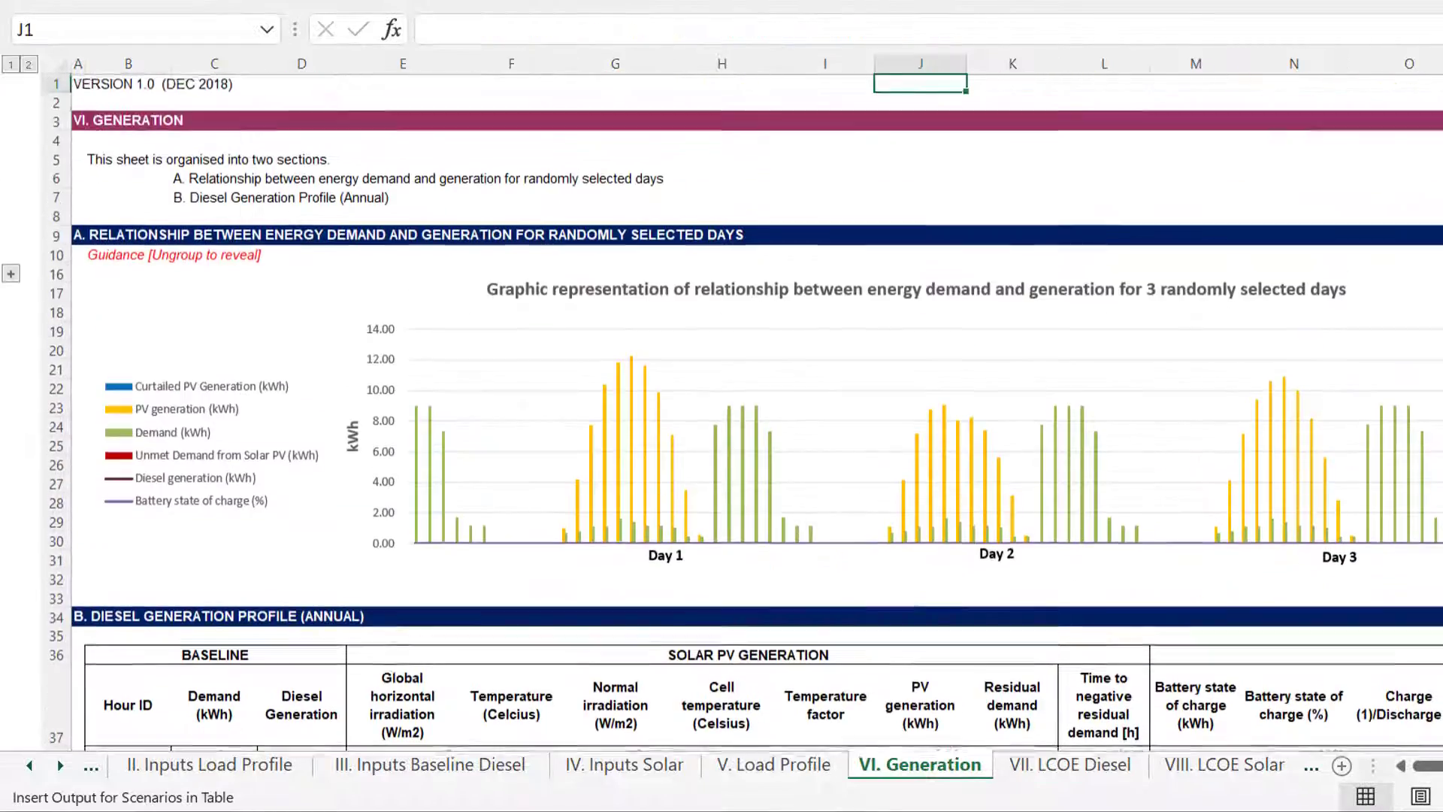
Look through the calculation and output sheets from VII. LCOE Diesel to XIII. Supporting Data, including LCOE Solar and Sensitivity outputs.
{"action": "key", "text": "ctrl+Page_Down"}
{"action": "key", "text": "ctrl+Page_Down"}
{"action": "key", "text": "ctrl+Page_Down"}
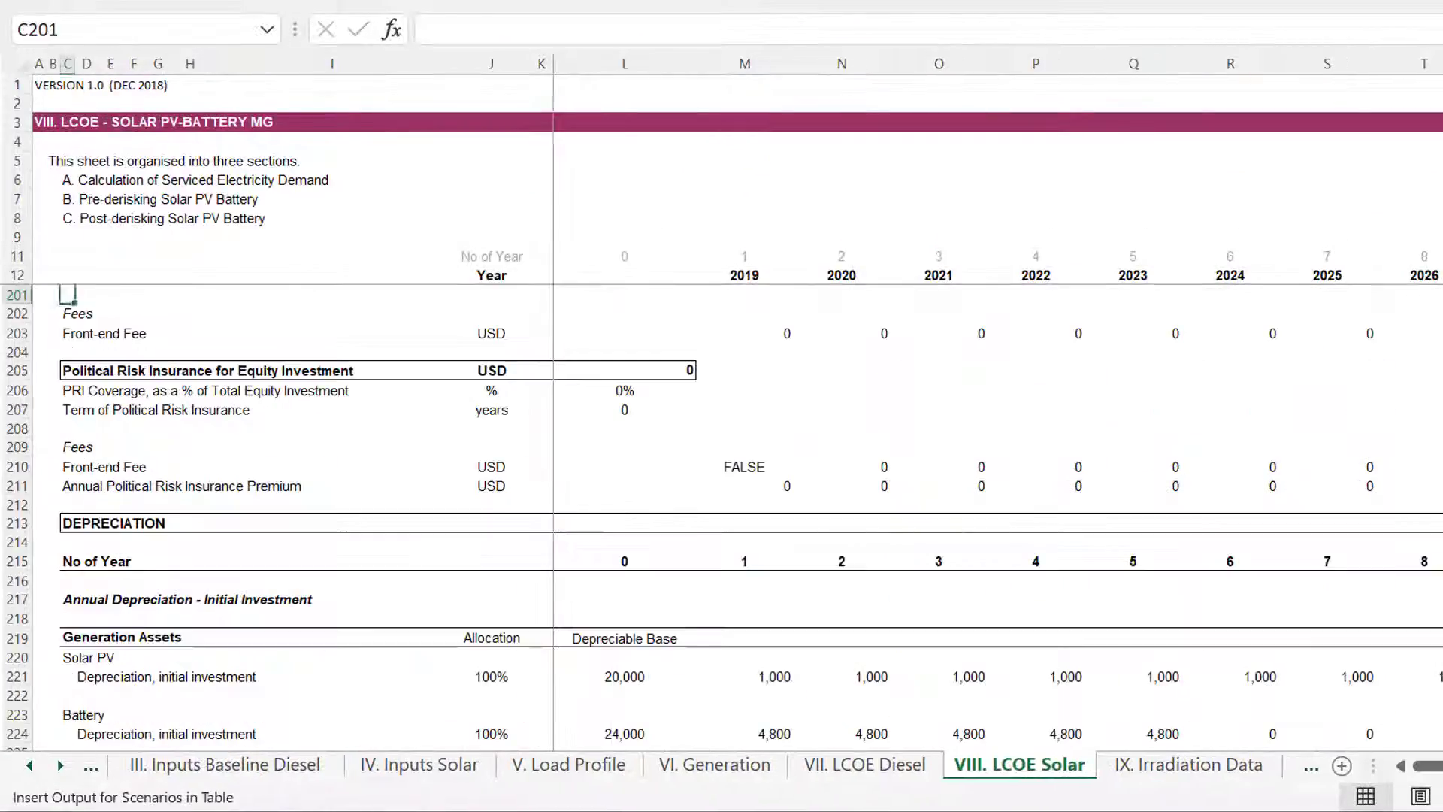
{"action": "key", "text": "ctrl+Page_Down"}
{"action": "key", "text": "ctrl+Page_Down"}
{"action": "key", "text": "ctrl+Page_Down"}
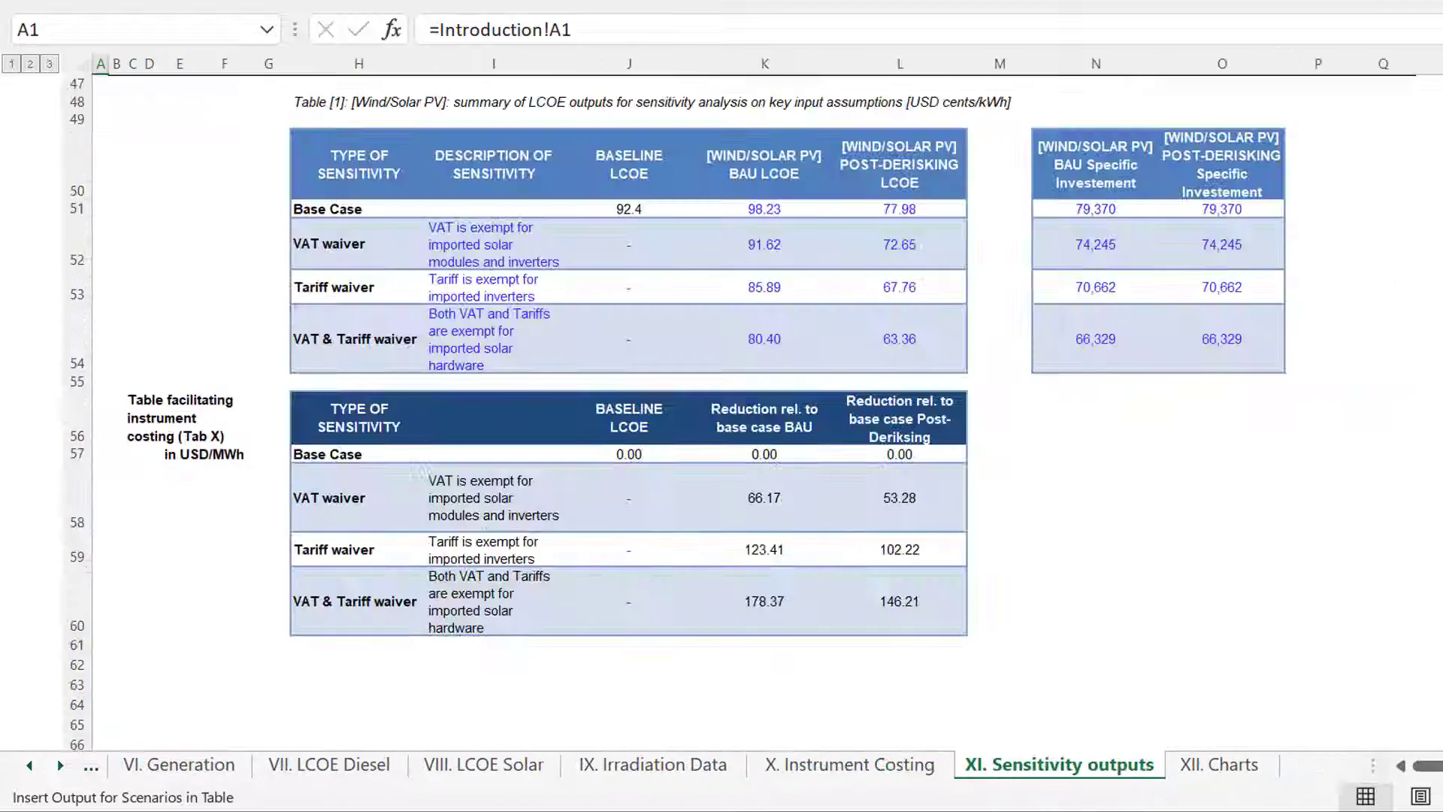
{"action": "key", "text": "ctrl+Page_Down"}
{"action": "key", "text": "ctrl+Page_Down"}
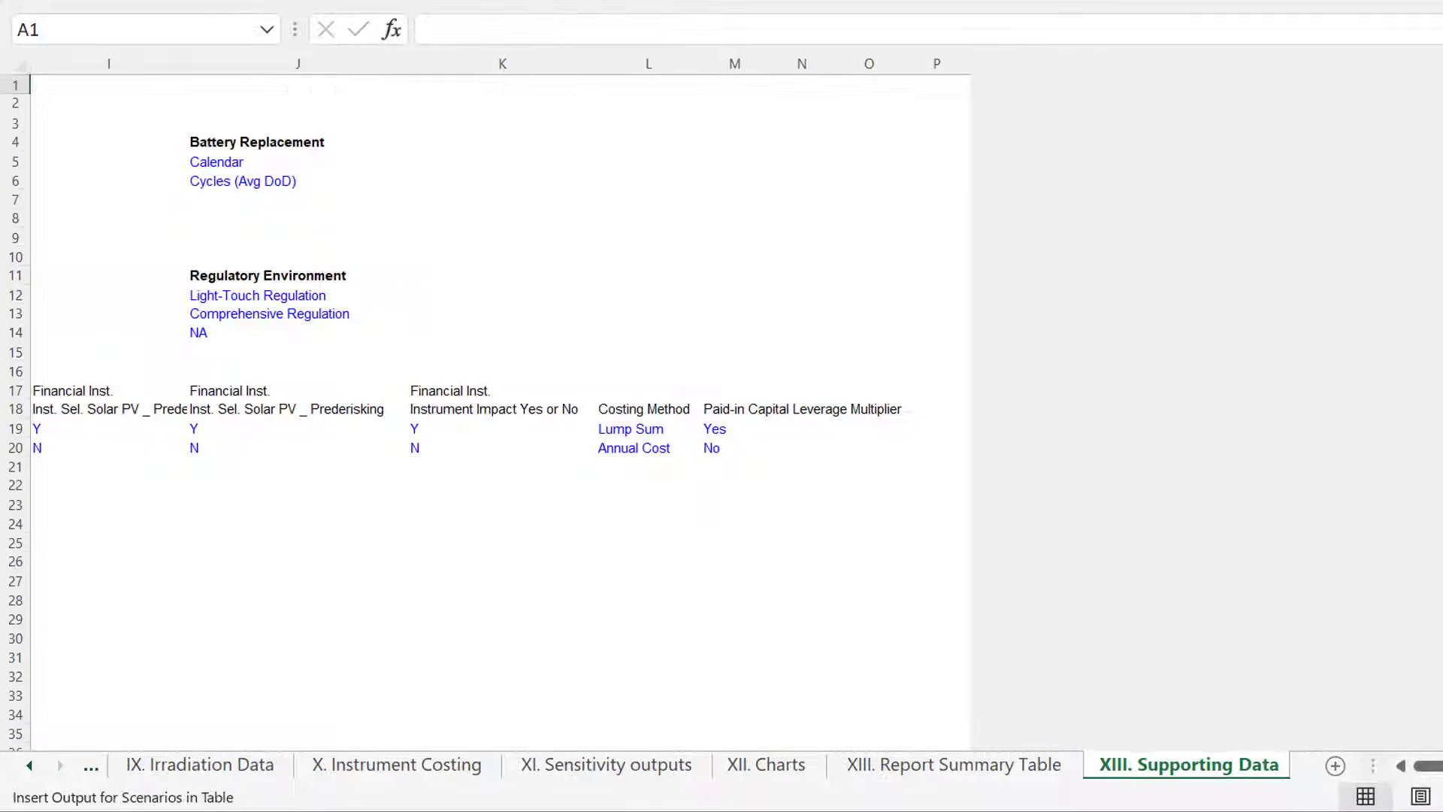
Go back through the sheets, past X. Instrument Costing and IV. Inputs Solar, to the financing summary on I. Summary Output.
{"action": "key", "text": "ctrl+Page_Up"}
{"action": "key", "text": "ctrl+Page_Up"}
{"action": "key", "text": "ctrl+Page_Up"}
{"action": "key", "text": "ctrl+Page_Up"}
{"action": "key", "text": "ctrl+Page_Up"}
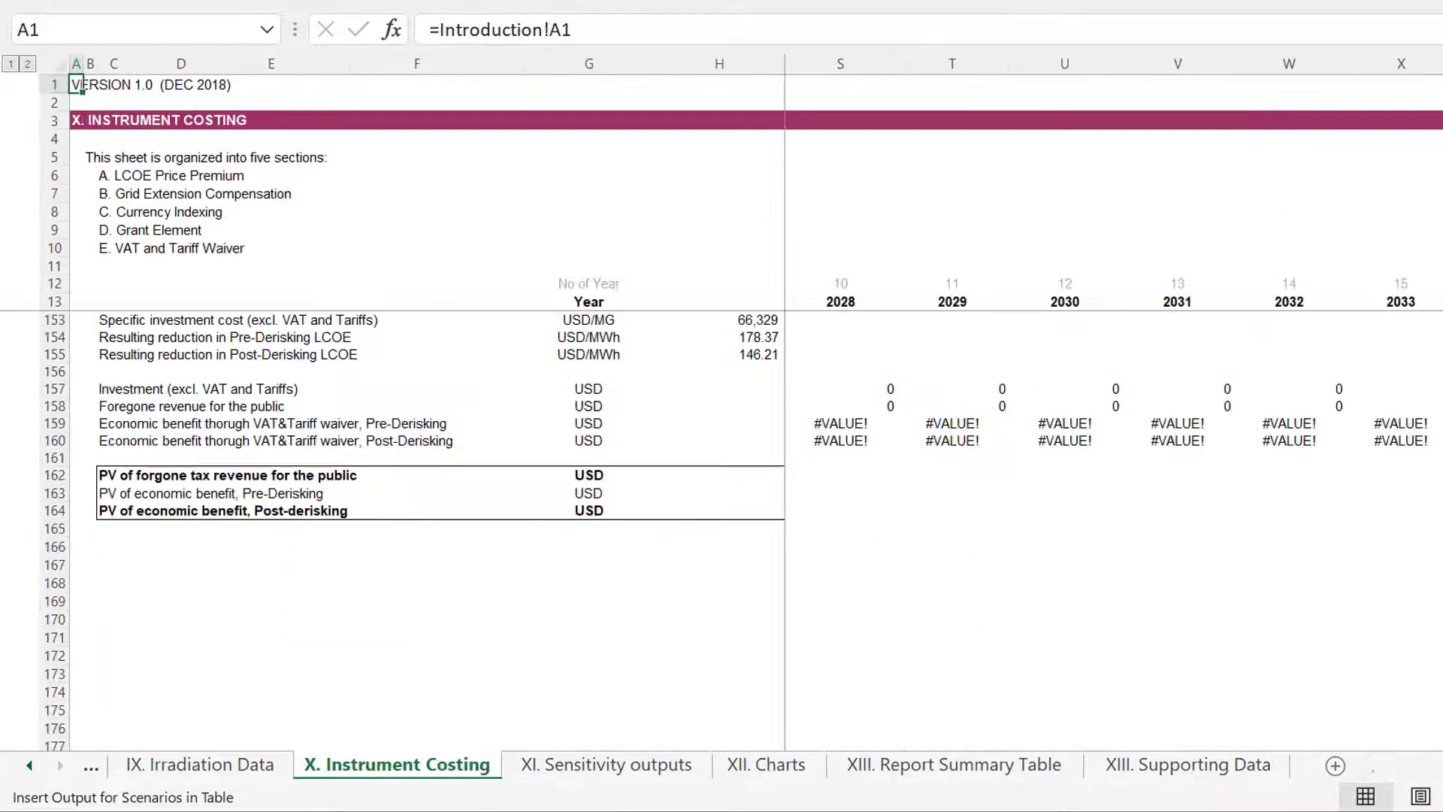
{"action": "key", "text": "ctrl+Page_Up"}
{"action": "key", "text": "ctrl+Page_Up"}
{"action": "key", "text": "ctrl+Page_Up"}
{"action": "key", "text": "ctrl+Page_Up"}
{"action": "key", "text": "ctrl+Page_Up"}
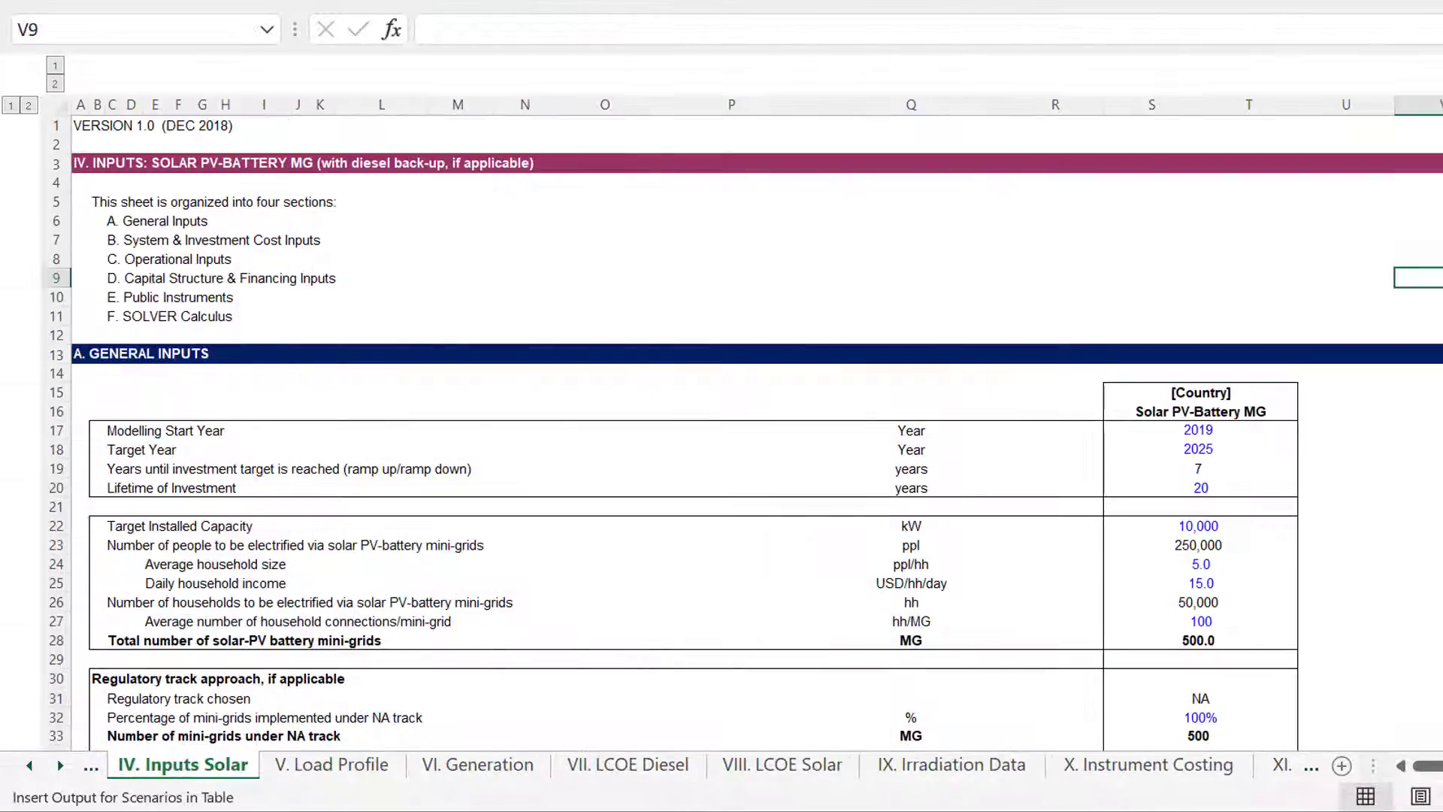
{"action": "key", "text": "ctrl+Page_Up"}
{"action": "key", "text": "ctrl+Page_Up"}
{"action": "key", "text": "ctrl+Page_Up"}
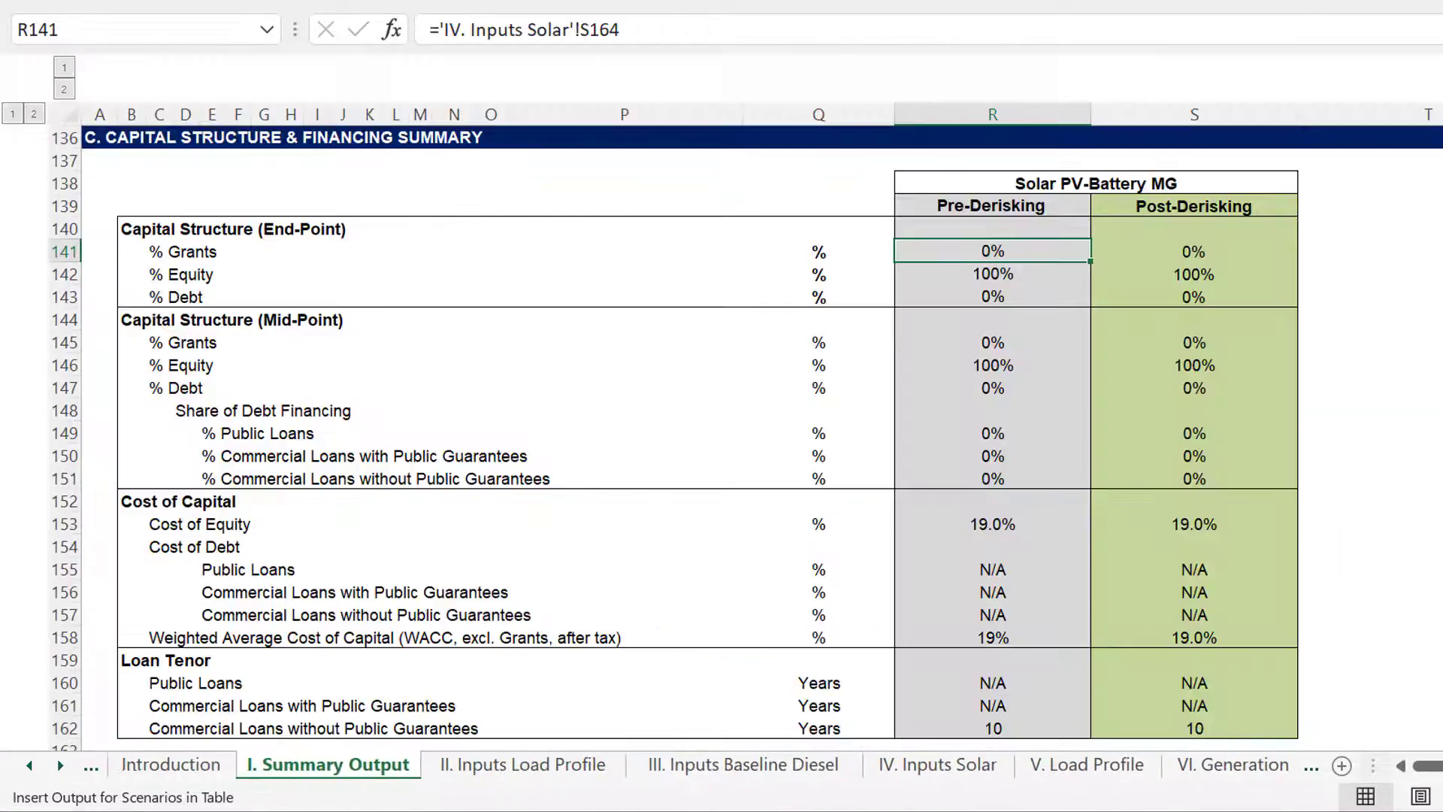
View the tool's Table of Contents and return to the III. Inputs Baseline Diesel sheet.
{"action": "key", "text": "ctrl+Page_Up"}
{"action": "key", "text": "ctrl+Page_Down"}
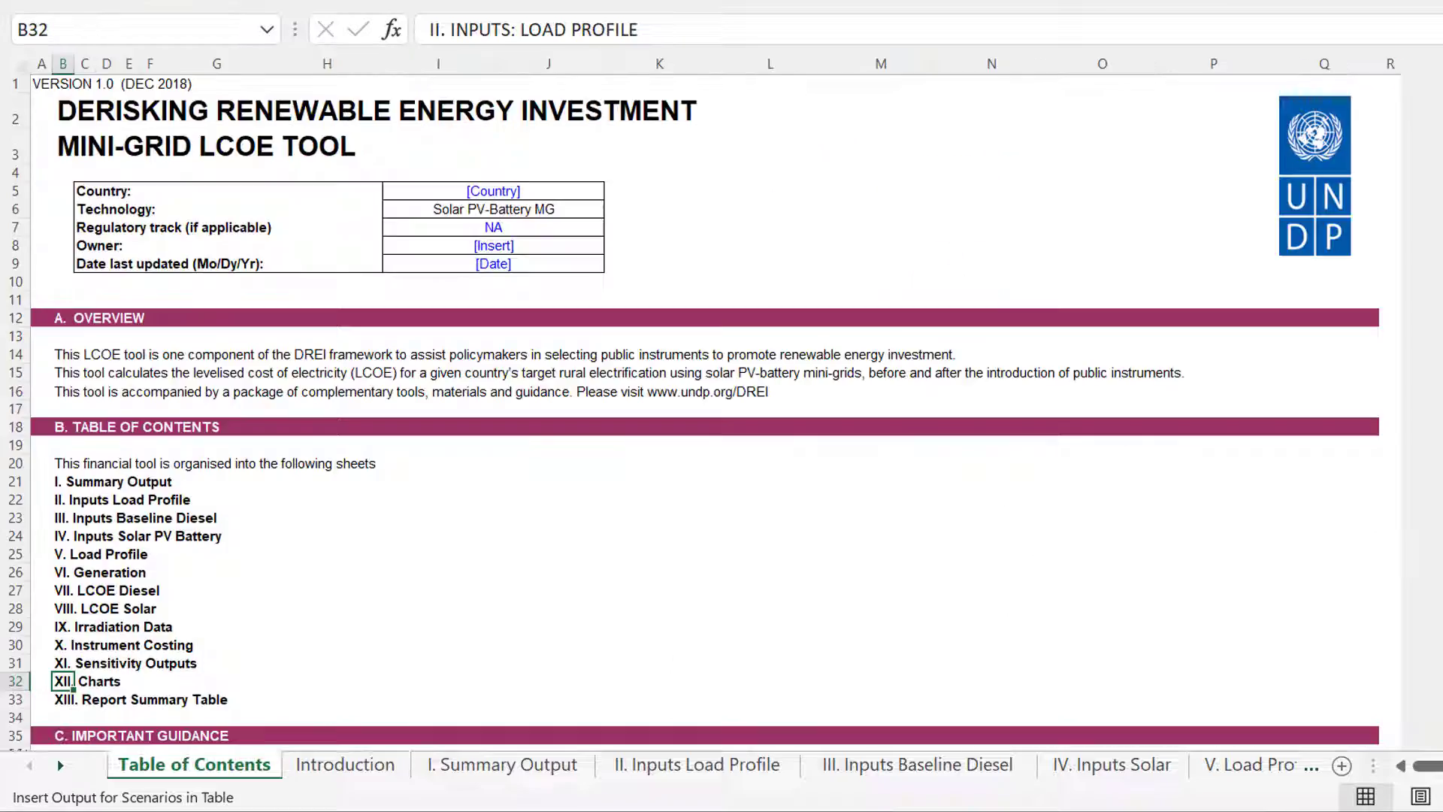
{"action": "key", "text": "ctrl+Page_Down"}
{"action": "key", "text": "ctrl+Page_Down"}
{"action": "key", "text": "ctrl+Page_Down"}
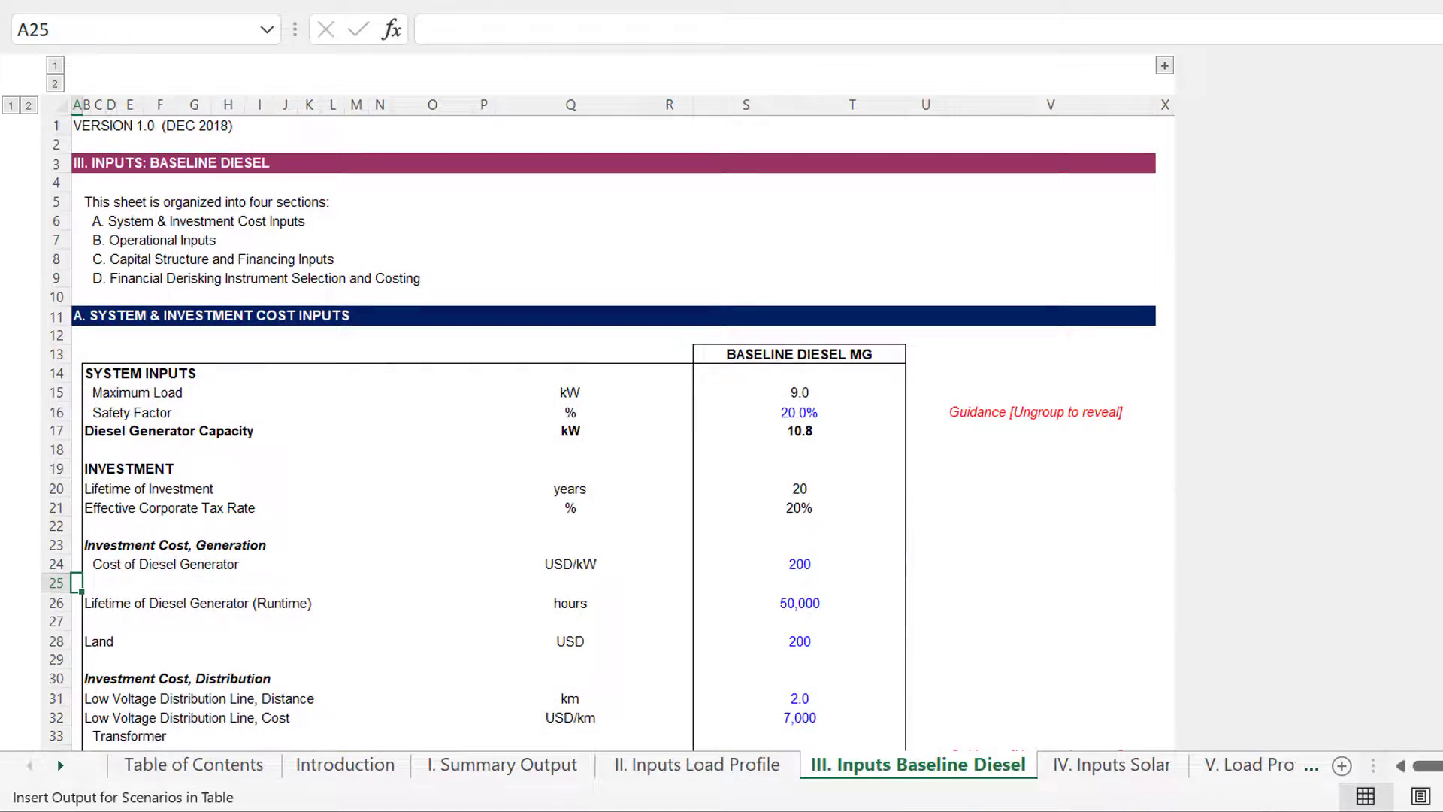
{"action": "right_click", "coordinate": [1010, 773]}
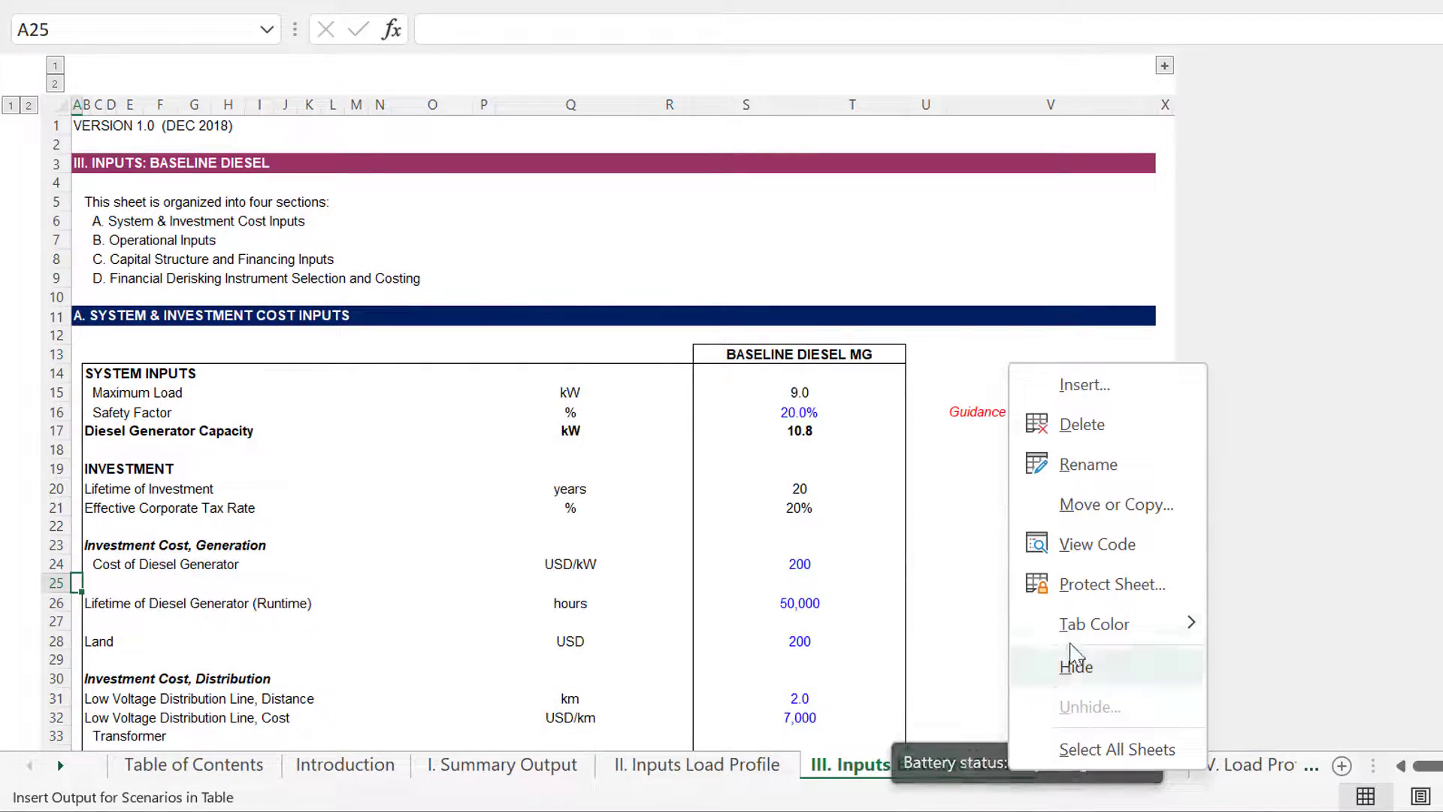
{"action": "left_click", "coordinate": [768, 650]}
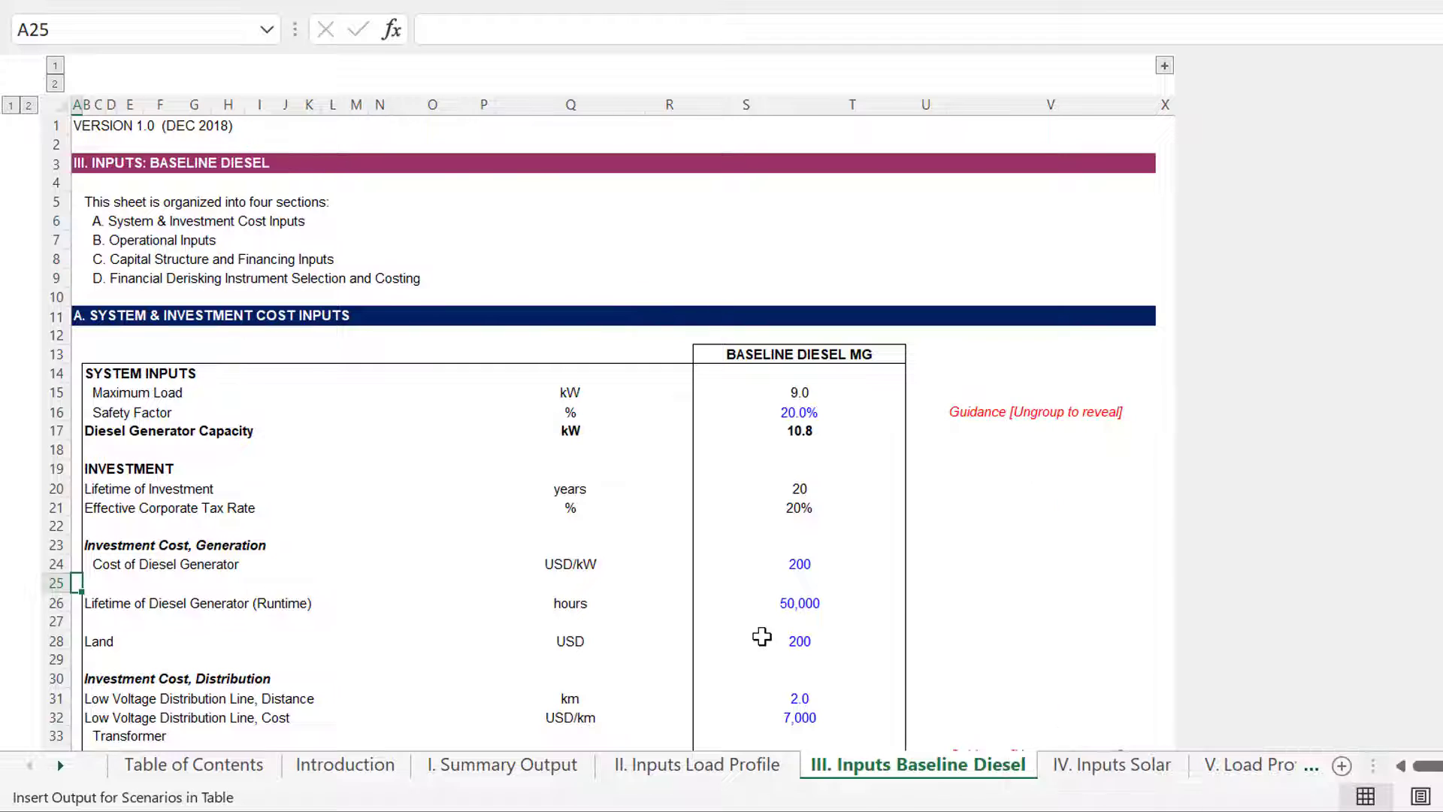
Examine the general, investment cost, operations and maintenance CapEx inputs on the IV. Inputs Solar sheet.
{"action": "key", "text": "ctrl+Page_Down"}
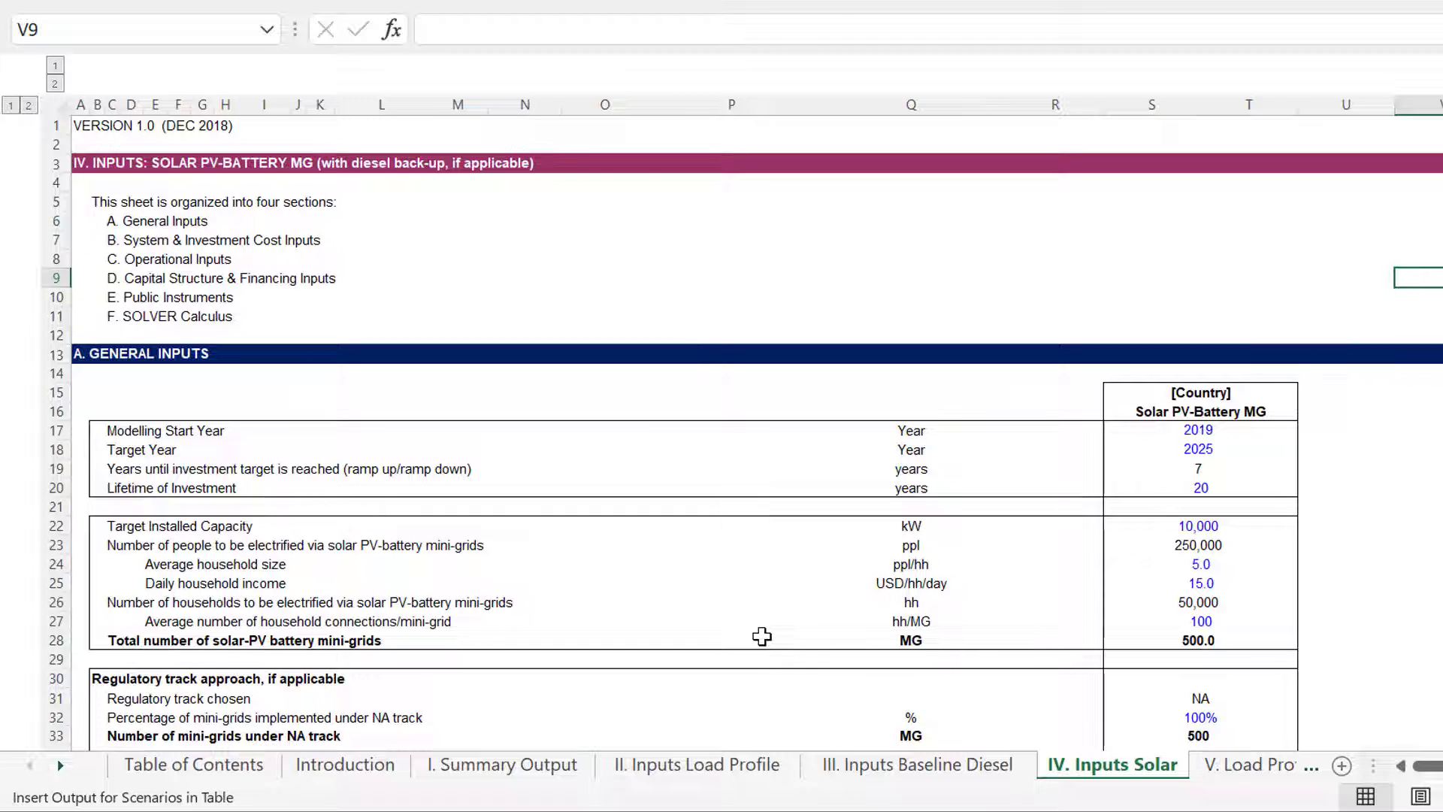
{"action": "key", "text": "Page_Down"}
{"action": "key", "text": "Page_Down"}
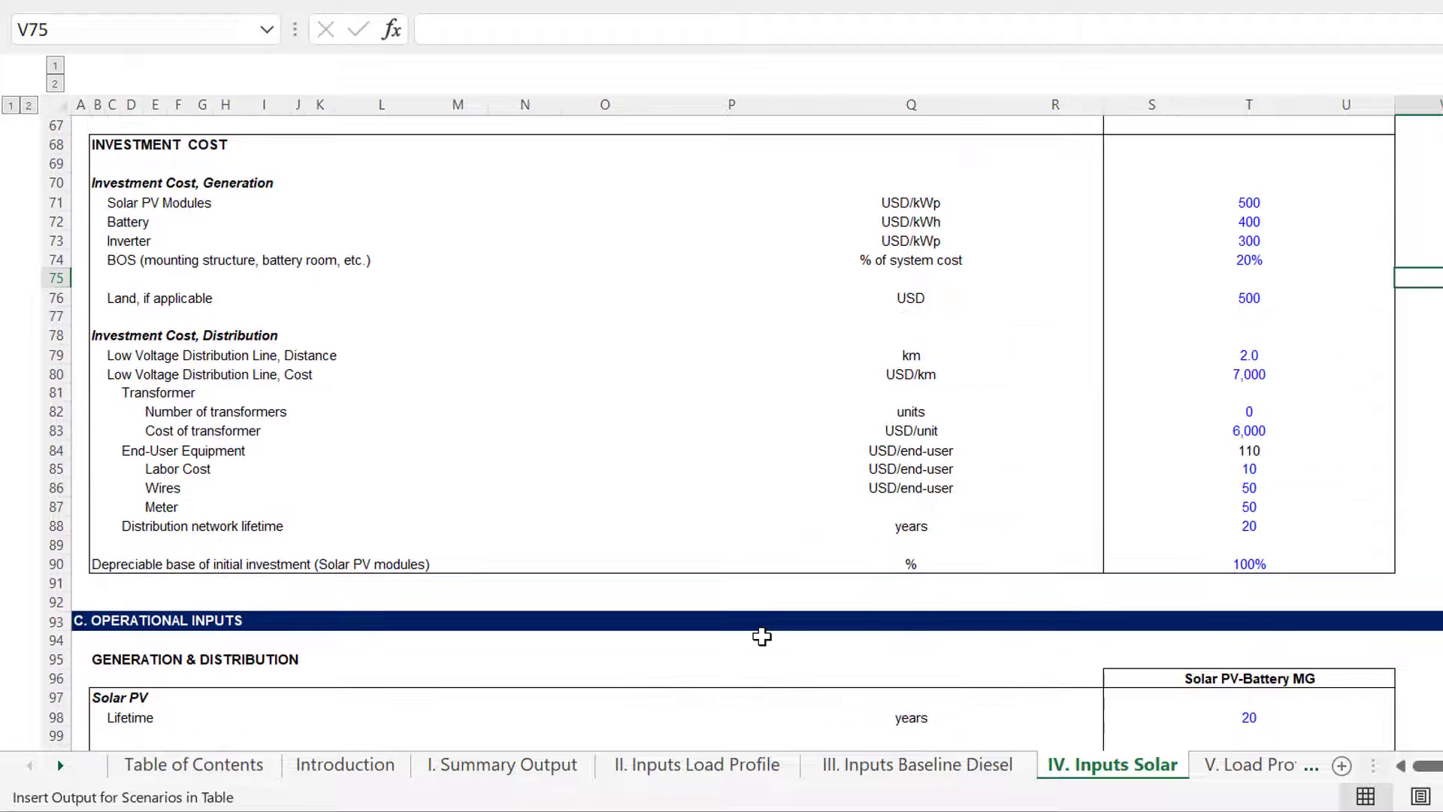
{"action": "key", "text": "Page_Down"}
{"action": "key", "text": "Page_Down"}
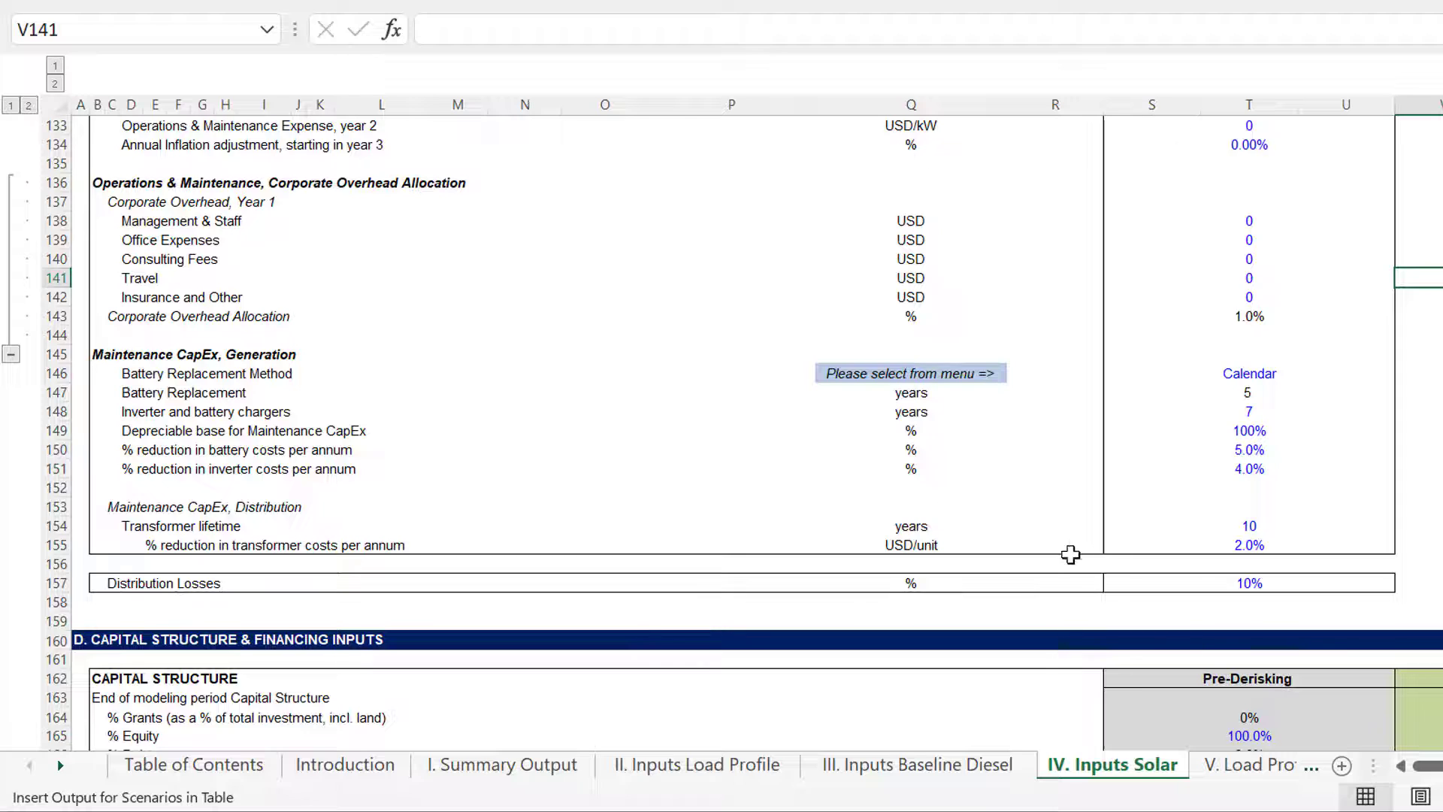
{"action": "key", "text": "Down"}
{"action": "key", "text": "Down"}
{"action": "key", "text": "Down"}
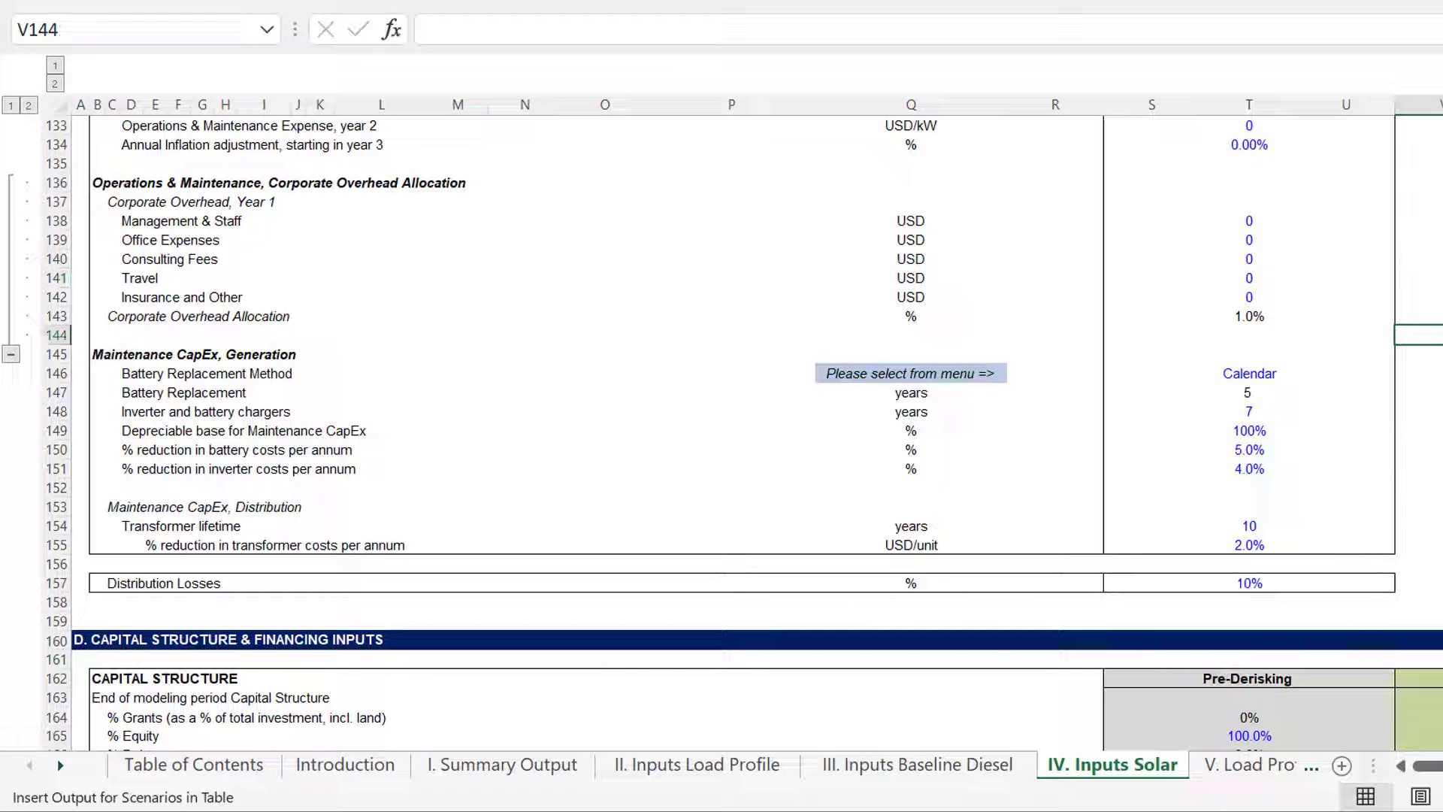